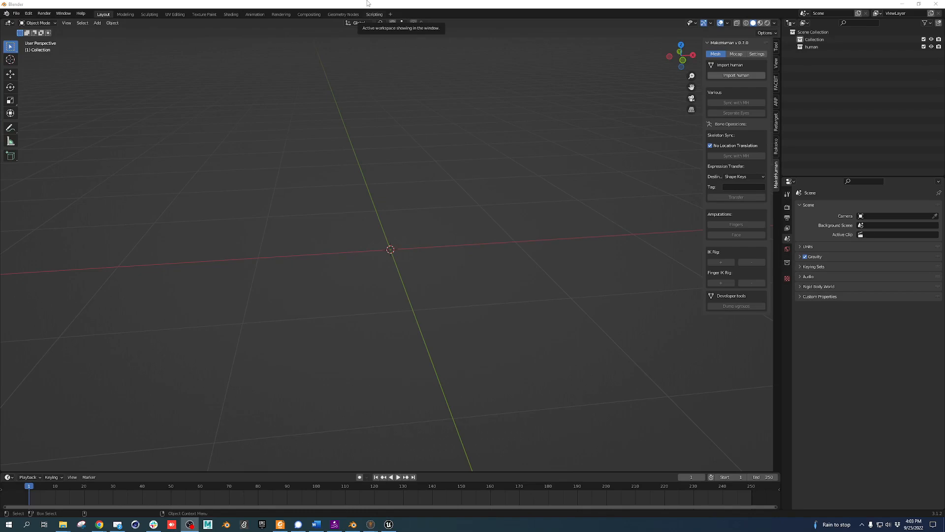
# Move the window aside and open Blender's Edit > Preferences to see the add-ons list
pyautogui.moveTo(376, 3); pyautogui.dragTo(494, 0)
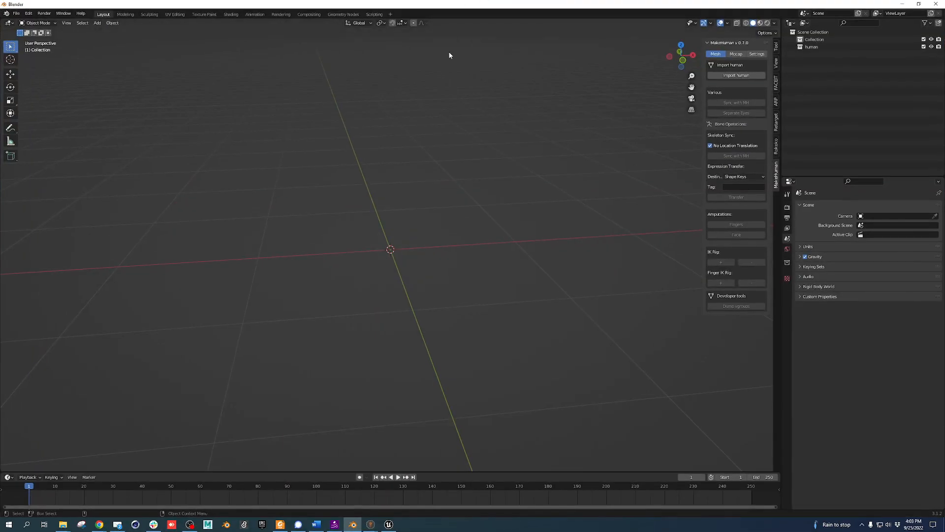
pyautogui.click(17, 14)
pyautogui.moveTo(28, 13)
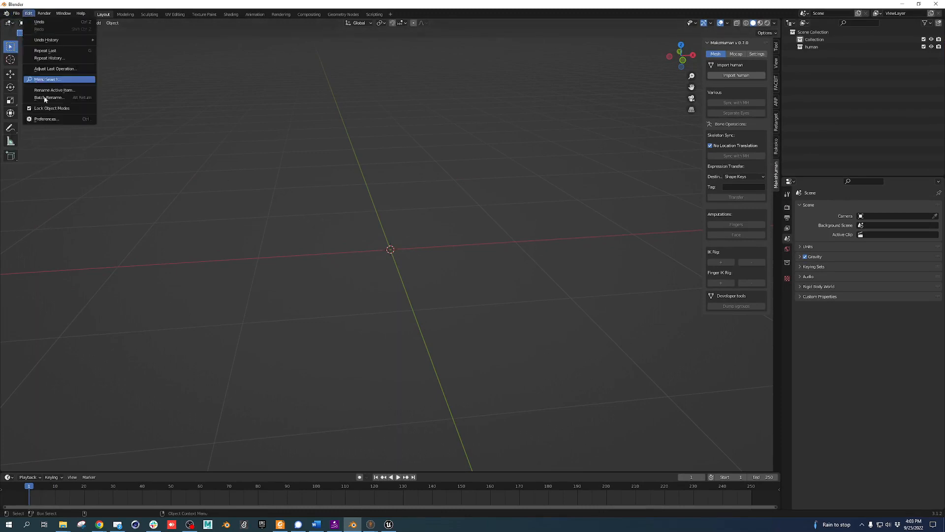
pyautogui.click(58, 121)
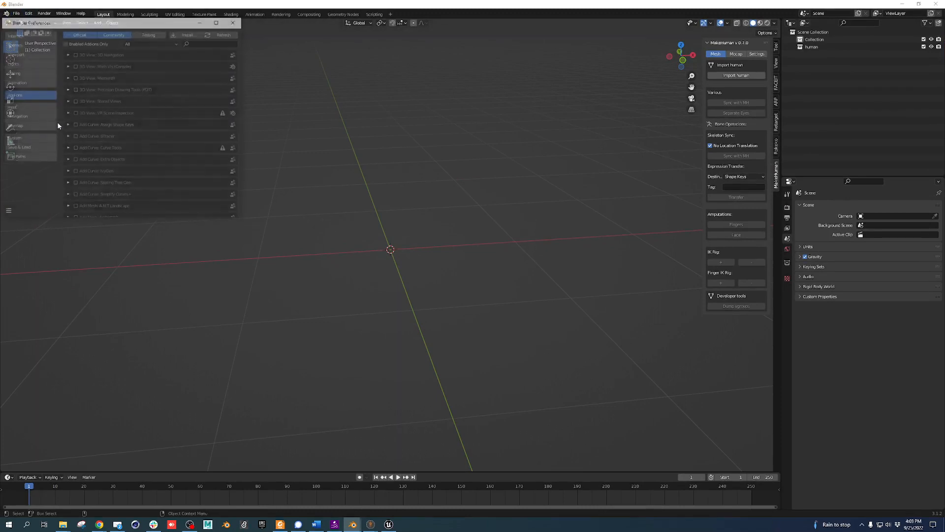
pyautogui.click(31, 107)
pyautogui.click(30, 126)
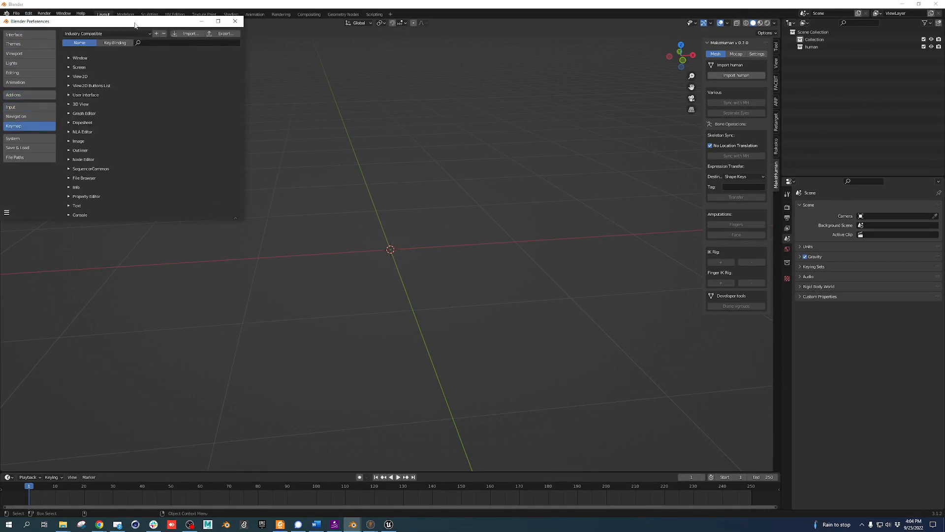
pyautogui.moveTo(135, 25); pyautogui.dragTo(286, 37)
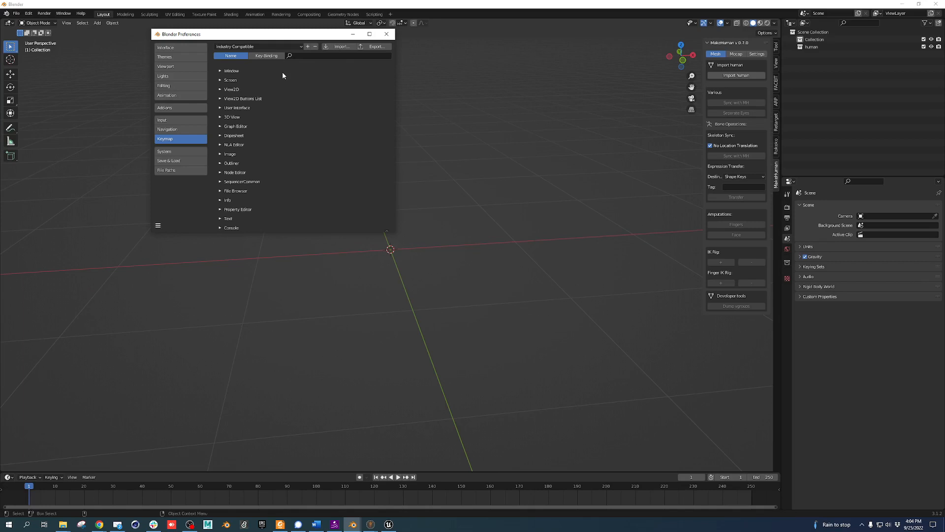
pyautogui.click(283, 47)
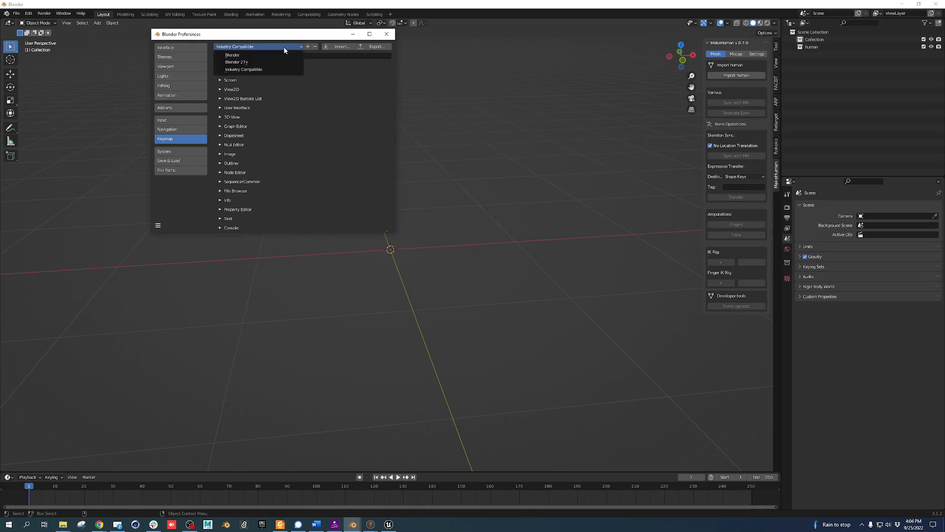
pyautogui.click(251, 70)
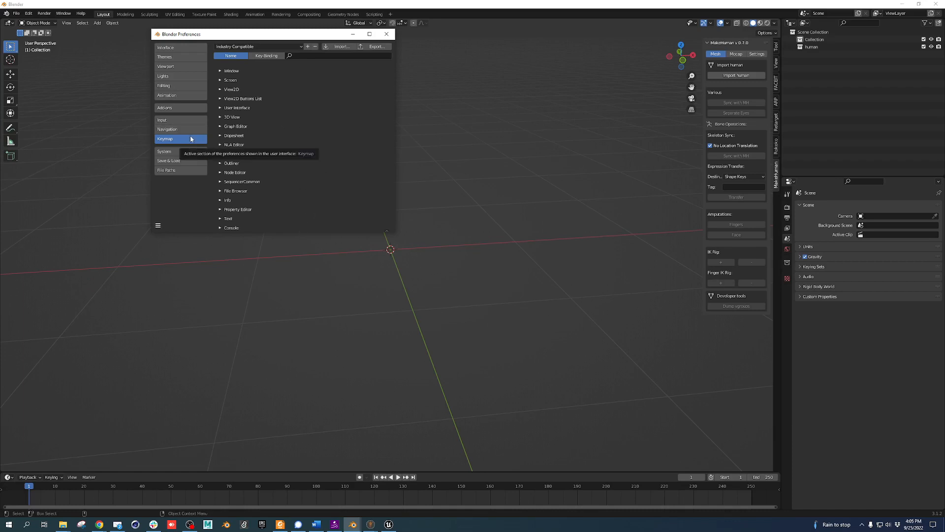
pyautogui.click(187, 108)
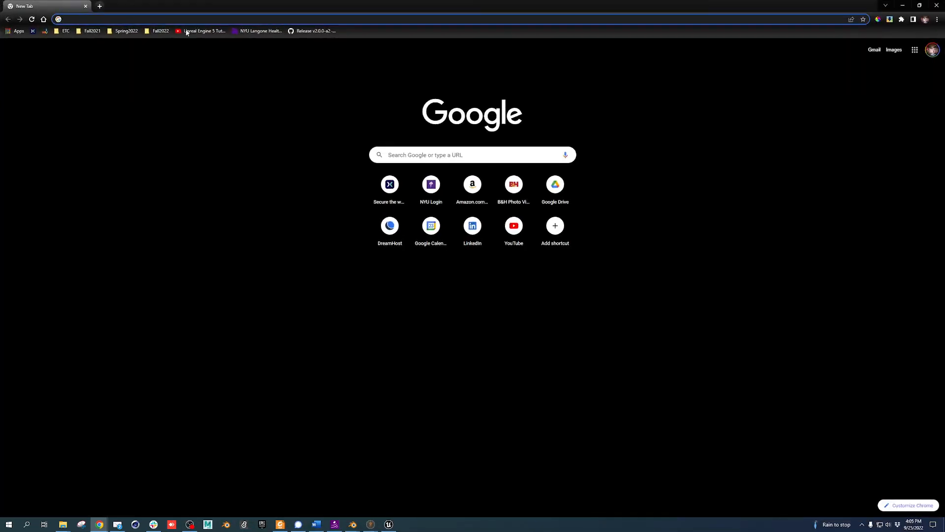
# Search for readyplayerme in Chrome and open the Ready Player Me website
pyautogui.click(186, 19)
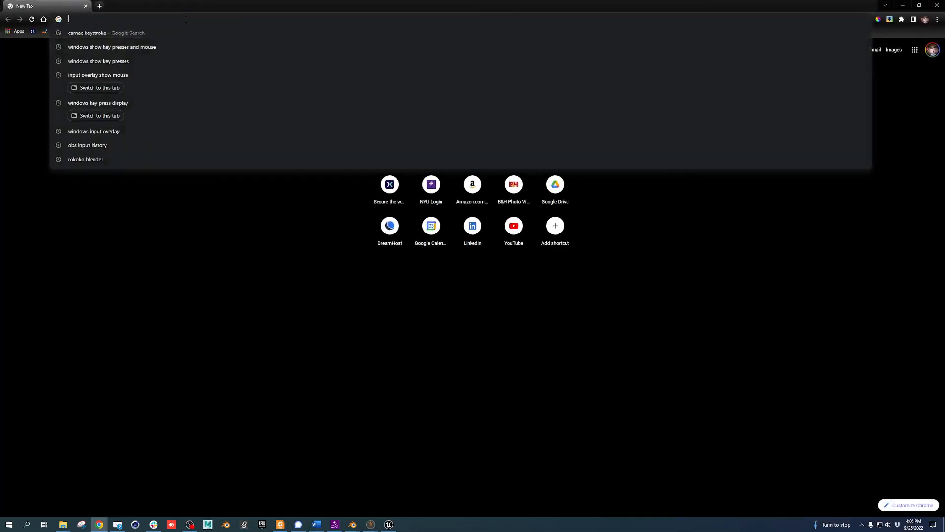
pyautogui.write('ready')
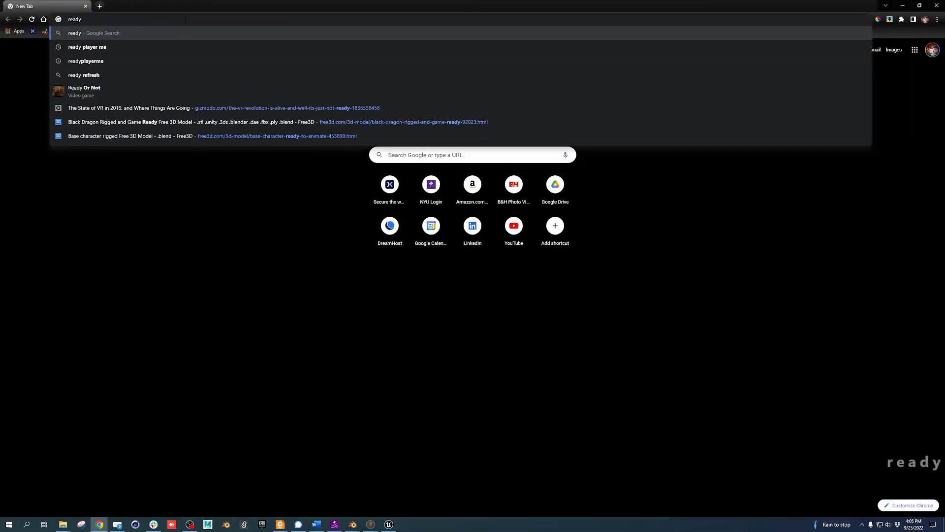
pyautogui.write('playerme')
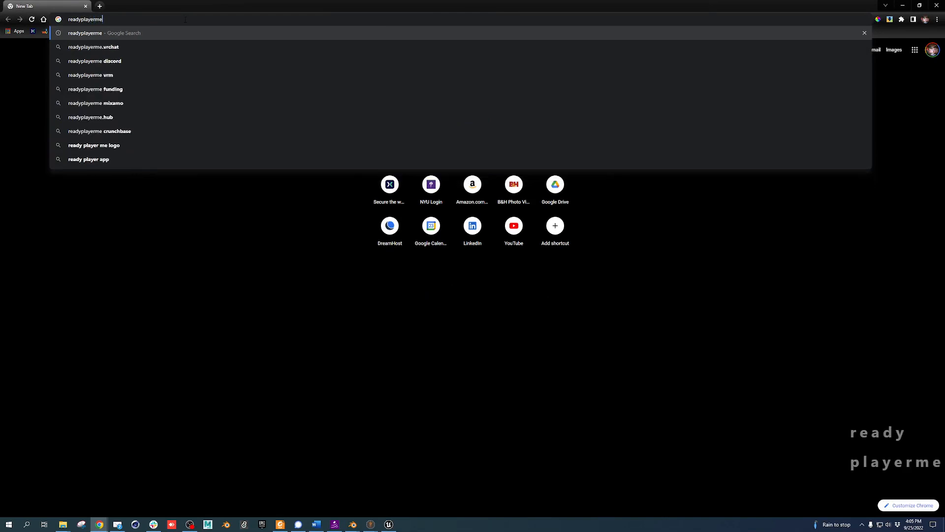
pyautogui.press('Return')
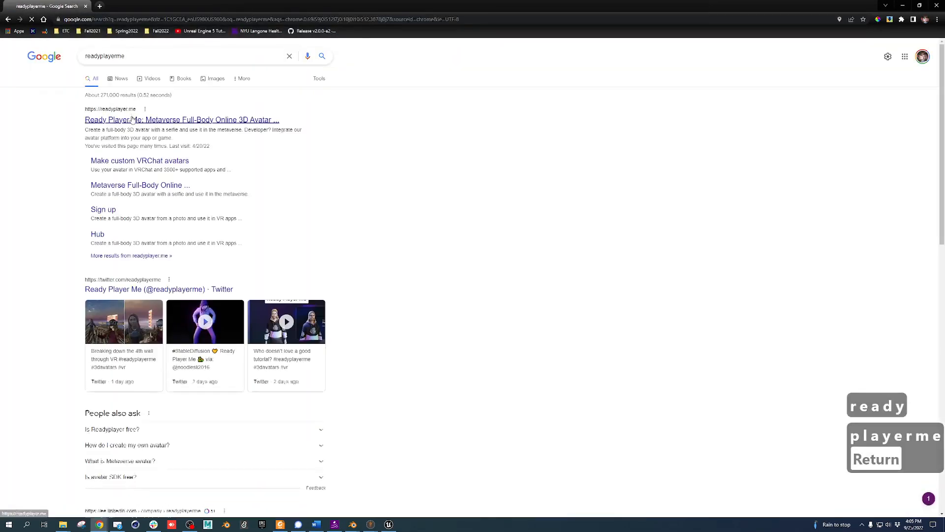
pyautogui.click(133, 120)
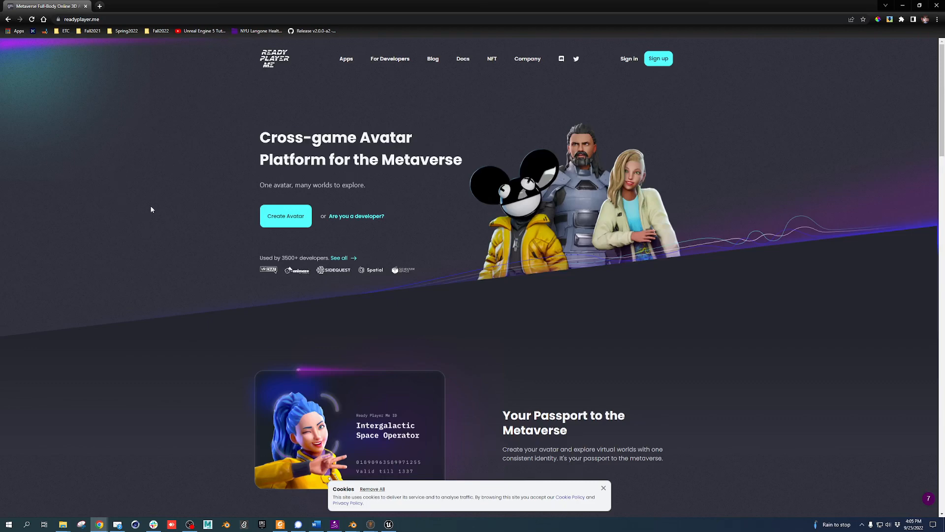
# Start a masculine avatar without a photo and pick the curly-haired one with glasses
pyautogui.click(286, 220)
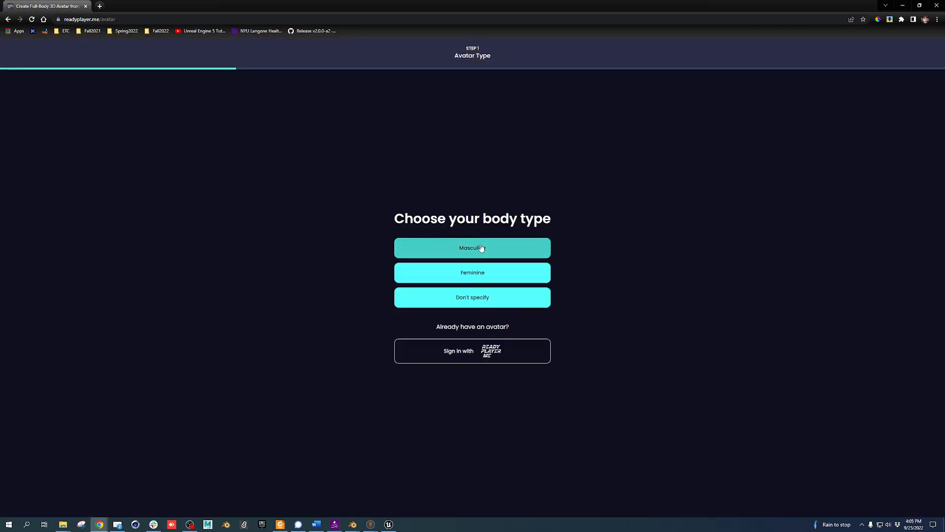
pyautogui.click(481, 247)
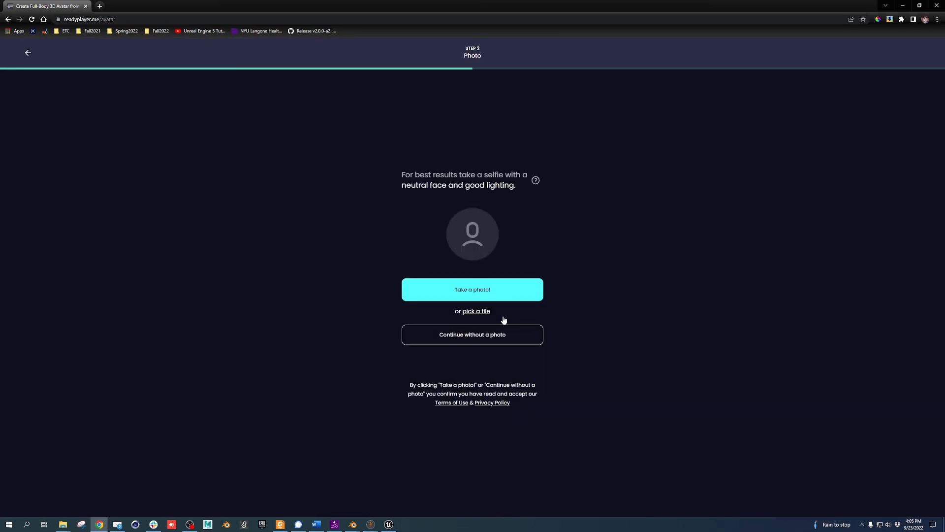
pyautogui.click(494, 337)
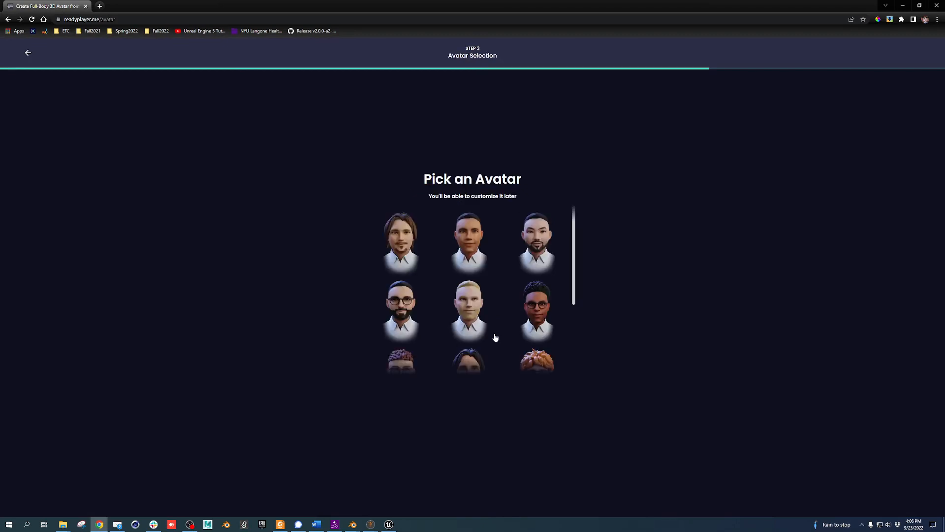
pyautogui.scroll(-2, 463, 286)
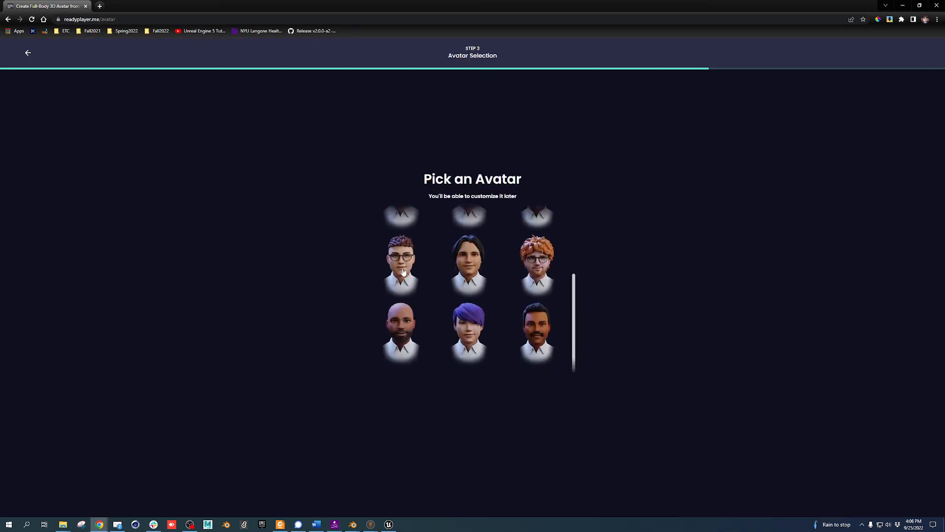
pyautogui.scroll(2, 425, 282)
pyautogui.scroll(-3, 429, 286)
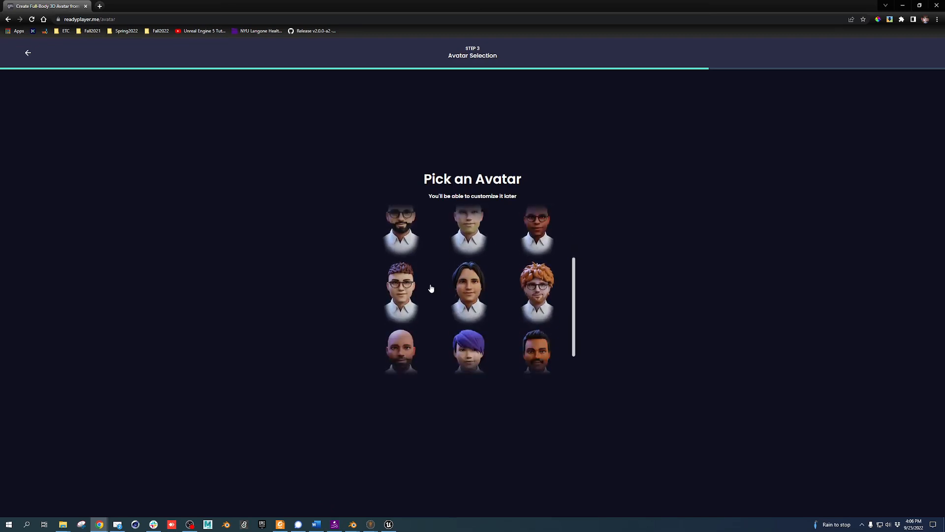
pyautogui.click(401, 264)
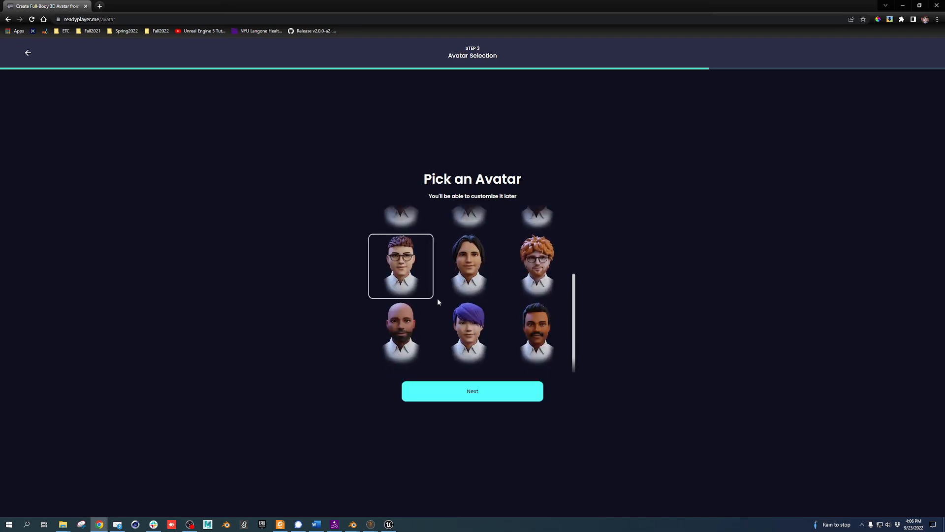
pyautogui.click(480, 392)
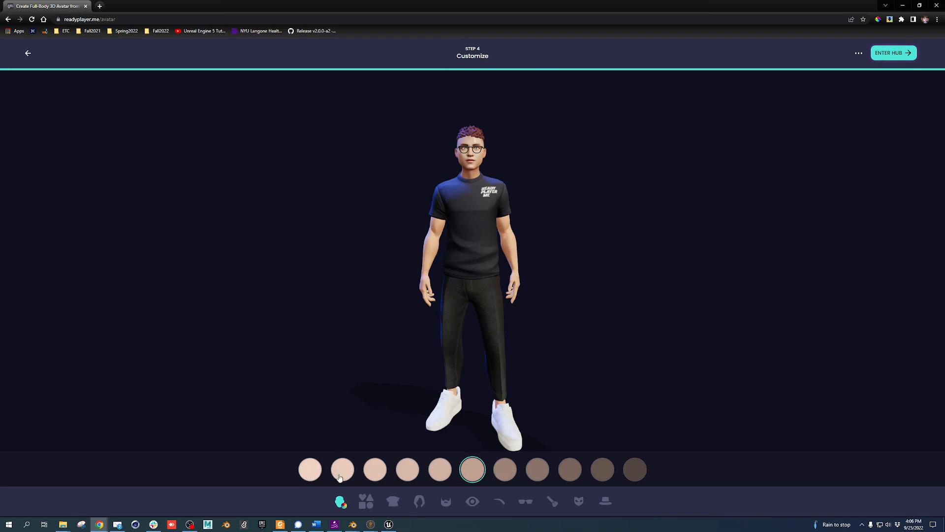
# Try other skin tones, keep the original medium tone, and choose the fourth face shape
pyautogui.click(630, 474)
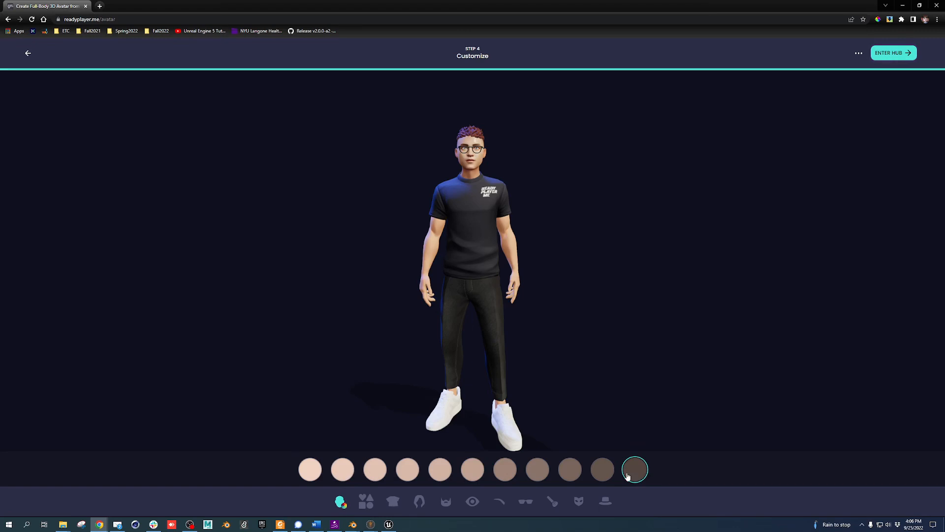
pyautogui.click(313, 470)
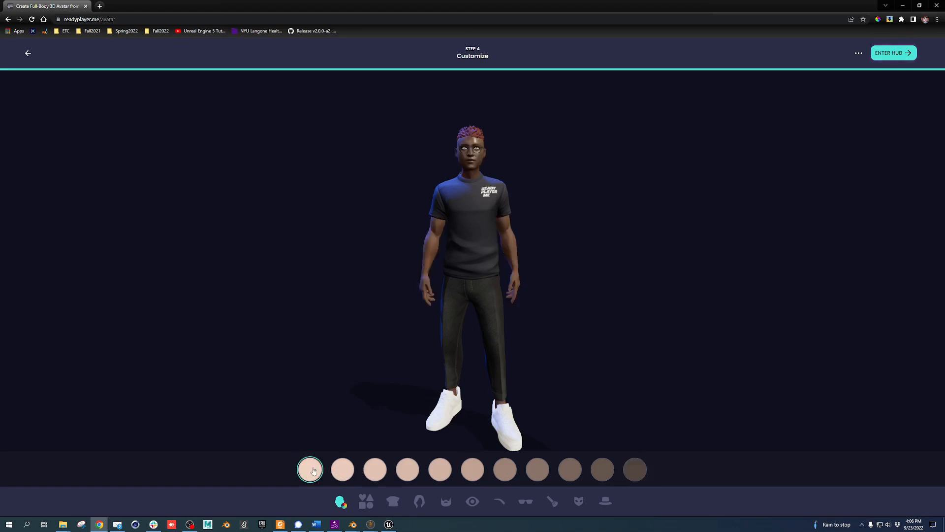
pyautogui.click(477, 471)
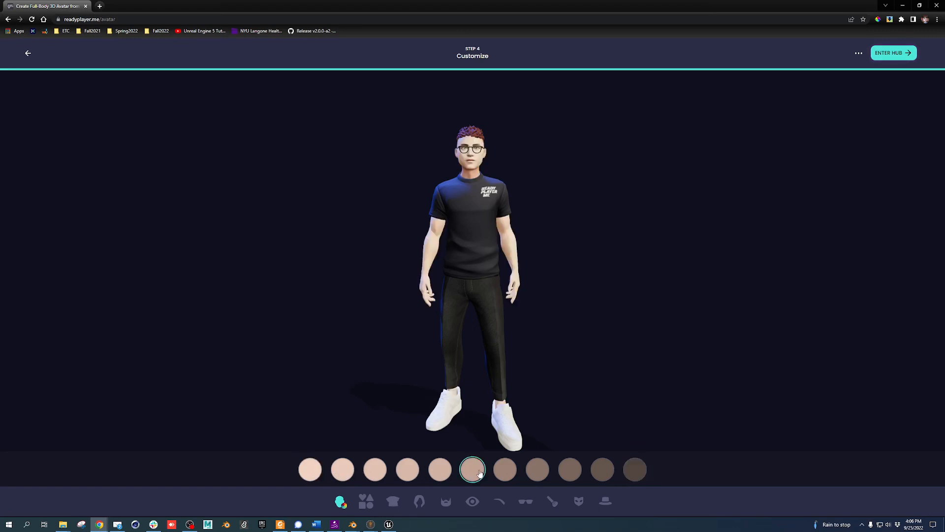
pyautogui.click(366, 501)
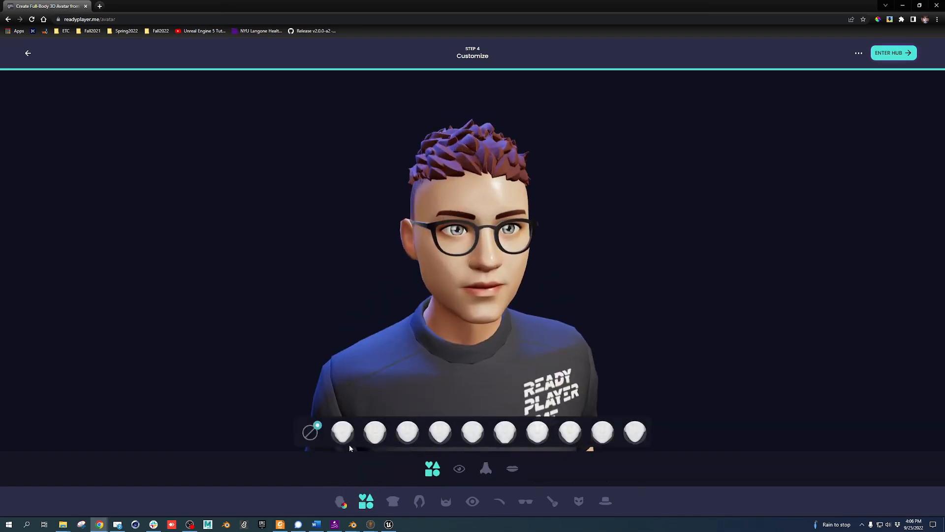
pyautogui.click(507, 440)
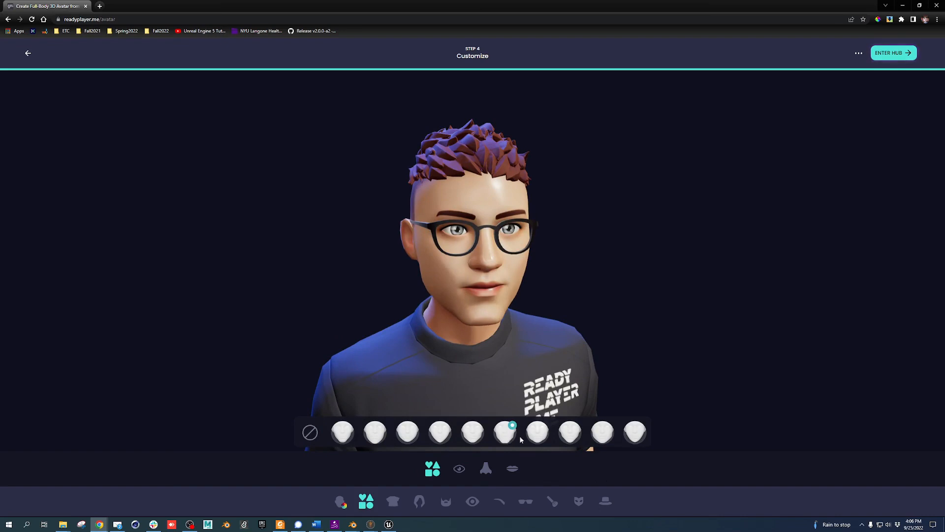
pyautogui.click(539, 436)
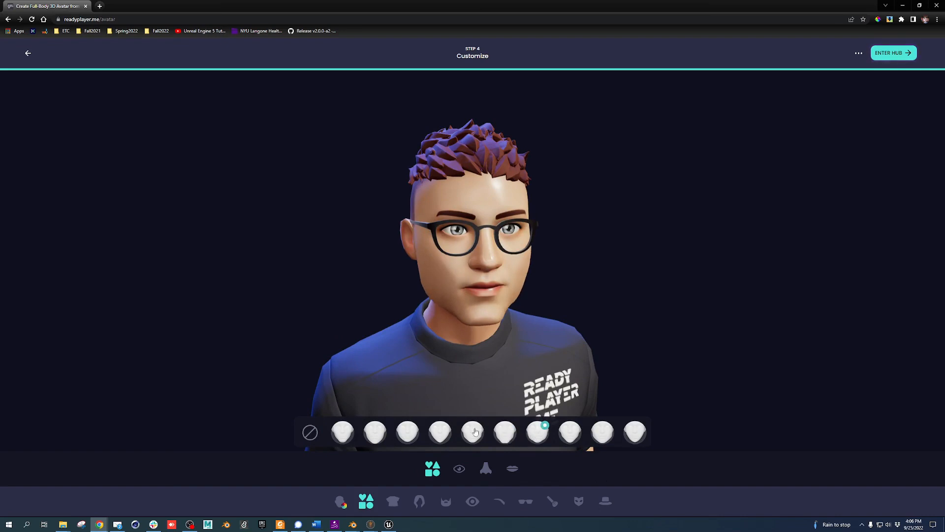
pyautogui.click(441, 435)
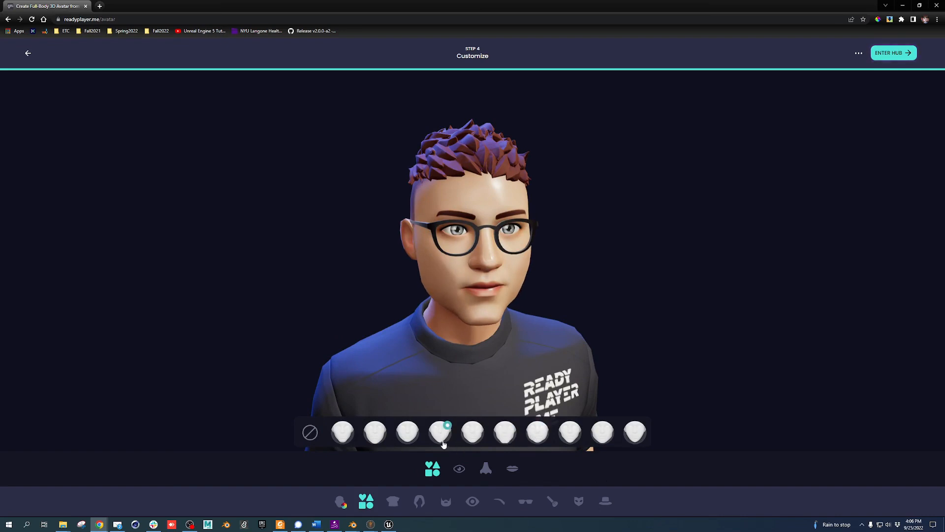
# Choose the second eye shape, seventh nose shape and fifth lip shape
pyautogui.click(460, 469)
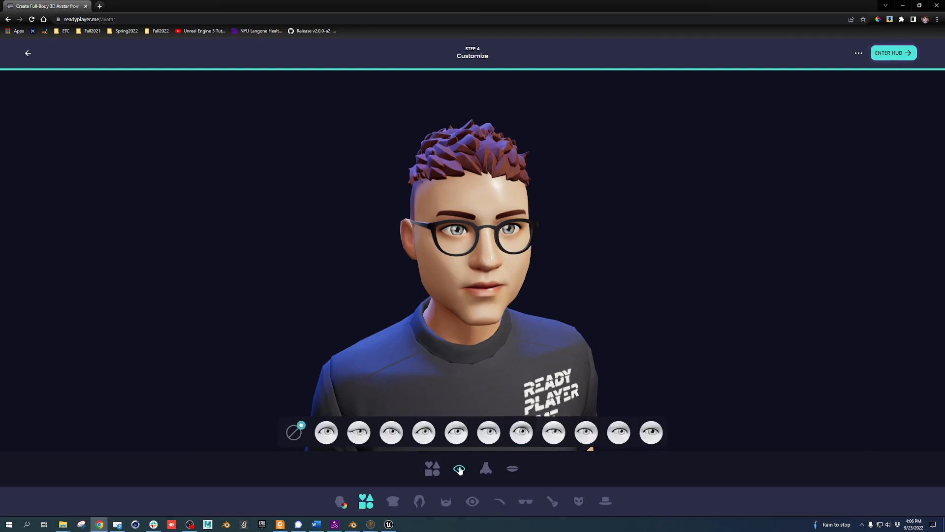
pyautogui.click(522, 433)
pyautogui.click(365, 437)
pyautogui.click(486, 467)
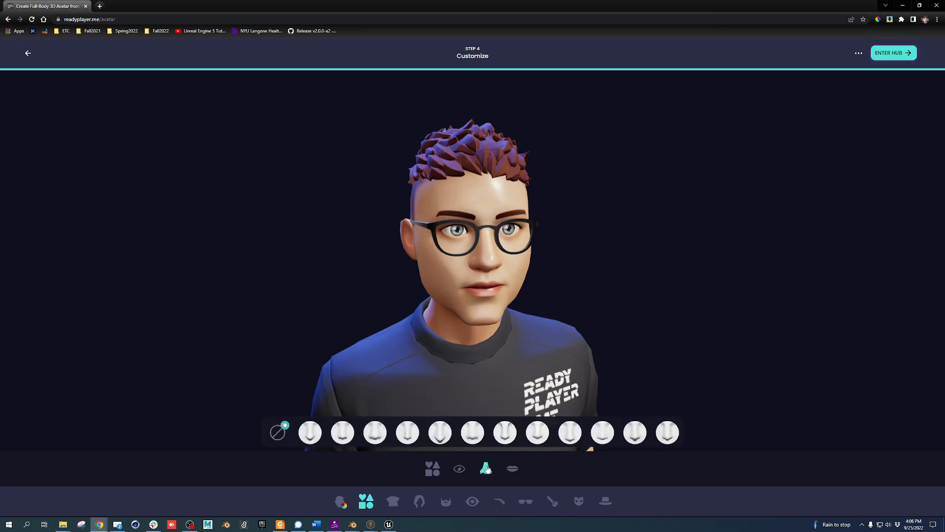
pyautogui.click(503, 439)
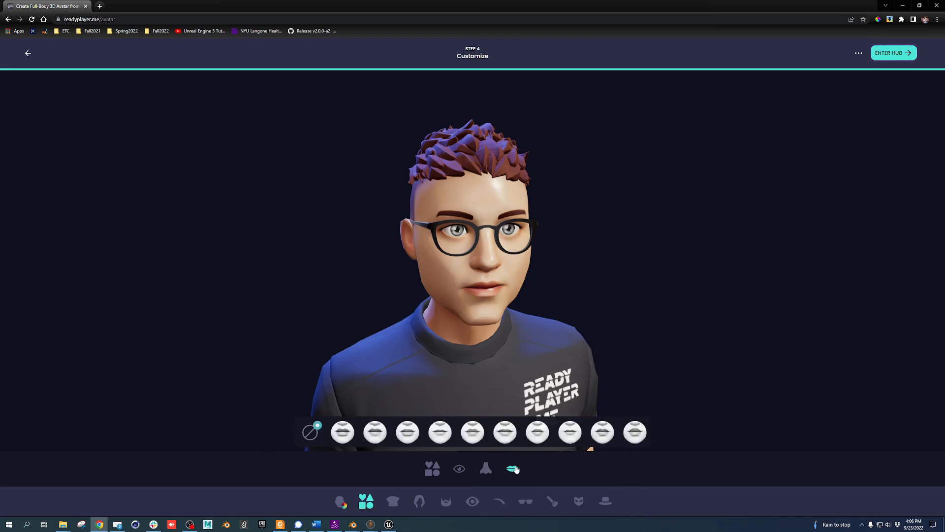
pyautogui.click(480, 435)
# Dress the avatar in a striped shirt and shorts, with longer swept hair and a goatee
pyautogui.click(392, 500)
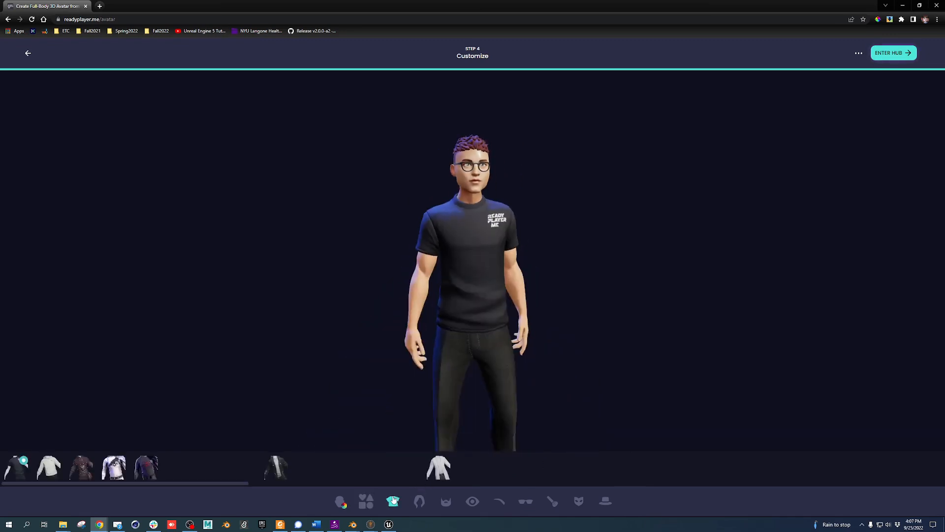
pyautogui.click(313, 471)
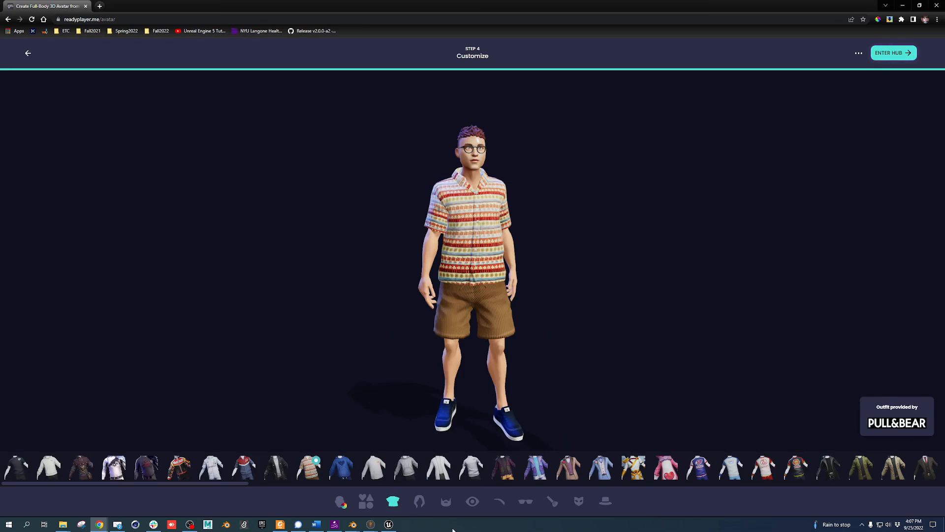
pyautogui.click(420, 501)
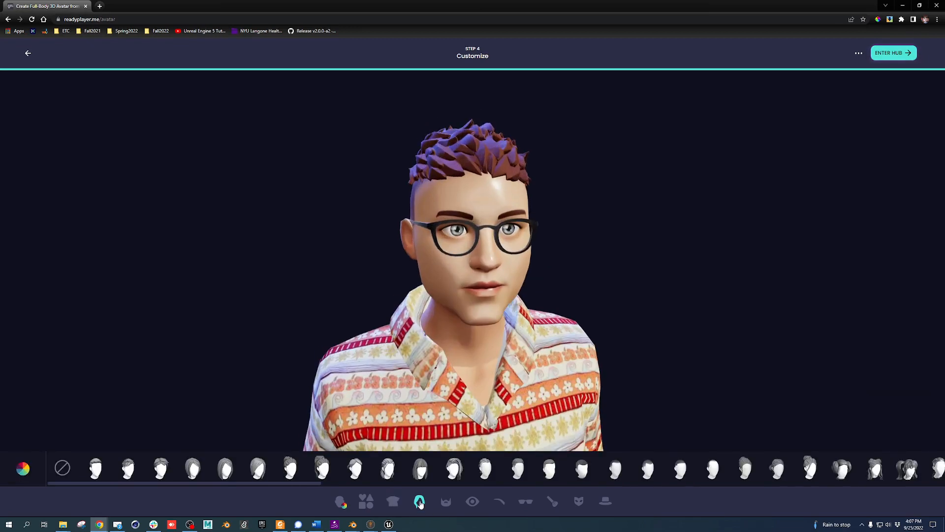
pyautogui.click(157, 467)
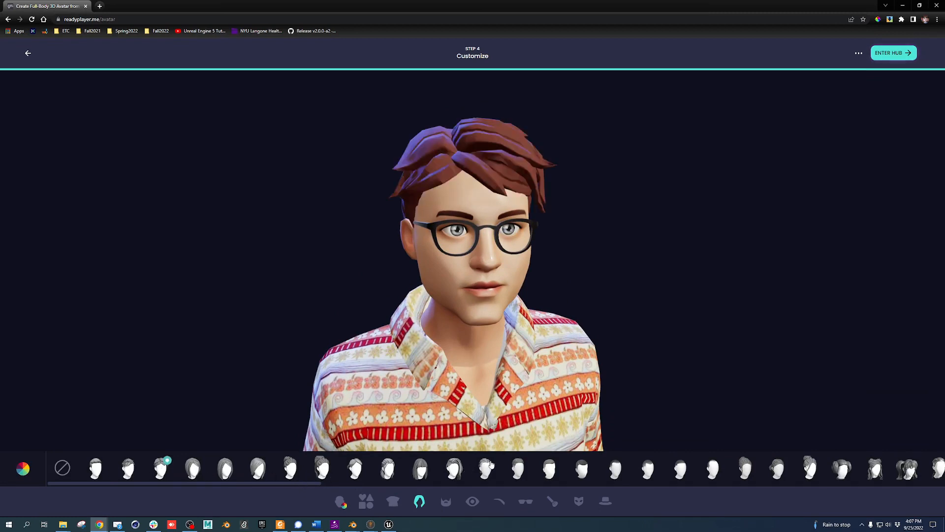
pyautogui.click(447, 503)
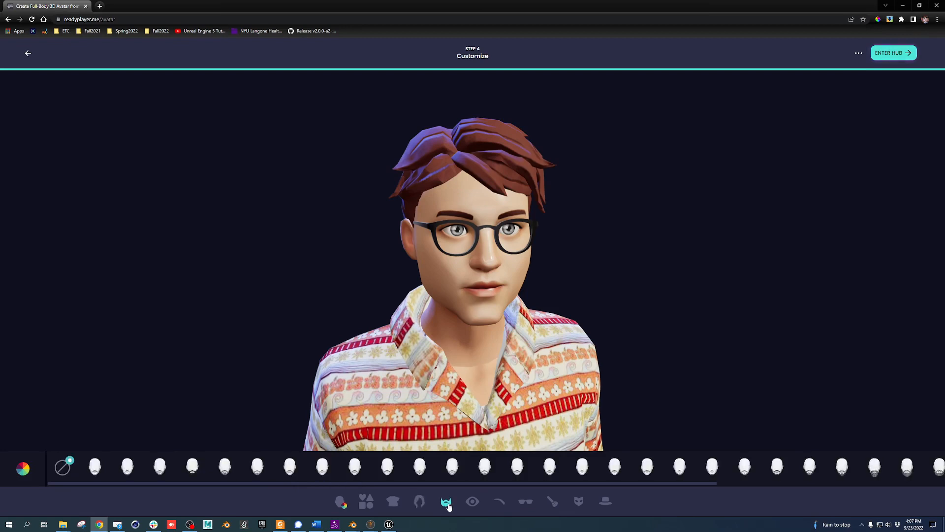
pyautogui.click(355, 470)
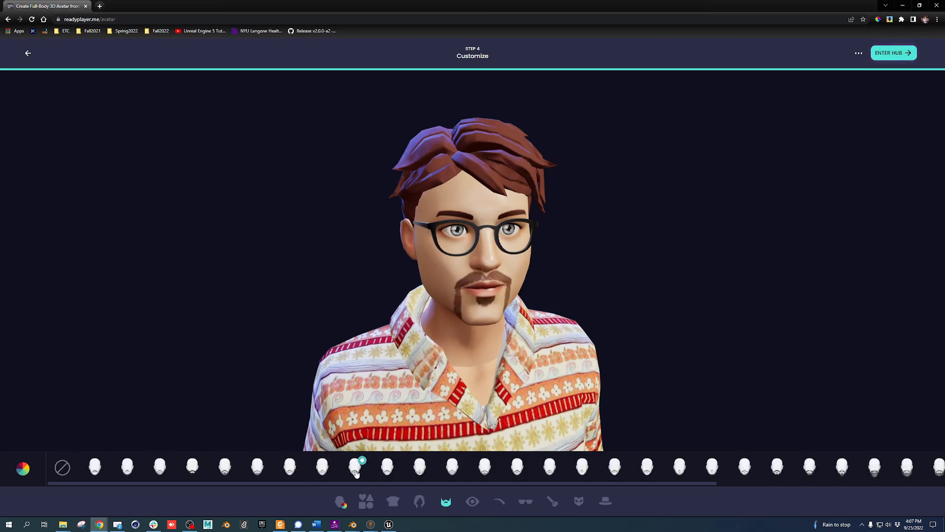
# Make the avatar's eyes green and pink and remove its glasses
pyautogui.click(474, 501)
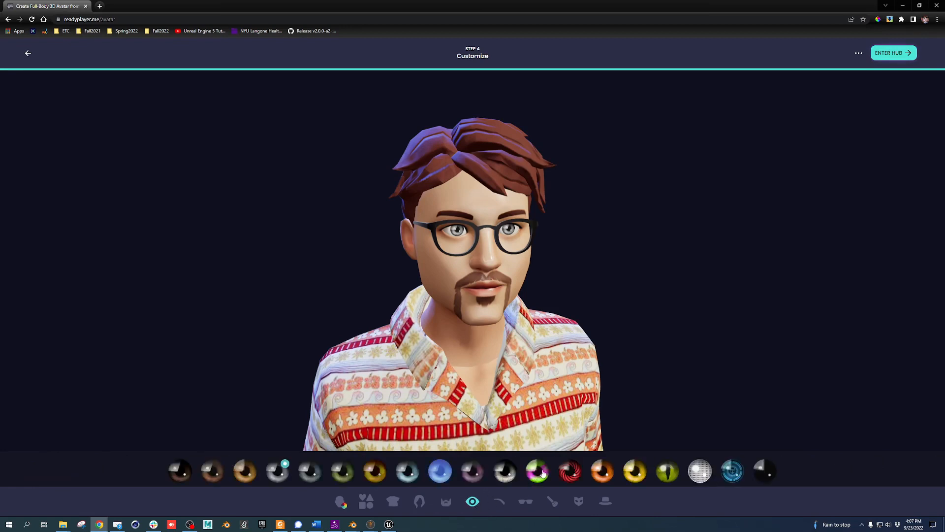
pyautogui.click(543, 473)
pyautogui.click(500, 507)
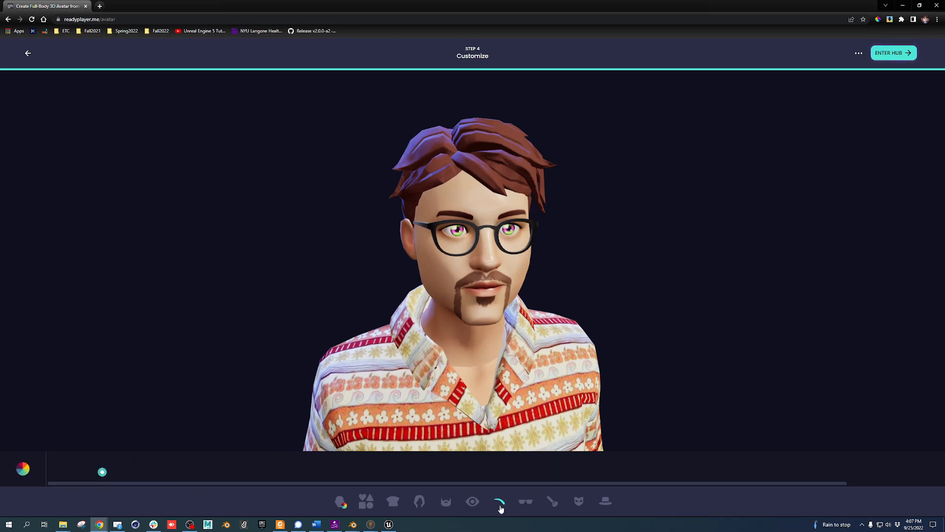
pyautogui.click(527, 502)
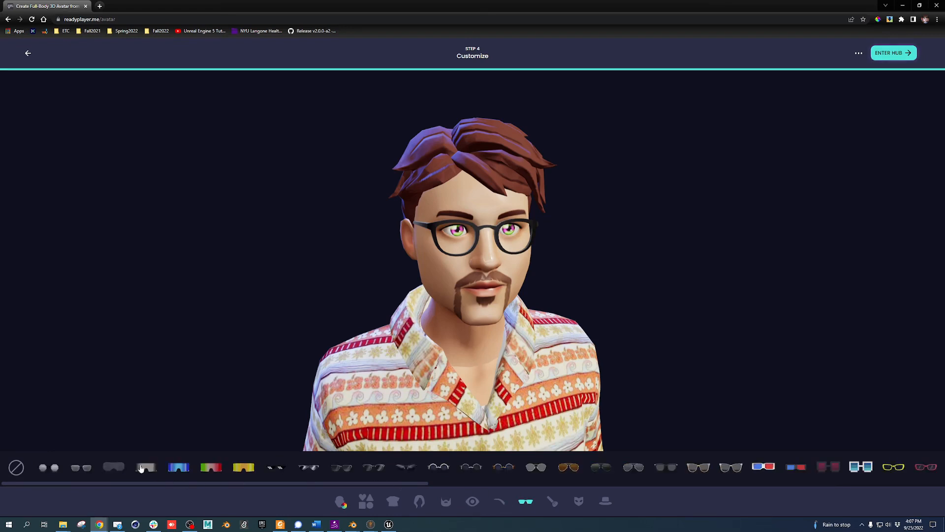
pyautogui.click(20, 467)
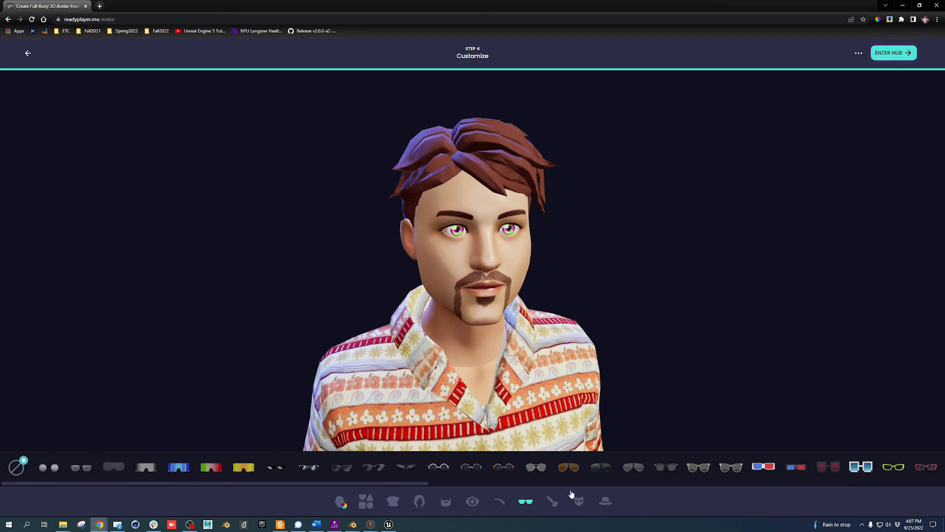
# Apply orange eye makeup face paint, browse masks and hats, then enter the hub
pyautogui.click(553, 502)
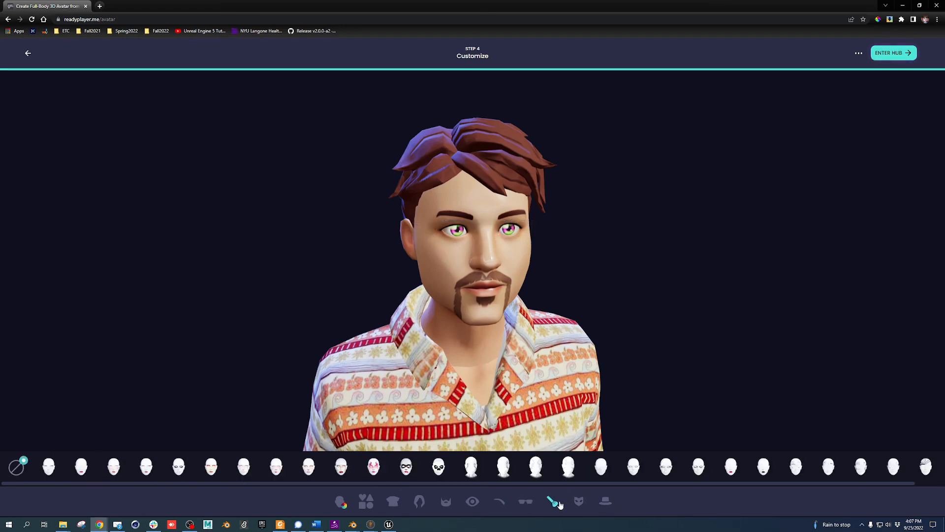
pyautogui.click(373, 468)
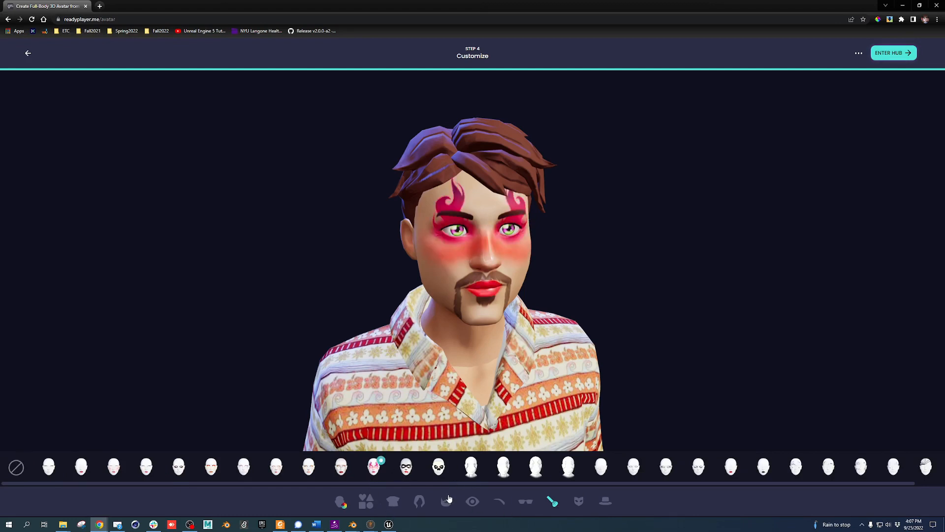
pyautogui.click(51, 466)
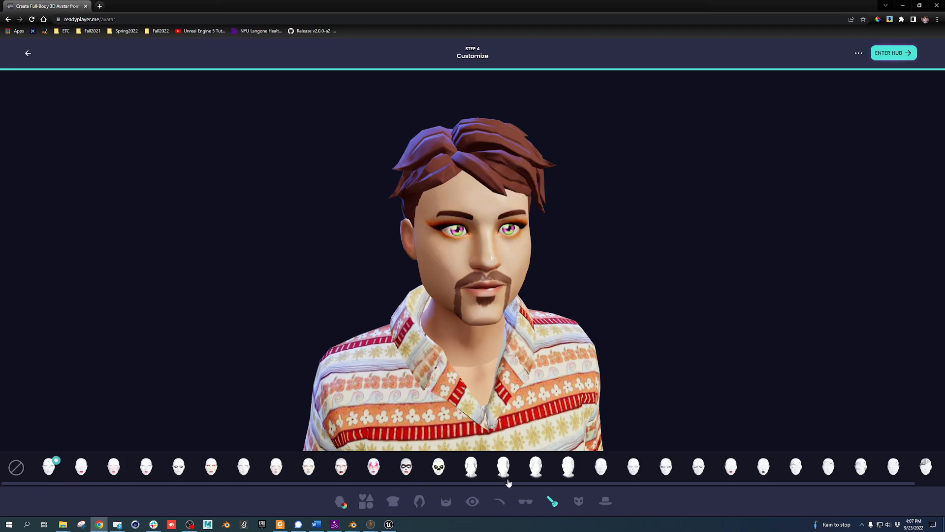
pyautogui.click(582, 501)
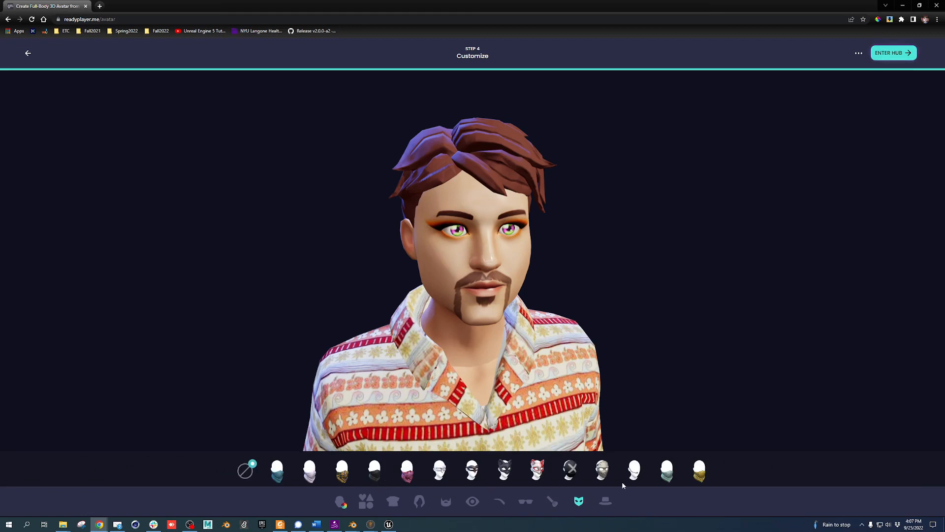
pyautogui.click(606, 503)
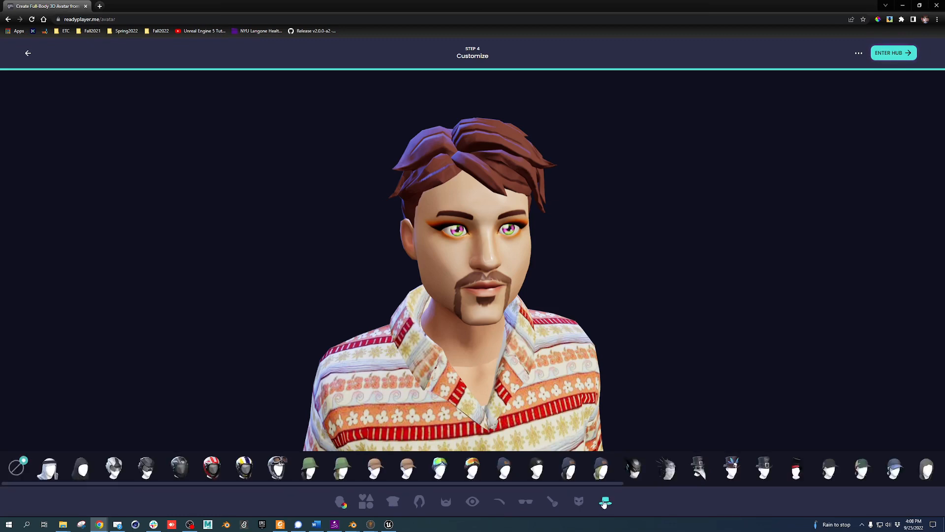
pyautogui.click(895, 55)
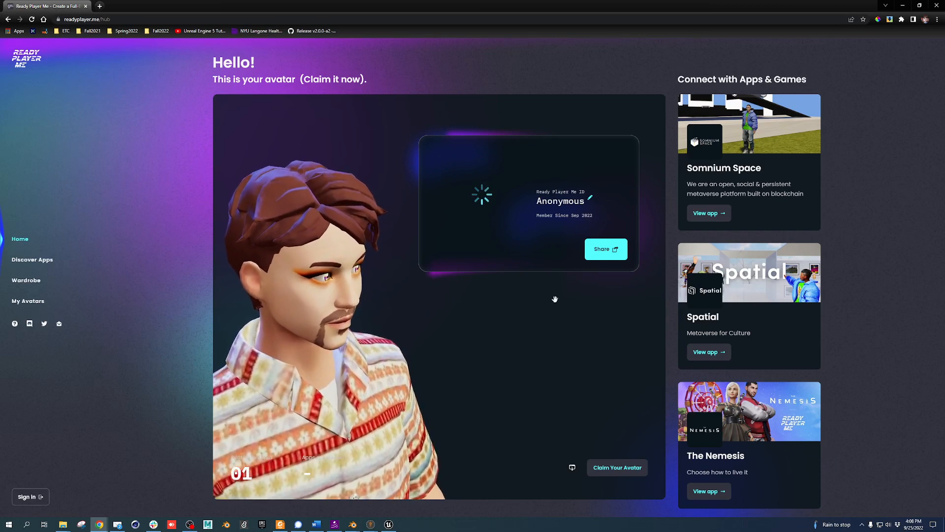
# Download the avatar as a .glb file from the developer options
pyautogui.scroll(-6, 739, 331)
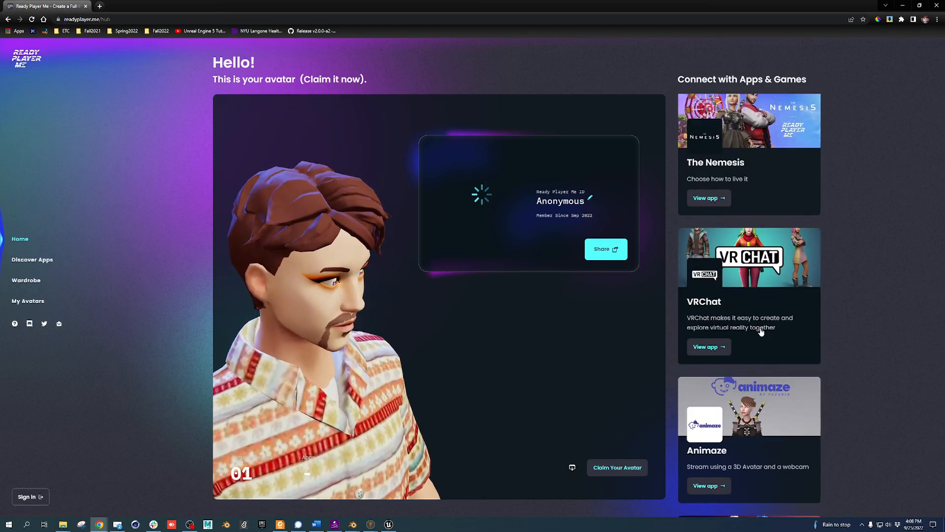
pyautogui.scroll(-7, 761, 331)
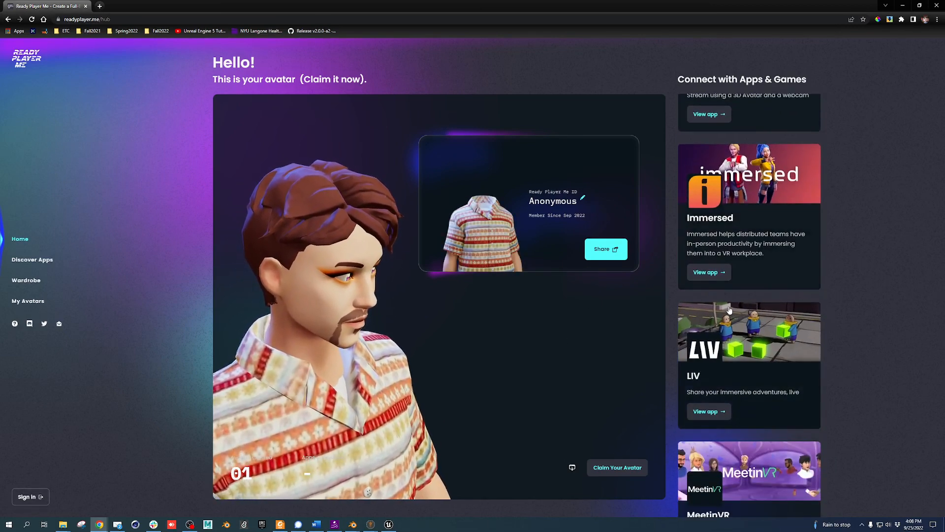
pyautogui.scroll(-2, 730, 309)
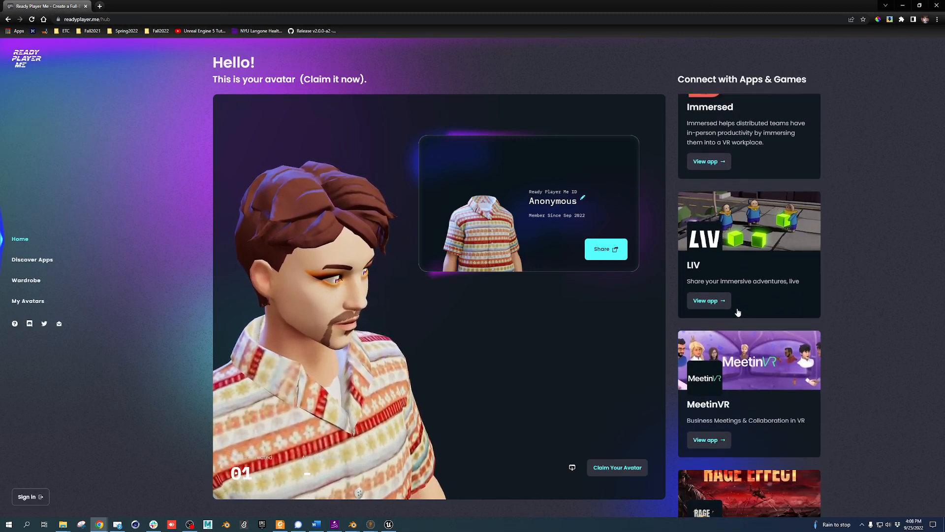
pyautogui.click(573, 468)
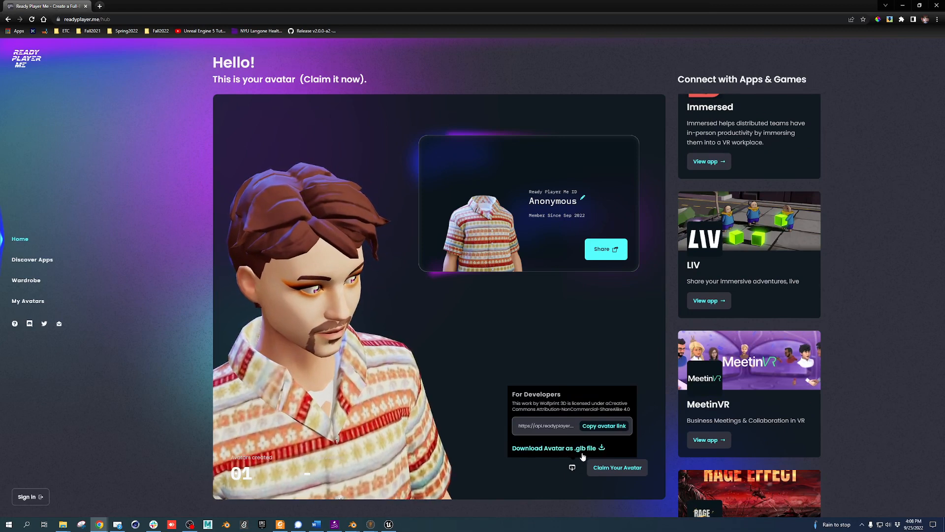
pyautogui.click(582, 448)
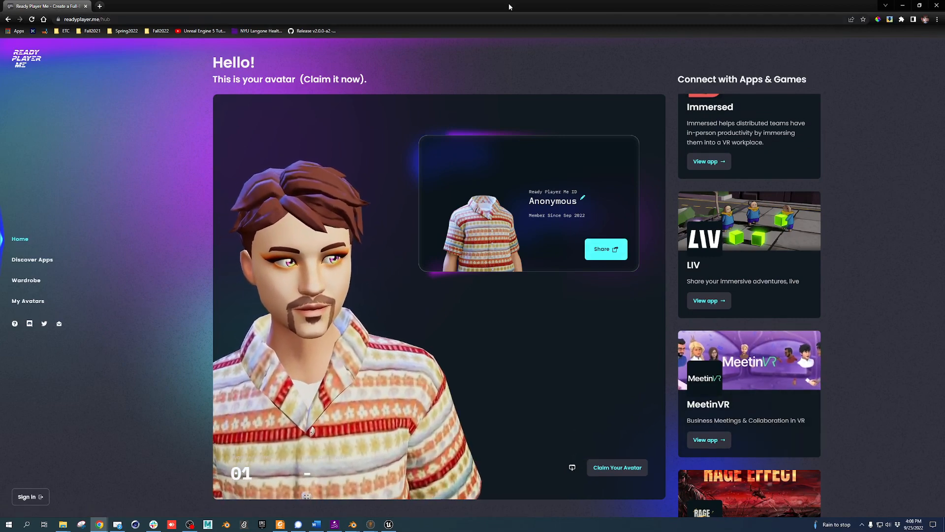
# Rotate the avatar to inspect its side, then move the browser aside to show Blender
pyautogui.scroll(-5, 414, 325)
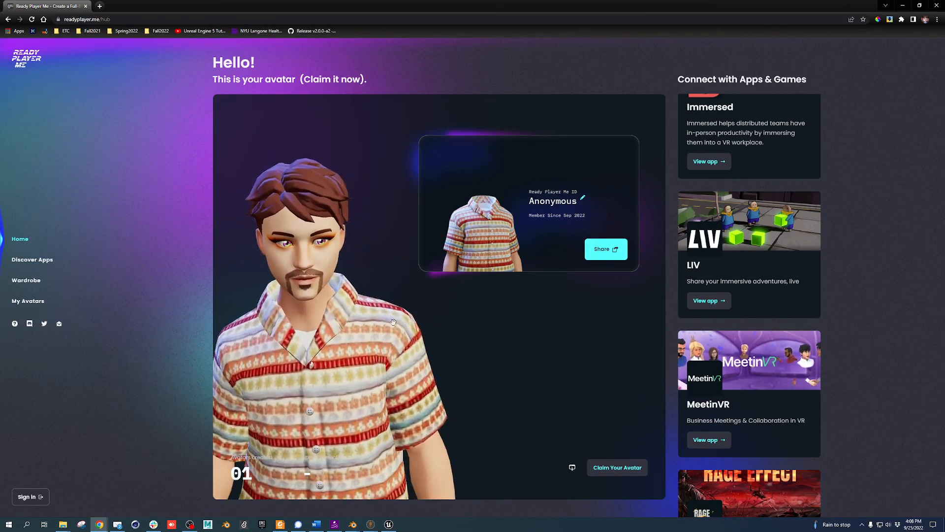
pyautogui.moveTo(285, 359); pyautogui.dragTo(305, 359)
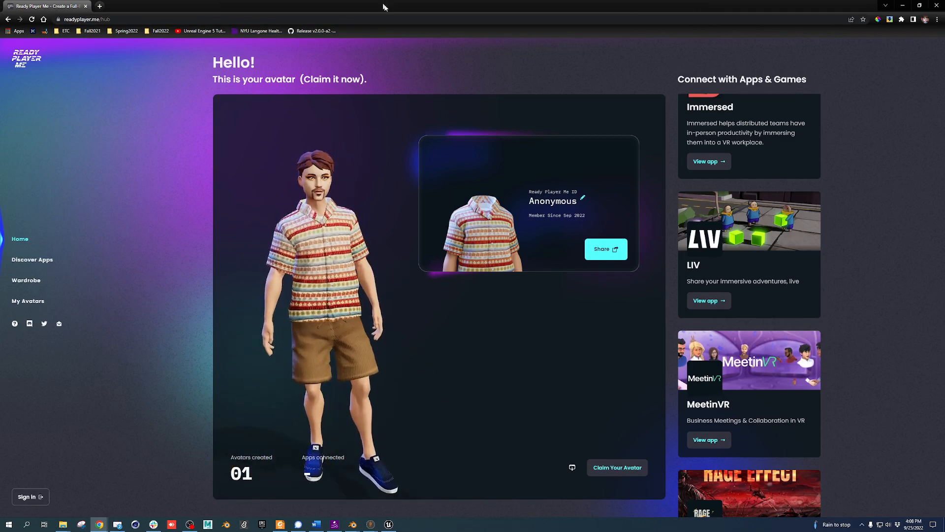
pyautogui.moveTo(384, 6); pyautogui.dragTo(944, 226)
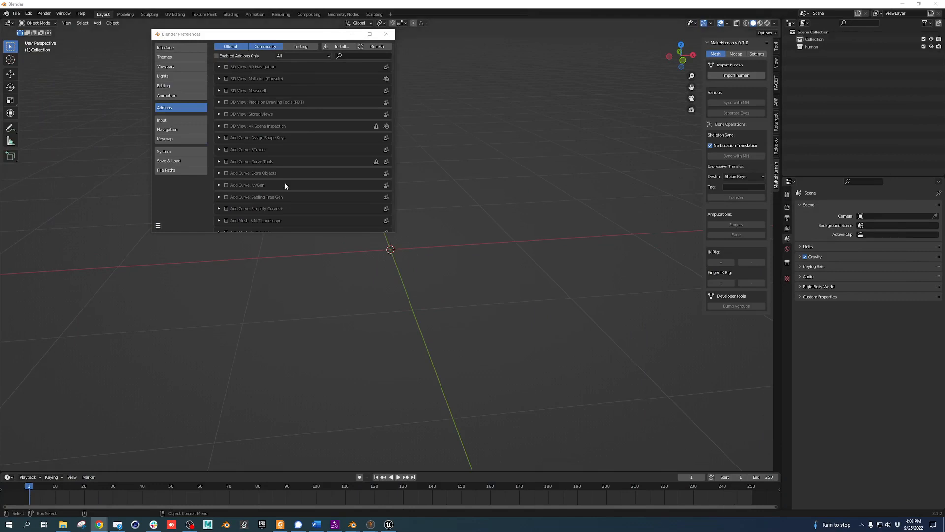
# Close Preferences and import the avatar .glb from D:\Downloads as glTF 2.0
pyautogui.click(388, 34)
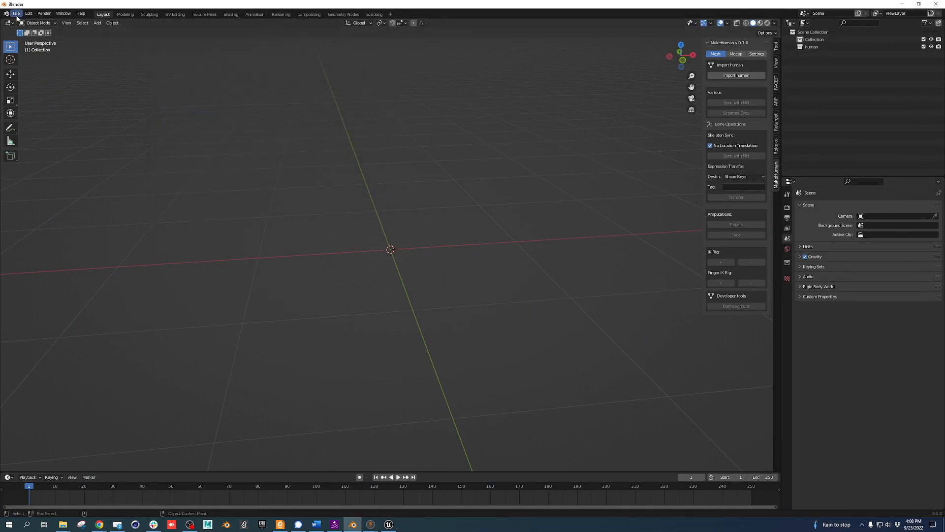
pyautogui.click(17, 15)
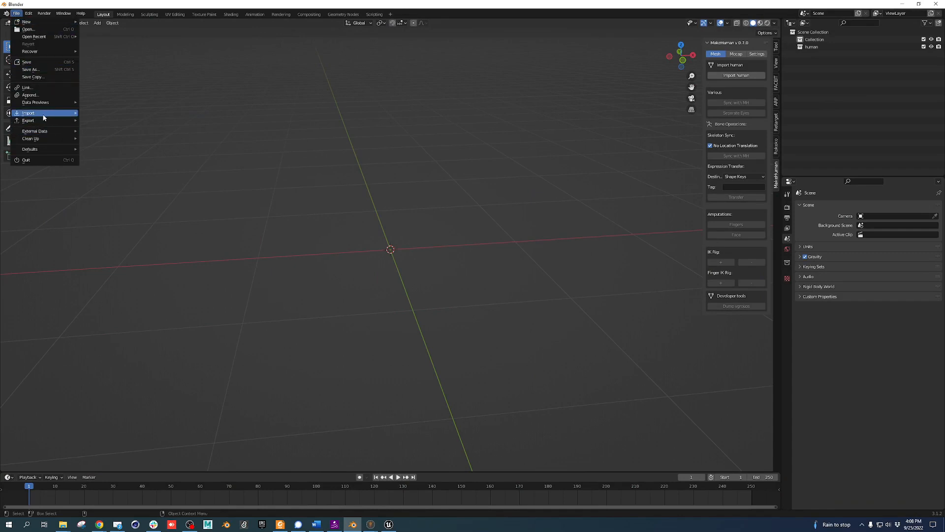
pyautogui.moveTo(45, 115)
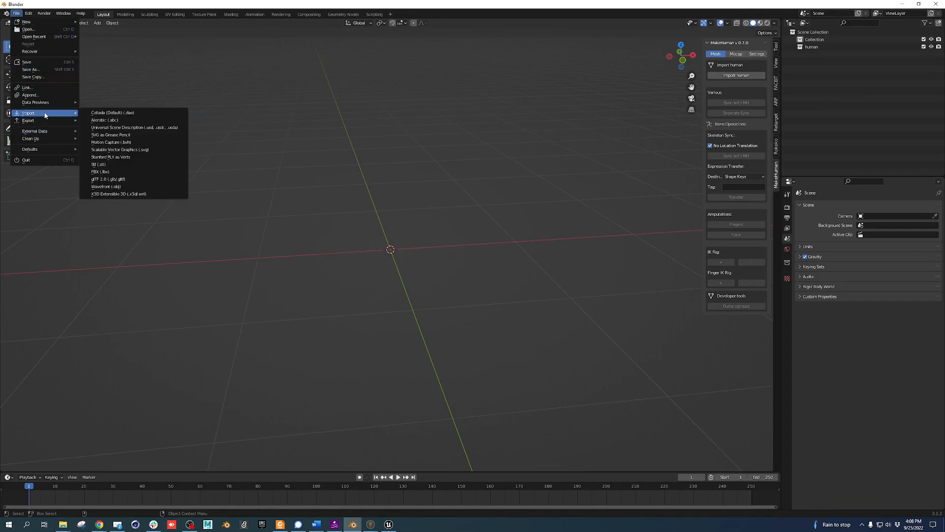
pyautogui.click(114, 180)
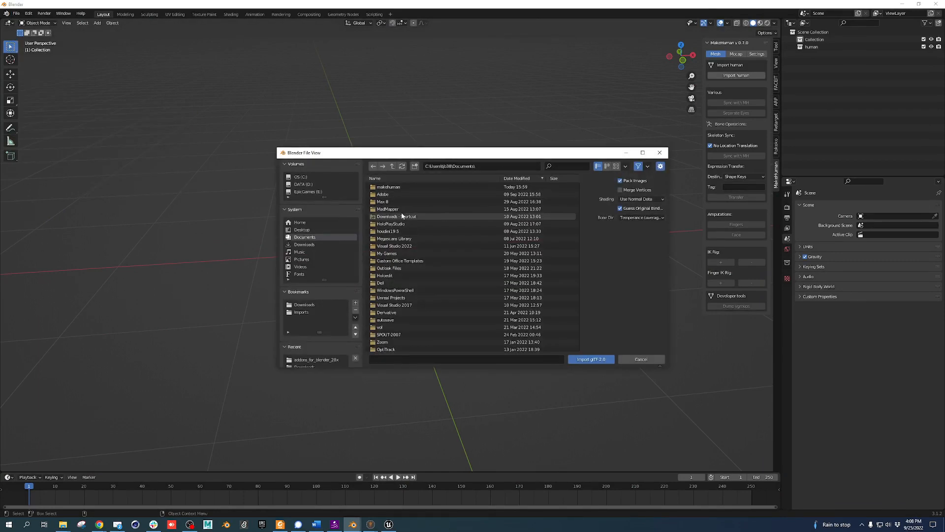
pyautogui.click(322, 245)
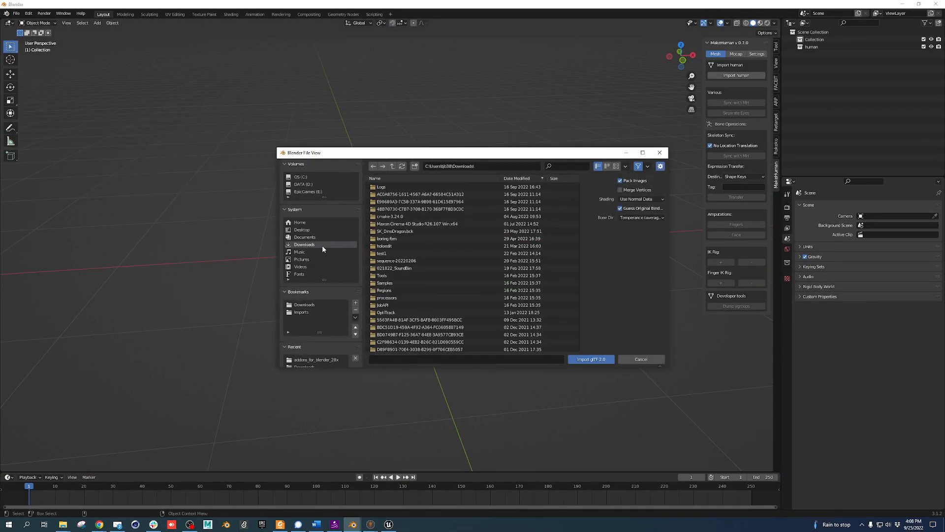
pyautogui.scroll(-5, 396, 297)
pyautogui.click(304, 305)
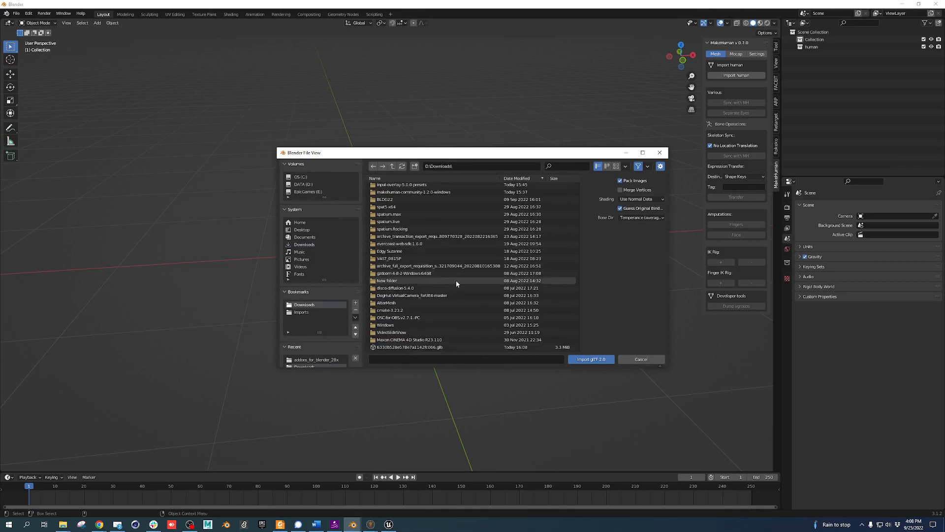
pyautogui.click(404, 346)
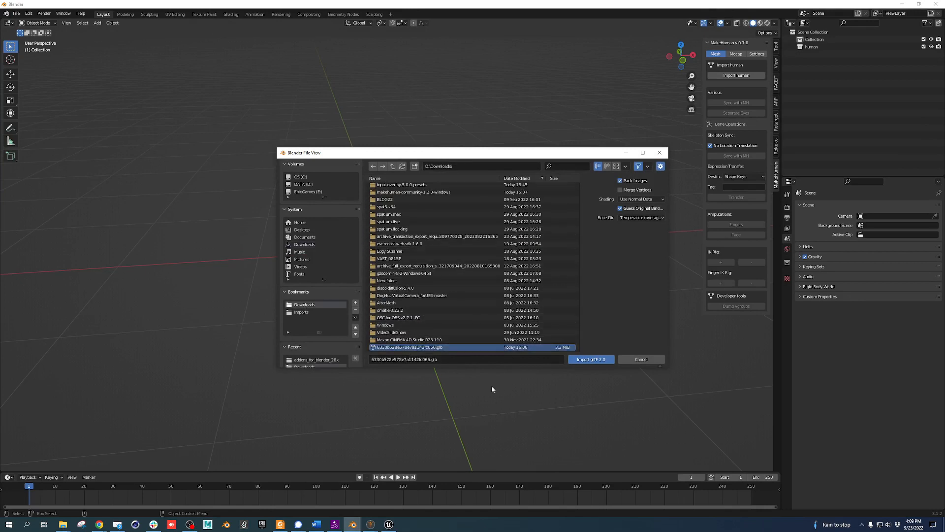
pyautogui.click(583, 362)
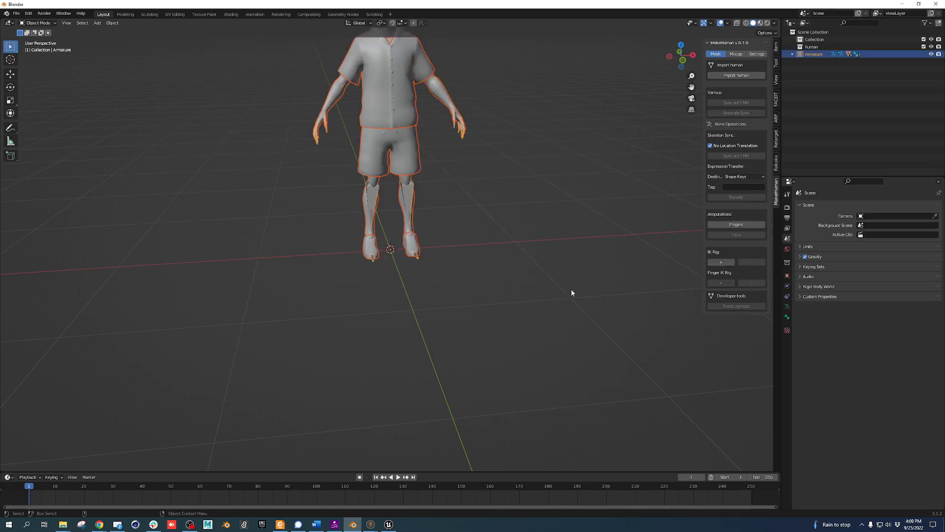
# Select all objects and frame the avatar in the viewport from head to feet
pyautogui.keyDown('shift'); pyautogui.moveTo(397, 149); pyautogui.dragTo(401, 241, button='middle'); pyautogui.keyUp('shift')
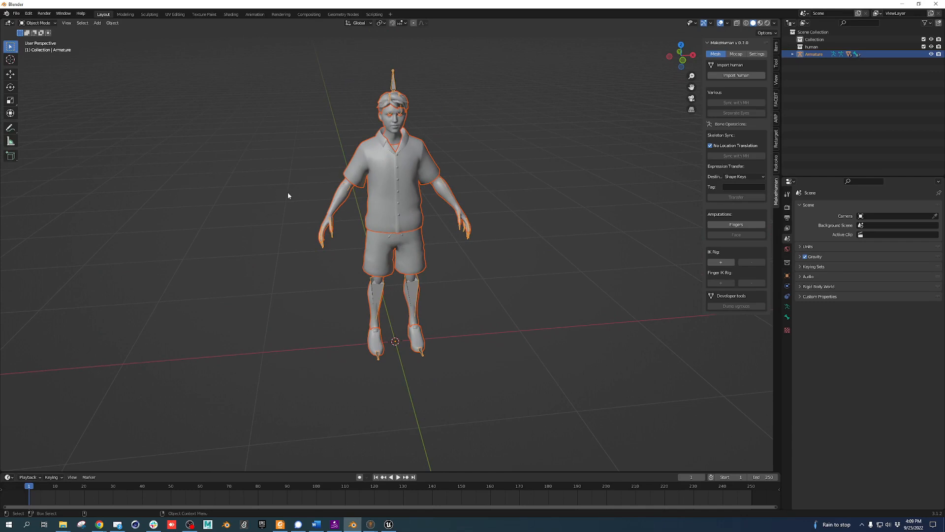
pyautogui.keyDown('shift'); pyautogui.moveTo(315, 259); pyautogui.dragTo(356, 237, button='middle'); pyautogui.keyUp('shift')
pyautogui.press('a')
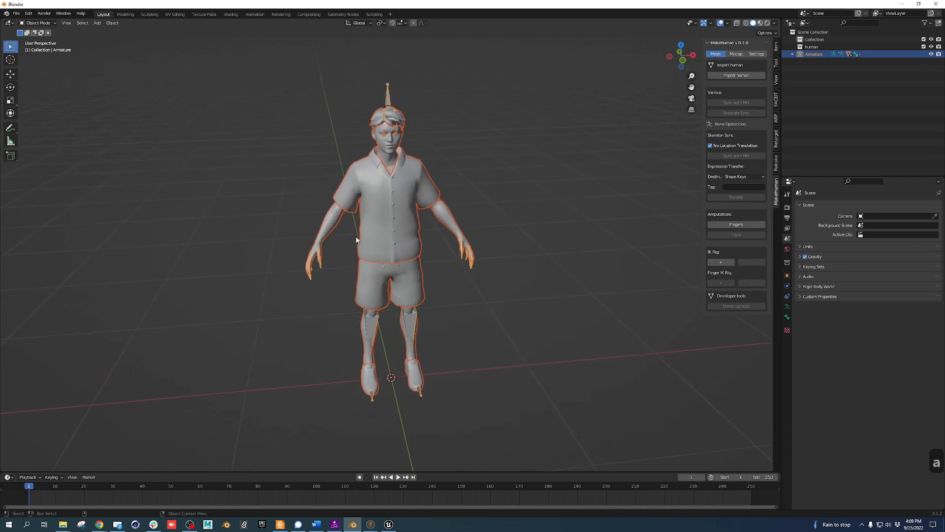
pyautogui.scroll(-7, 324, 230)
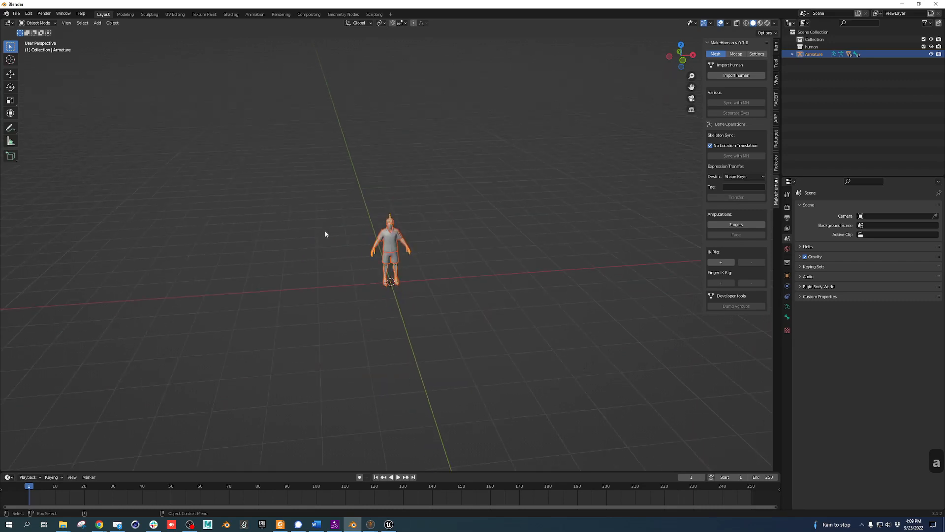
pyautogui.press('f')
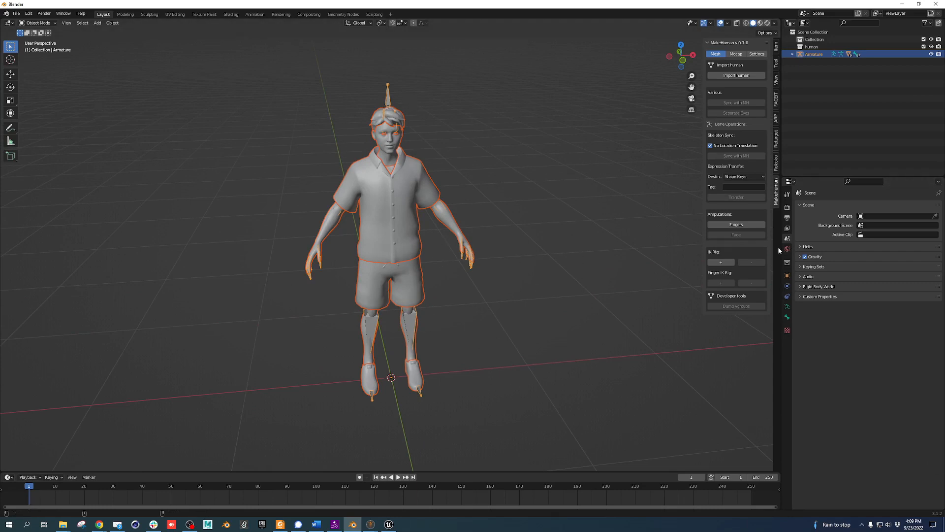
# Show the armature's bones In Front of the mesh and switch to wireframe shading
pyautogui.click(787, 275)
pyautogui.click(825, 372)
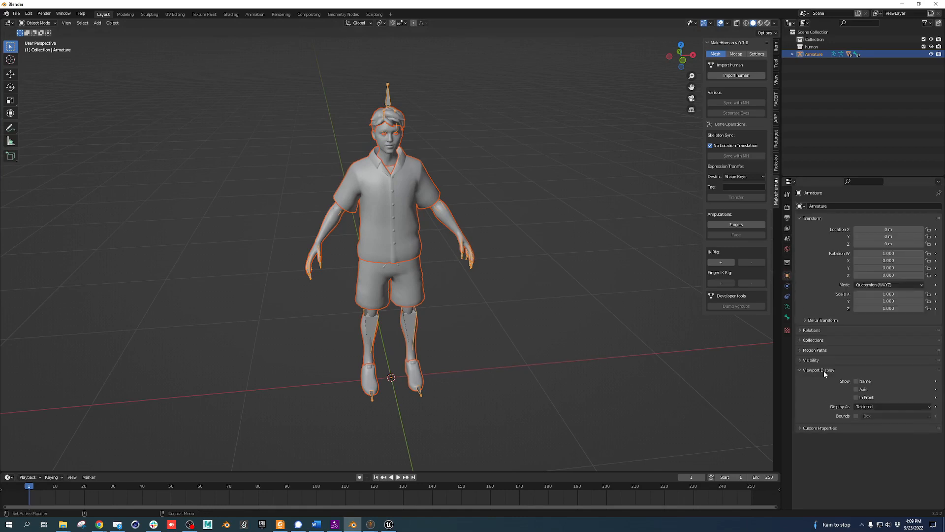
pyautogui.click(868, 398)
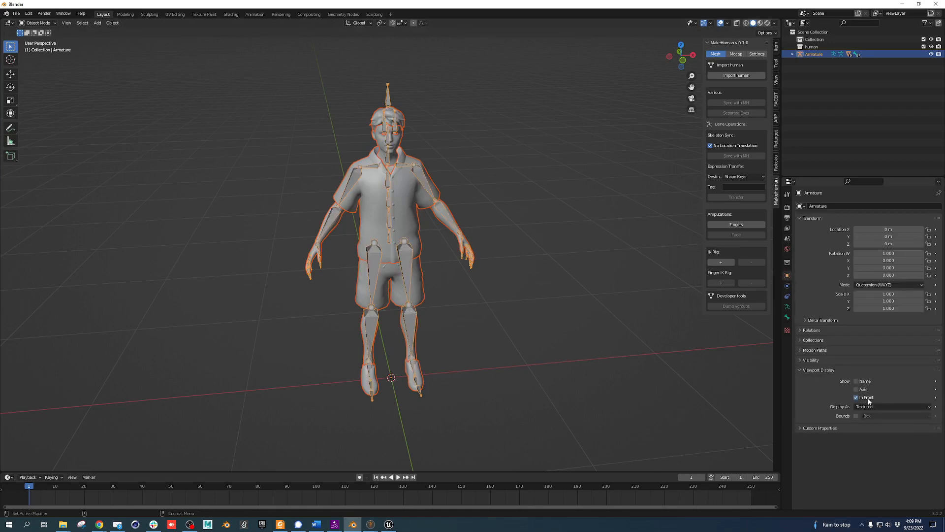
pyautogui.moveTo(607, 353)
pyautogui.mouseDown(button='middle')
pyautogui.moveTo(427, 348)
pyautogui.moveTo(602, 355)
pyautogui.mouseUp(button='middle')
pyautogui.click(788, 306)
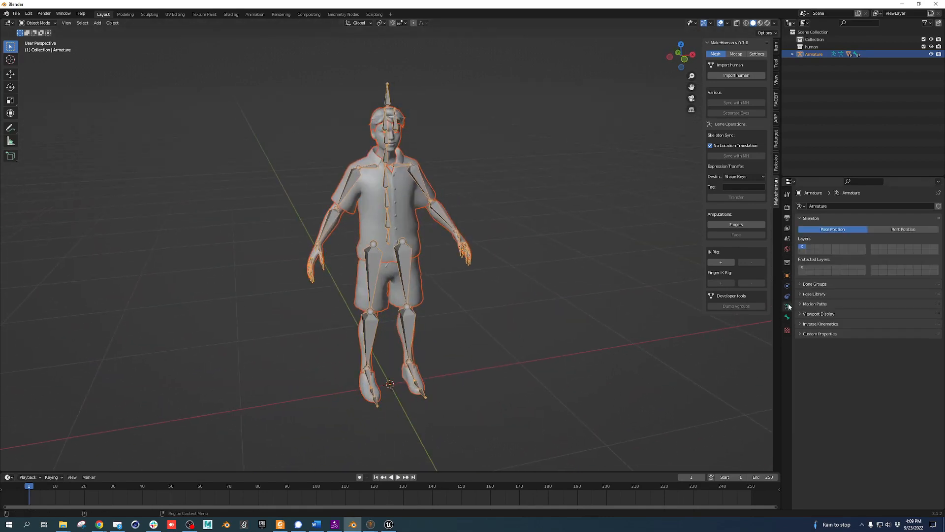
pyautogui.click(817, 314)
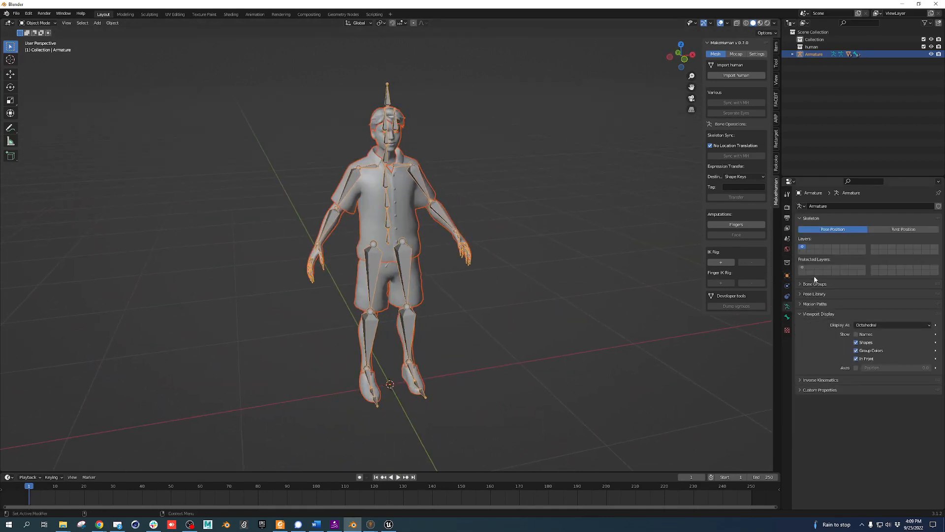
pyautogui.moveTo(575, 236); pyautogui.dragTo(495, 281, button='middle')
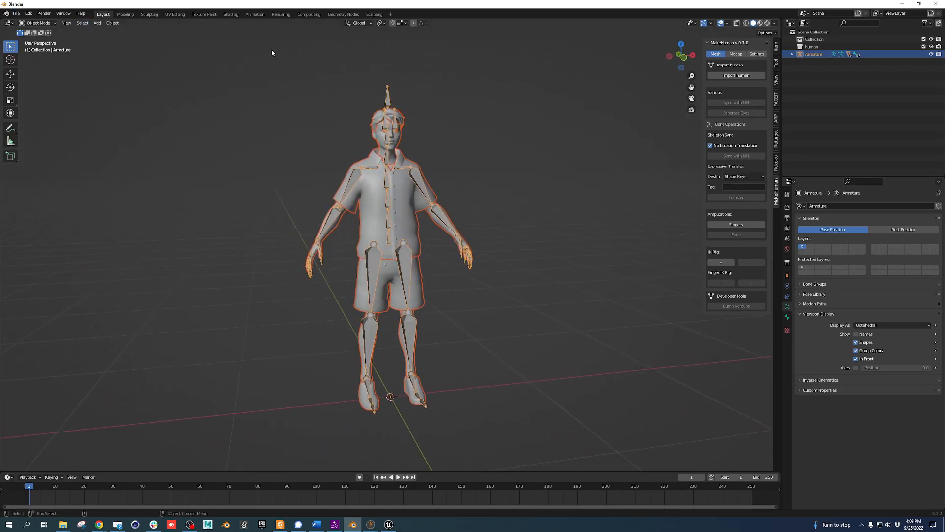
pyautogui.click(747, 23)
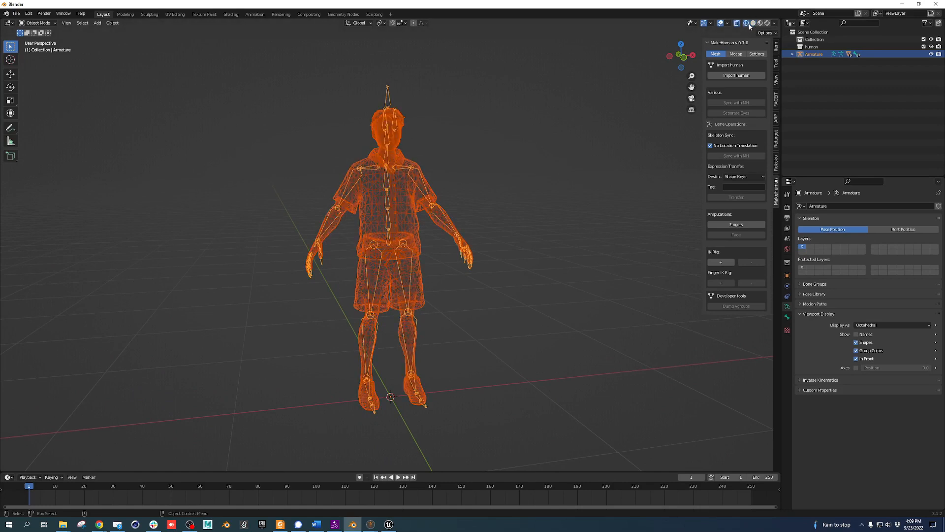
# Switch from Solid to Material Preview shading and orbit to a three-quarter view of the textured avatar
pyautogui.click(753, 23)
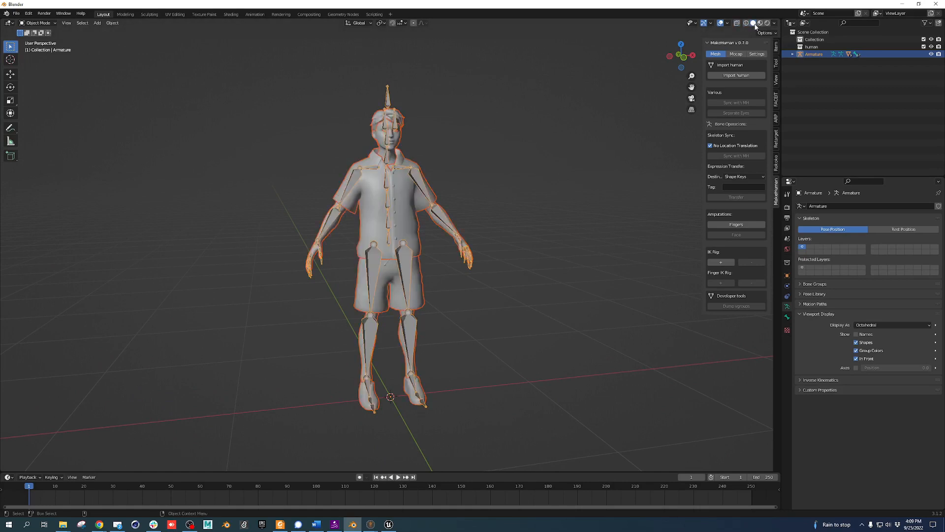
pyautogui.click(760, 23)
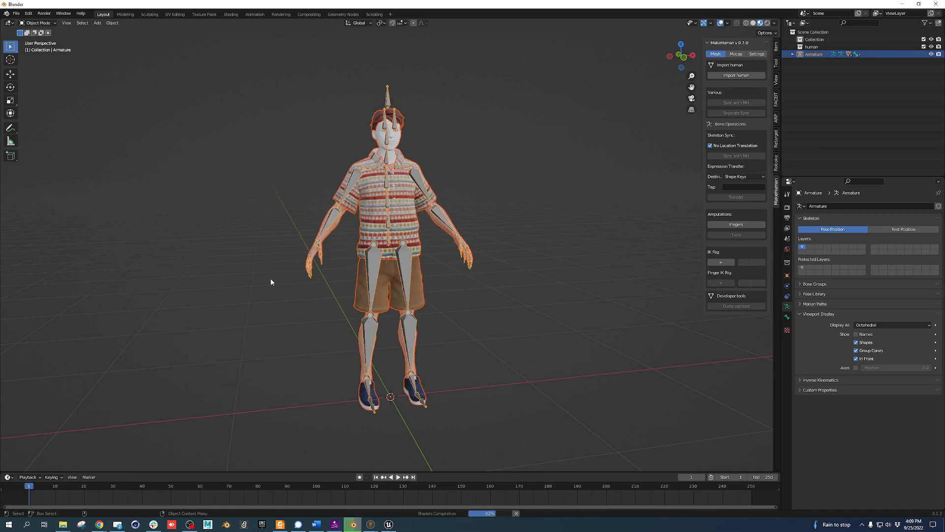
pyautogui.moveTo(270, 281); pyautogui.dragTo(223, 293, button='middle')
pyautogui.moveTo(349, 297); pyautogui.dragTo(382, 303, button='middle')
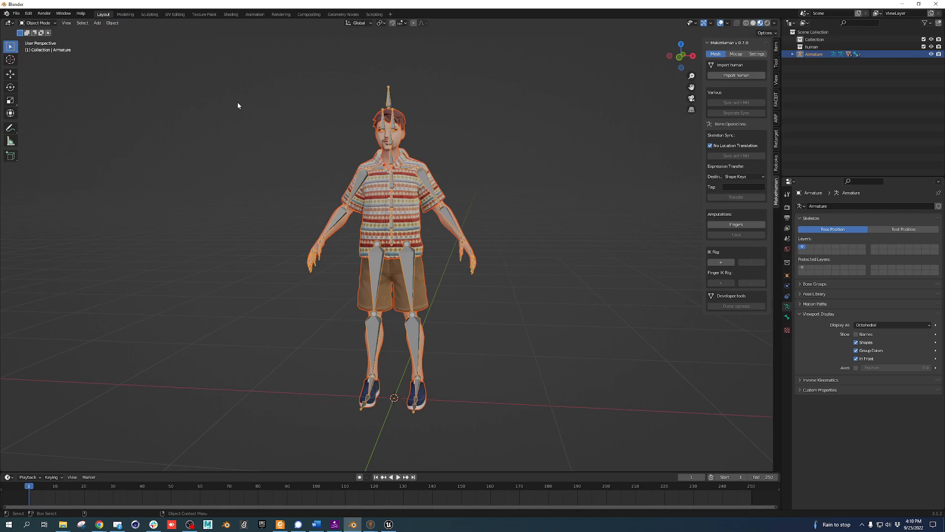
# Test-rotate the LeftArm bone in Pose Mode, undo it, then put the armature in Edit Mode
pyautogui.click(49, 24)
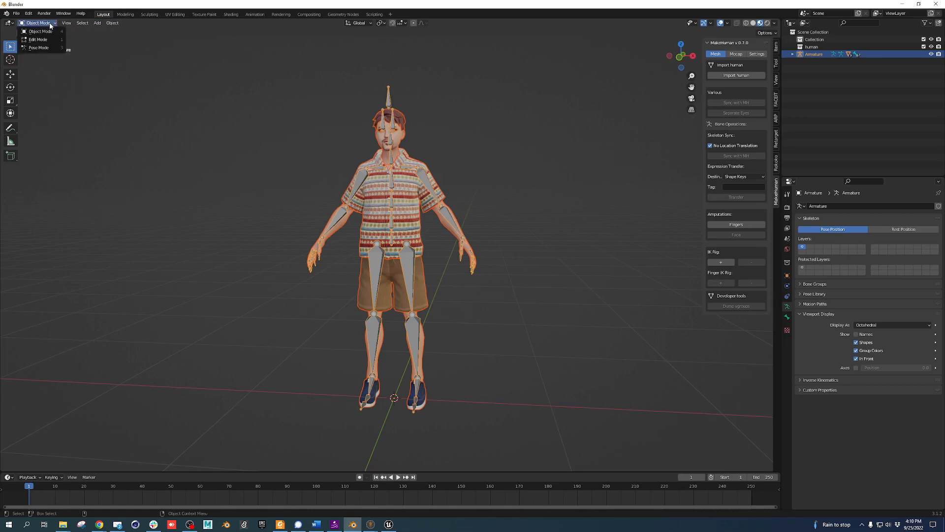
pyautogui.click(49, 49)
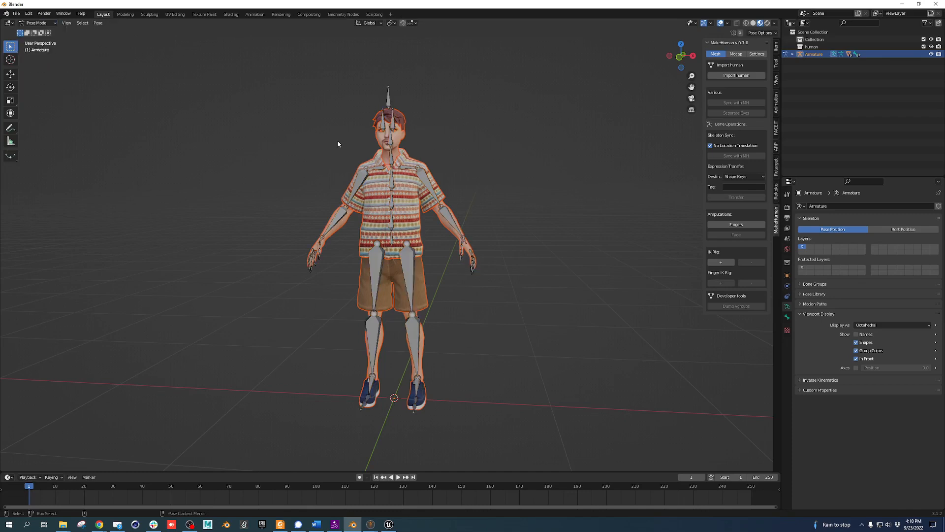
pyautogui.click(428, 180)
pyautogui.click(11, 88)
pyautogui.moveTo(438, 149); pyautogui.dragTo(431, 109)
pyautogui.hotkey('ctrl', 'z')
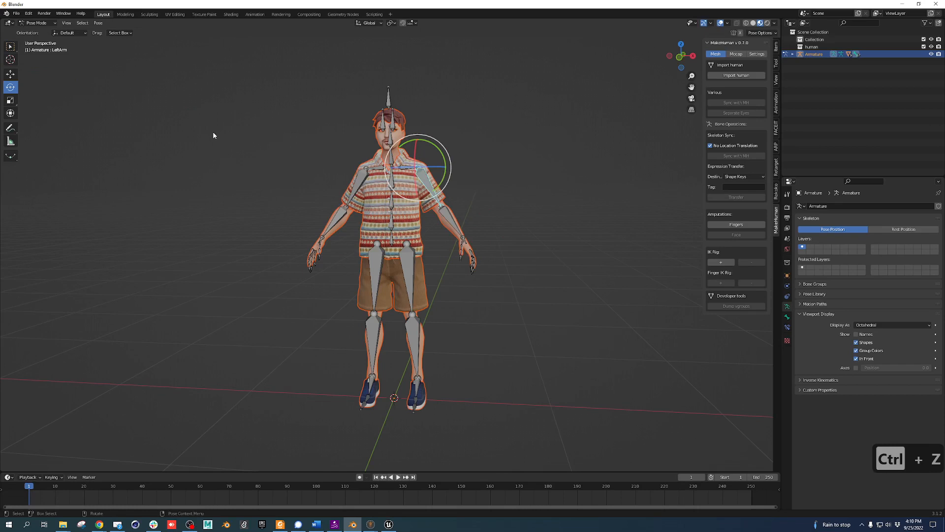
pyautogui.click(32, 23)
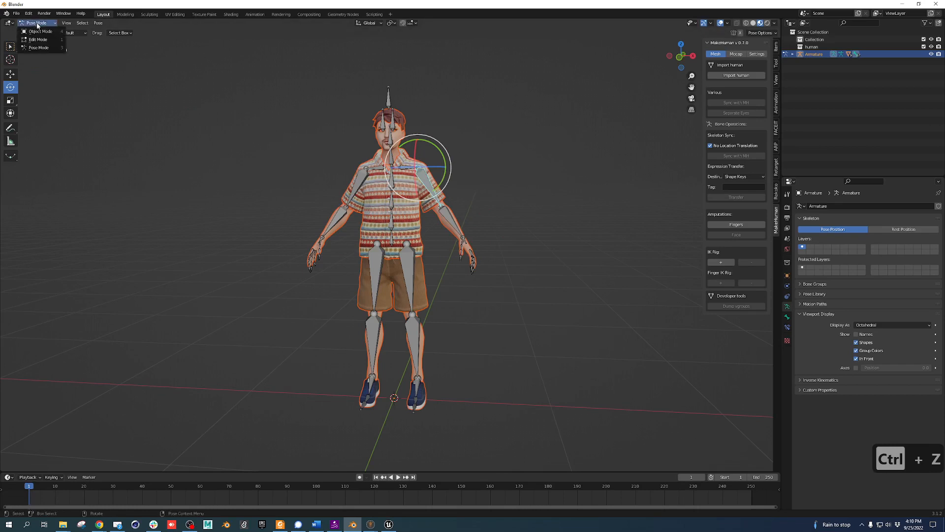
pyautogui.click(38, 38)
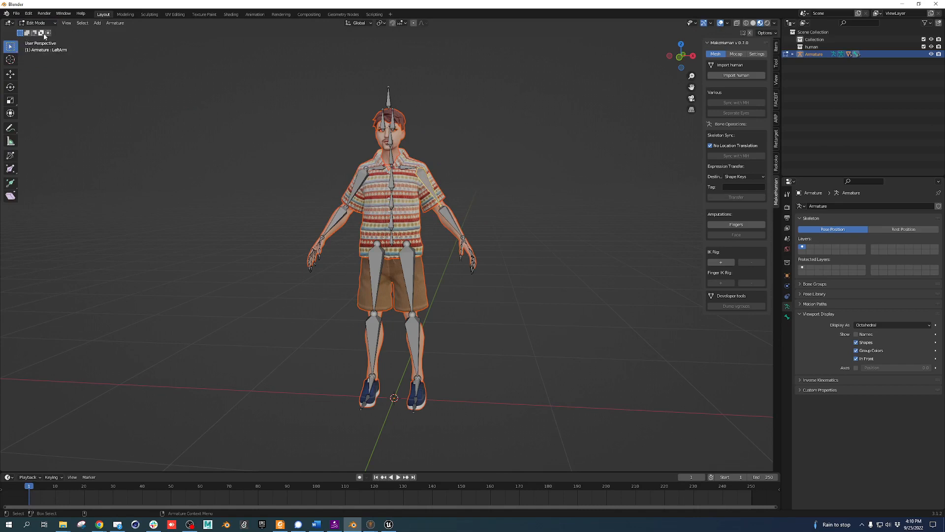
# Expand the Armature in the Outliner, select EyeLeft and Wolf3D_Head, and return to Object Mode
pyautogui.click(416, 190)
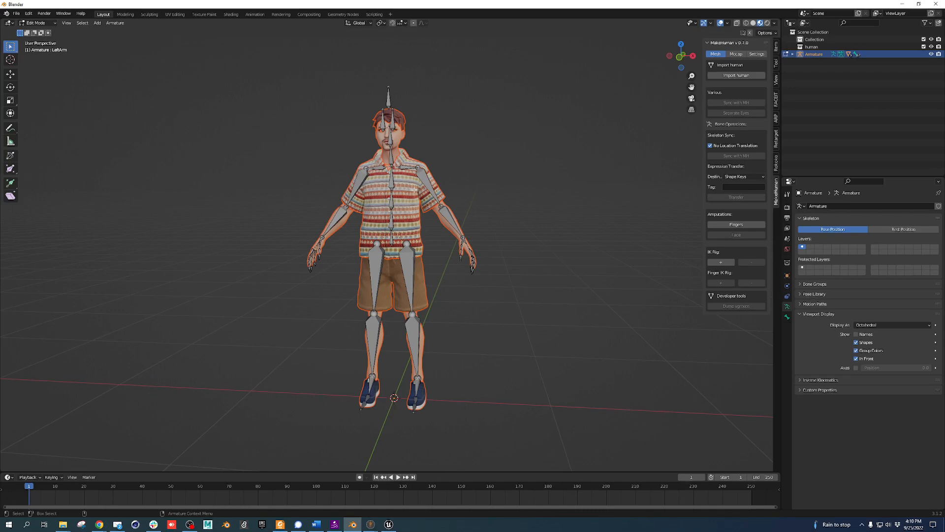
pyautogui.click(794, 55)
pyautogui.click(821, 78)
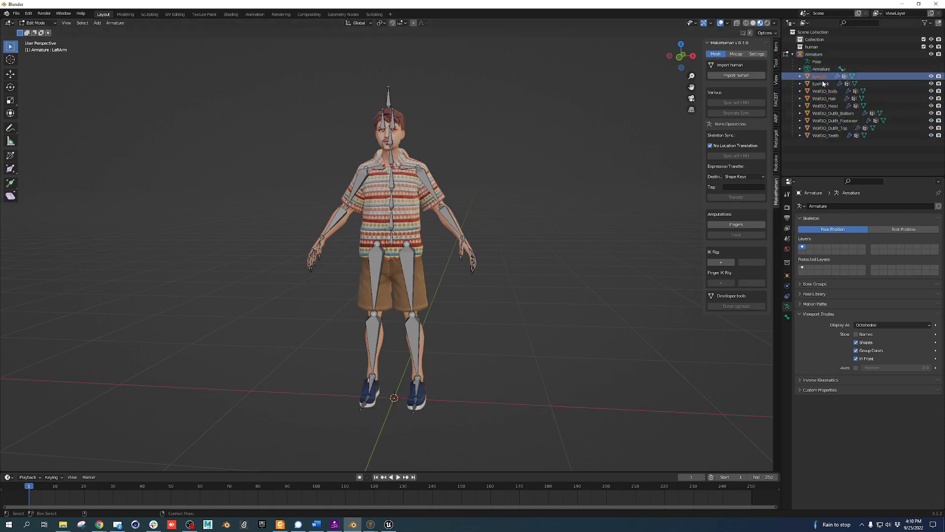
pyautogui.click(826, 105)
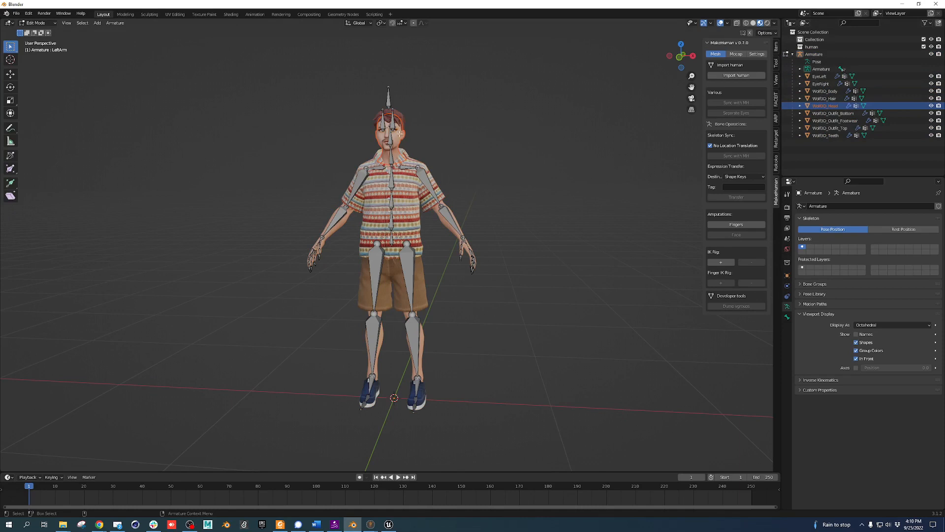
pyautogui.scroll(3, 404, 137)
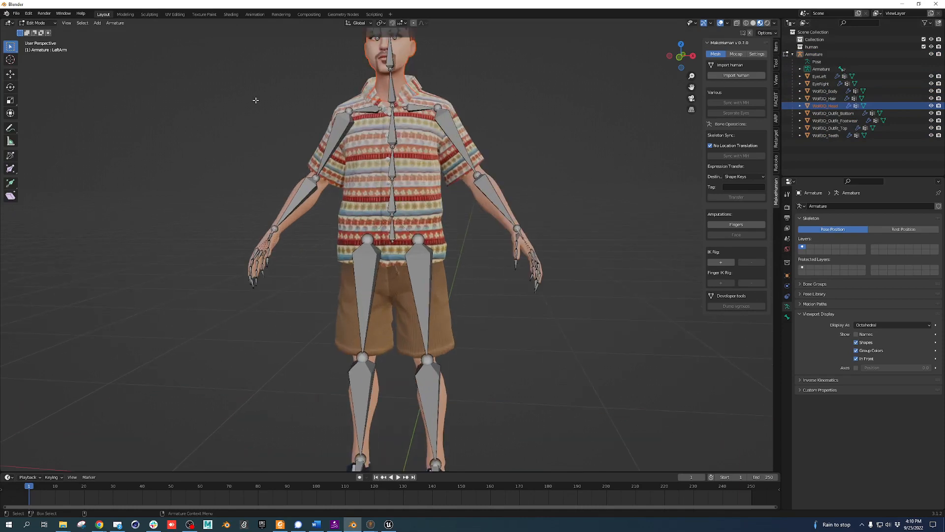
pyautogui.moveTo(255, 99); pyautogui.dragTo(265, 172, button='middle')
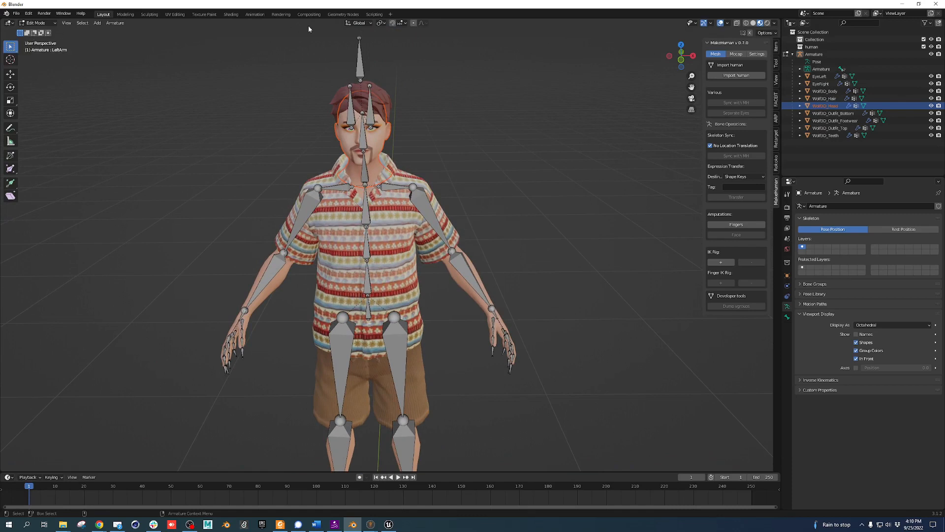
pyautogui.click(53, 24)
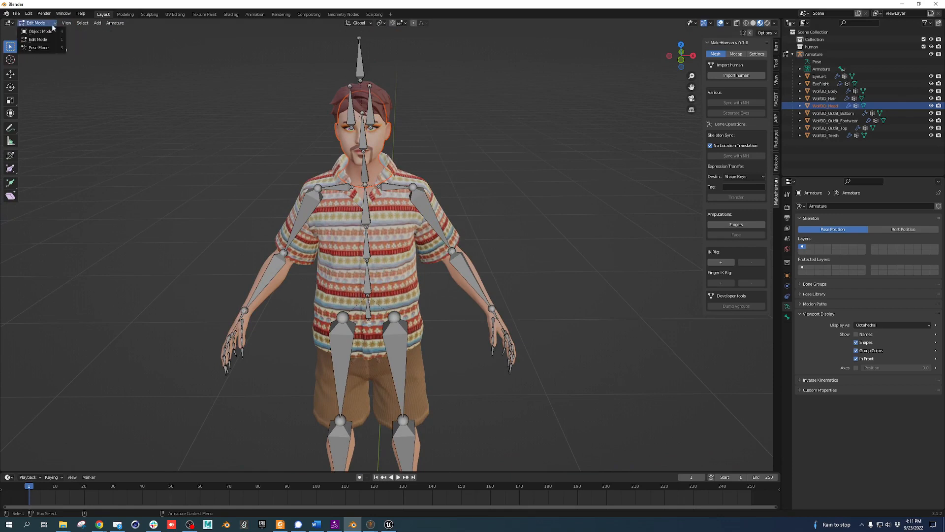
pyautogui.click(38, 30)
pyautogui.scroll(-4, 466, 220)
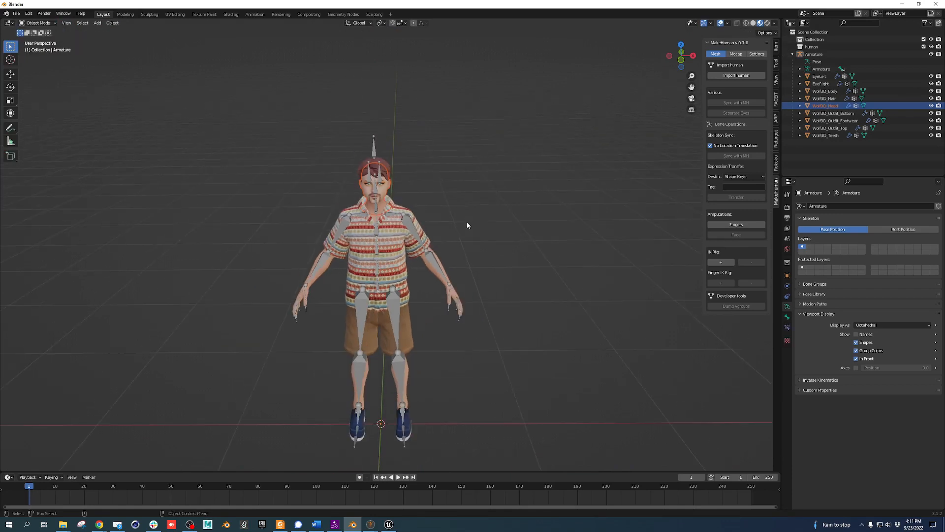
# Start an FBX export into Downloads with Path Mode set to Copy and textures embedded
pyautogui.click(776, 47)
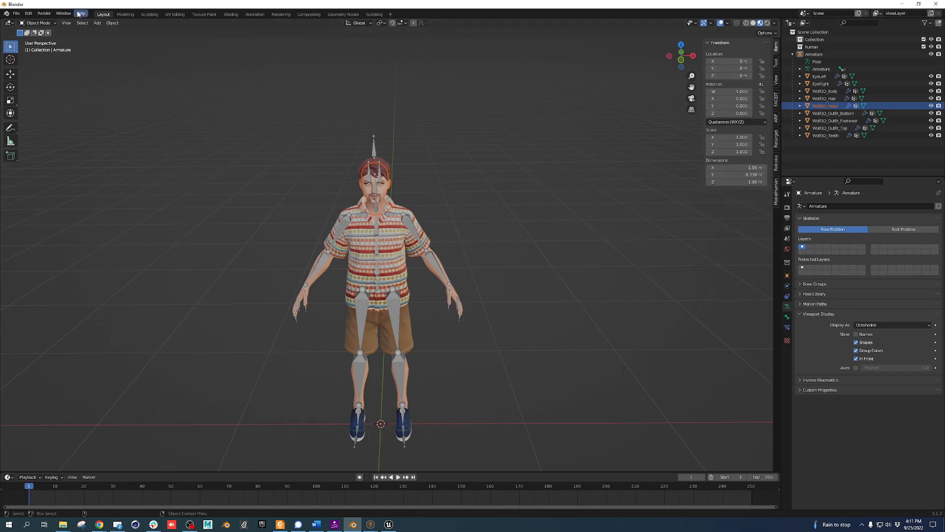
pyautogui.click(16, 13)
pyautogui.moveTo(38, 122)
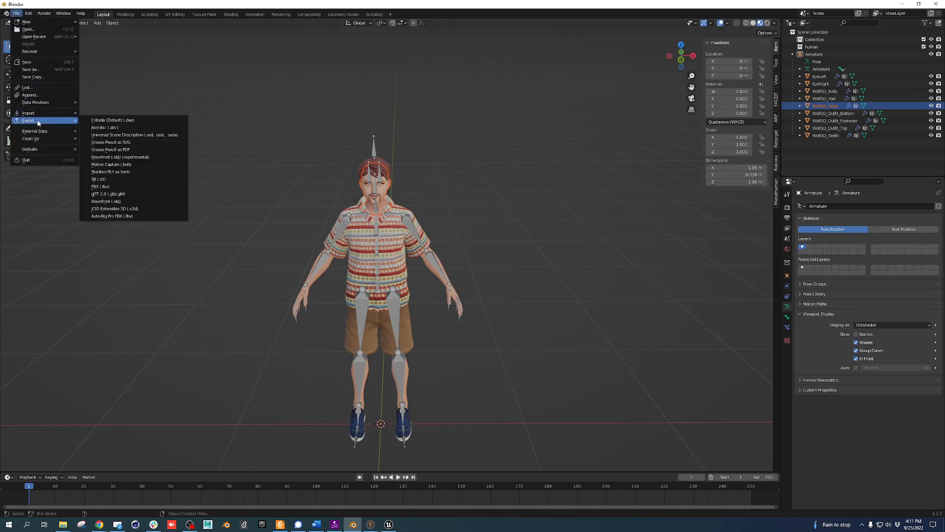
pyautogui.click(127, 186)
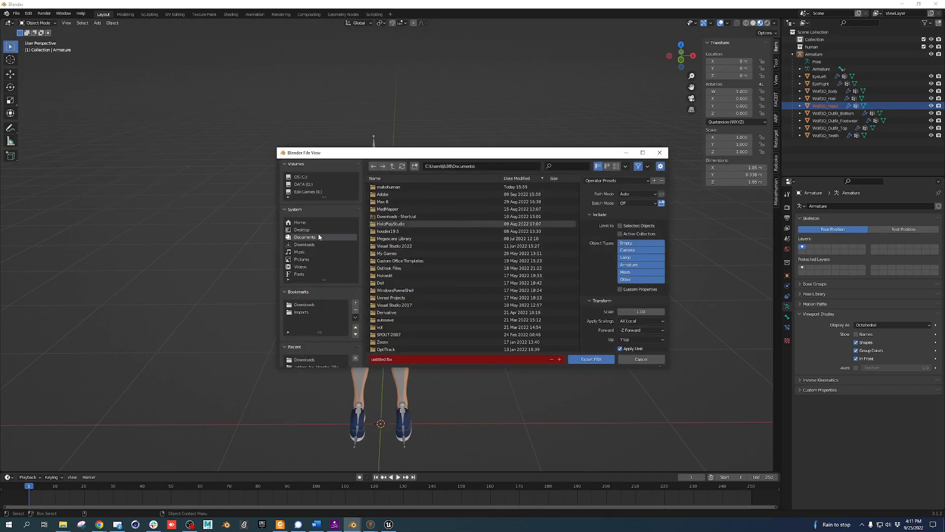
pyautogui.click(304, 305)
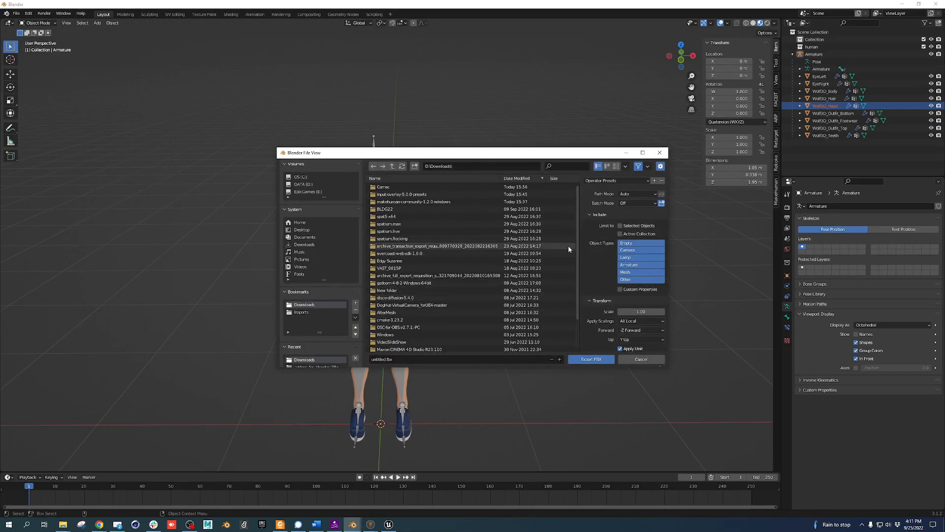
pyautogui.click(648, 196)
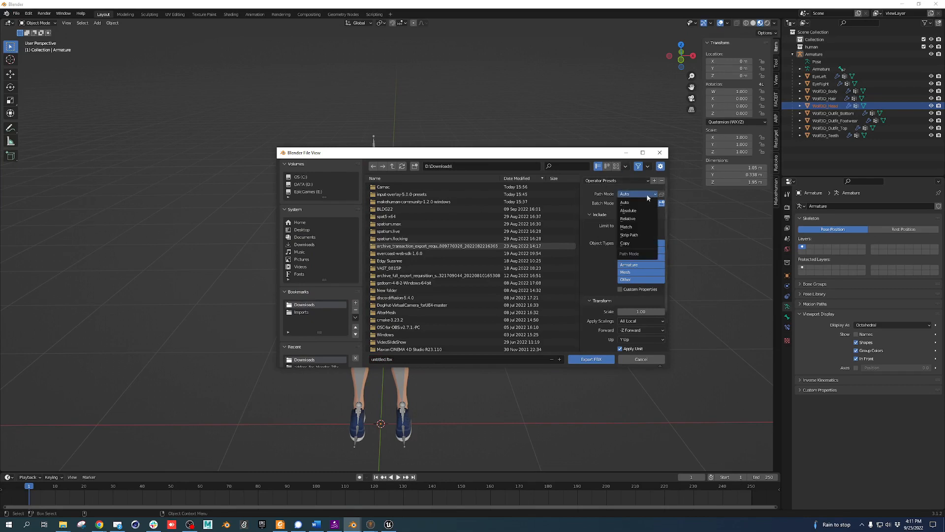
pyautogui.click(642, 248)
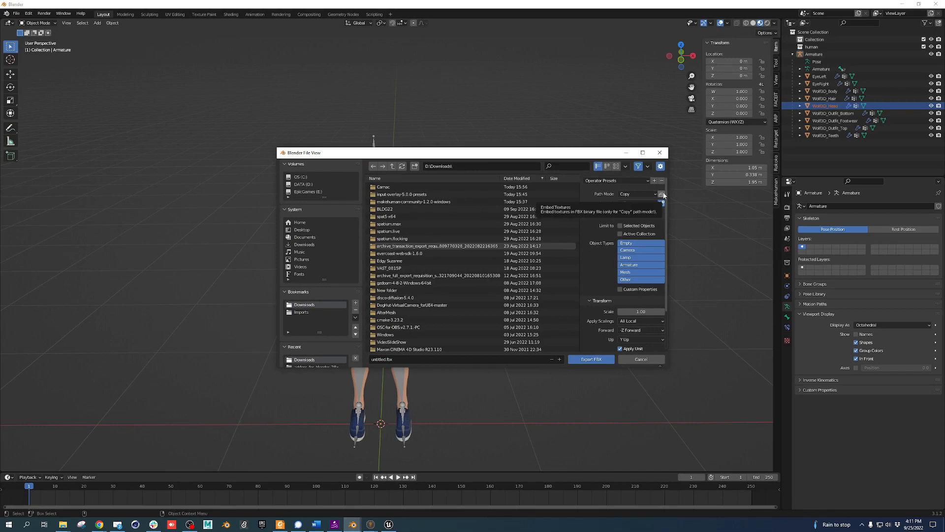
pyautogui.click(662, 194)
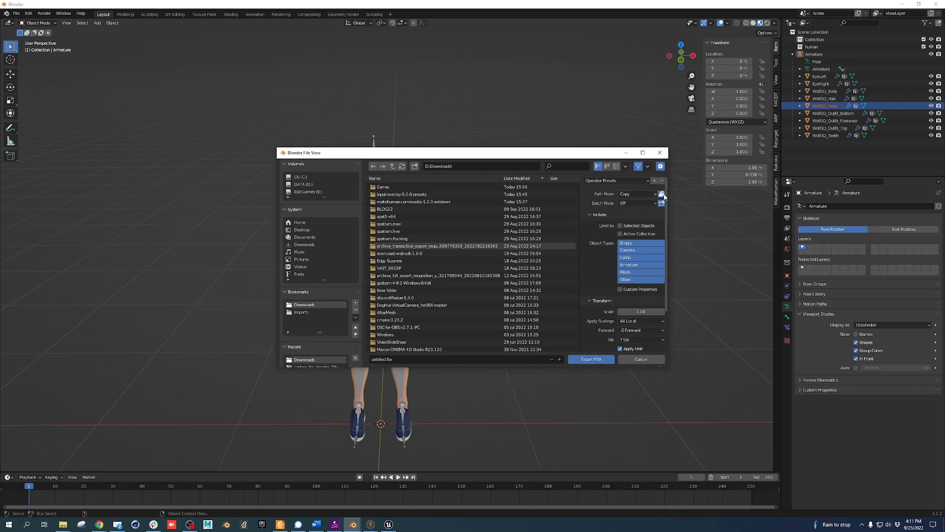
# Set Geometry smoothing to Face and turn off Bake Animation and Add Leaf Bones
pyautogui.scroll(-3, 654, 212)
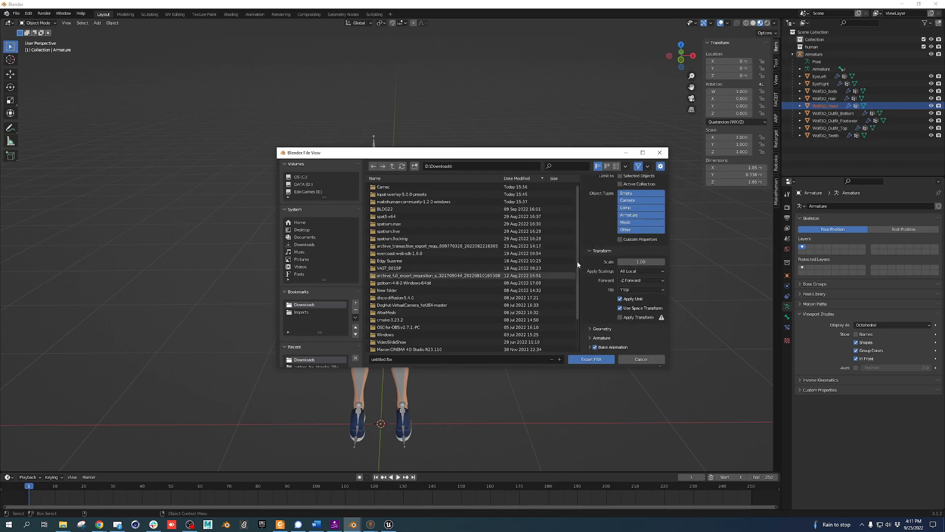
pyautogui.click(602, 329)
pyautogui.scroll(-3, 605, 298)
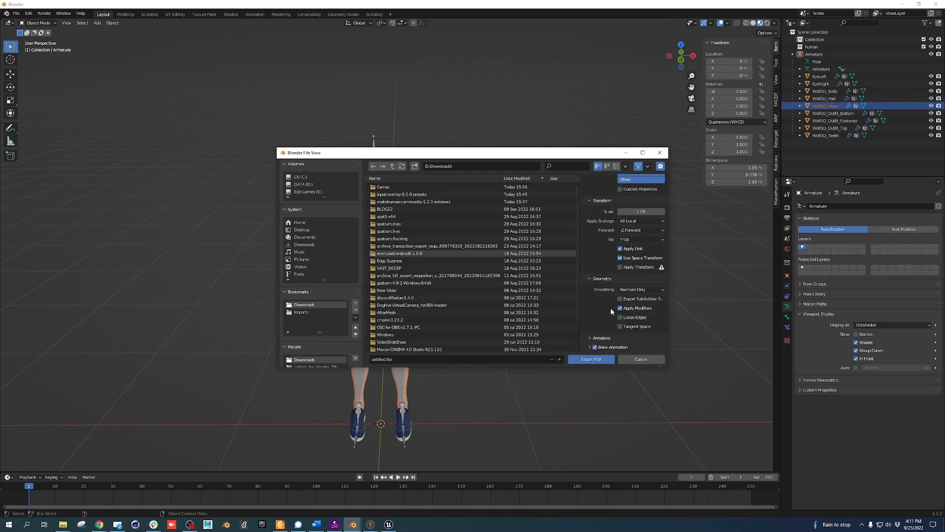
pyautogui.click(640, 289)
pyautogui.click(635, 308)
pyautogui.click(595, 347)
pyautogui.scroll(-3, 600, 333)
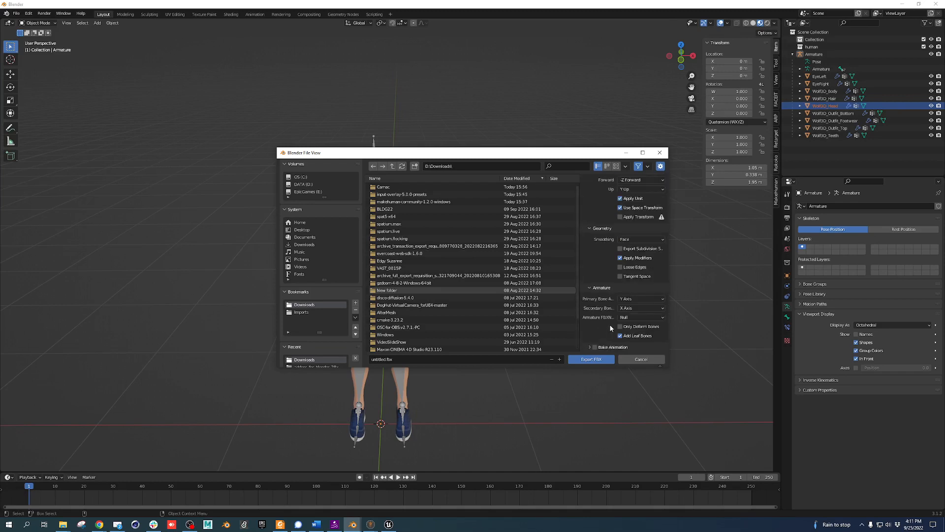
pyautogui.click(635, 337)
pyautogui.scroll(3, 595, 224)
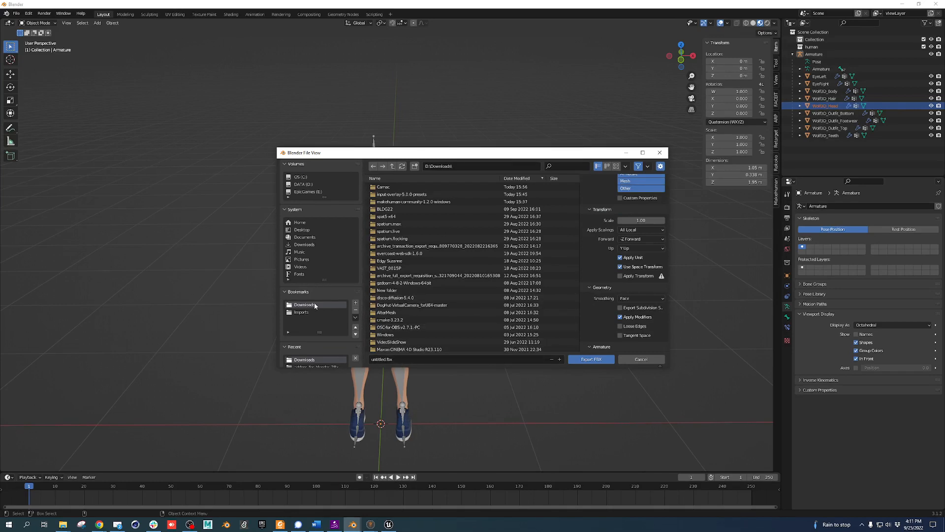
# Name the export file 'Ralph' and export the FBX to Downloads
pyautogui.click(404, 359)
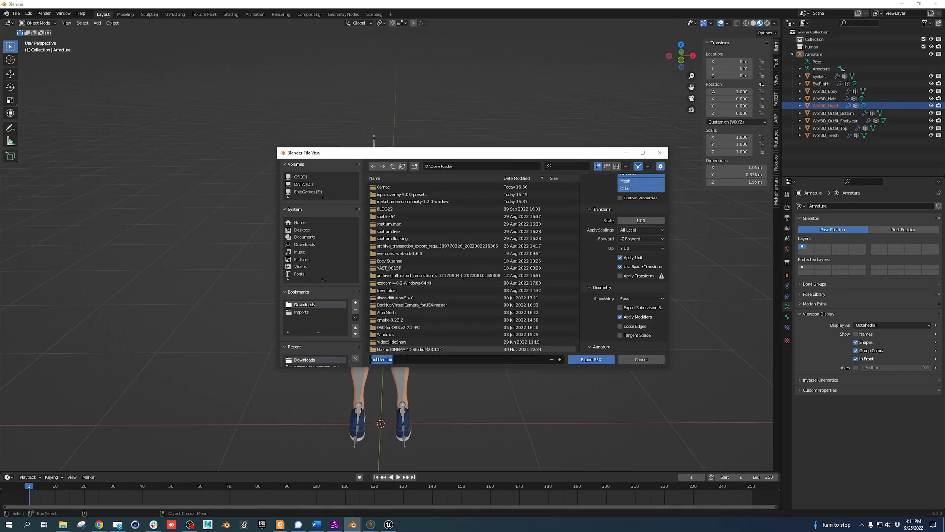
pyautogui.write('Ralph')
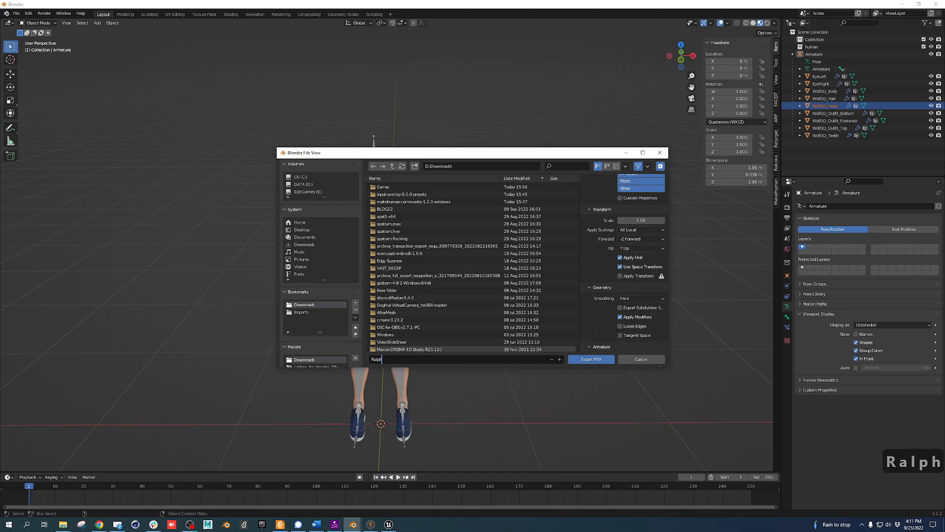
pyautogui.click(590, 360)
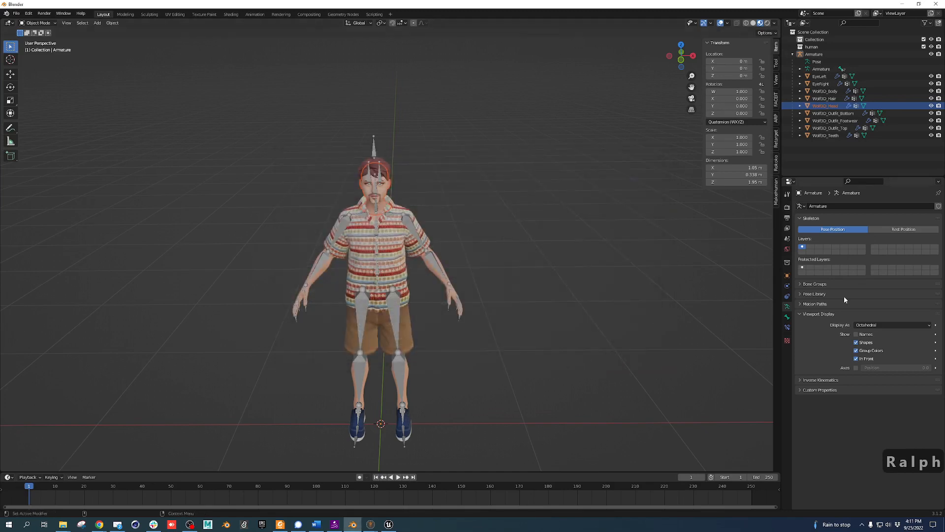
# Bring the browser forward and open the Mixamo website in a new tab
pyautogui.moveTo(944, 39); pyautogui.dragTo(335, 28)
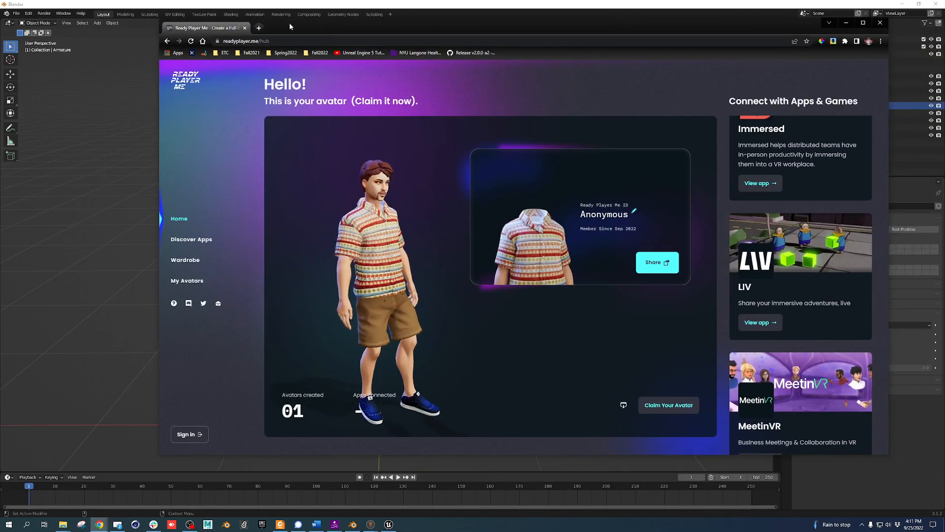
pyautogui.click(259, 29)
pyautogui.write('mixamo')
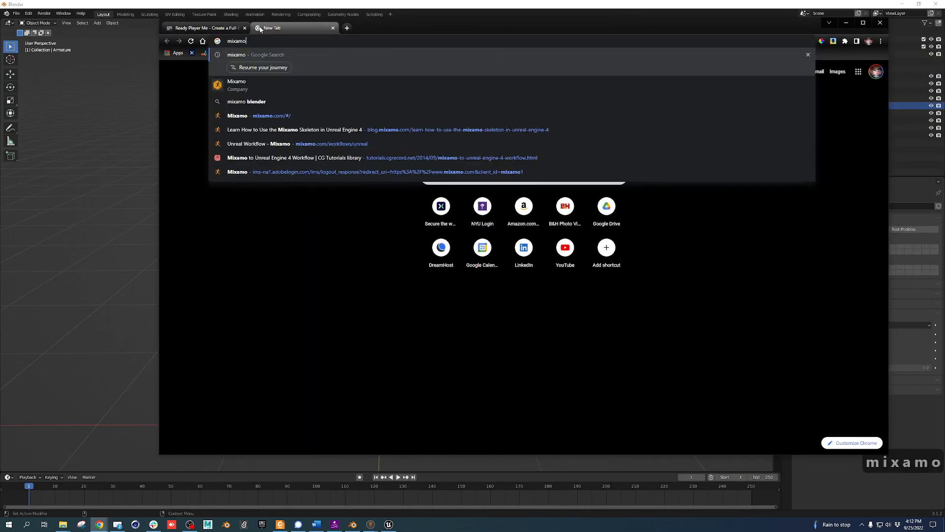
pyautogui.click(265, 115)
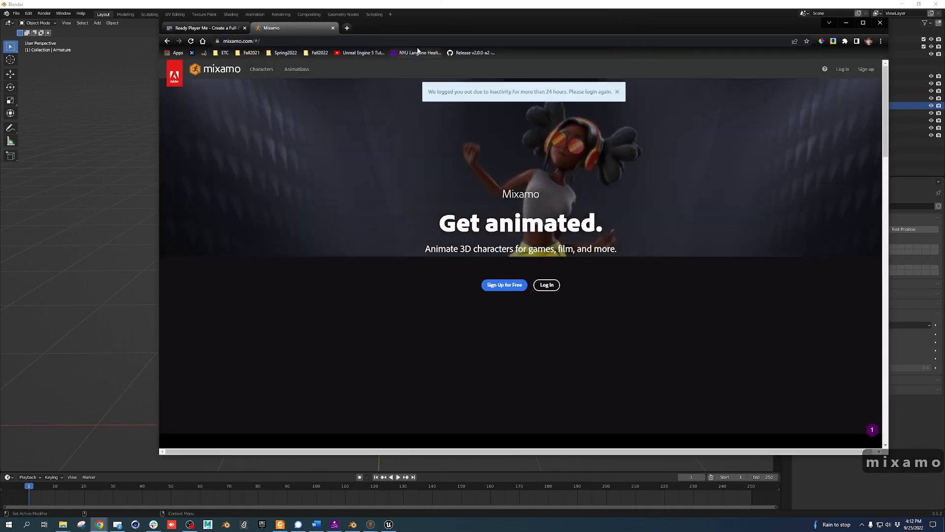
# Log in to Mixamo with the Adobe account's e-mail and password
pyautogui.click(842, 70)
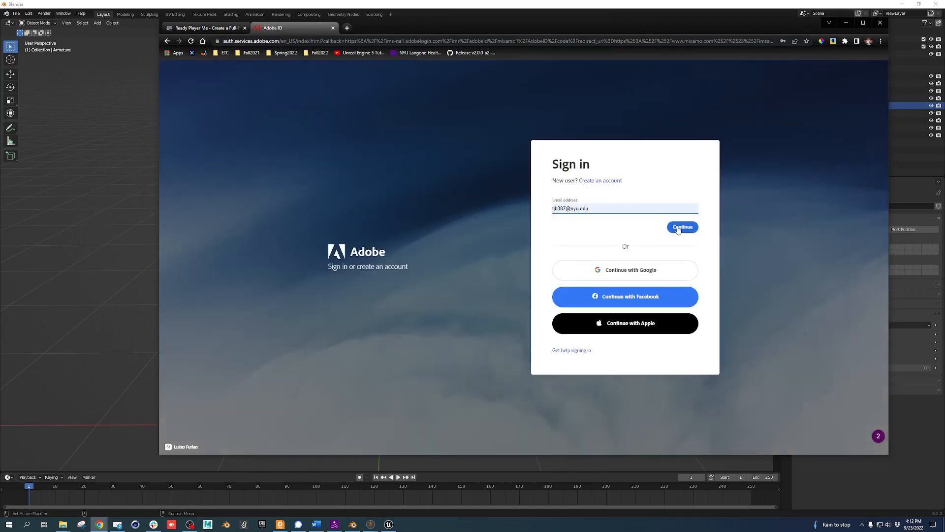
pyautogui.click(677, 226)
pyautogui.click(622, 240)
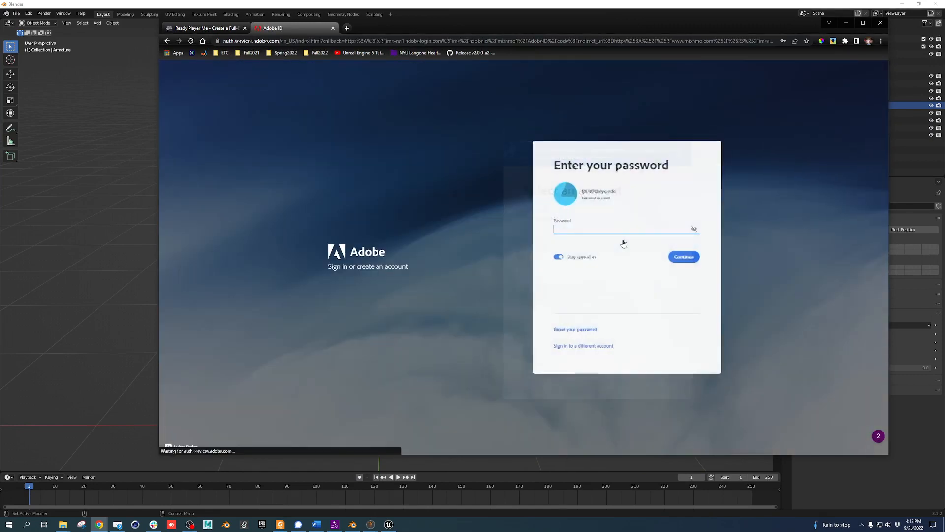
pyautogui.click(683, 256)
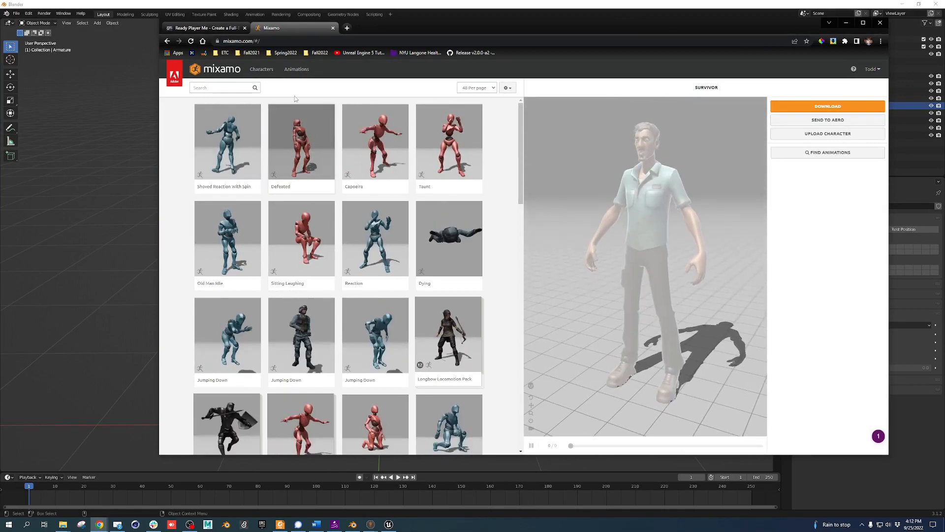
# Browse Characters, search Animations for 'tpose', then open the Upload Character dialog
pyautogui.click(268, 71)
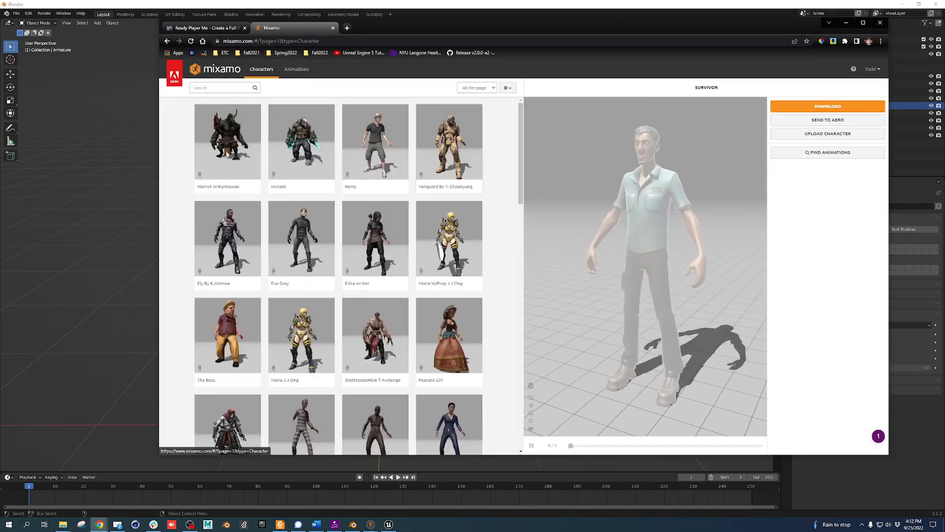
pyautogui.scroll(-3, 305, 284)
pyautogui.scroll(3, 364, 244)
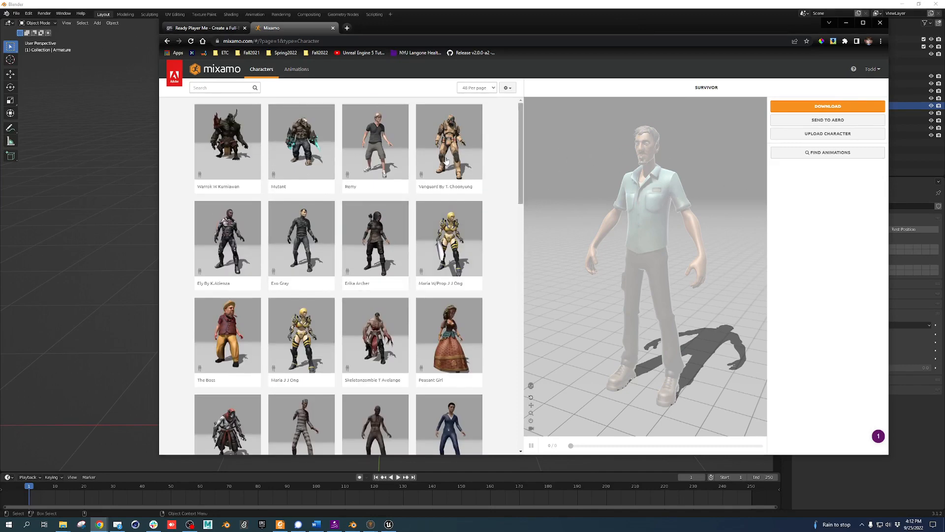
pyautogui.click(297, 69)
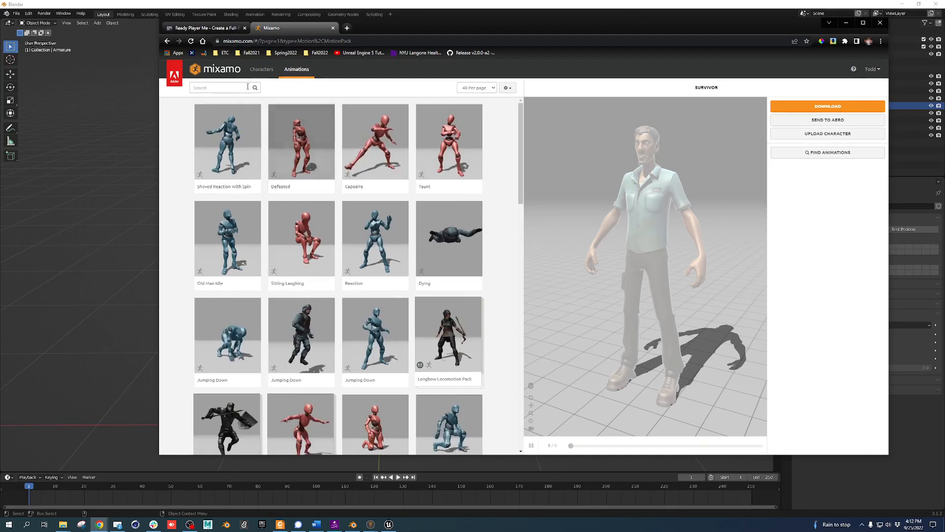
pyautogui.click(231, 88)
pyautogui.write('tpose')
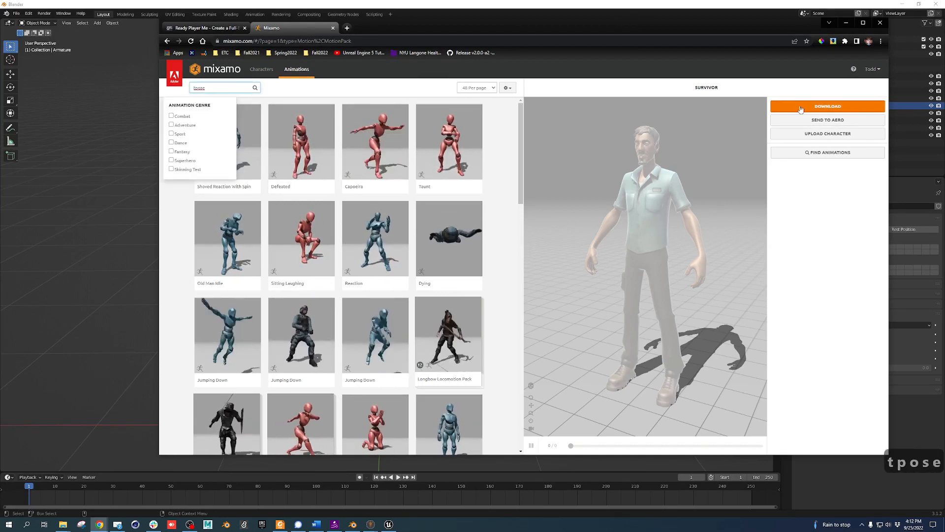
pyautogui.click(306, 91)
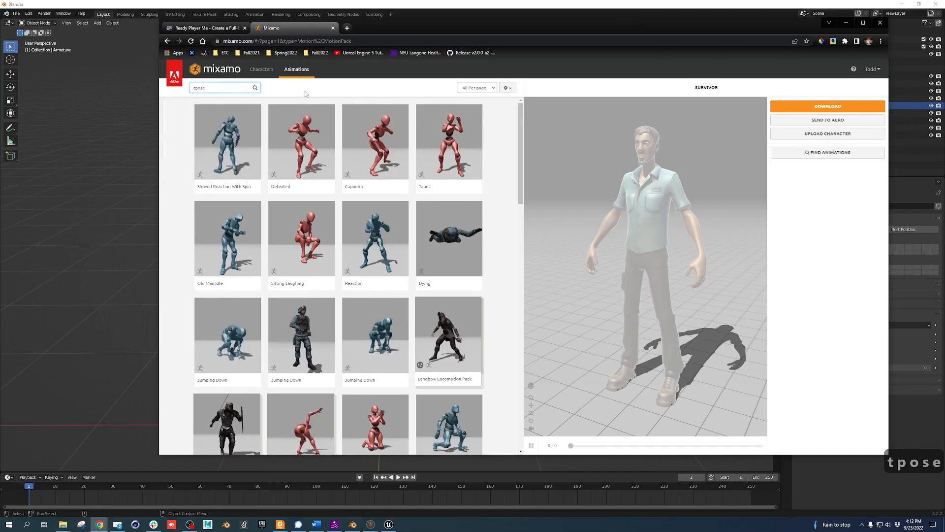
pyautogui.click(268, 72)
pyautogui.click(822, 134)
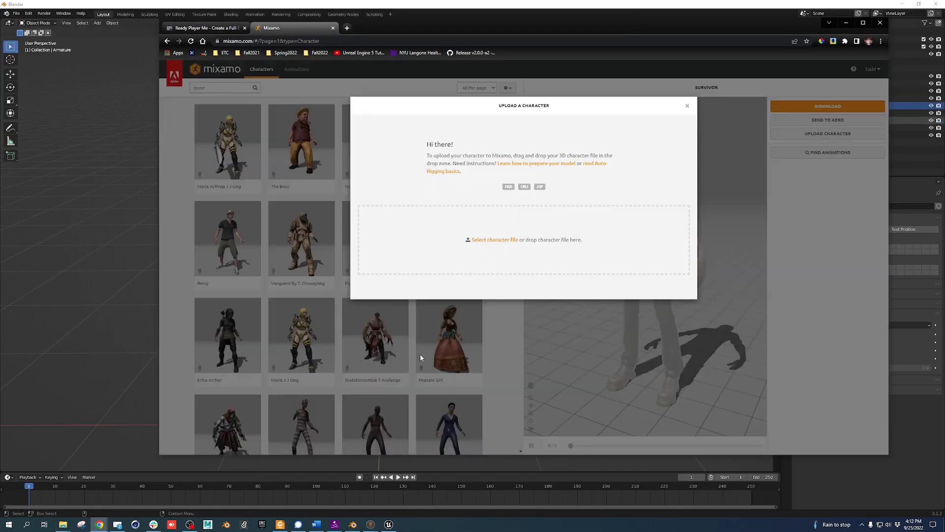
# Drag Ralph.fbx from Downloads into the upload zone and accept the Auto-Rigger and warning prompts
pyautogui.click(62, 525)
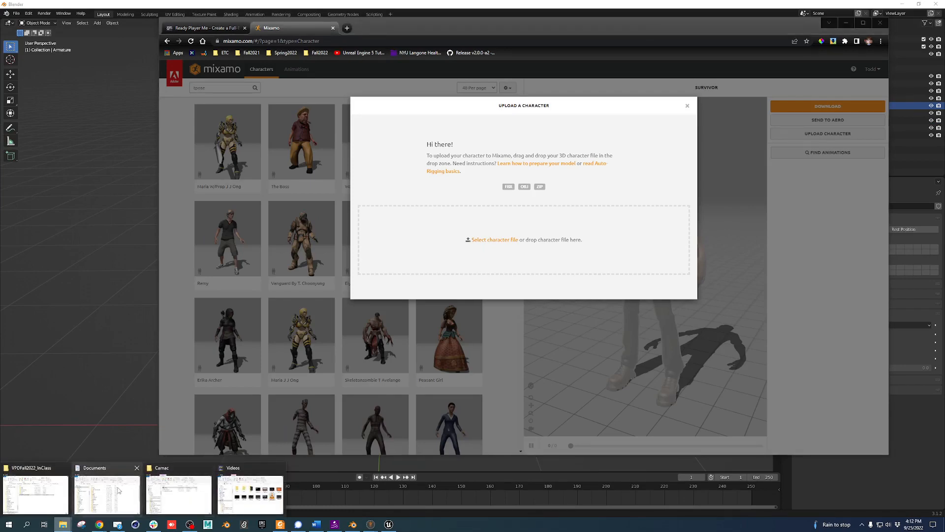
pyautogui.moveTo(42, 496)
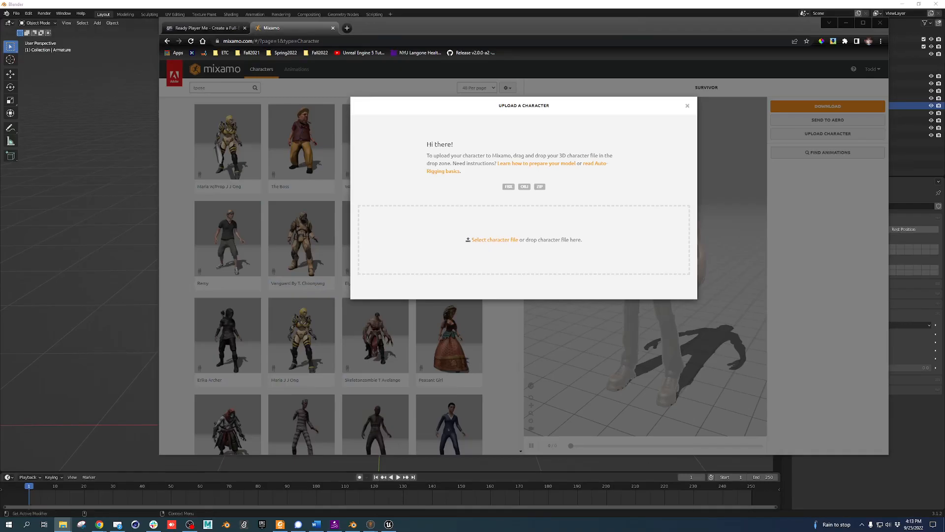
pyautogui.moveTo(944, 210); pyautogui.dragTo(708, 211)
pyautogui.moveTo(626, 284); pyautogui.dragTo(435, 256)
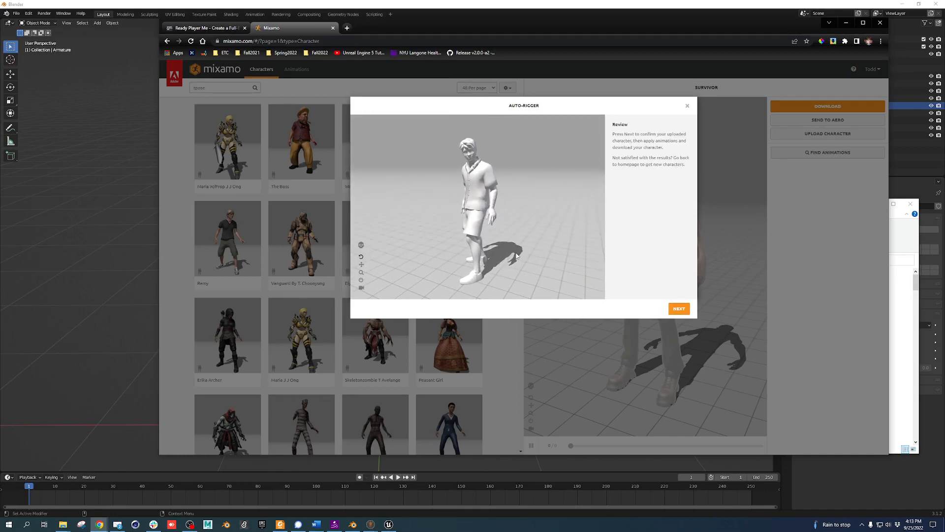
pyautogui.click(680, 309)
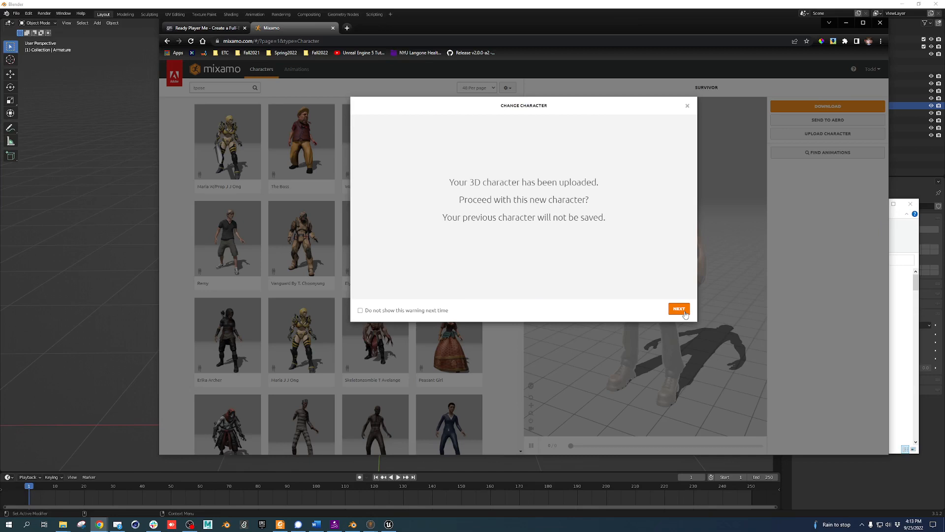
pyautogui.click(360, 310)
pyautogui.click(679, 309)
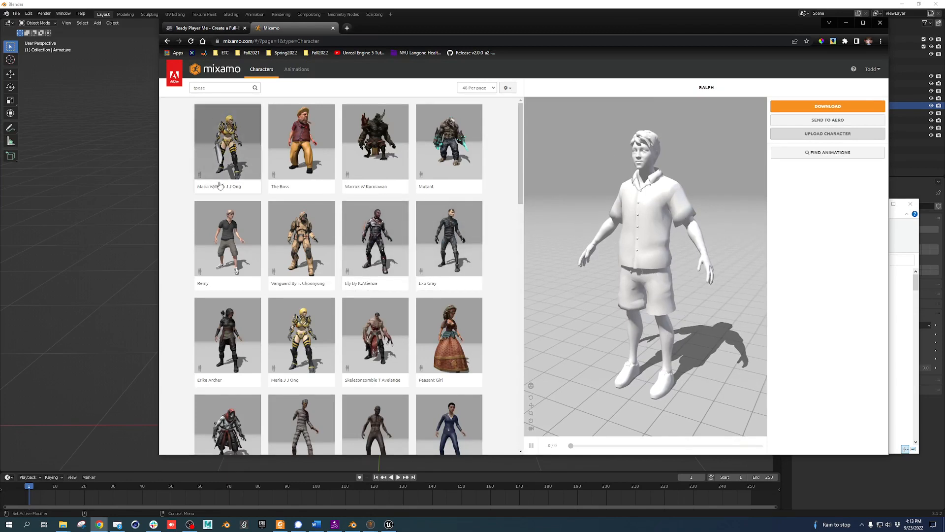
# Apply the T-Pose animation to Ralph and download it as FBX Binary with skin at 30 fps
pyautogui.click(220, 89)
pyautogui.press('Return')
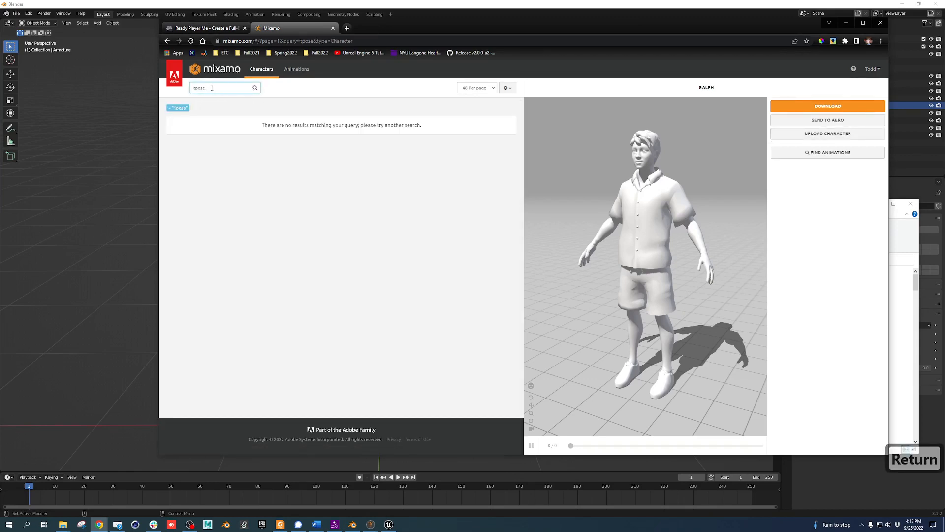
pyautogui.moveTo(212, 88); pyautogui.dragTo(175, 90)
pyautogui.click(296, 69)
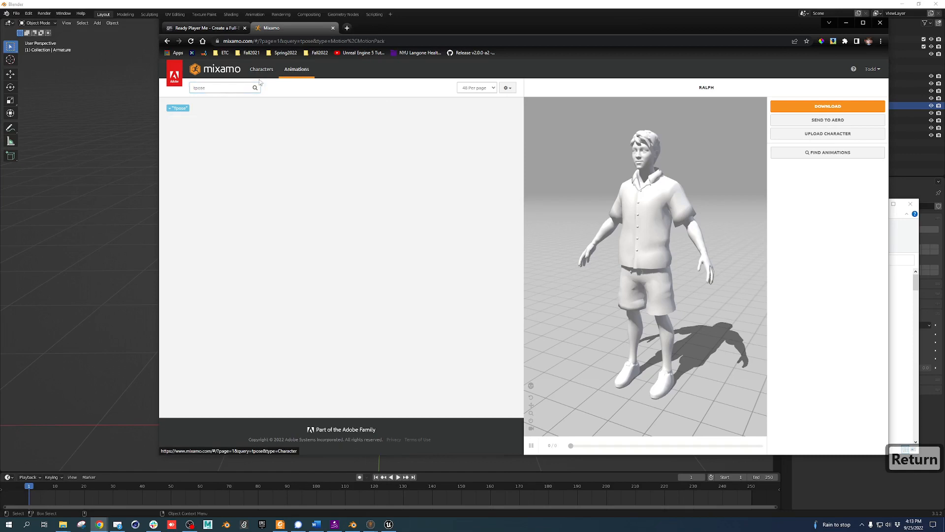
pyautogui.click(227, 167)
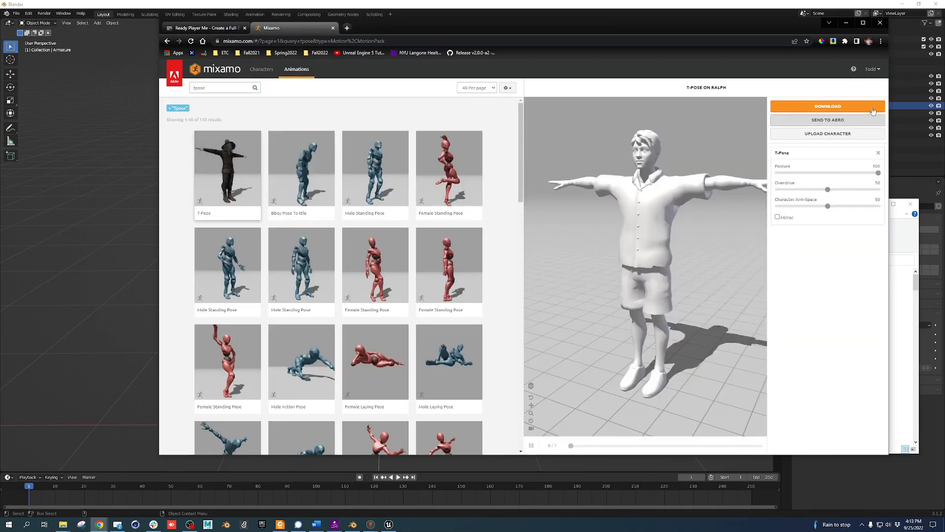
pyautogui.click(841, 107)
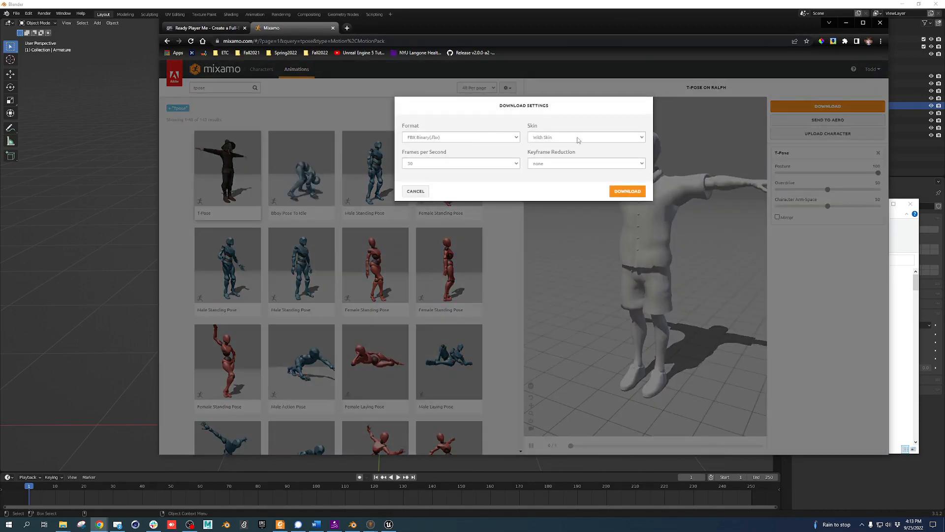
pyautogui.click(625, 193)
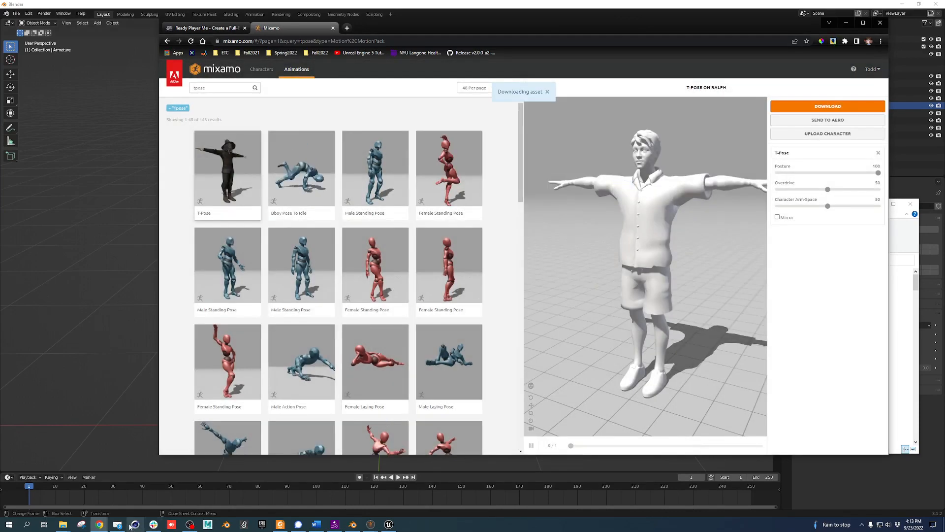
pyautogui.click(65, 525)
# In Downloads, rename the original Ralph.fbx to Ralph4Mixamo.fbx
pyautogui.click(250, 495)
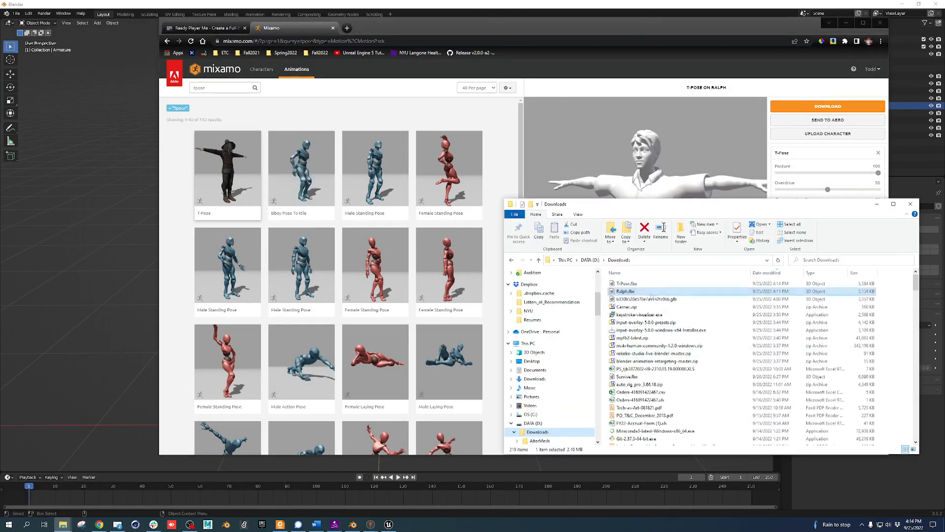
pyautogui.click(623, 292)
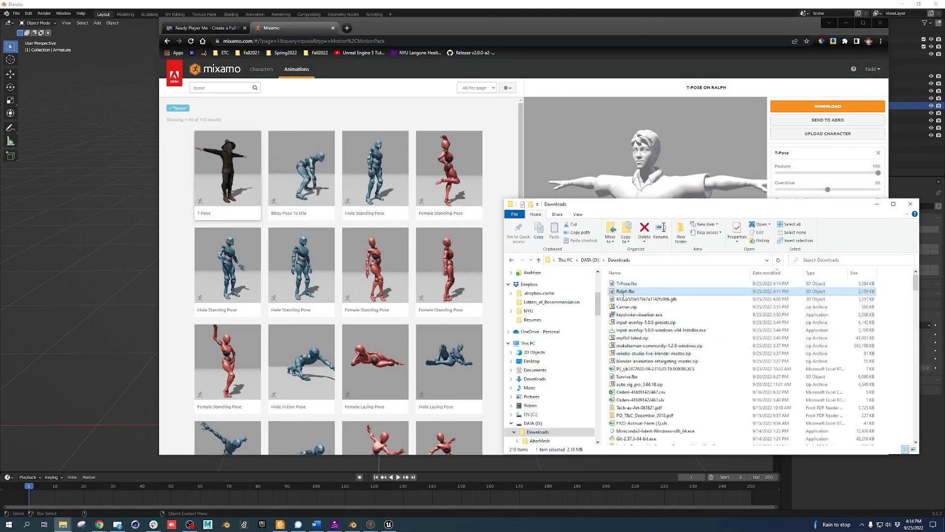
pyautogui.click(629, 293)
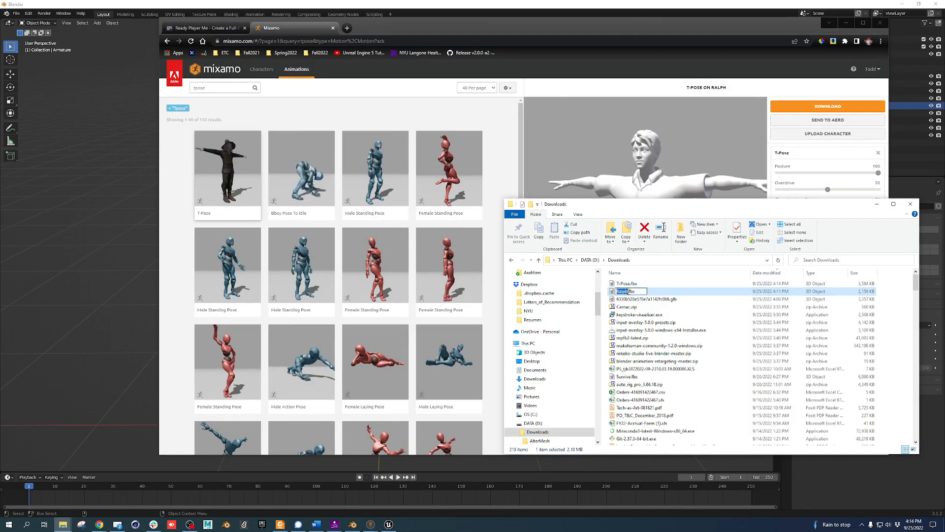
pyautogui.click(629, 291)
pyautogui.write('4Mixamo')
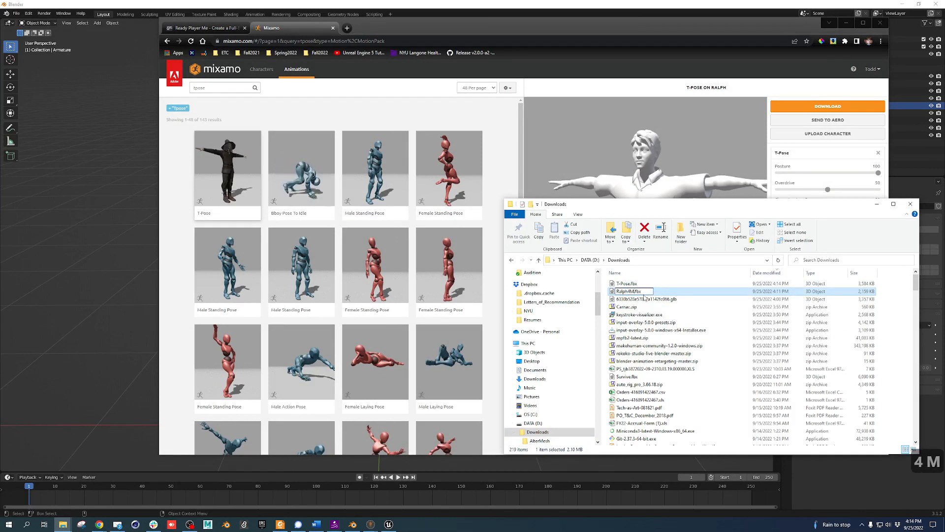
pyautogui.press('Return')
pyautogui.press('Up')
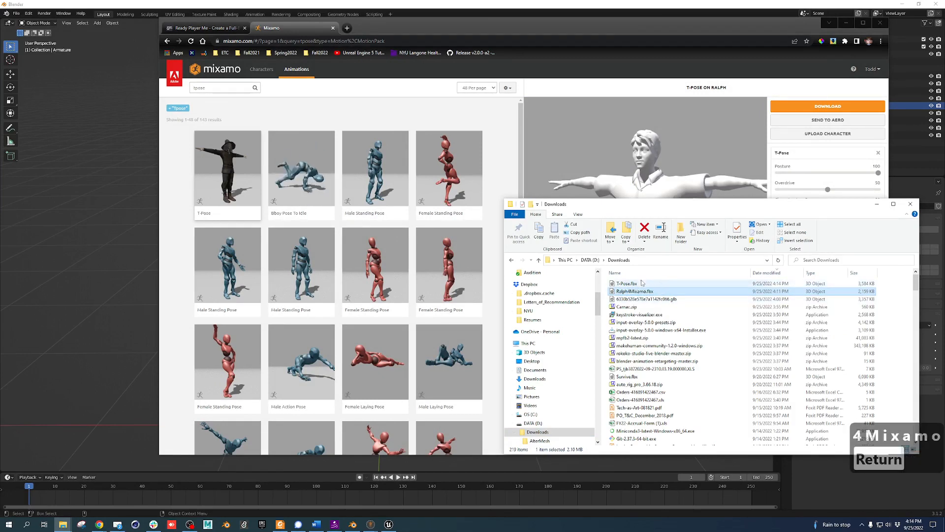
# Rename T-Pose.fbx to Ralph.fbx and bring Unreal Engine to the front
pyautogui.click(625, 284)
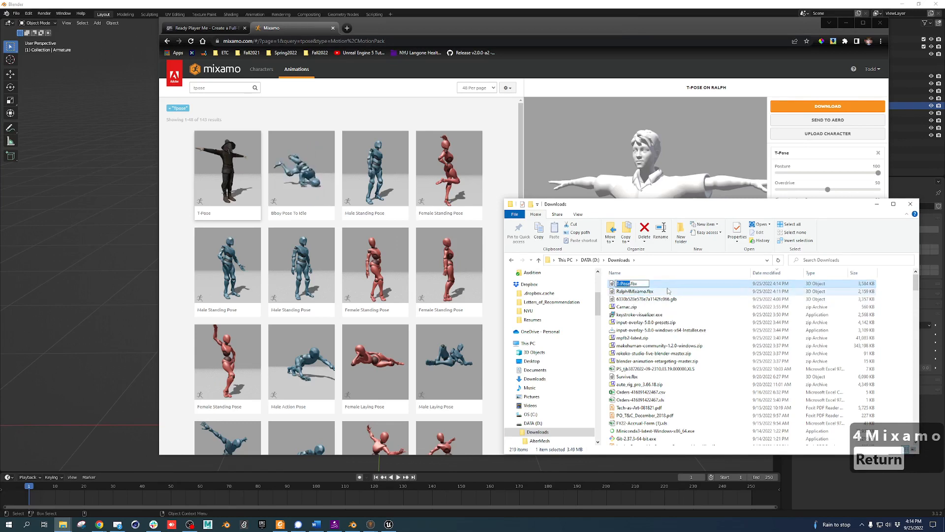
pyautogui.write('Ralph')
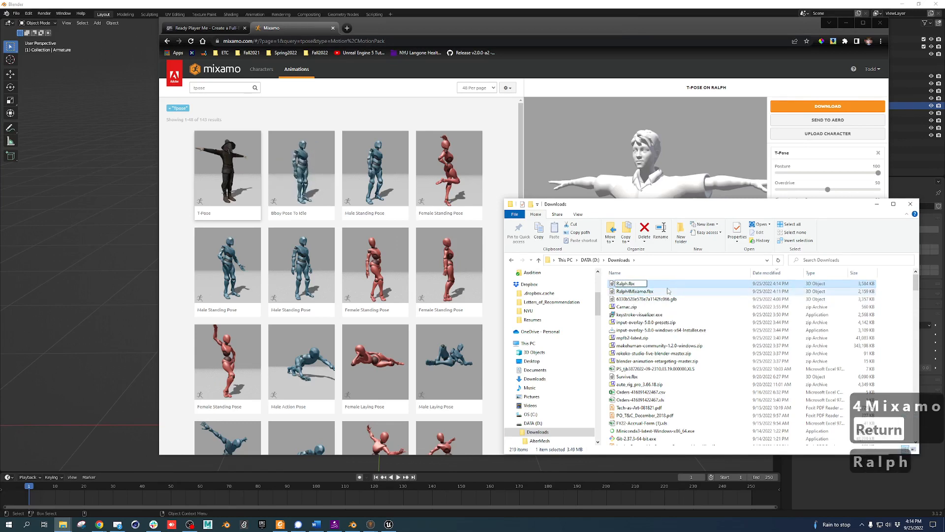
pyautogui.press('Return')
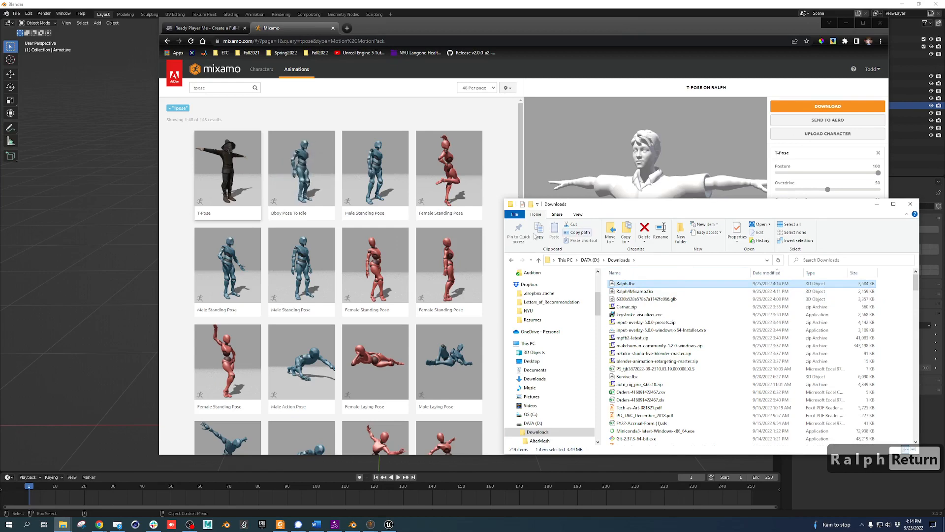
pyautogui.click(389, 524)
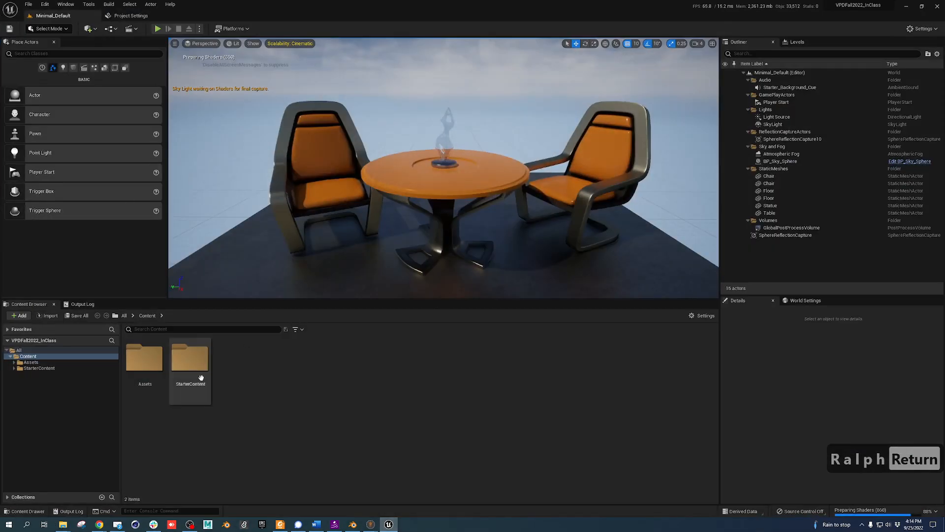
# Create a folder named SkeletalMeshes inside the Assets folder
pyautogui.doubleClick(163, 356)
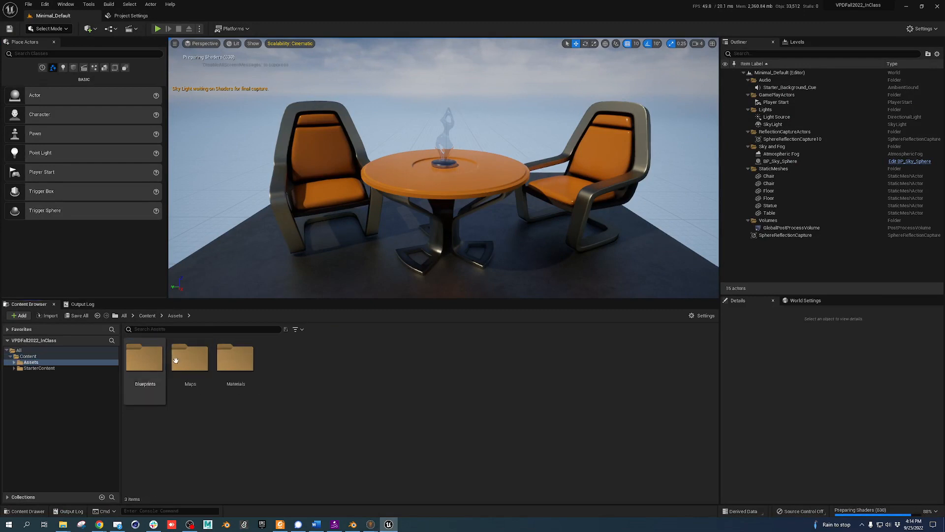
pyautogui.rightClick(290, 371)
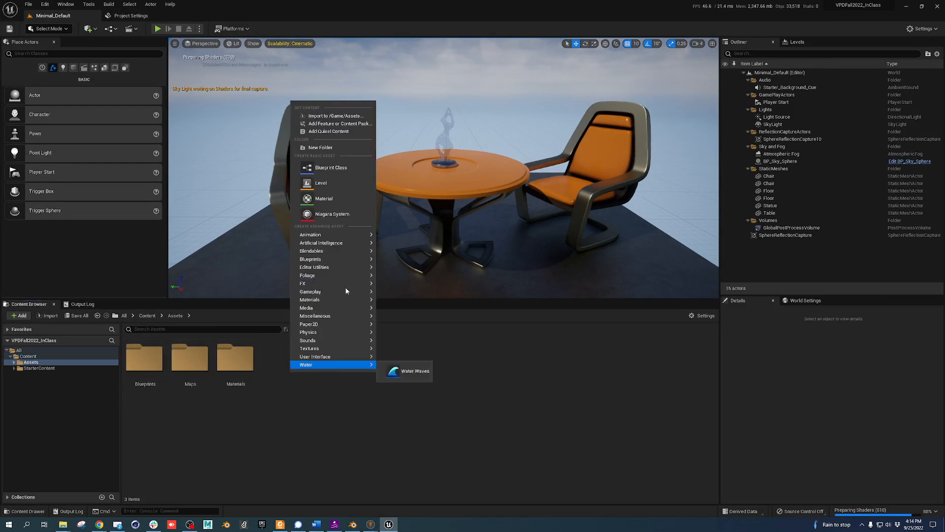
pyautogui.click(335, 148)
pyautogui.write('Skel')
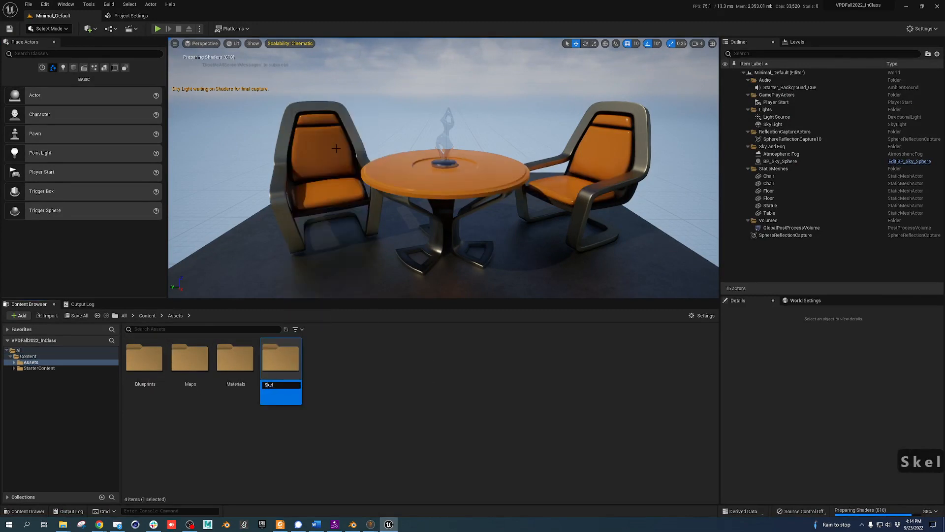
pyautogui.write('etalMeshe')
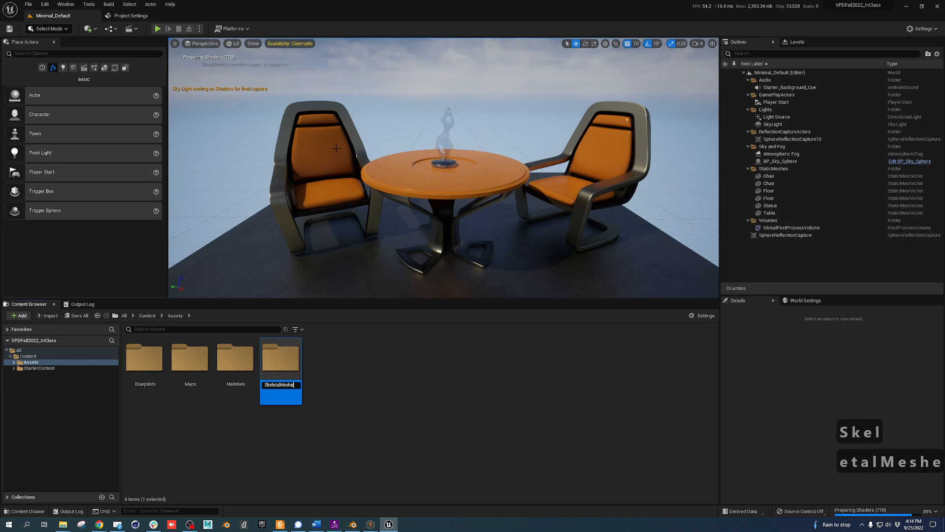
pyautogui.write('s')
pyautogui.press('Return')
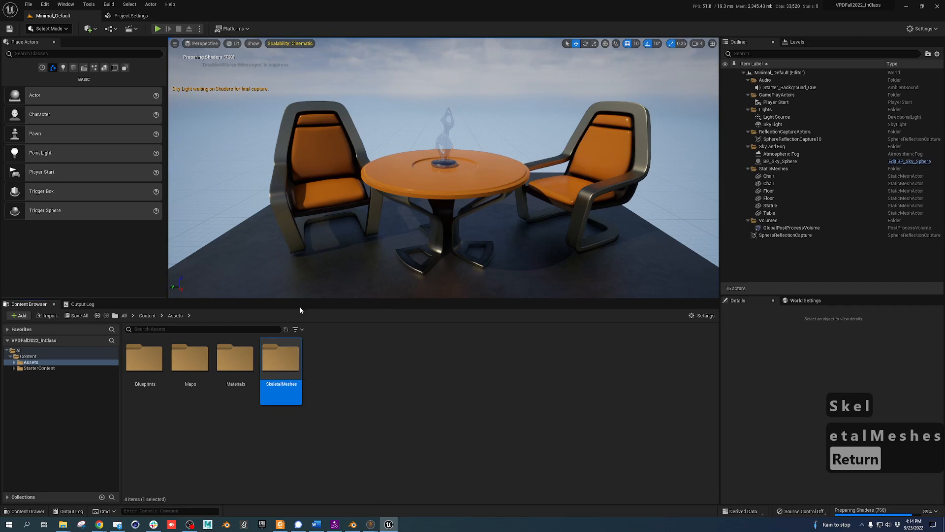
# Inside SkeletalMeshes, create a folder named Ralph
pyautogui.doubleClick(276, 360)
pyautogui.rightClick(223, 361)
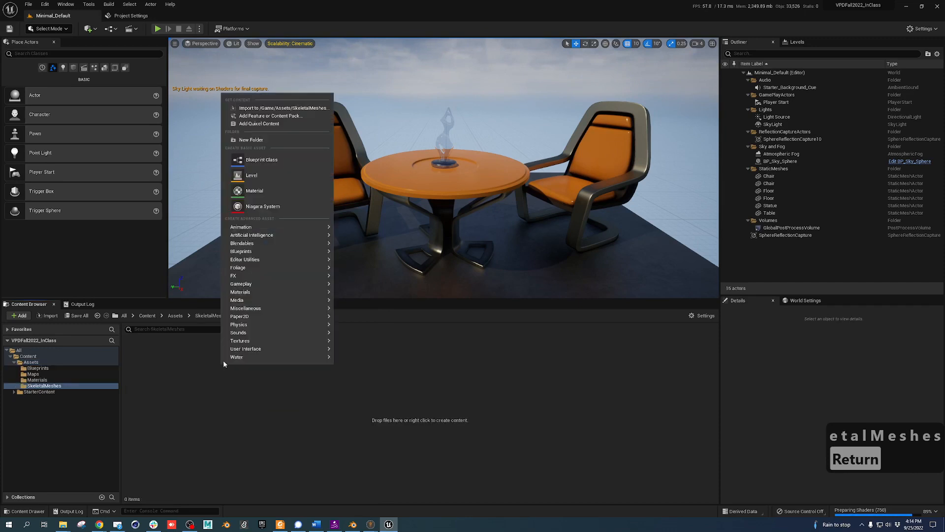
pyautogui.click(265, 139)
pyautogui.write('Ralph')
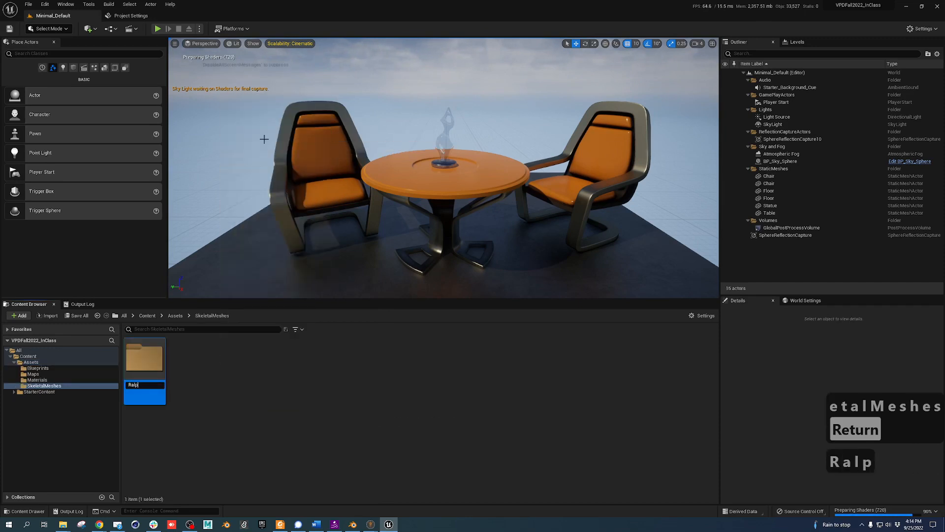
pyautogui.press('Return')
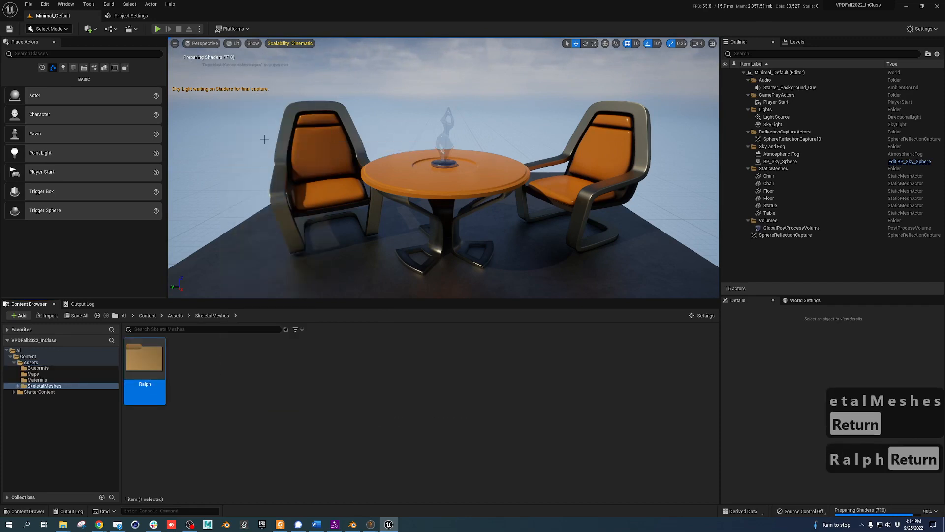
# Inside the Ralph folder, create an Animations subfolder
pyautogui.doubleClick(149, 353)
pyautogui.rightClick(188, 361)
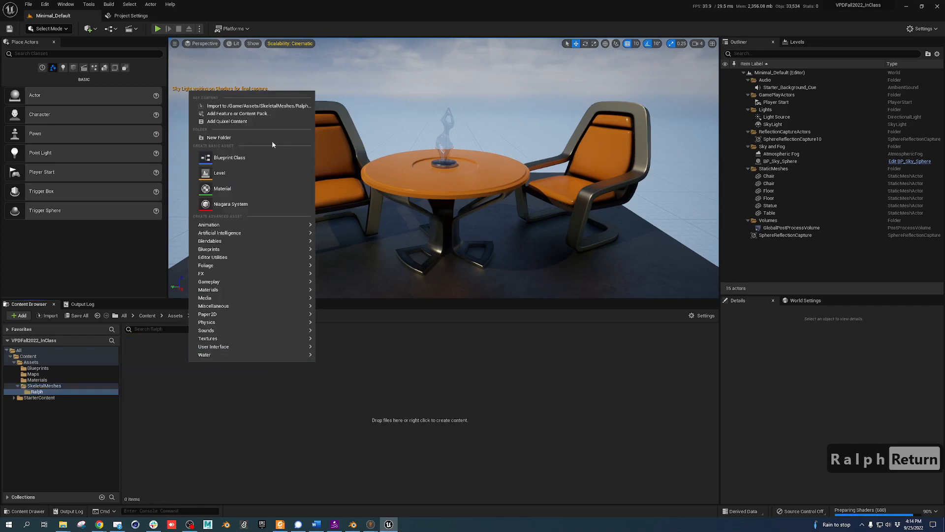
pyautogui.click(229, 137)
pyautogui.write('An')
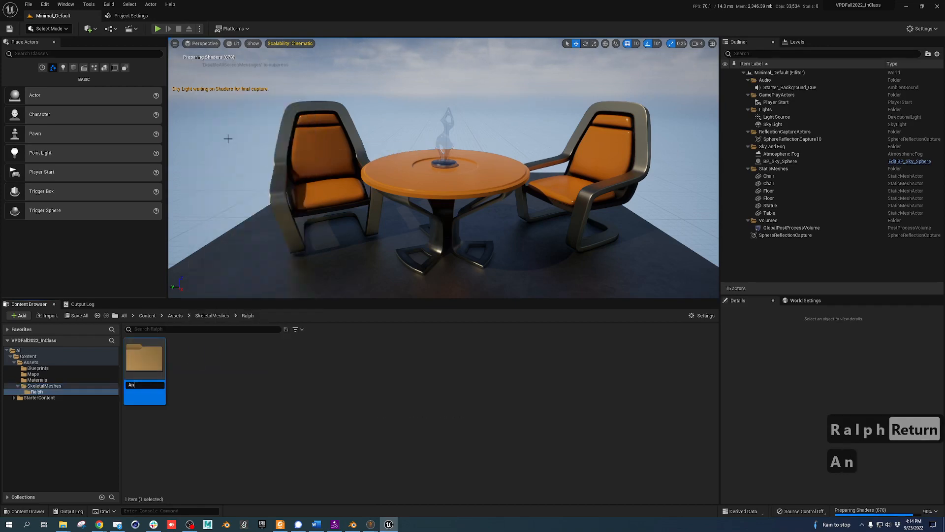
pyautogui.write('imations')
pyautogui.press('Return')
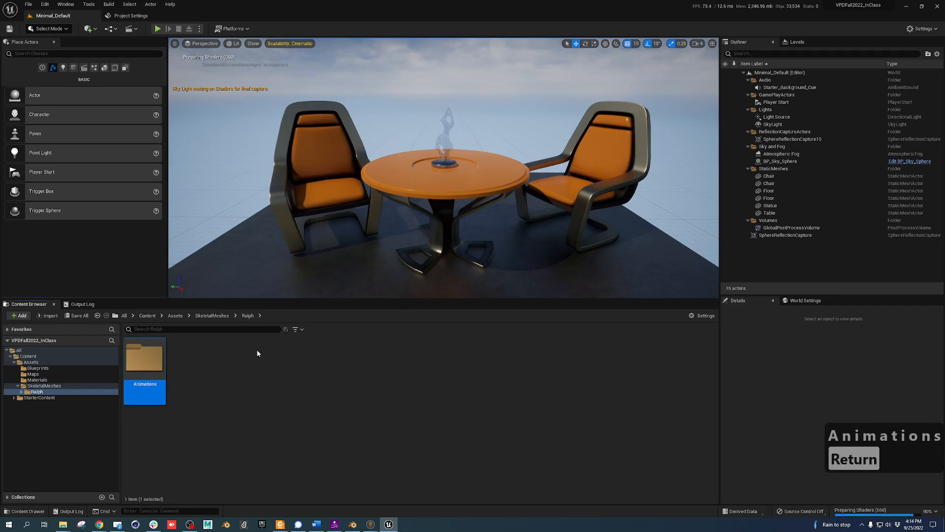
pyautogui.click(521, 341)
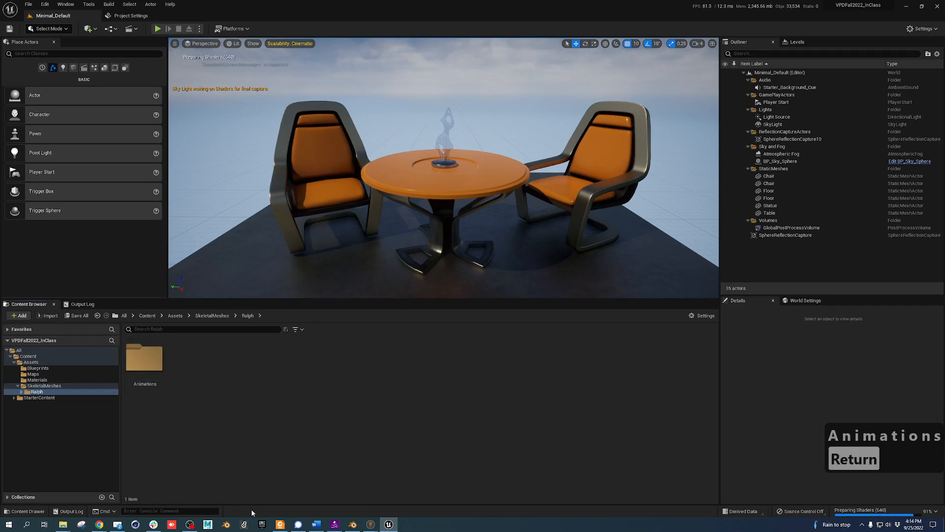
# Import Ralph.fbx from Downloads into the Ralph folder with morph target import enabled
pyautogui.moveTo(63, 525)
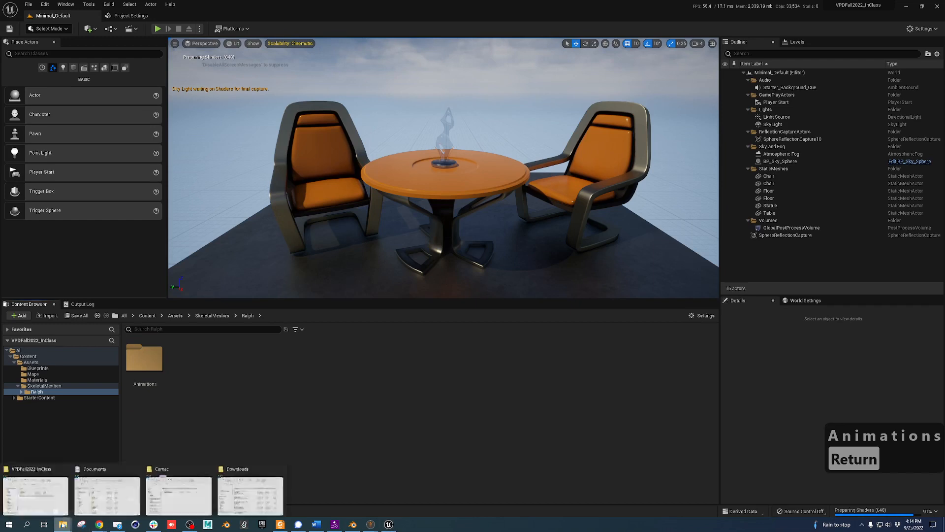
pyautogui.click(245, 496)
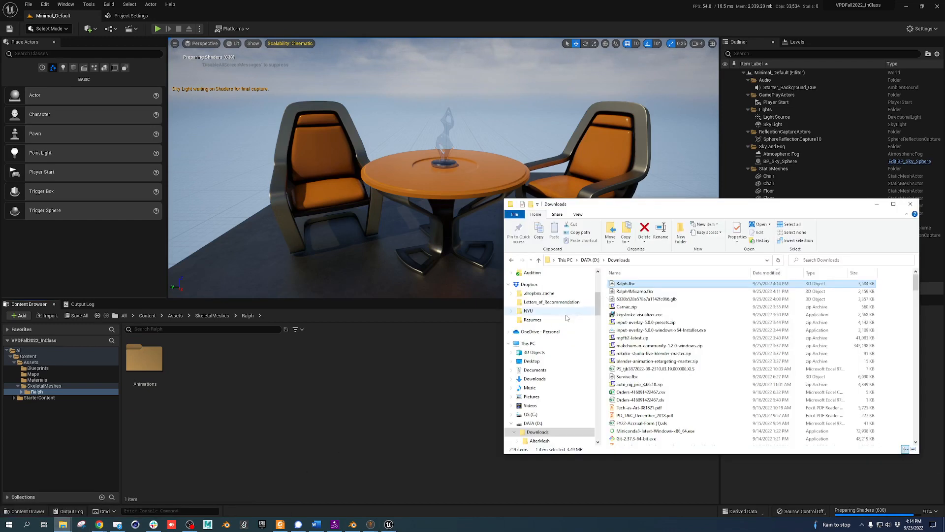
pyautogui.moveTo(628, 287); pyautogui.dragTo(266, 385)
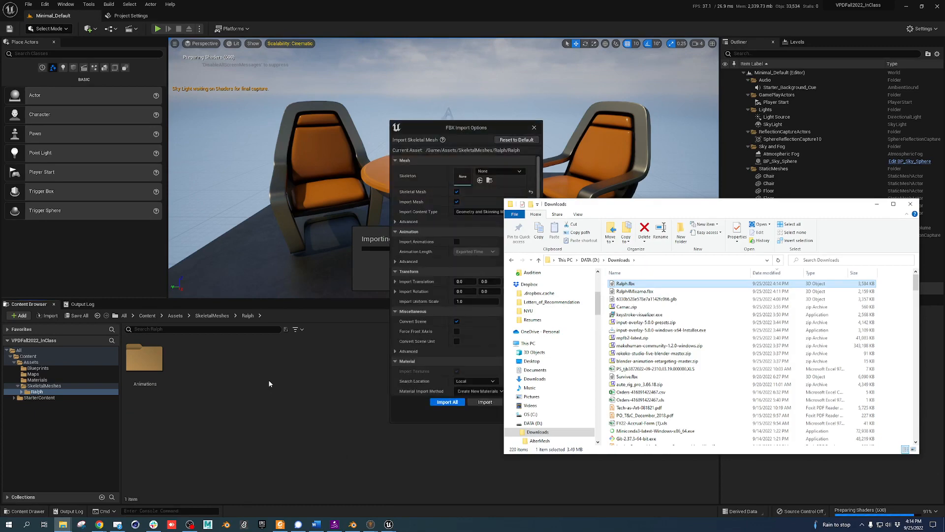
pyautogui.click(422, 154)
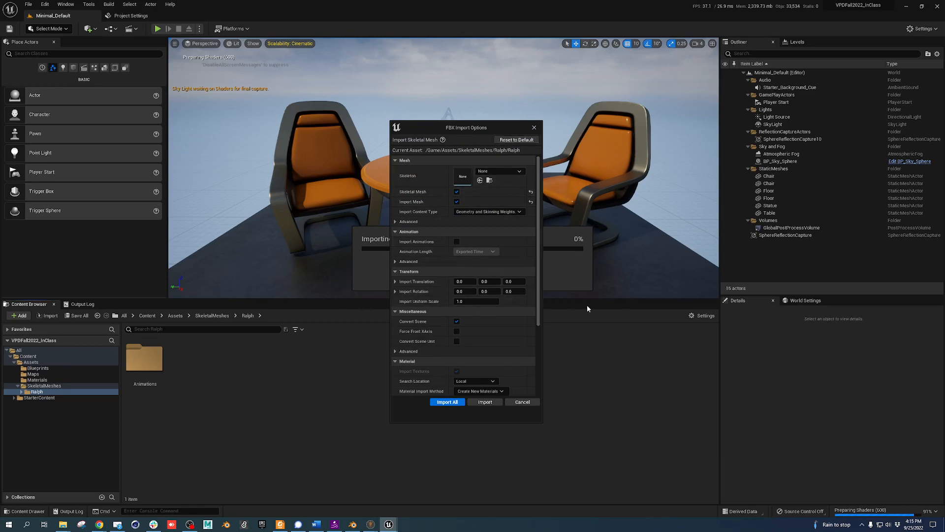
pyautogui.click(395, 222)
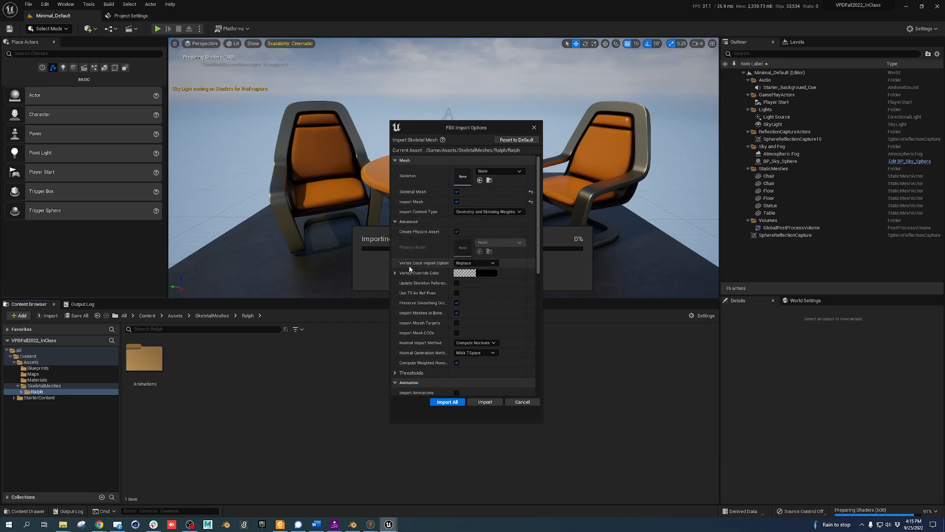
pyautogui.click(395, 221)
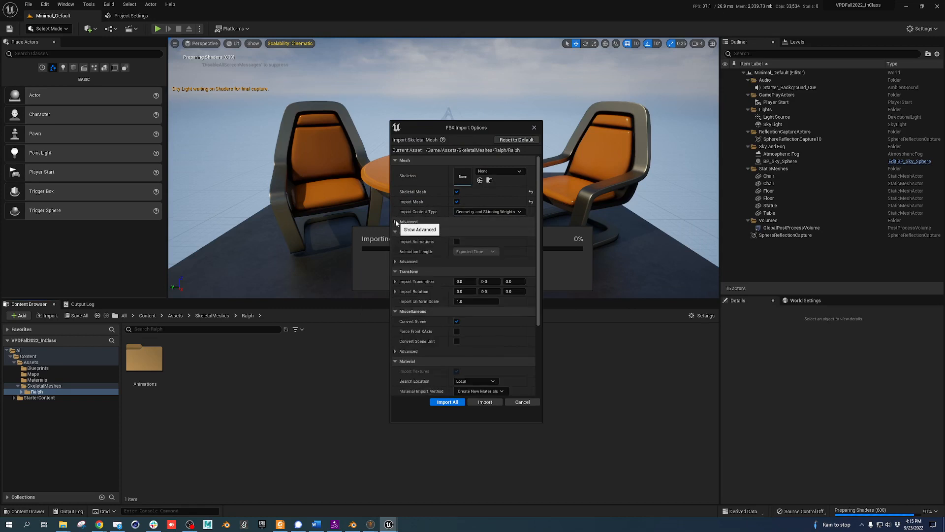
pyautogui.click(395, 221)
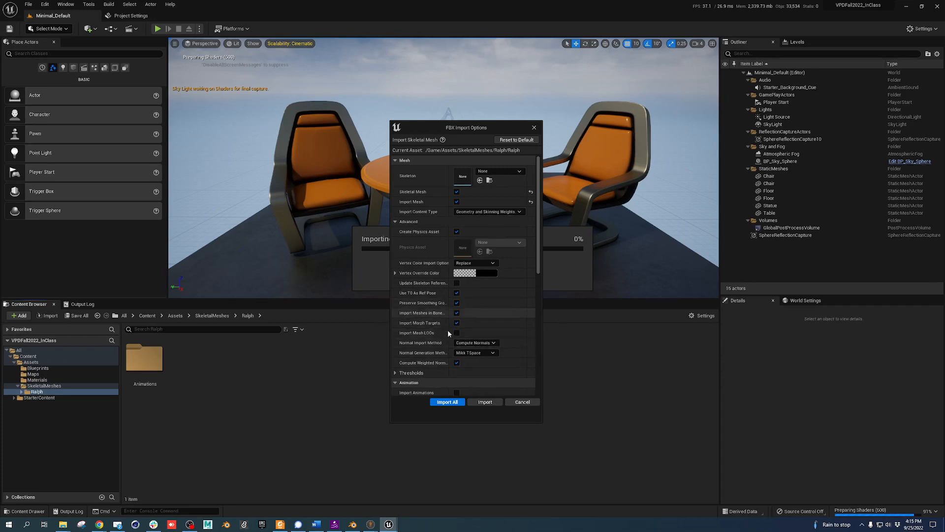
pyautogui.click(457, 323)
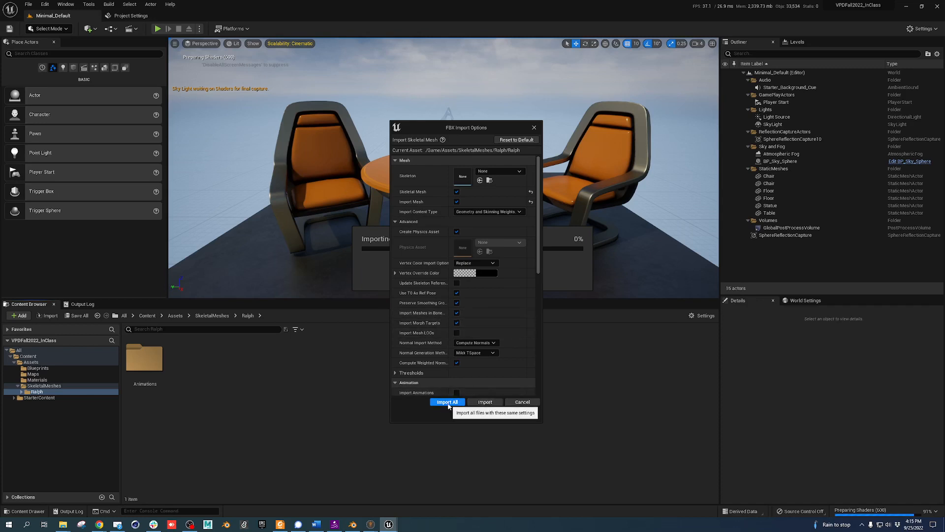
pyautogui.scroll(-3, 461, 325)
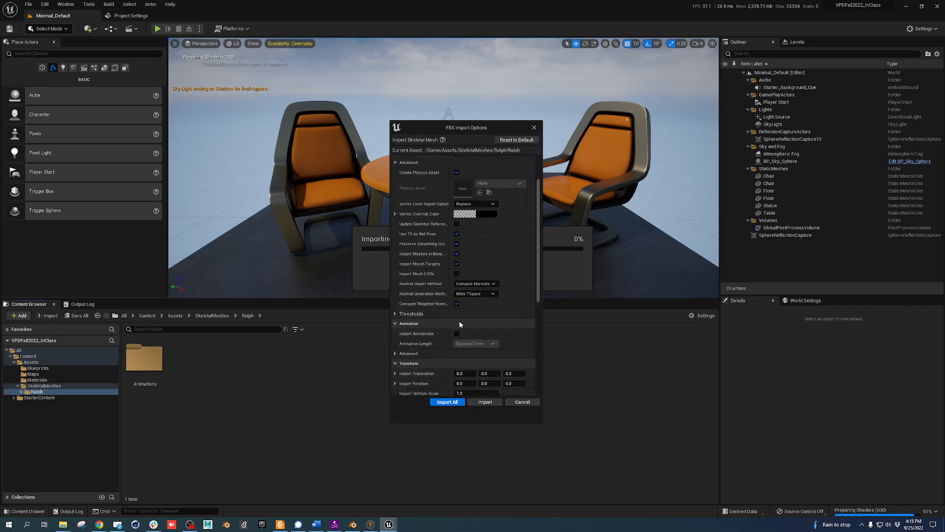
pyautogui.click(441, 401)
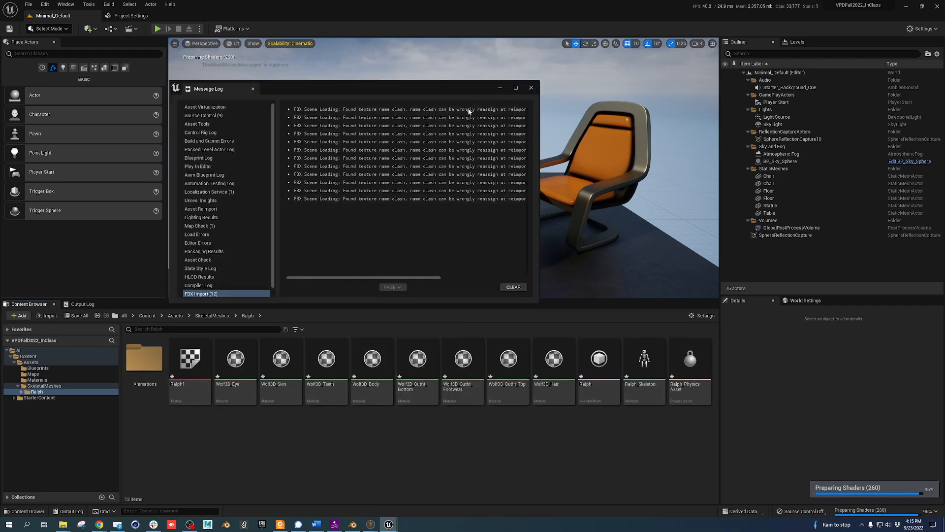
# Close the message log and open the Ralph skeletal mesh full-screen to inspect it
pyautogui.click(531, 89)
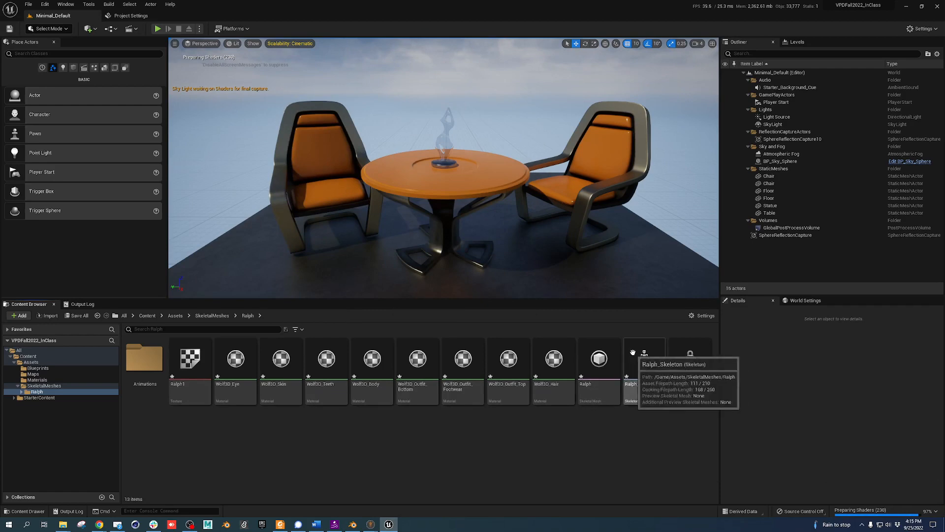
pyautogui.click(589, 349)
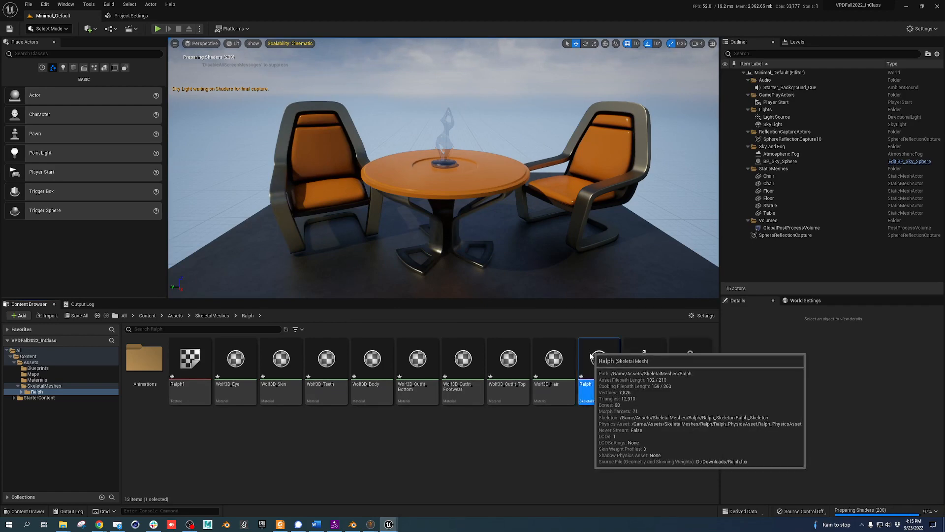
pyautogui.doubleClick(591, 355)
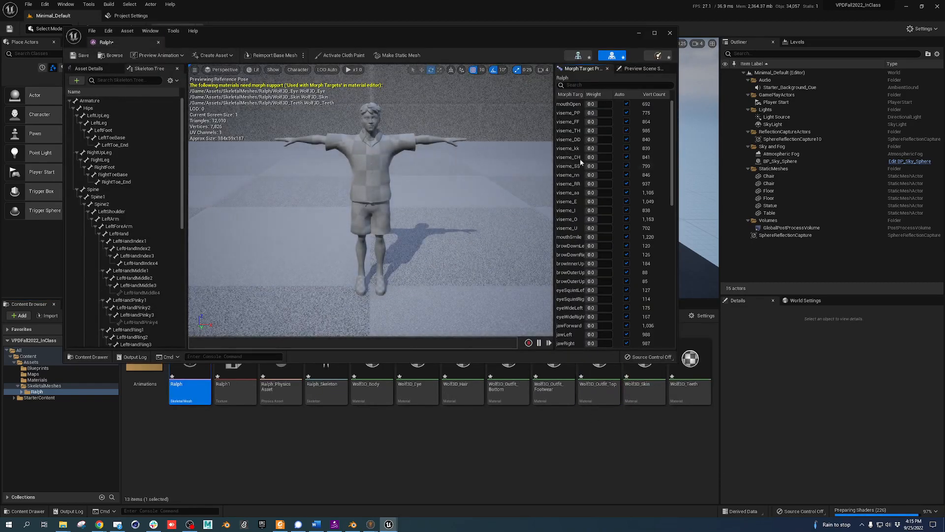
pyautogui.scroll(-4, 400, 230)
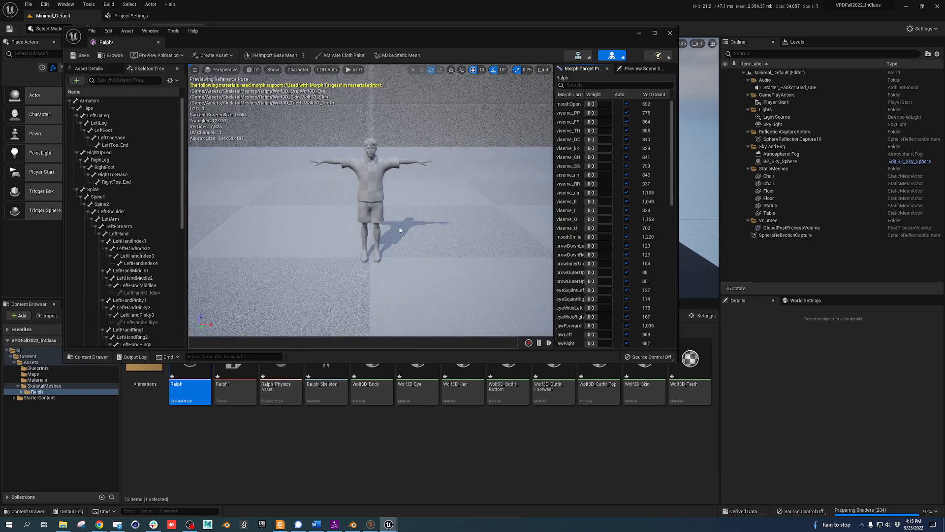
pyautogui.click(656, 34)
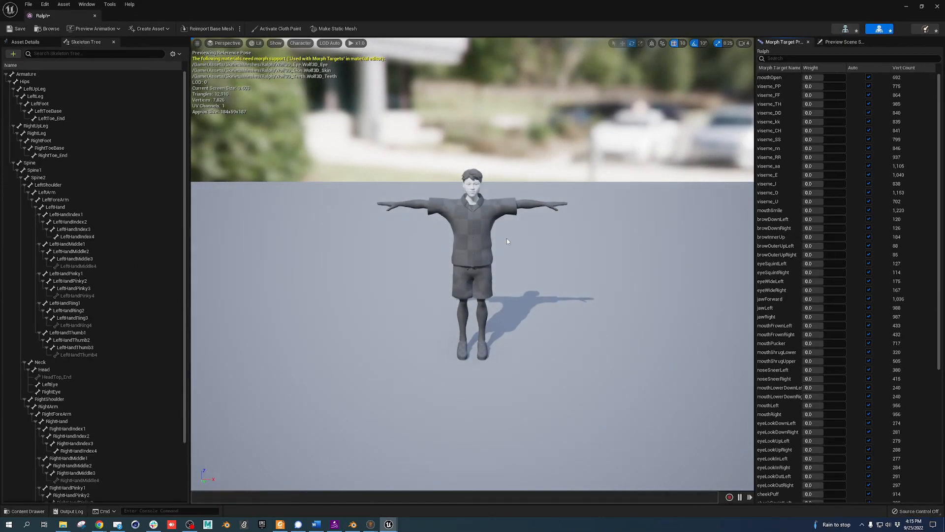
pyautogui.scroll(5, 491, 214)
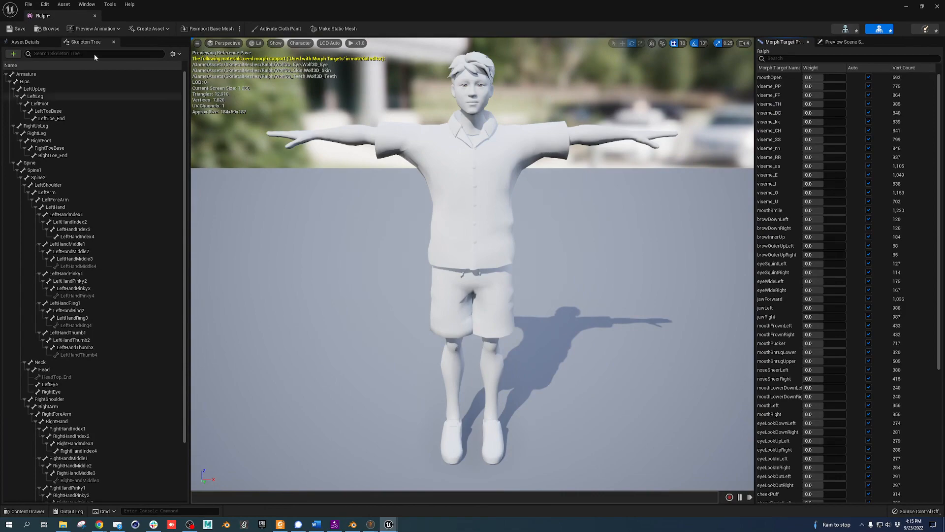
# Dock the Ralph mesh editor as a tab and return to the level editor
pyautogui.moveTo(315, 10); pyautogui.dragTo(513, 160)
pyautogui.moveTo(267, 158); pyautogui.dragTo(276, 19)
pyautogui.click(54, 28)
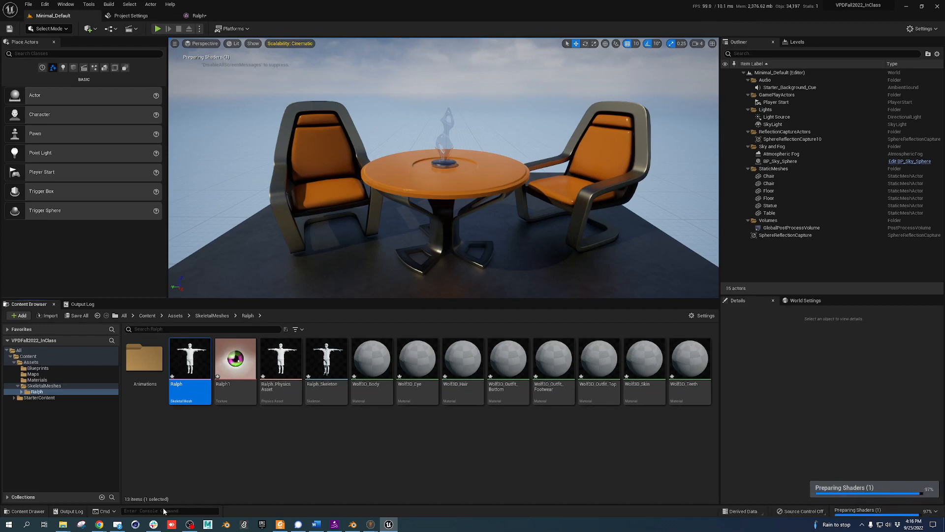
# Drag Ralph4Mixamo.fbx from Downloads into the Ralph folder for import
pyautogui.moveTo(63, 525)
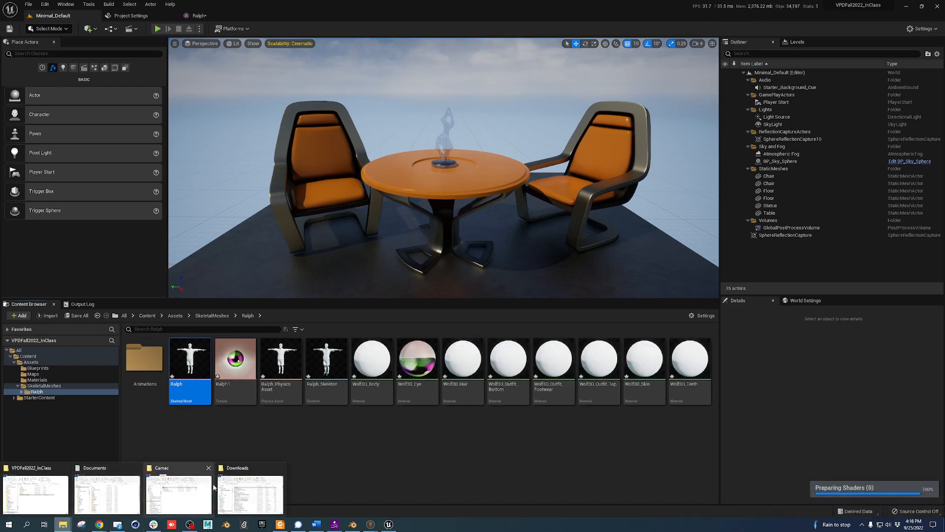
pyautogui.click(249, 488)
pyautogui.click(641, 291)
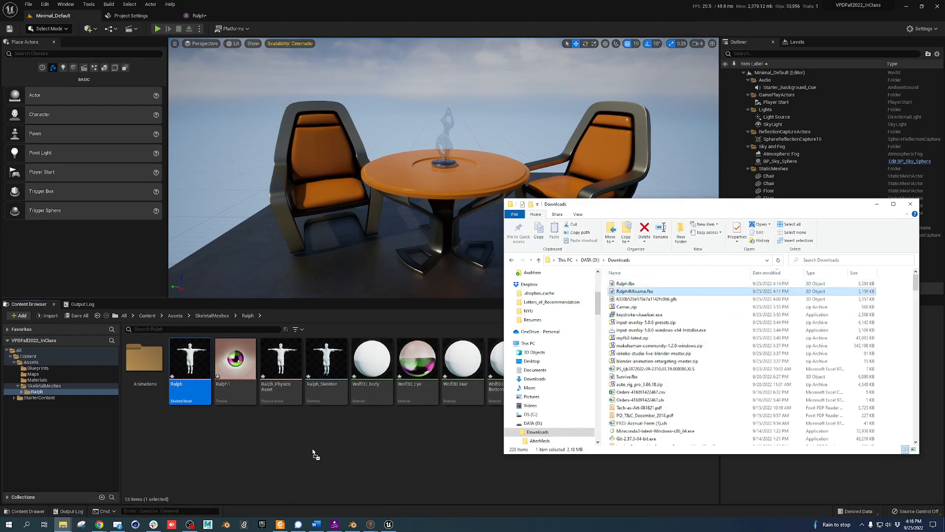
pyautogui.moveTo(313, 450); pyautogui.dragTo(315, 446)
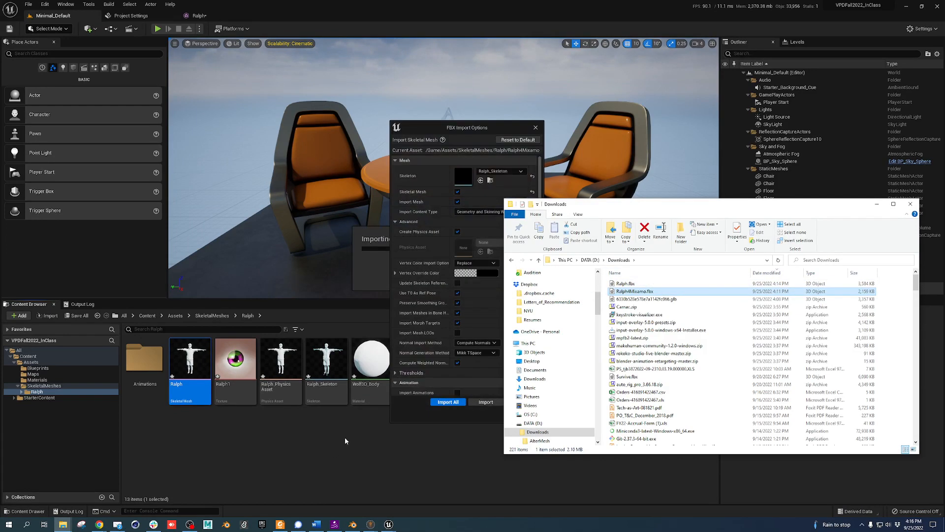
pyautogui.click(491, 128)
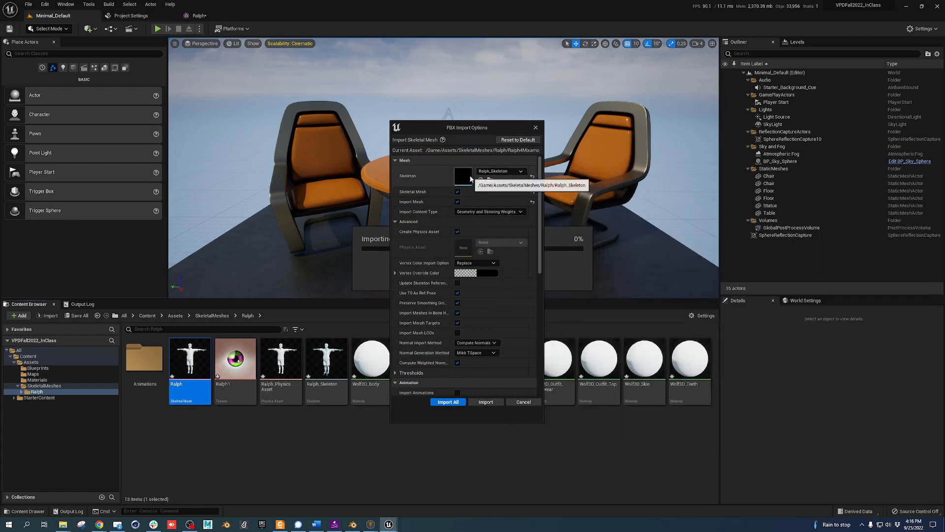
# Import Ralph4Mixamo.fbx as animation only, with Import Mesh unchecked
pyautogui.click(457, 202)
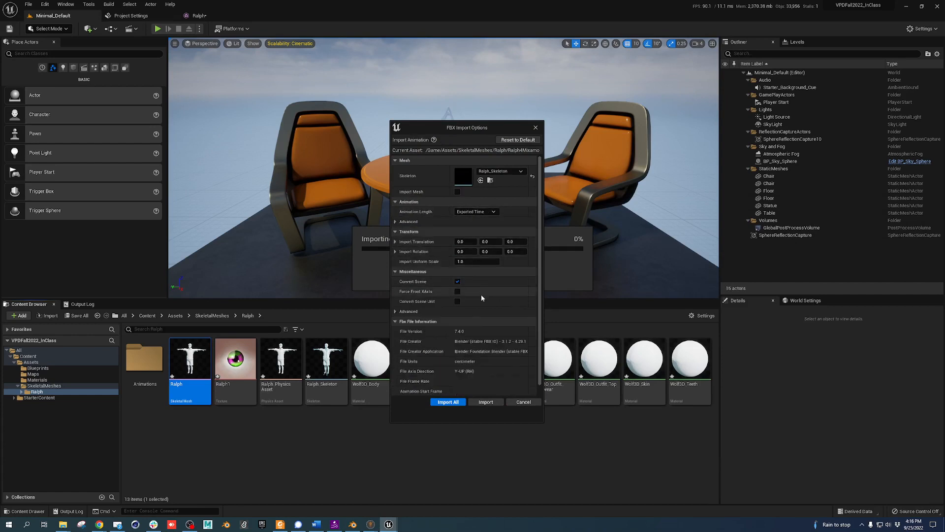
pyautogui.scroll(-1, 477, 300)
pyautogui.click(399, 302)
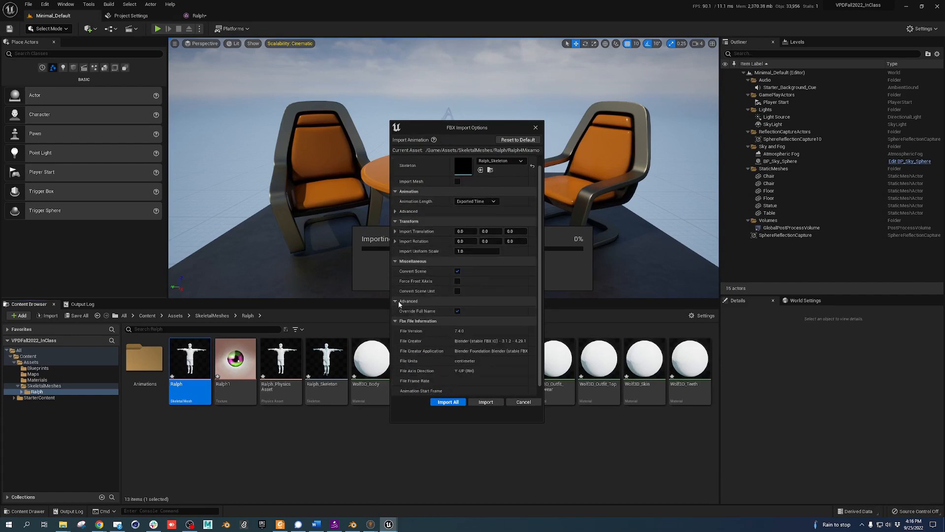
pyautogui.click(400, 302)
pyautogui.scroll(1, 485, 324)
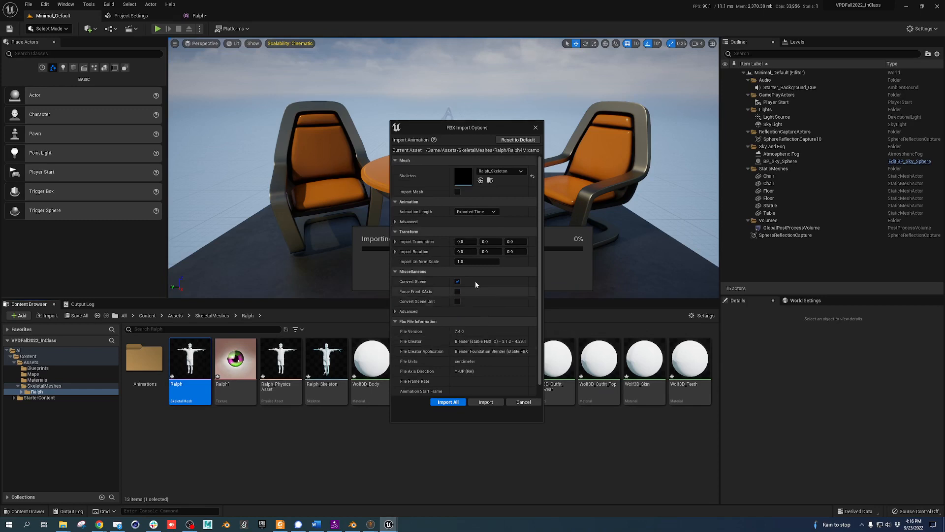
pyautogui.click(448, 402)
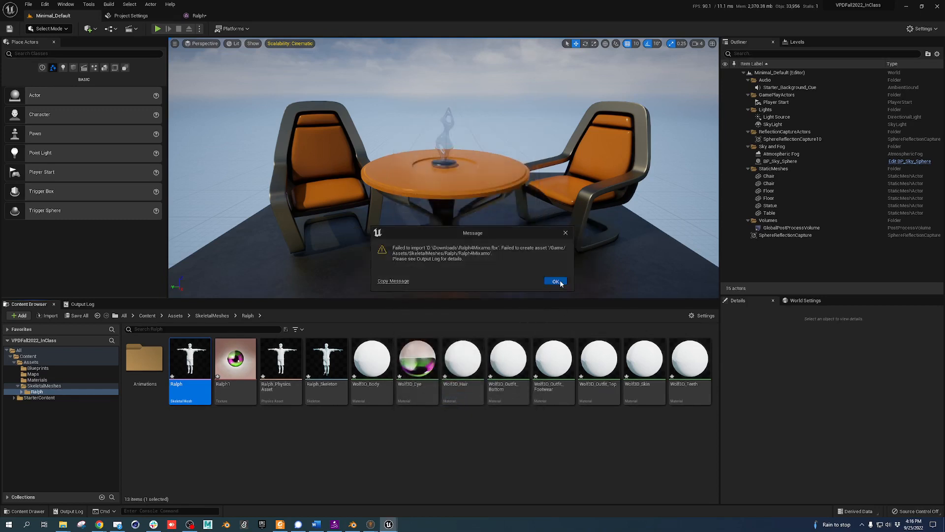
# Dismiss the import failure and return to the SkeletalMeshes folder
pyautogui.click(556, 282)
pyautogui.click(531, 89)
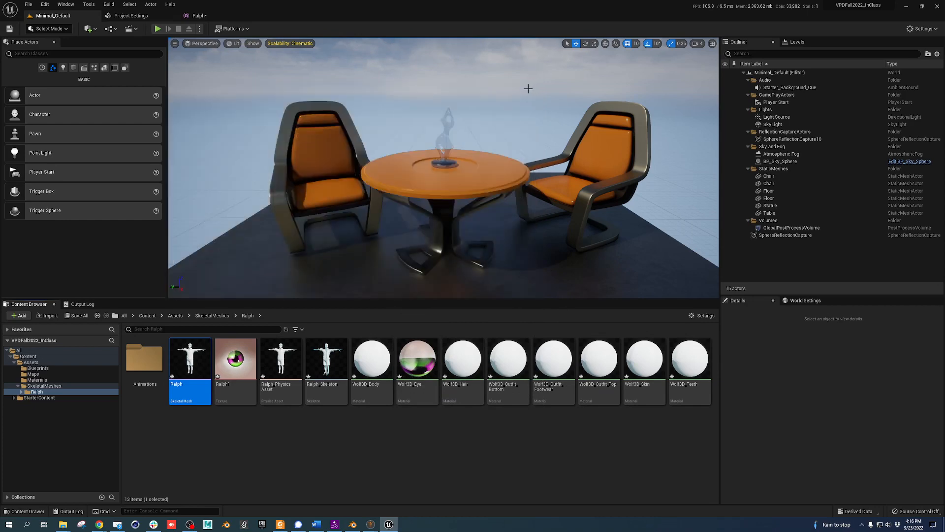
pyautogui.click(212, 316)
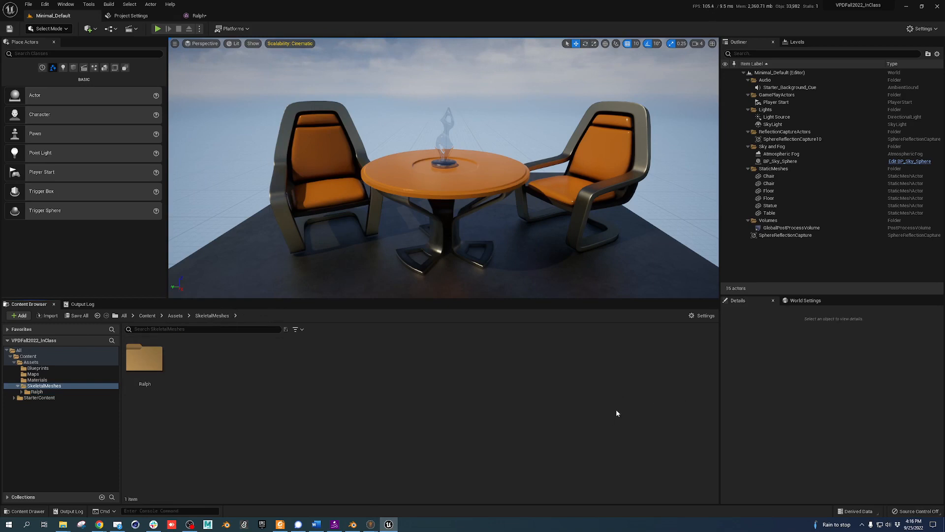
# Import Ralph4Mixamo.fbx into SkeletalMeshes as a mesh with its own skeleton
pyautogui.hotkey('alt', 'Tab')
pyautogui.moveTo(640, 292); pyautogui.dragTo(435, 380)
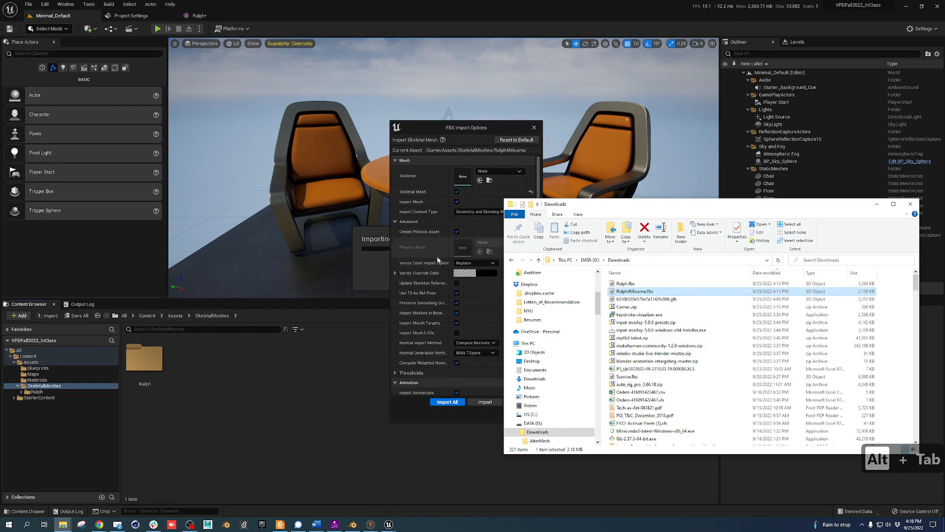
pyautogui.click(485, 143)
pyautogui.click(495, 403)
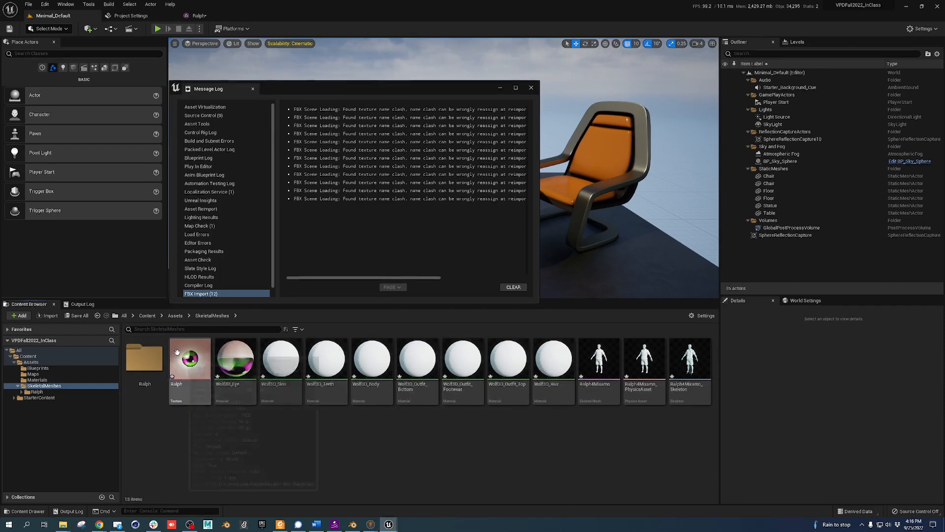
pyautogui.click(190, 360)
# Force-delete the twelve imported Ralph4Mixamo assets, then reopen the Ralph folder
pyautogui.click(531, 87)
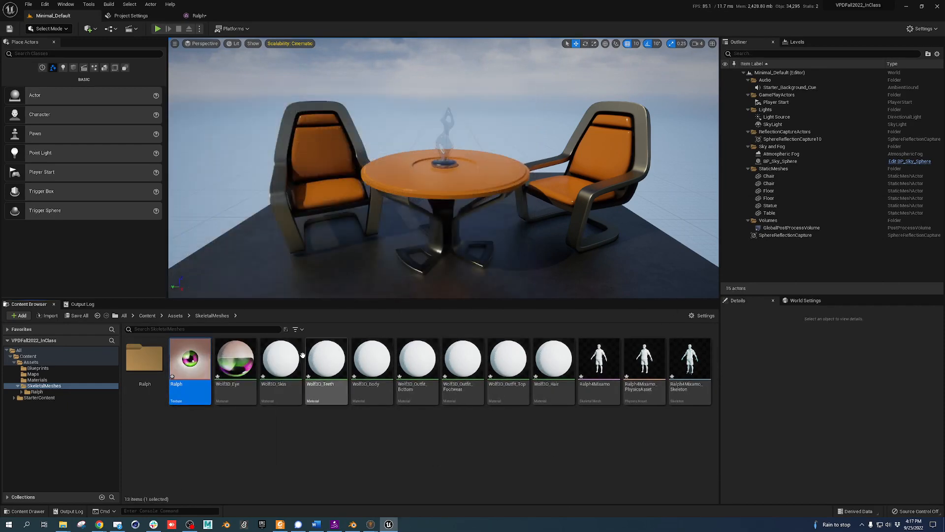
pyautogui.keyDown('shift'); pyautogui.click(693, 358); pyautogui.keyUp('shift')
pyautogui.press('Delete')
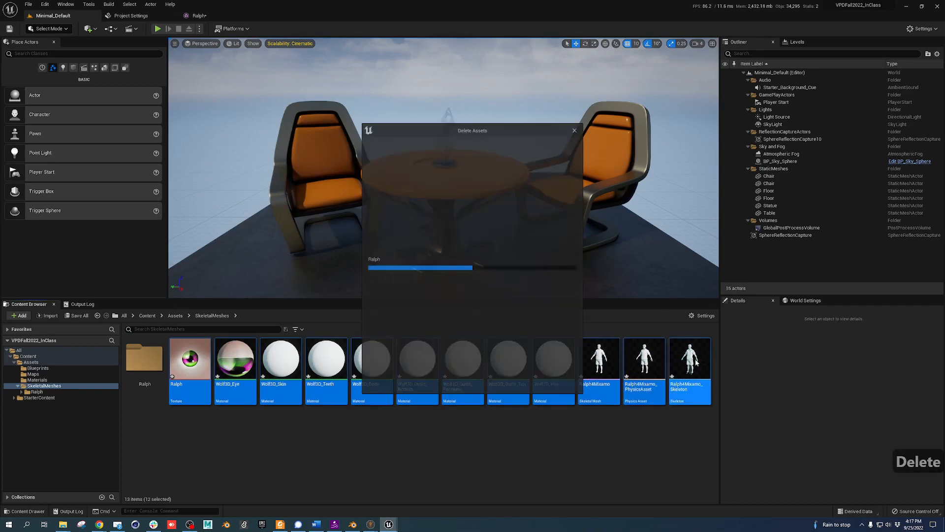
pyautogui.click(422, 386)
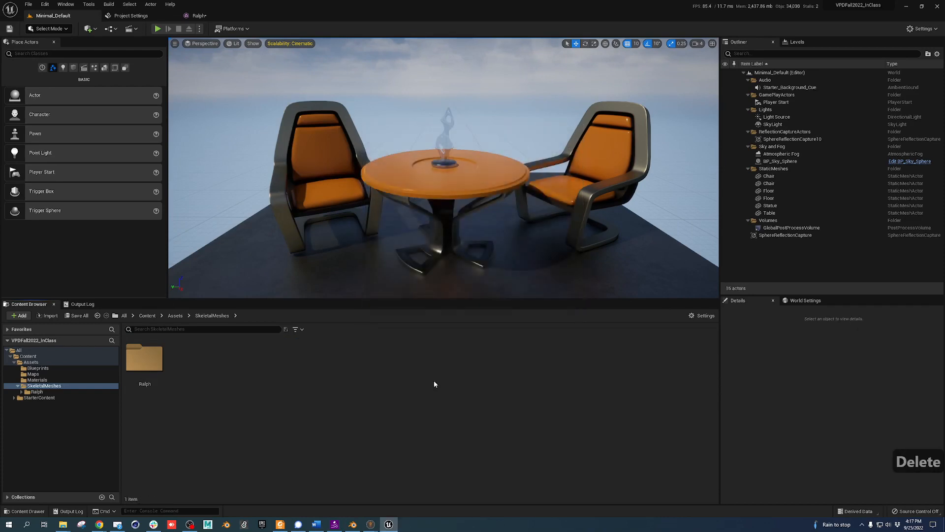
pyautogui.doubleClick(144, 358)
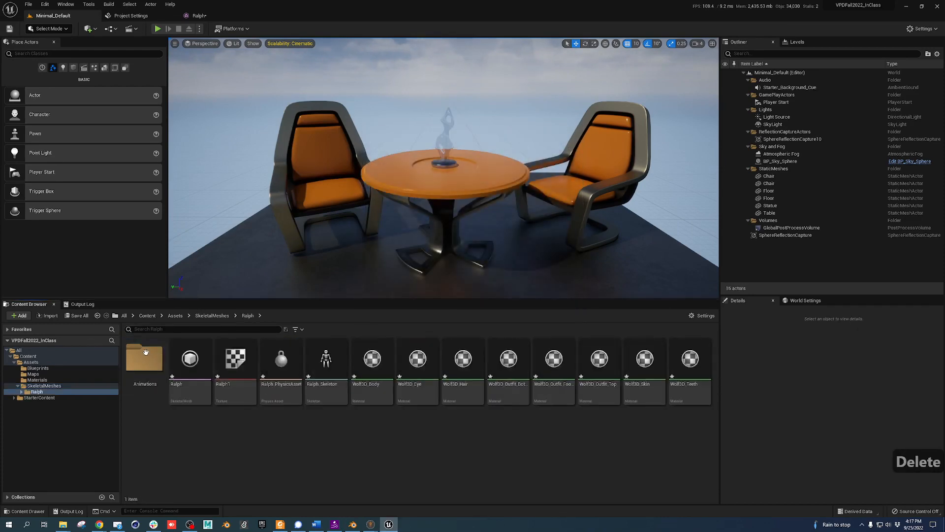
# Delete Ralph4Mixamo.fbx from Downloads and bring Blender to the front
pyautogui.hotkey('alt', 'Tab')
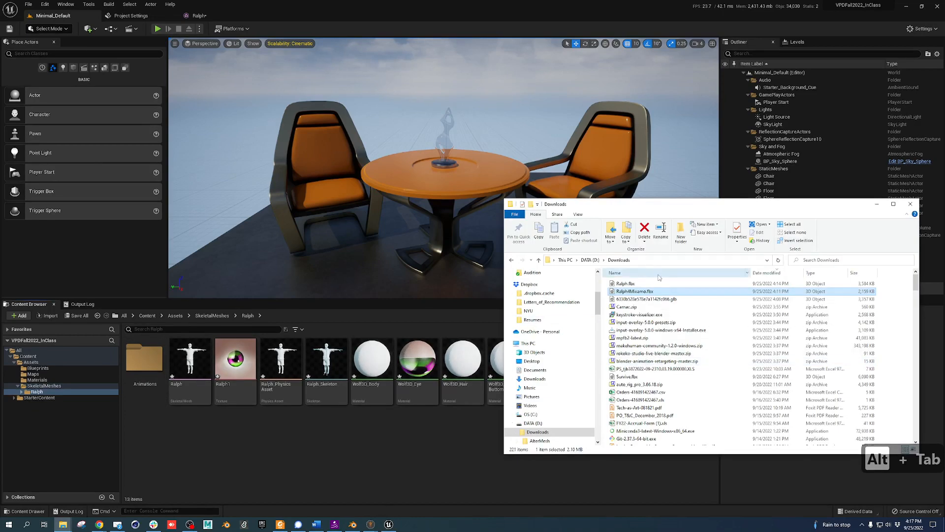
pyautogui.click(639, 314)
pyautogui.click(647, 292)
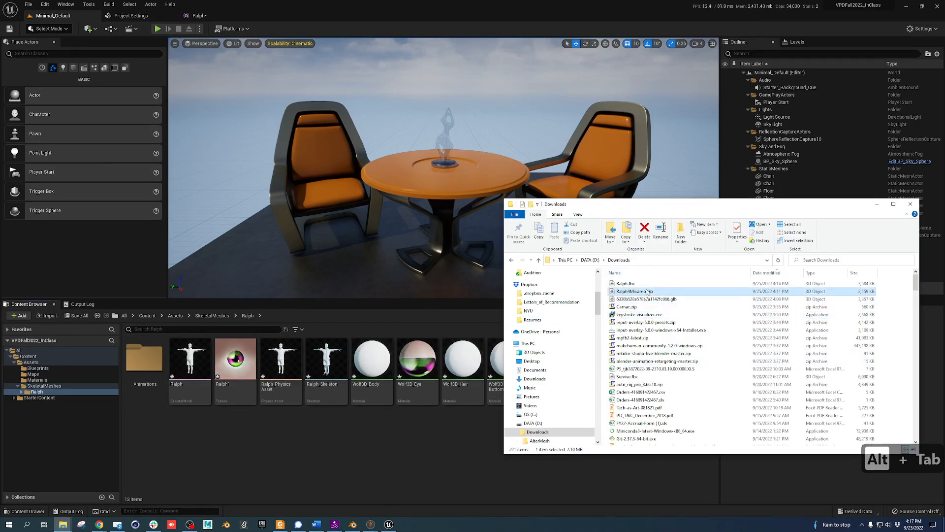
pyautogui.press('Delete')
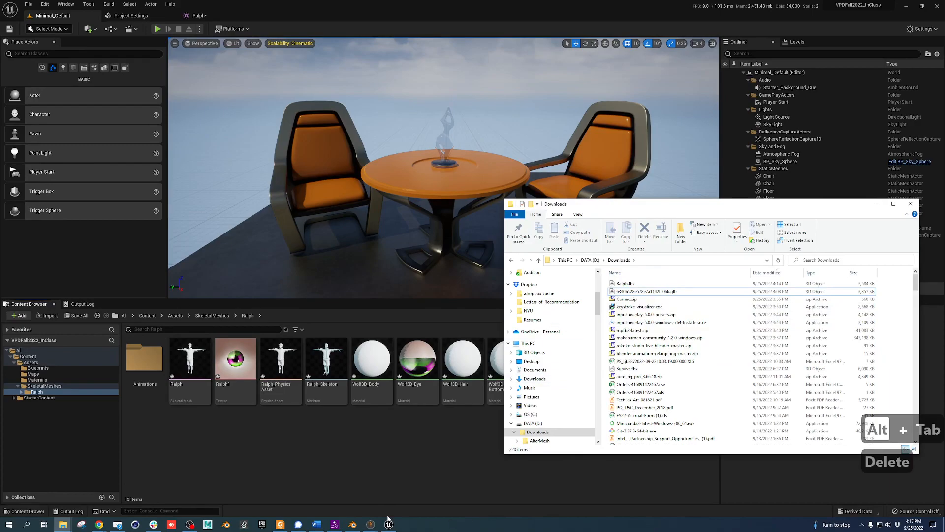
pyautogui.click(352, 524)
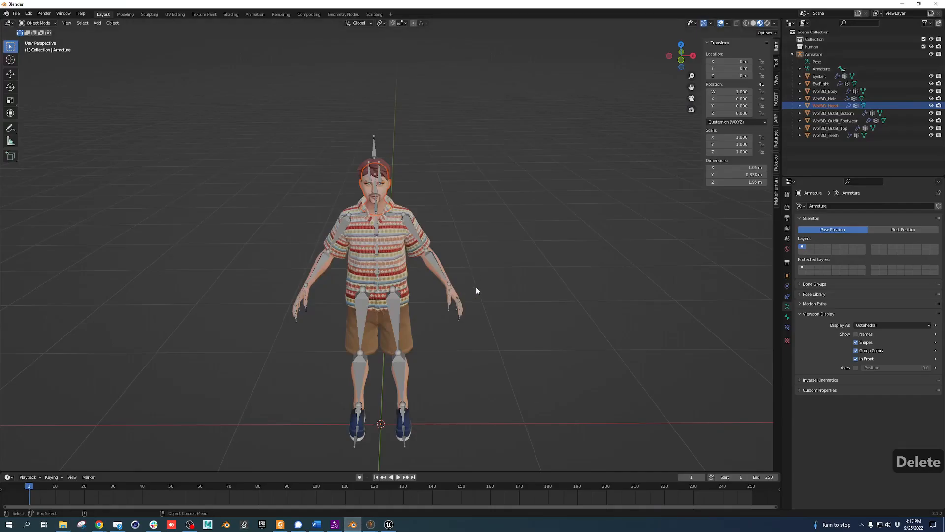
# Select the Armature and start an FBX export named Ralph4Mixamo.fbx
pyautogui.moveTo(445, 325); pyautogui.dragTo(441, 309, button='middle')
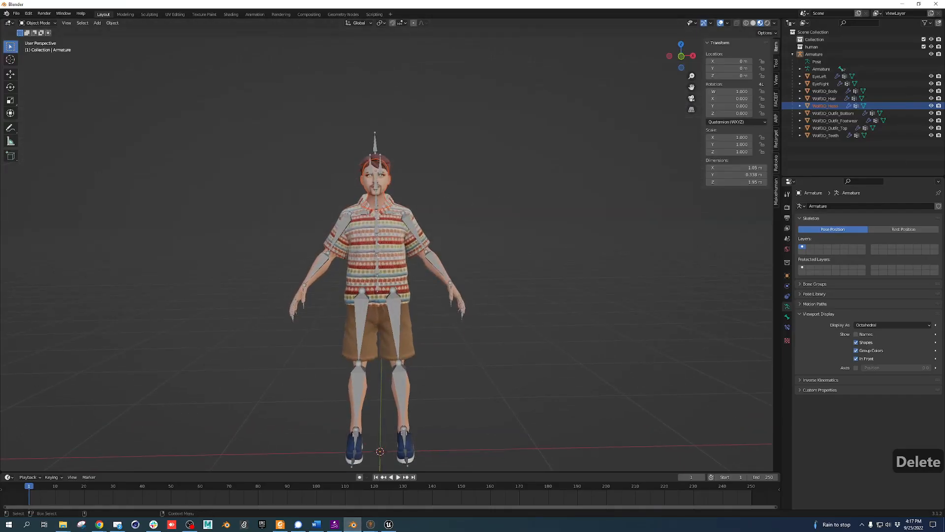
pyautogui.click(814, 55)
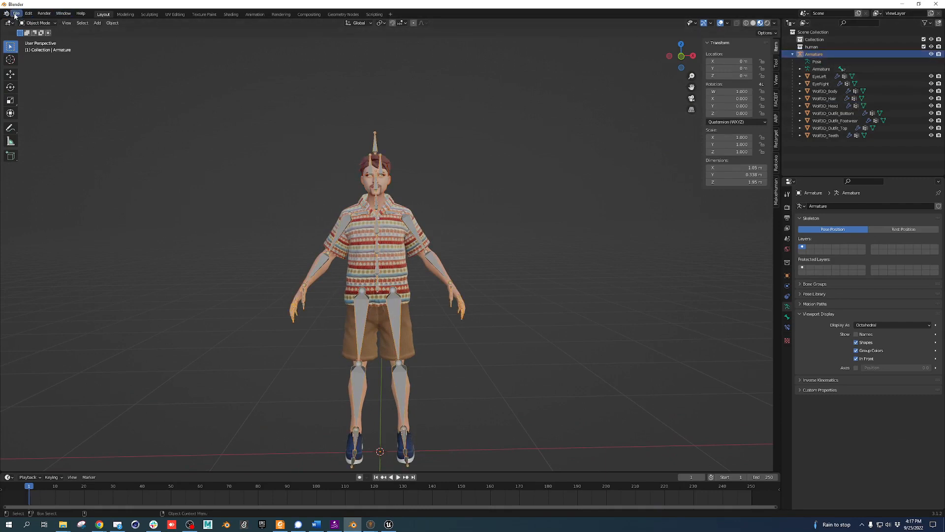
pyautogui.click(16, 14)
pyautogui.moveTo(28, 121)
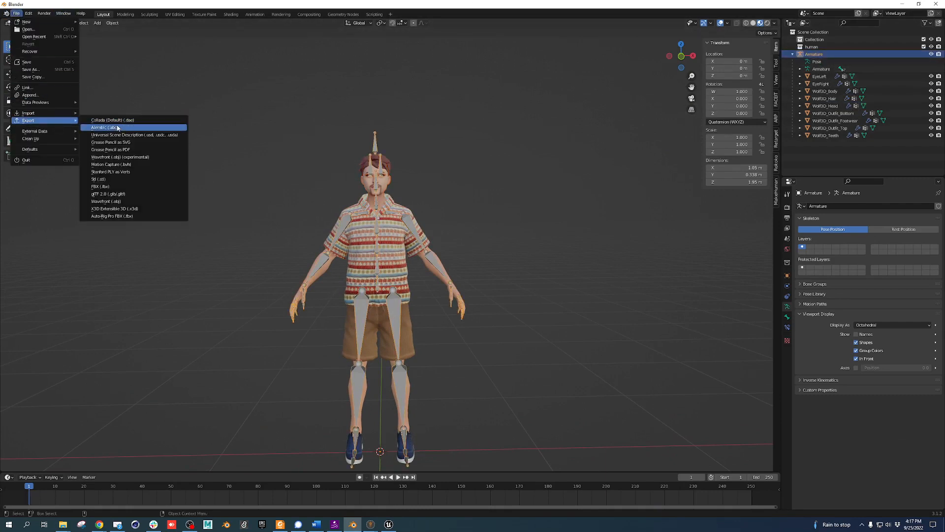
pyautogui.click(125, 187)
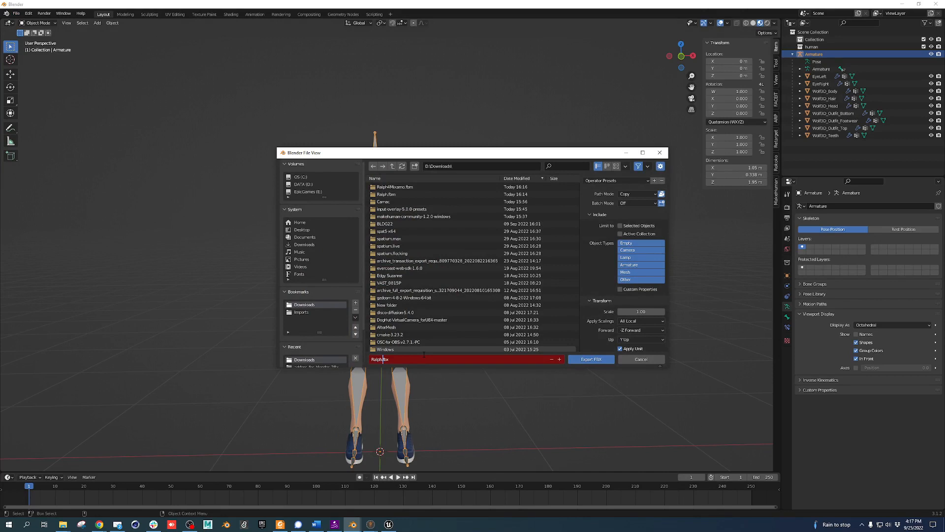
pyautogui.press('Left')
pyautogui.write('4Mixamo')
pyautogui.click(589, 215)
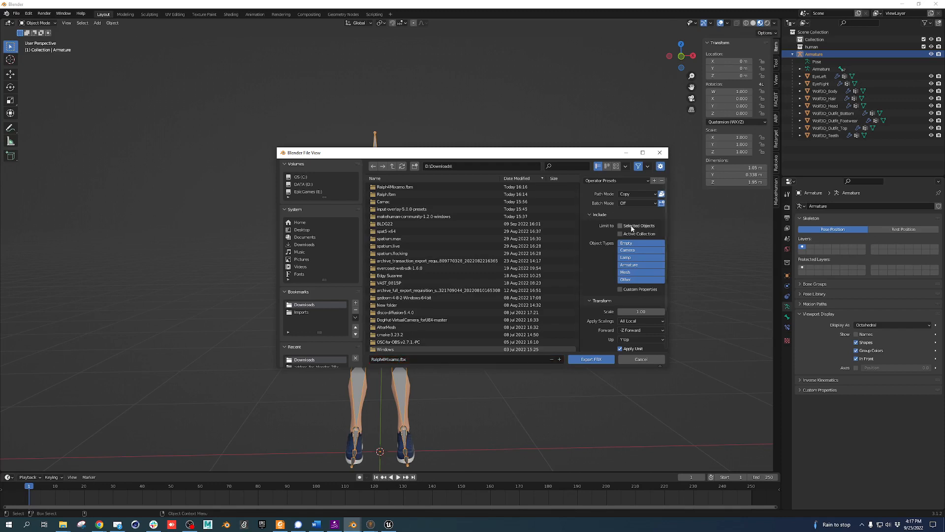
# Turn off Apply Modifiers under Geometry and export the FBX
pyautogui.click(592, 215)
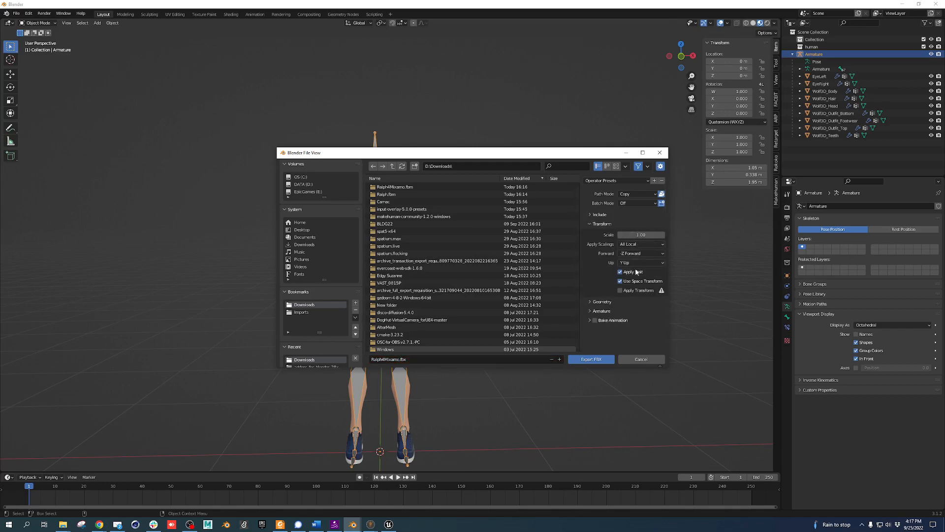
pyautogui.click(594, 302)
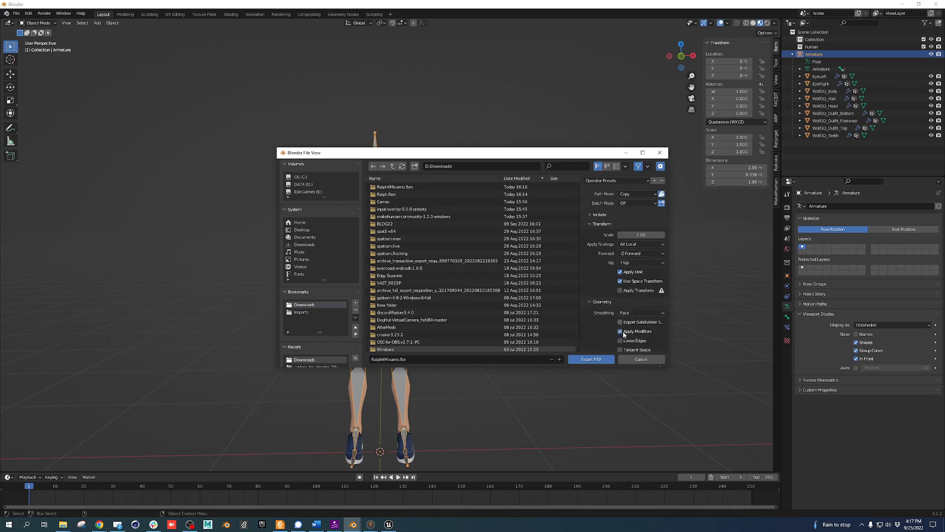
pyautogui.scroll(-1, 600, 321)
pyautogui.click(621, 308)
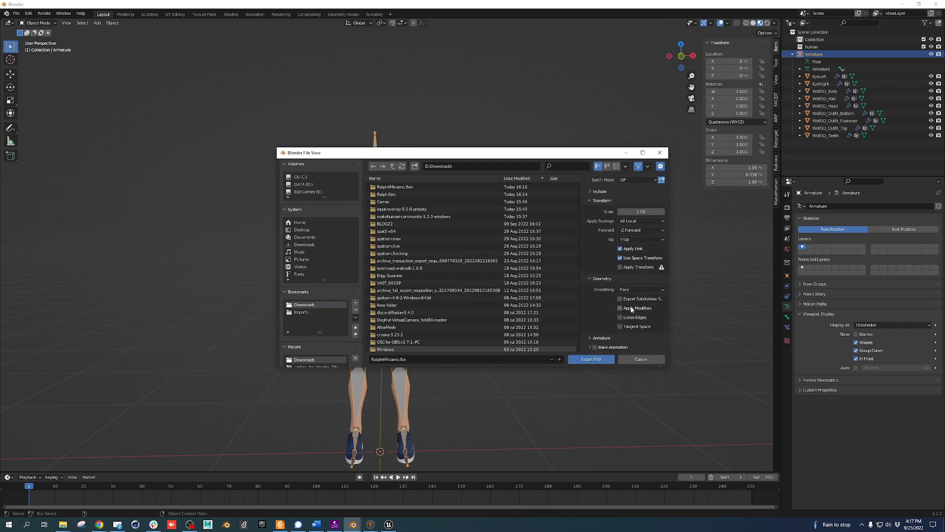
pyautogui.click(601, 338)
pyautogui.scroll(-2, 607, 319)
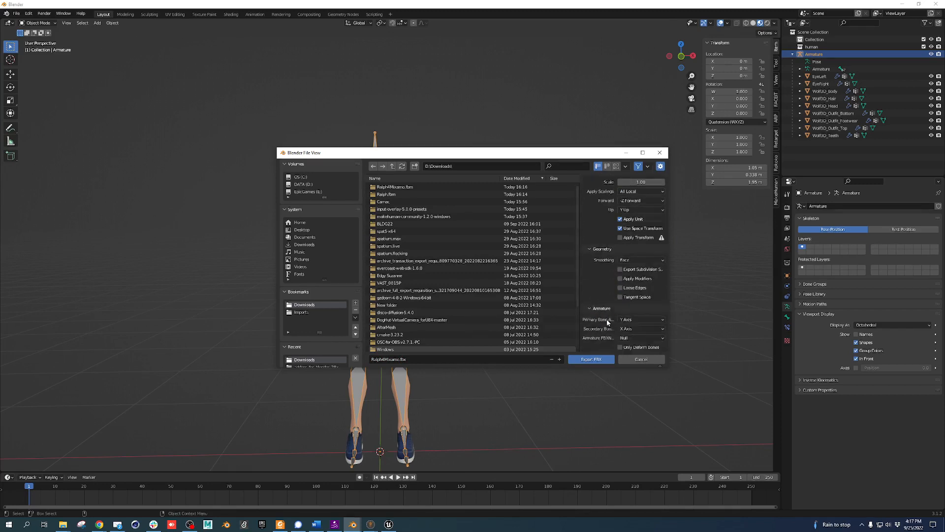
pyautogui.click(592, 359)
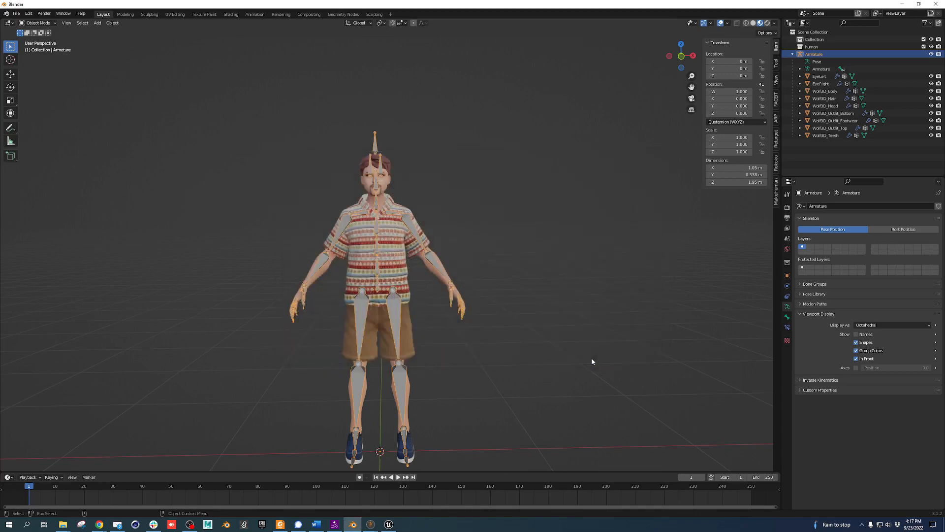
# Import Ralph4Mixamo.fbx from the Downloads folder back into the scene
pyautogui.click(17, 13)
pyautogui.moveTo(46, 113)
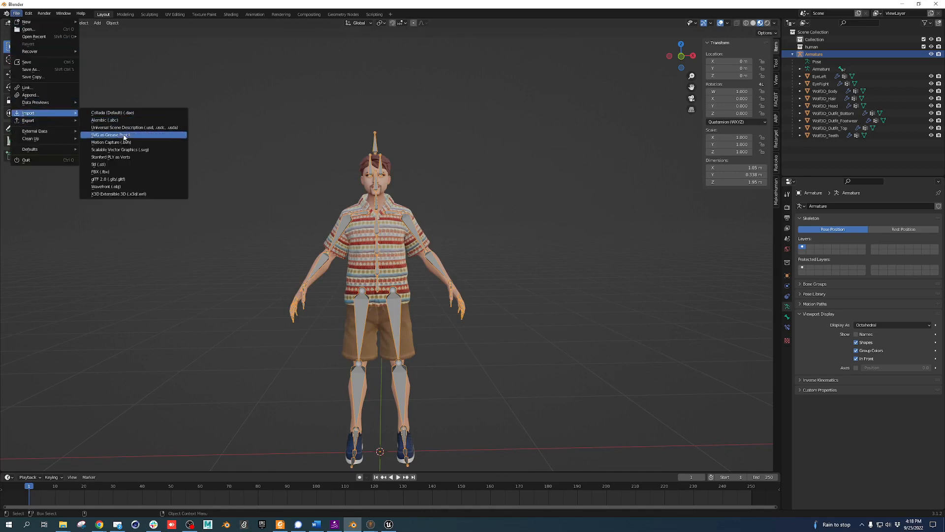
pyautogui.click(116, 171)
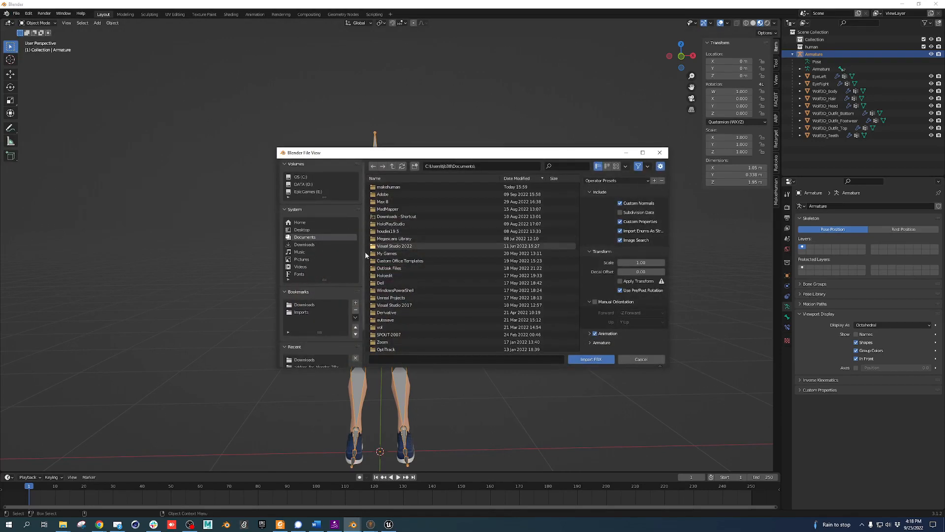
pyautogui.scroll(-5, 416, 295)
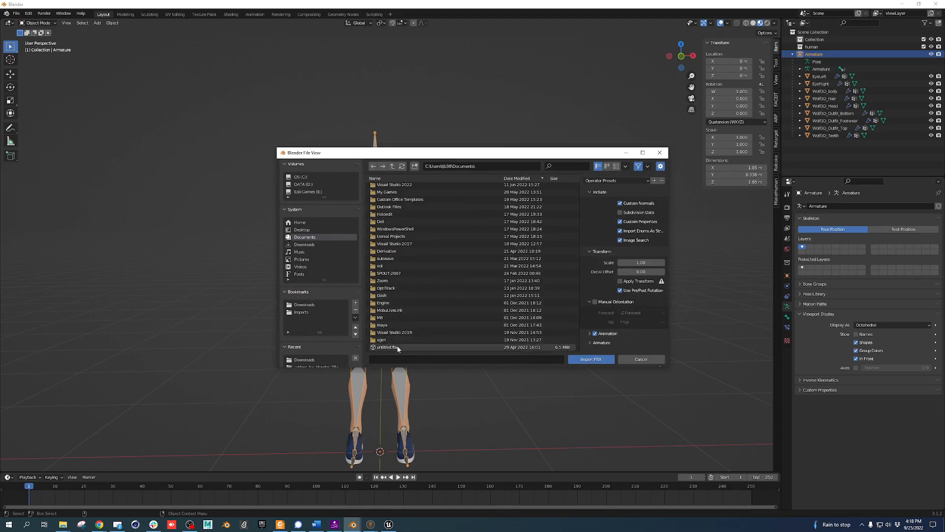
pyautogui.click(318, 304)
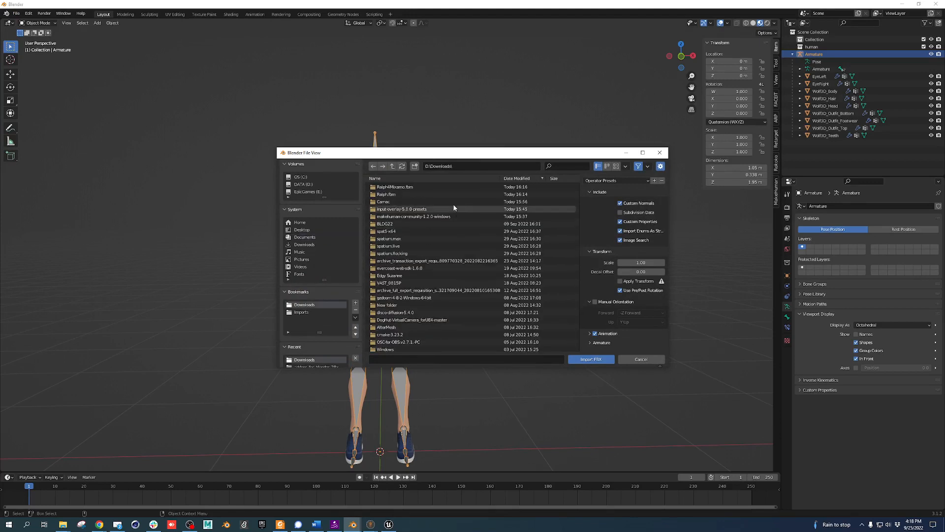
pyautogui.scroll(-5, 453, 212)
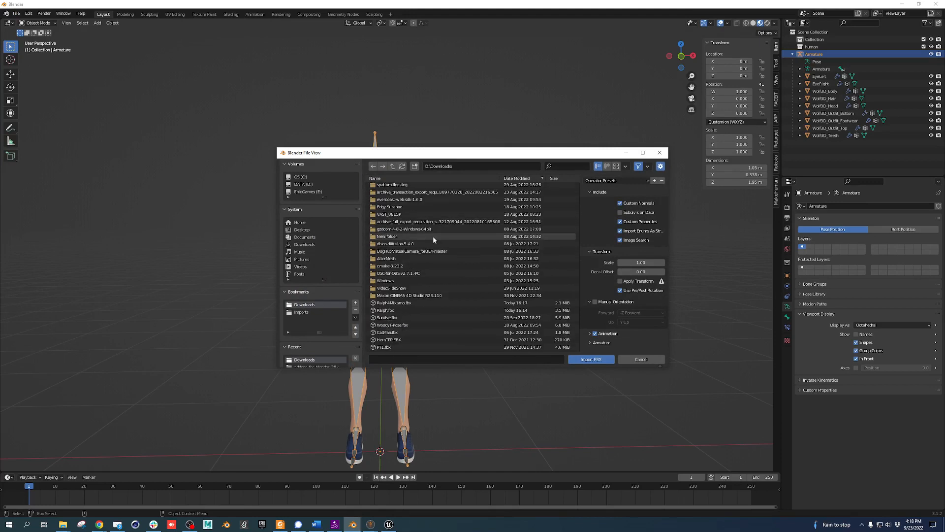
pyautogui.click(411, 303)
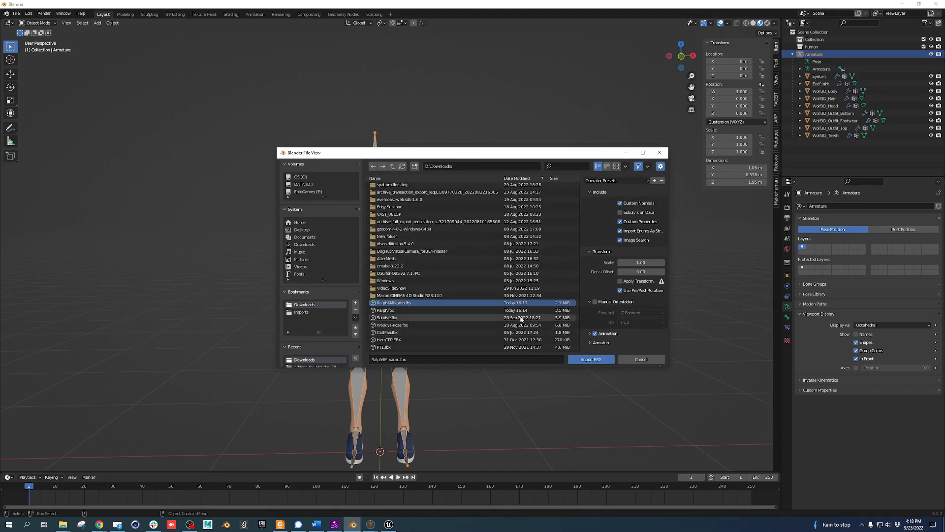
pyautogui.click(592, 359)
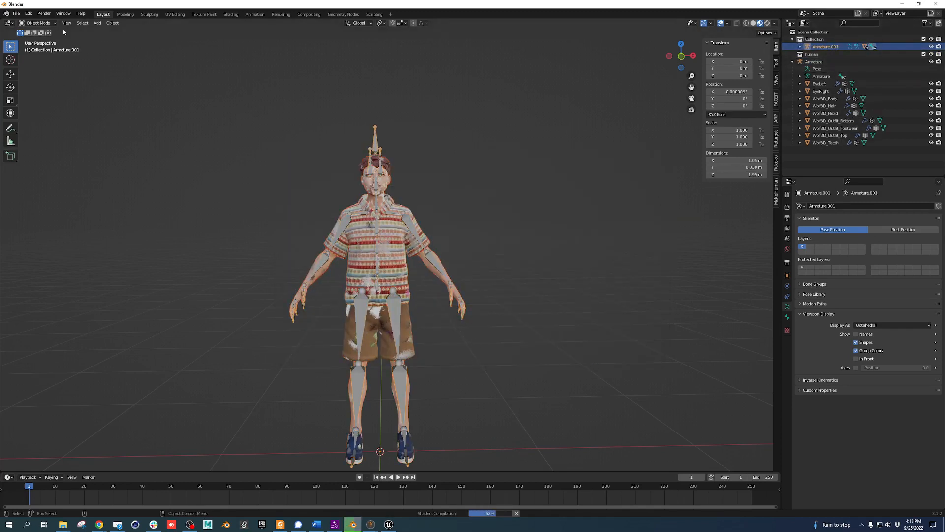
# Move the imported Armature.001 left beside the original avatar and compare them
pyautogui.click(11, 74)
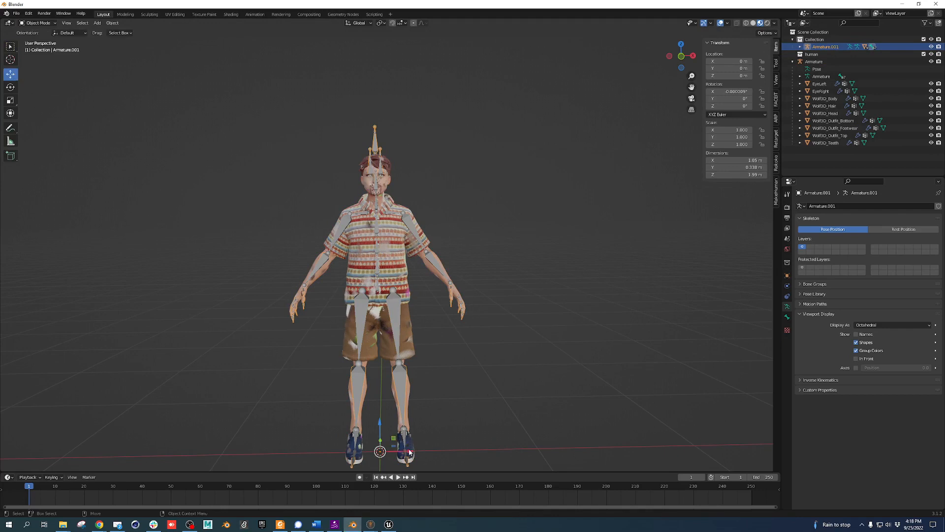
pyautogui.moveTo(410, 452); pyautogui.dragTo(275, 453)
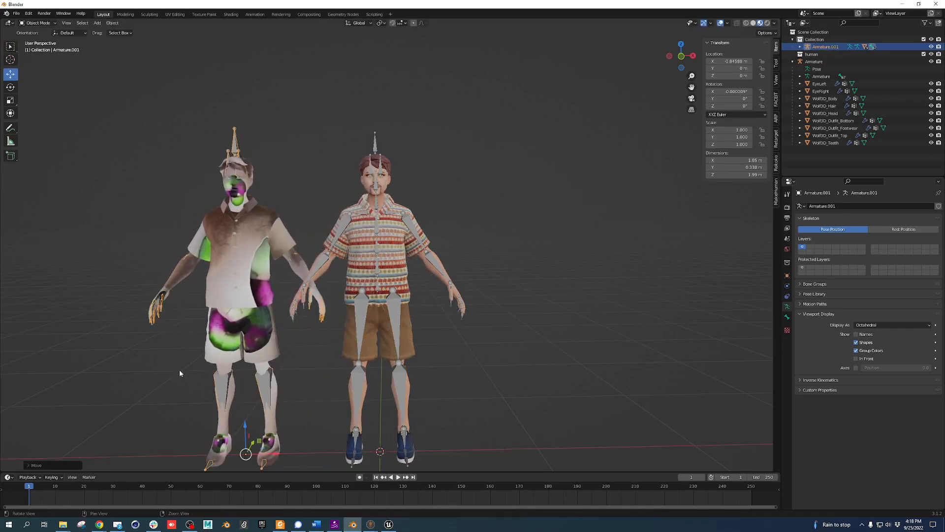
pyautogui.moveTo(180, 371)
pyautogui.mouseDown(button='middle')
pyautogui.moveTo(276, 374)
pyautogui.moveTo(197, 375)
pyautogui.mouseUp(button='middle')
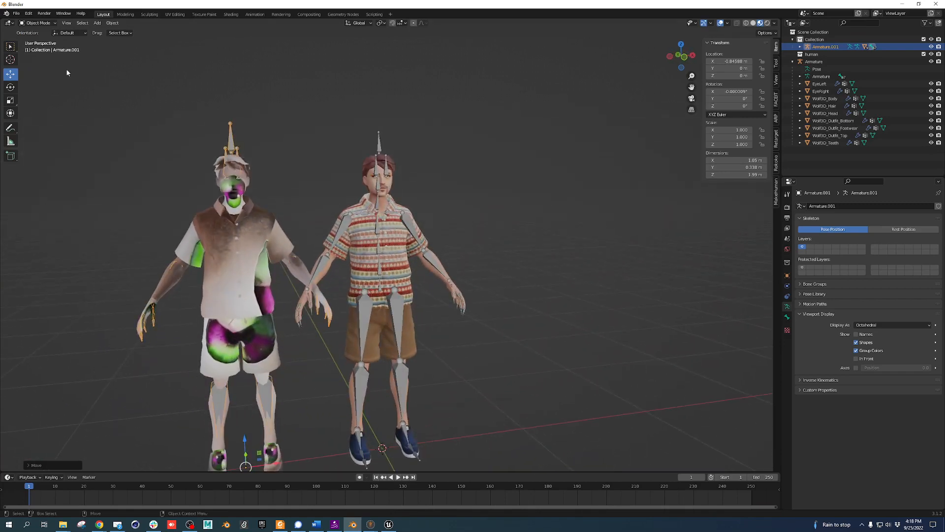
# Check the Blender version in the About Blender window
pyautogui.click(6, 13)
pyautogui.click(22, 30)
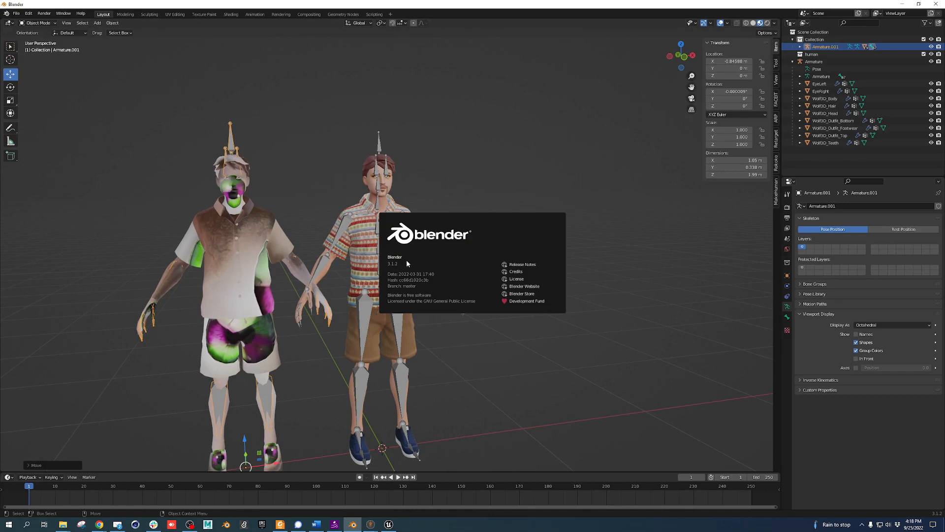
pyautogui.click(464, 200)
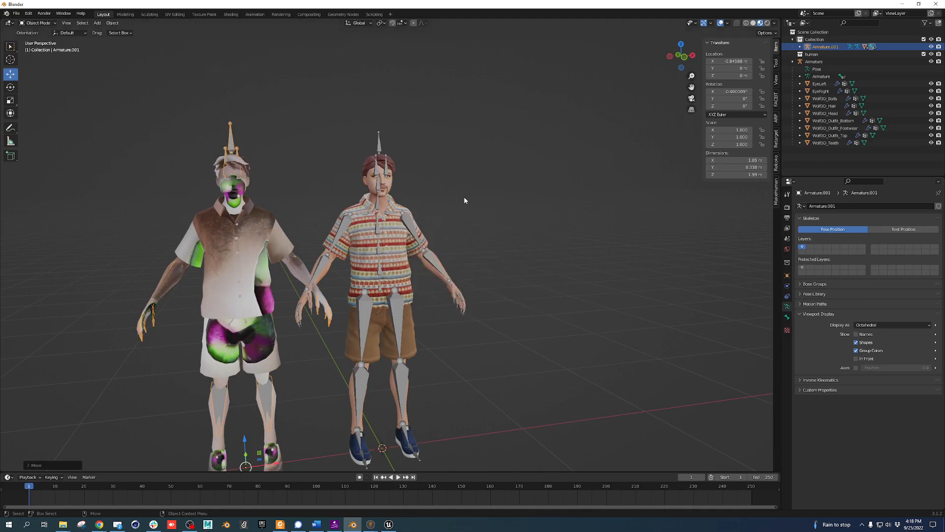
# Select Armature.001 in the Outliner and delete it
pyautogui.click(252, 245)
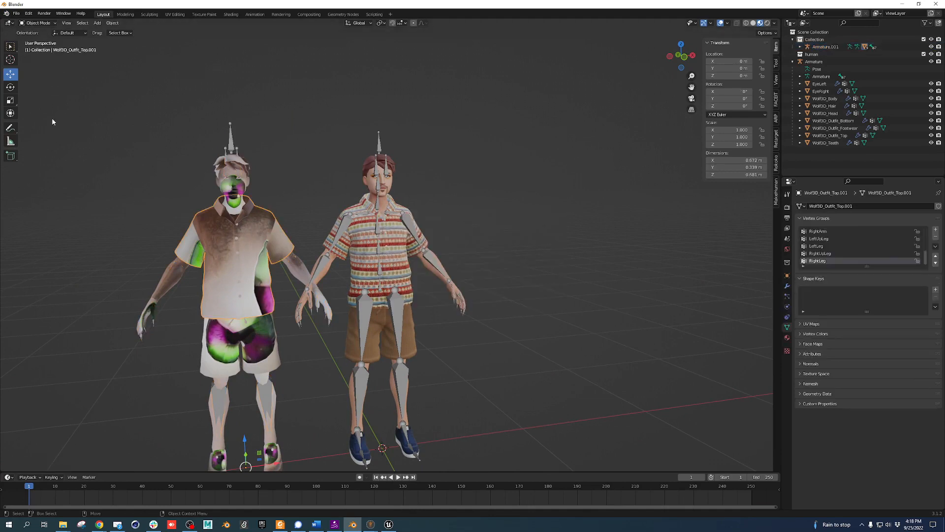
pyautogui.click(822, 47)
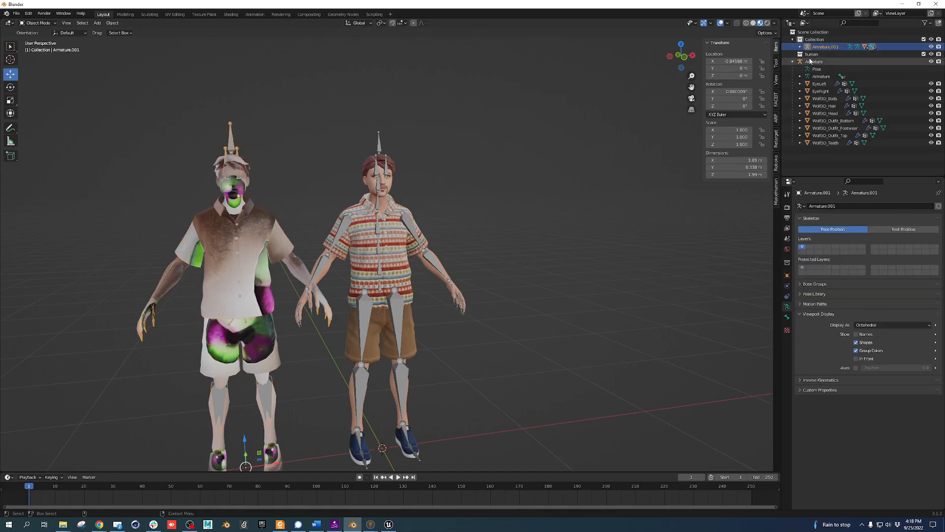
pyautogui.press('Delete')
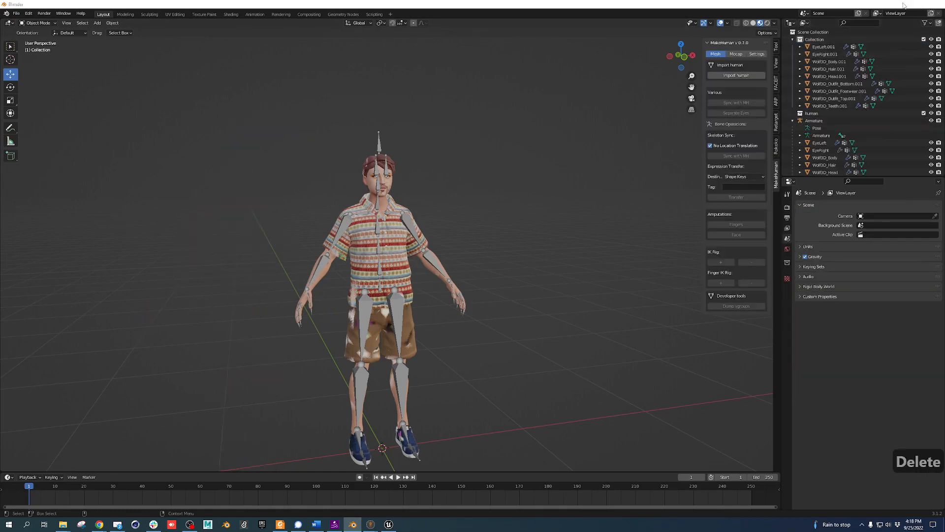
pyautogui.click(903, 5)
pyautogui.scroll(-20, 669, 355)
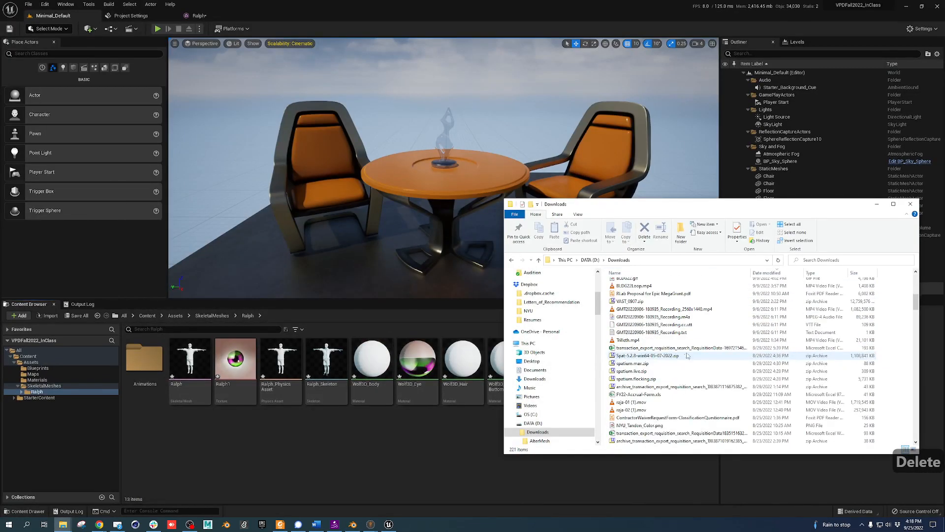
pyautogui.scroll(-10, 668, 355)
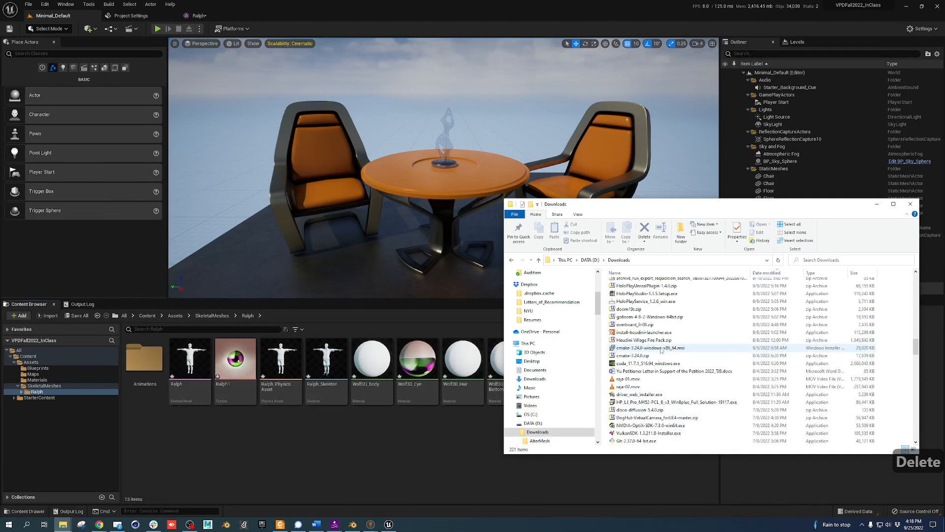
pyautogui.scroll(-10, 673, 367)
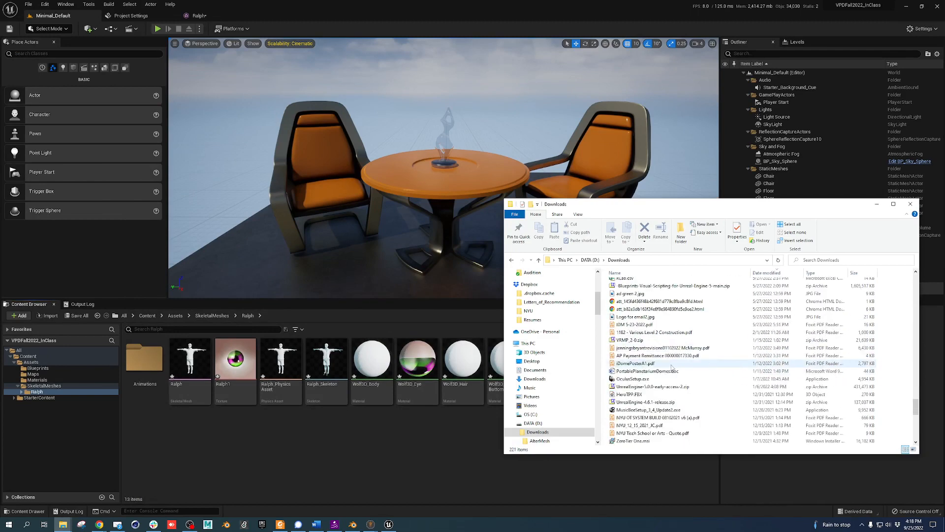
pyautogui.scroll(4, 656, 388)
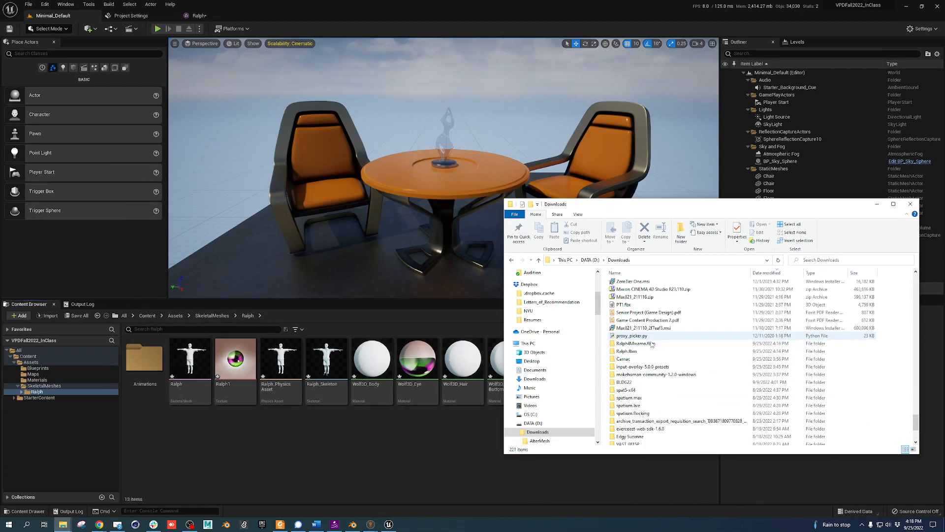
pyautogui.doubleClick(635, 351)
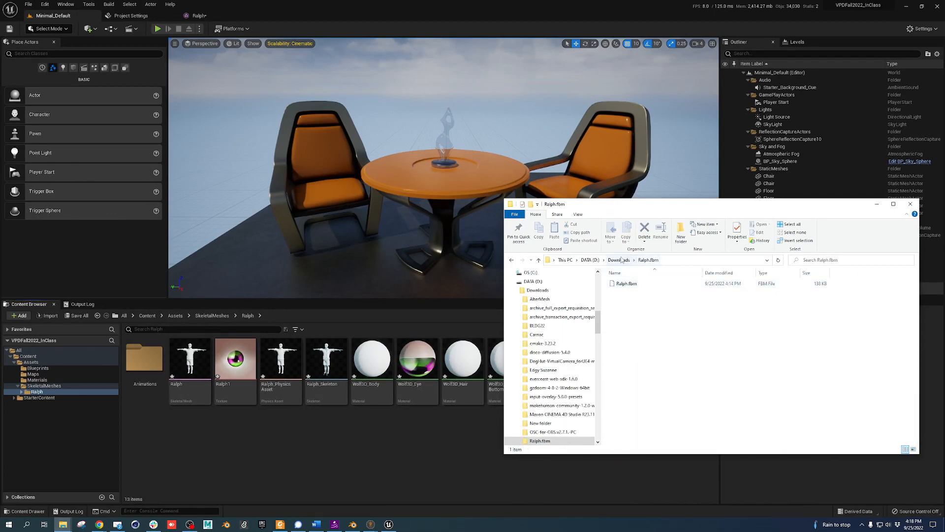
pyautogui.hotkey('alt', 'Left')
pyautogui.doubleClick(640, 434)
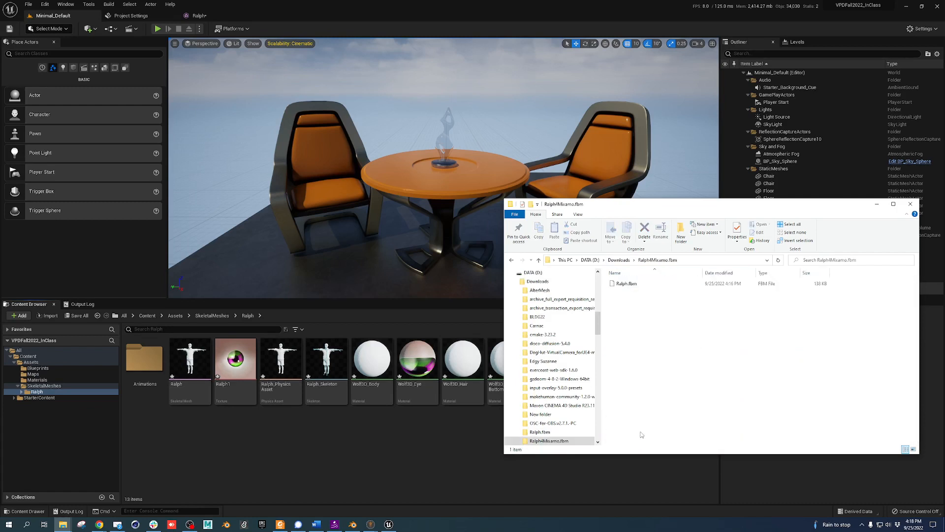
pyautogui.click(615, 262)
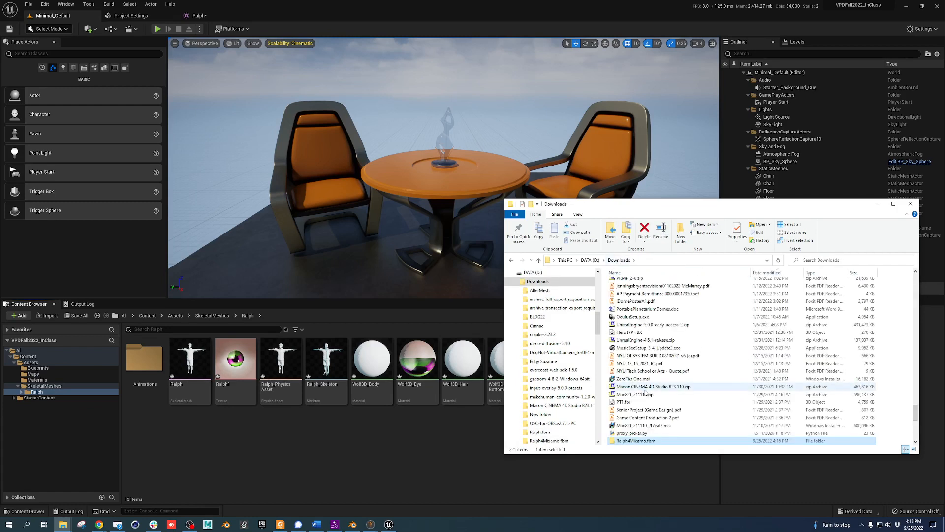
pyautogui.doubleClick(369, 4)
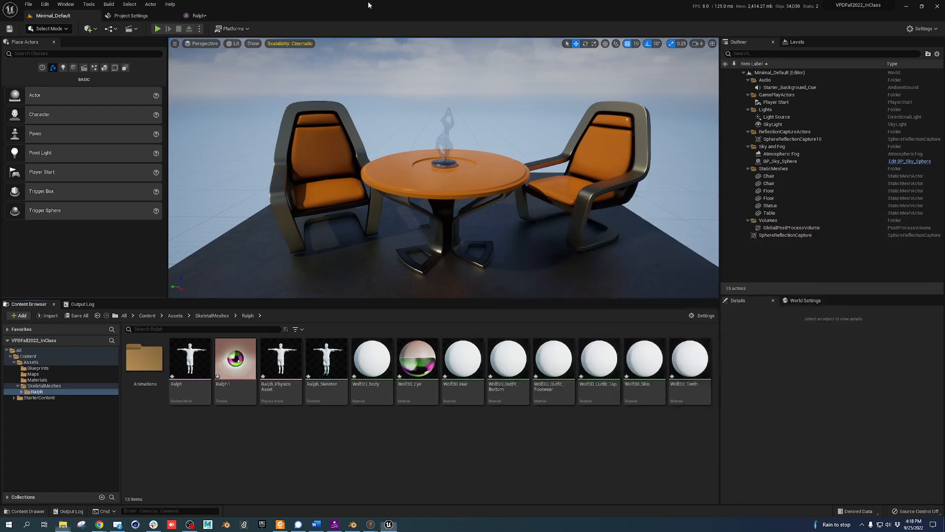
pyautogui.click(581, 7)
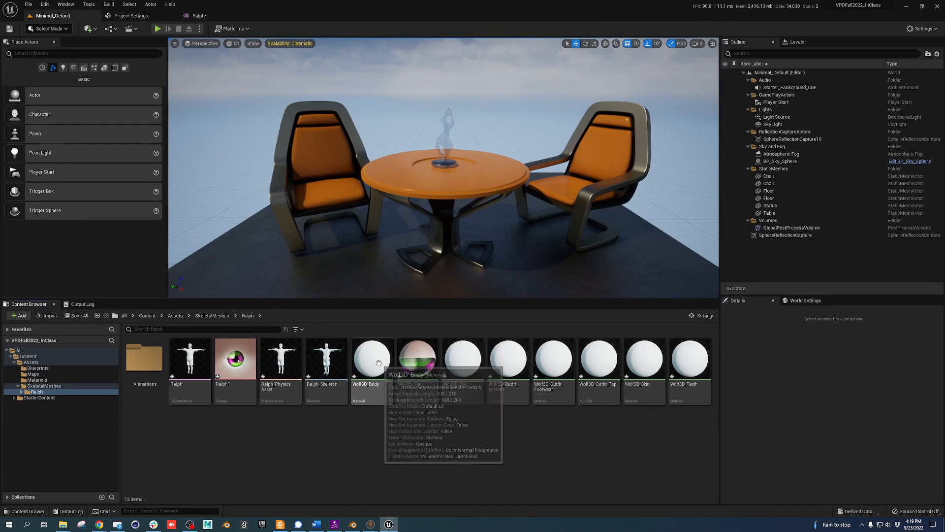
pyautogui.hotkey('alt', 'Tab')
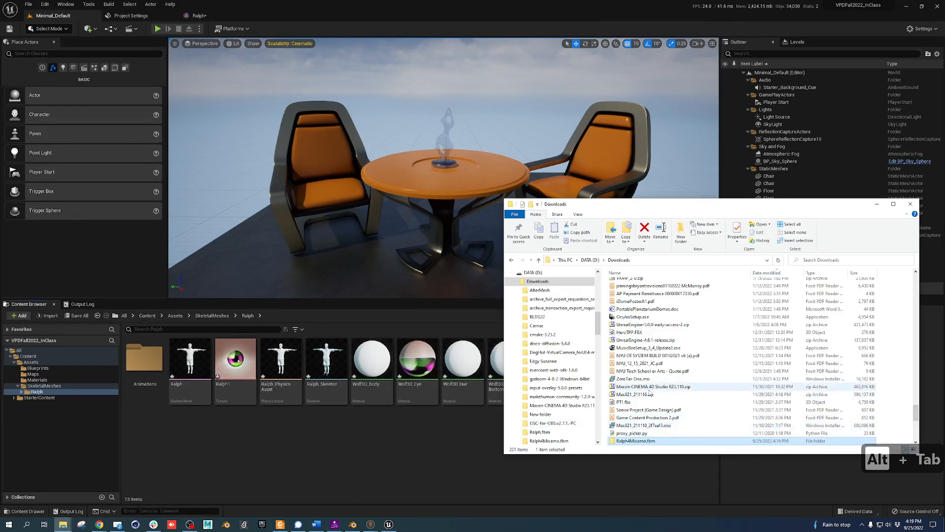
pyautogui.scroll(20, 703, 385)
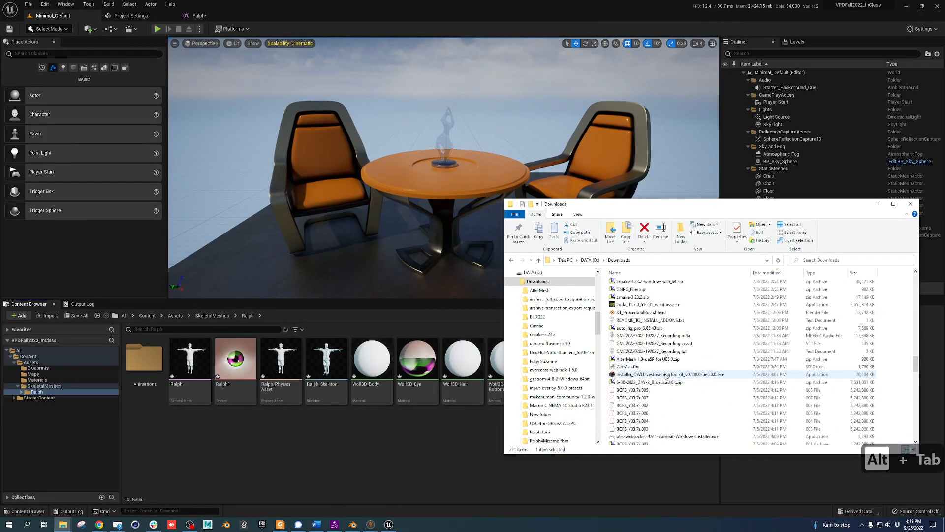
pyautogui.scroll(10, 661, 376)
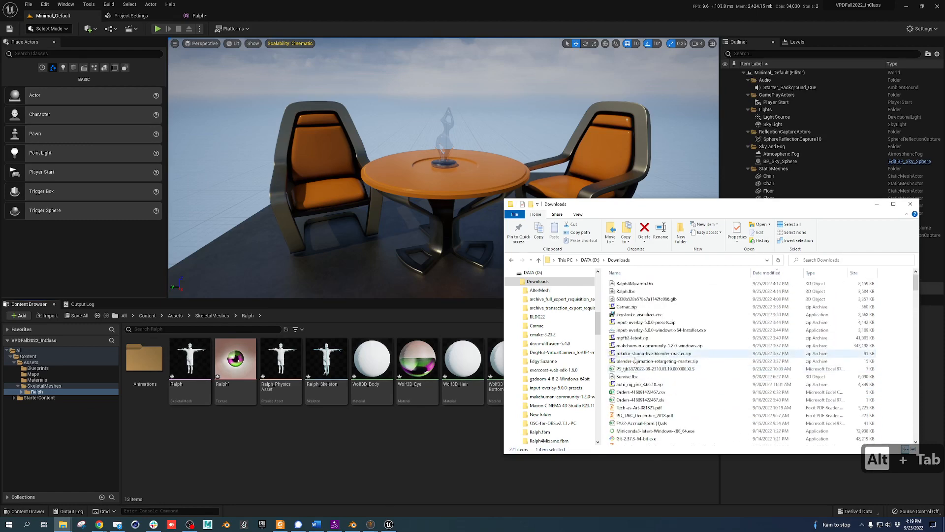
pyautogui.click(647, 299)
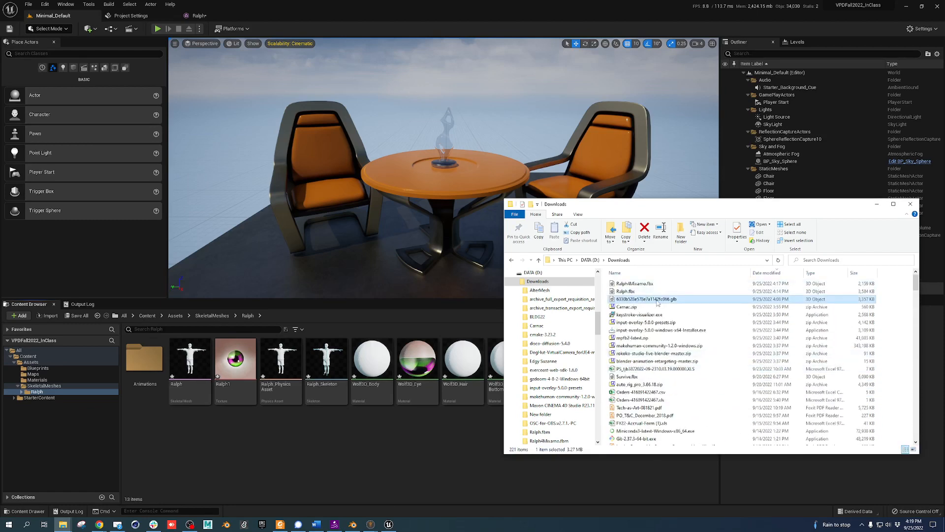
pyautogui.rightClick(659, 301)
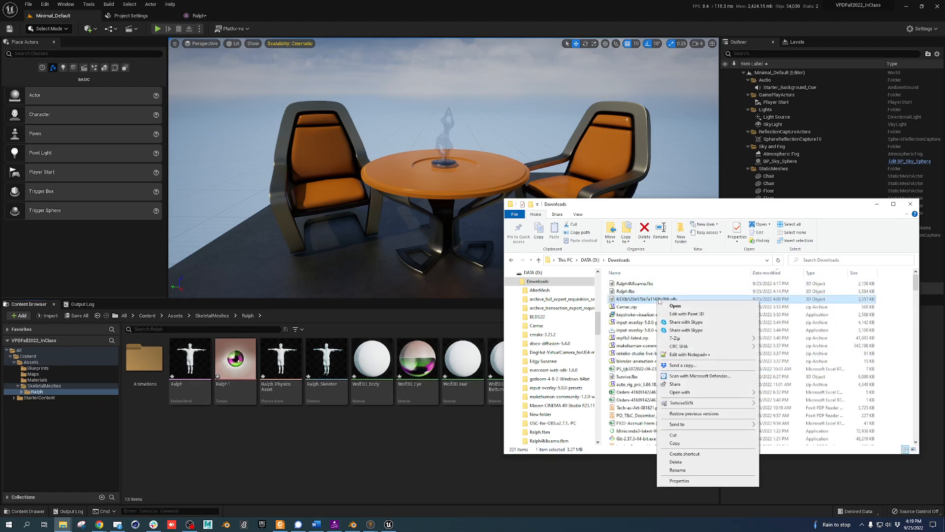
pyautogui.moveTo(698, 349)
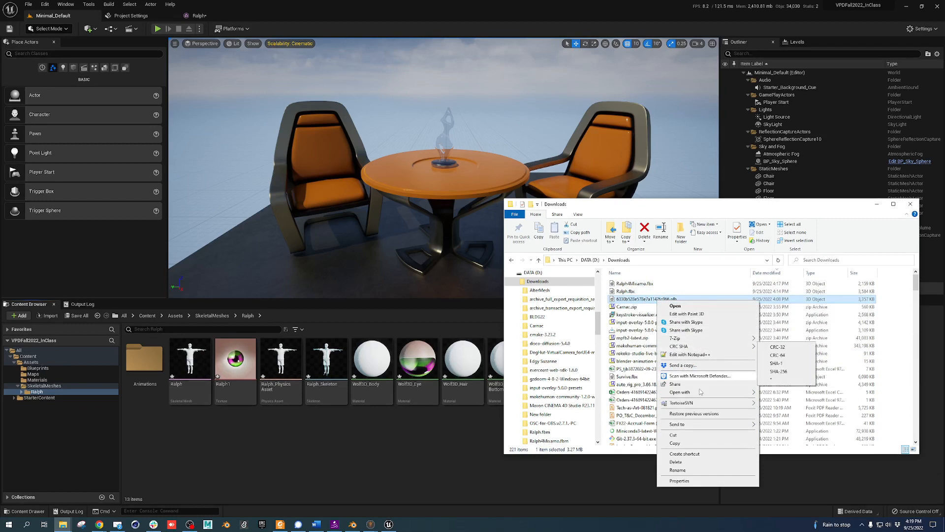
pyautogui.click(388, 446)
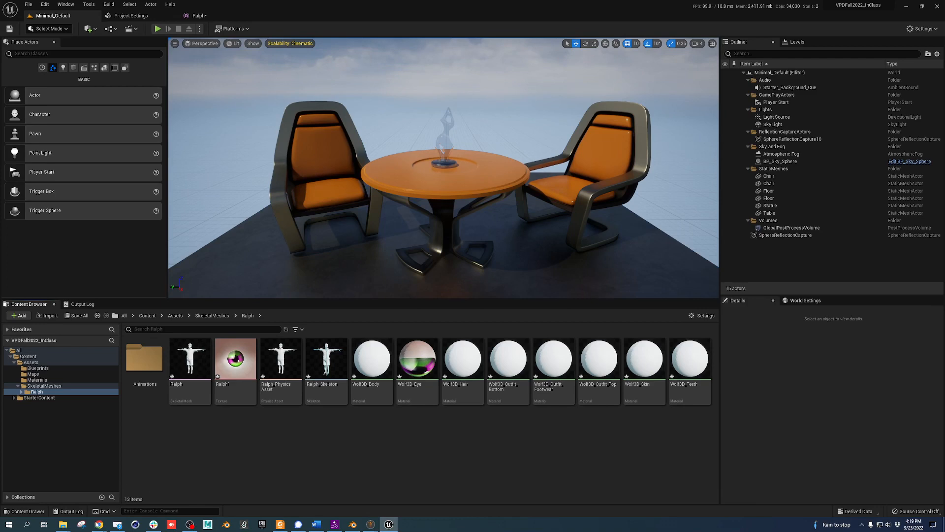
# Launch Blender from the blender folder in the Start menu's All apps list
pyautogui.click(26, 524)
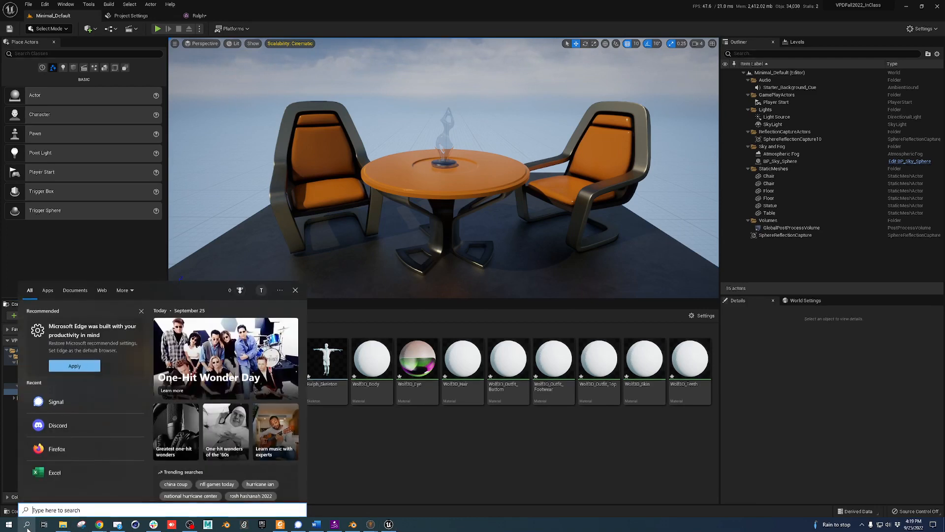
pyautogui.write('blender')
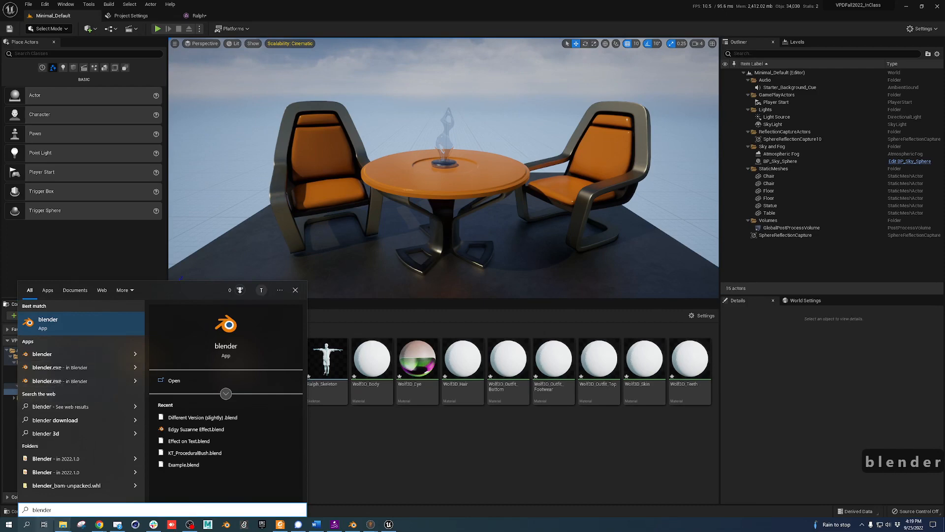
pyautogui.click(9, 524)
pyautogui.scroll(-12, 61, 422)
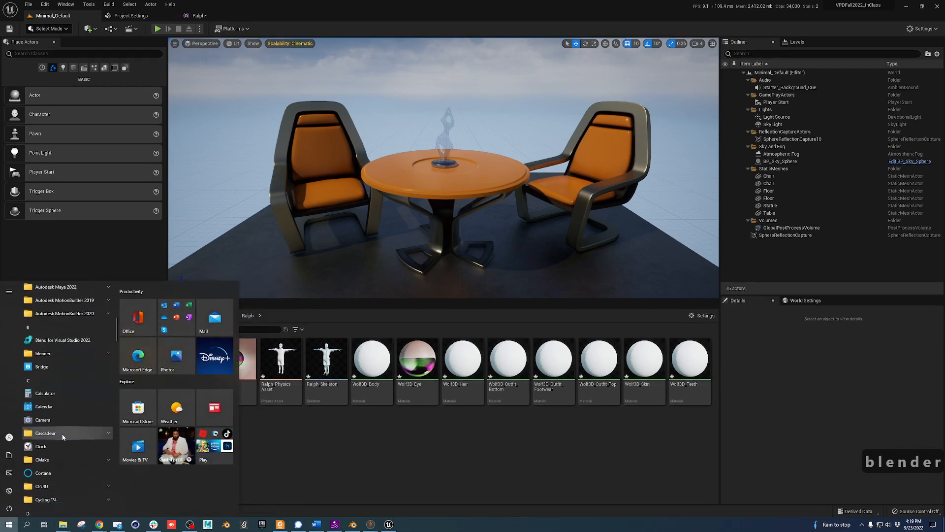
pyautogui.scroll(6, 68, 414)
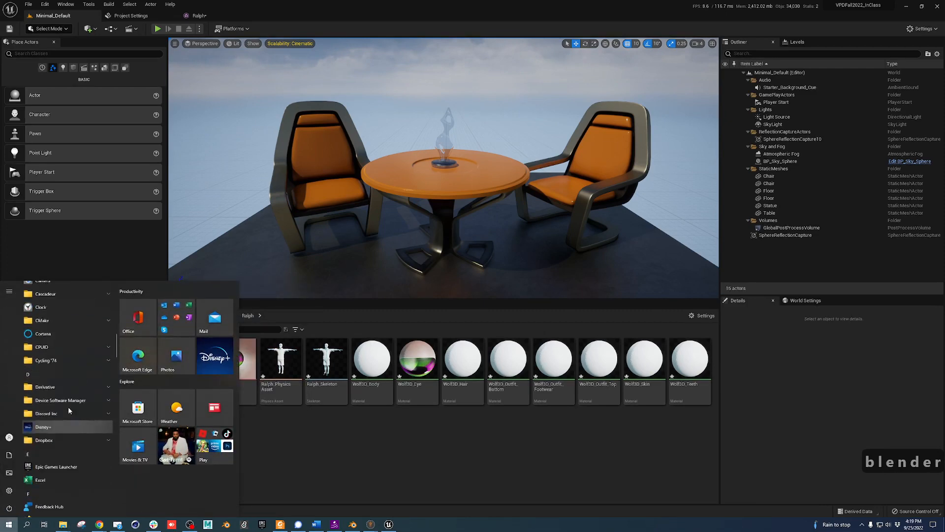
pyautogui.click(63, 405)
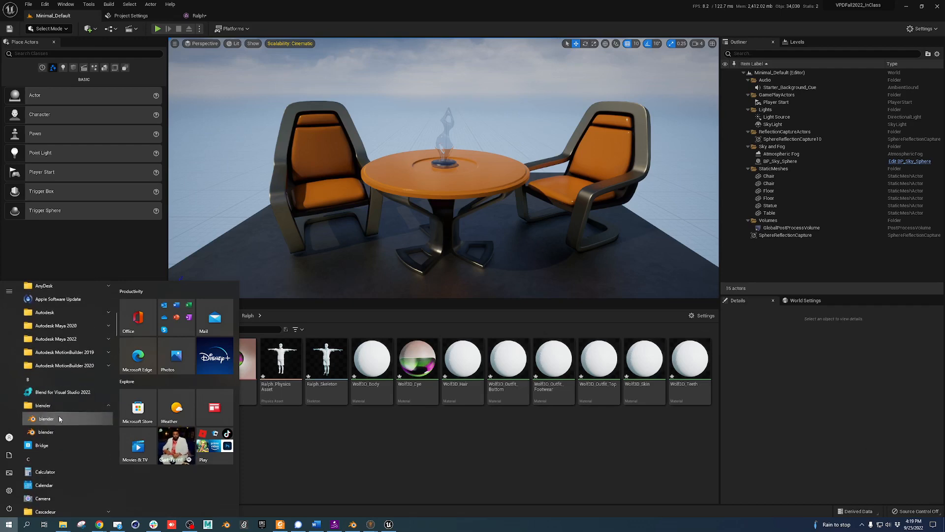
pyautogui.click(60, 418)
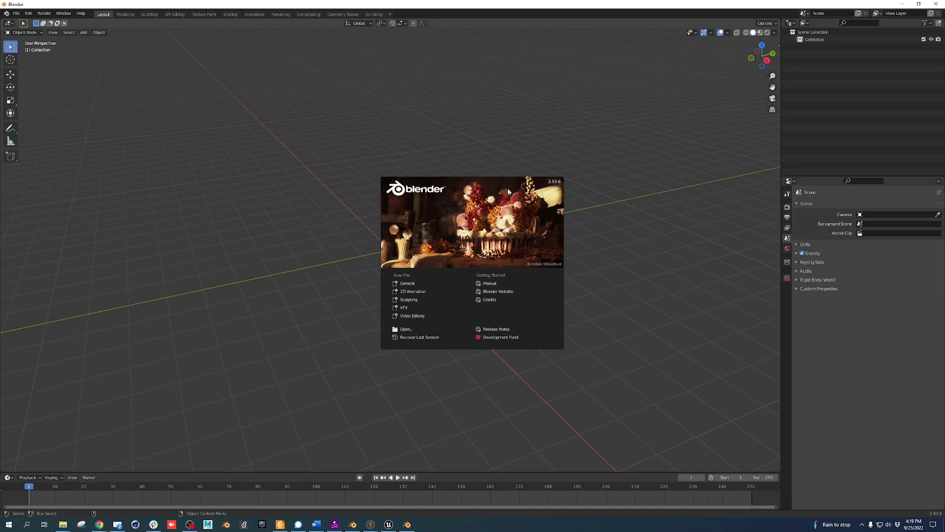
# Dismiss the splash screen and save the empty scene as the startup file
pyautogui.click(475, 209)
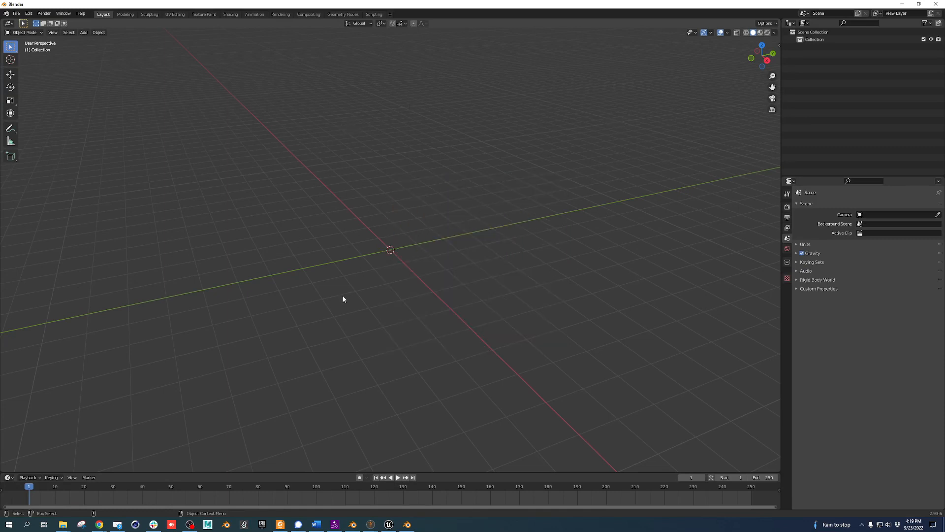
pyautogui.moveTo(315, 313)
pyautogui.mouseDown(button='middle')
pyautogui.moveTo(306, 319)
pyautogui.moveTo(403, 308)
pyautogui.moveTo(339, 312)
pyautogui.moveTo(317, 302)
pyautogui.mouseUp(button='middle')
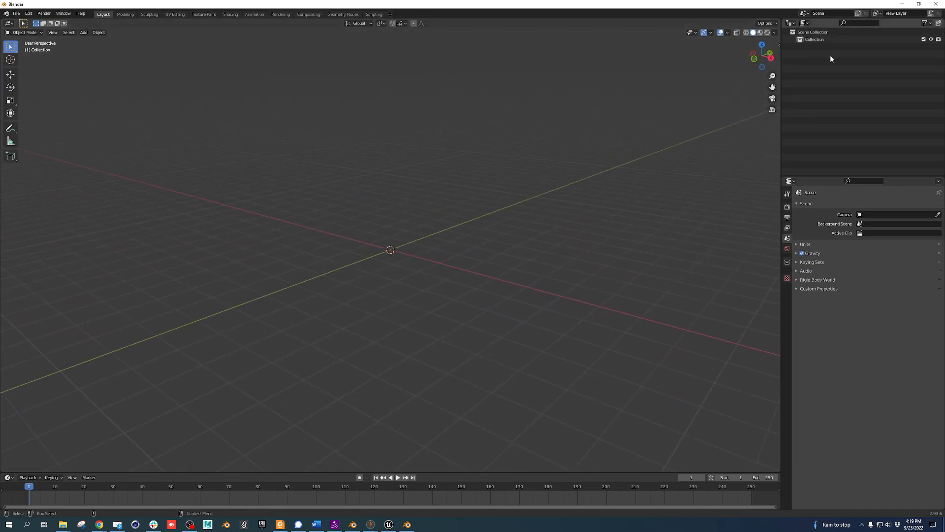
pyautogui.click(17, 13)
pyautogui.moveTo(29, 139)
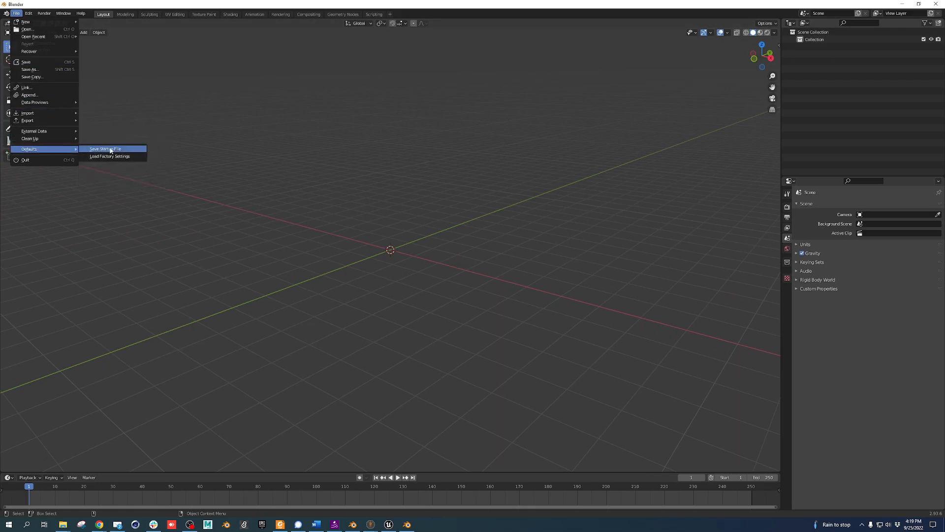
pyautogui.click(111, 150)
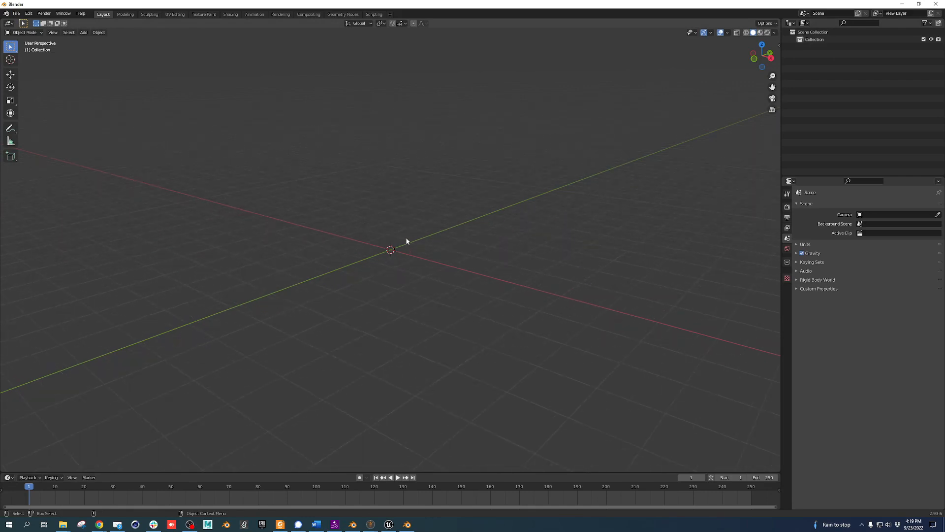
# Start a glTF 2.0 import and browse to the DATA (D:) drive
pyautogui.click(16, 13)
pyautogui.moveTo(45, 115)
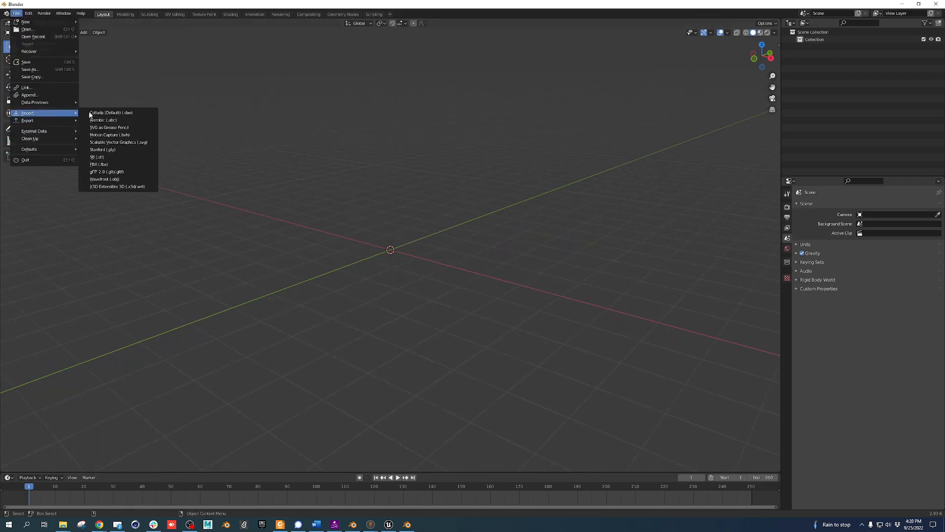
pyautogui.click(110, 171)
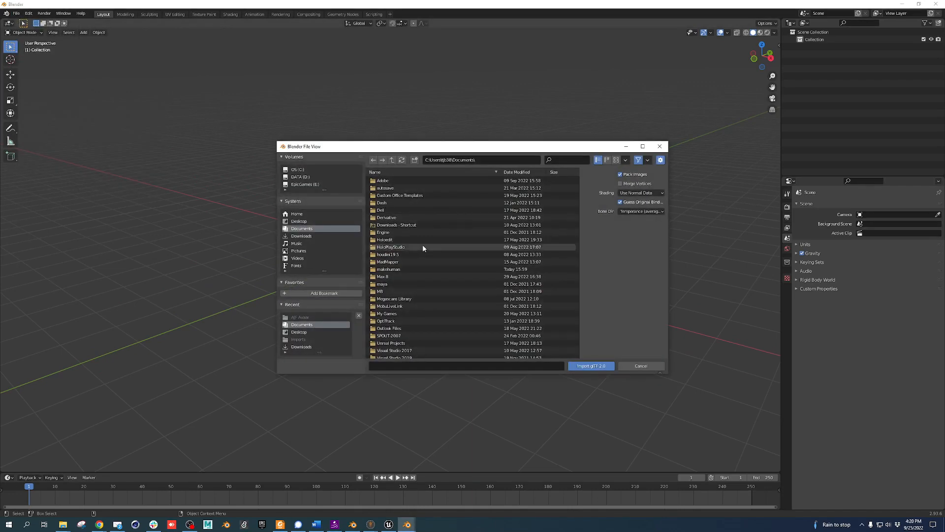
pyautogui.click(301, 347)
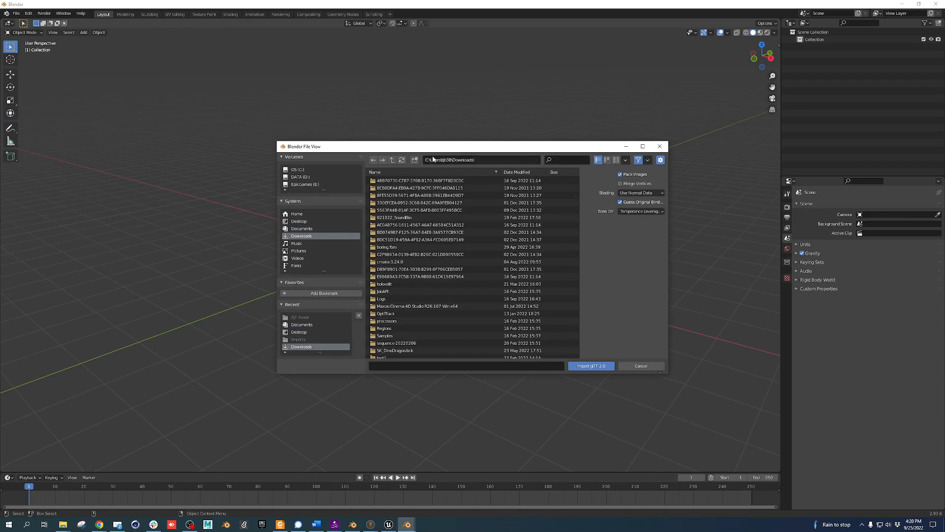
pyautogui.click(306, 184)
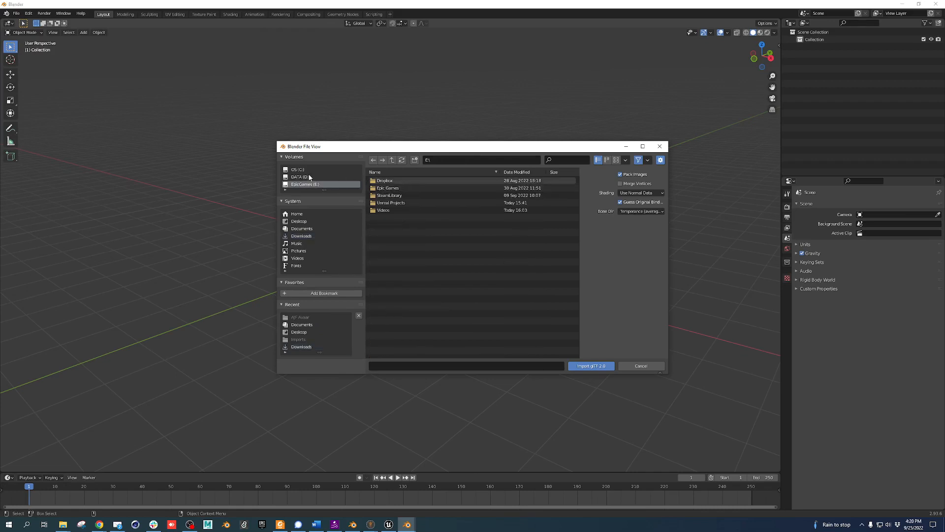
pyautogui.click(300, 177)
# Bookmark D:\Downloads as a favourite and import the avatar .glb from it
pyautogui.doubleClick(387, 184)
pyautogui.scroll(-2, 447, 279)
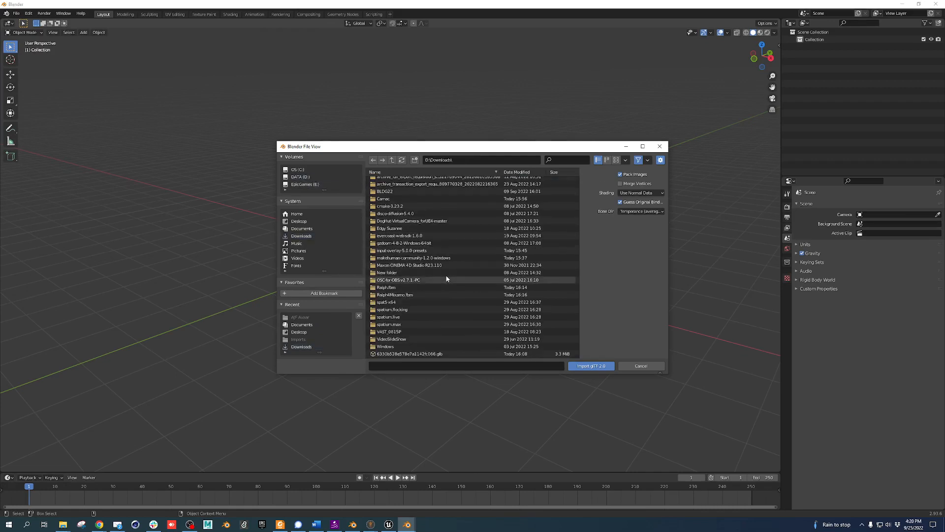
pyautogui.click(326, 293)
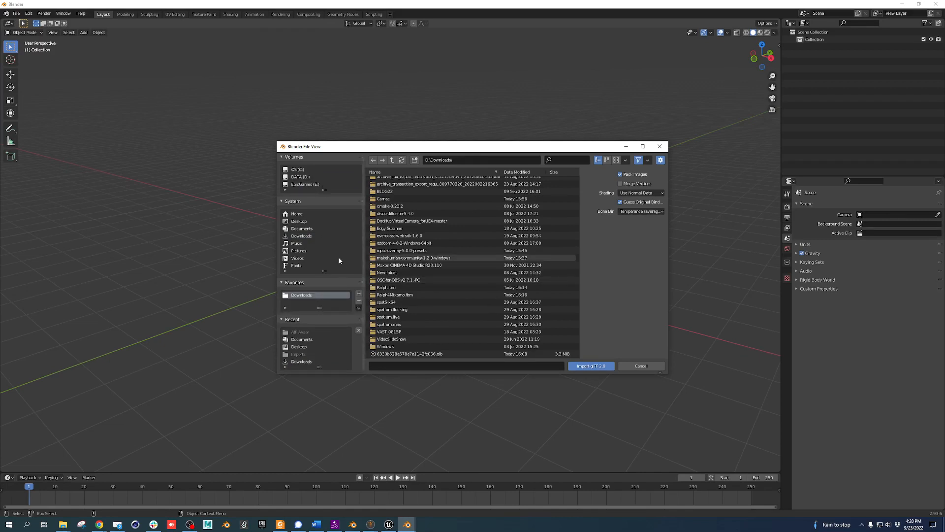
pyautogui.click(442, 353)
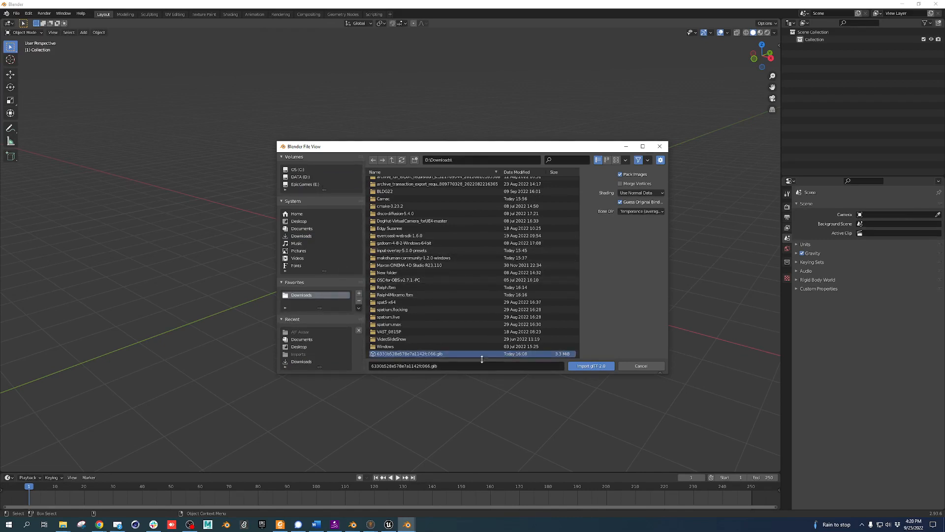
pyautogui.click(595, 365)
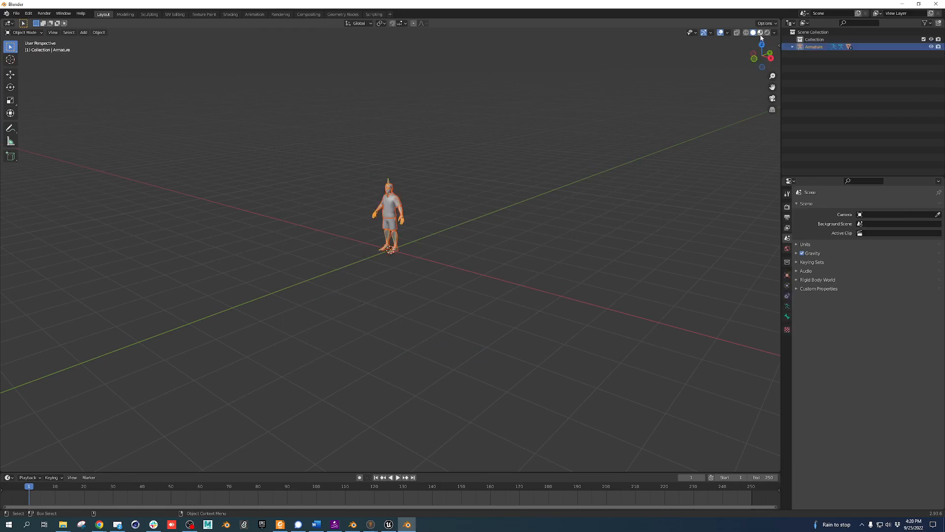
# Switch to Material Preview shading and frame the textured avatar
pyautogui.press('6')
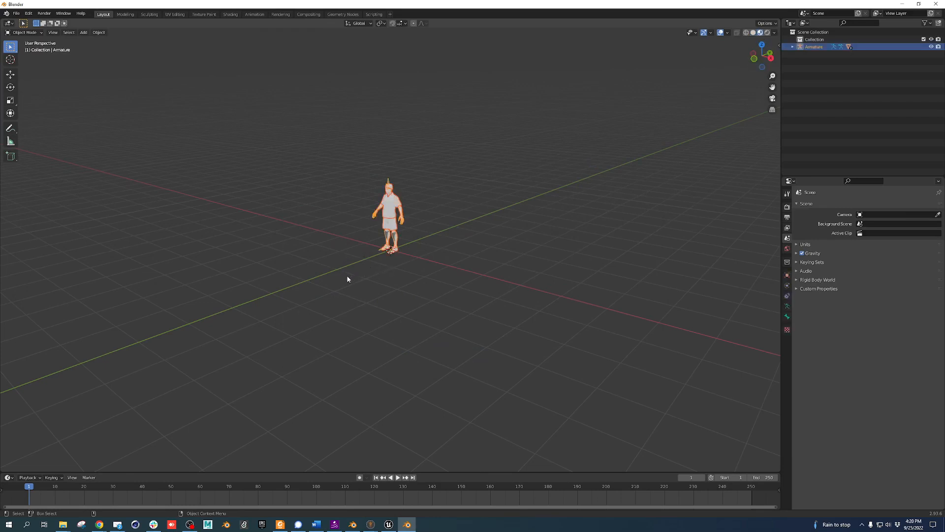
pyautogui.moveTo(335, 284); pyautogui.dragTo(391, 289, button='middle')
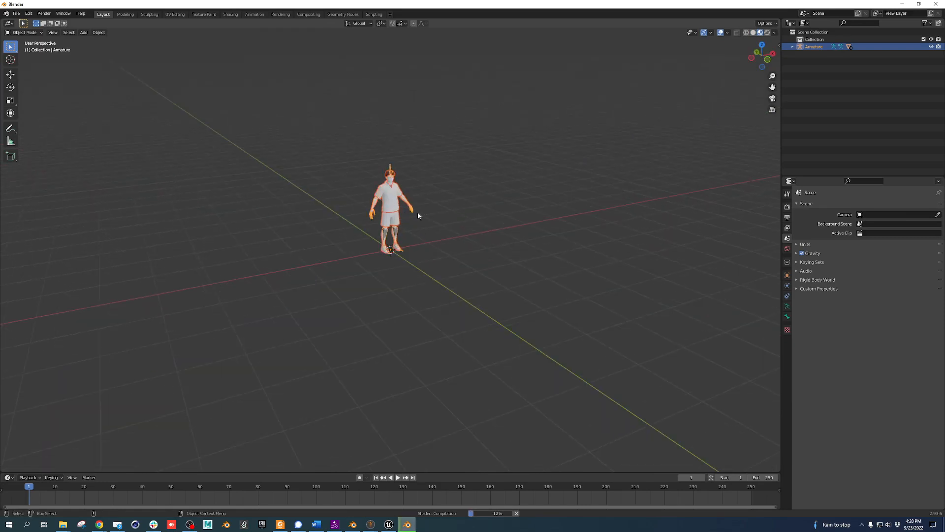
pyautogui.scroll(5, 418, 205)
pyautogui.keyDown('shift'); pyautogui.moveTo(418, 203); pyautogui.dragTo(408, 274, button='middle'); pyautogui.keyUp('shift')
pyautogui.scroll(3, 372, 224)
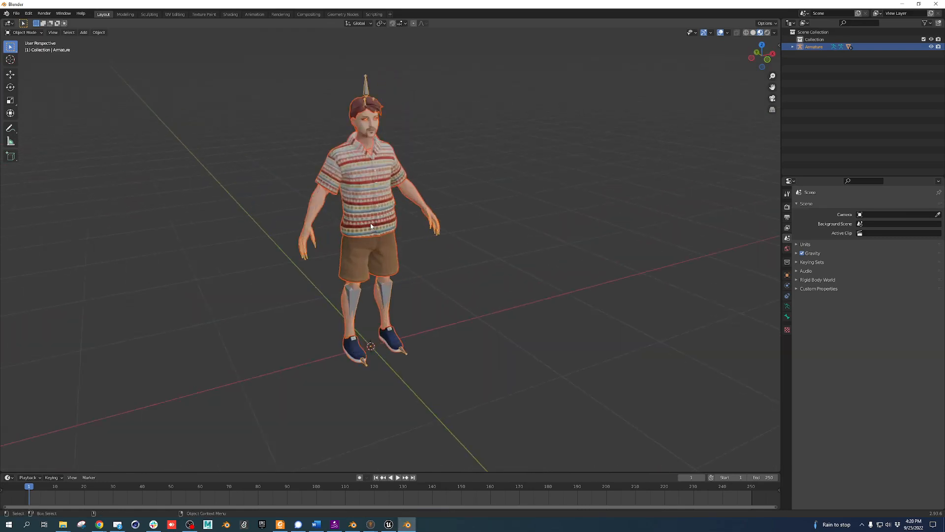
pyautogui.click(20, 13)
# Start an FBX export with path mode set to Copy so textures travel along
pyautogui.moveTo(30, 120)
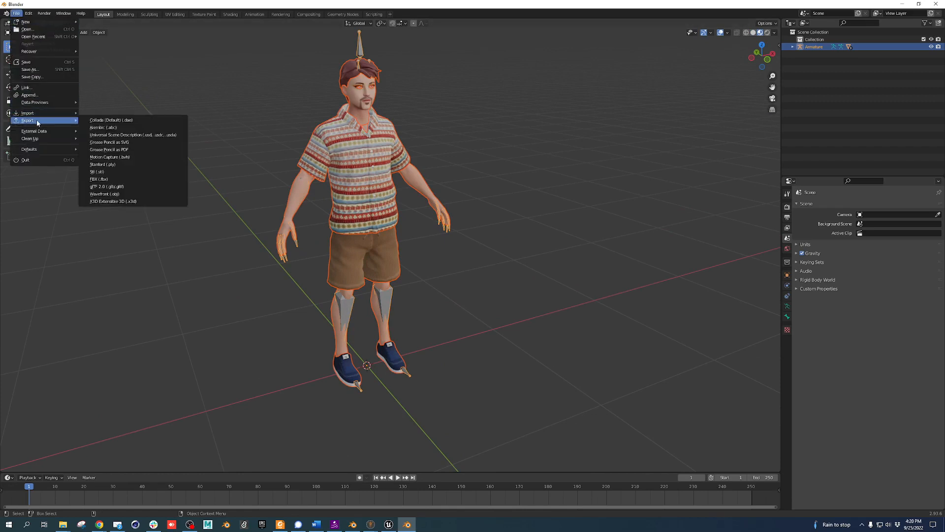
pyautogui.click(123, 180)
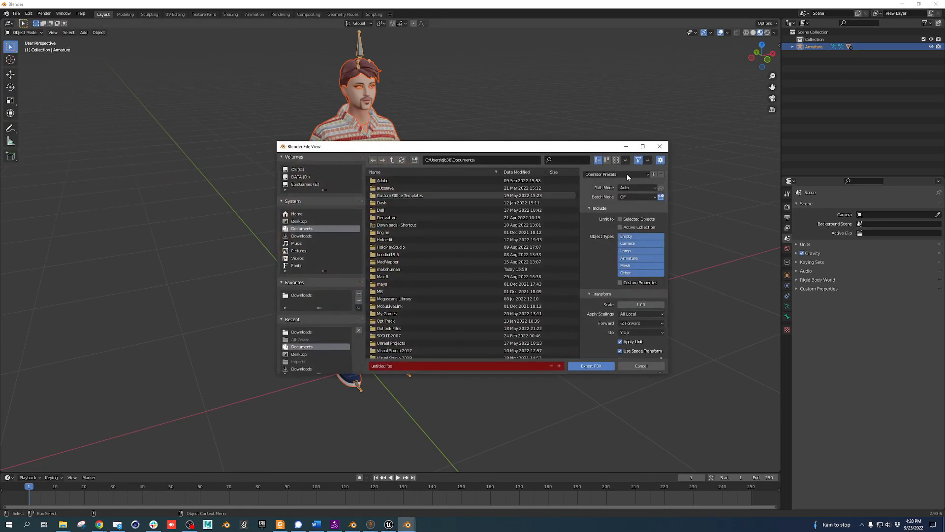
pyautogui.click(639, 187)
pyautogui.click(637, 241)
pyautogui.scroll(-3, 607, 298)
# Collapse Transform and Include, set Geometry smoothing to Face, and expand Armature settings
pyautogui.click(597, 259)
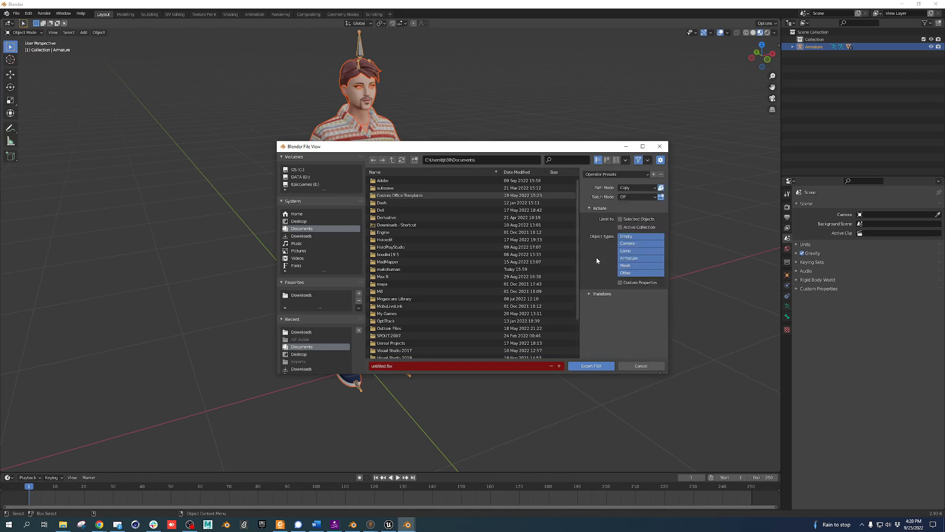
pyautogui.click(599, 208)
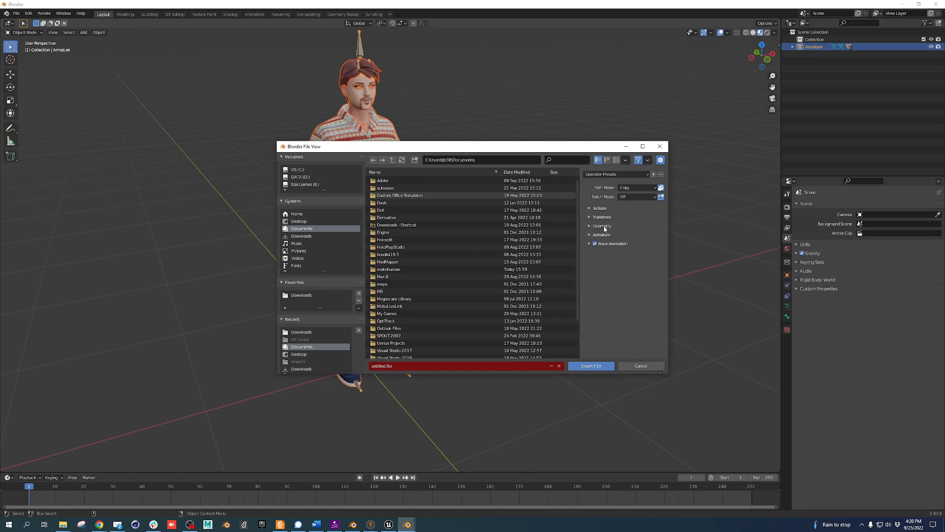
pyautogui.click(595, 227)
pyautogui.click(644, 237)
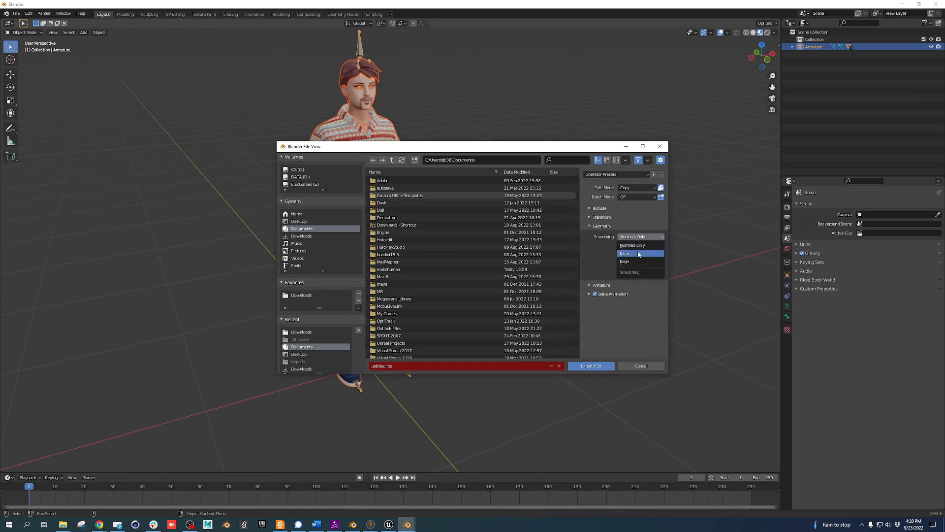
pyautogui.click(638, 254)
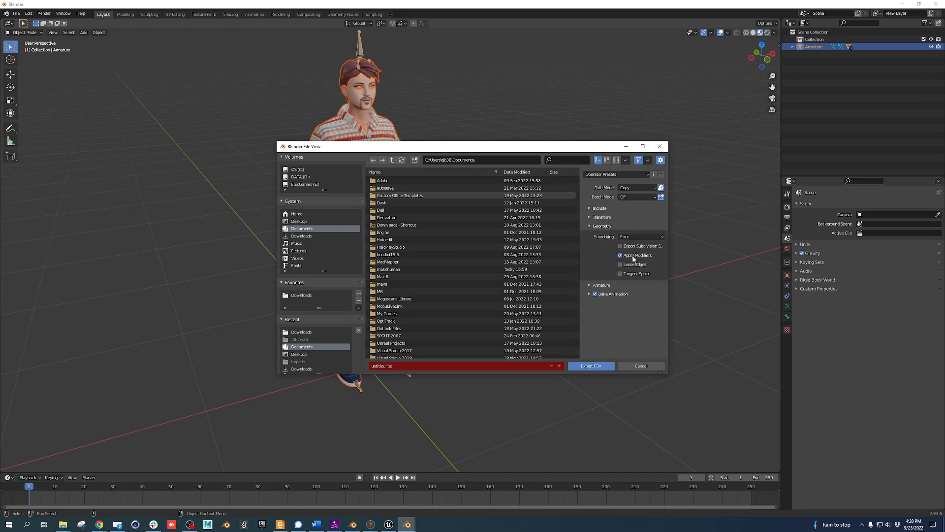
pyautogui.click(603, 285)
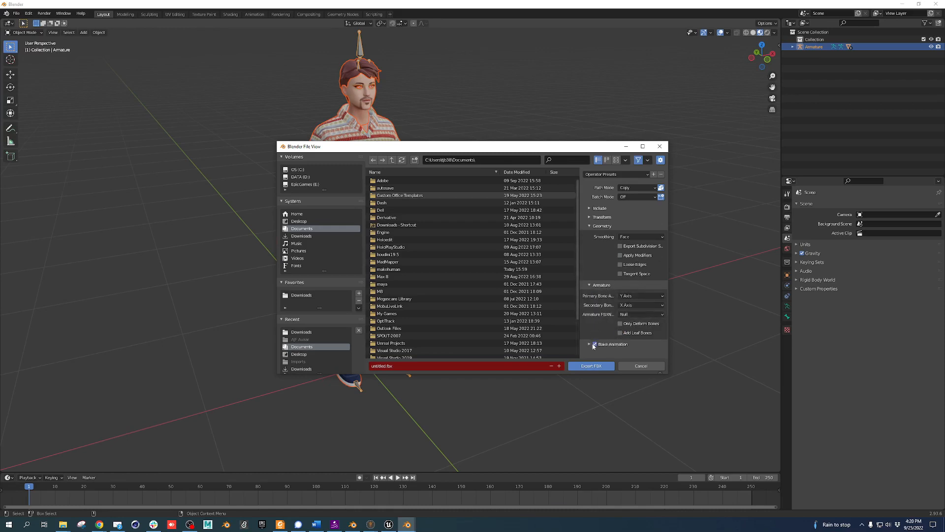
# Set the export destination to the Downloads favourite
pyautogui.click(446, 366)
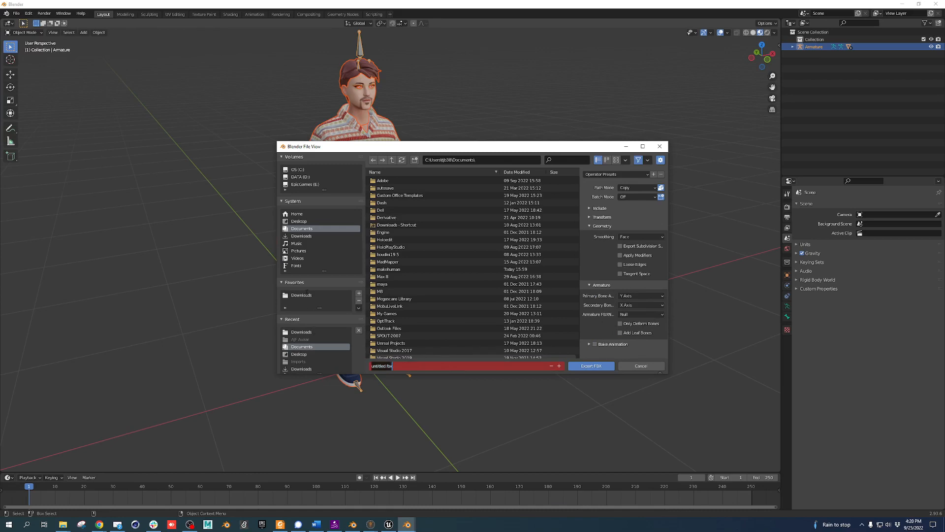
pyautogui.click(306, 295)
pyautogui.click(412, 366)
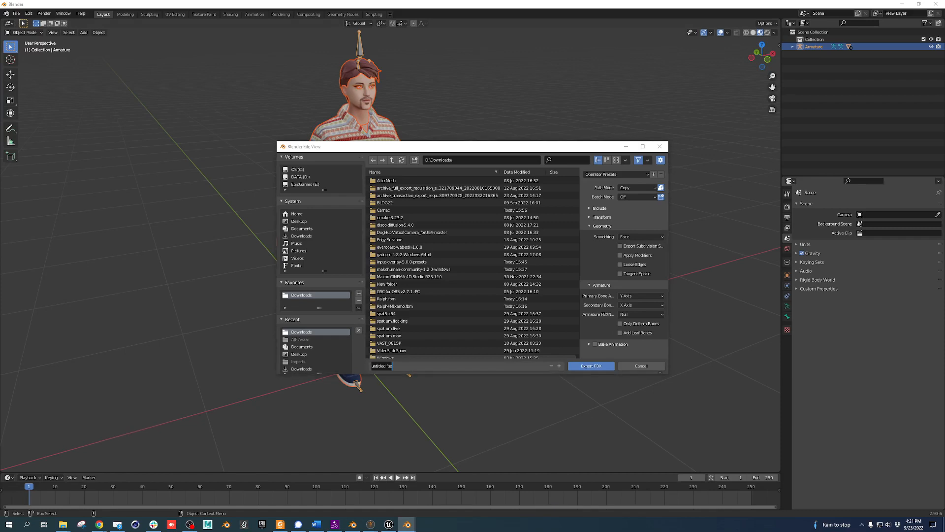
# Delete the old Ralph4Mixamo.fbx and Ralph.fbx files from Downloads
pyautogui.hotkey('alt', 'Tab')
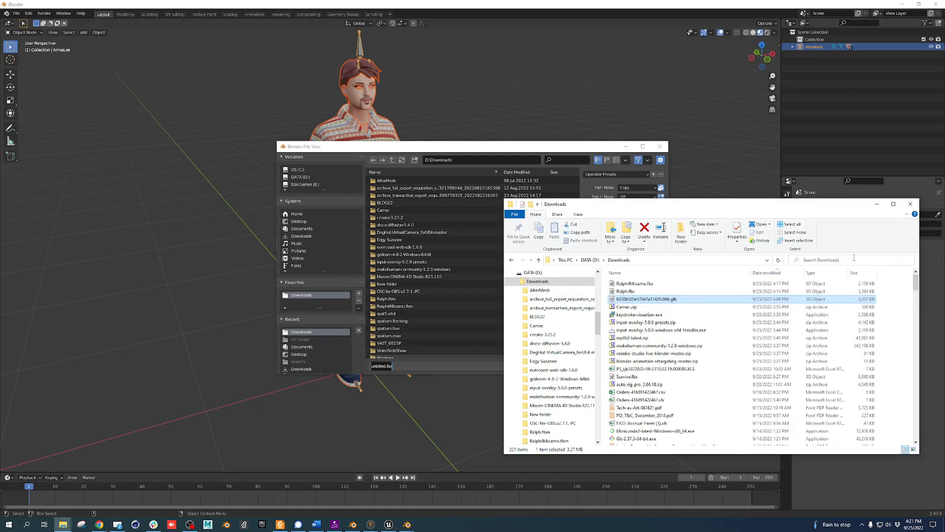
pyautogui.click(636, 284)
pyautogui.keyDown('ctrl'); pyautogui.click(634, 293); pyautogui.keyUp('ctrl')
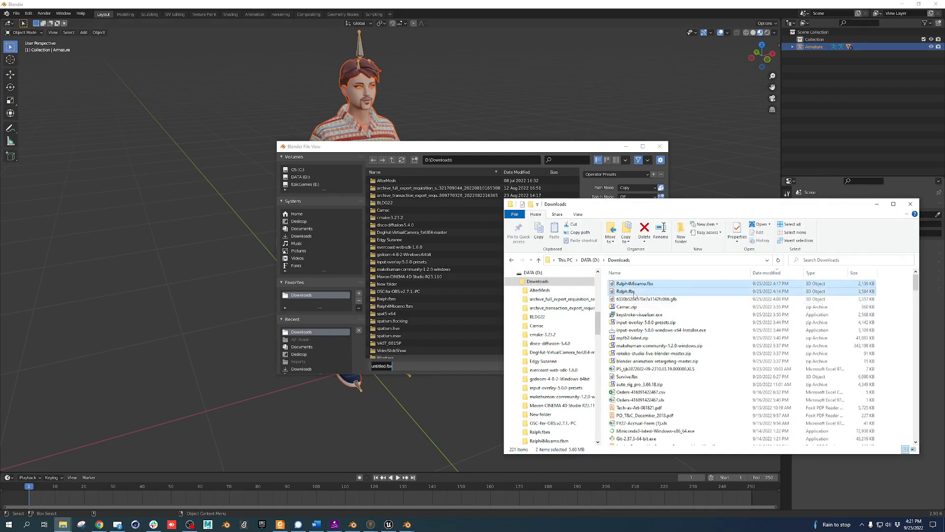
pyautogui.press('Delete')
# Name the export 'Ralph4Mixamo' and export the FBX
pyautogui.hotkey('alt', 'Tab')
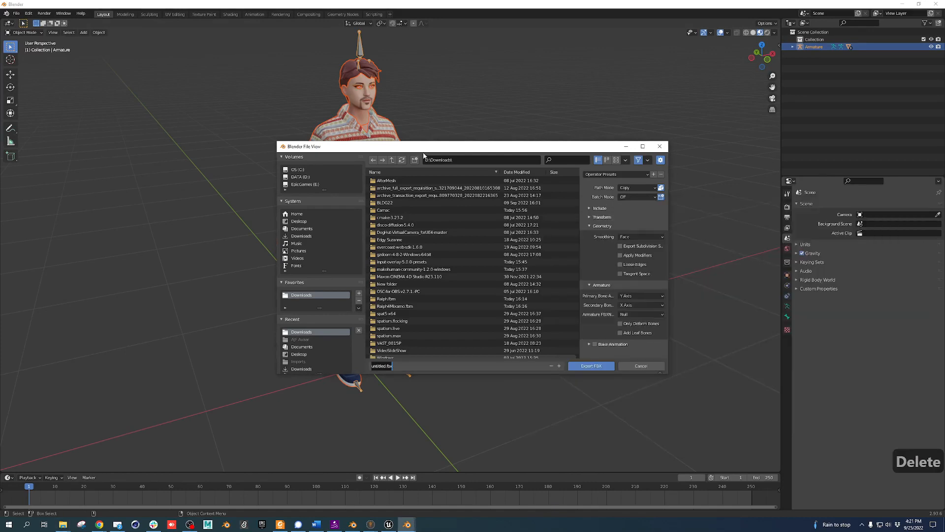
pyautogui.moveTo(417, 366); pyautogui.dragTo(369, 365)
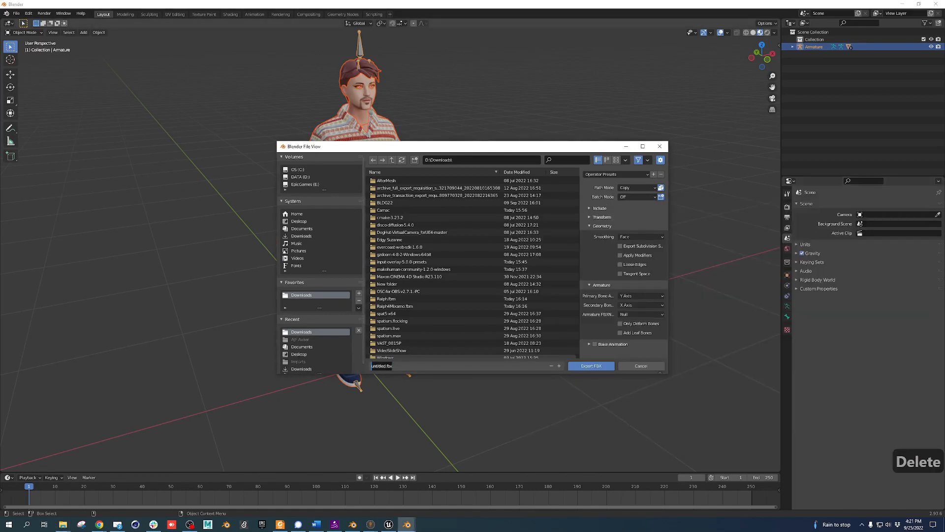
pyautogui.write('Ralph4Mixamo')
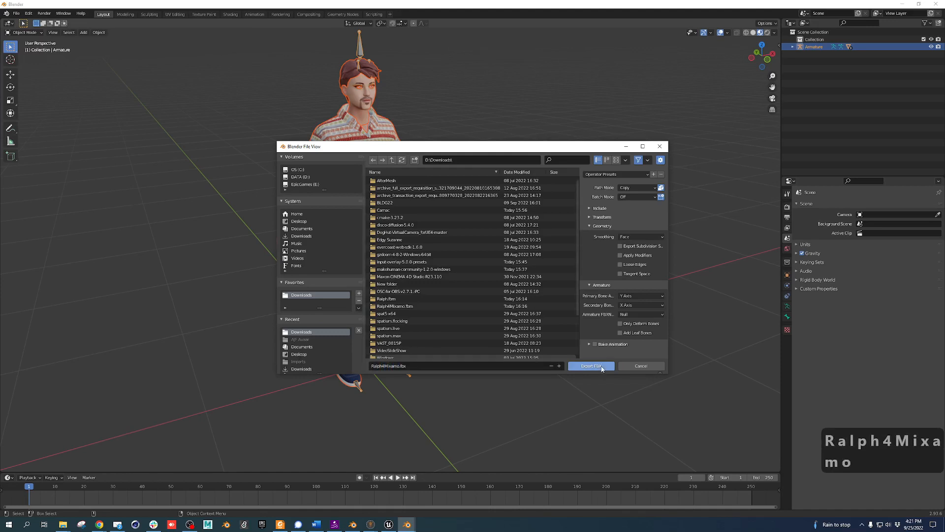
pyautogui.click(601, 366)
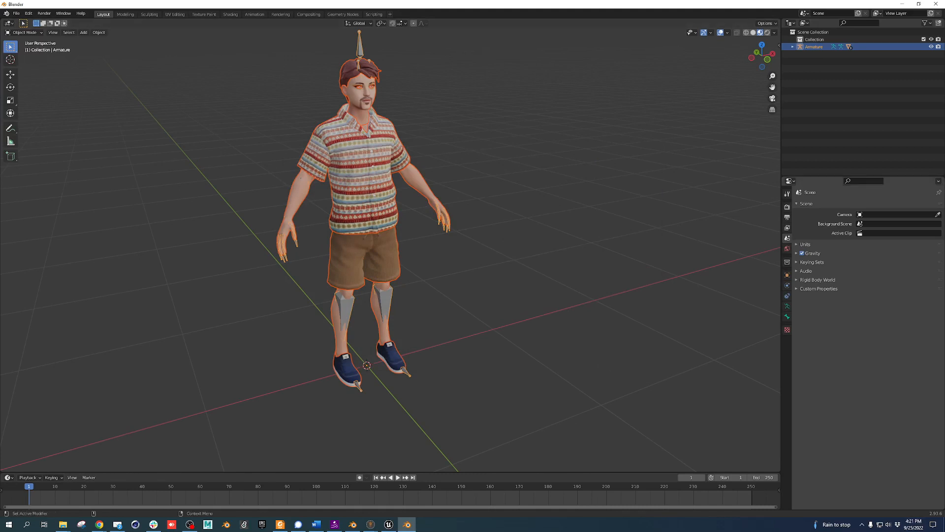
pyautogui.hotkey('alt', 'Tab')
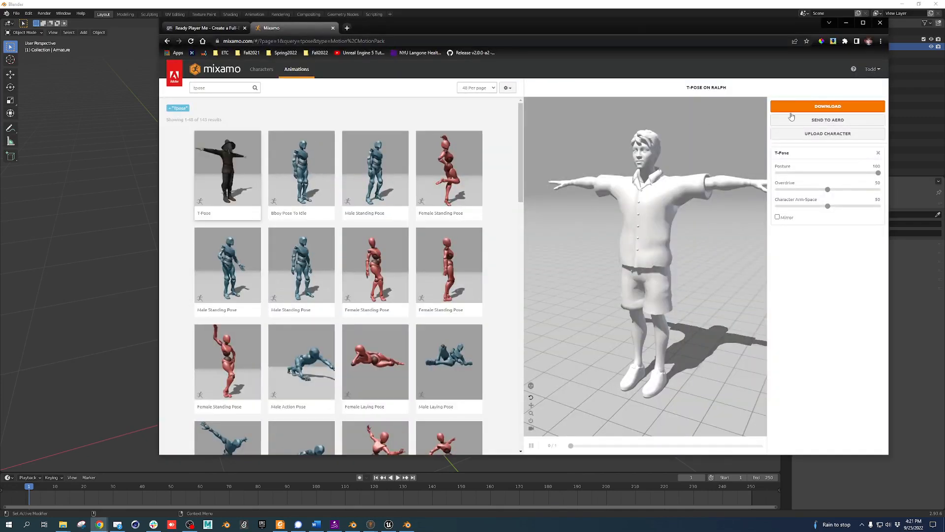
# Open Mixamo's Upload Character dialog and a fresh Explorer window on Downloads
pyautogui.click(814, 134)
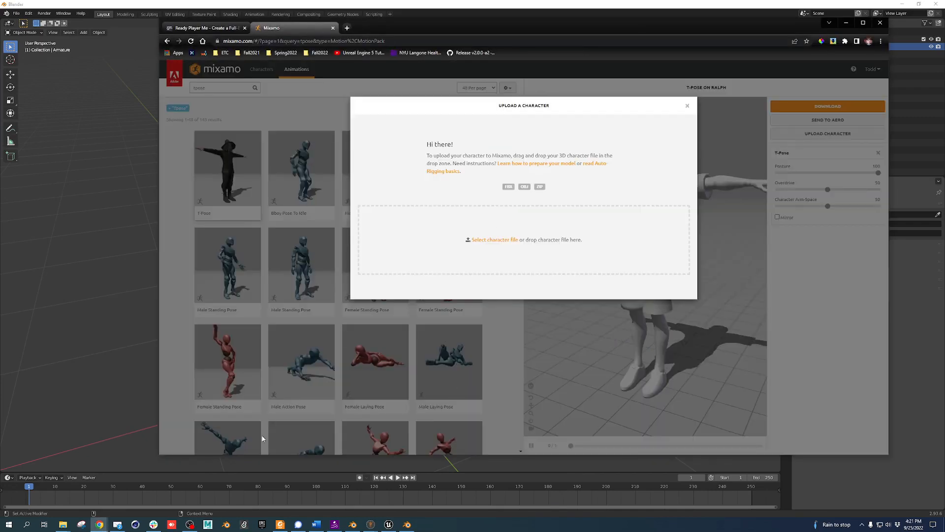
pyautogui.click(62, 524)
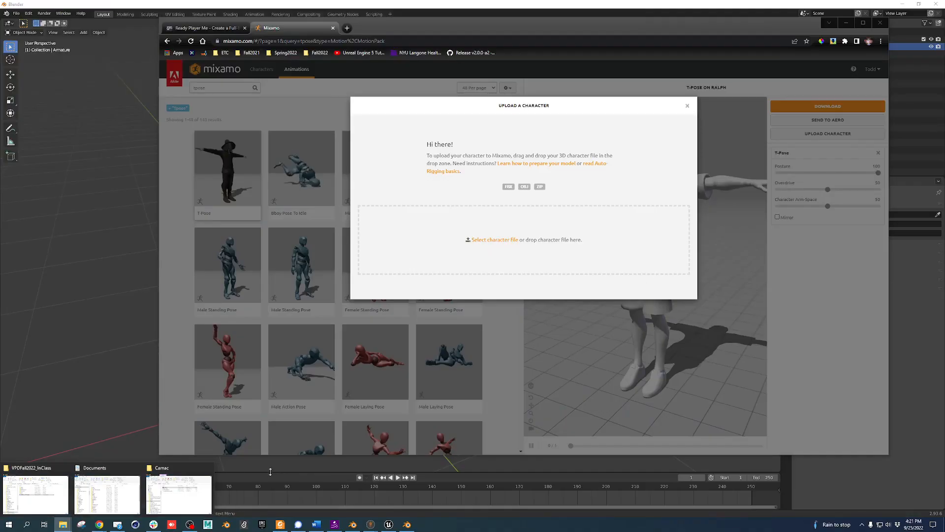
pyautogui.click(279, 468)
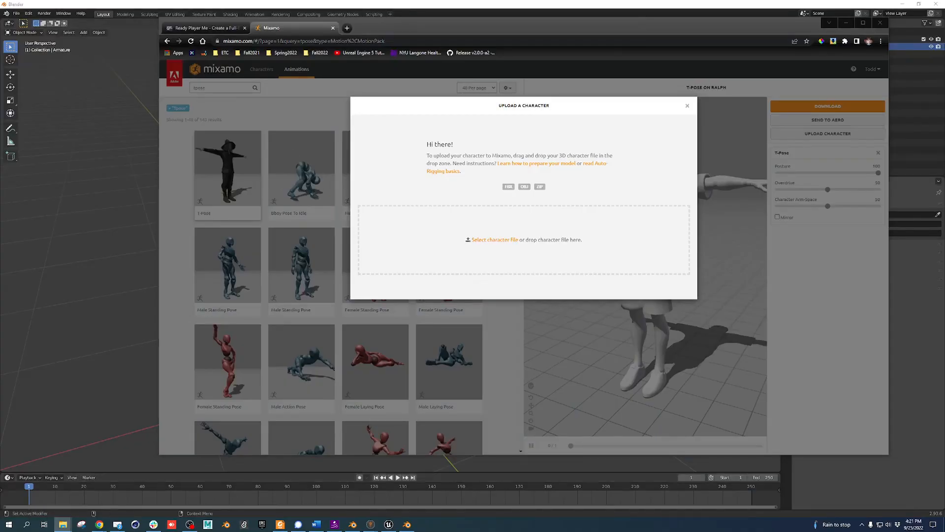
pyautogui.hotkey('ctrl', 'n')
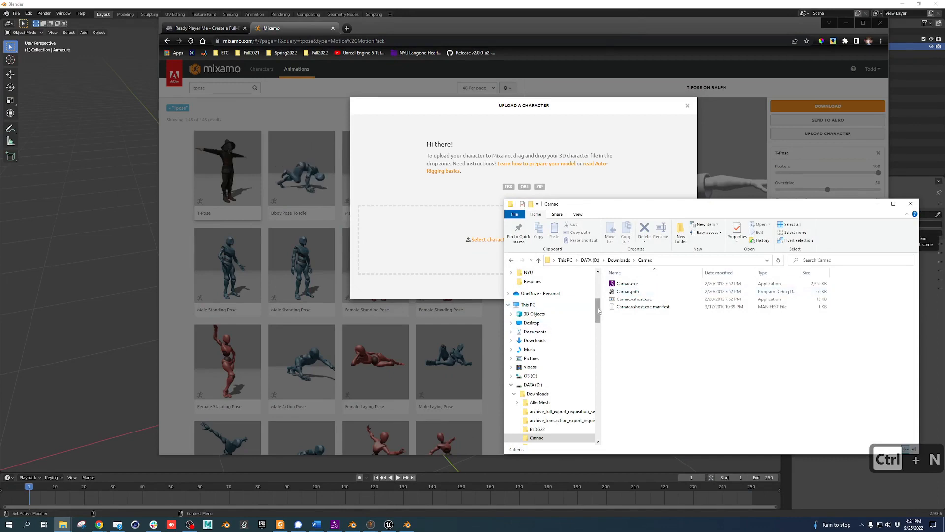
pyautogui.moveTo(599, 311); pyautogui.dragTo(599, 284)
pyautogui.click(550, 307)
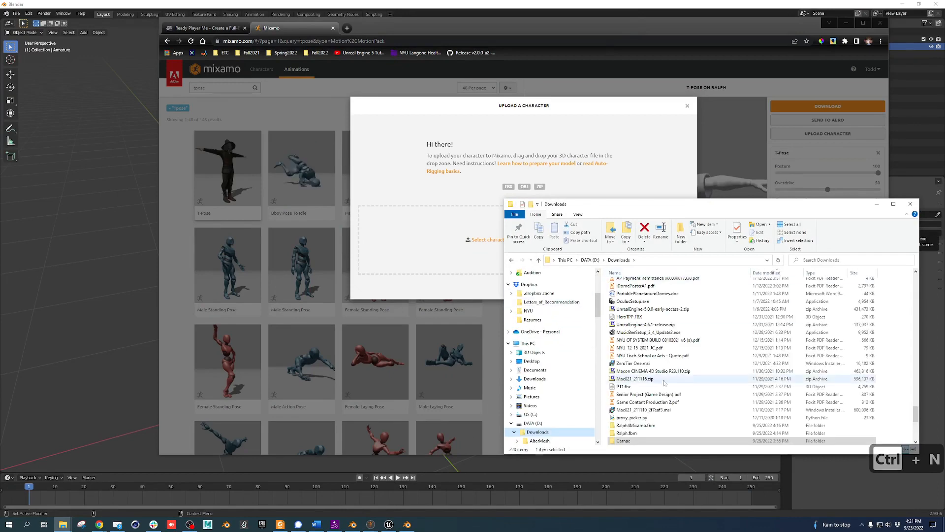
# Drag Ralph4Mixamo.fbx into Mixamo's drop zone and let it process
pyautogui.scroll(10, 739, 374)
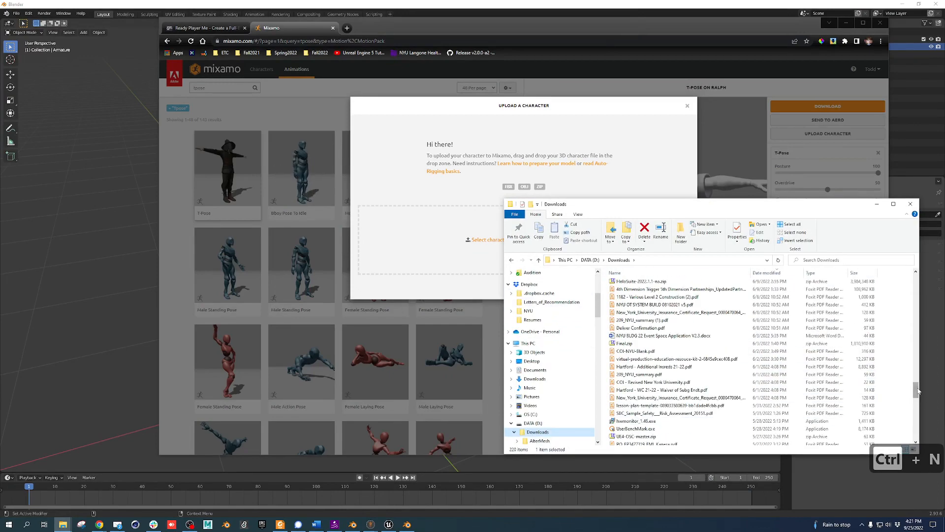
pyautogui.moveTo(917, 391); pyautogui.dragTo(924, 276)
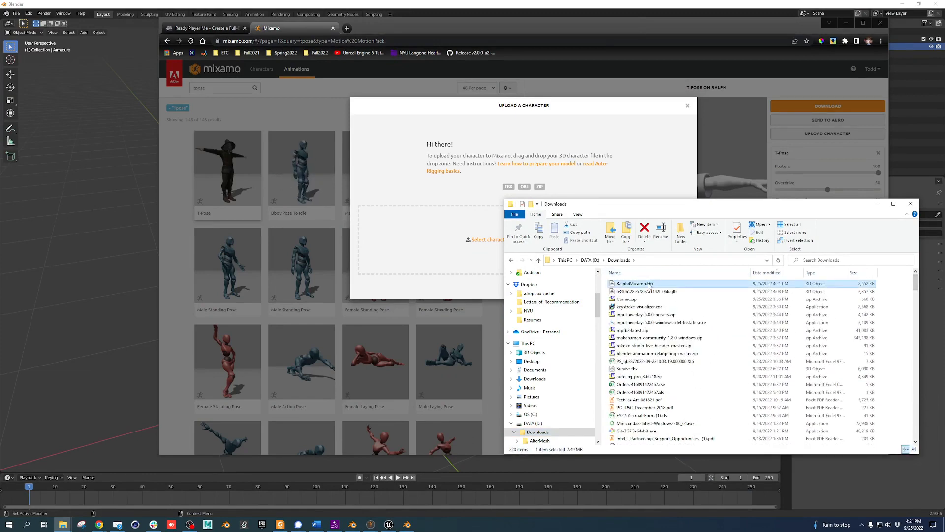
pyautogui.moveTo(635, 284); pyautogui.dragTo(389, 254)
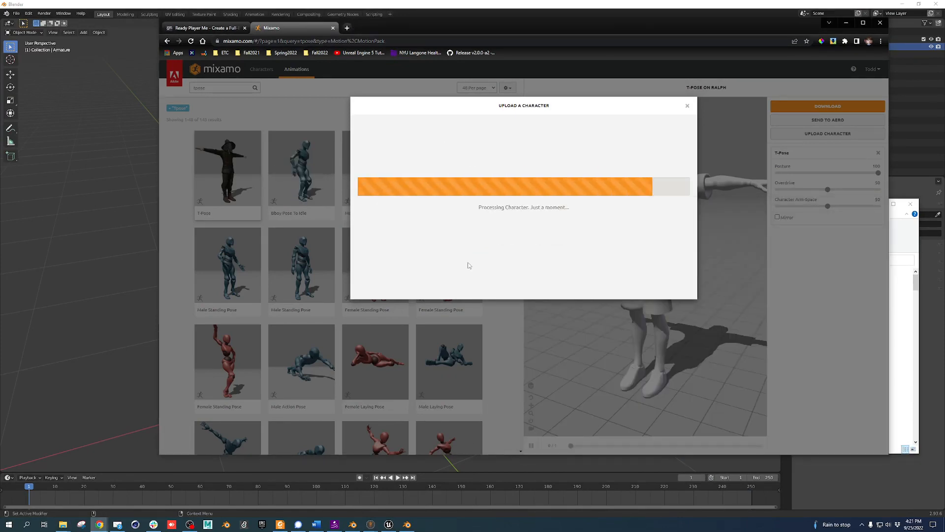
pyautogui.hotkey('alt', 'Tab')
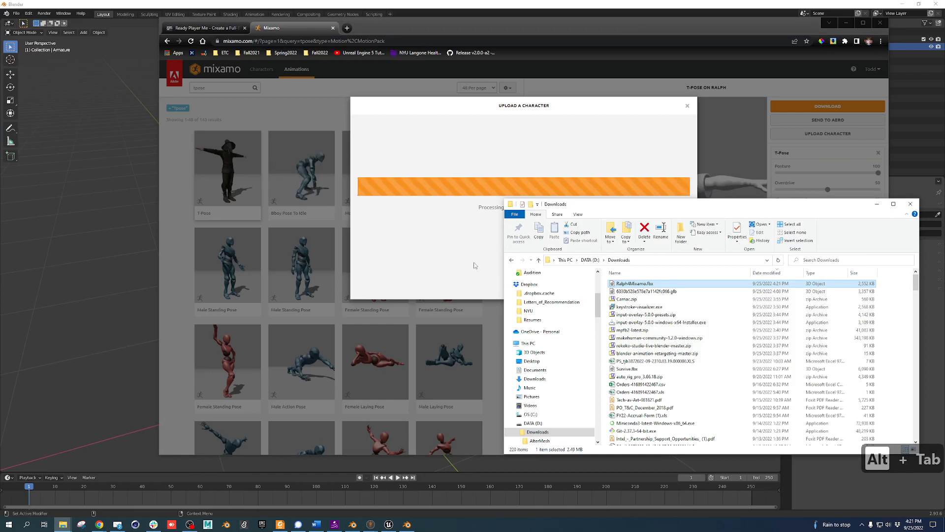
pyautogui.click(455, 245)
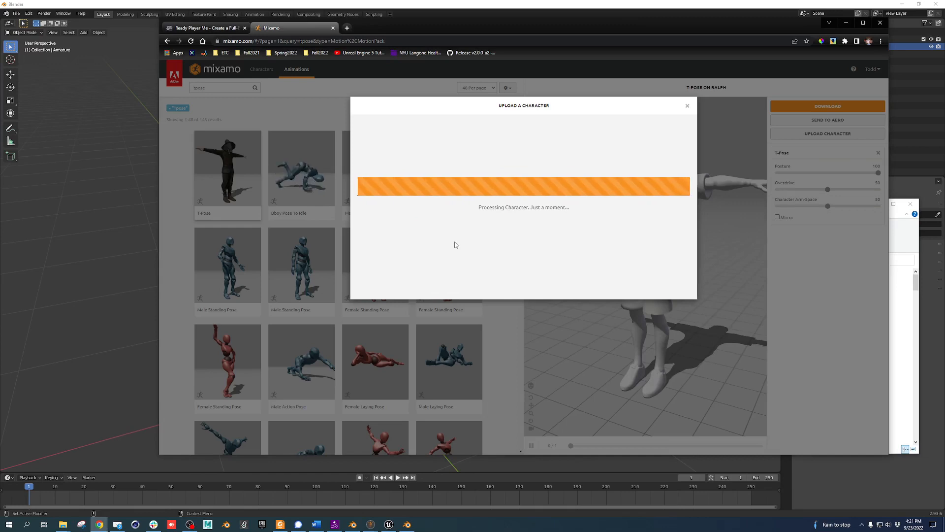
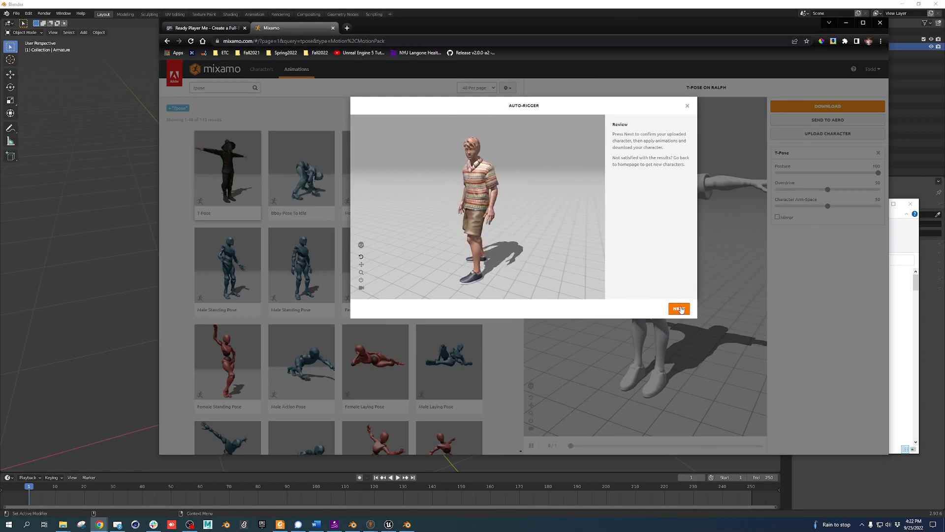
# Finish Mixamo auto-rigging and download the T-Pose as FBX Binary with skin
pyautogui.click(679, 309)
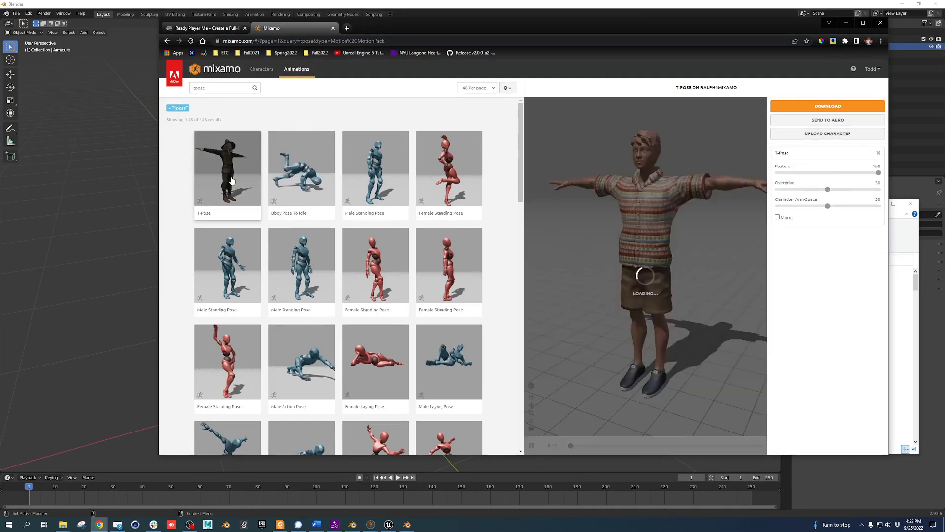
pyautogui.click(858, 109)
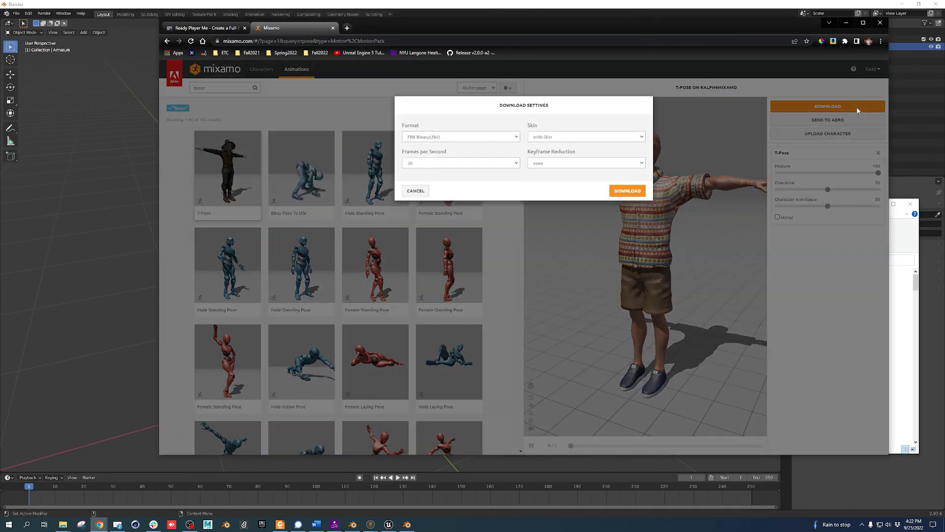
pyautogui.click(633, 192)
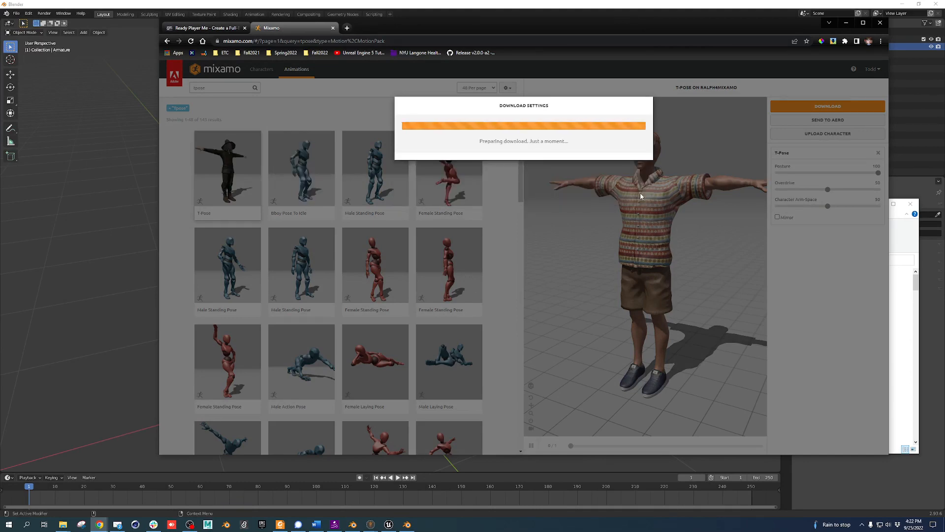
pyautogui.click(900, 337)
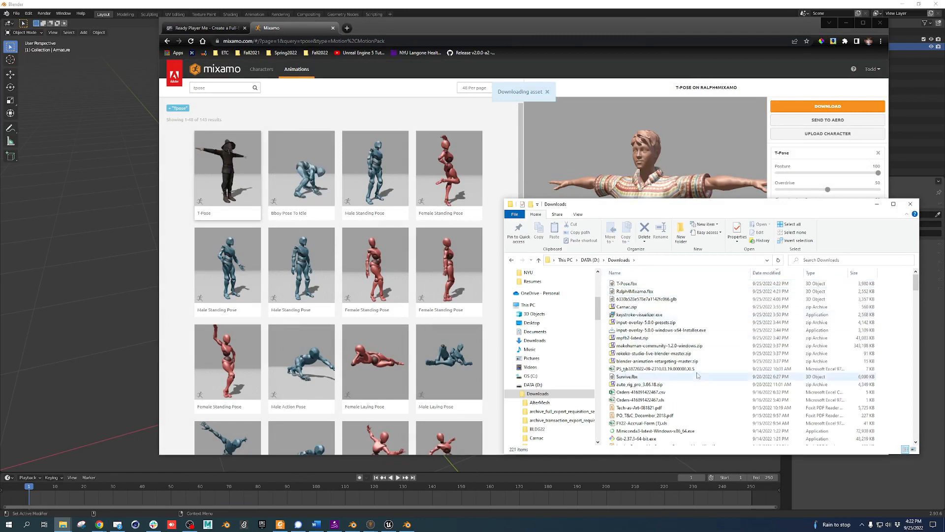
# Rename the downloaded T-Pose.fbx to Ralph.fbx and return to the Unreal Editor
pyautogui.click(626, 283)
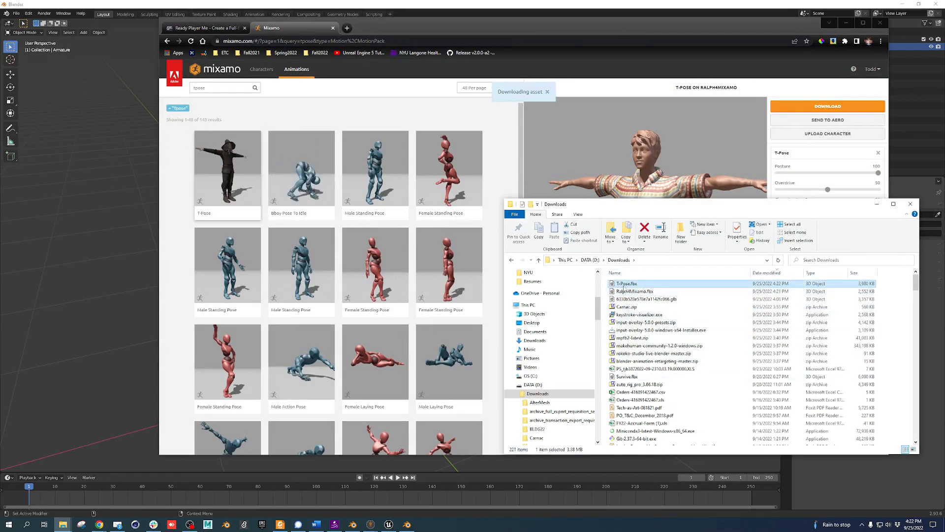
pyautogui.write('Ralph')
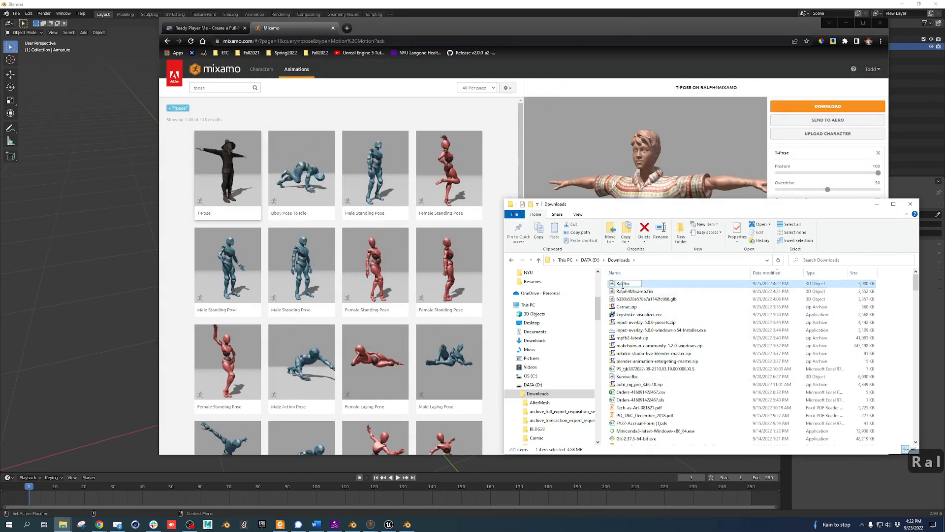
pyautogui.press('Return')
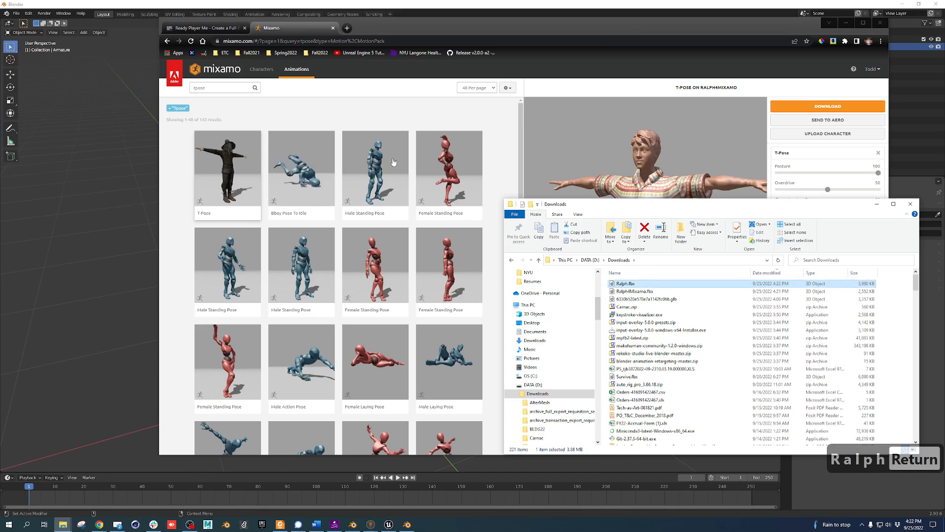
pyautogui.click(388, 524)
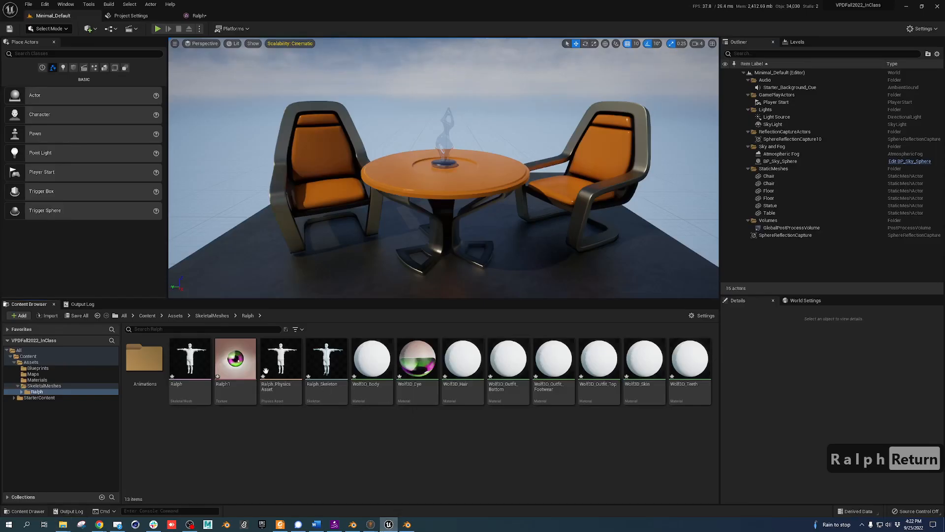
# Force-delete all twelve old Ralph assets from the Content Browser
pyautogui.click(187, 361)
pyautogui.keyDown('shift'); pyautogui.click(677, 371); pyautogui.keyUp('shift')
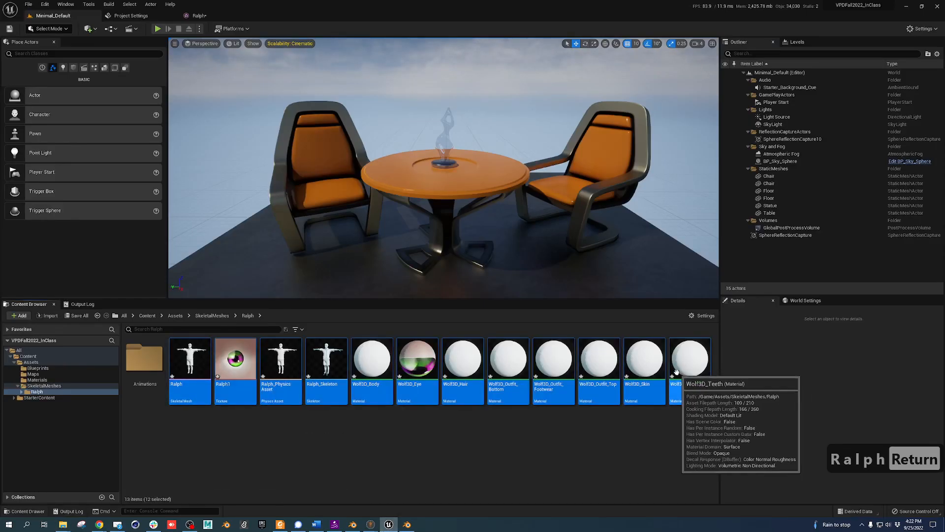
pyautogui.press('Delete')
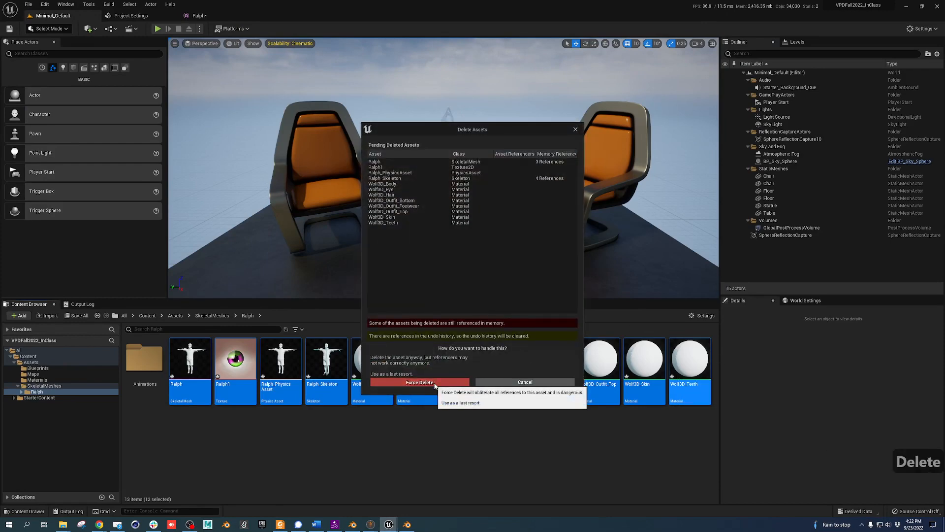
pyautogui.click(419, 383)
# Import Ralph.fbx from Downloads into the Ralph folder using Import All
pyautogui.hotkey('alt', 'Tab')
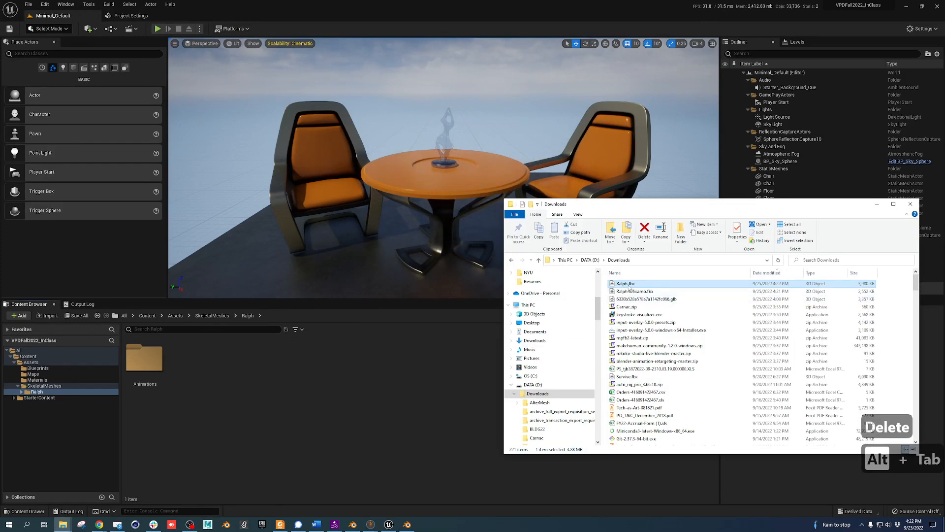
pyautogui.moveTo(314, 380); pyautogui.dragTo(314, 377)
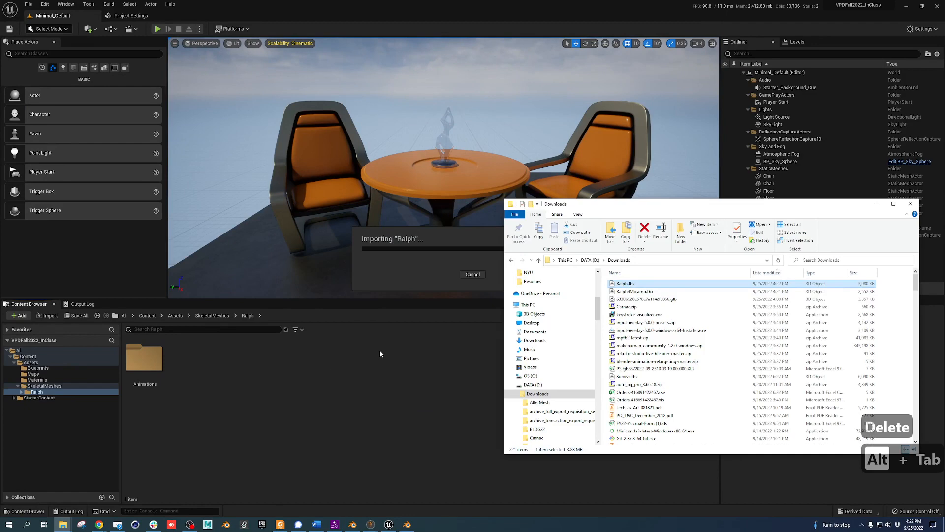
pyautogui.click(468, 130)
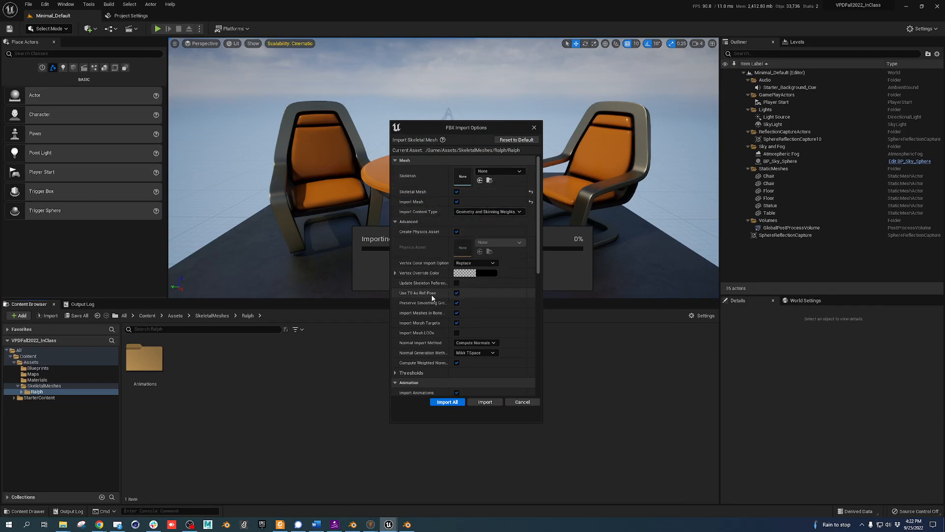
pyautogui.click(449, 402)
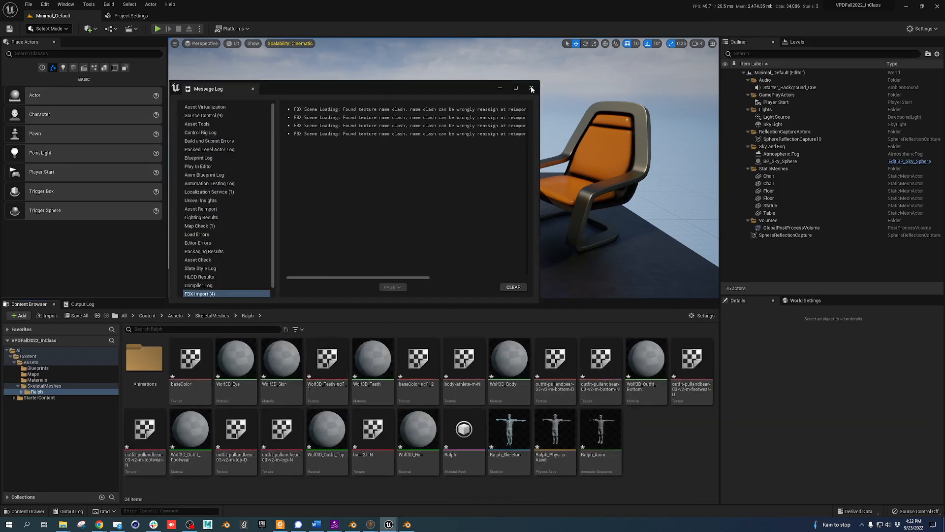
# Close the import Message Log and open the Ralph skeletal mesh in its editor
pyautogui.click(531, 89)
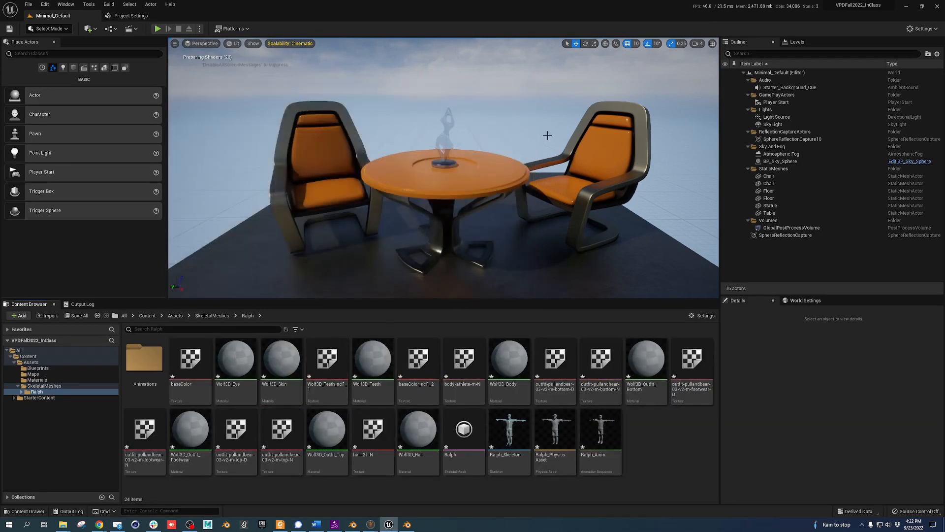
pyautogui.click(425, 387)
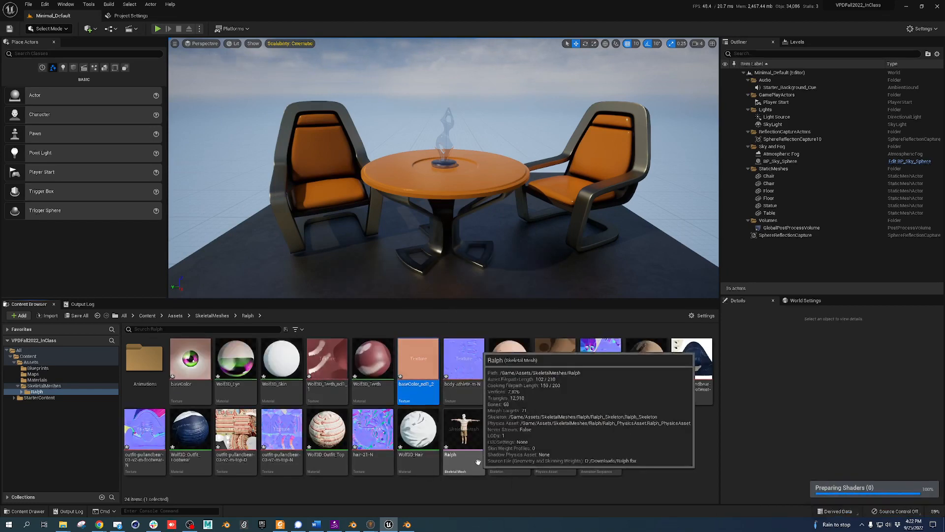
pyautogui.doubleClick(478, 462)
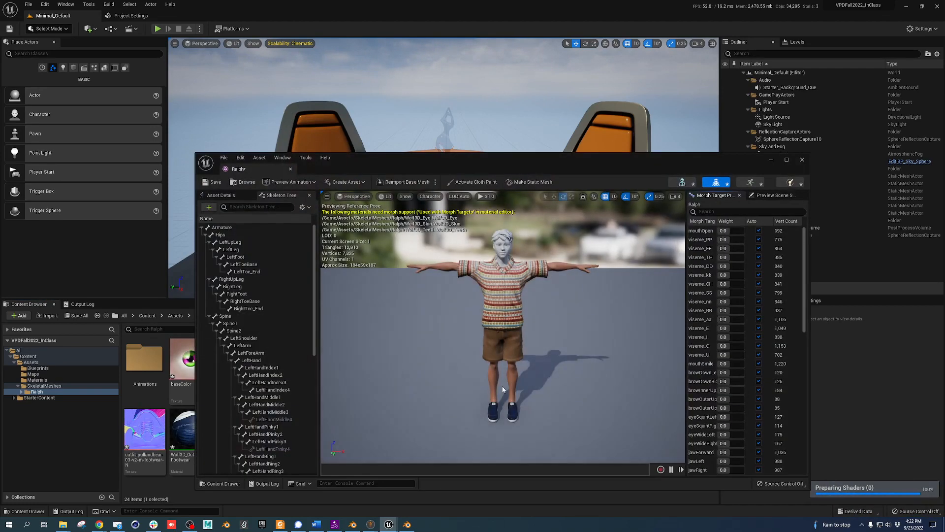
pyautogui.keyDown('alt'); pyautogui.moveTo(577, 372); pyautogui.dragTo(581, 350); pyautogui.keyUp('alt')
pyautogui.scroll(5, 531, 246)
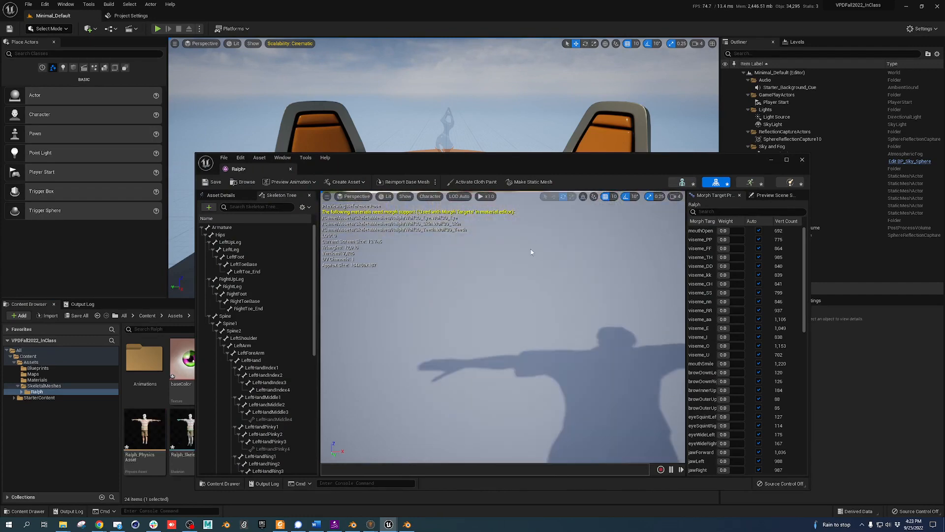
pyautogui.scroll(-4, 527, 263)
pyautogui.keyDown('alt'); pyautogui.moveTo(522, 267); pyautogui.dragTo(518, 341, button='middle'); pyautogui.keyUp('alt')
pyautogui.scroll(5, 476, 269)
pyautogui.scroll(-3, 475, 269)
pyautogui.scroll(-2, 473, 270)
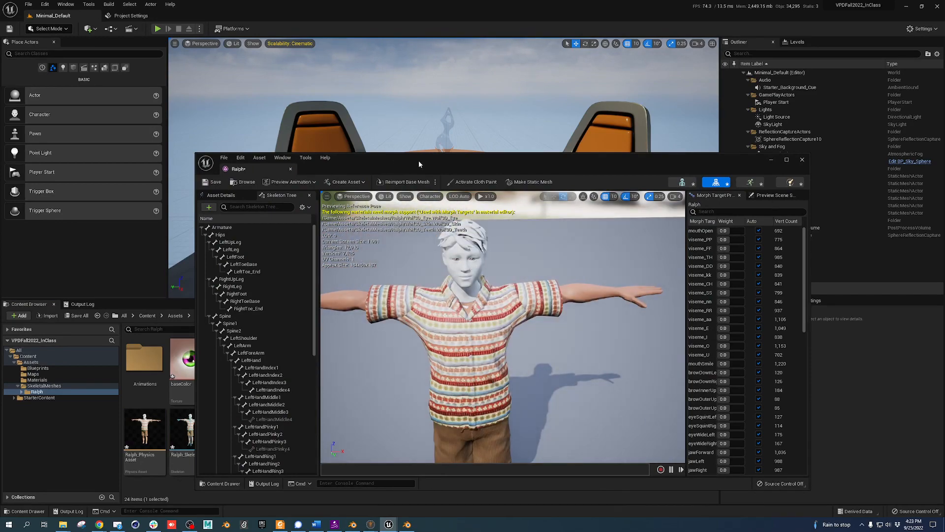
# Dock the Ralph editor as a tab, test and reset mouthOpen, then show the material slots
pyautogui.moveTo(418, 161); pyautogui.dragTo(380, 81)
pyautogui.click(747, 79)
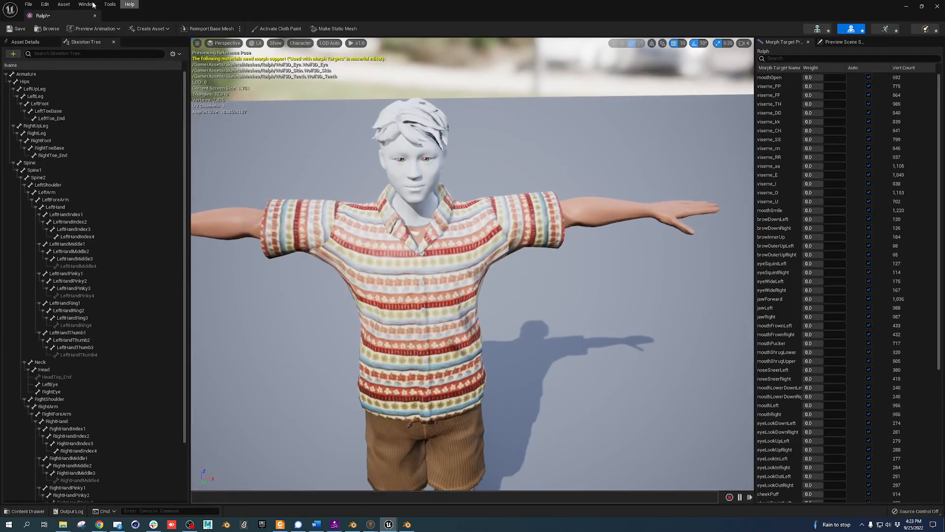
pyautogui.moveTo(71, 14); pyautogui.dragTo(216, 15)
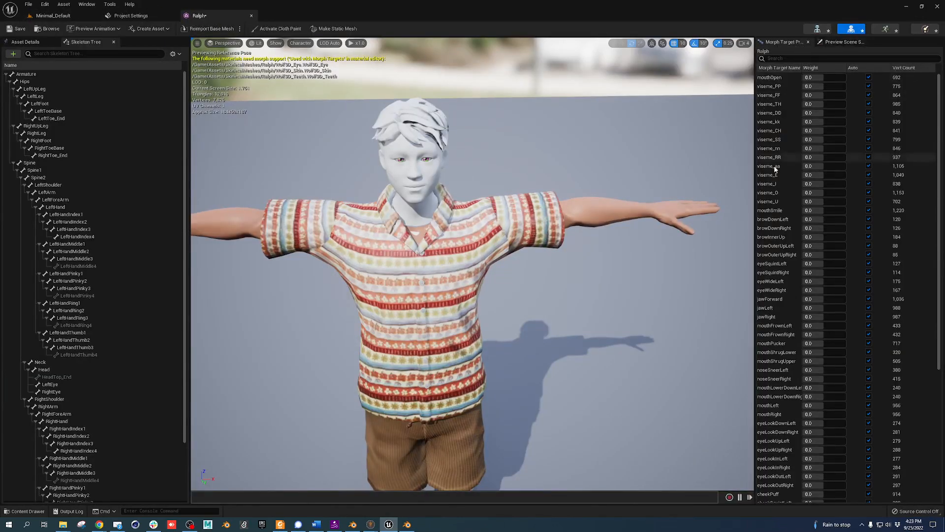
pyautogui.moveTo(820, 78); pyautogui.dragTo(826, 77)
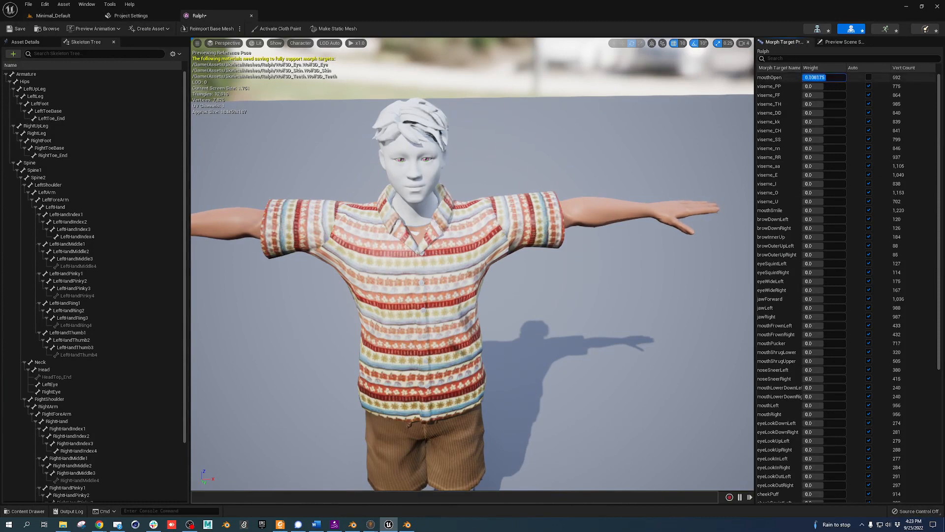
pyautogui.click(869, 77)
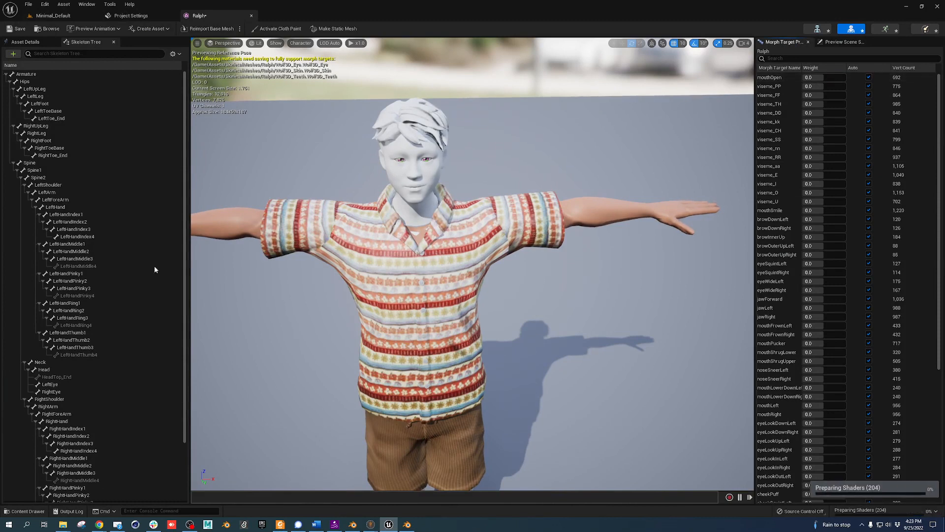
pyautogui.click(42, 42)
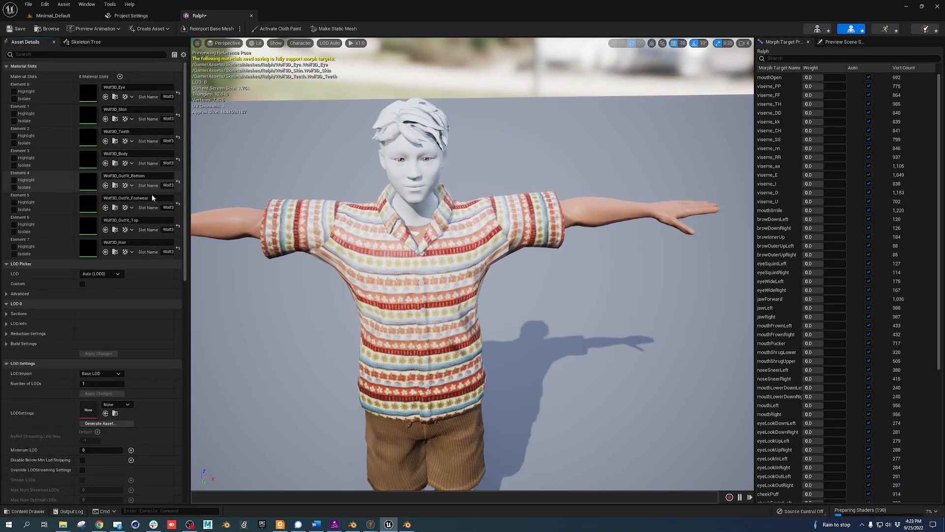
# Set the Wolf3D_Hair material's Param colour to orange, save it, and return to Ralph
pyautogui.doubleClick(86, 253)
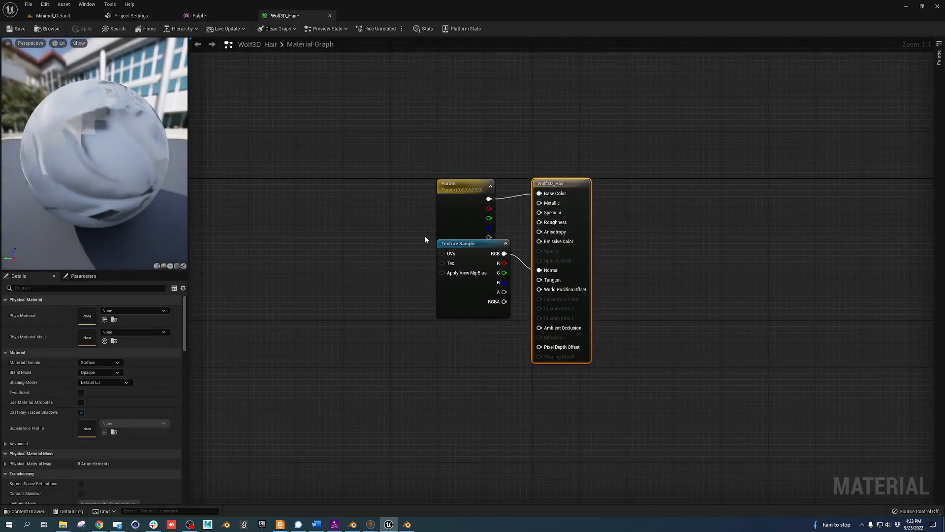
pyautogui.click(445, 292)
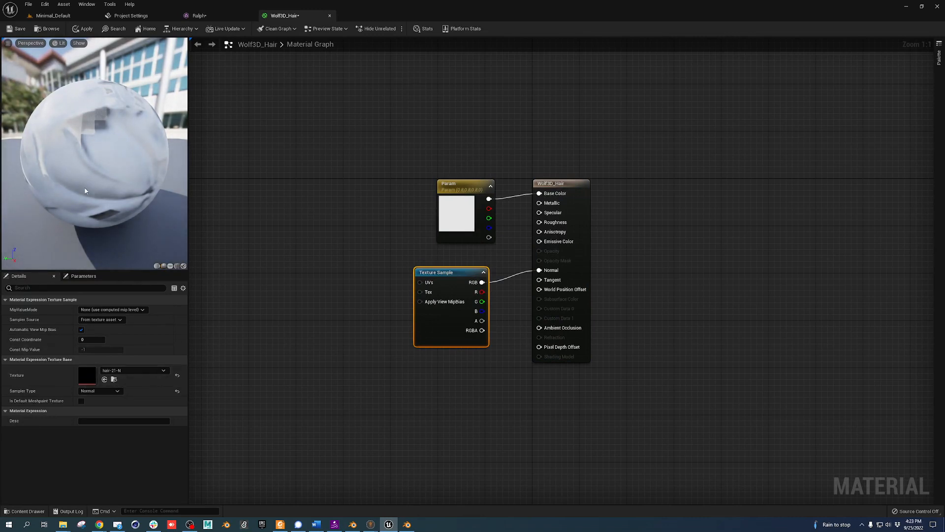
pyautogui.moveTo(88, 179); pyautogui.dragTo(268, 244)
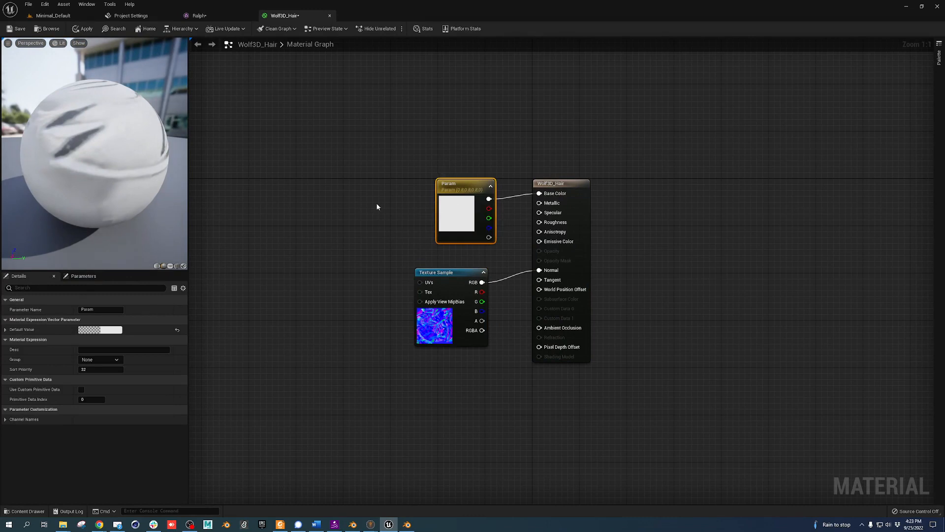
pyautogui.doubleClick(468, 215)
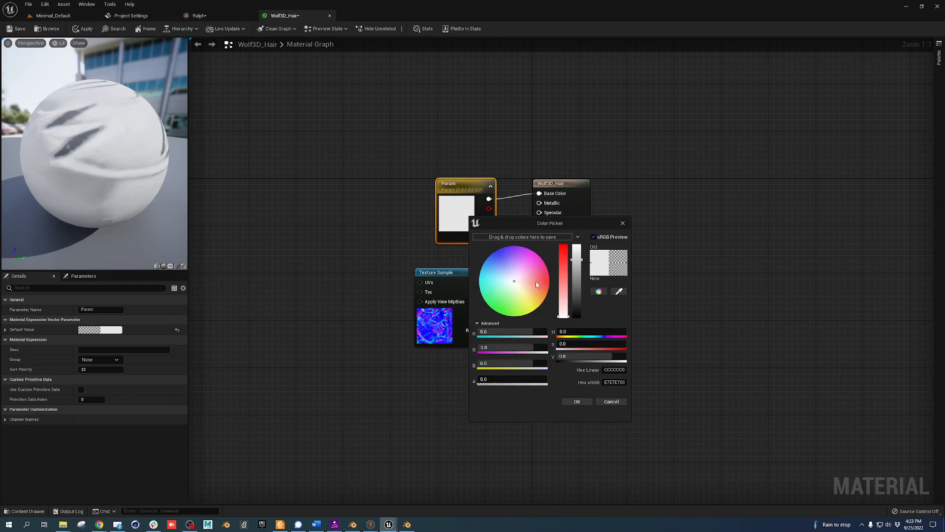
pyautogui.moveTo(535, 282)
pyautogui.mouseDown()
pyautogui.moveTo(526, 300)
pyautogui.moveTo(544, 302)
pyautogui.moveTo(546, 291)
pyautogui.mouseUp()
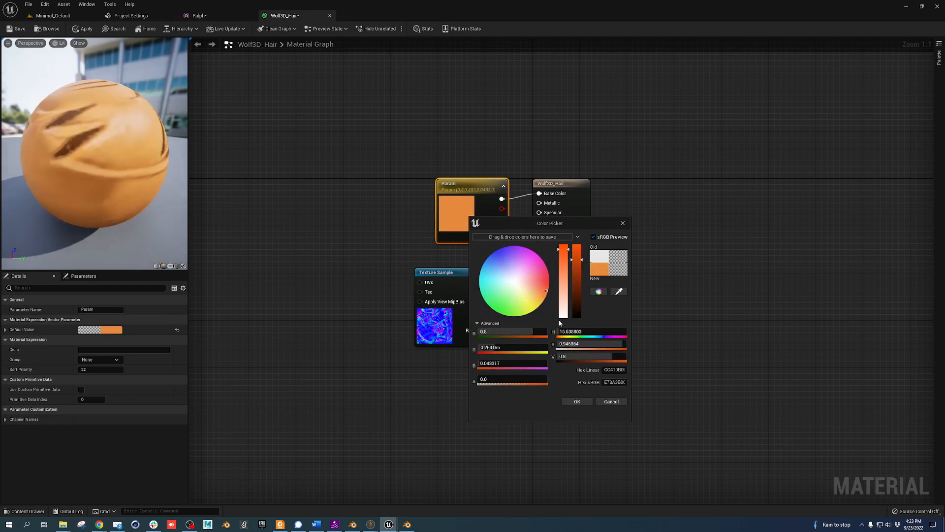
pyautogui.click(580, 400)
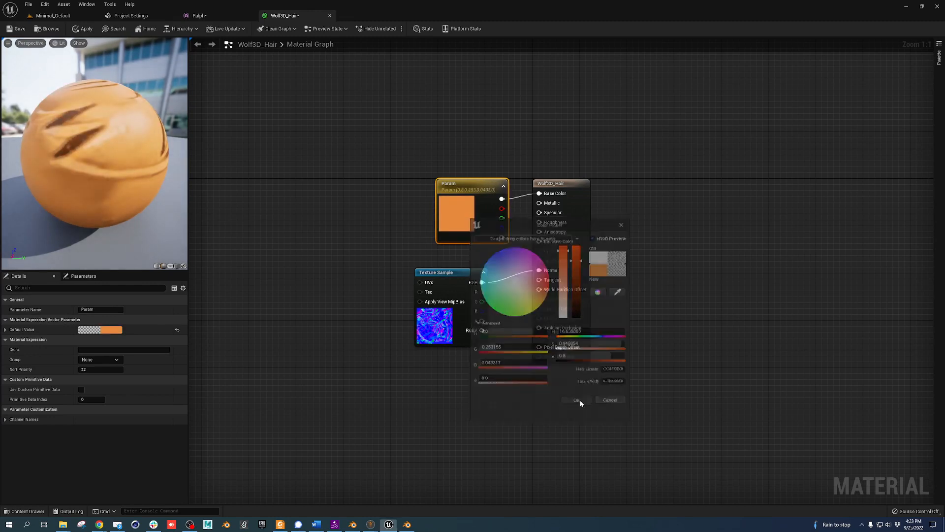
pyautogui.click(20, 30)
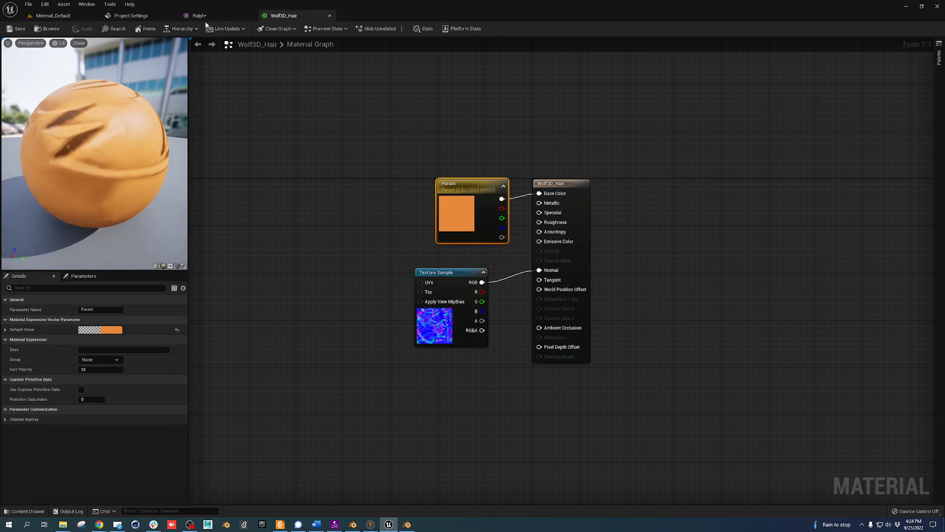
pyautogui.click(202, 16)
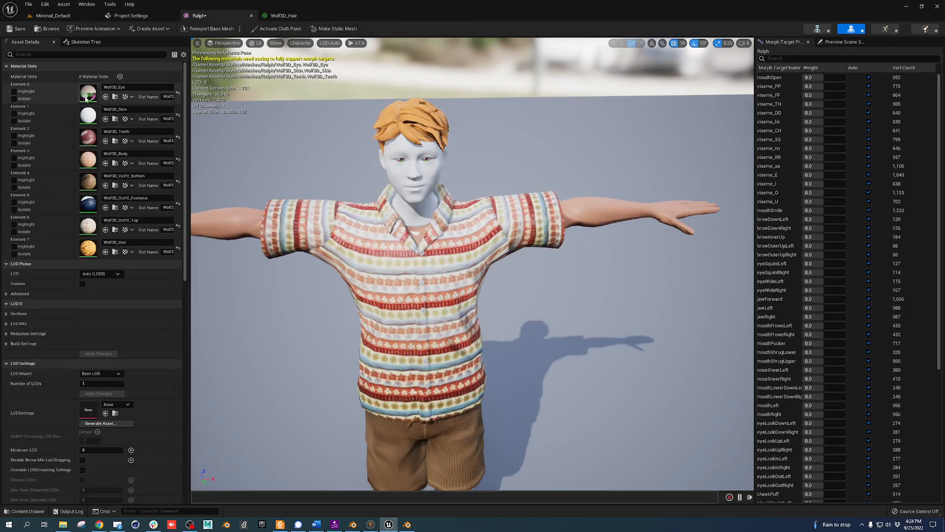
# Open the Wolf3D_Skin material in a floating editor and select the baseColor_ncl1_2 texture
pyautogui.click(14, 121)
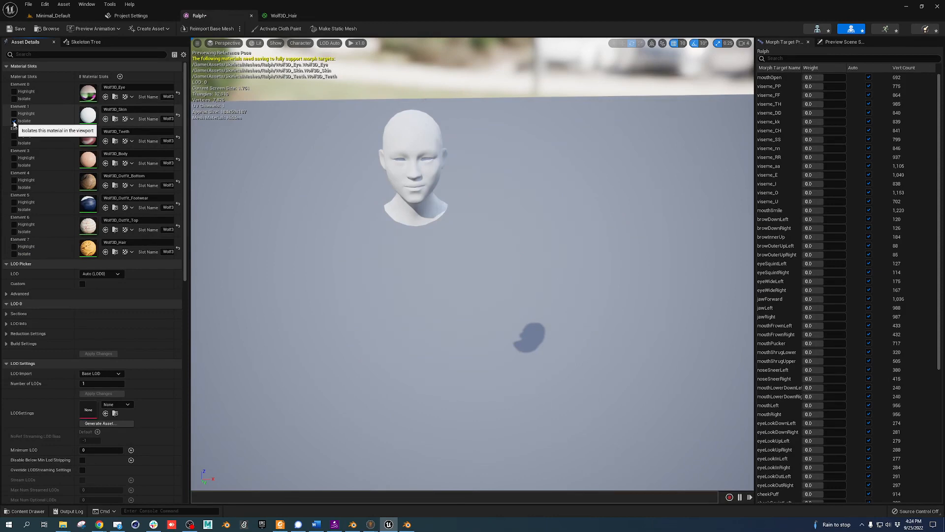
pyautogui.click(14, 121)
pyautogui.doubleClick(88, 115)
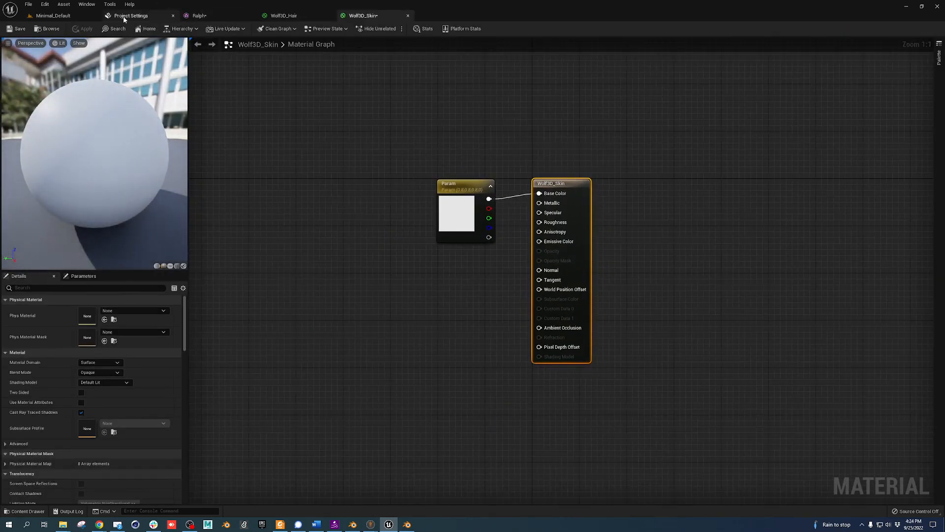
pyautogui.click(54, 15)
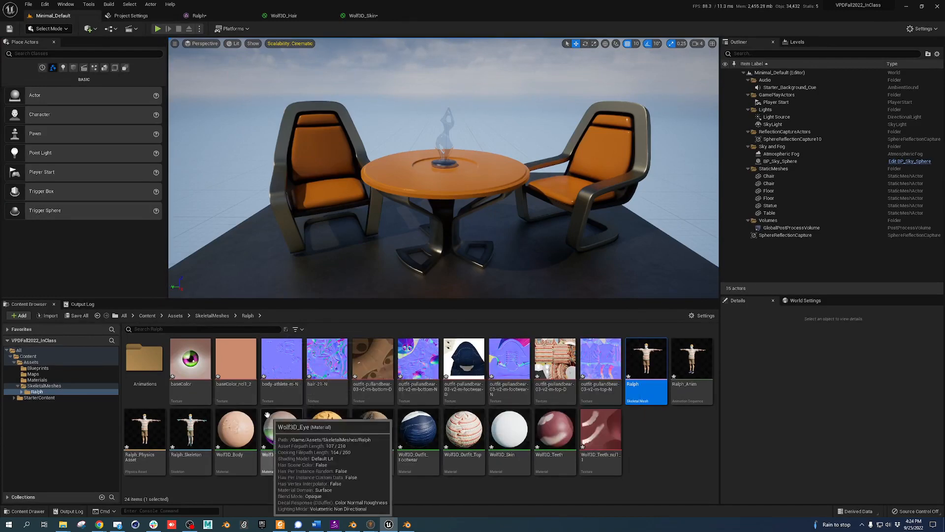
pyautogui.click(247, 393)
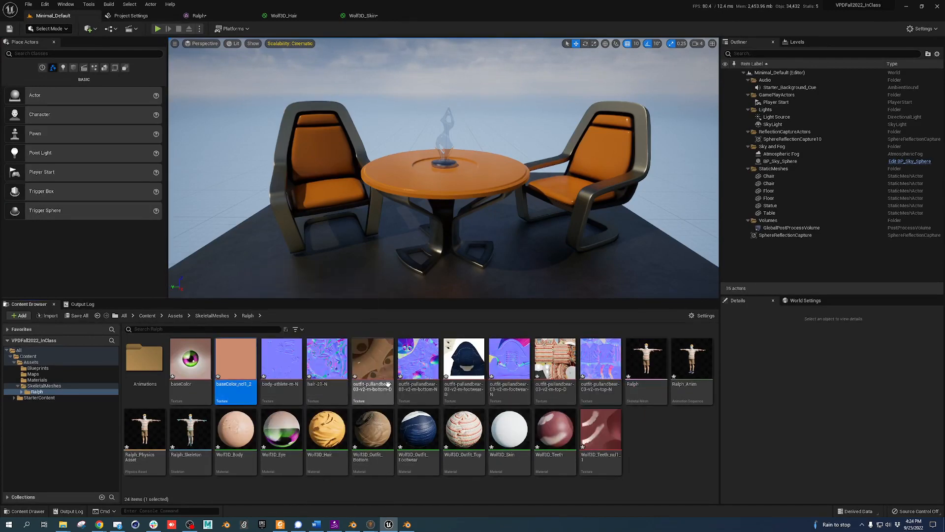
pyautogui.moveTo(382, 15); pyautogui.dragTo(453, 63)
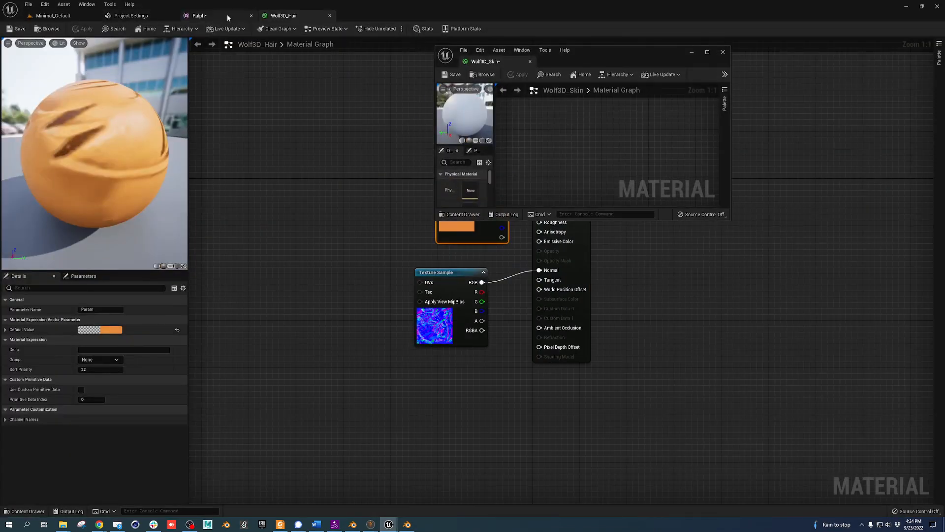
pyautogui.click(199, 15)
# Add baseColor_ncl1_2 to the skin graph, wire RGB into Base Color, and save
pyautogui.click(53, 15)
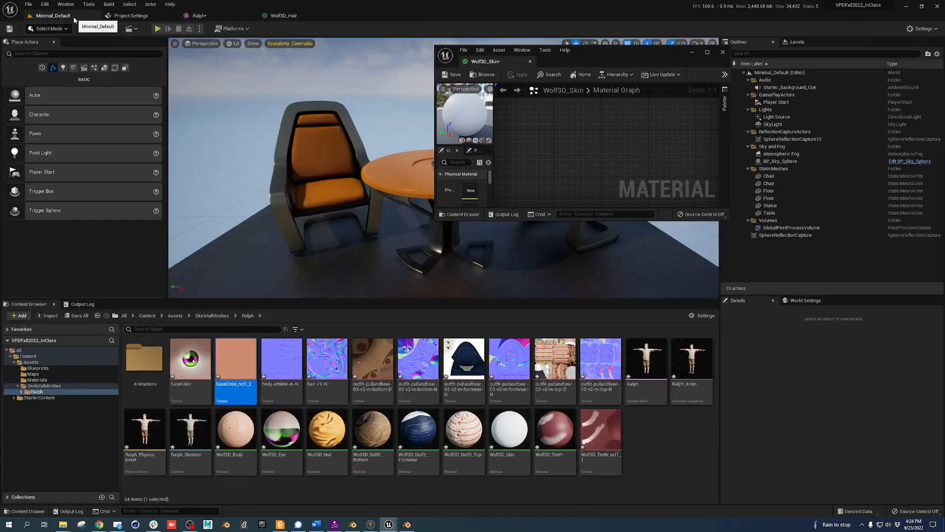
pyautogui.moveTo(236, 374); pyautogui.dragTo(572, 144)
pyautogui.moveTo(485, 58); pyautogui.dragTo(364, 15)
pyautogui.moveTo(334, 111); pyautogui.dragTo(540, 193)
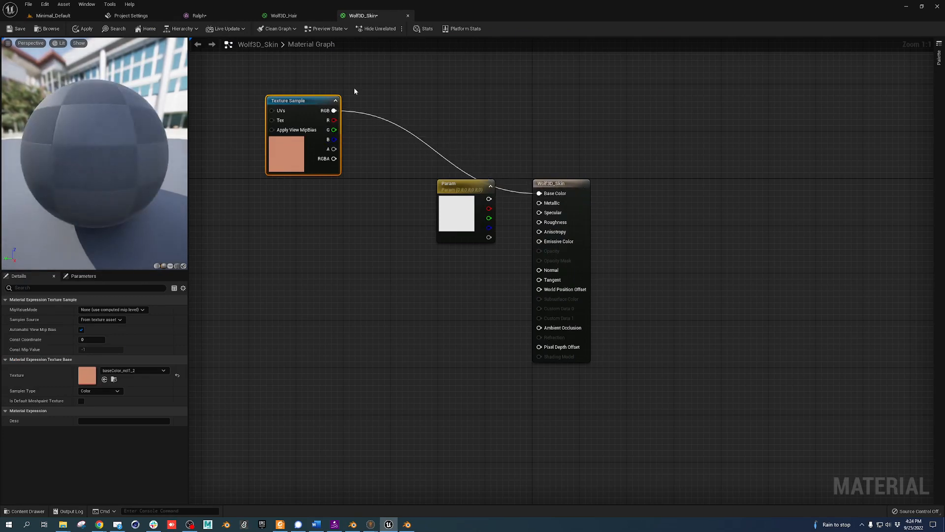
pyautogui.click(18, 28)
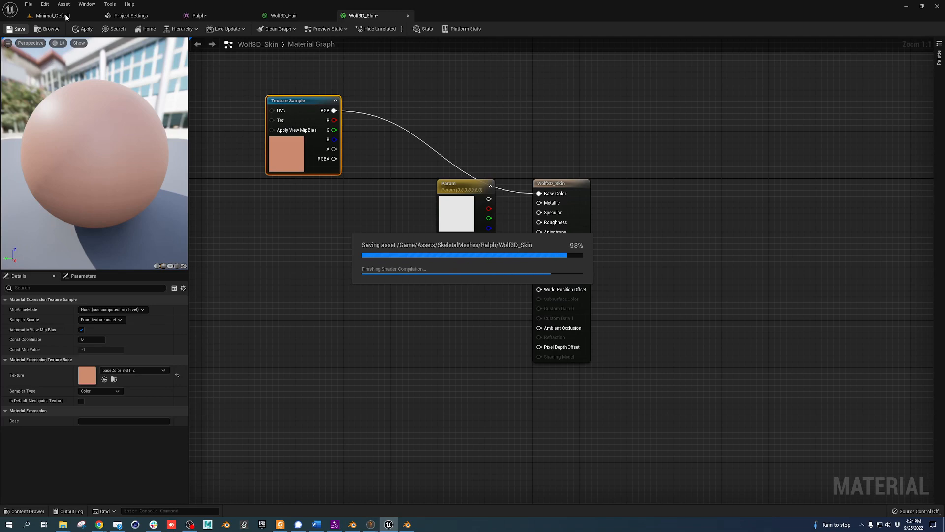
pyautogui.click(67, 17)
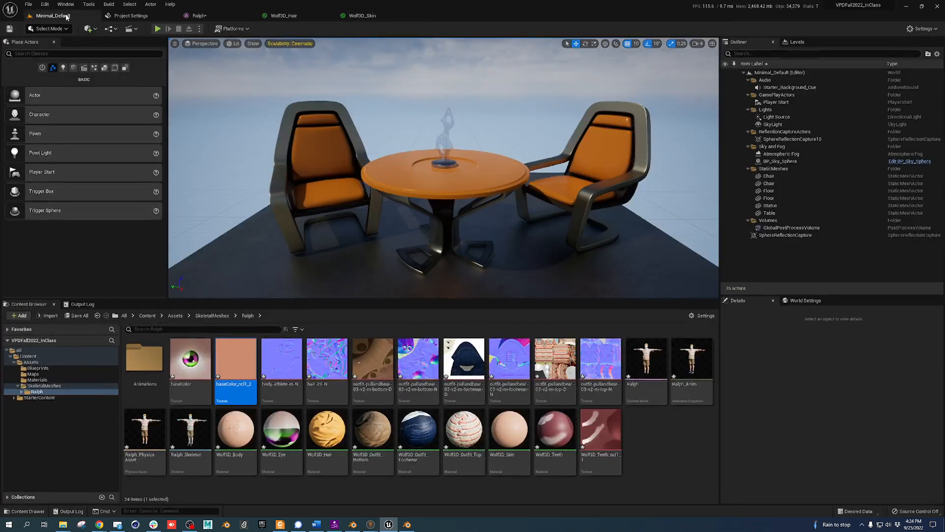
# Orbit Ralph in the mesh editor to check the new skin tones
pyautogui.click(200, 16)
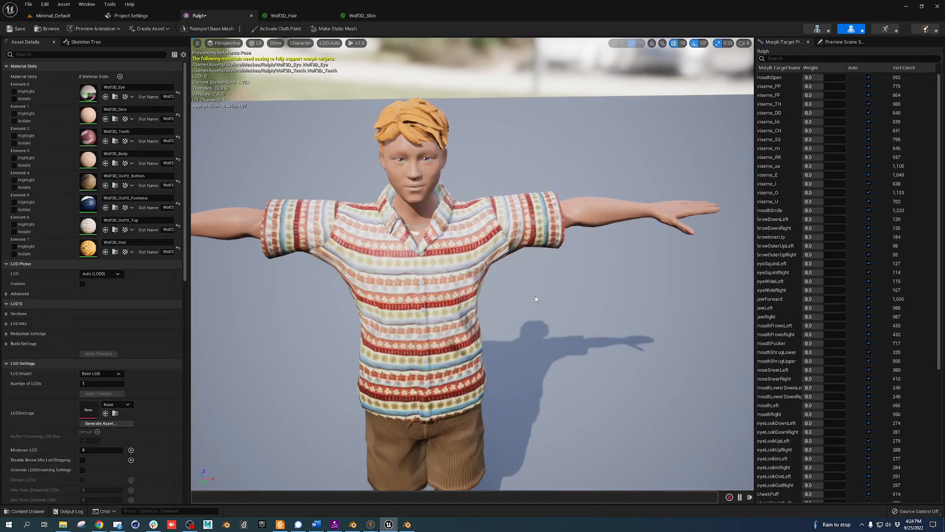
pyautogui.keyDown('alt'); pyautogui.moveTo(537, 300); pyautogui.dragTo(527, 281); pyautogui.keyUp('alt')
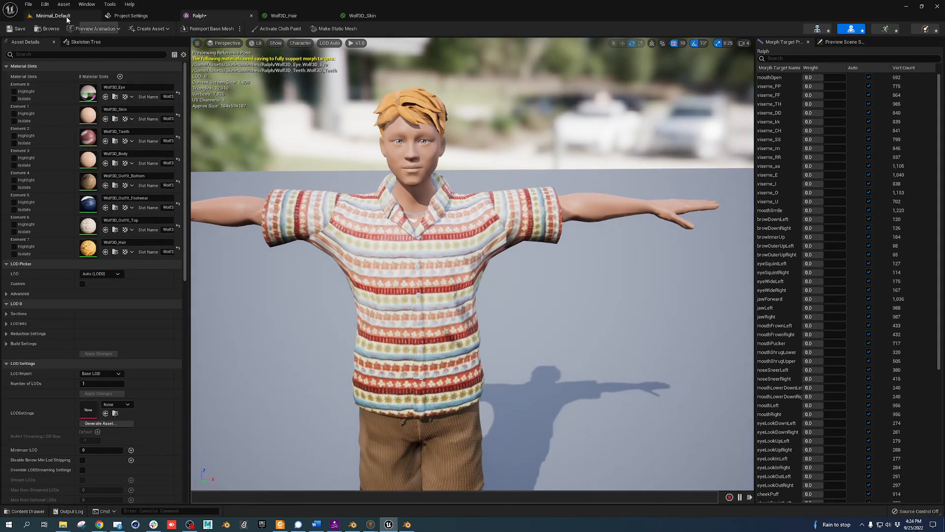
pyautogui.click(52, 15)
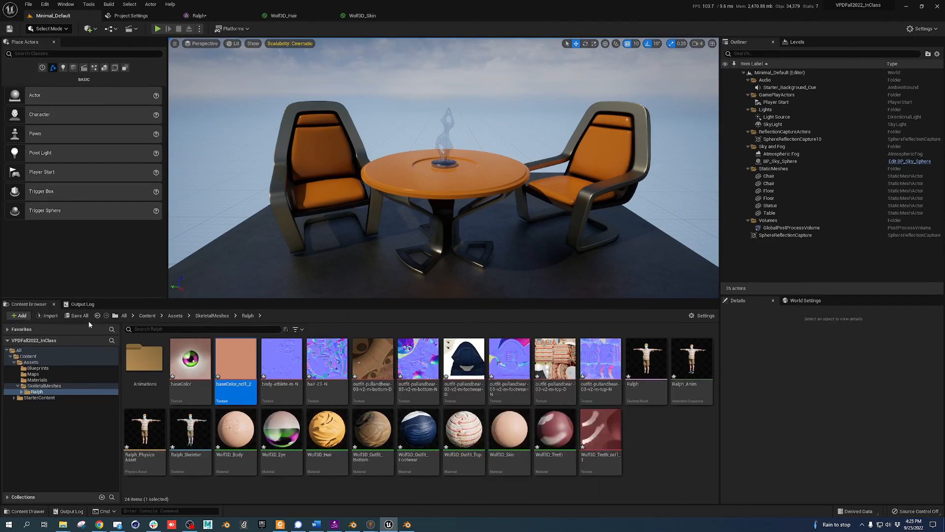
# Save all modified assets and bring the Mixamo page in Chrome forward
pyautogui.click(75, 316)
pyautogui.click(532, 348)
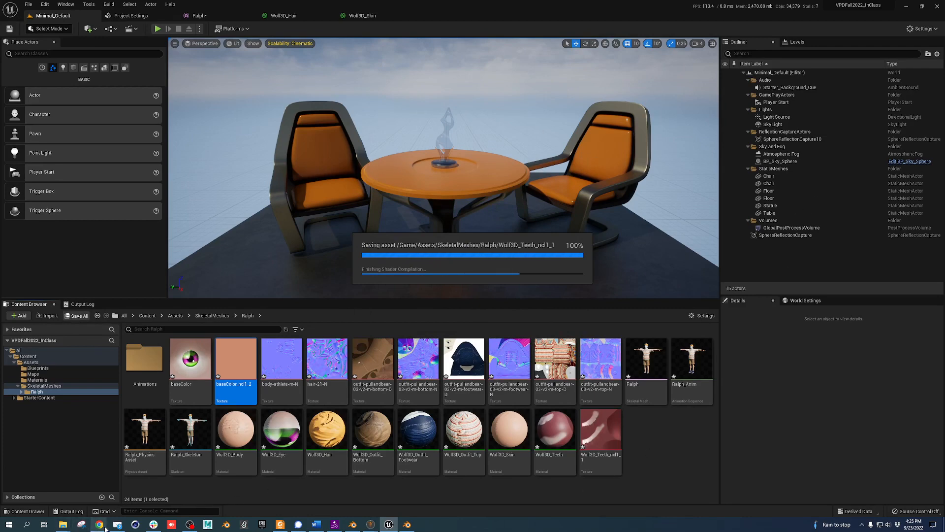
pyautogui.moveTo(105, 528)
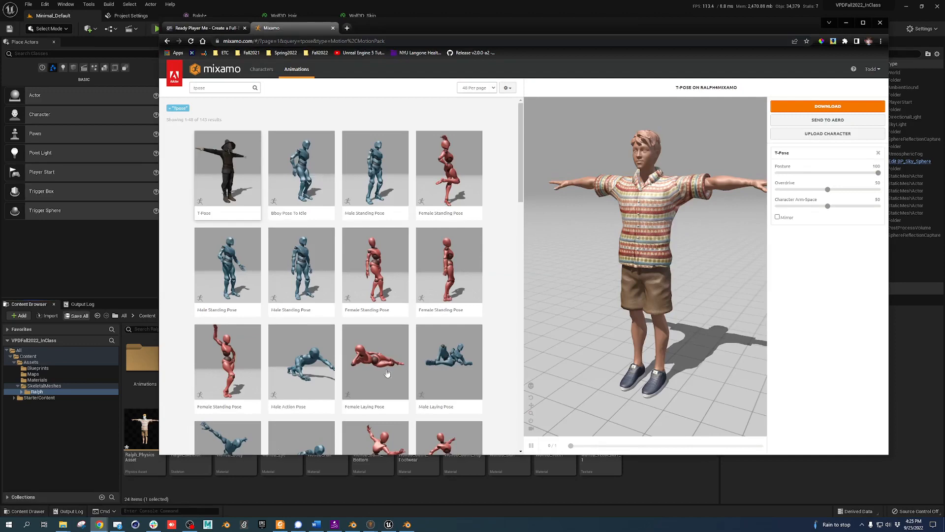
pyautogui.click(183, 496)
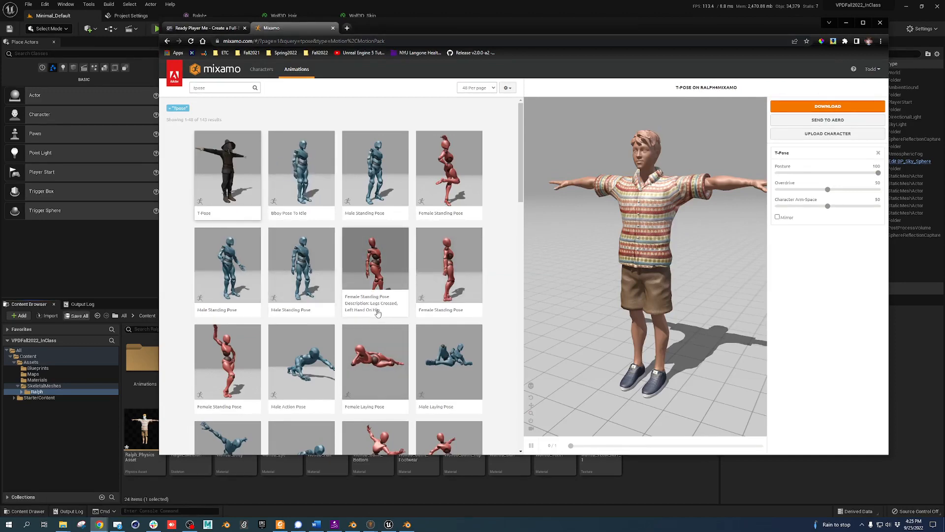
# Search Mixamo for 'swimming' and preview the Swimming animation on Ralph
pyautogui.click(132, 17)
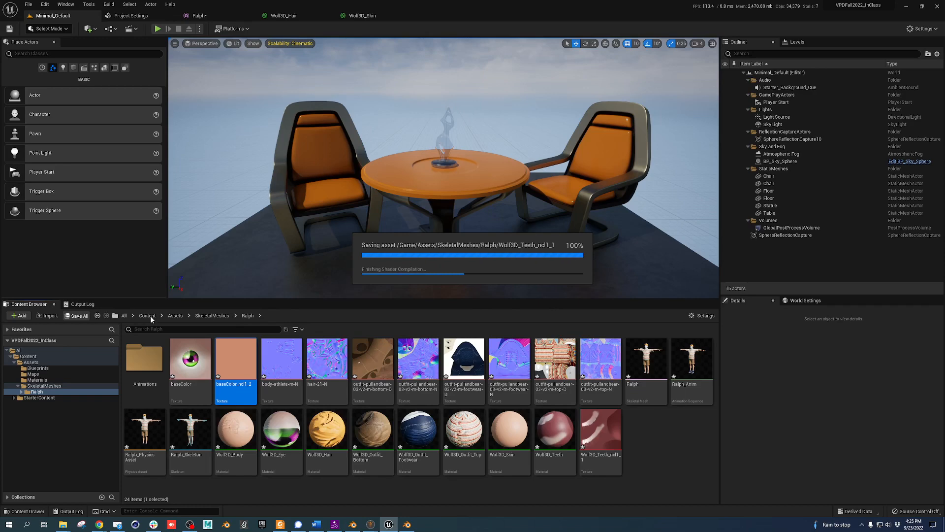
pyautogui.hotkey('alt', 'Tab')
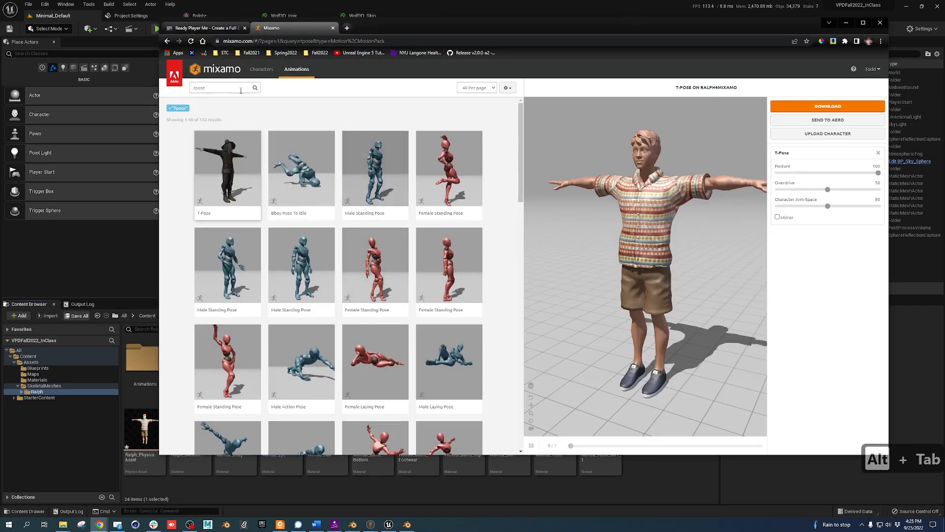
pyautogui.write('swimming')
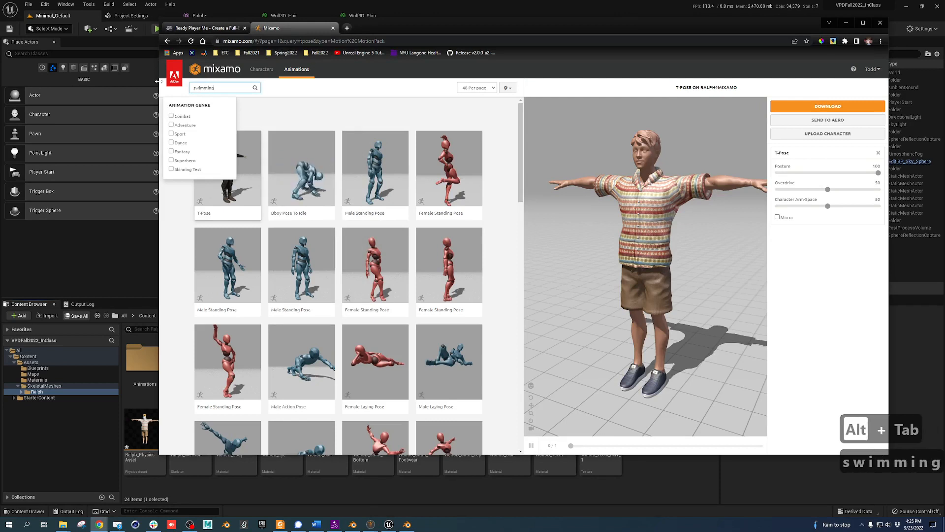
pyautogui.press('Return')
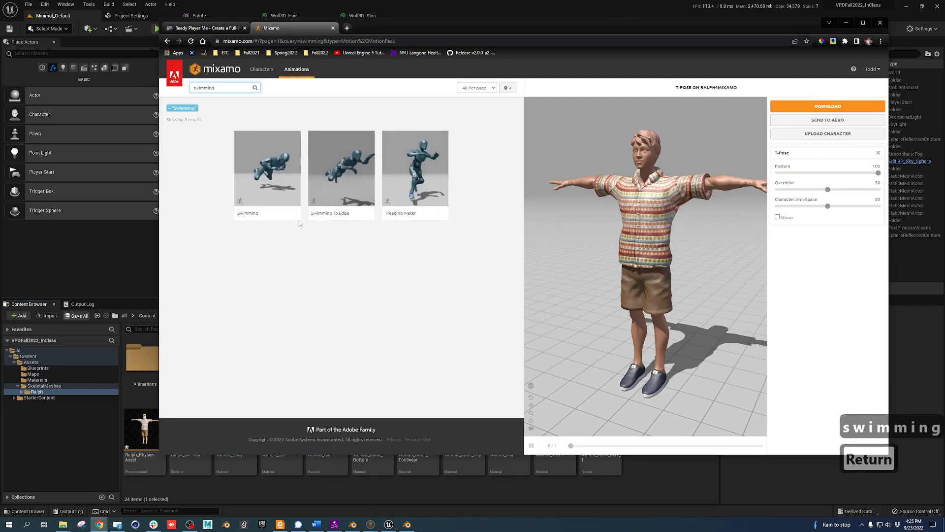
pyautogui.click(278, 162)
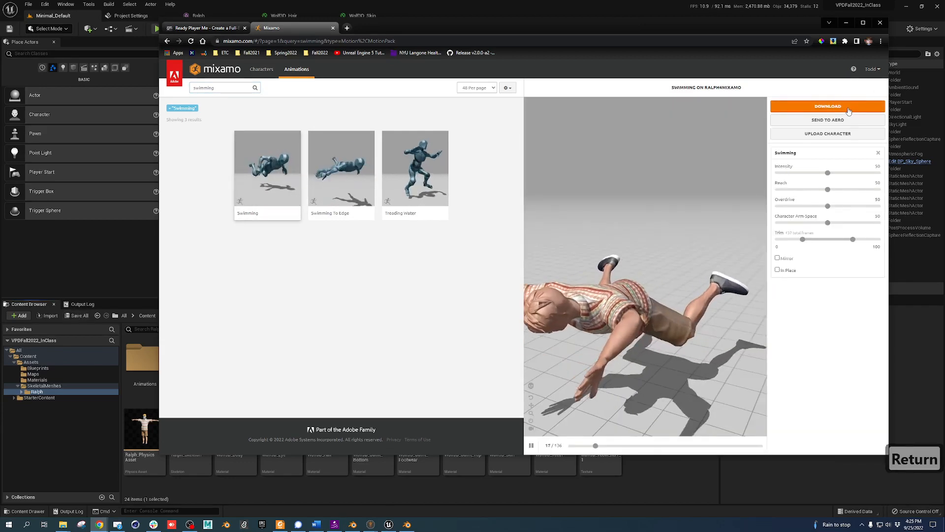
# Download the Swimming animation in place as FBX Binary without skin
pyautogui.click(789, 270)
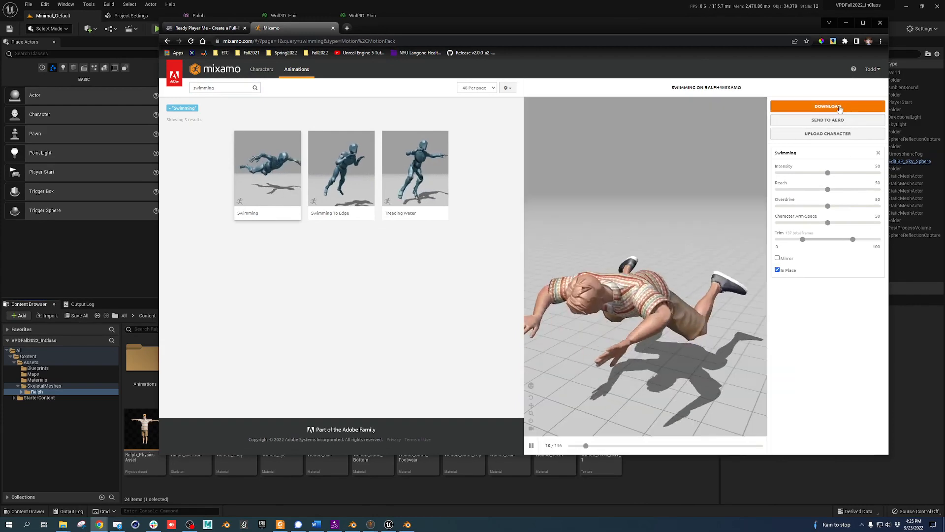
pyautogui.click(839, 107)
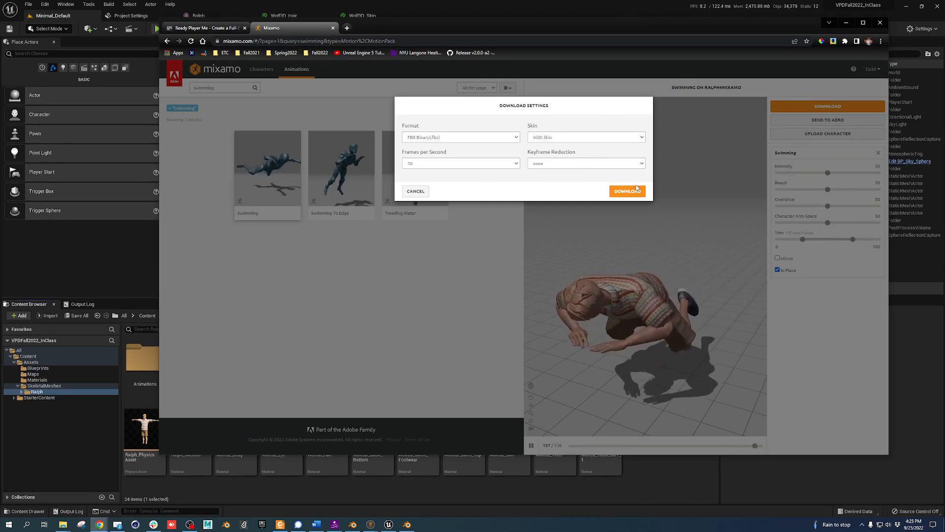
pyautogui.click(570, 137)
pyautogui.click(571, 145)
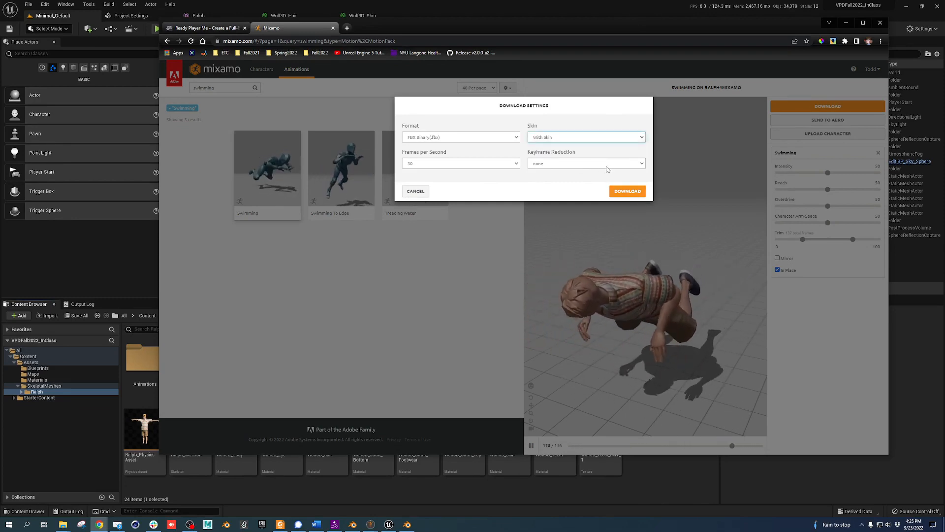
pyautogui.click(593, 138)
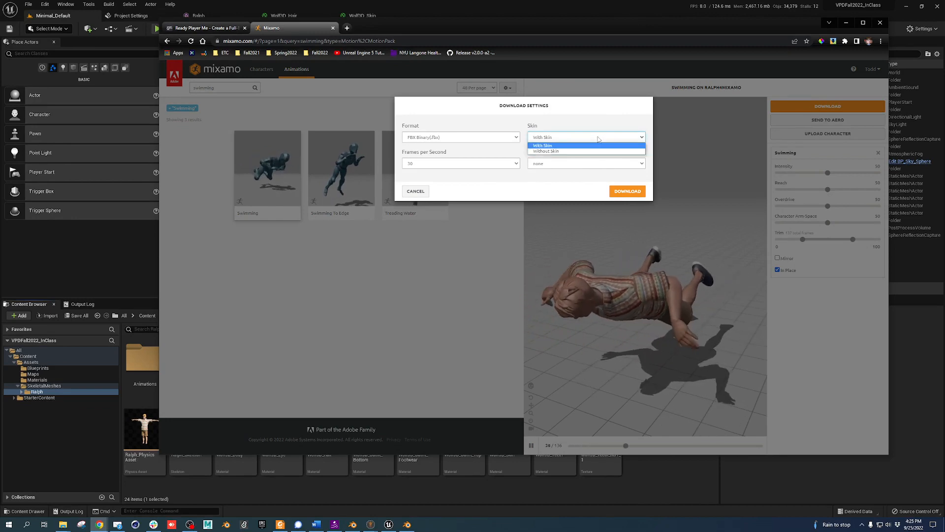
pyautogui.click(574, 152)
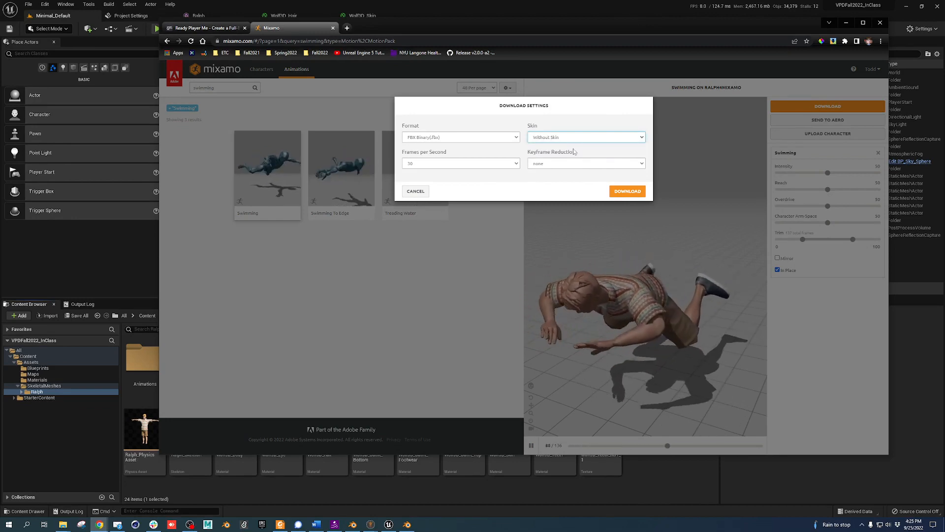
pyautogui.click(628, 191)
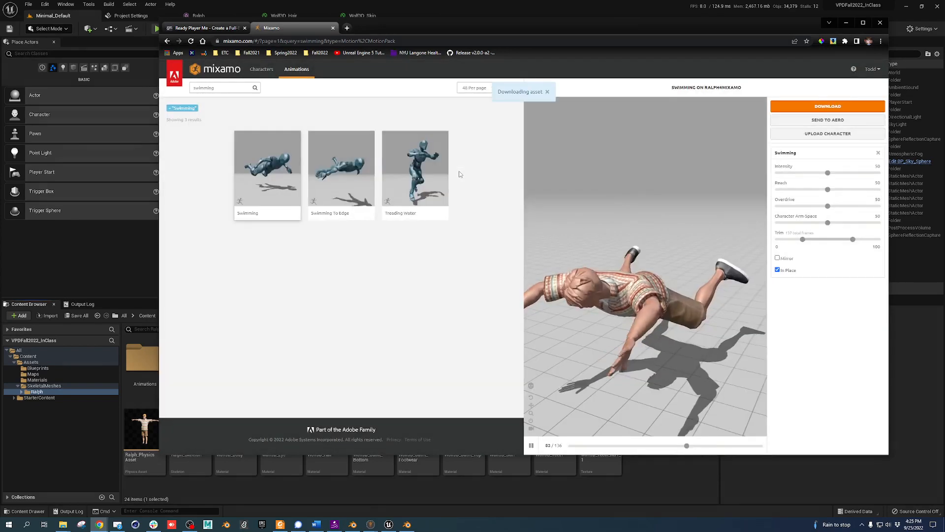
# Download Swimming To Edge and Treading Water as FBX without skin, then return to Unreal
pyautogui.click(366, 171)
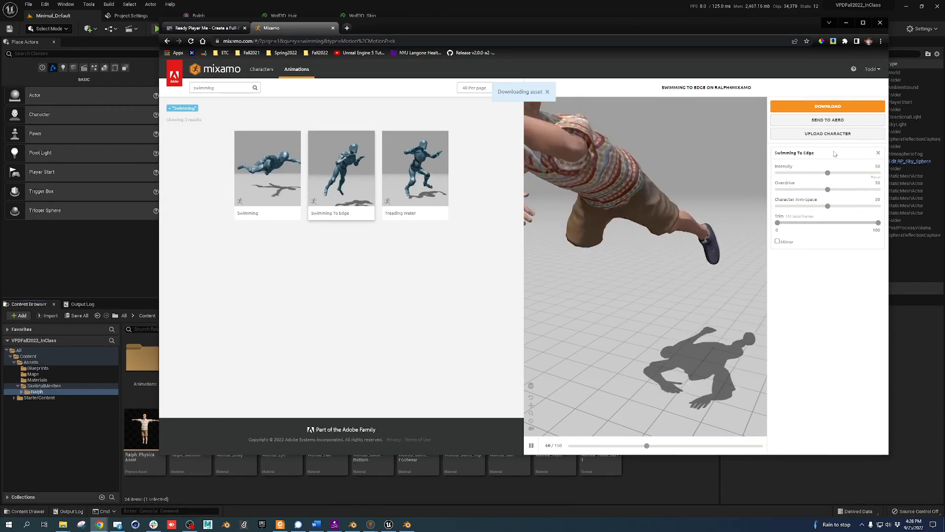
pyautogui.click(835, 106)
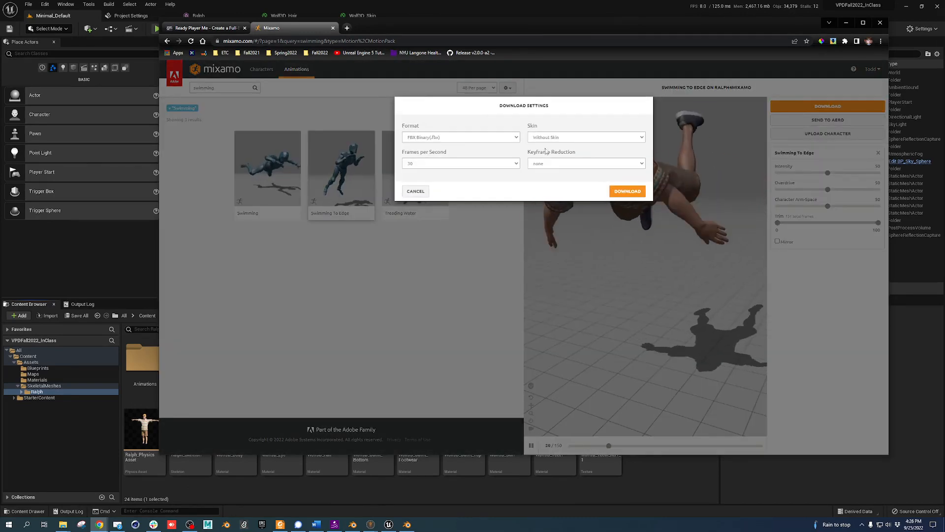
pyautogui.click(628, 191)
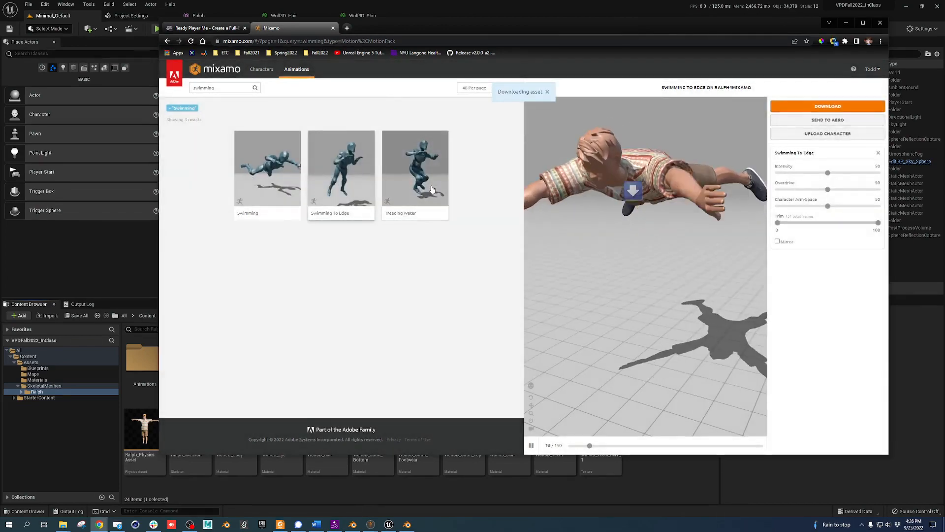
pyautogui.click(432, 189)
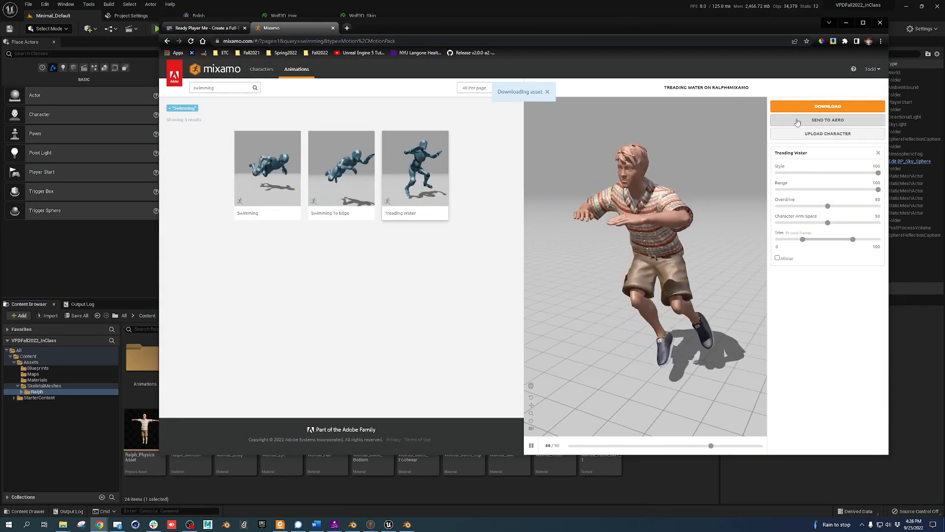
pyautogui.click(827, 106)
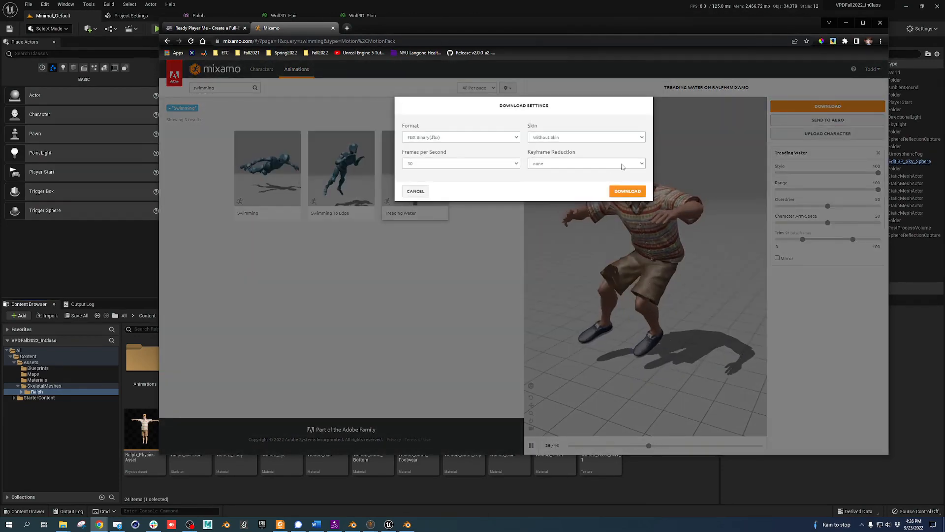
pyautogui.click(614, 194)
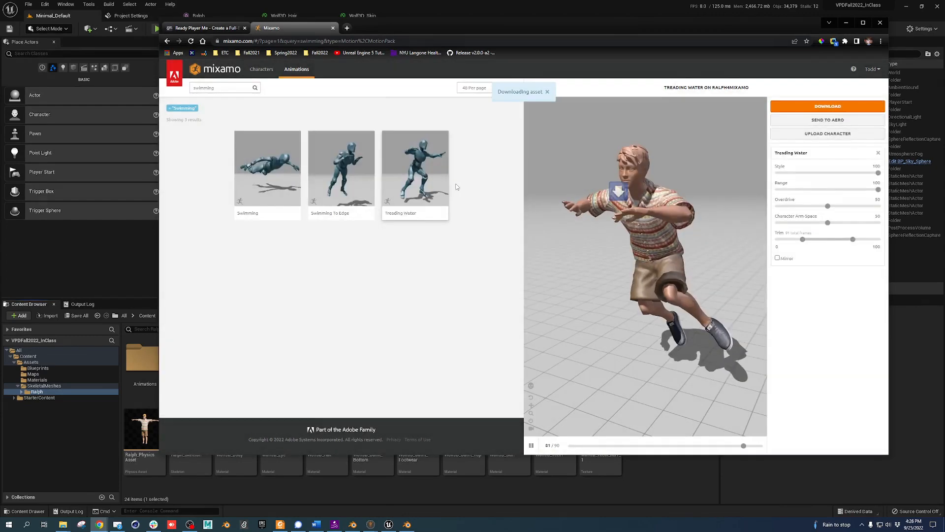
pyautogui.click(437, 4)
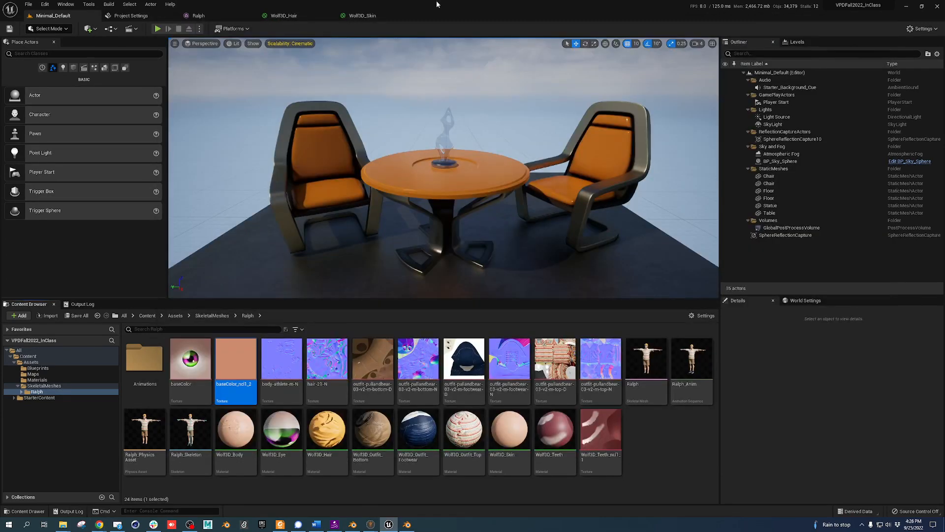
# Drag the three swimming FBX files from Downloads into Ralph's Animations folder
pyautogui.doubleClick(148, 361)
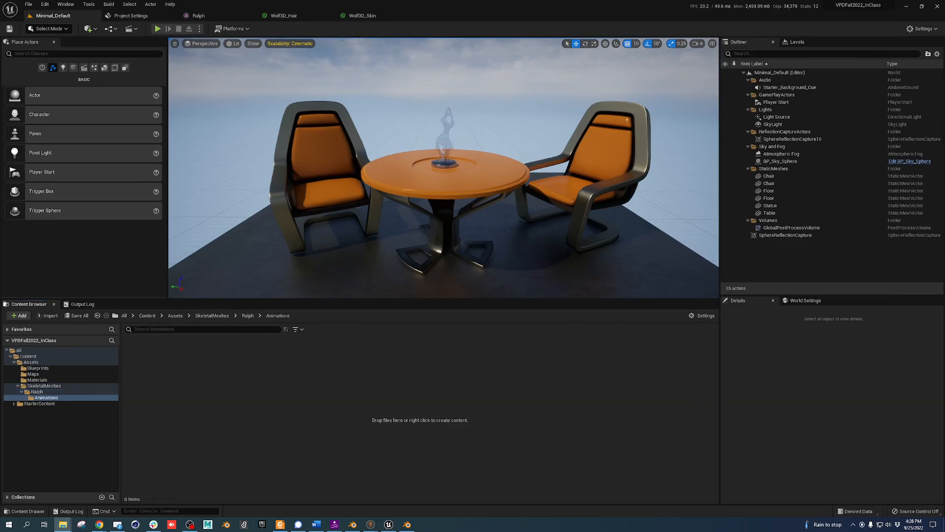
pyautogui.moveTo(944, 249); pyautogui.dragTo(519, 247)
pyautogui.scroll(6, 716, 413)
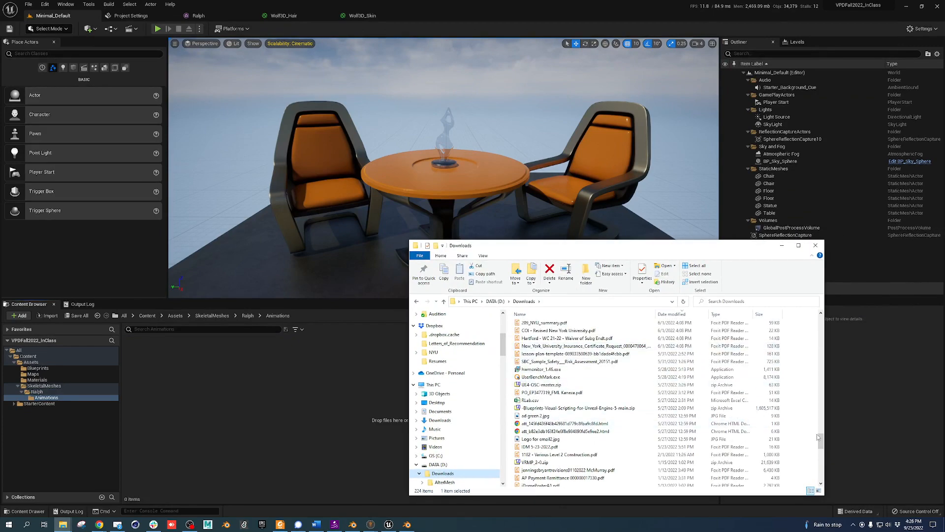
pyautogui.moveTo(818, 437); pyautogui.dragTo(818, 322)
pyautogui.click(559, 325)
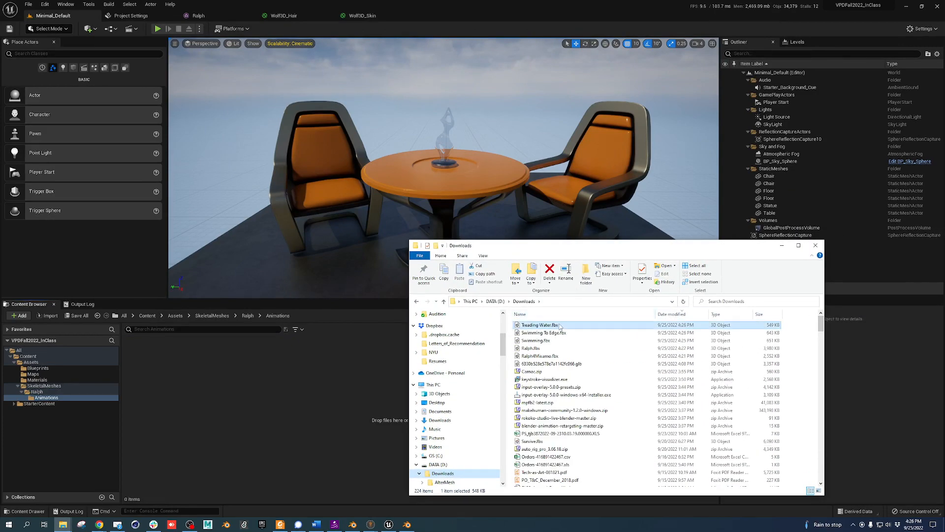
pyautogui.keyDown('ctrl'); pyautogui.click(546, 333); pyautogui.keyUp('ctrl')
pyautogui.moveTo(552, 334); pyautogui.dragTo(232, 401)
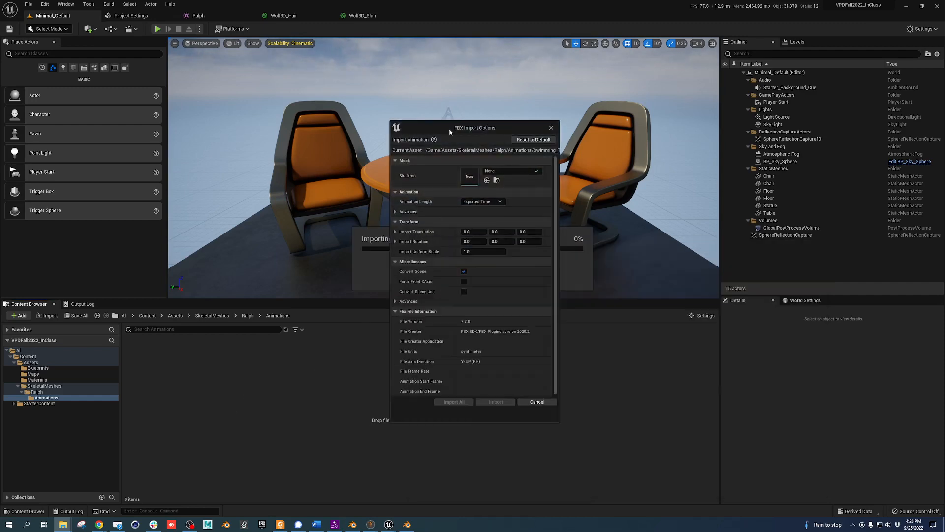
# Import Swimming To Edge, Swimming and Treading Water onto Ralph_Skeleton with Import All
pyautogui.click(512, 171)
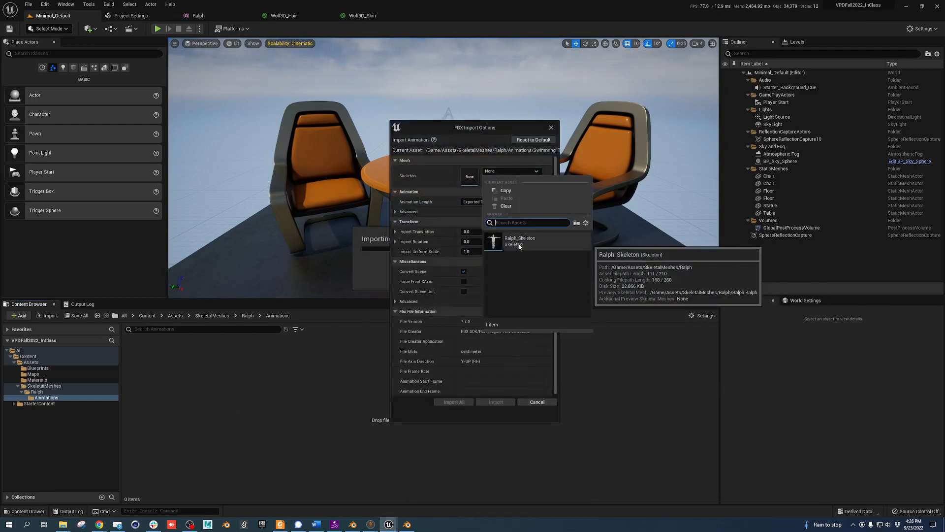
pyautogui.click(521, 241)
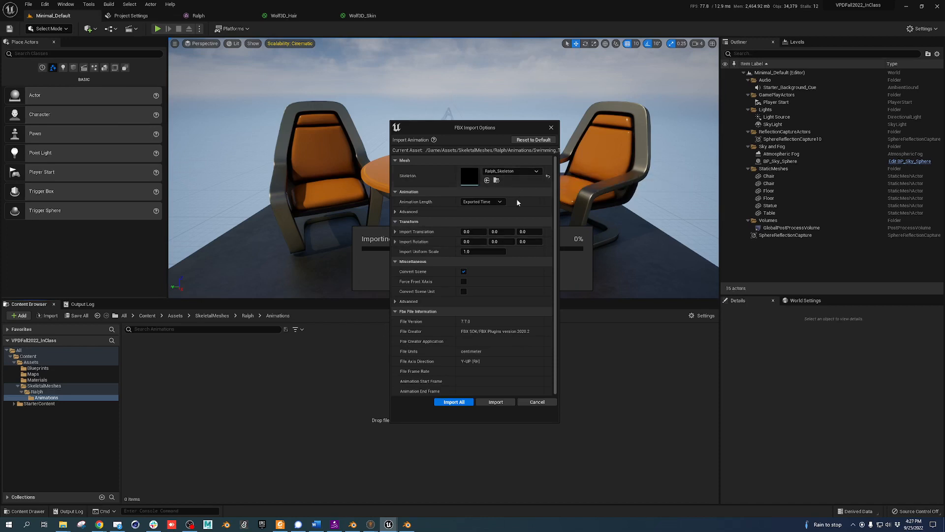
pyautogui.click(454, 402)
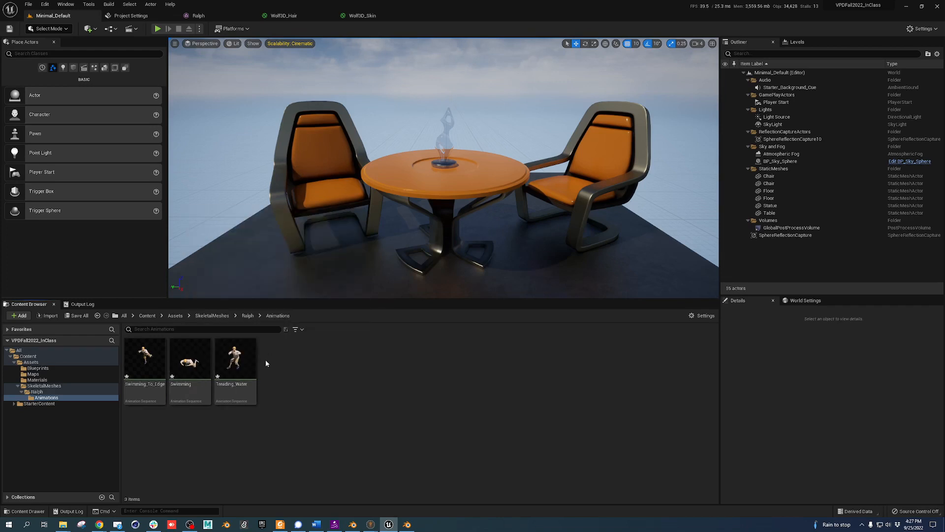
# Filter the top-level Content folder to show only level assets
pyautogui.click(146, 316)
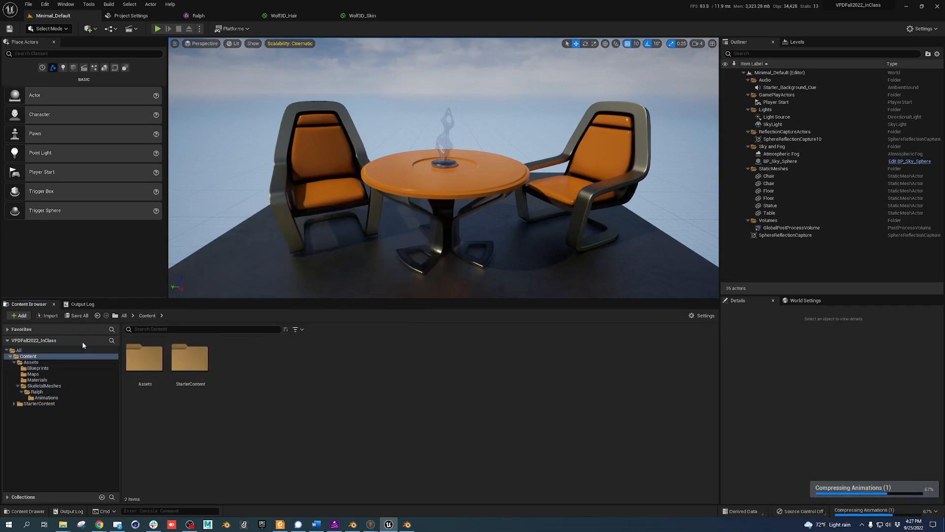
pyautogui.click(296, 329)
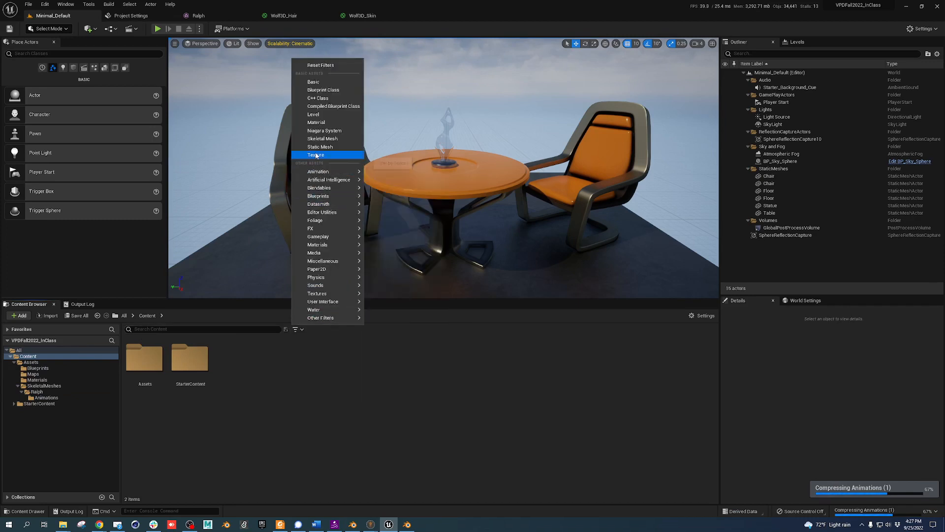
pyautogui.click(323, 117)
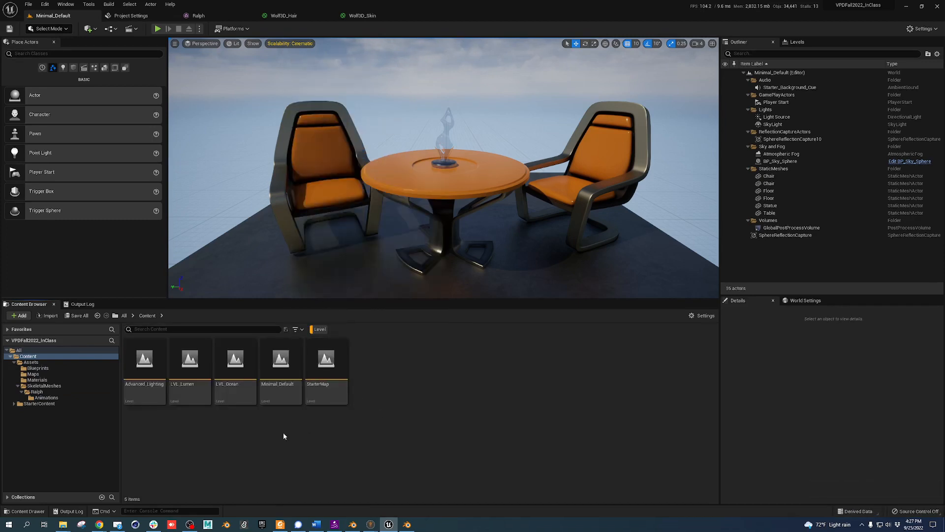
# Open LVL_Ocean, saving changed content and dismissing the asset database synchronized notice
pyautogui.doubleClick(236, 399)
pyautogui.click(489, 346)
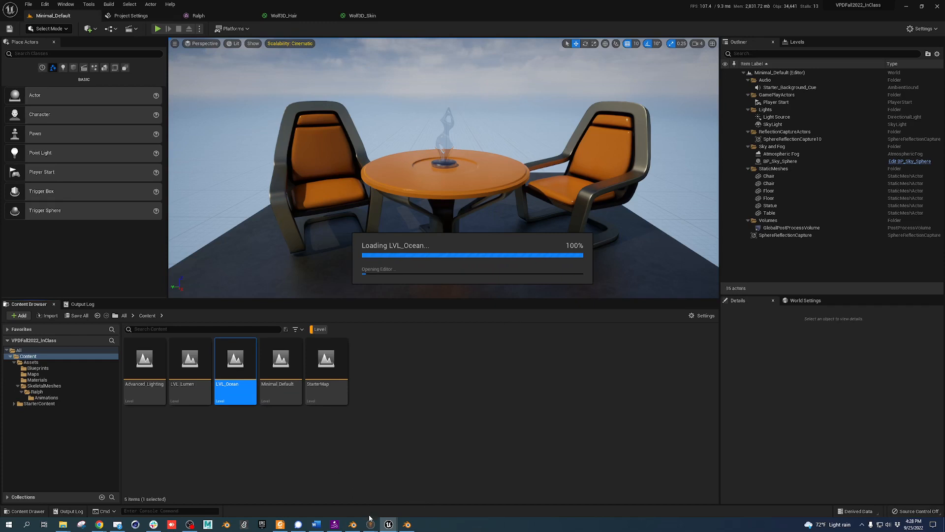
pyautogui.click(382, 494)
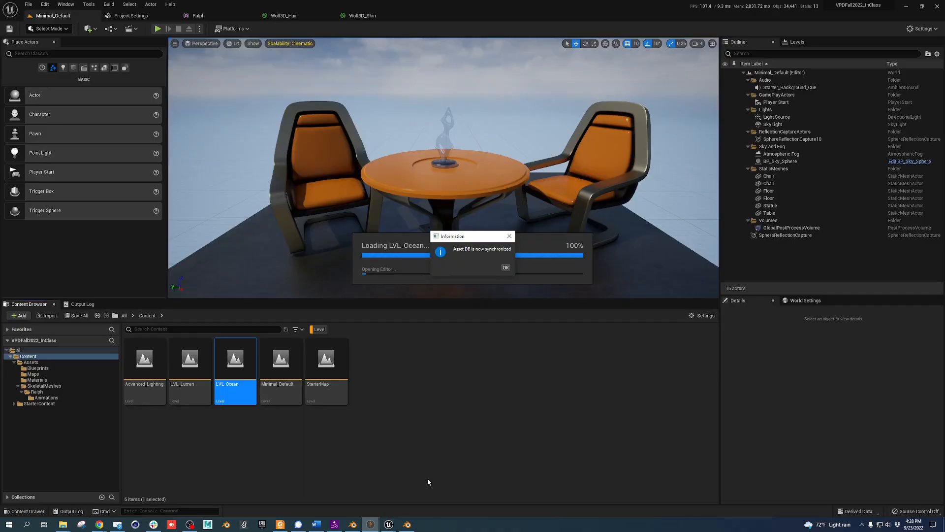
pyautogui.click(506, 267)
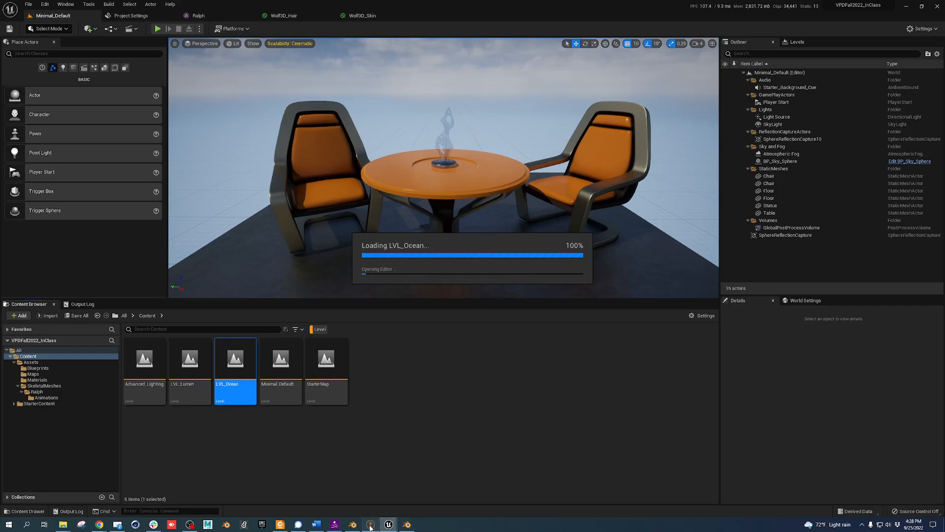
pyautogui.click(371, 524)
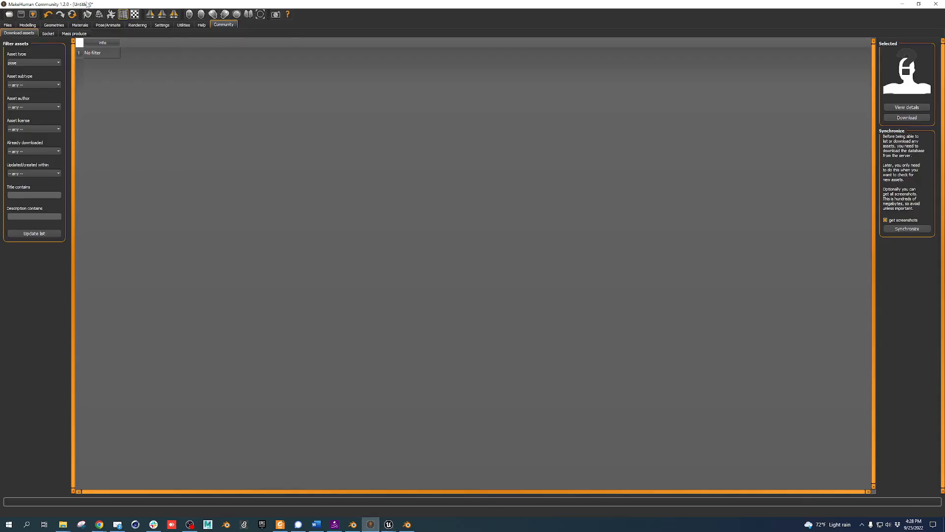
# Set MakeHuman's Community download Asset type filter to teeth
pyautogui.click(9, 25)
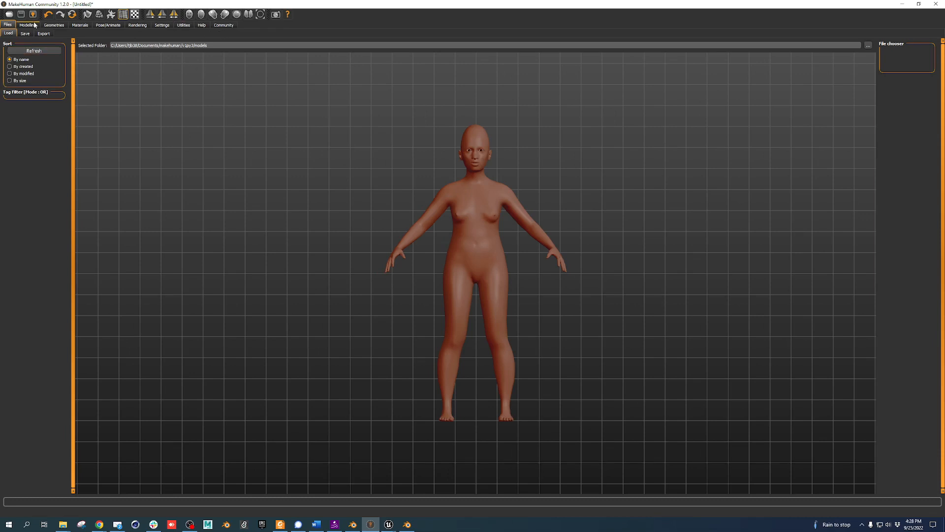
pyautogui.click(224, 25)
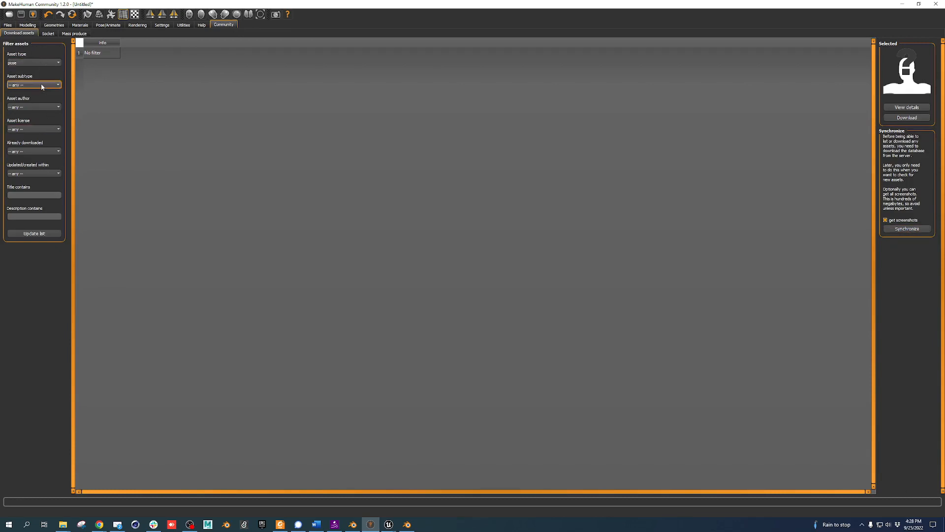
pyautogui.click(39, 63)
# Switch the asset filter to clothes and download the Mini Denim Skirt
pyautogui.click(49, 235)
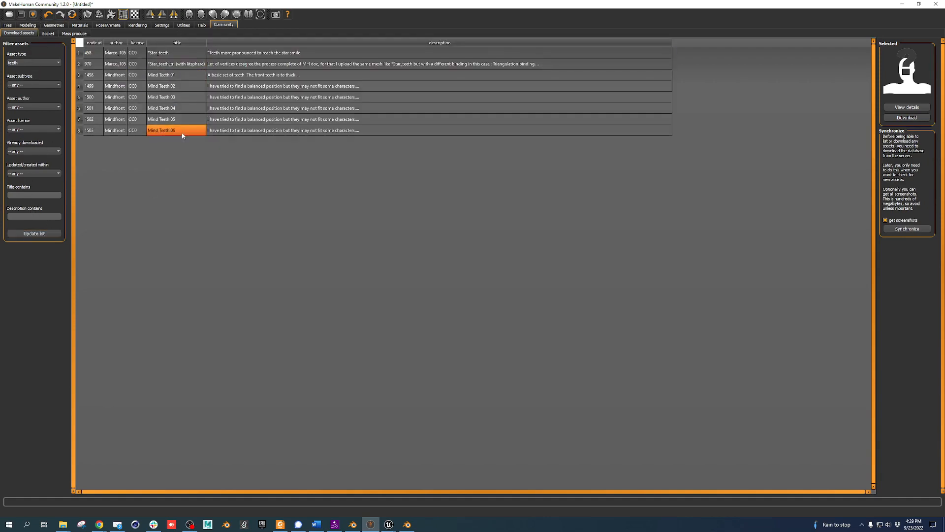
pyautogui.click(33, 62)
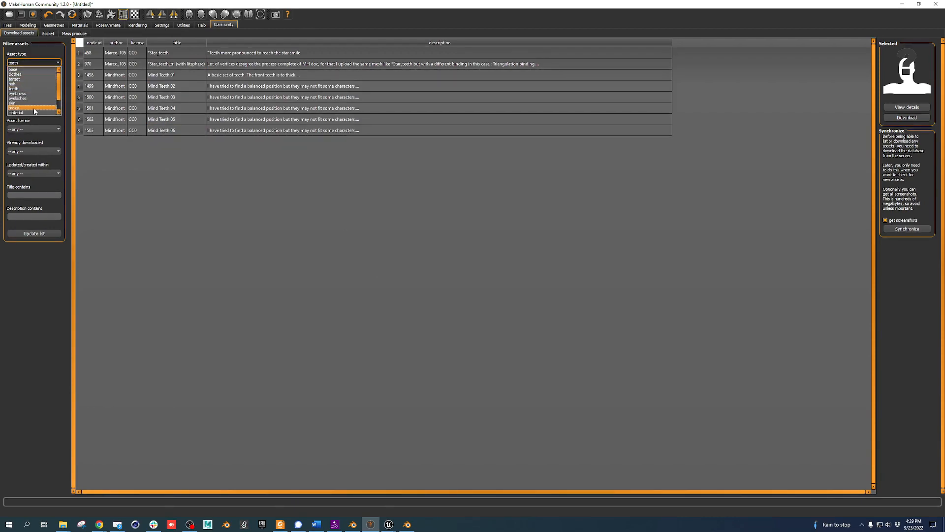
pyautogui.click(31, 74)
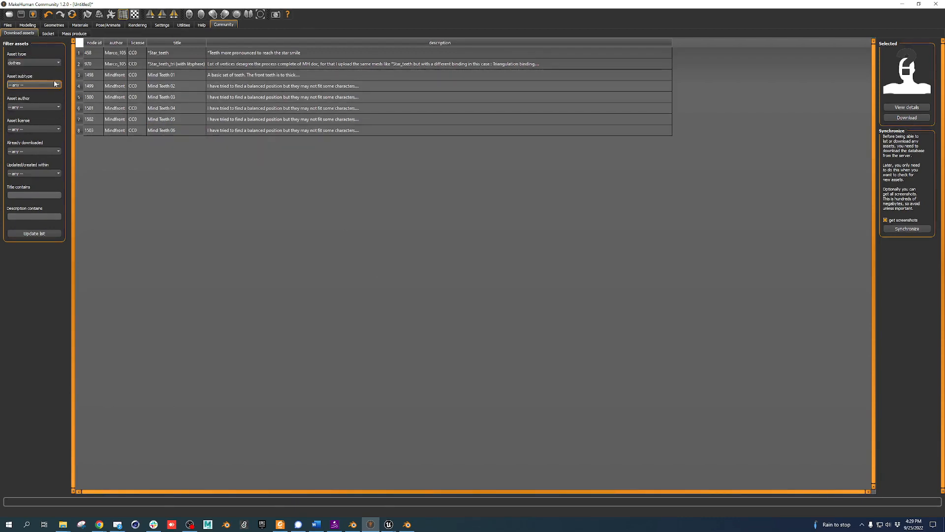
pyautogui.click(34, 234)
pyautogui.scroll(-16, 291, 187)
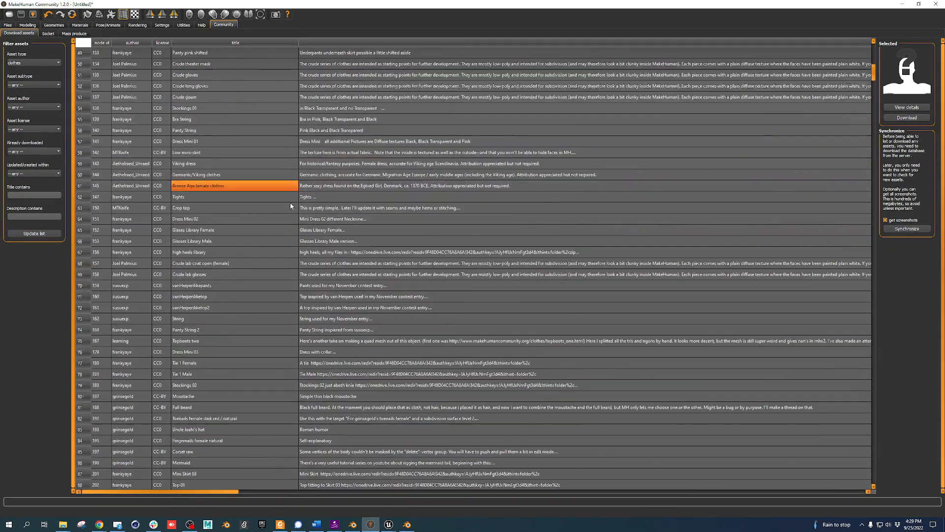
pyautogui.scroll(-20, 291, 206)
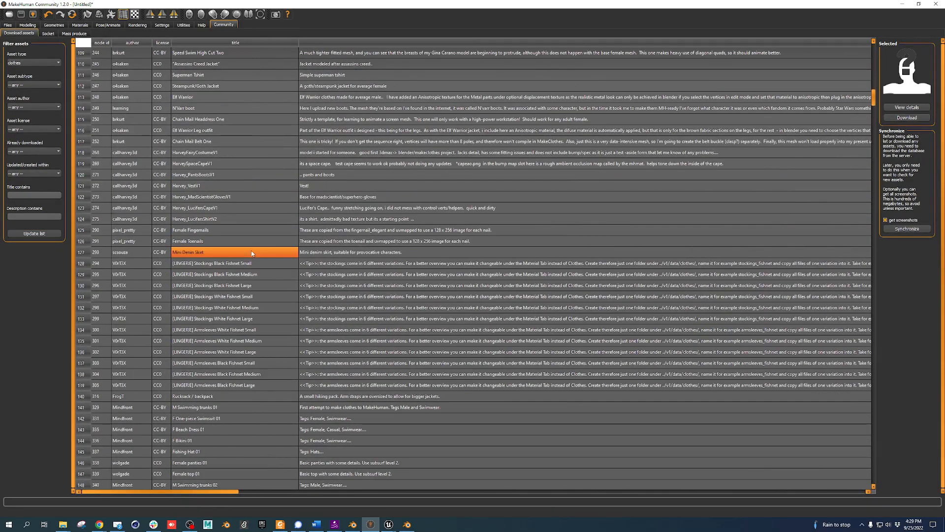
pyautogui.click(252, 253)
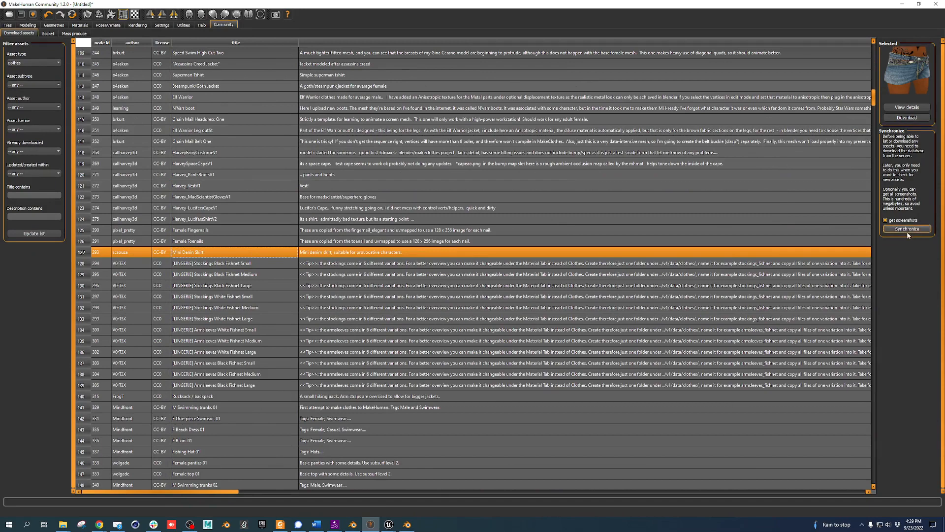
pyautogui.click(907, 118)
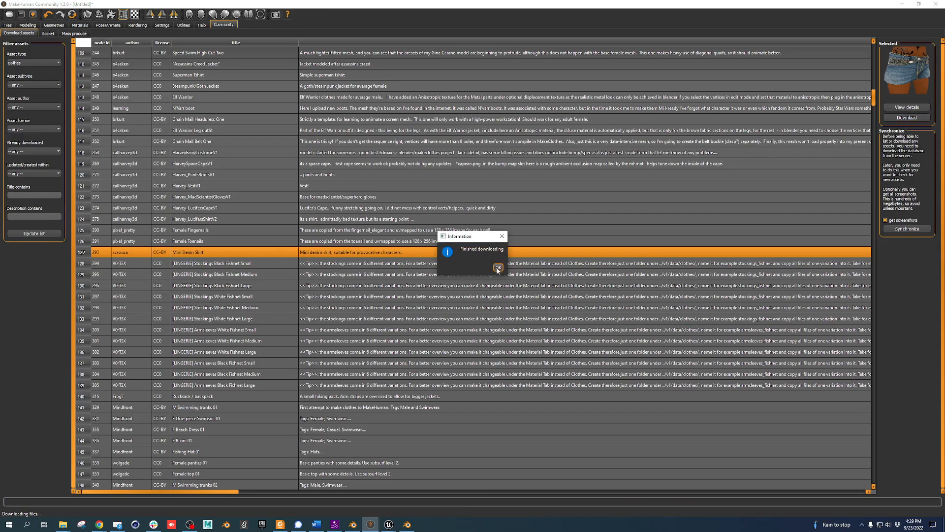
pyautogui.click(498, 268)
# After previewing a few clothes, download F Dress 01 and view the socket server log
pyautogui.scroll(6, 148, 182)
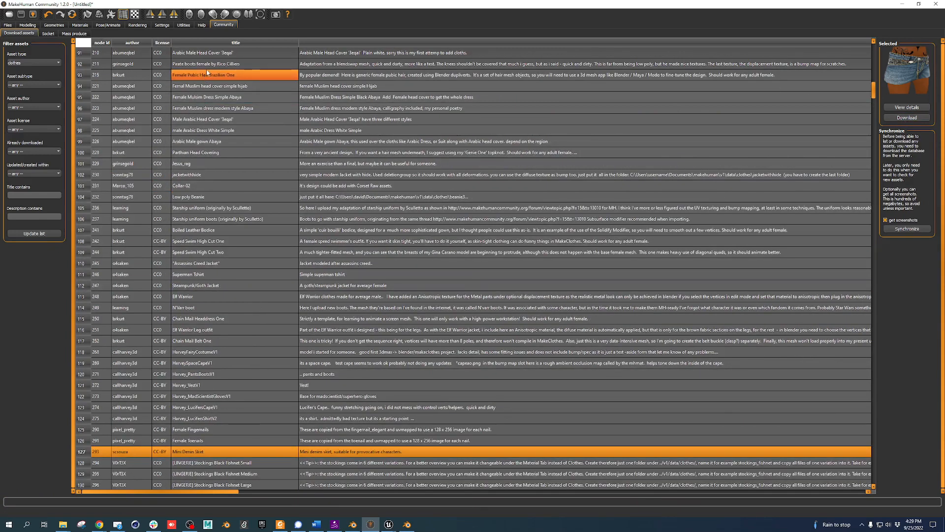
pyautogui.click(210, 87)
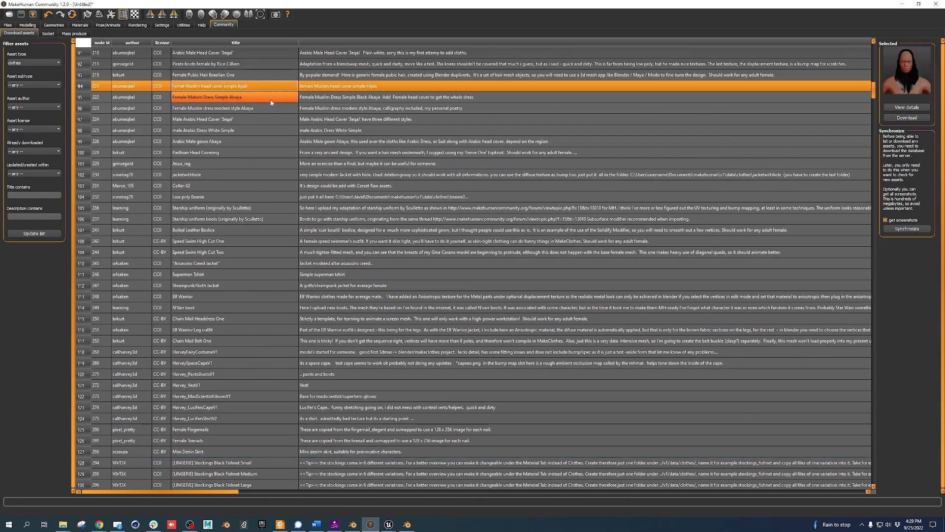
pyautogui.click(174, 230)
pyautogui.scroll(-4, 187, 295)
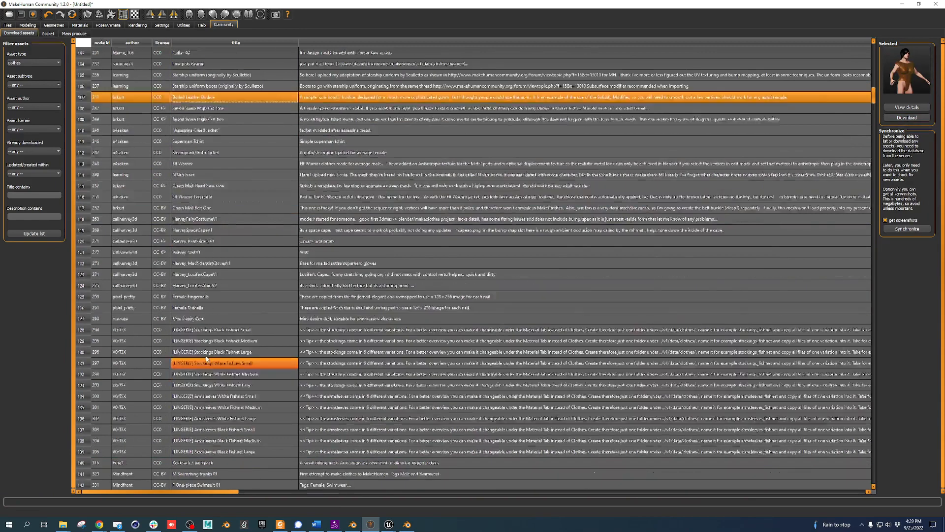
pyautogui.scroll(-3, 207, 359)
pyautogui.click(205, 341)
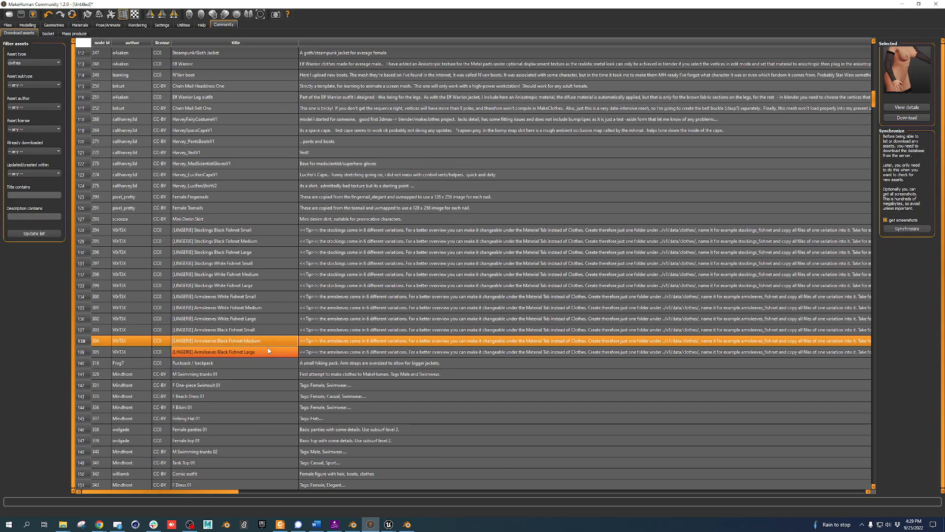
pyautogui.scroll(-4, 223, 357)
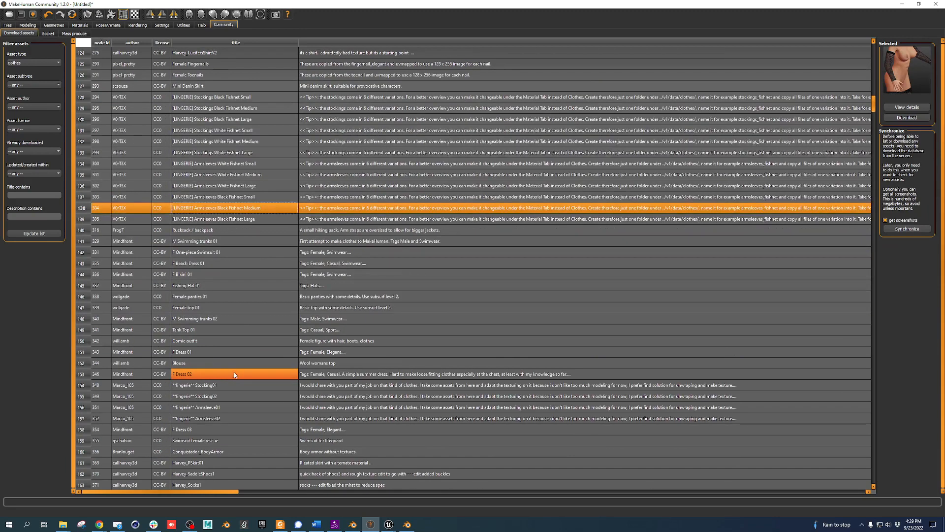
pyautogui.click(227, 352)
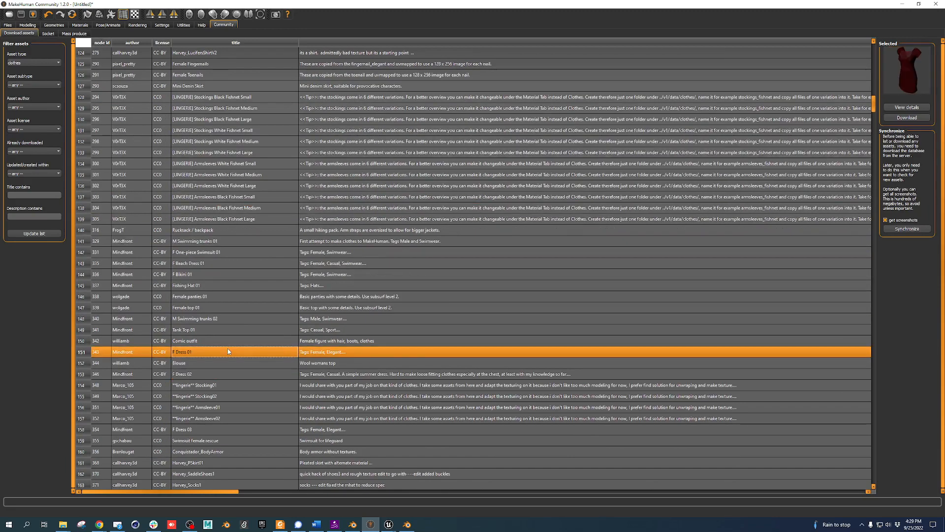
pyautogui.click(921, 118)
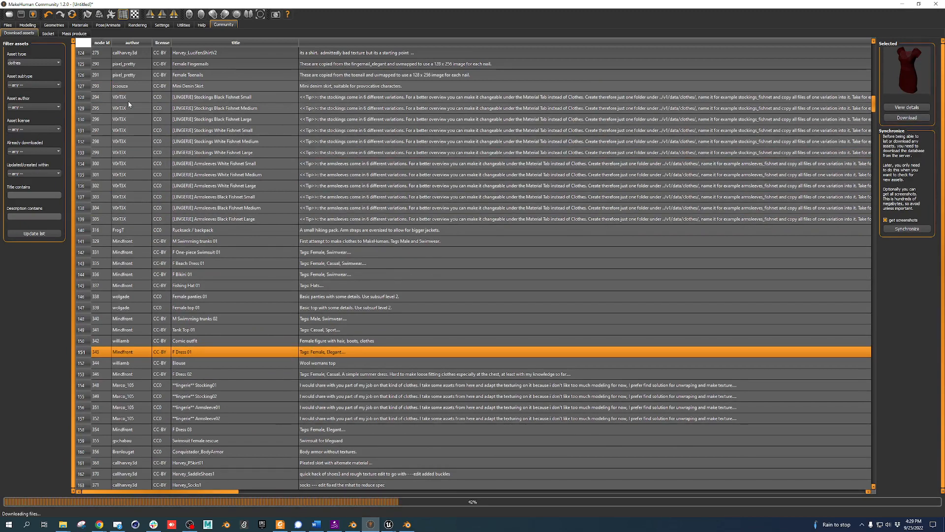
pyautogui.click(47, 34)
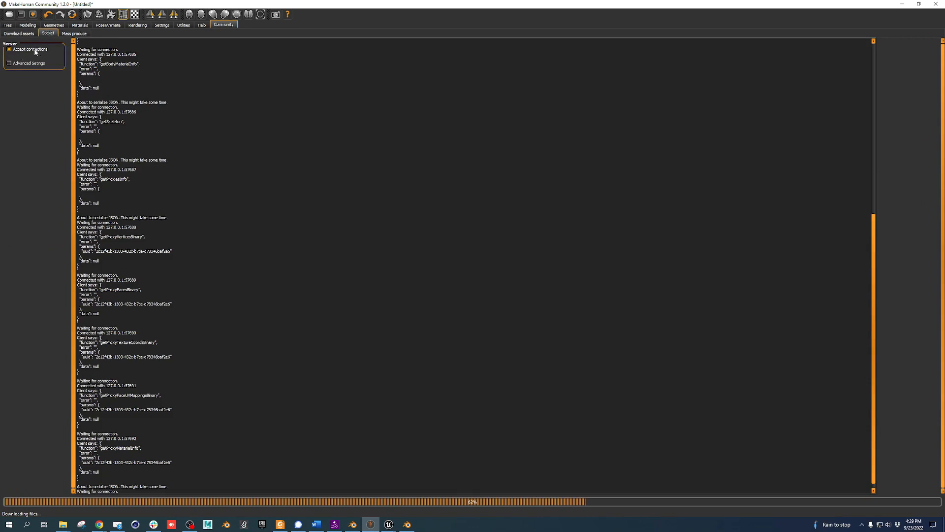
# Dismiss the F Dress 01 download-finished notice and return to the Files view
pyautogui.click(73, 34)
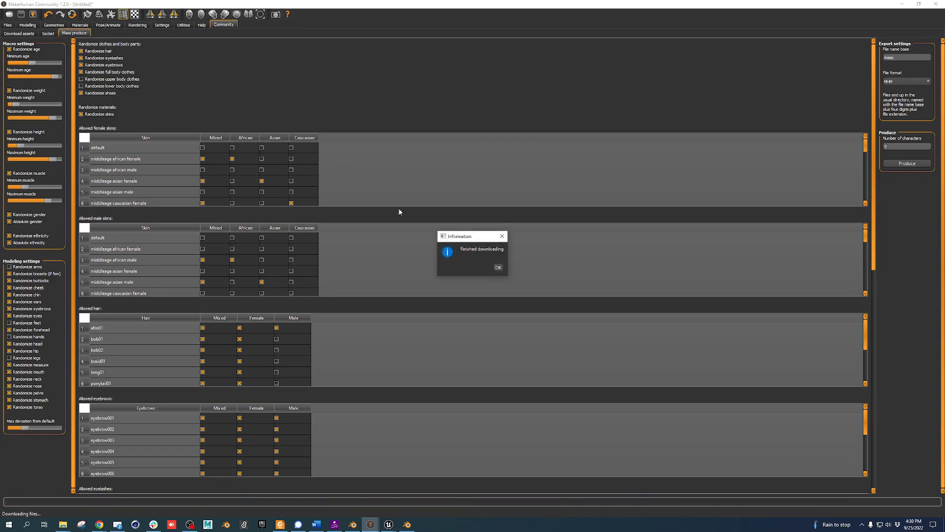
pyautogui.click(498, 267)
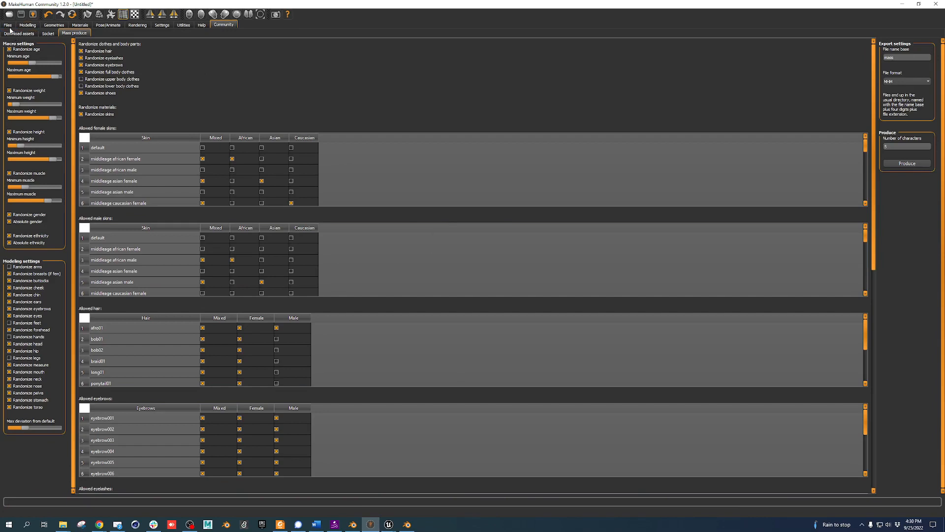
pyautogui.click(8, 26)
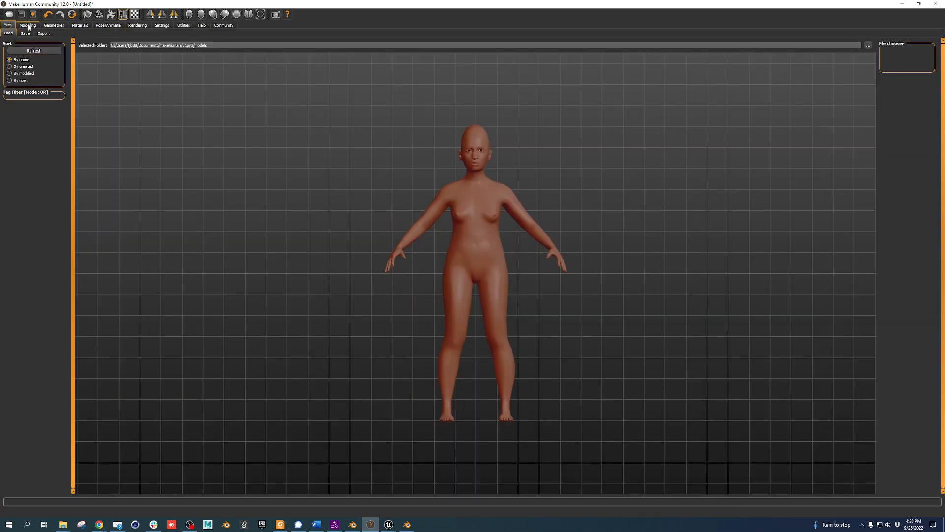
# Shift gender toward female, raise African and Asian mix, adjust height, then randomize the body
pyautogui.click(28, 26)
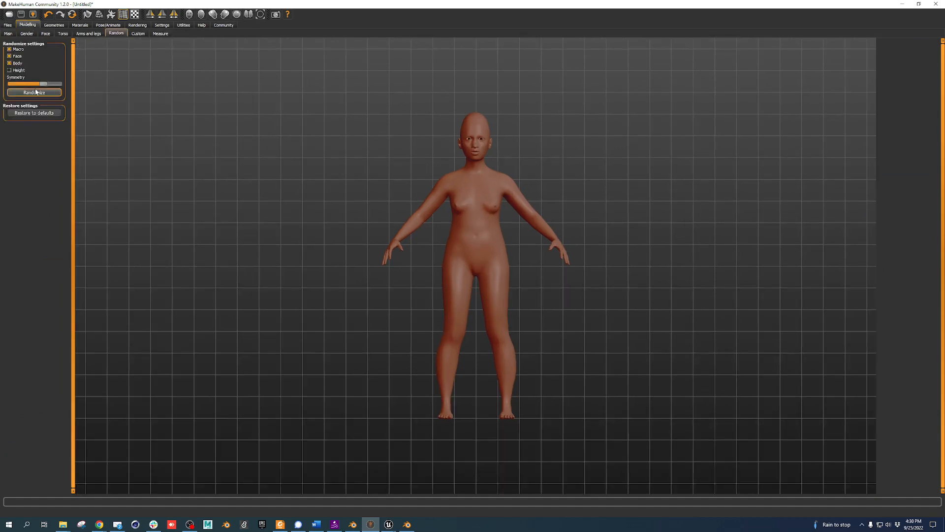
pyautogui.click(8, 34)
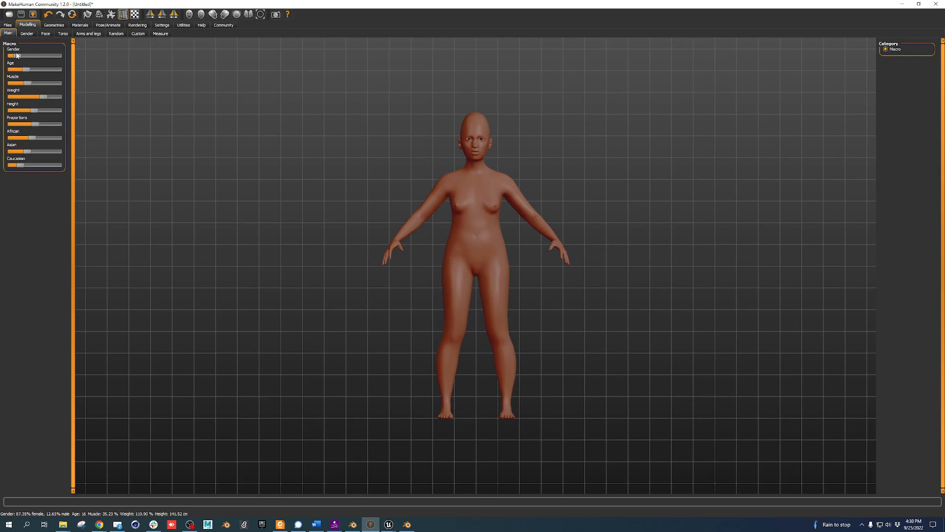
pyautogui.moveTo(19, 58); pyautogui.dragTo(7, 97)
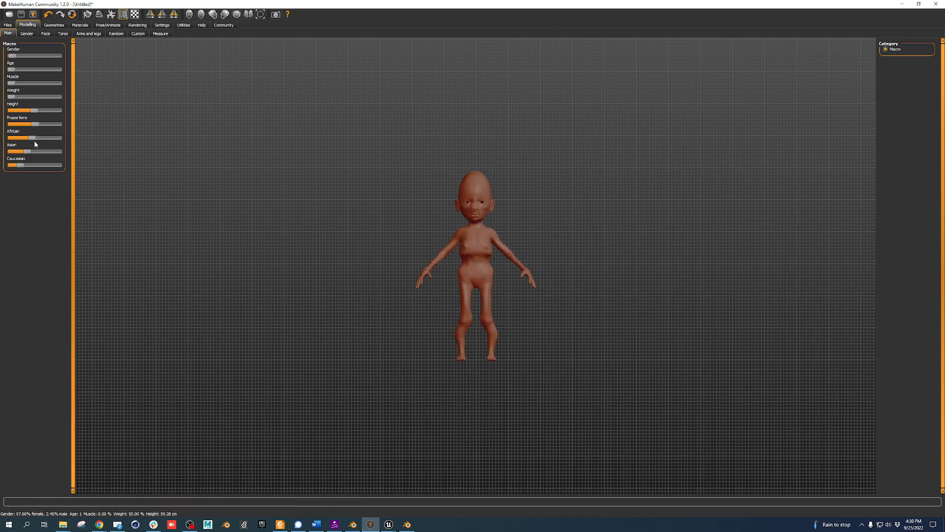
pyautogui.moveTo(33, 140); pyautogui.dragTo(48, 168)
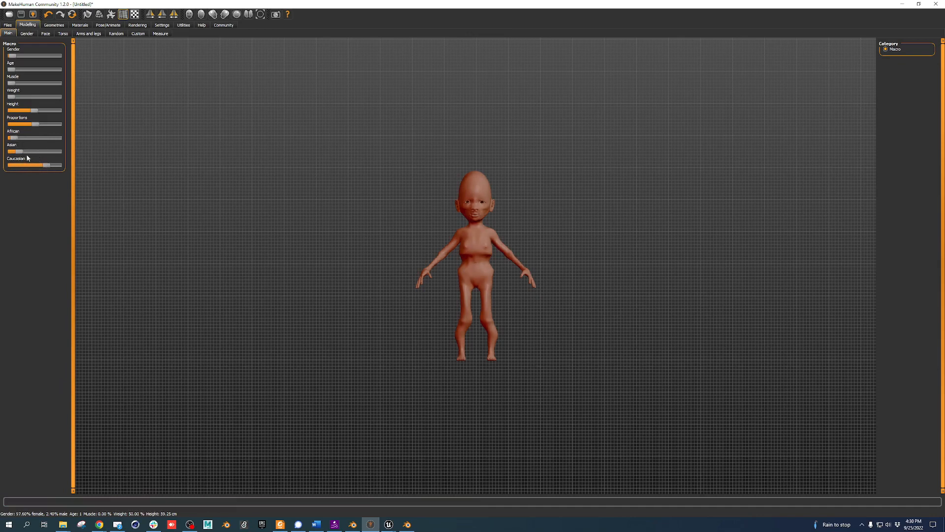
pyautogui.moveTo(35, 111)
pyautogui.mouseDown()
pyautogui.moveTo(19, 113)
pyautogui.moveTo(53, 110)
pyautogui.mouseUp()
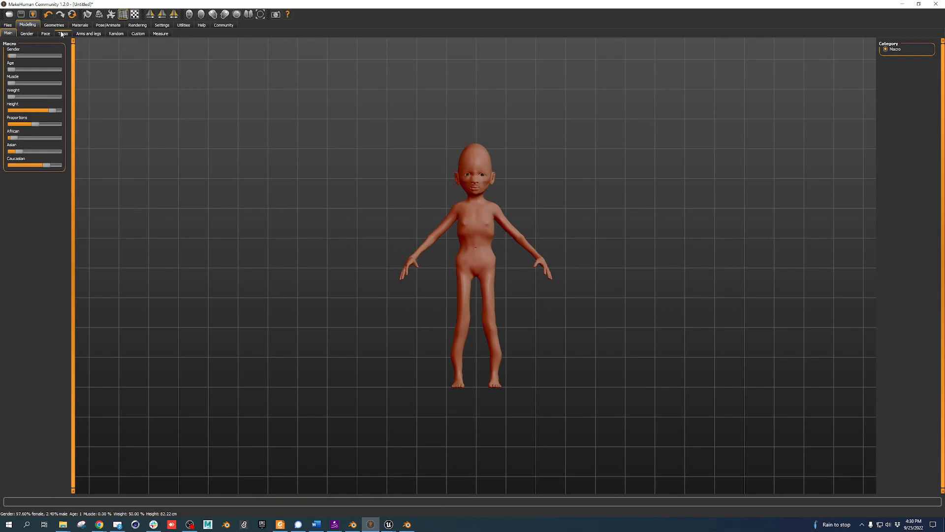
pyautogui.click(117, 33)
pyautogui.click(44, 93)
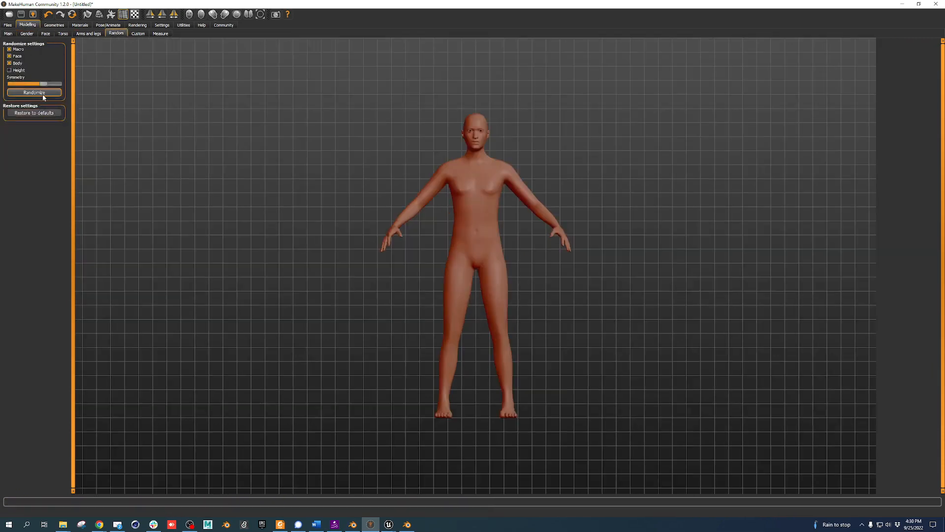
# Strongly increase the head Angle, make the forehead bulge more, and minimize its vertical size
pyautogui.click(26, 34)
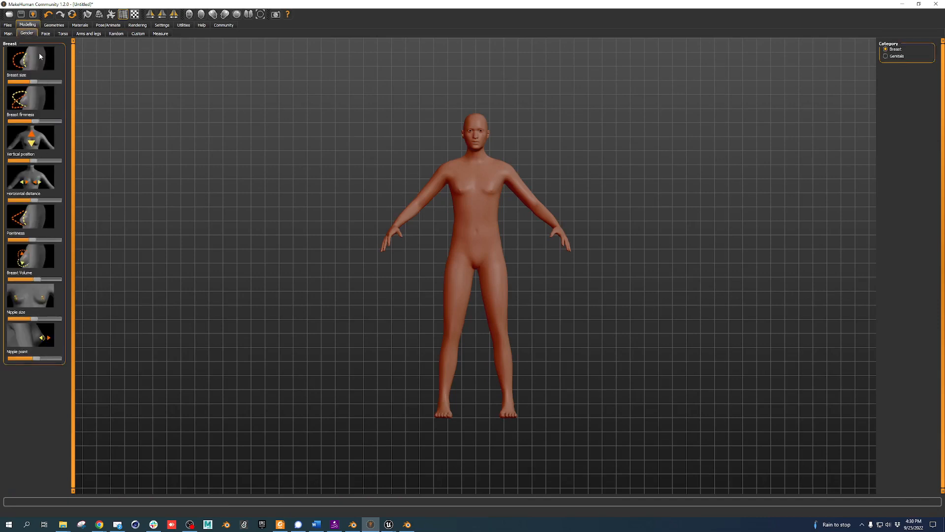
pyautogui.click(897, 56)
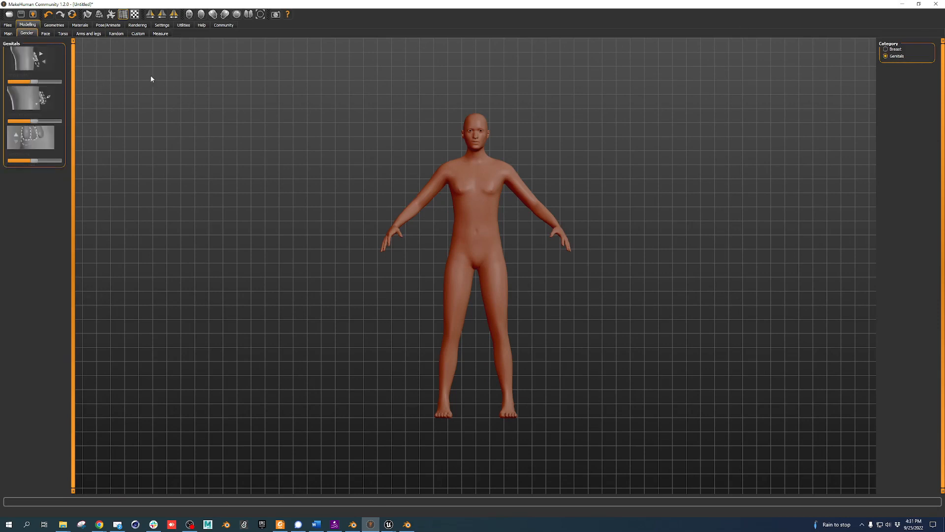
pyautogui.click(46, 33)
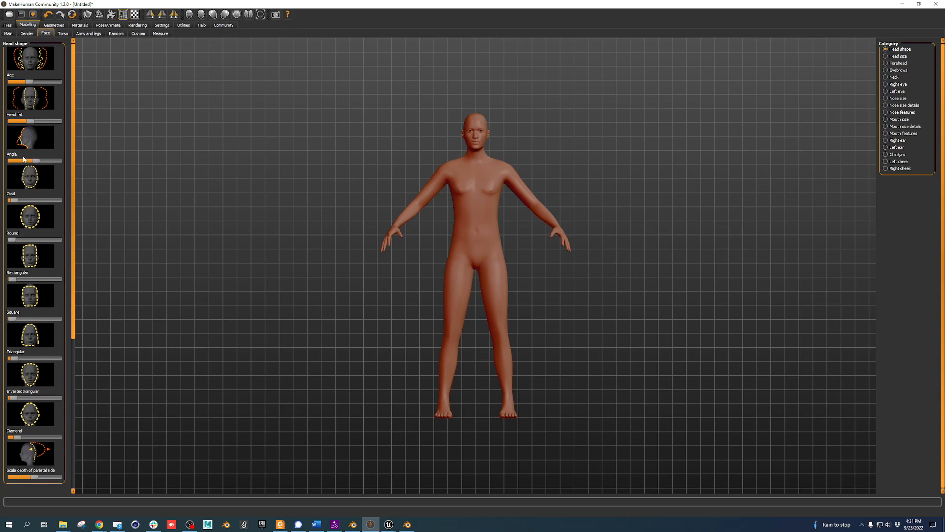
pyautogui.moveTo(35, 160)
pyautogui.mouseDown()
pyautogui.moveTo(58, 161)
pyautogui.moveTo(3, 163)
pyautogui.moveTo(34, 161)
pyautogui.mouseUp()
pyautogui.click(899, 56)
pyautogui.click(899, 63)
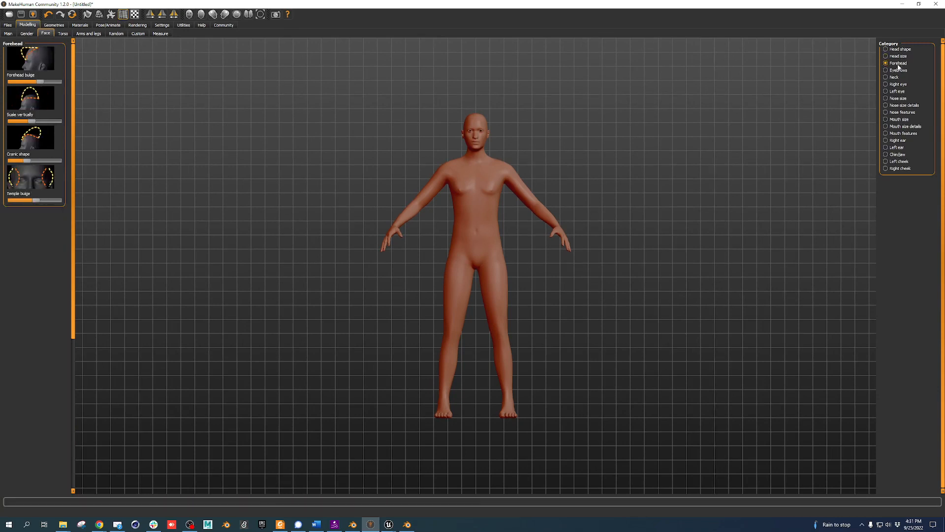
pyautogui.moveTo(33, 82); pyautogui.dragTo(54, 82)
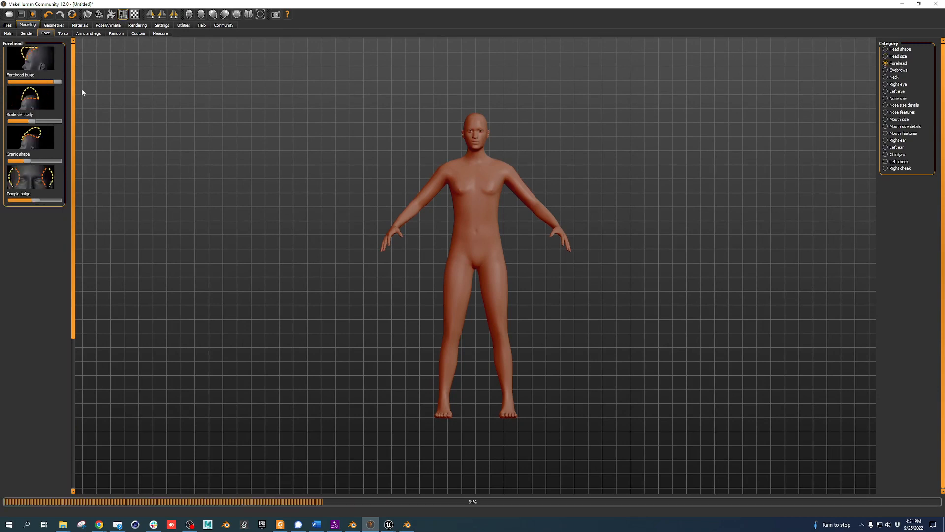
pyautogui.moveTo(33, 122); pyautogui.dragTo(9, 122)
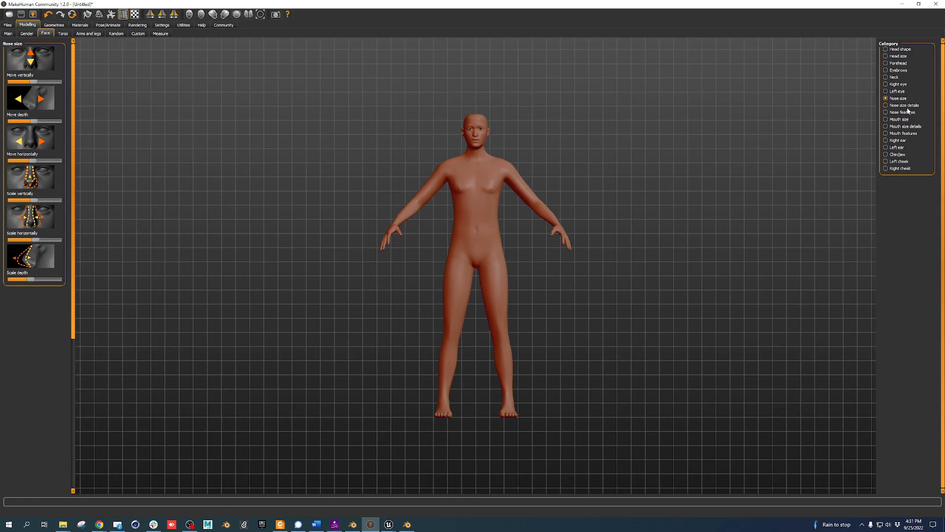
# Raise the stomach's muscular tone near maximum, then browse Custom and Measure before reaching Clothes
pyautogui.click(903, 134)
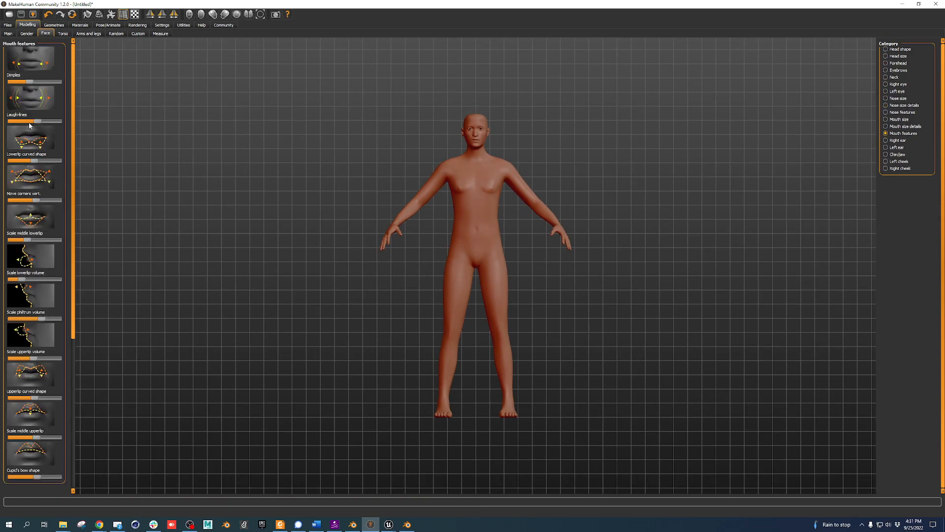
pyautogui.click(62, 34)
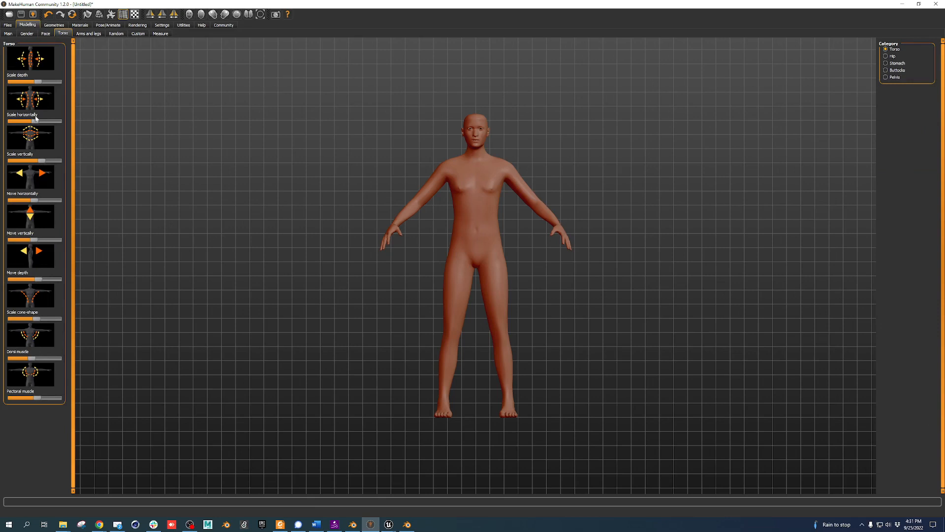
pyautogui.click(903, 64)
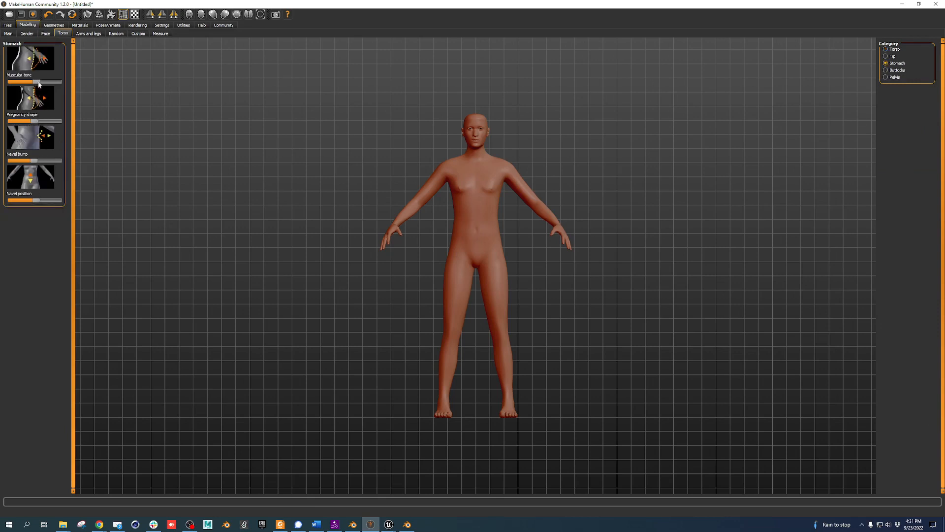
pyautogui.moveTo(38, 82); pyautogui.dragTo(73, 84)
pyautogui.click(89, 36)
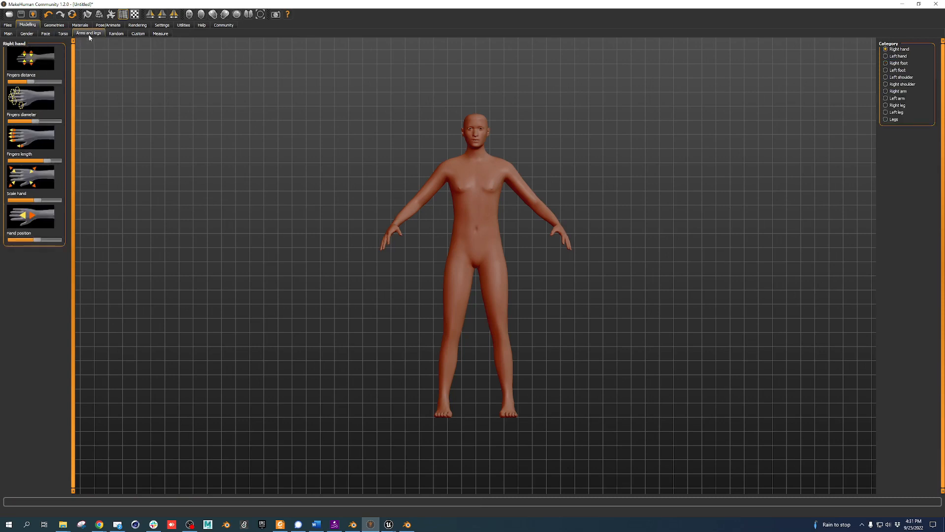
pyautogui.click(116, 33)
pyautogui.click(138, 34)
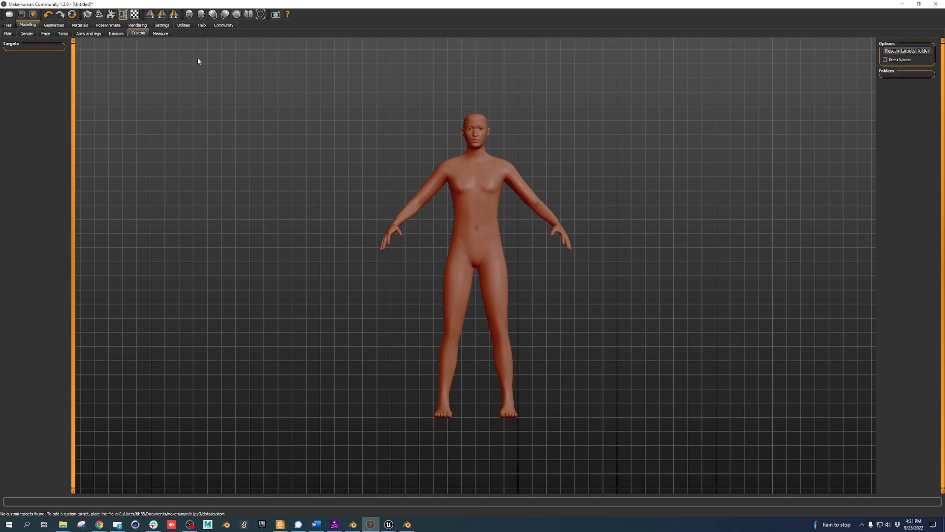
pyautogui.click(160, 35)
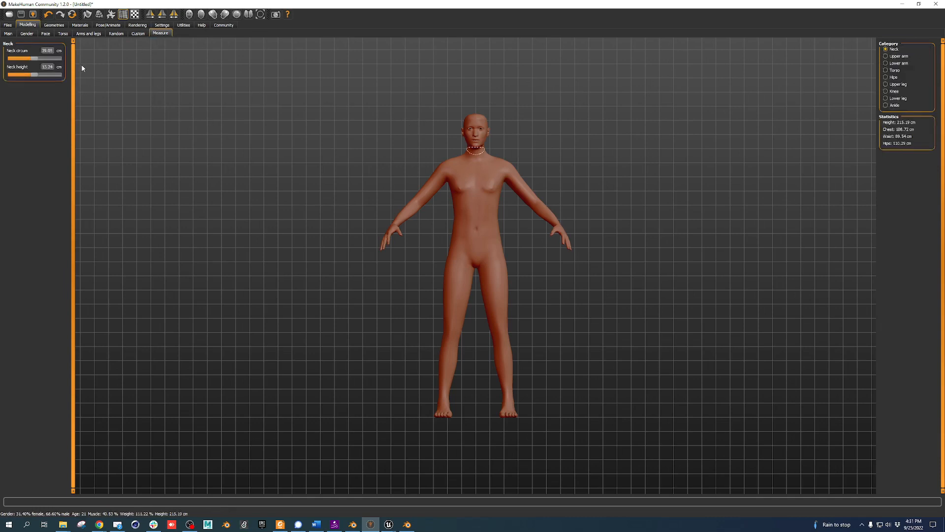
pyautogui.click(51, 26)
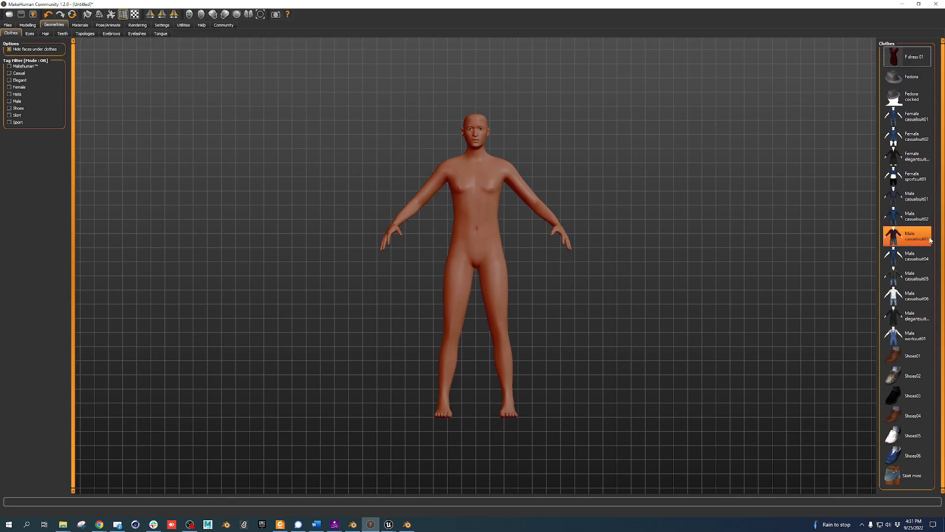
# Try on the denim mini skirt, then dress the character in T-shirt and jeans instead
pyautogui.click(910, 475)
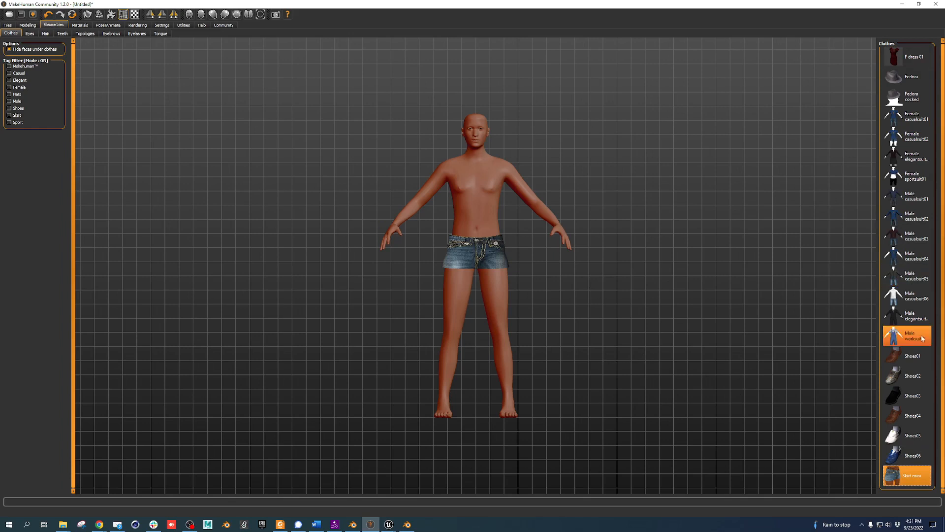
pyautogui.click(910, 474)
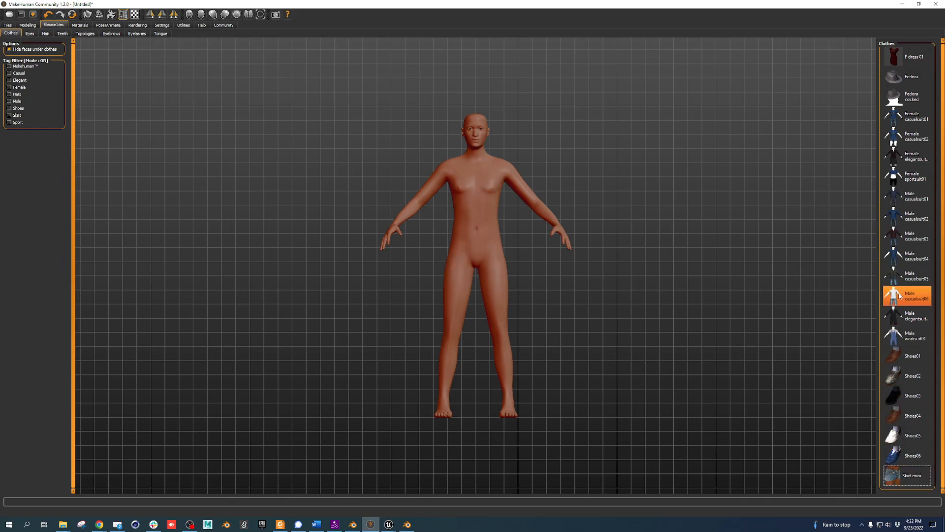
pyautogui.click(909, 296)
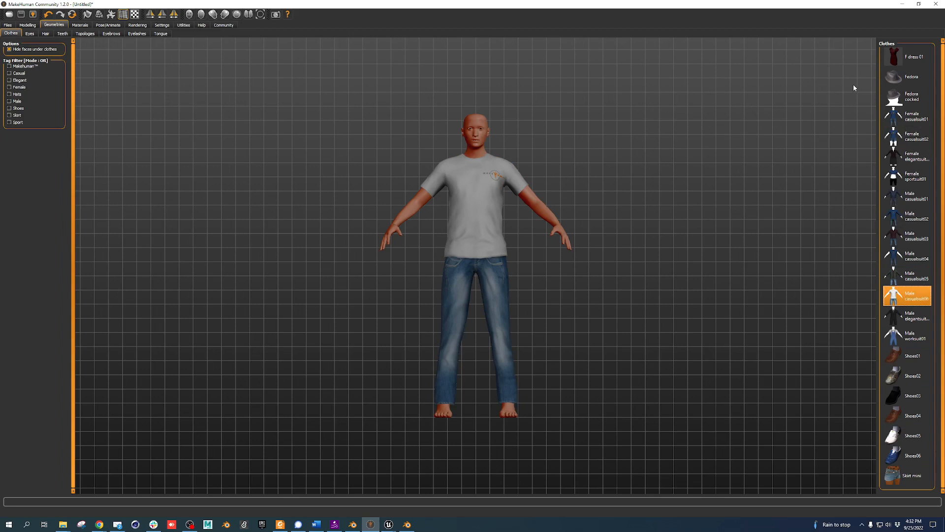
# Give the character low-poly eyes, the Short01 hairstyle and the base teeth
pyautogui.click(30, 34)
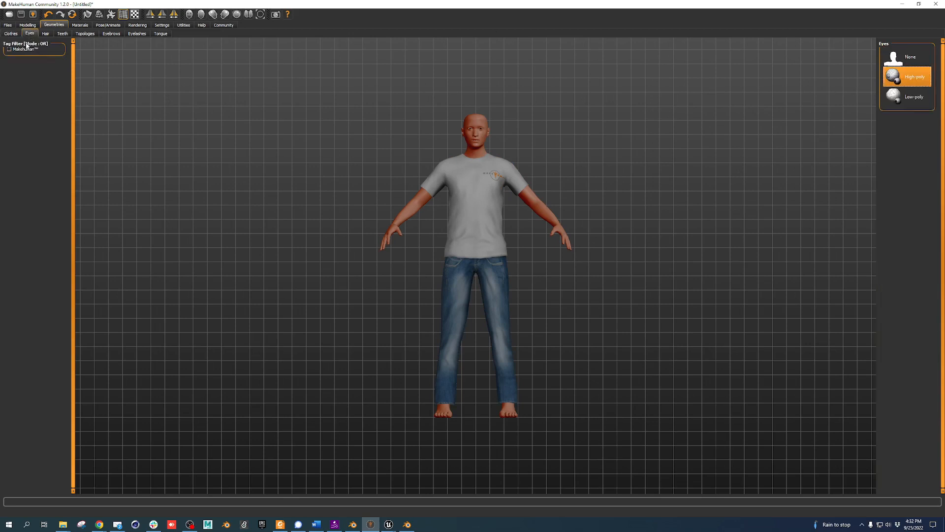
pyautogui.click(910, 95)
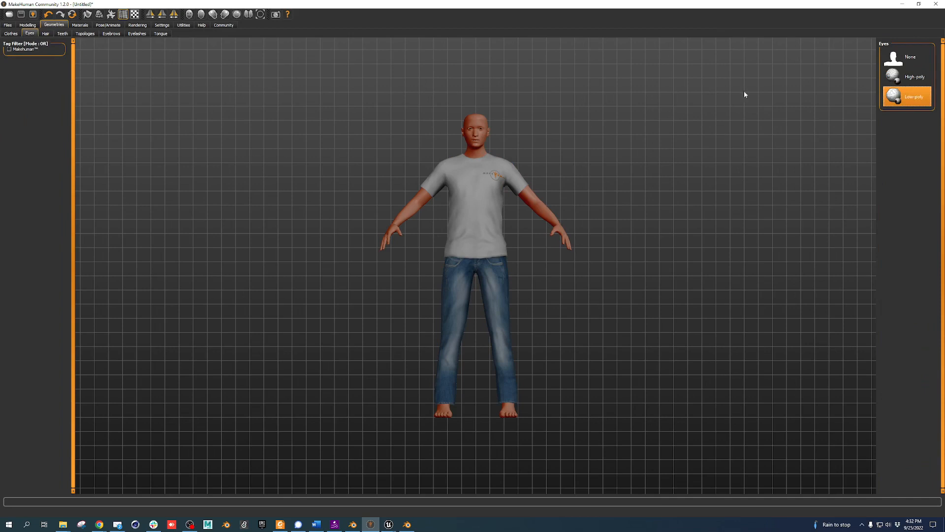
pyautogui.click(45, 33)
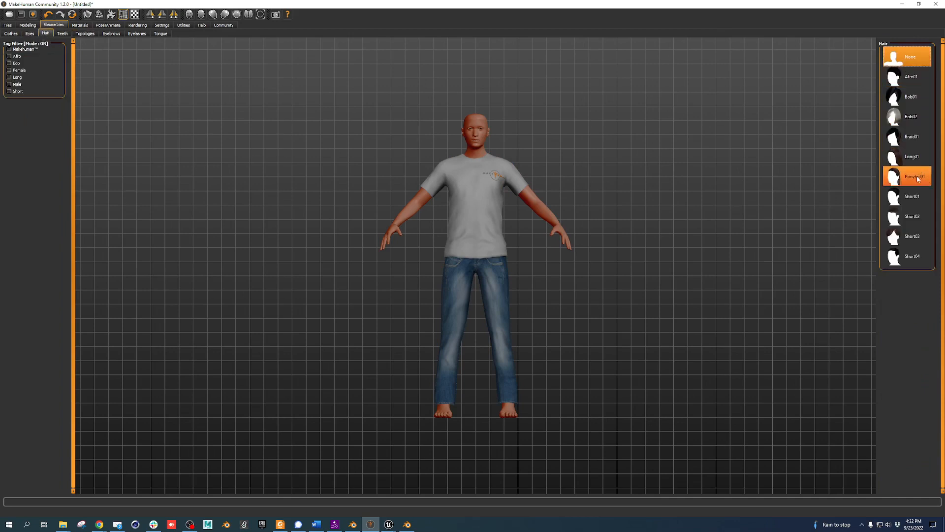
pyautogui.click(913, 198)
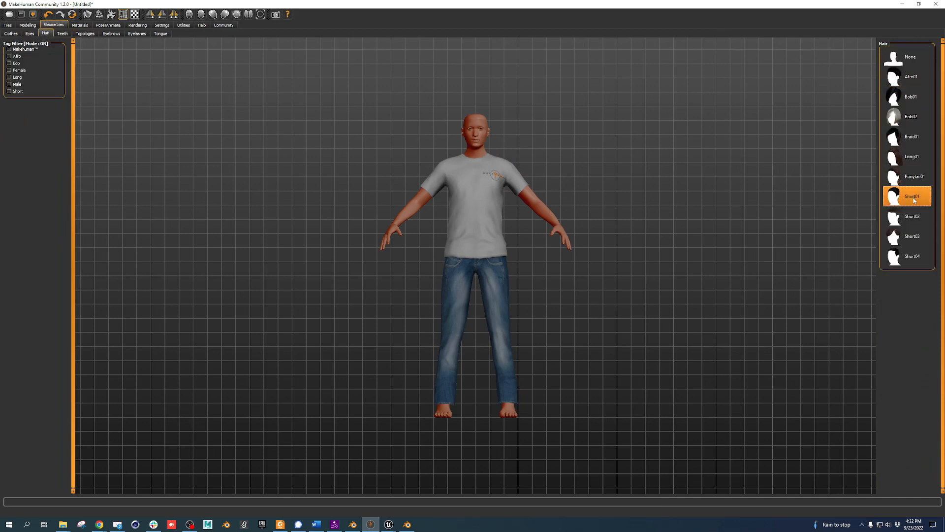
pyautogui.click(63, 34)
pyautogui.click(907, 76)
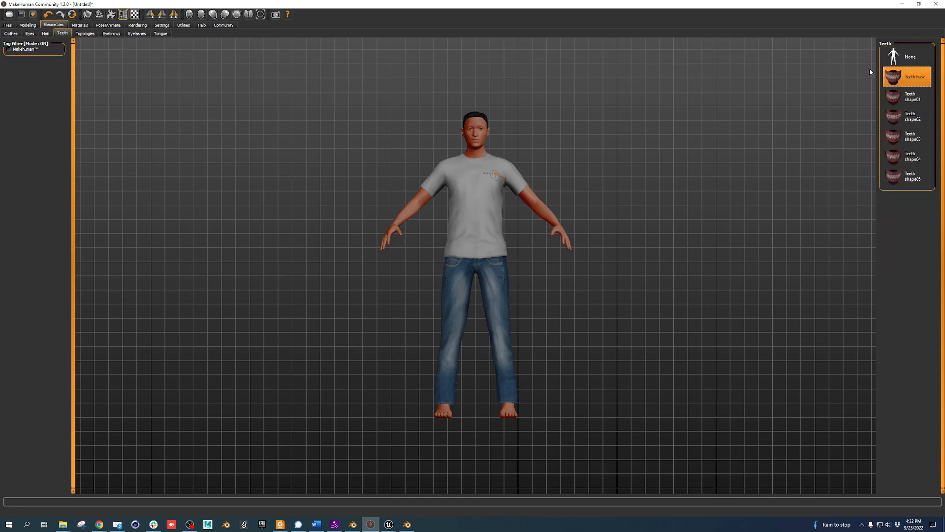
# Add Eyebrow001 eyebrows and review the topology, eyelash and tongue options
pyautogui.click(85, 34)
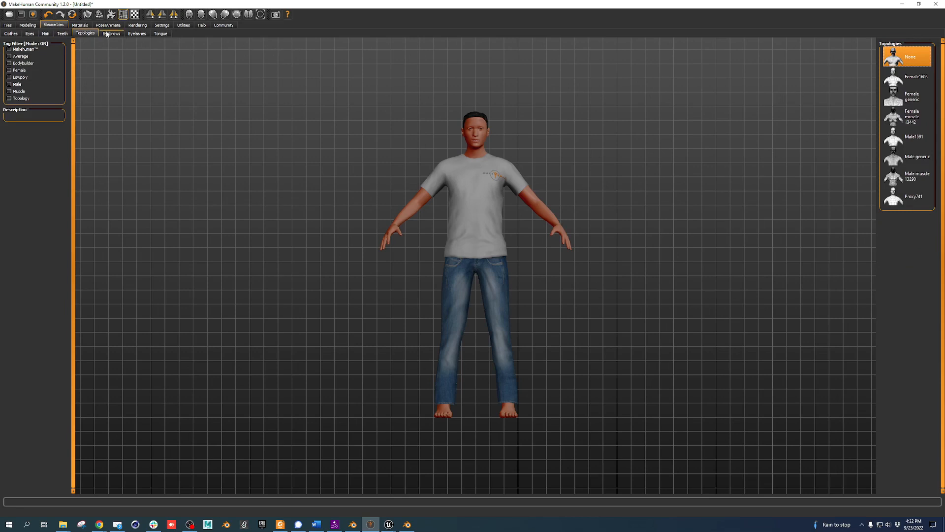
pyautogui.click(112, 33)
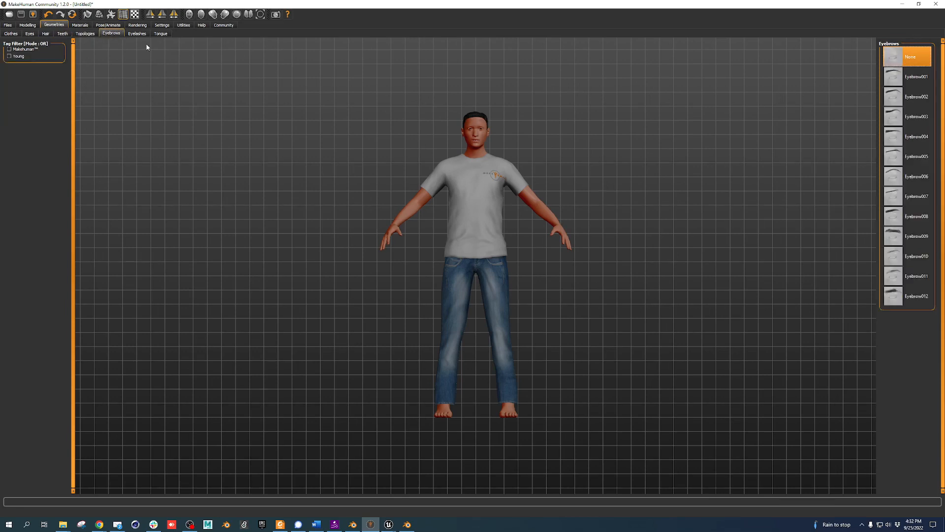
pyautogui.click(913, 77)
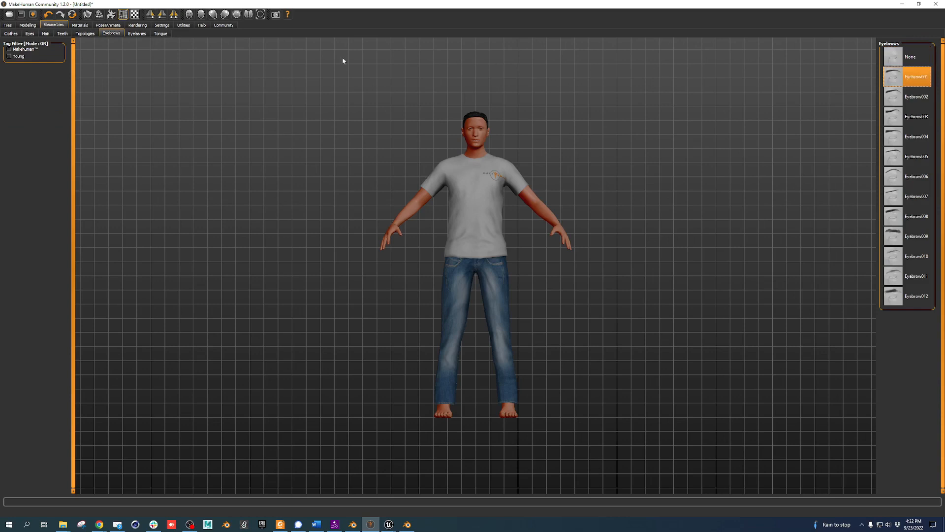
pyautogui.click(142, 35)
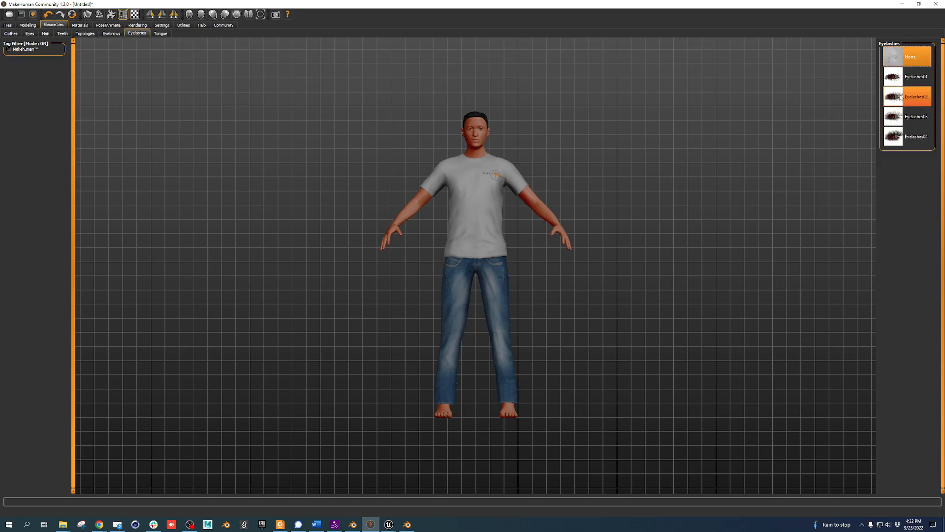
pyautogui.click(160, 34)
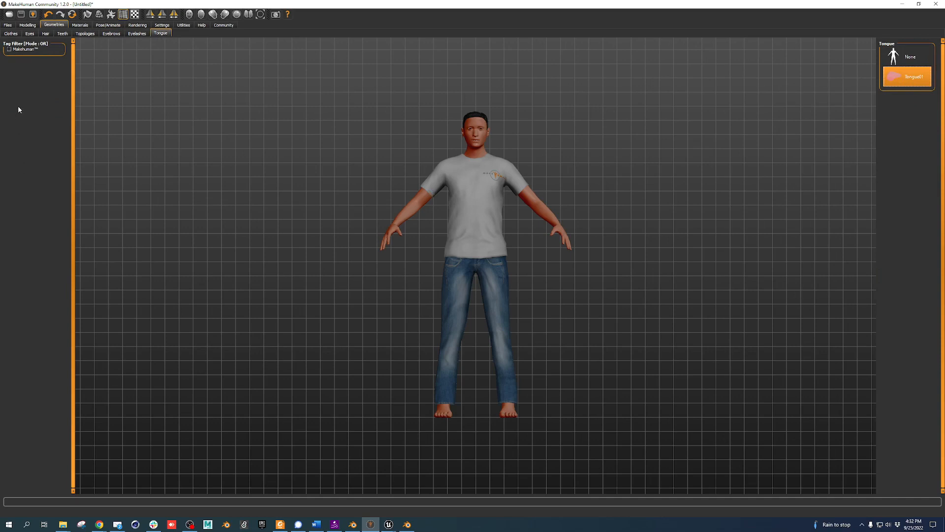
pyautogui.click(108, 24)
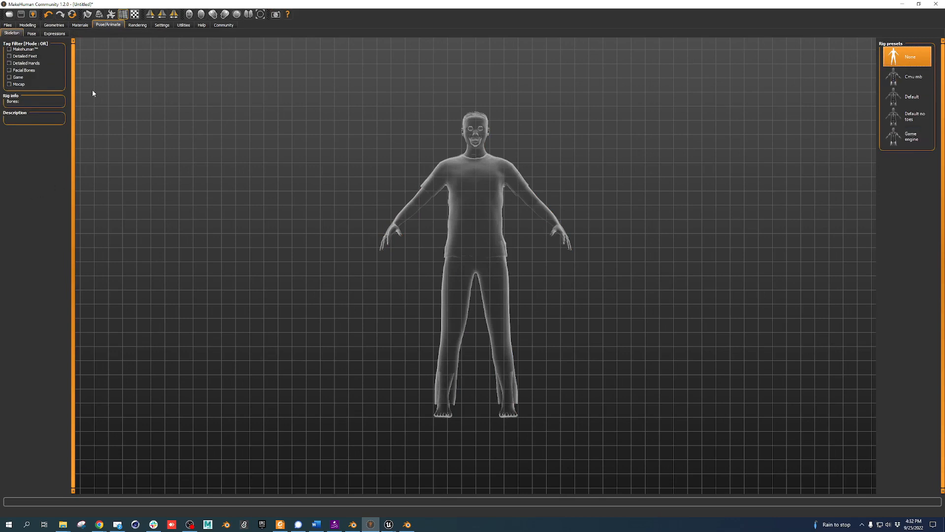
# Put the clothed character into the Tpose from the Pose list
pyautogui.click(31, 33)
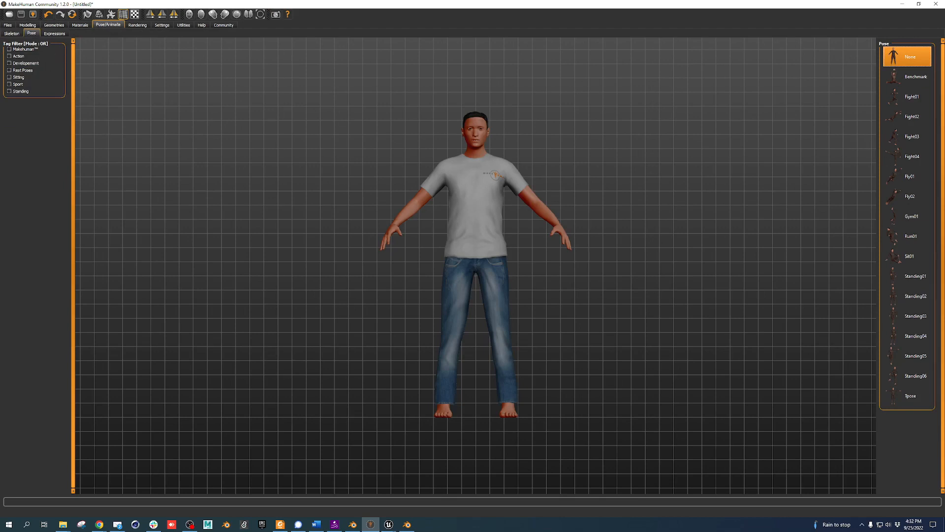
pyautogui.click(896, 393)
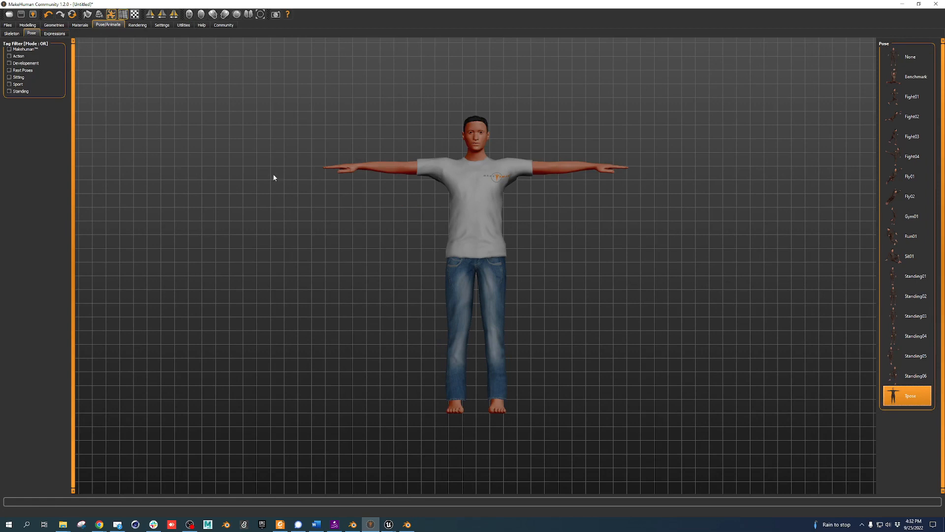
pyautogui.click(65, 525)
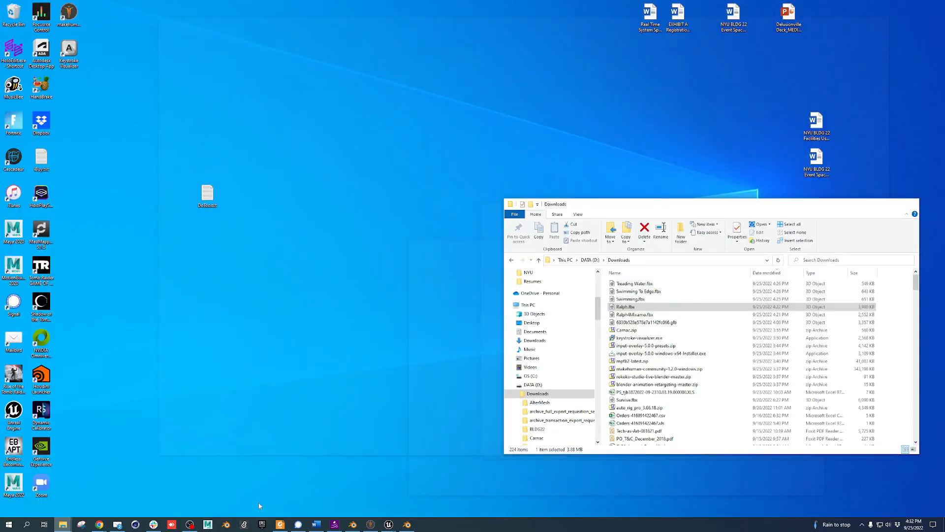
# In Downloads, open makehuman-community-1.2.0-windows and then its addons_for_blender_28x folder
pyautogui.click(251, 493)
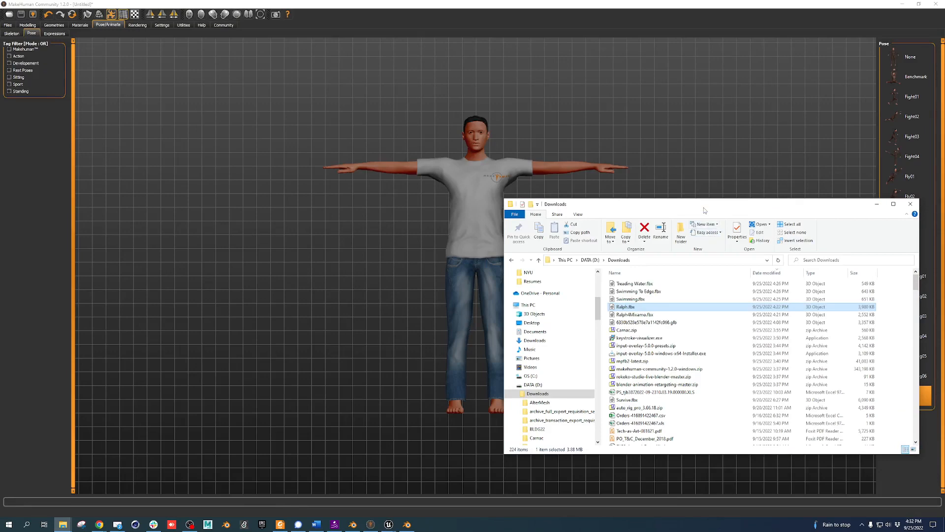
pyautogui.moveTo(704, 210); pyautogui.dragTo(483, 150)
pyautogui.scroll(-10, 691, 261)
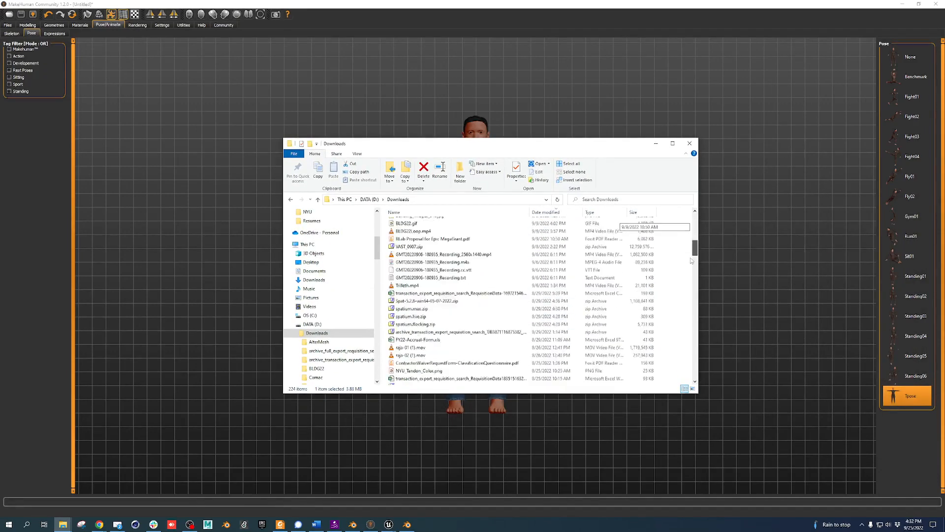
pyautogui.scroll(-20, 691, 261)
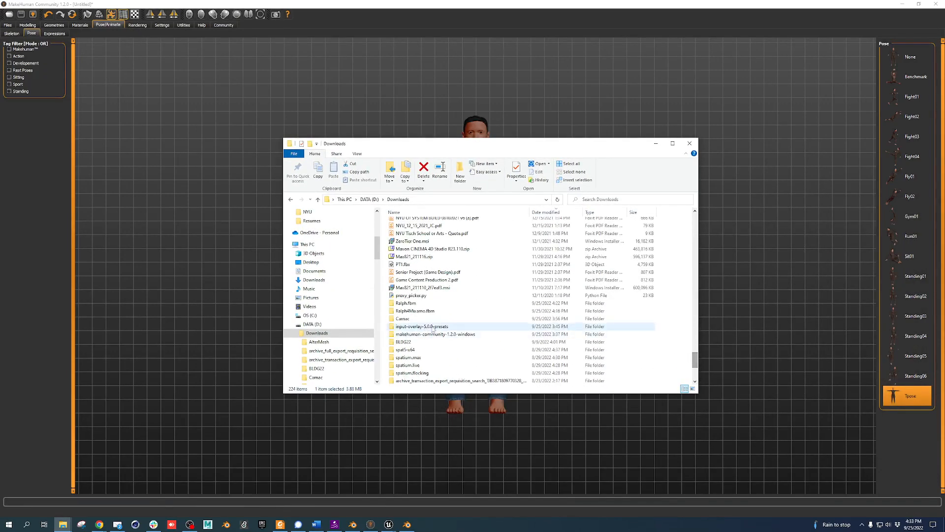
pyautogui.doubleClick(433, 334)
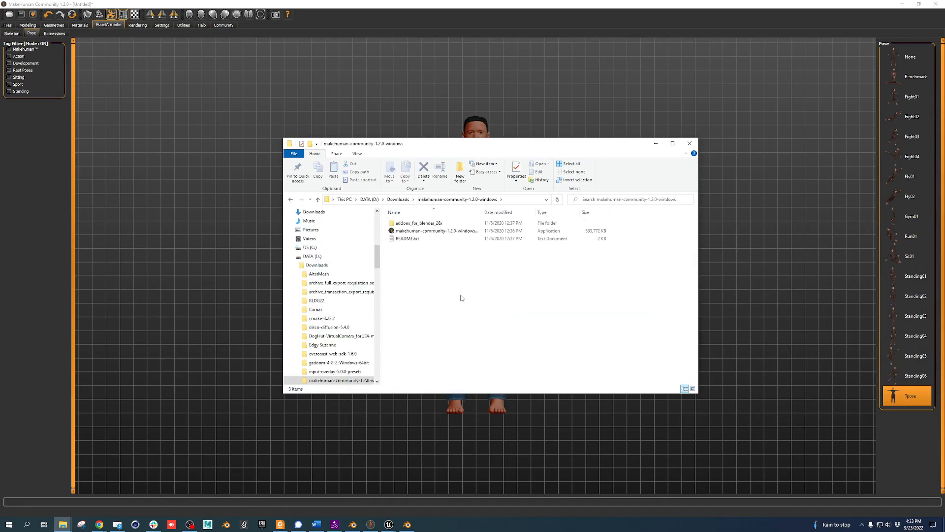
pyautogui.doubleClick(434, 224)
pyautogui.click(430, 247)
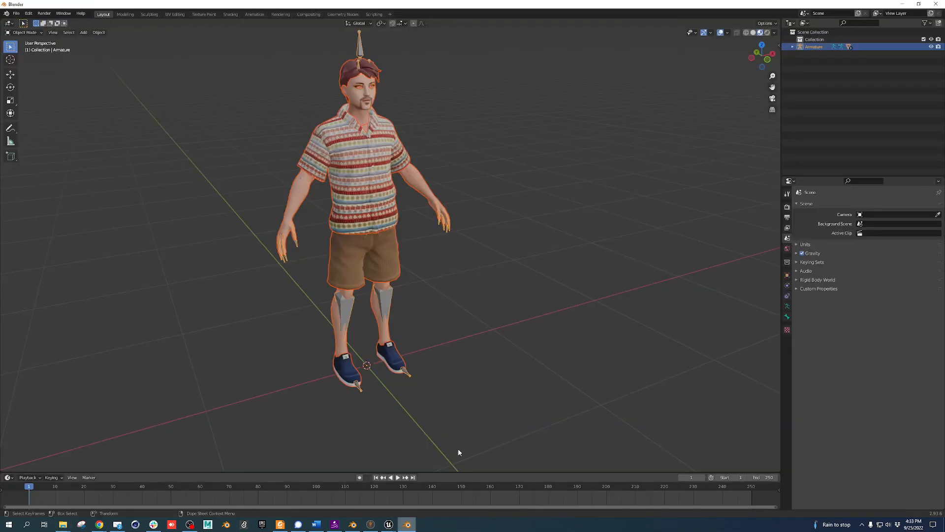
# Save the character scene as Ralph.blend in the D:\Downloads folder
pyautogui.click(22, 11)
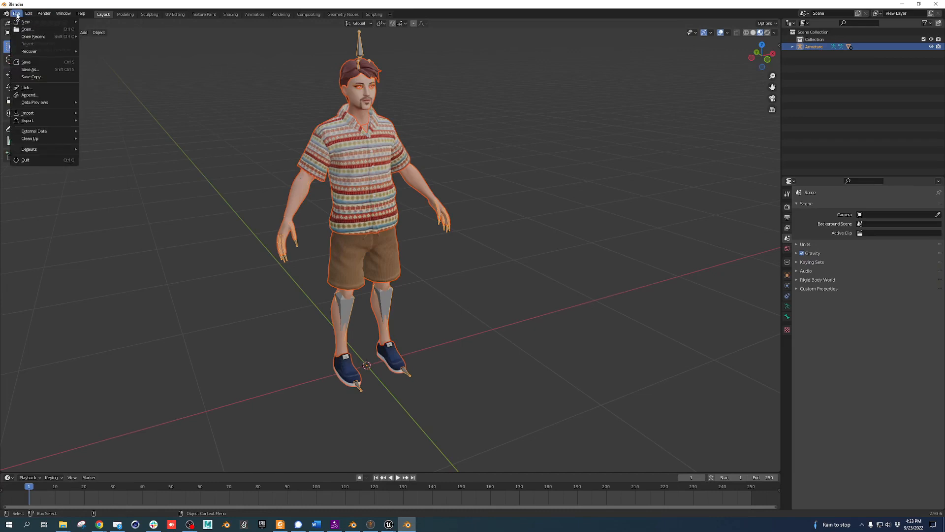
pyautogui.click(33, 70)
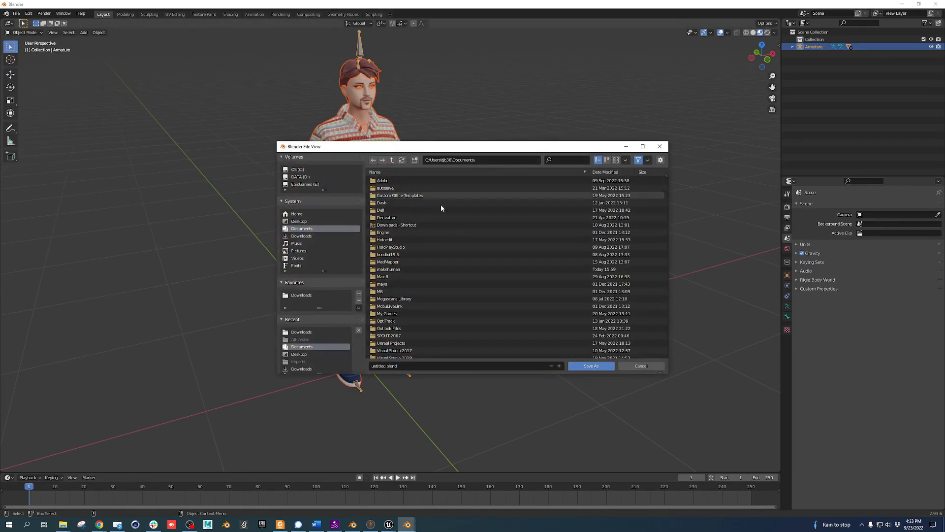
pyautogui.click(301, 295)
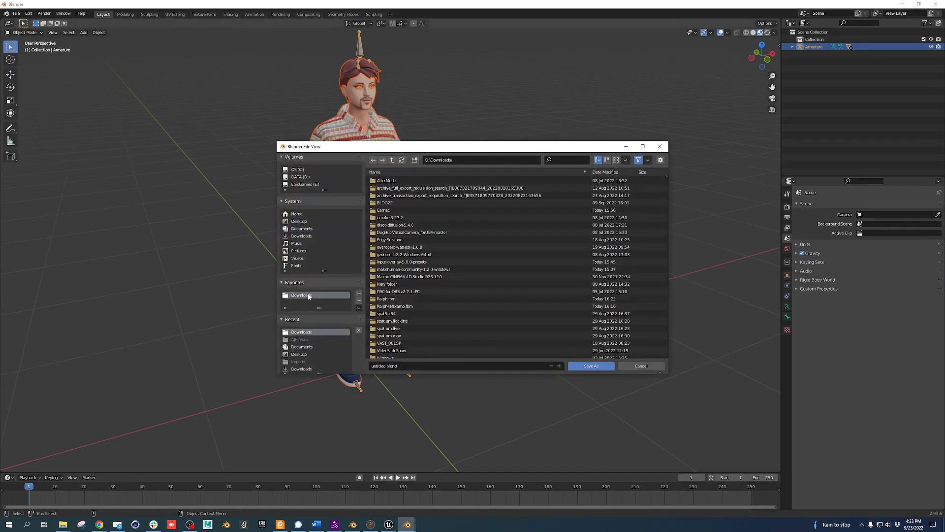
pyautogui.click(410, 365)
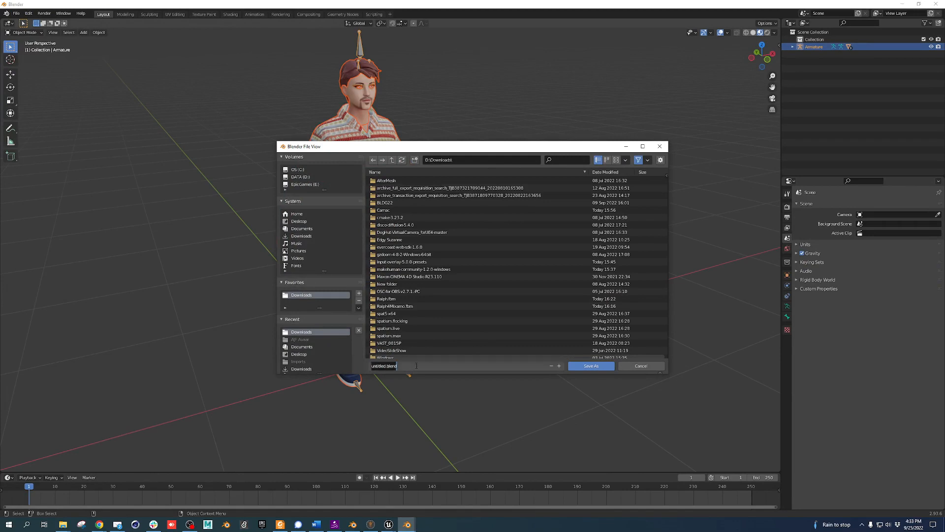
pyautogui.write('Ralph')
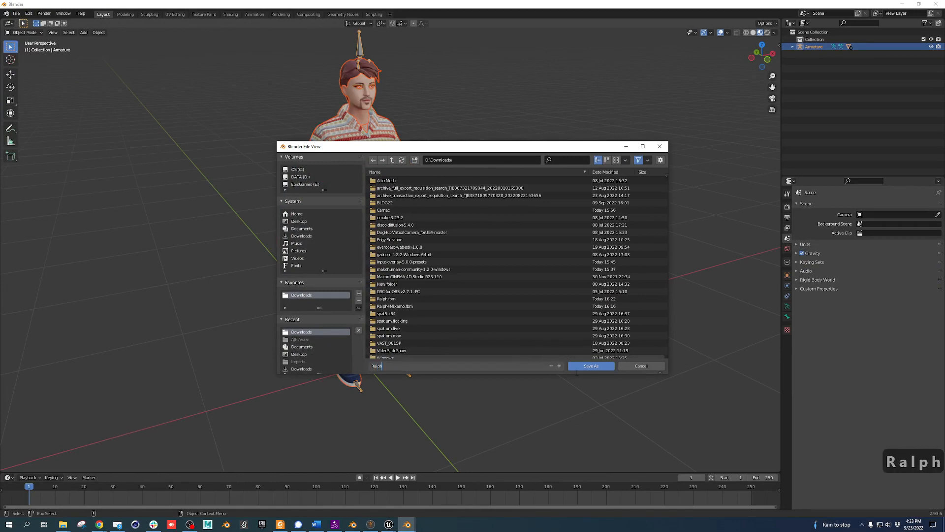
pyautogui.click(594, 368)
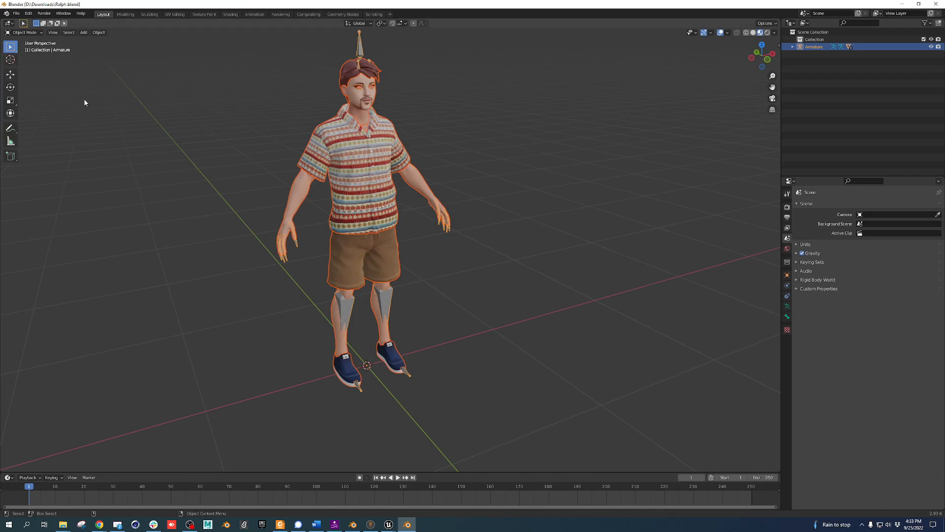
pyautogui.click(16, 13)
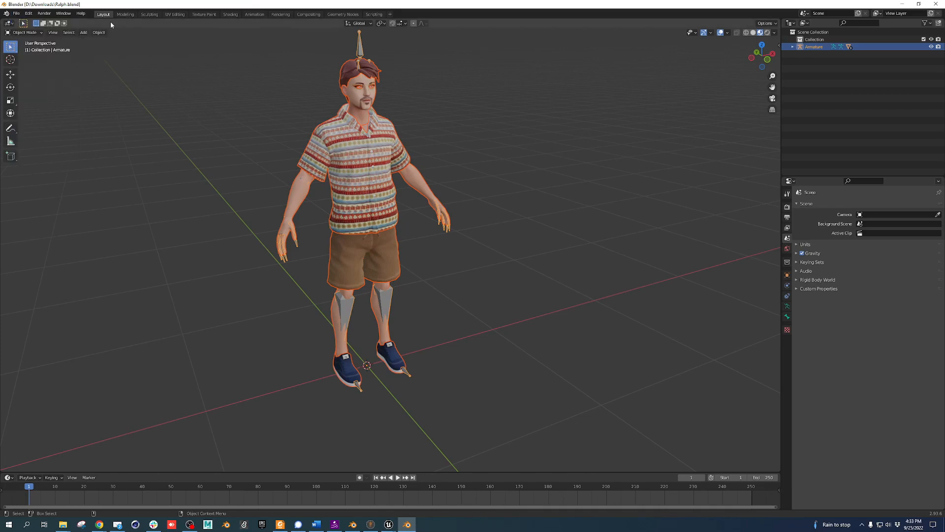
# Start a new General scene from the File menu
pyautogui.click(15, 14)
pyautogui.moveTo(70, 23)
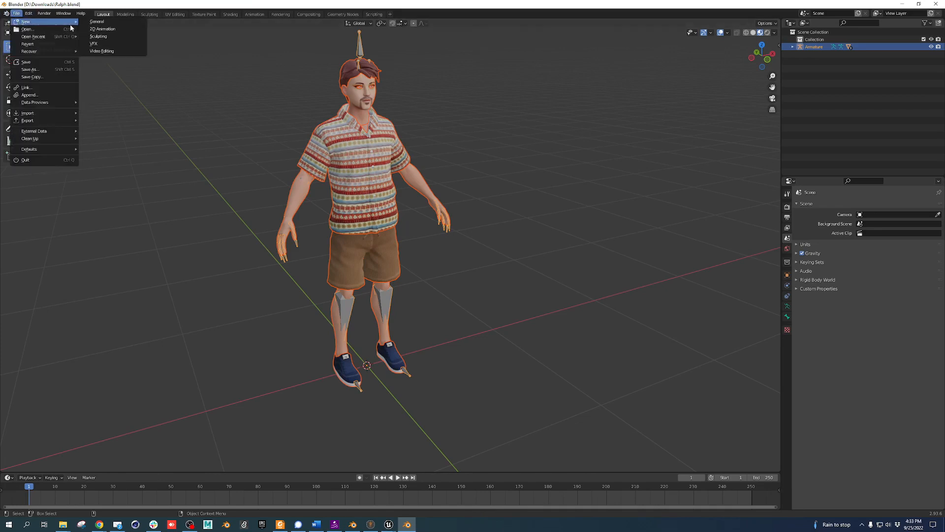
pyautogui.click(113, 21)
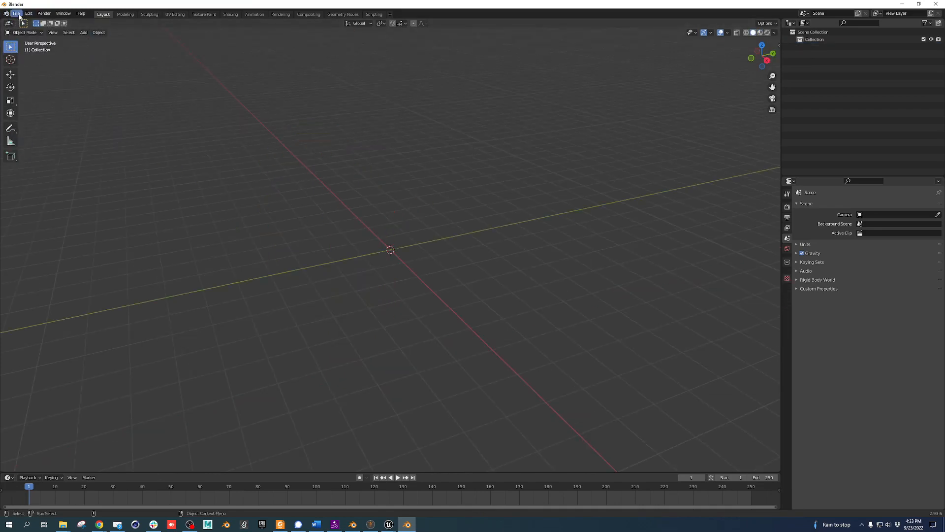
# Open the add-on Install file browser in Preferences, set to the Downloads folder
pyautogui.click(34, 14)
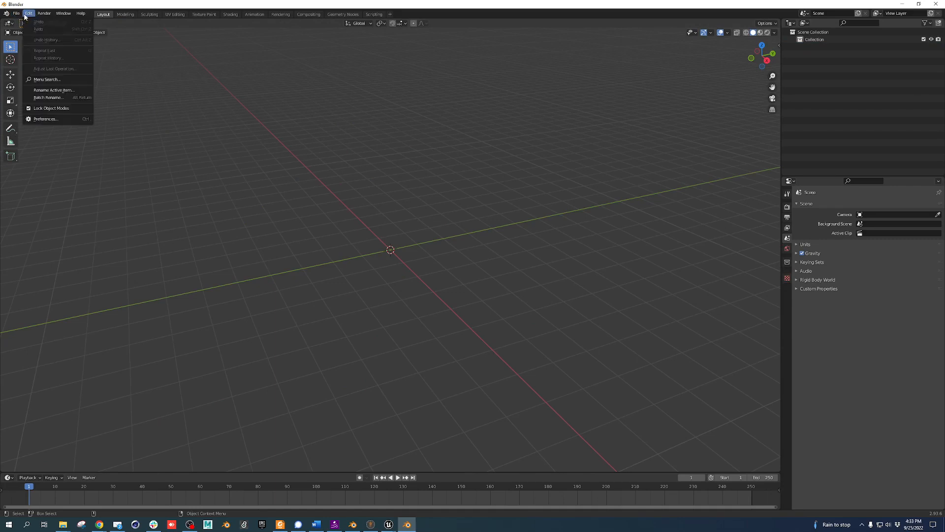
pyautogui.click(51, 121)
pyautogui.click(26, 92)
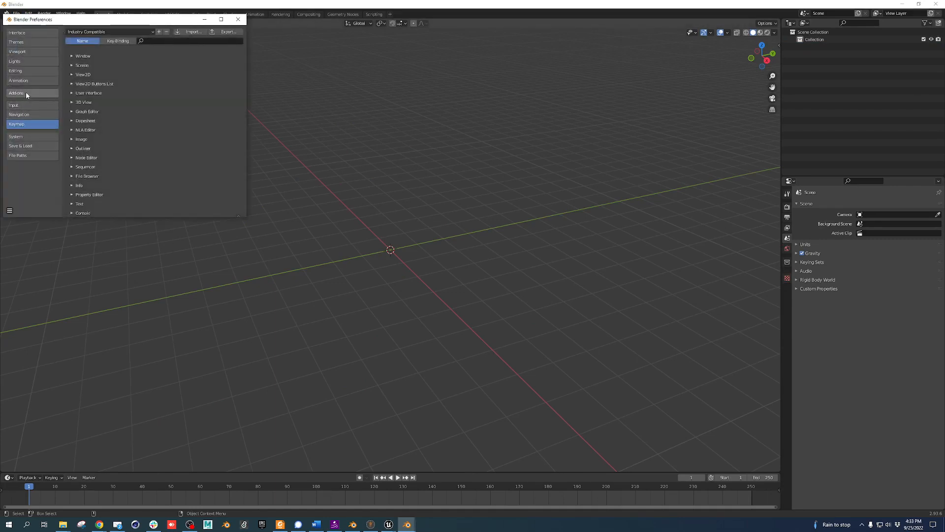
pyautogui.click(194, 32)
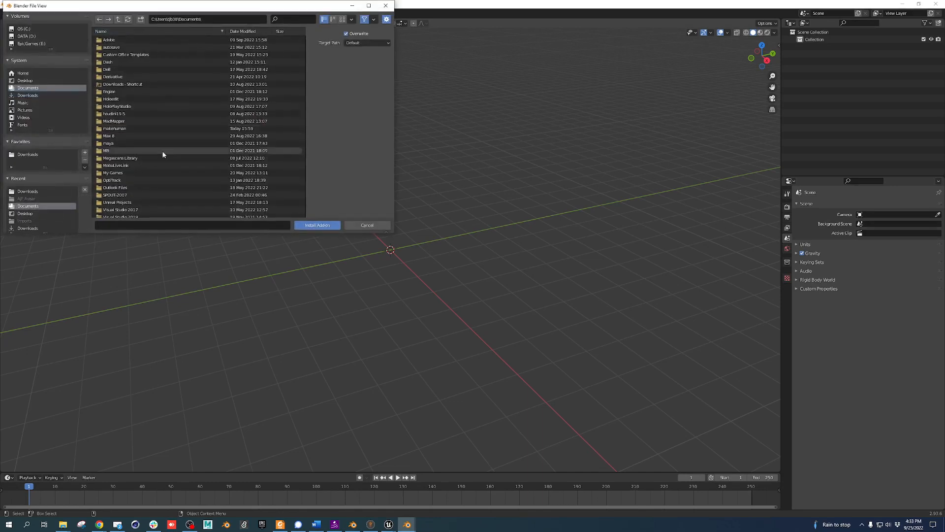
pyautogui.click(27, 155)
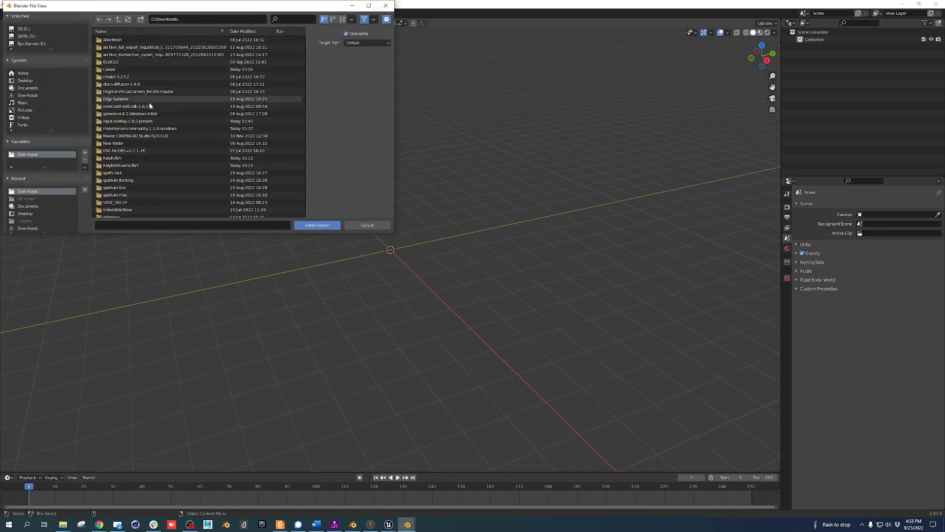
# Browse into makehuman-community-1.2.0-windows > addons_for_blender_28x, then return to Downloads
pyautogui.scroll(-2, 130, 179)
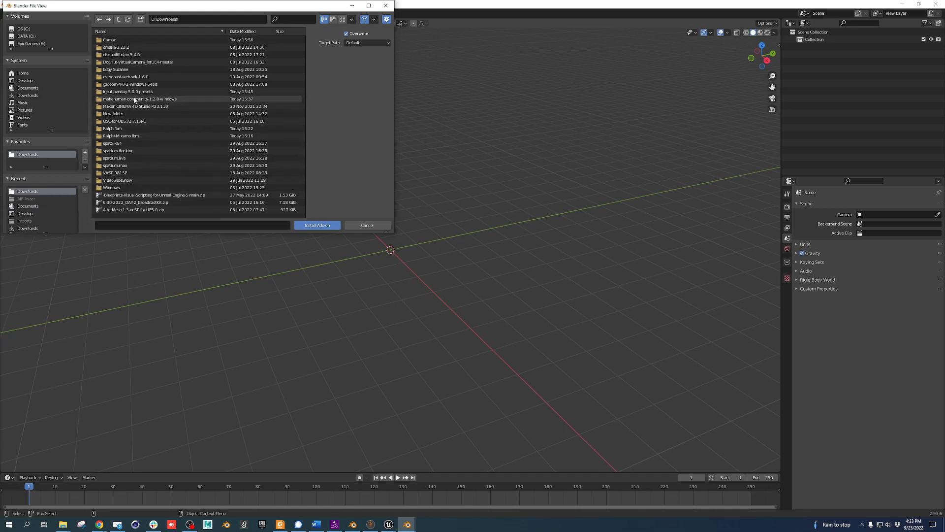
pyautogui.doubleClick(134, 98)
pyautogui.doubleClick(117, 40)
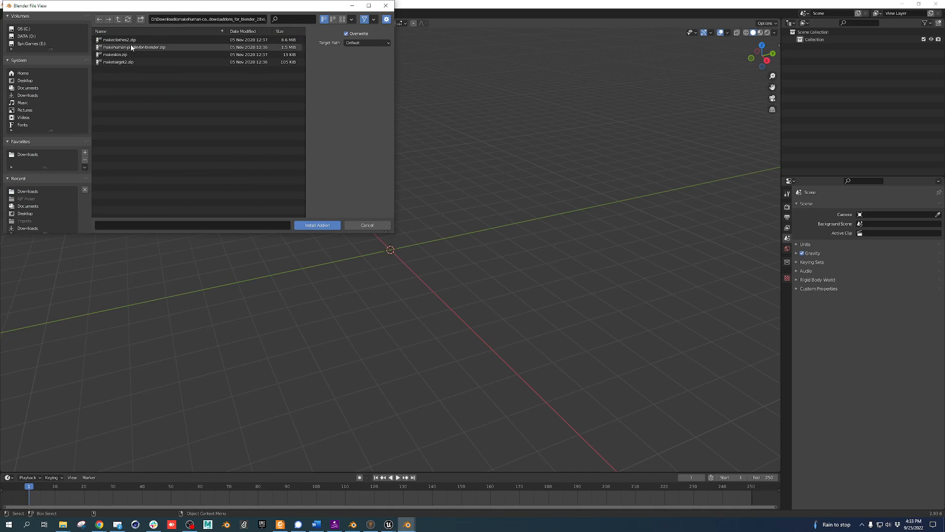
pyautogui.click(119, 20)
pyautogui.click(118, 20)
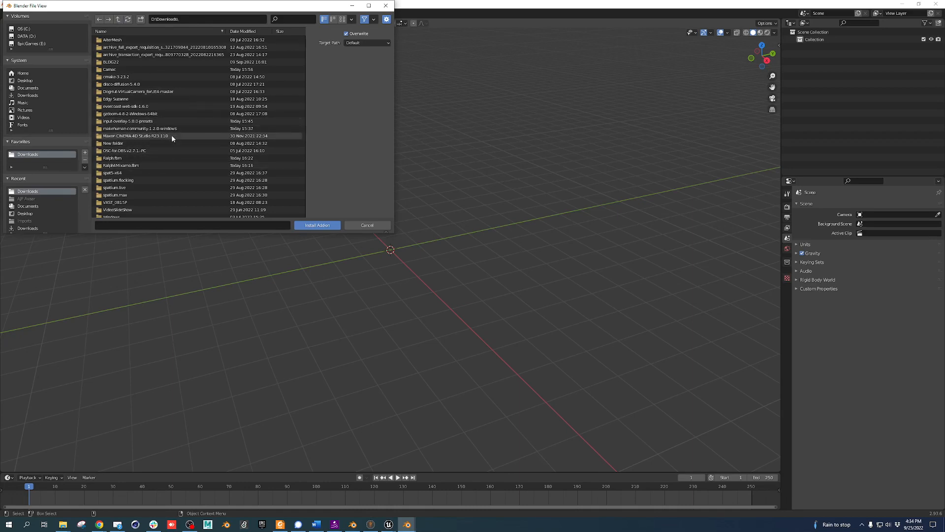
pyautogui.scroll(-4, 161, 160)
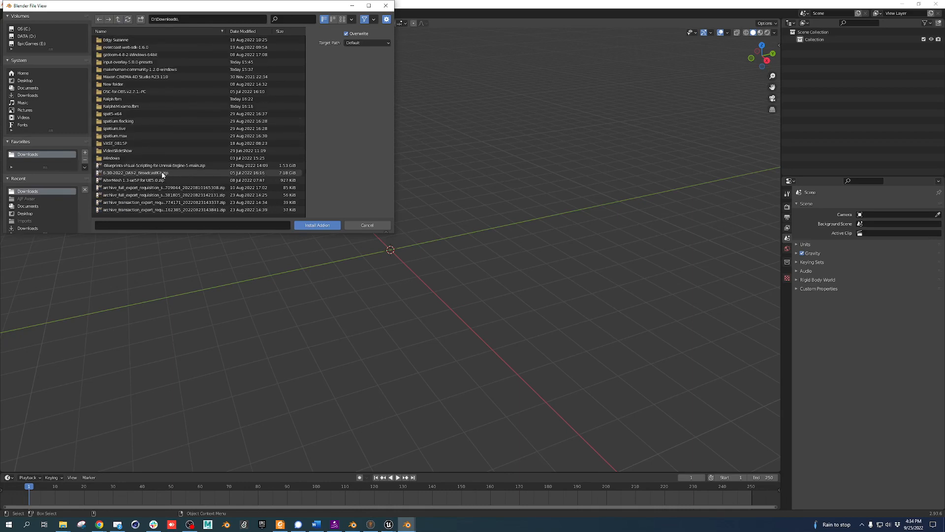
pyautogui.scroll(-8, 165, 182)
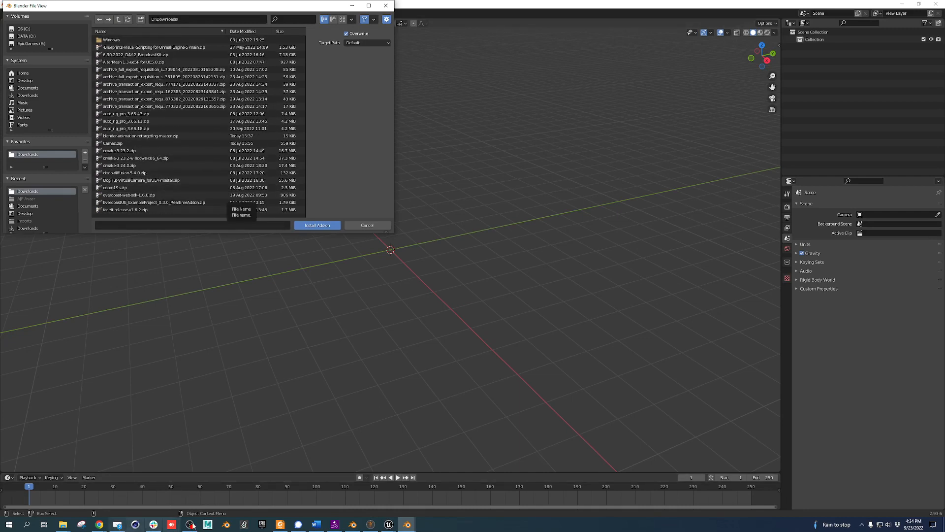
pyautogui.moveTo(99, 524)
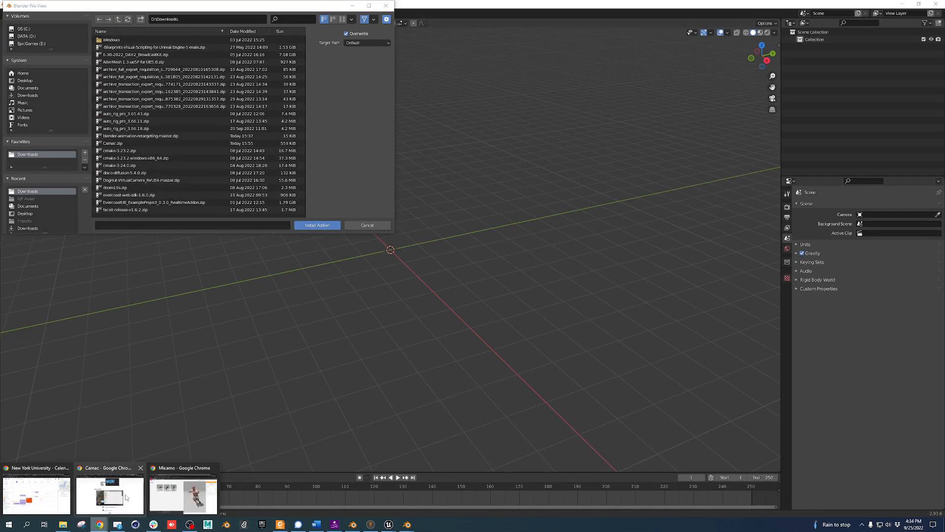
pyautogui.click(178, 492)
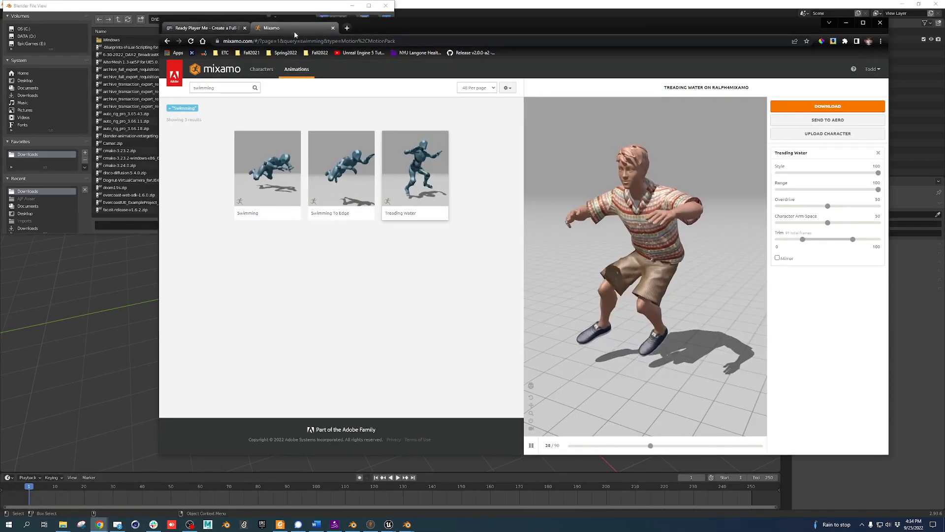
# Search 'makehuman comm' and download mpfb2-latest.zip from makehumancommunity.org's plugins directory
pyautogui.click(347, 28)
pyautogui.write('ma')
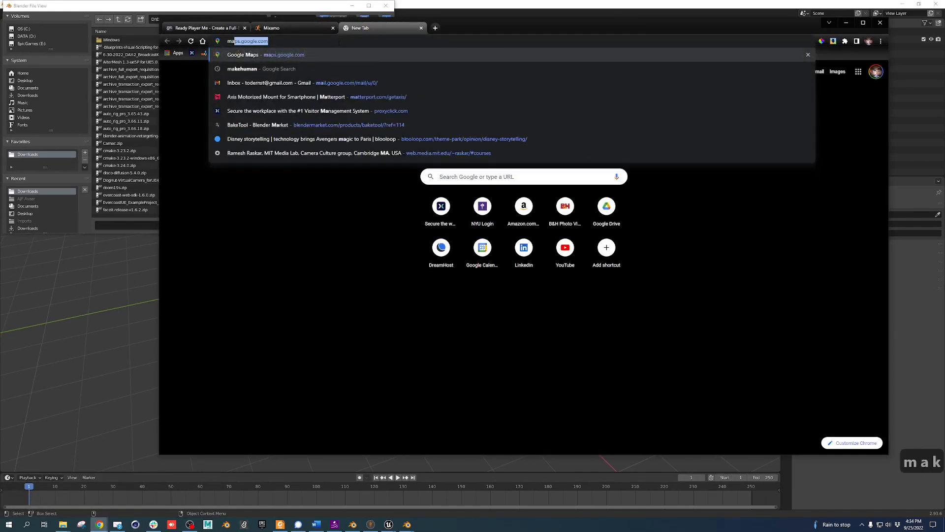
pyautogui.write('kehuman comm')
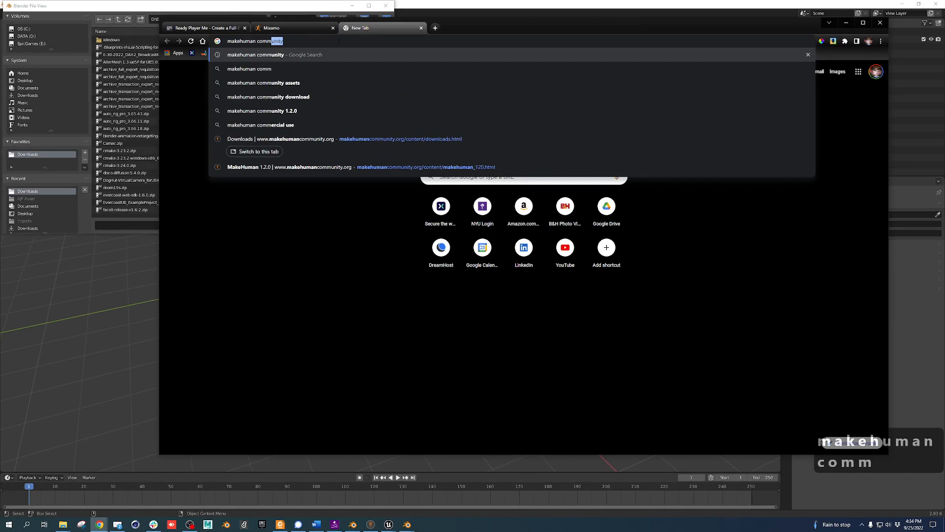
pyautogui.press('Return')
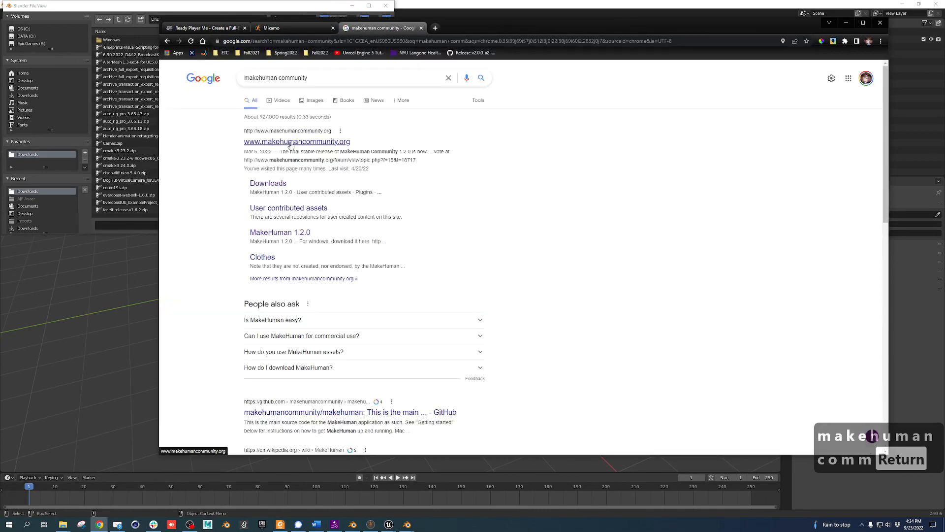
pyautogui.click(289, 143)
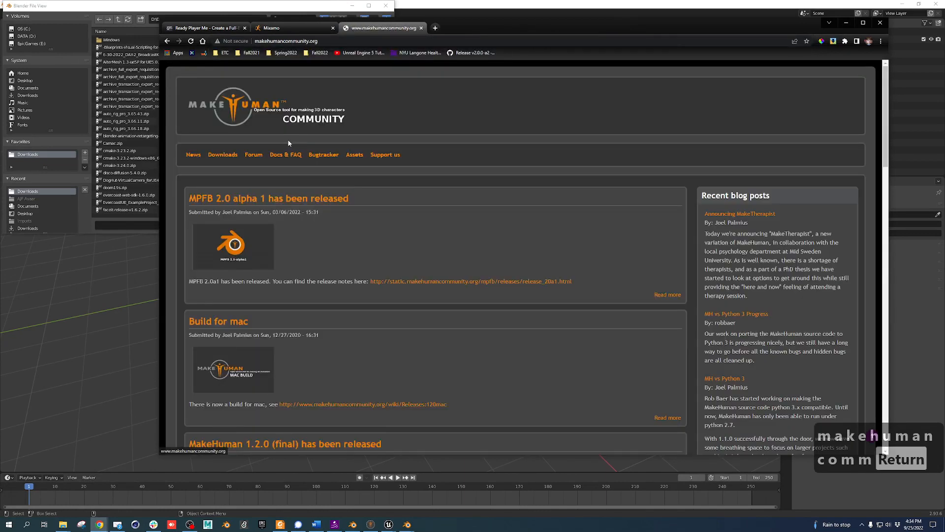
pyautogui.click(231, 158)
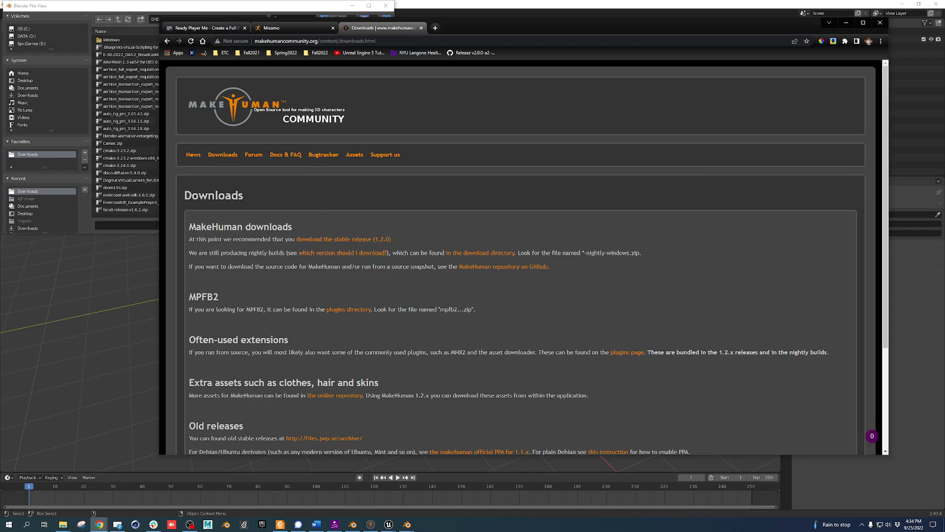
pyautogui.click(355, 311)
pyautogui.click(190, 194)
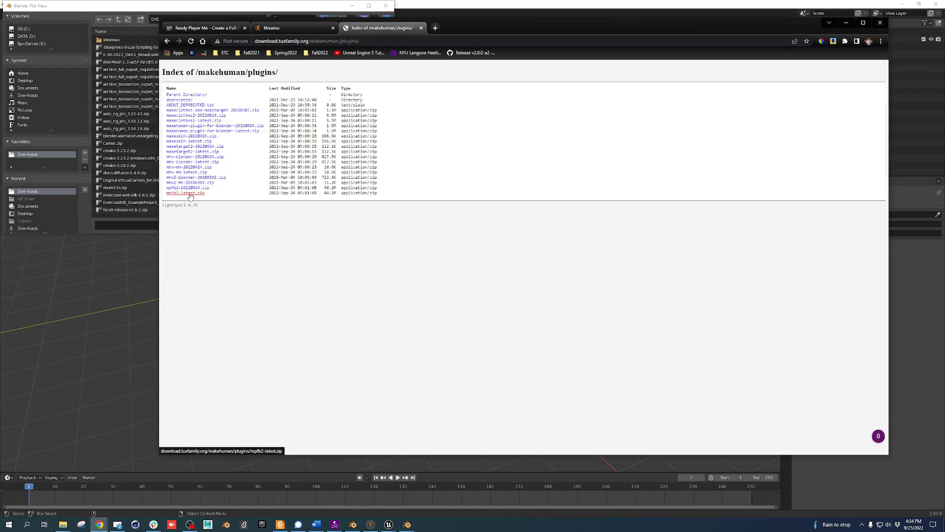
pyautogui.click(140, 158)
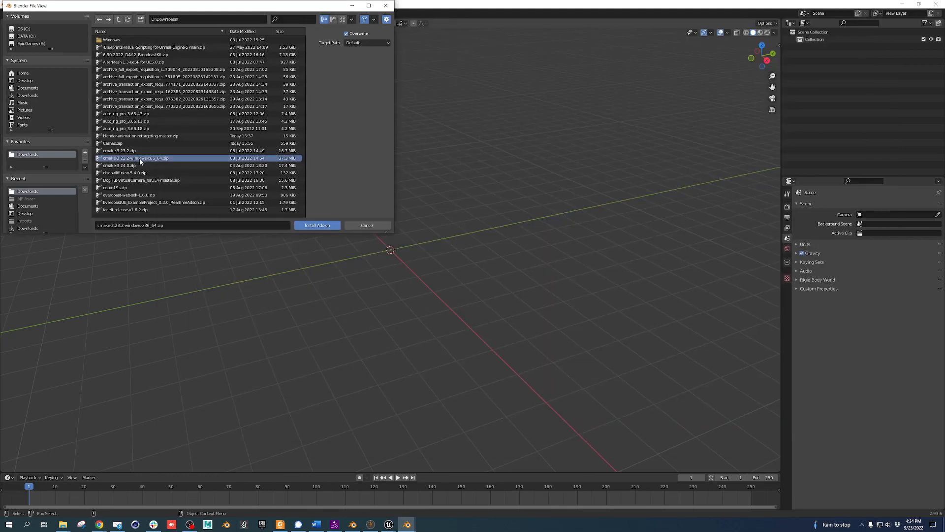
# Select mpfb2-latest.zip in D:\Downloads and install it as a Blender add-on
pyautogui.scroll(-10, 140, 158)
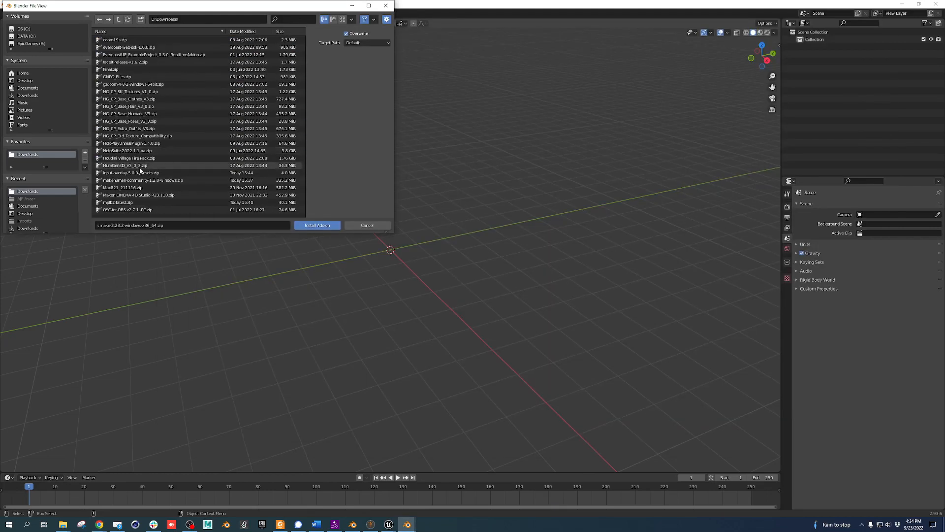
pyautogui.click(148, 202)
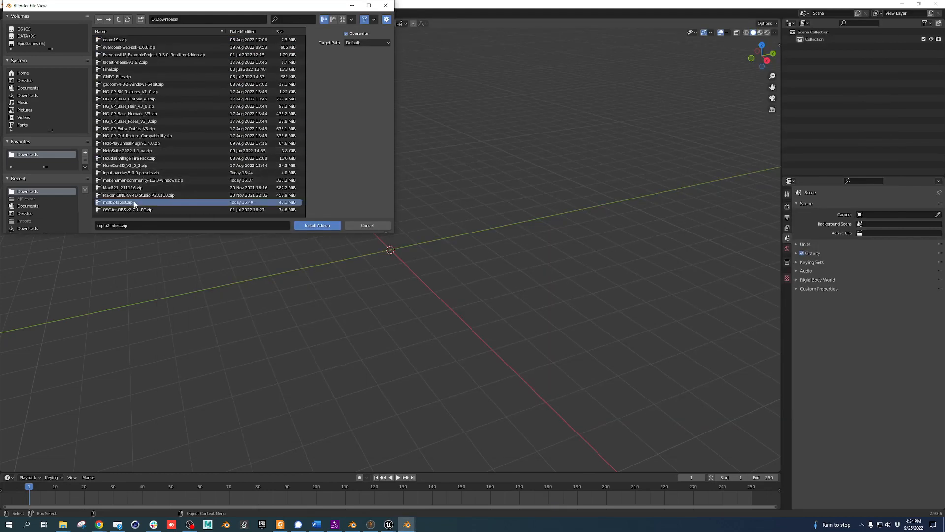
pyautogui.click(299, 225)
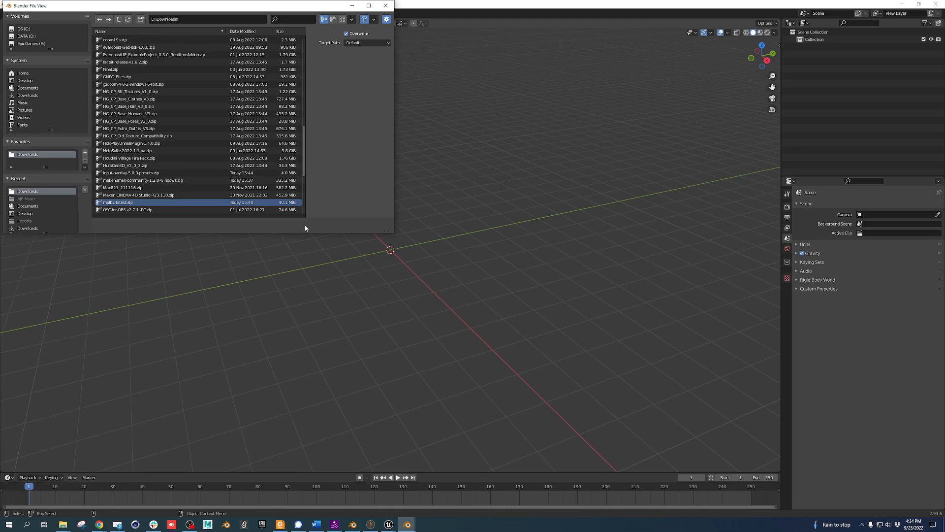
pyautogui.press('n')
pyautogui.scroll(-6, 235, 131)
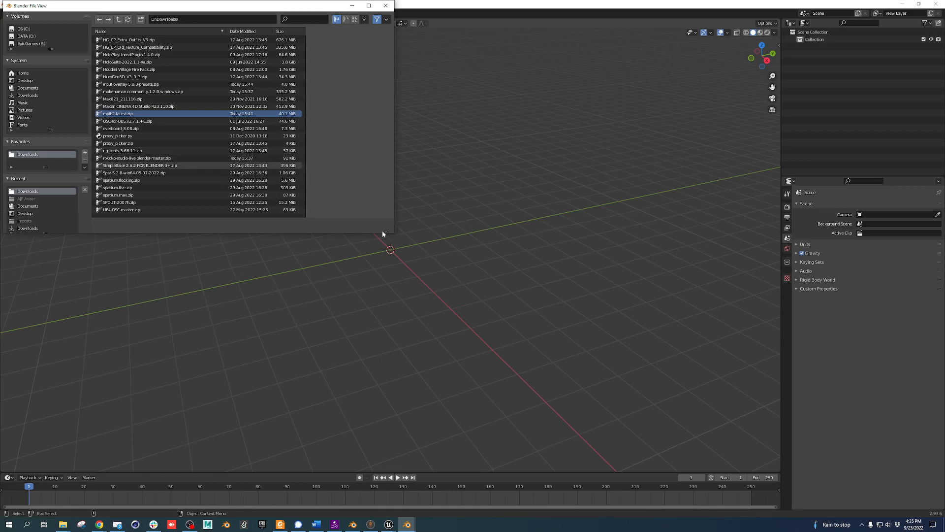
# Rearrange the file browser and Preferences windows, then close the add-on file browser
pyautogui.moveTo(391, 233); pyautogui.dragTo(387, 292)
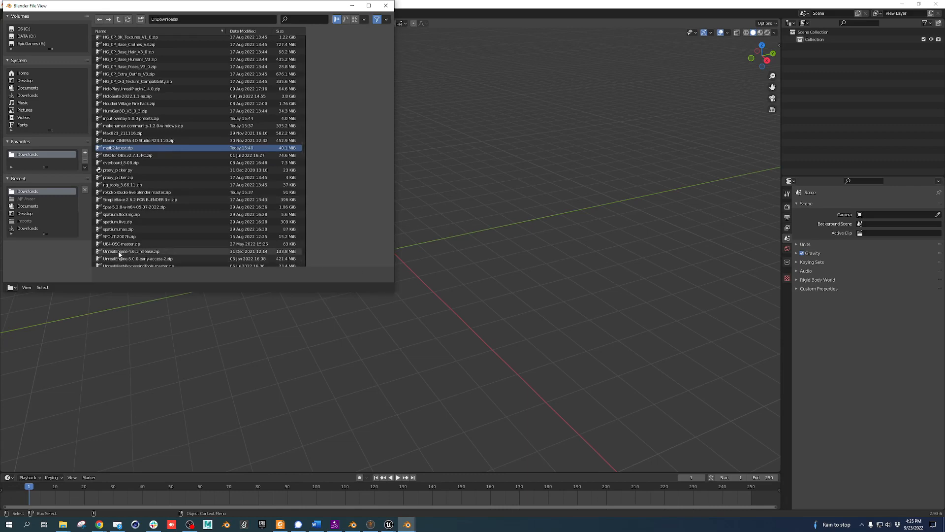
pyautogui.scroll(10, 192, 157)
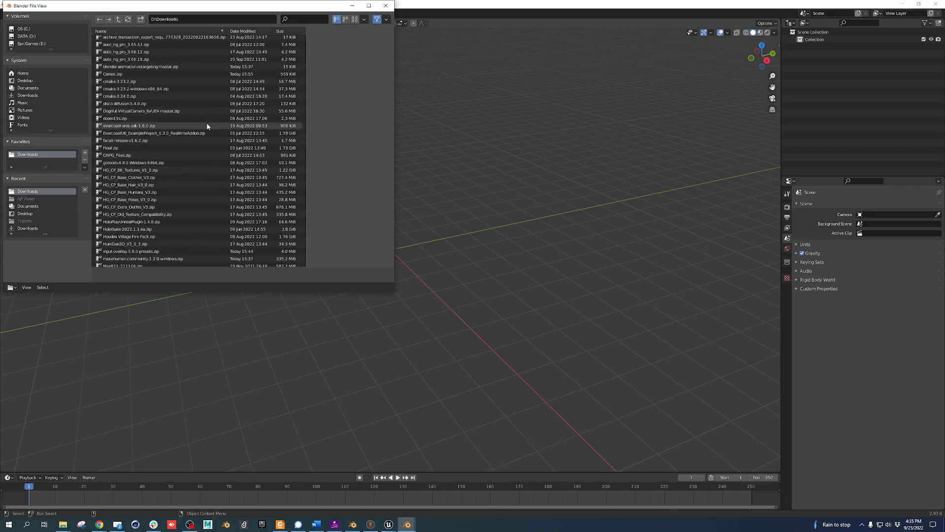
pyautogui.scroll(-10, 196, 125)
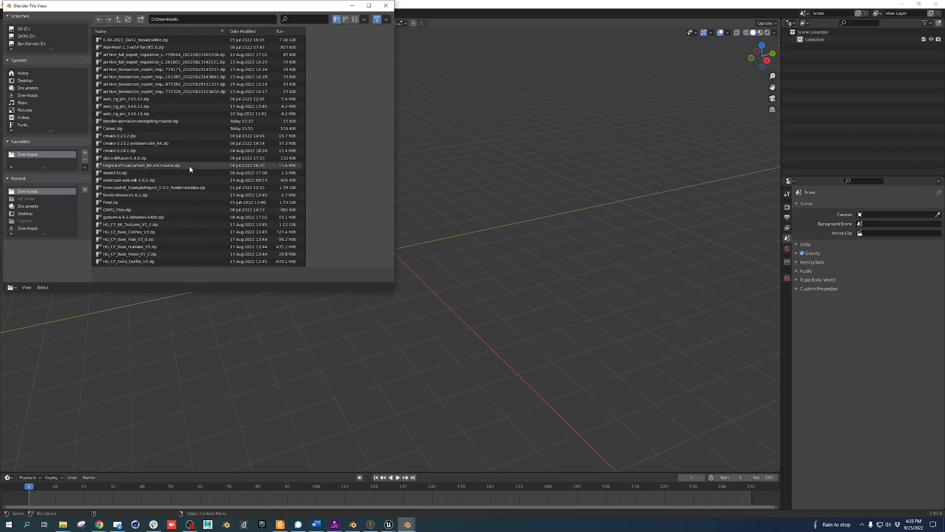
pyautogui.scroll(-6, 187, 175)
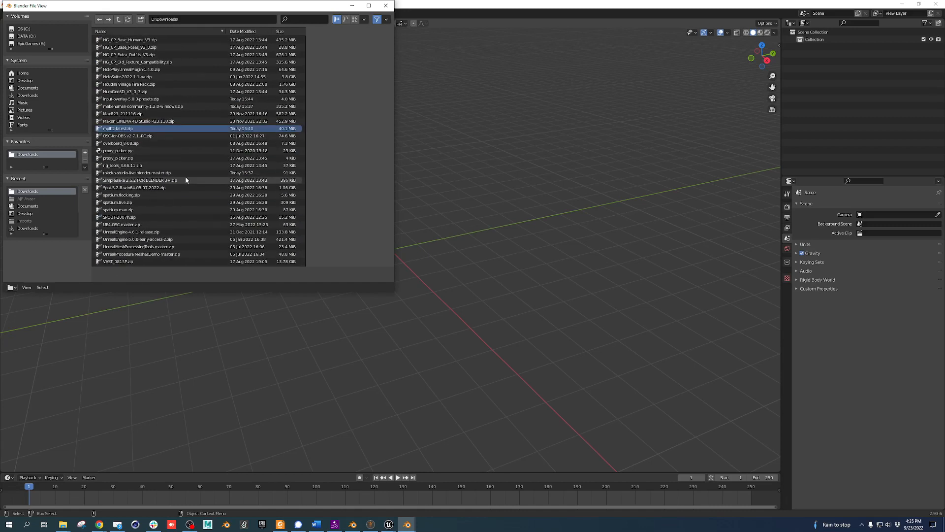
pyautogui.scroll(-1, 195, 190)
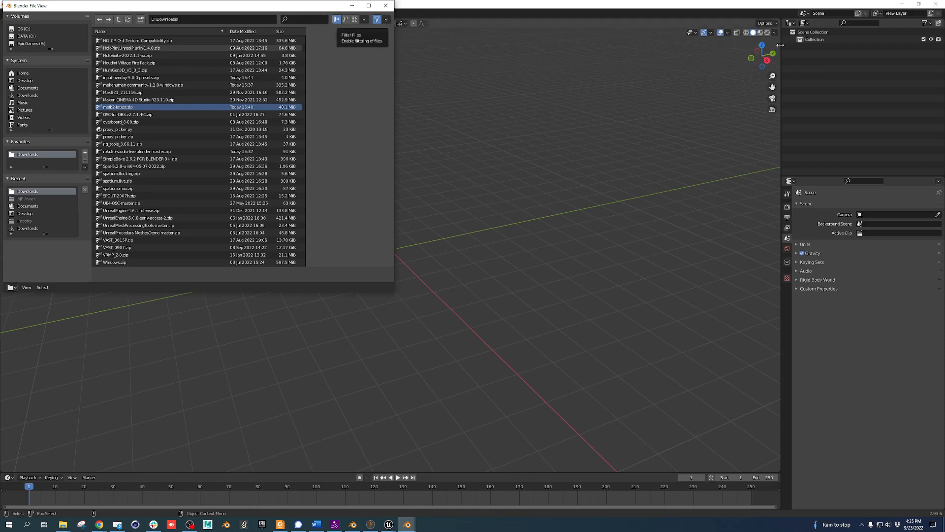
pyautogui.moveTo(230, 9); pyautogui.dragTo(373, 116)
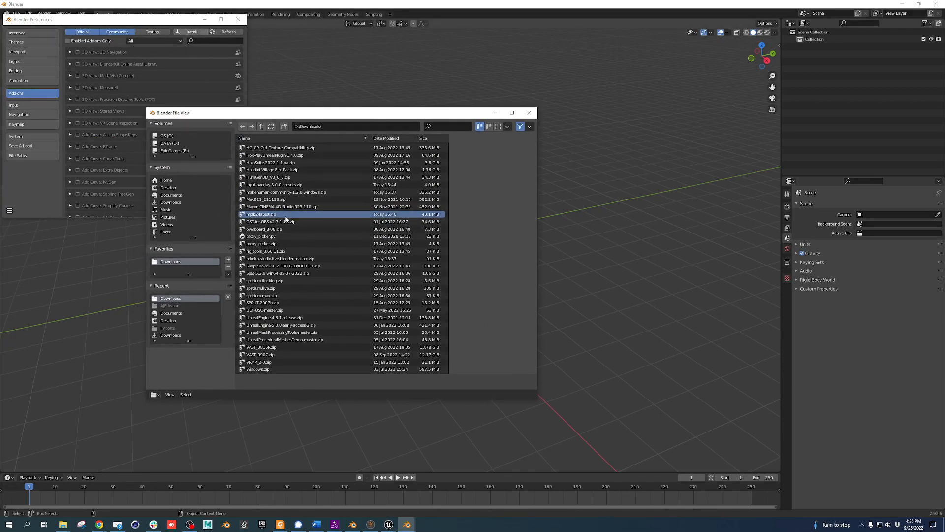
pyautogui.click(529, 112)
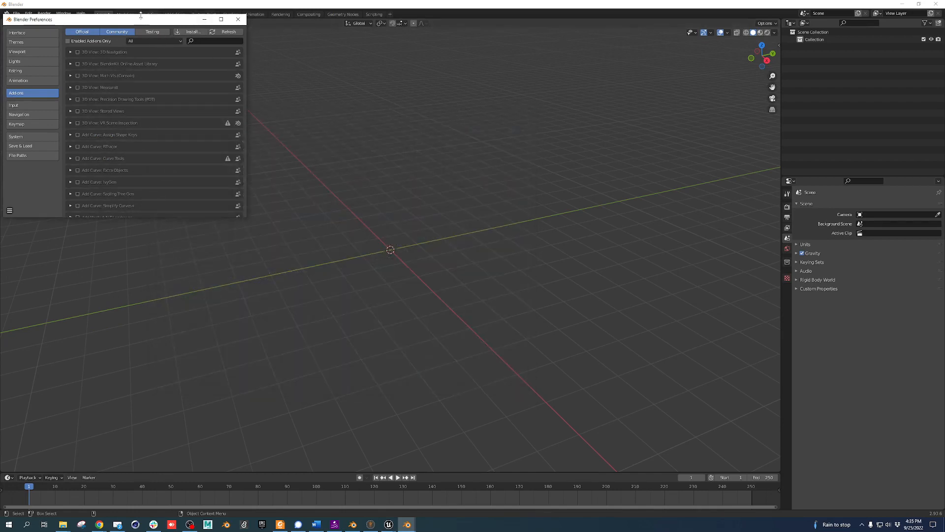
pyautogui.moveTo(142, 19); pyautogui.dragTo(216, 52)
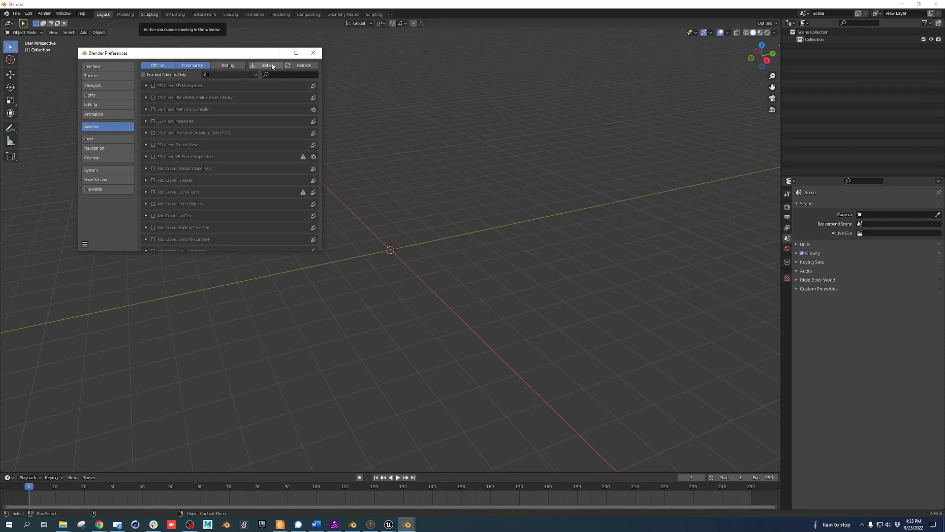
pyautogui.click(268, 65)
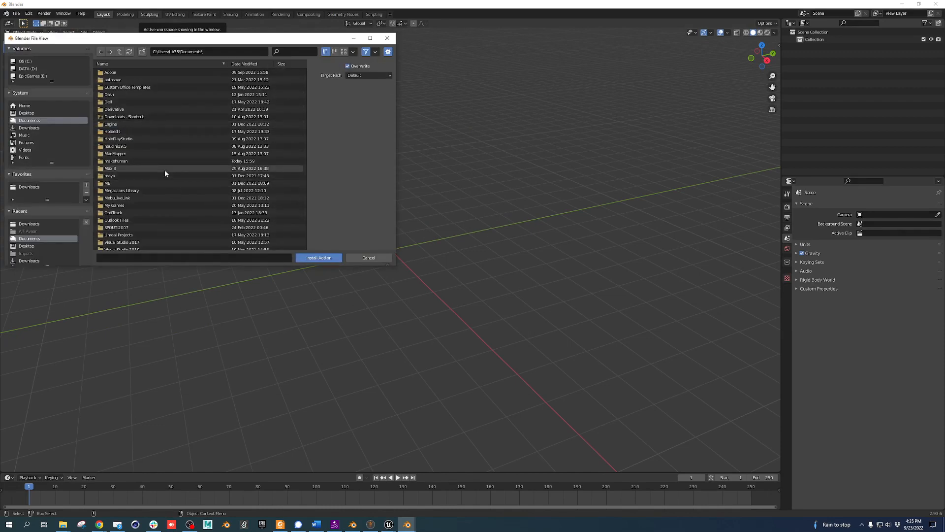
pyautogui.scroll(-3, 169, 184)
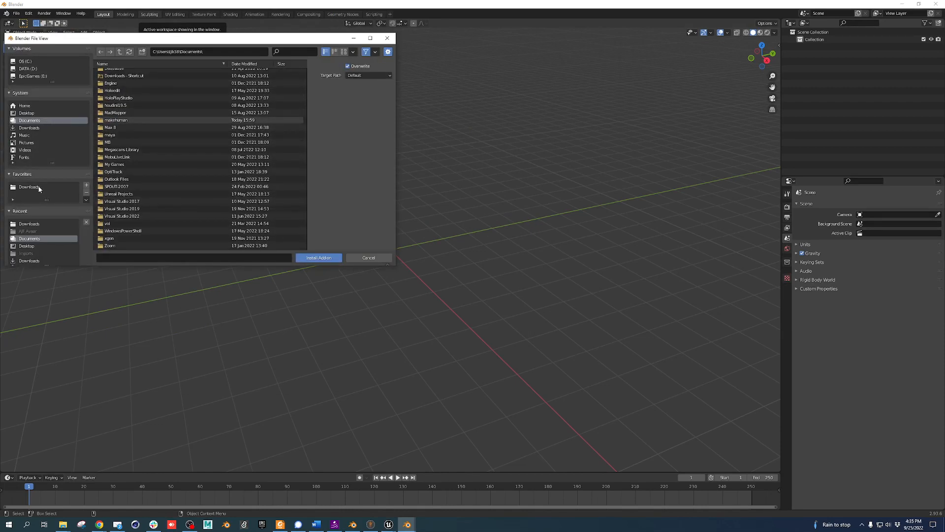
pyautogui.click(387, 37)
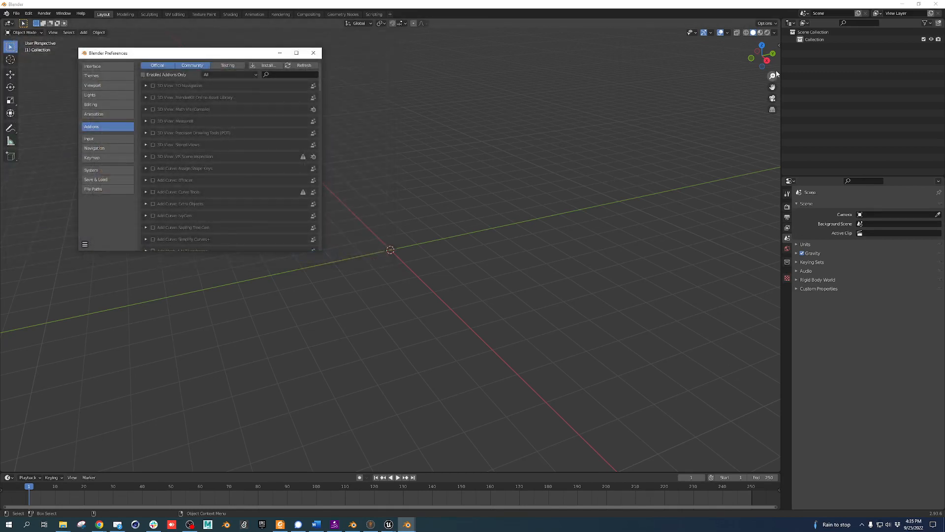
# Open the viewport sidebar and filter the add-on list by 'make', then clear the filter
pyautogui.click(780, 45)
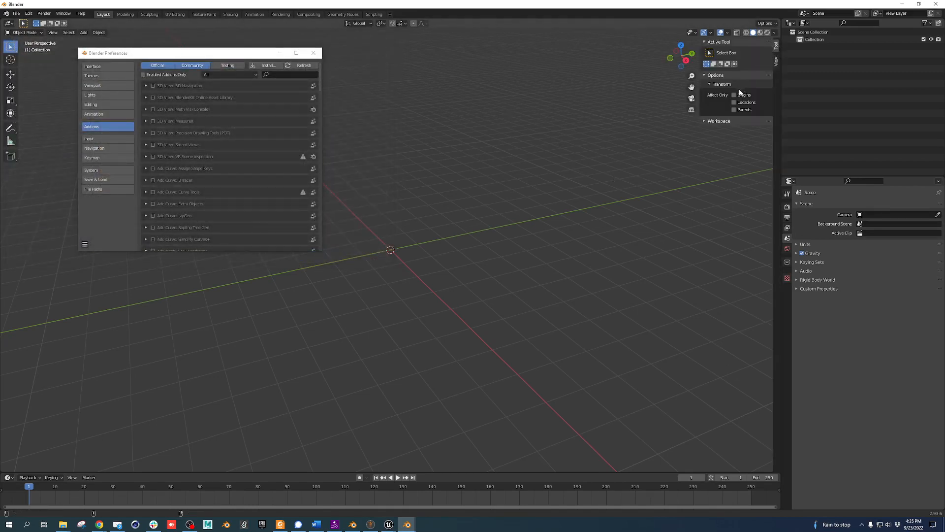
pyautogui.click(279, 73)
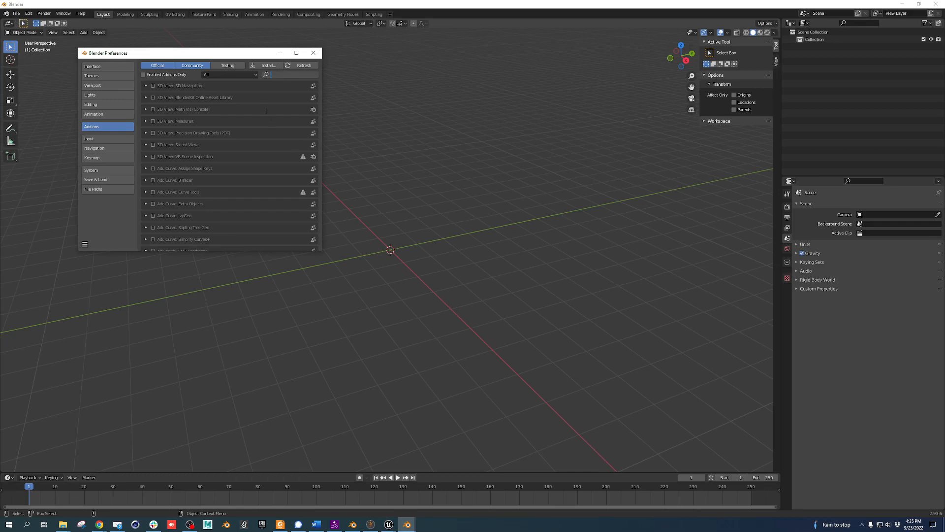
pyautogui.write('m')
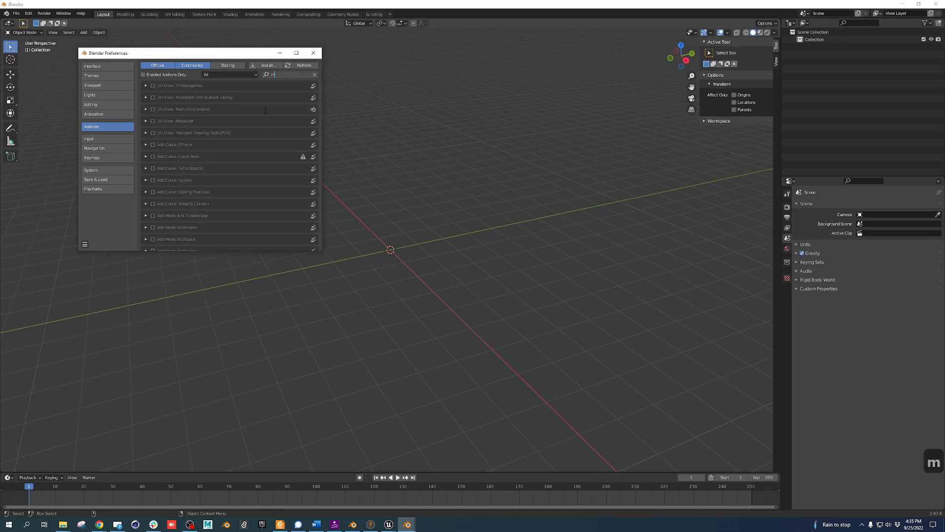
pyautogui.write('ake')
pyautogui.press('Return')
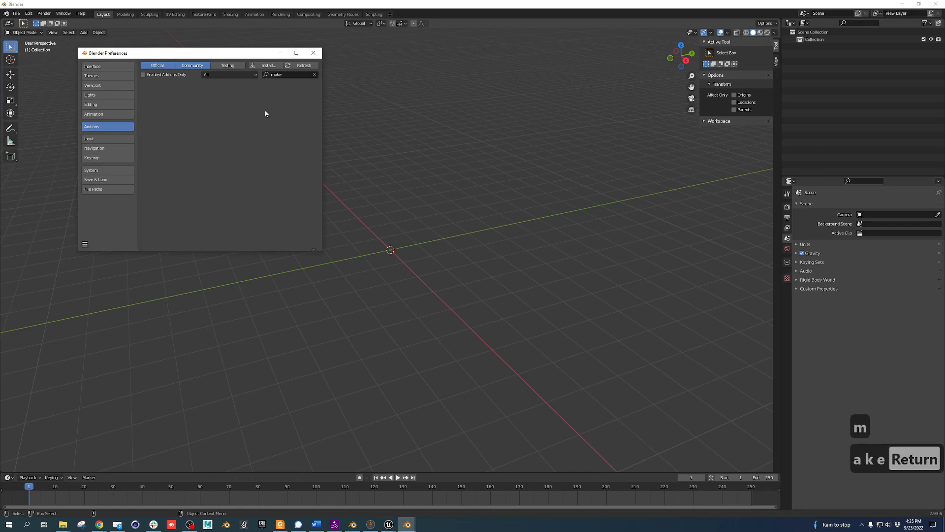
pyautogui.press('BackSpace')
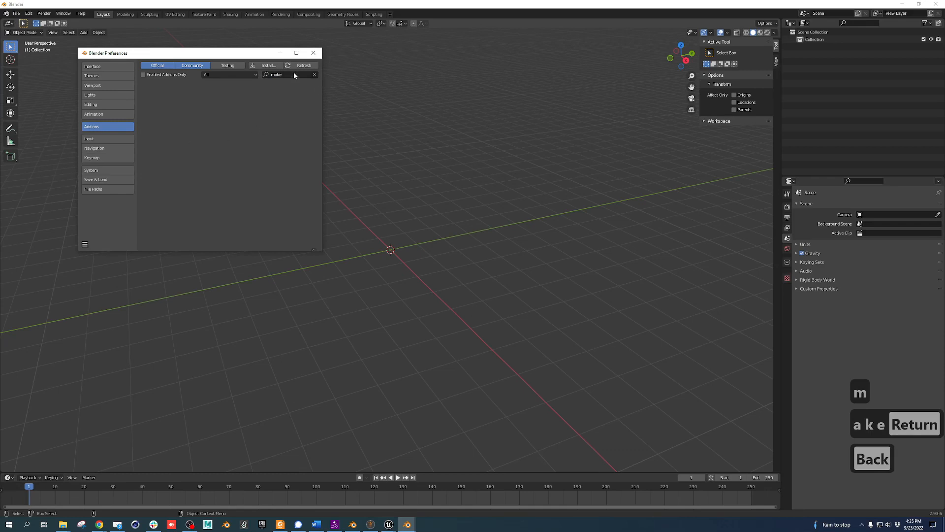
pyautogui.click(314, 75)
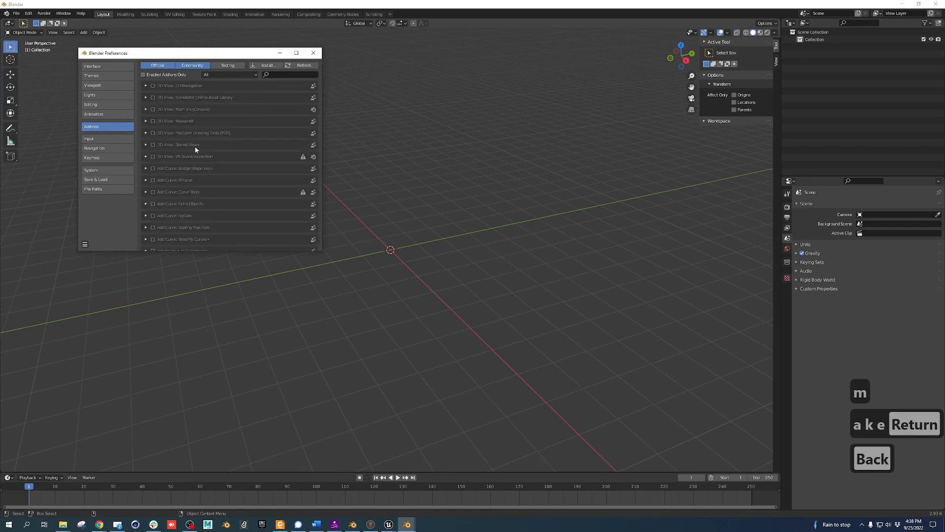
# Install makehuman-plugin-for-blender.zip from Downloads > makehuman-community-1.2.0-windows > addons_for_blender_28x and enable it
pyautogui.click(266, 65)
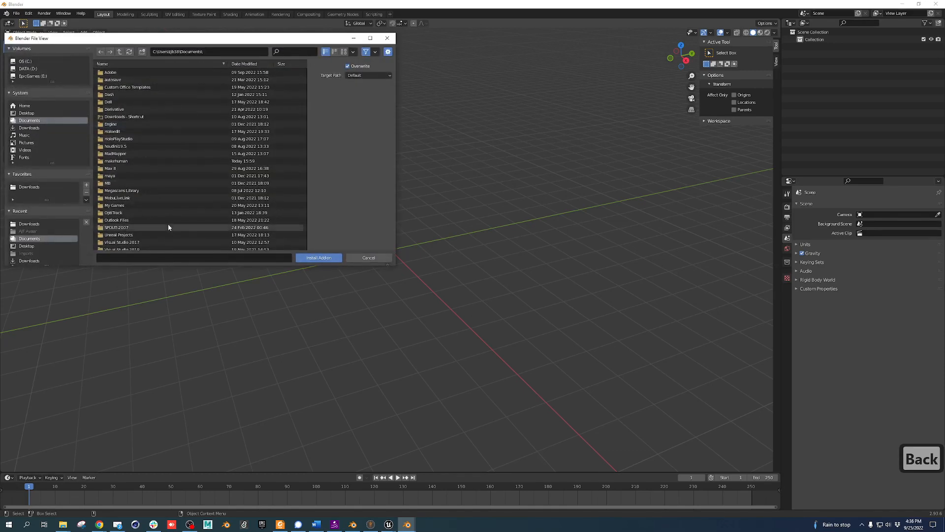
pyautogui.scroll(-3, 168, 225)
pyautogui.scroll(3, 152, 112)
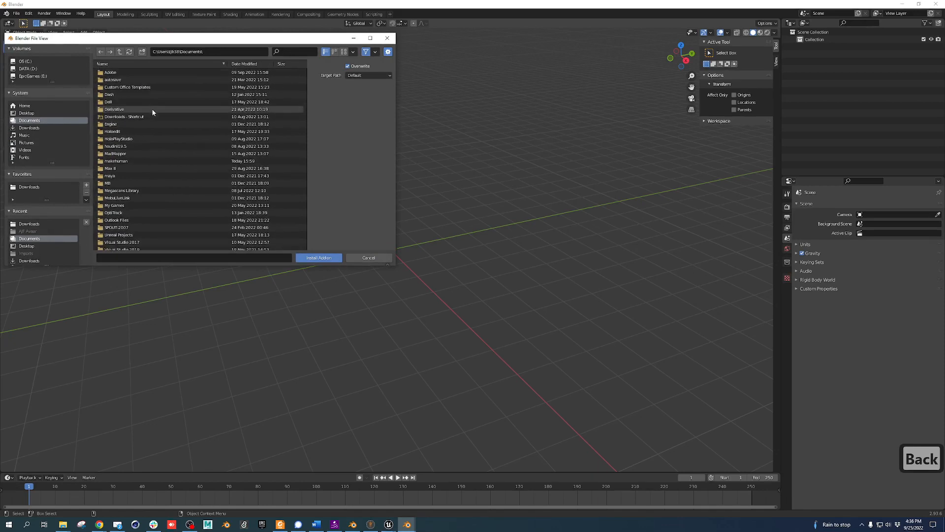
pyautogui.click(37, 187)
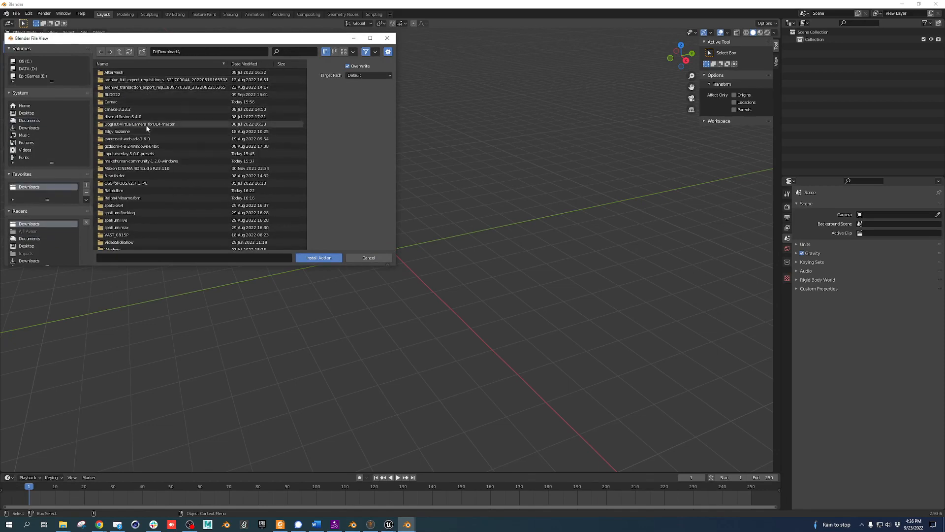
pyautogui.doubleClick(141, 160)
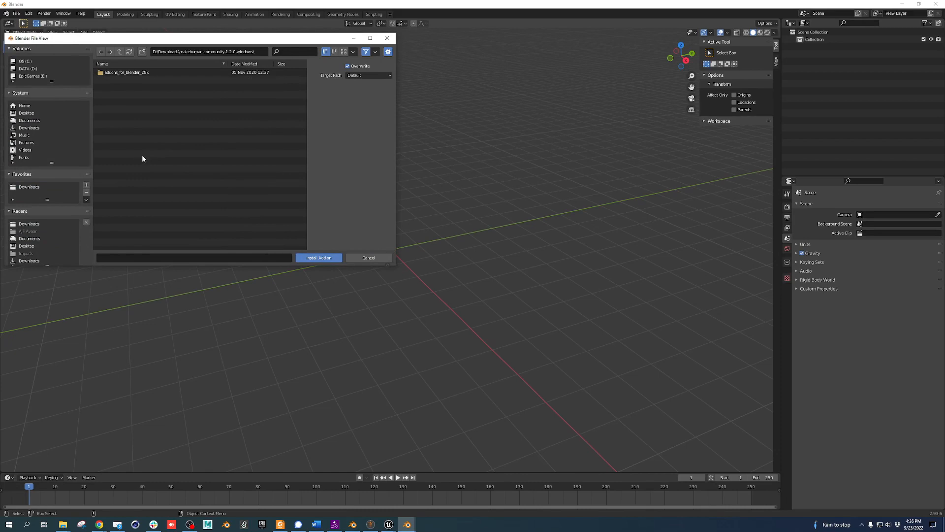
pyautogui.doubleClick(134, 74)
pyautogui.click(133, 79)
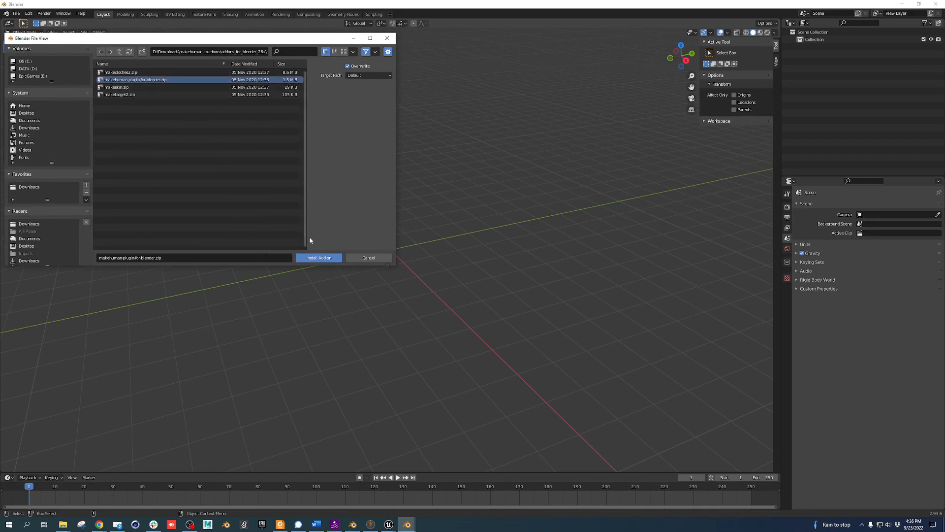
pyautogui.click(318, 258)
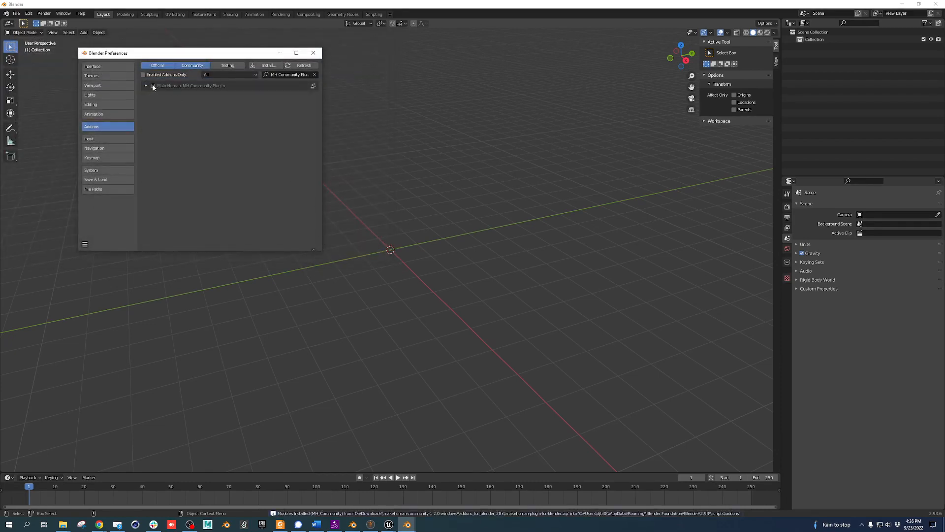
pyautogui.click(153, 85)
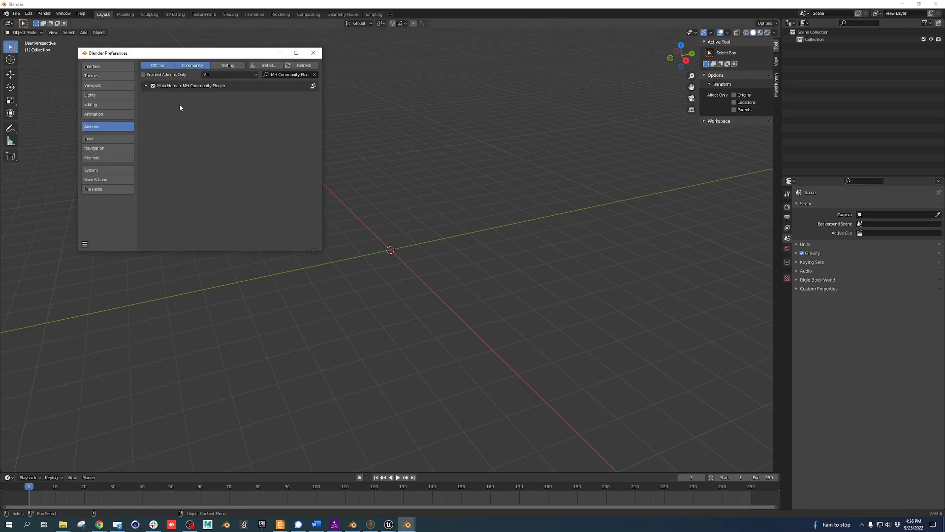
# Show the MakeHuman v0.7.0 panel in the viewport sidebar
pyautogui.moveTo(225, 53); pyautogui.dragTo(267, 210)
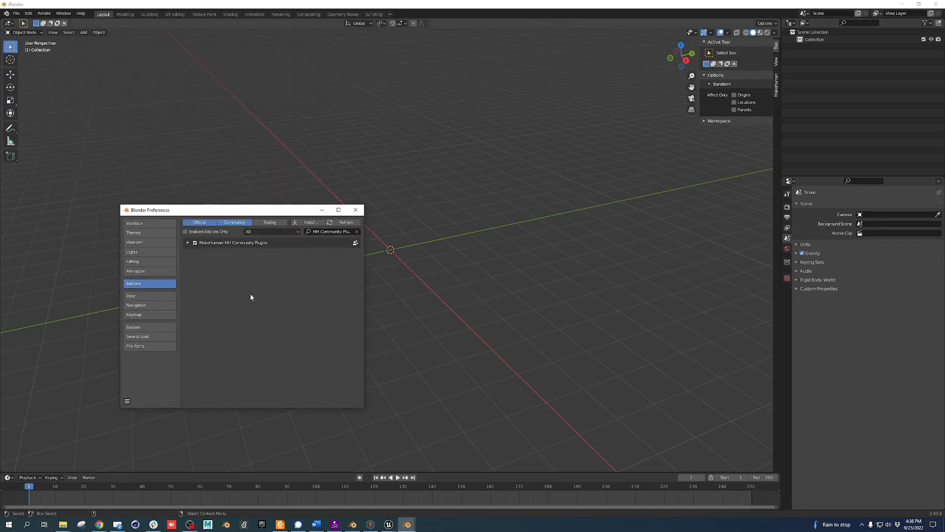
pyautogui.click(777, 87)
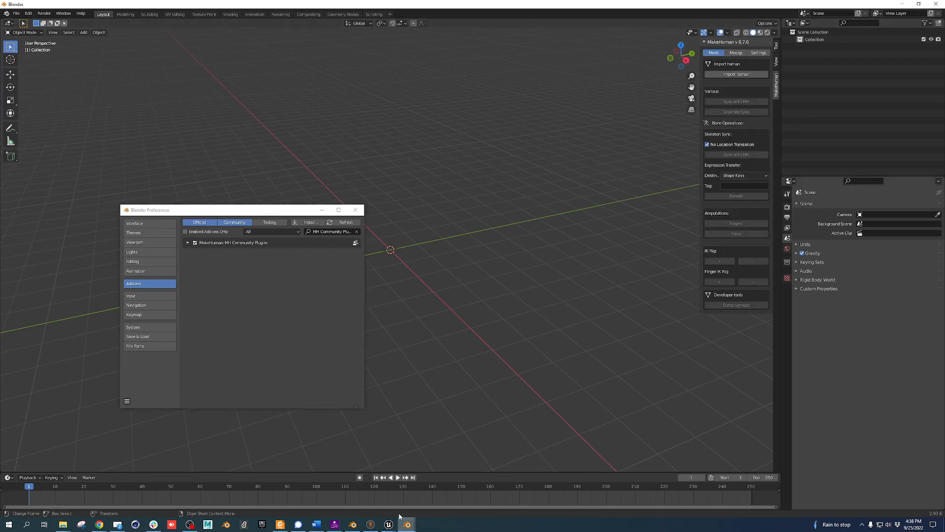
pyautogui.click(370, 524)
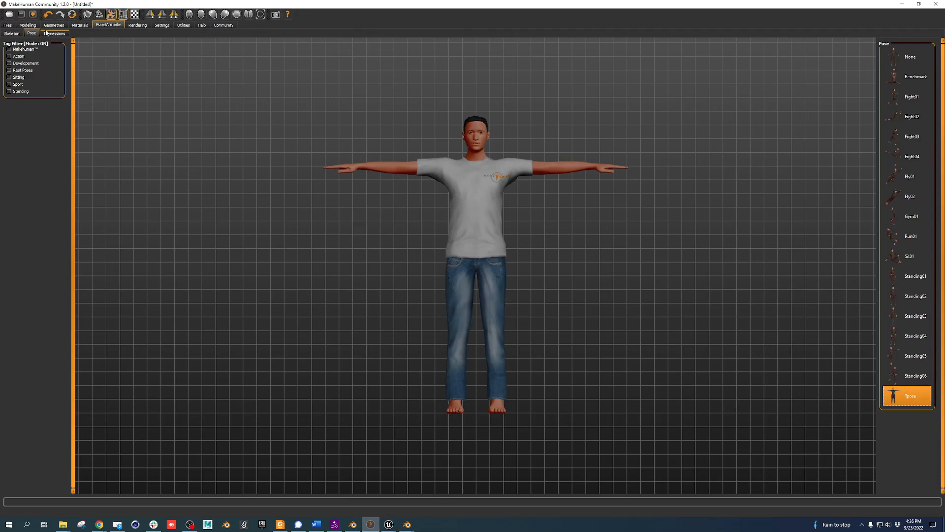
# Check MakeHuman's Community > Socket log for accepted connections, then return to Blender
pyautogui.click(225, 25)
pyautogui.click(48, 34)
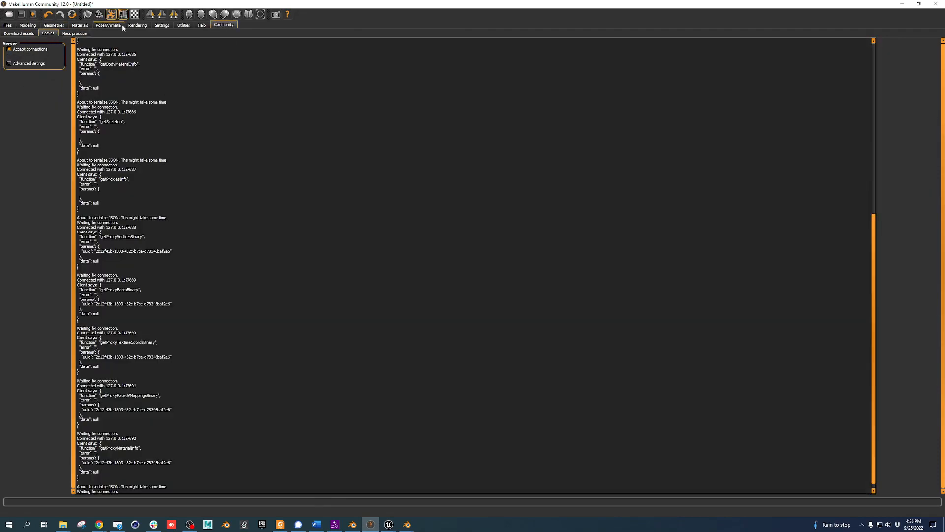
pyautogui.moveTo(406, 521)
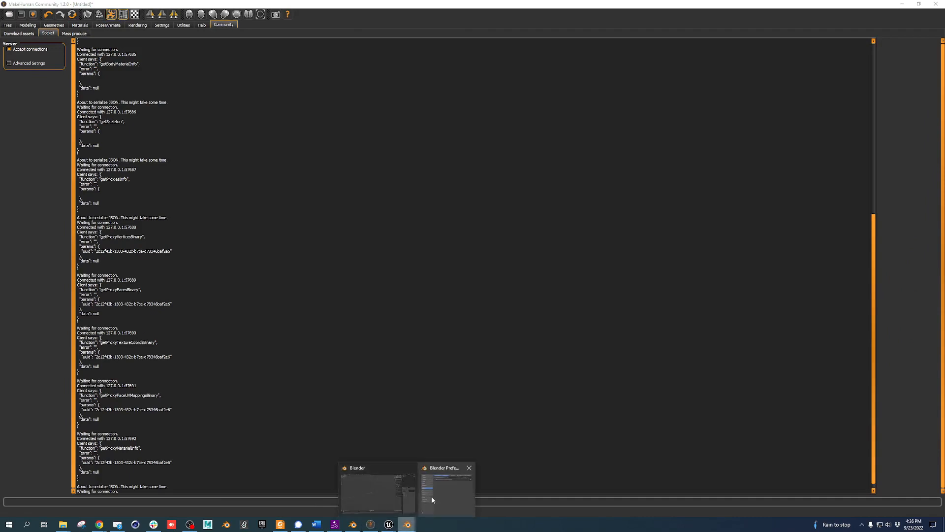
pyautogui.click(390, 490)
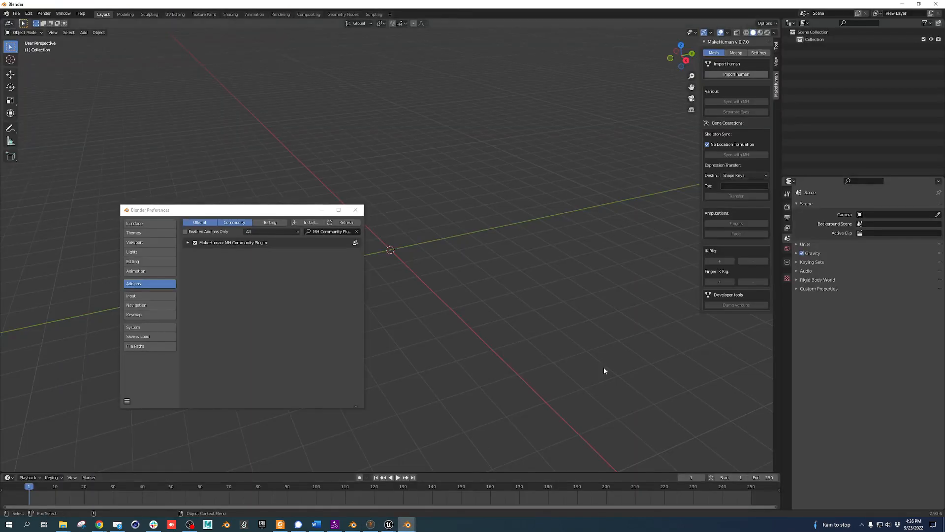
# Import the MakeHuman character, orbit to a three-quarter view, and expand human.Body in the Outliner
pyautogui.click(745, 74)
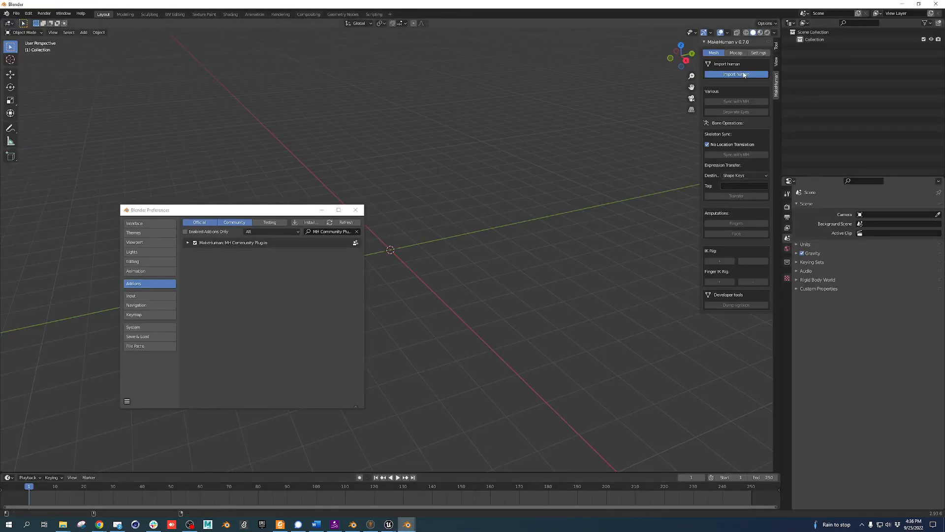
pyautogui.moveTo(430, 290); pyautogui.dragTo(470, 267, button='middle')
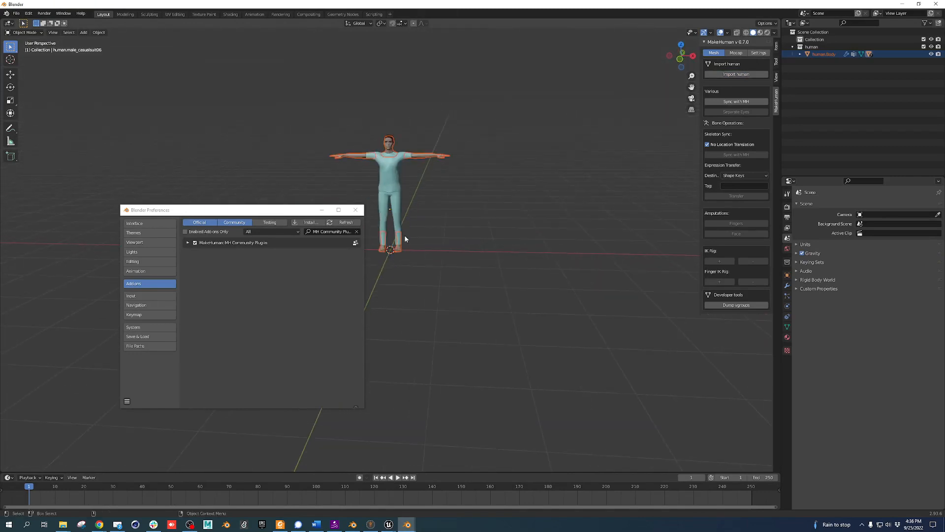
pyautogui.scroll(3, 405, 239)
pyautogui.scroll(-1, 430, 266)
pyautogui.scroll(3, 435, 241)
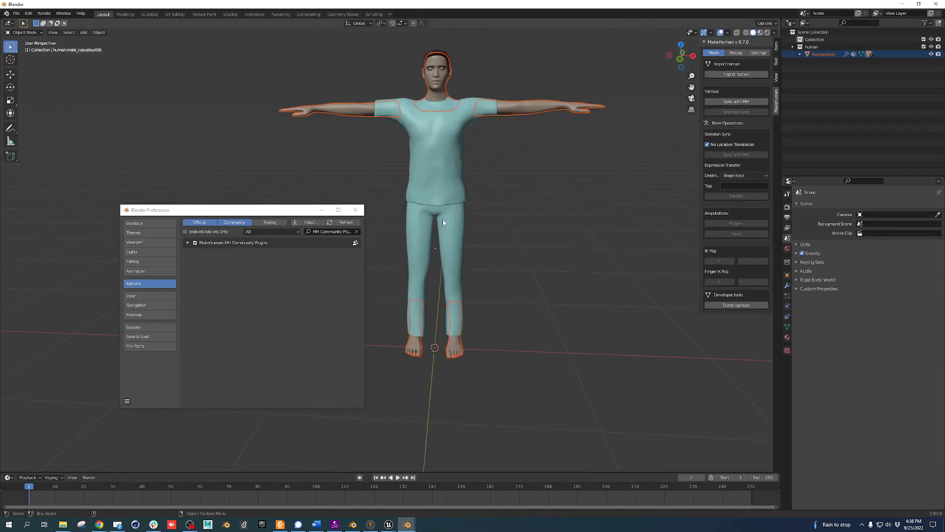
pyautogui.moveTo(442, 219); pyautogui.dragTo(393, 251, button='middle')
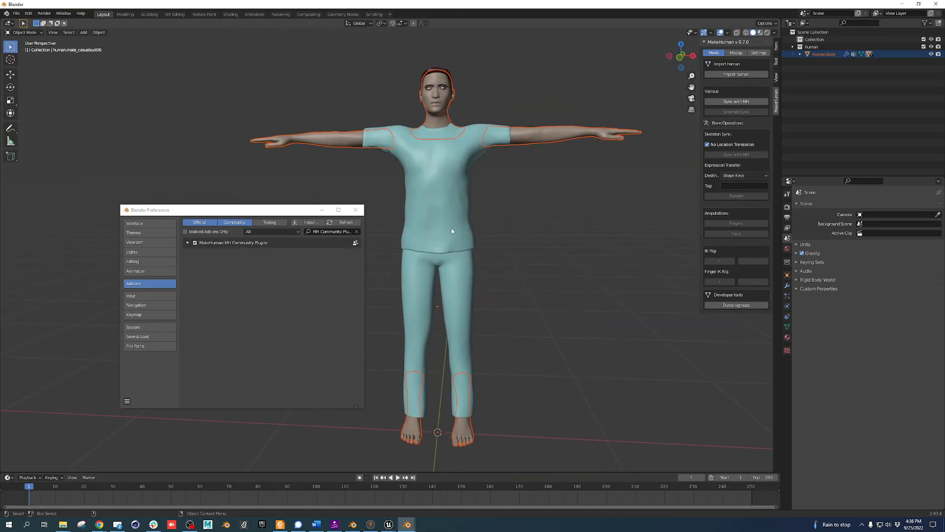
pyautogui.click(800, 54)
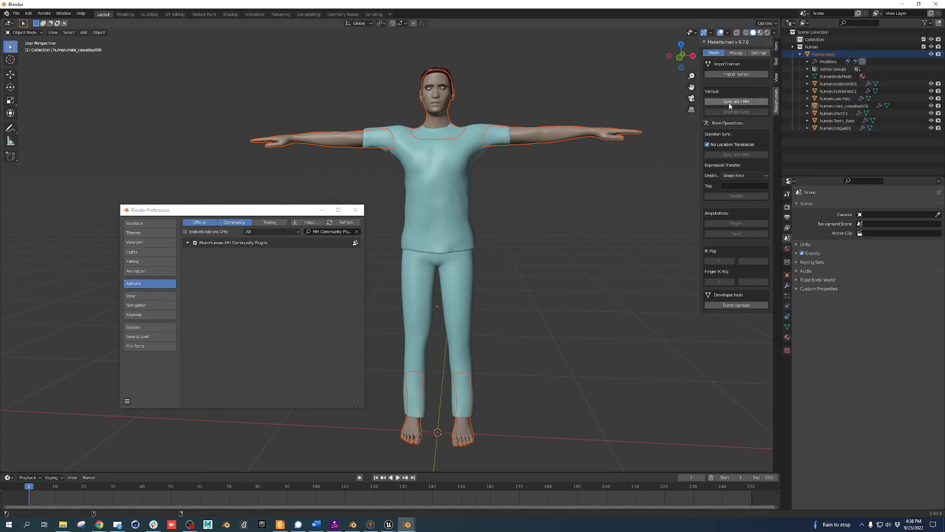
# In MakeHuman, swap the Male casualsuit06 outfit for Male casualsuit05, then return to Blender
pyautogui.click(370, 525)
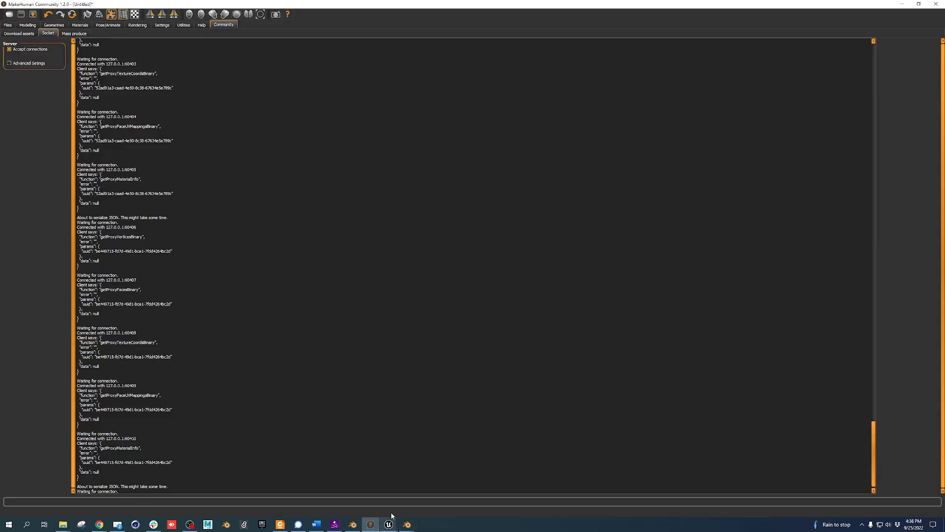
pyautogui.click(58, 25)
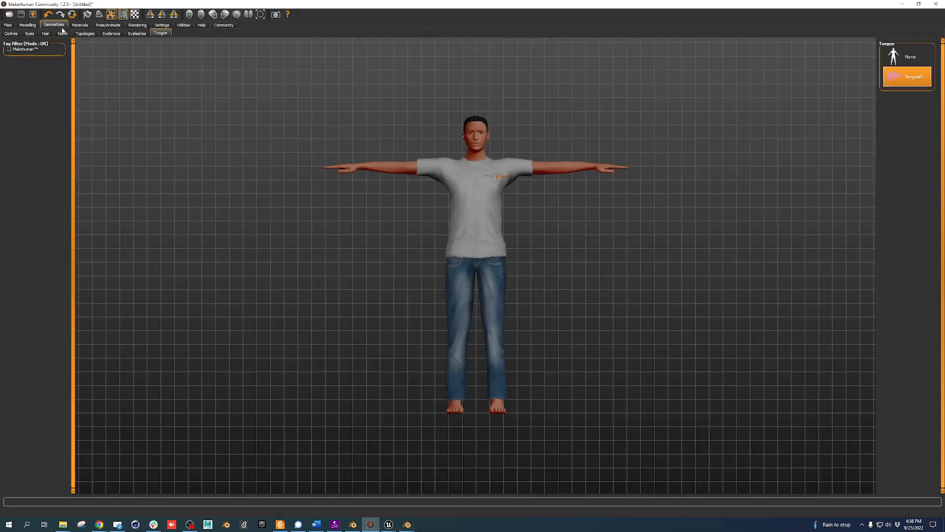
pyautogui.moveTo(508, 188); pyautogui.dragTo(510, 187)
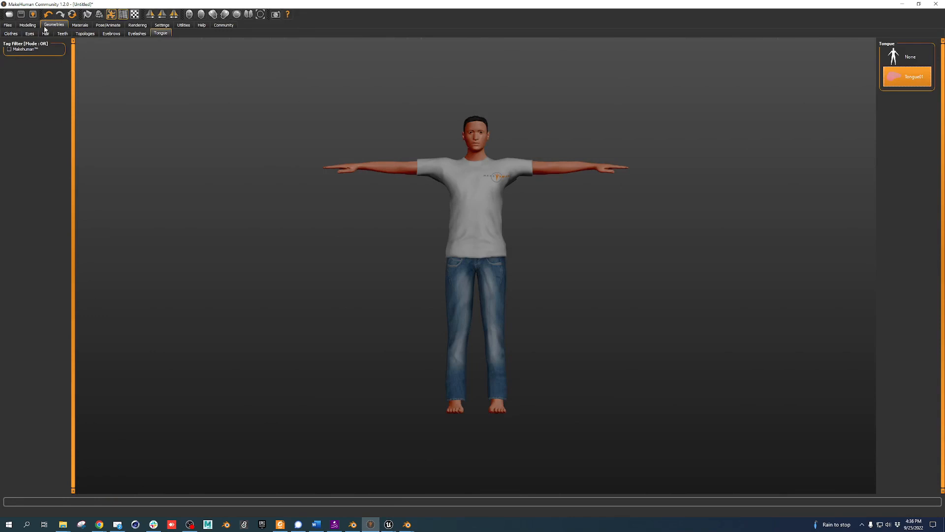
pyautogui.click(11, 33)
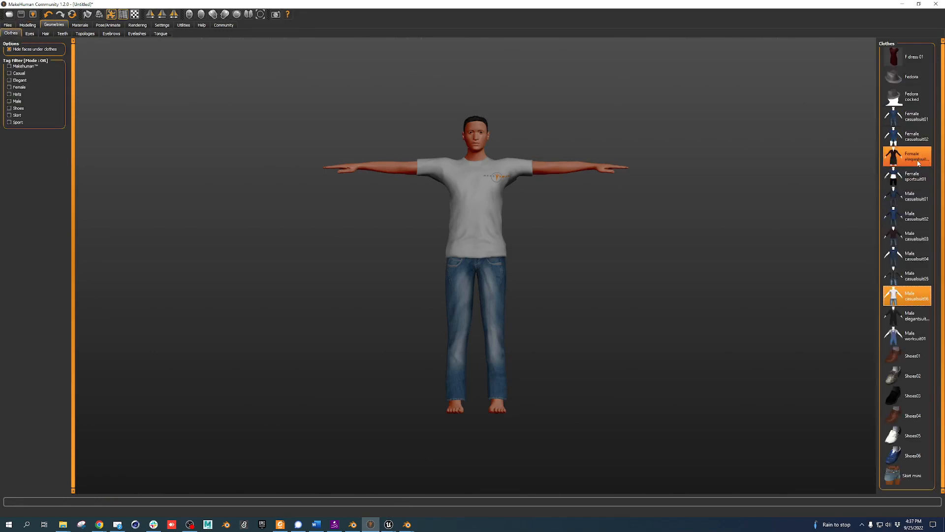
pyautogui.click(912, 283)
pyautogui.click(925, 288)
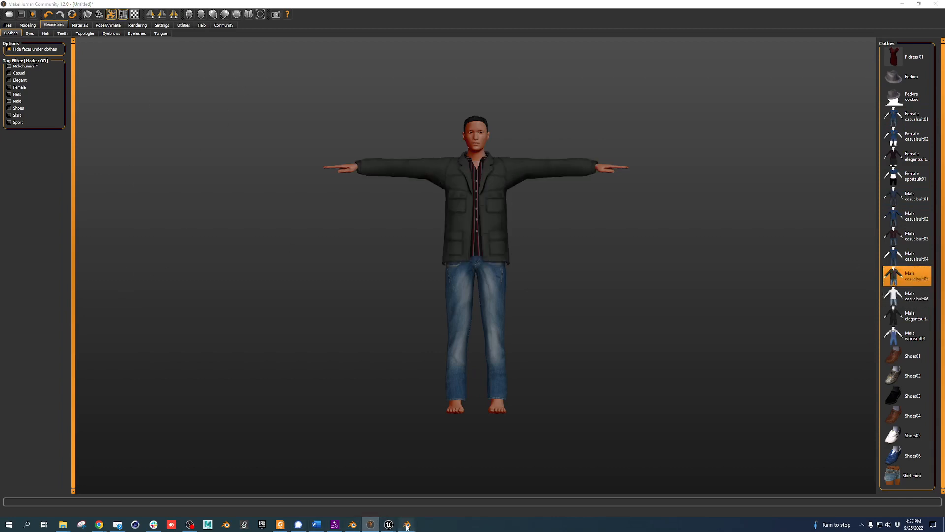
pyautogui.moveTo(407, 524)
pyautogui.click(386, 491)
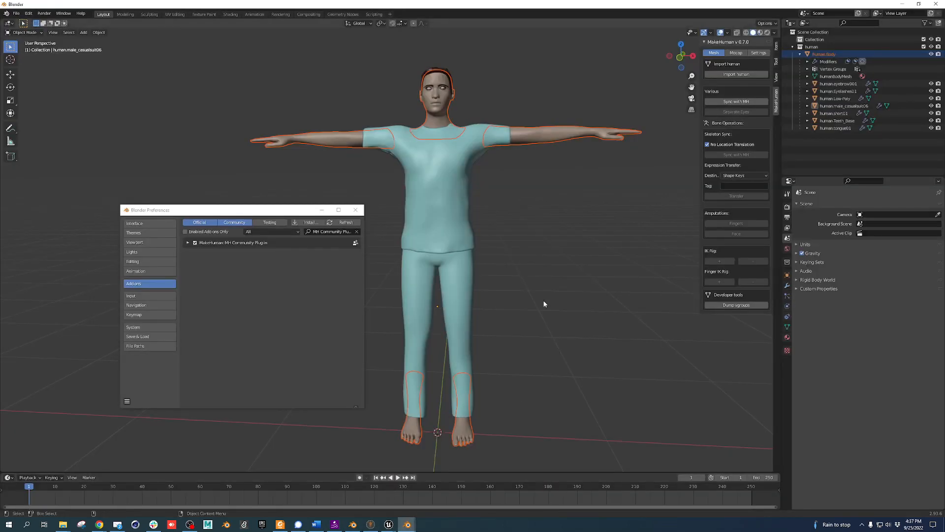
# Sync the Blender character with MakeHuman and orbit to inspect the result
pyautogui.click(745, 103)
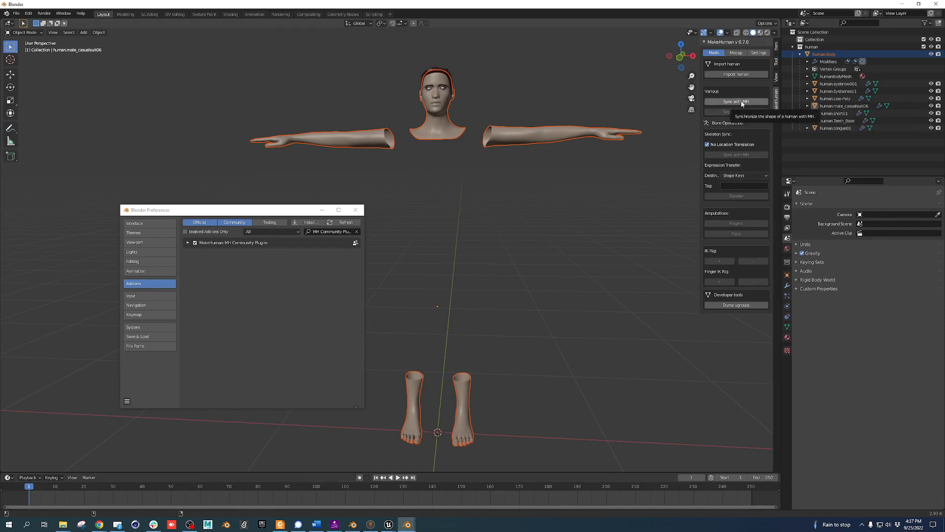
pyautogui.click(742, 102)
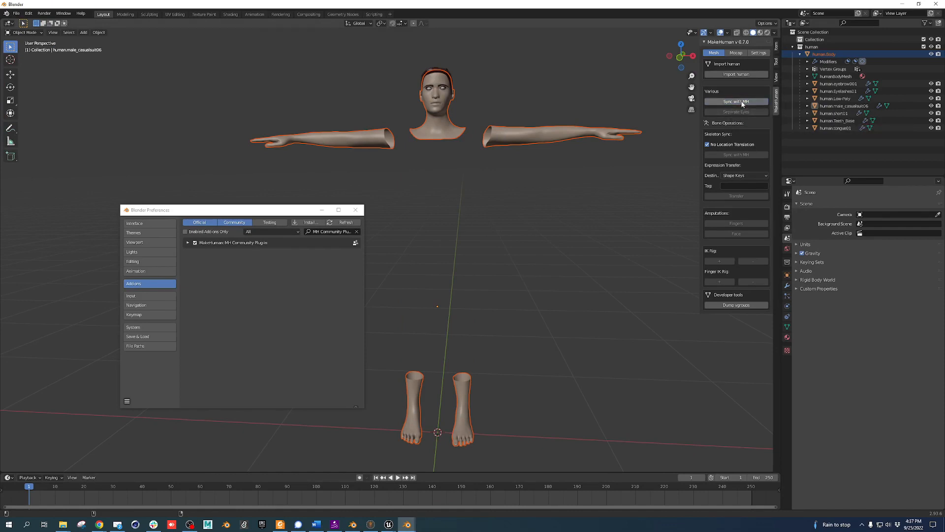
pyautogui.moveTo(453, 319); pyautogui.dragTo(467, 342, button='middle')
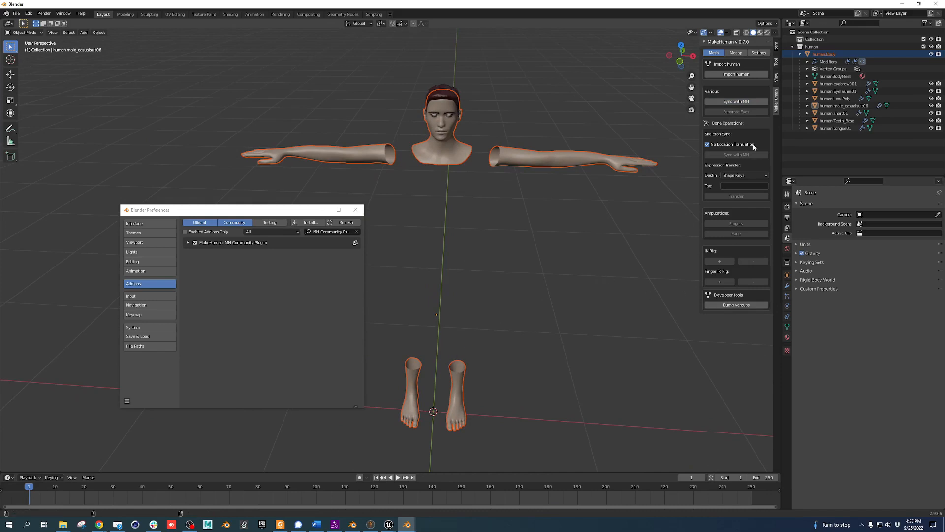
# Start a new General scene from the File menu
pyautogui.click(16, 13)
pyautogui.moveTo(23, 21)
pyautogui.click(96, 22)
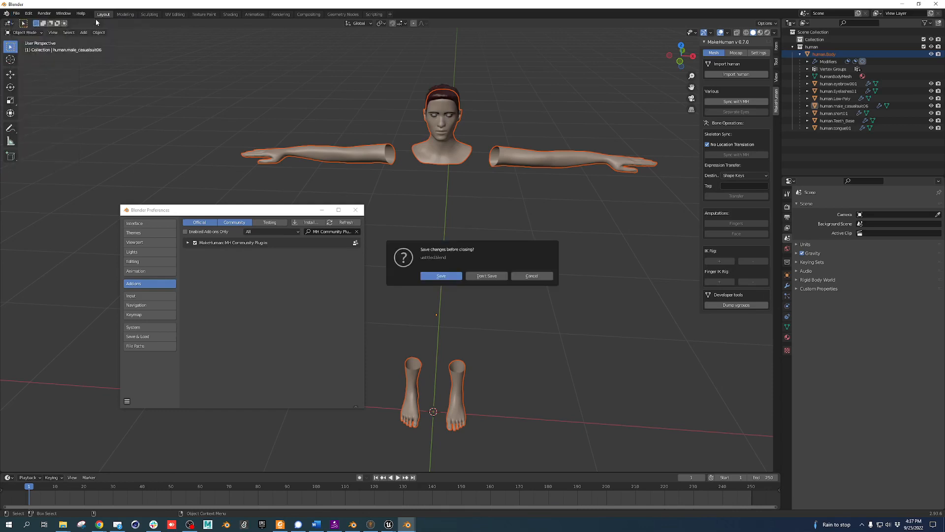
# Discard the old scene unsaved and import the Male casualsuit05-dressed MakeHuman character into the fresh scene
pyautogui.click(487, 276)
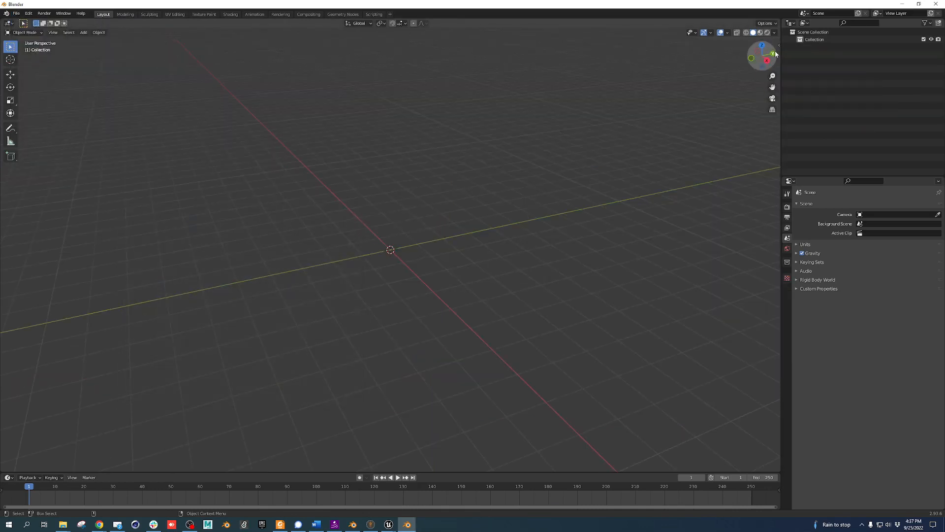
pyautogui.click(780, 46)
pyautogui.click(776, 84)
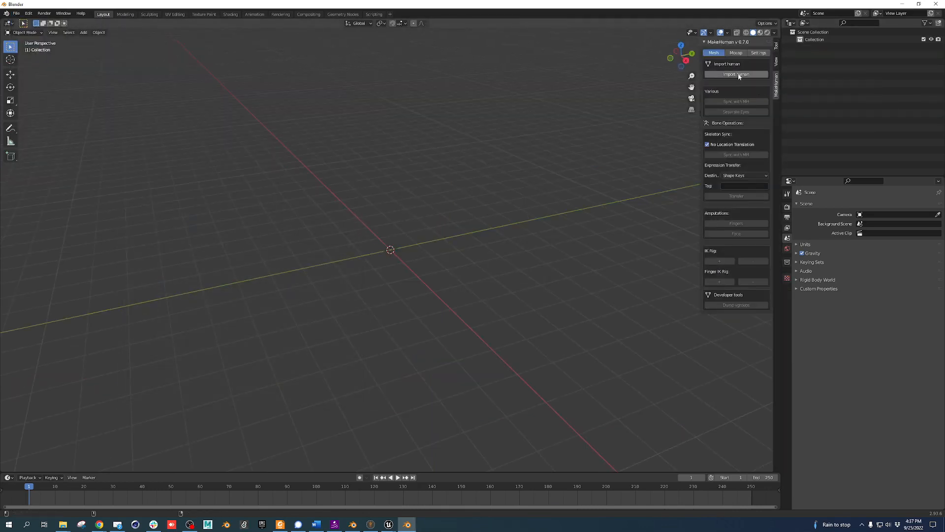
pyautogui.keyDown('alt'); pyautogui.moveTo(330, 250); pyautogui.dragTo(416, 257); pyautogui.keyUp('alt')
pyautogui.scroll(6, 401, 209)
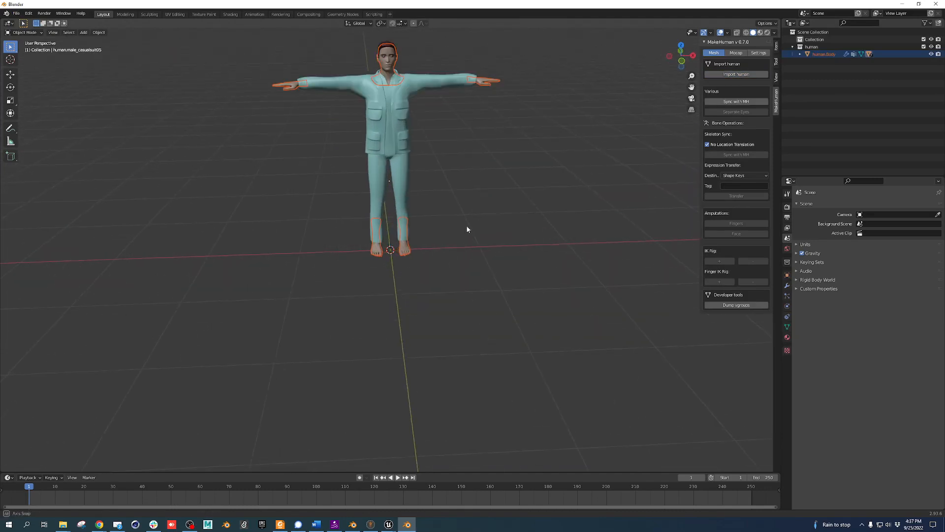
pyautogui.moveTo(466, 228)
pyautogui.keyDown('alt'); pyautogui.mouseDown()
pyautogui.moveTo(492, 219)
pyautogui.moveTo(407, 221)
pyautogui.moveTo(482, 226)
pyautogui.moveTo(455, 220)
pyautogui.mouseUp(); pyautogui.keyUp('alt')
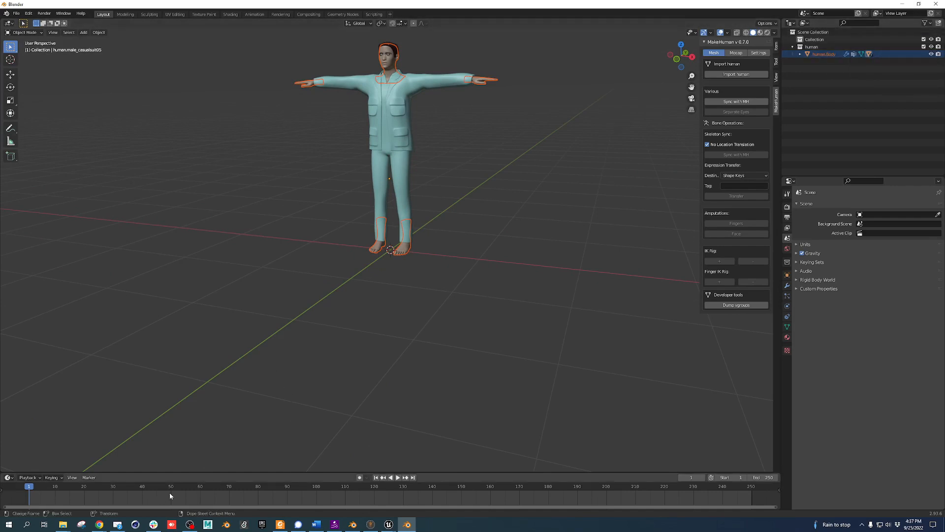
# Return to Blender and open the Add-ons section of Preferences
pyautogui.click(407, 526)
pyautogui.click(407, 525)
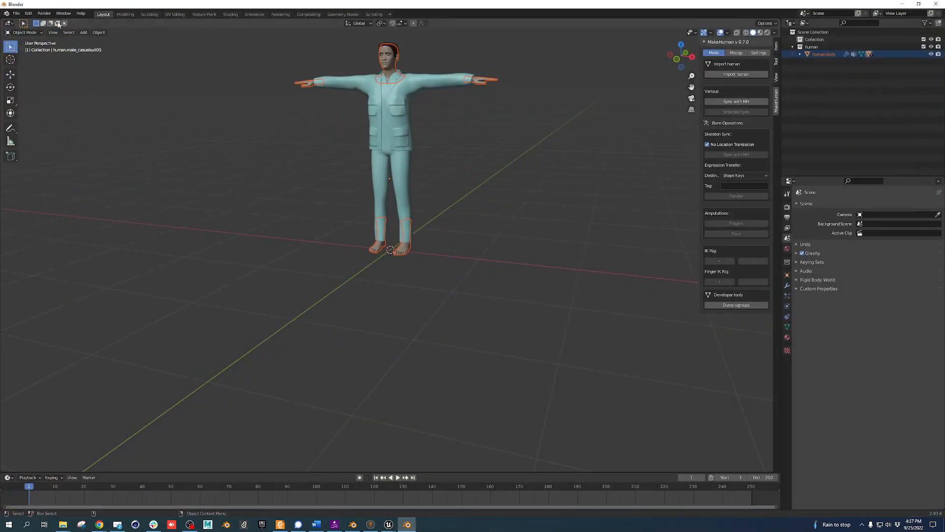
pyautogui.click(16, 13)
pyautogui.moveTo(44, 116)
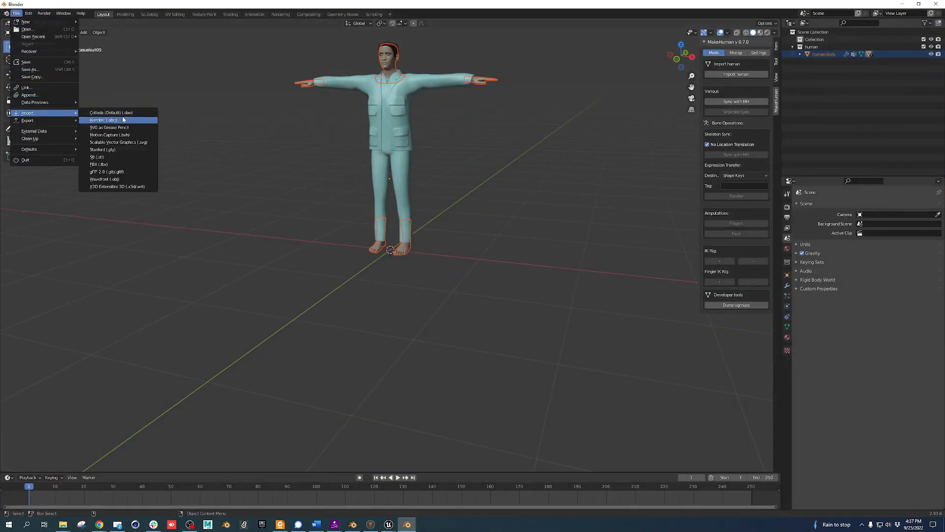
pyautogui.moveTo(29, 13)
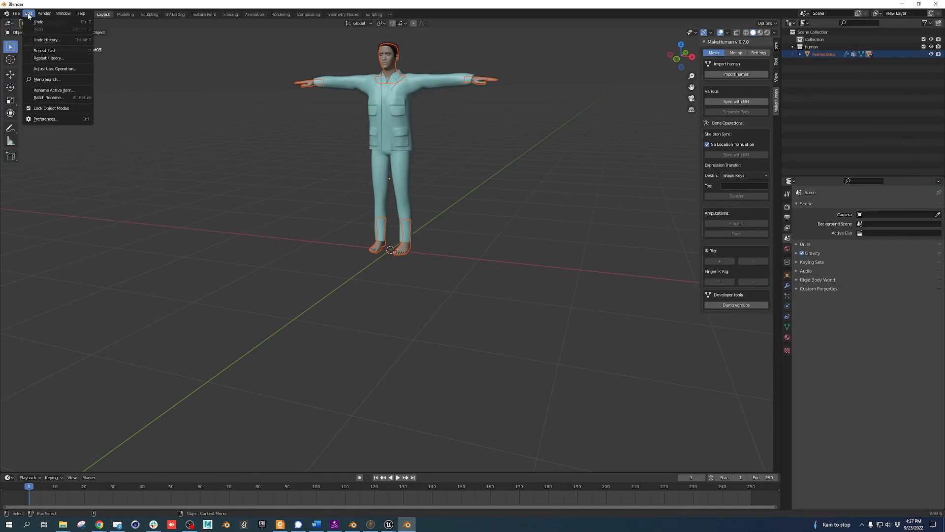
pyautogui.click(62, 122)
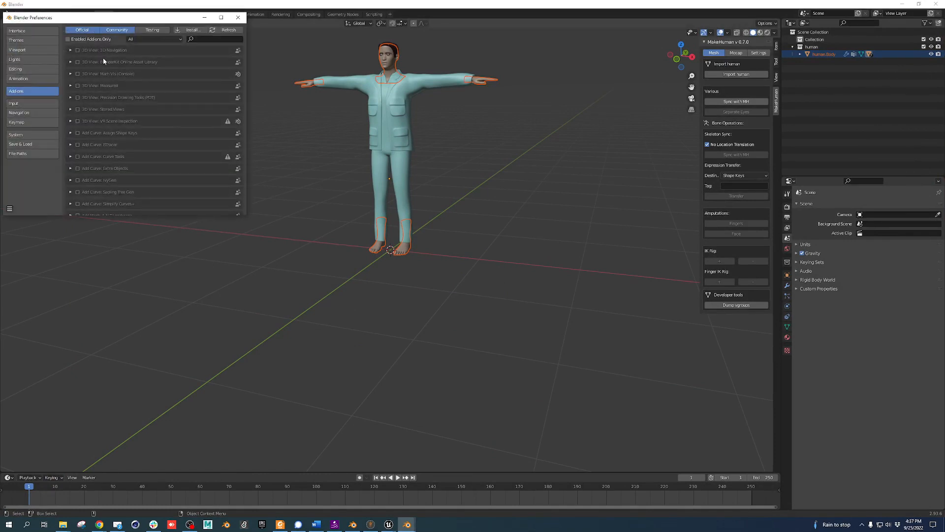
# Install mpfb2-latest.zip from the Downloads folder as an add-on
pyautogui.click(195, 30)
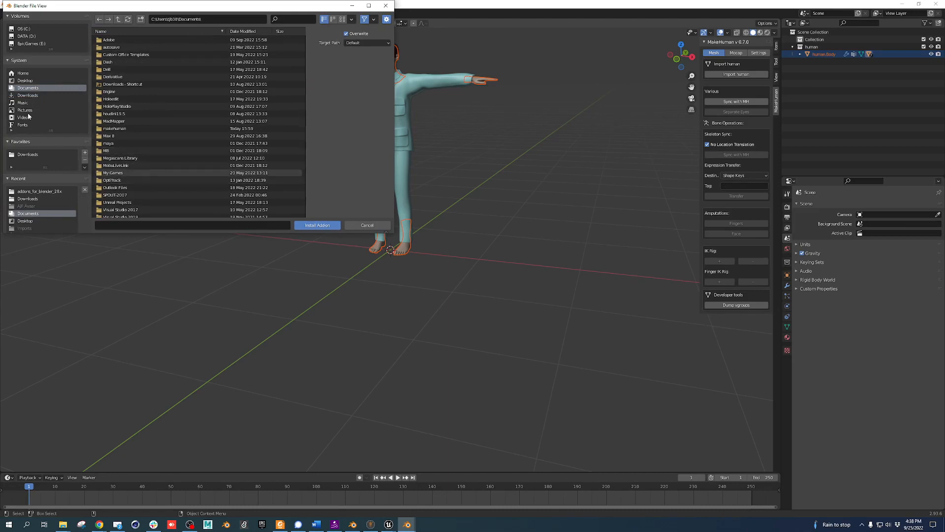
pyautogui.click(33, 154)
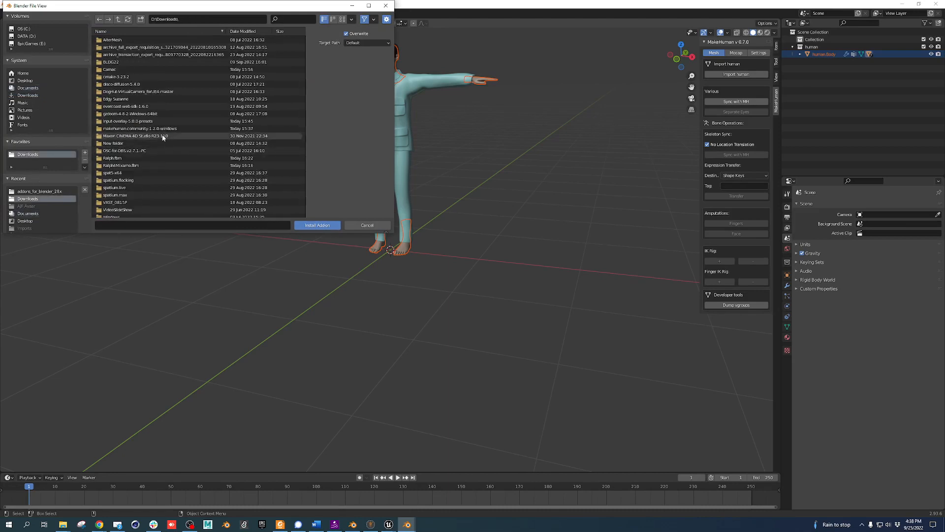
pyautogui.scroll(-8, 148, 154)
pyautogui.scroll(-5, 148, 154)
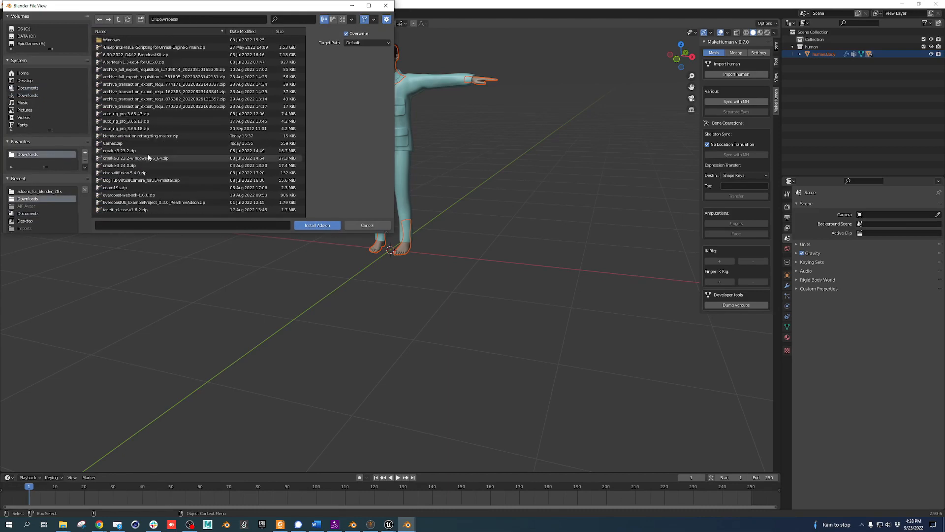
pyautogui.scroll(-5, 141, 151)
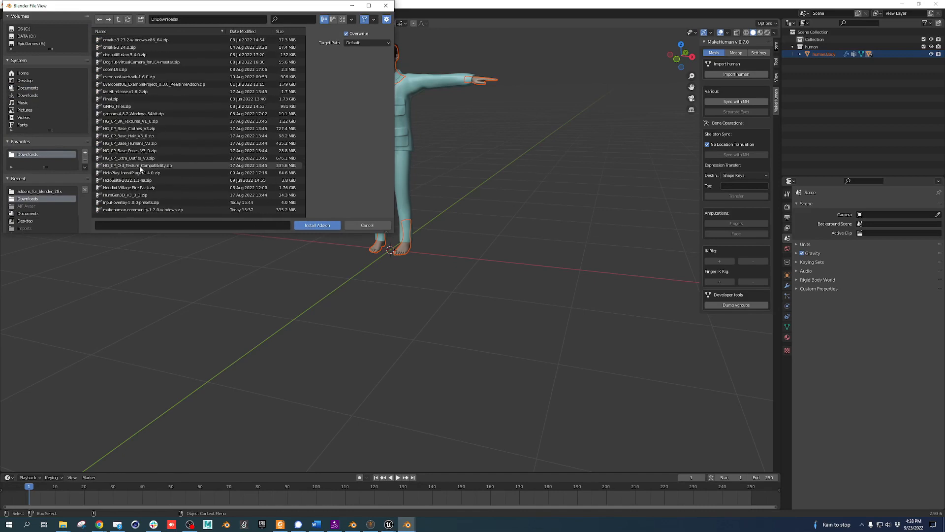
pyautogui.scroll(-3, 141, 172)
pyautogui.click(135, 173)
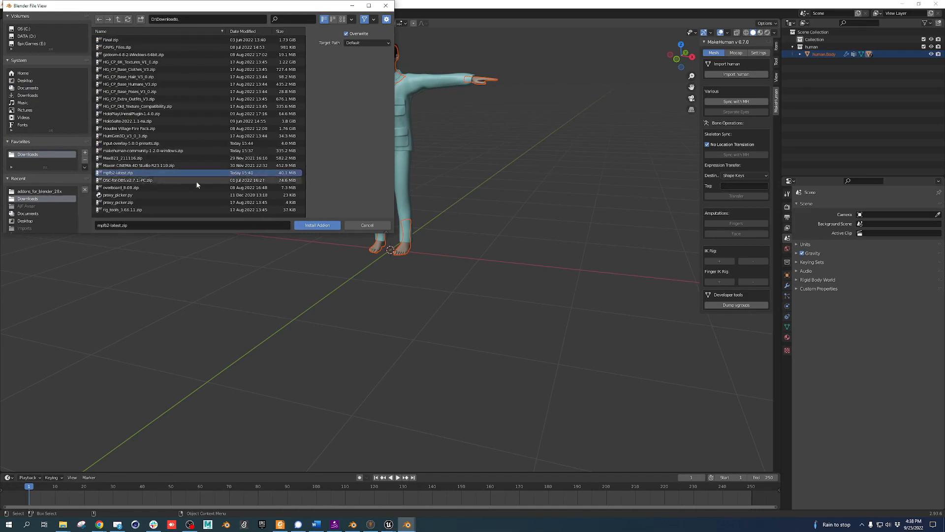
pyautogui.click(316, 226)
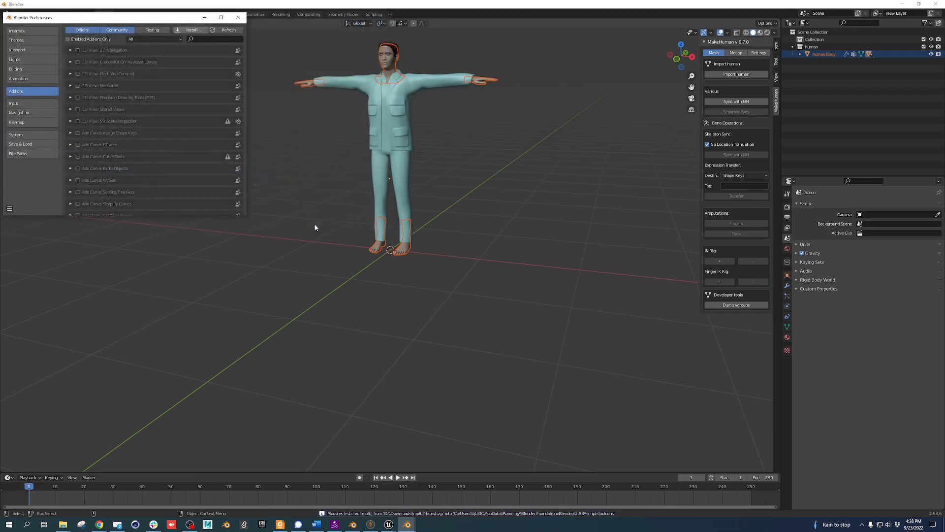
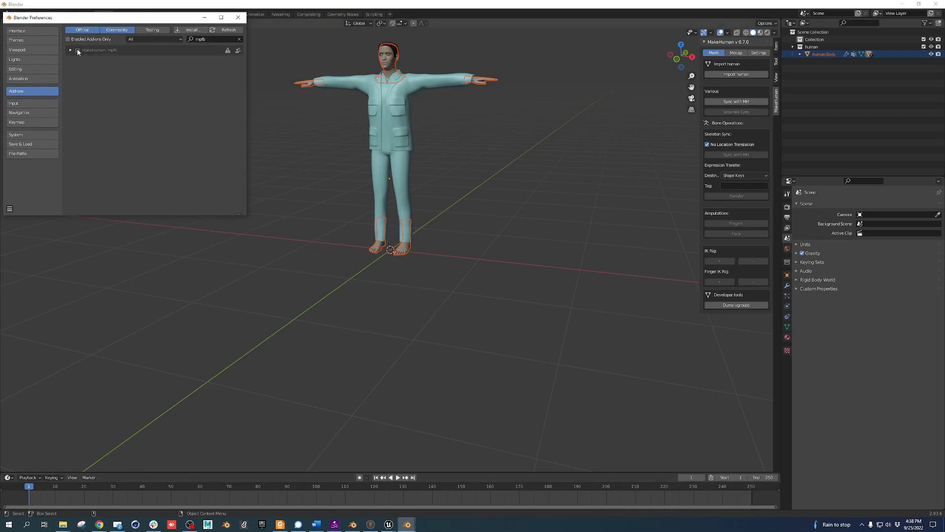
# Enable the MakeHuman mpfb add-on, switch the sidebar to MPFB, and close Preferences
pyautogui.click(78, 50)
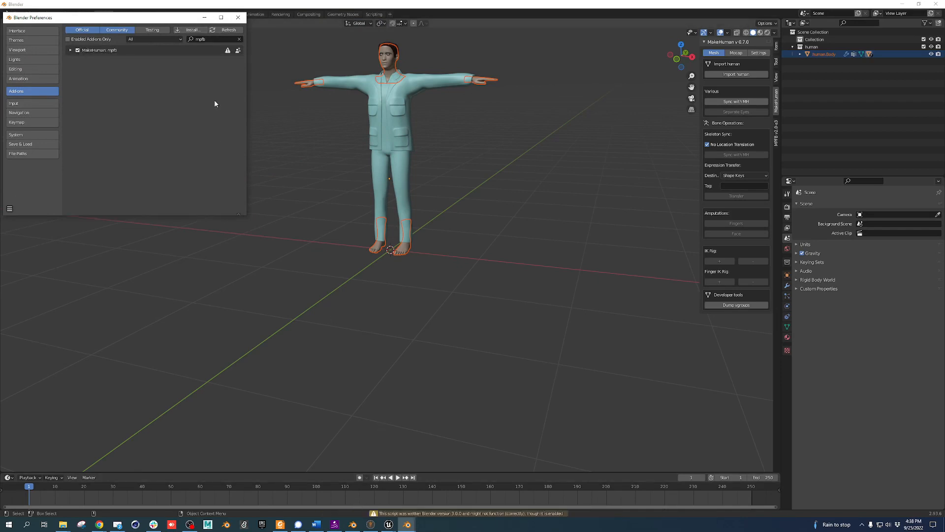
pyautogui.click(776, 132)
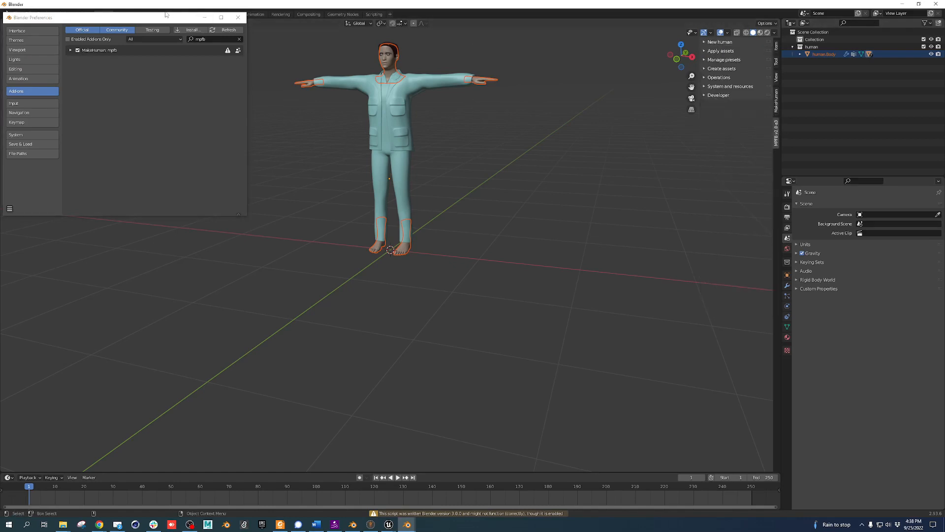
pyautogui.moveTo(167, 17); pyautogui.dragTo(186, 143)
pyautogui.click(260, 143)
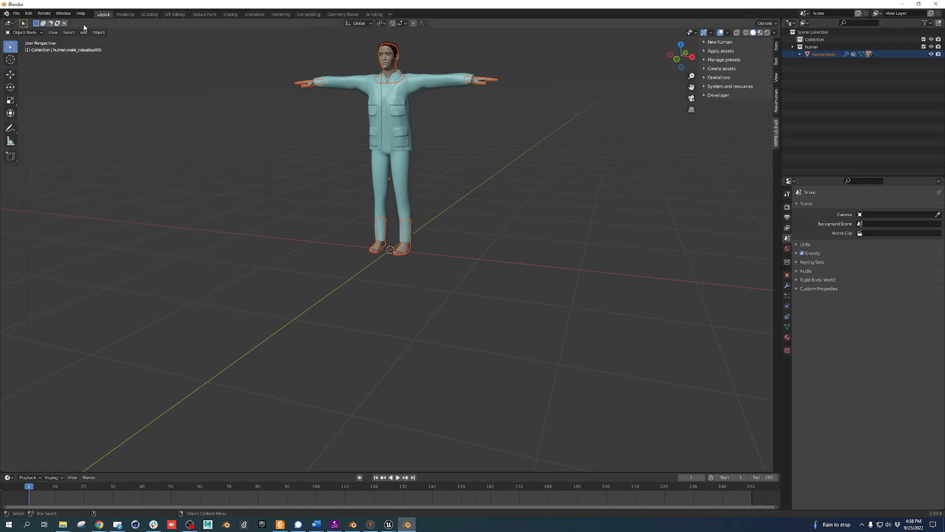
# Start a new General file from the File menu
pyautogui.click(16, 14)
pyautogui.moveTo(30, 22)
pyautogui.click(97, 22)
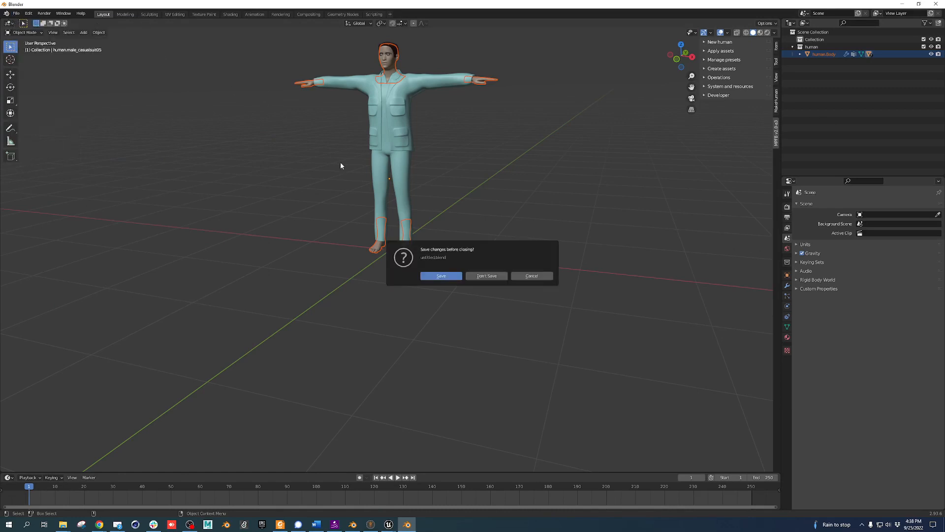
# Discard the old scene and expand MPFB's New human From scratch options
pyautogui.click(487, 276)
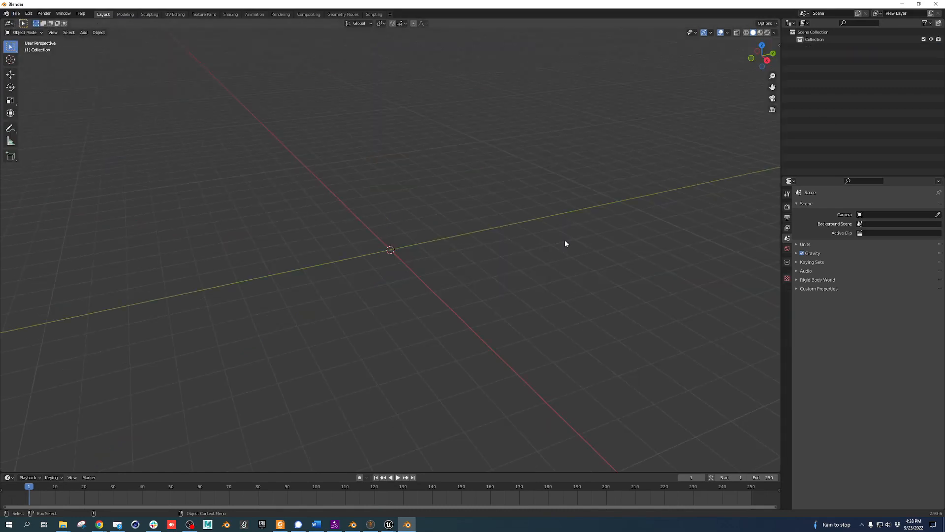
pyautogui.click(780, 45)
pyautogui.click(777, 118)
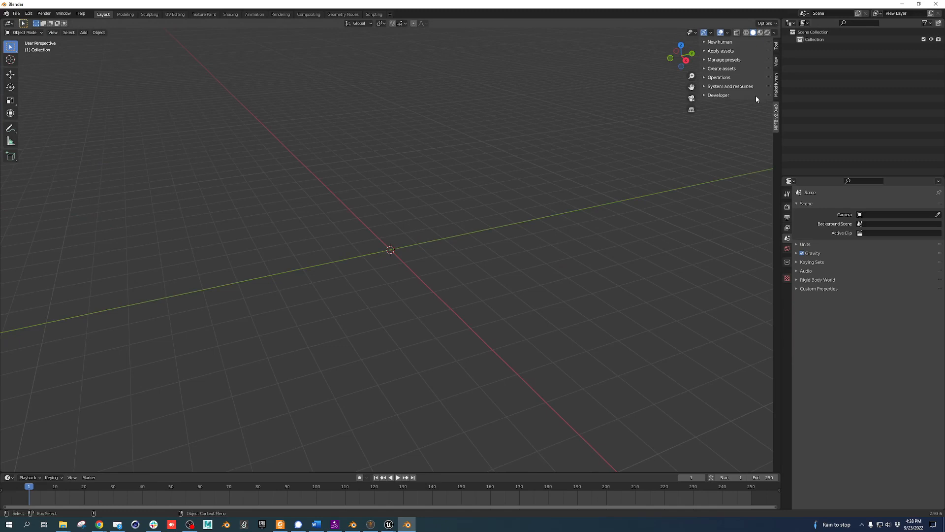
pyautogui.click(708, 45)
pyautogui.click(718, 52)
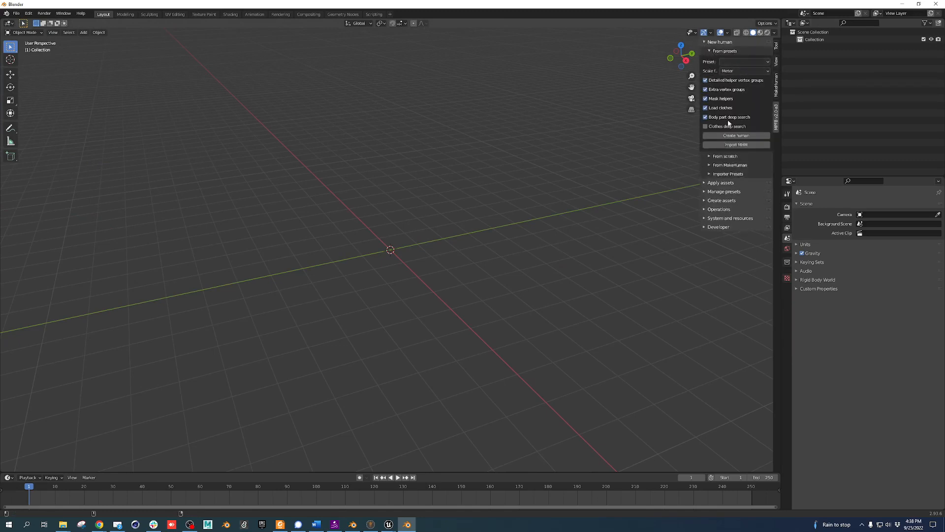
pyautogui.click(729, 156)
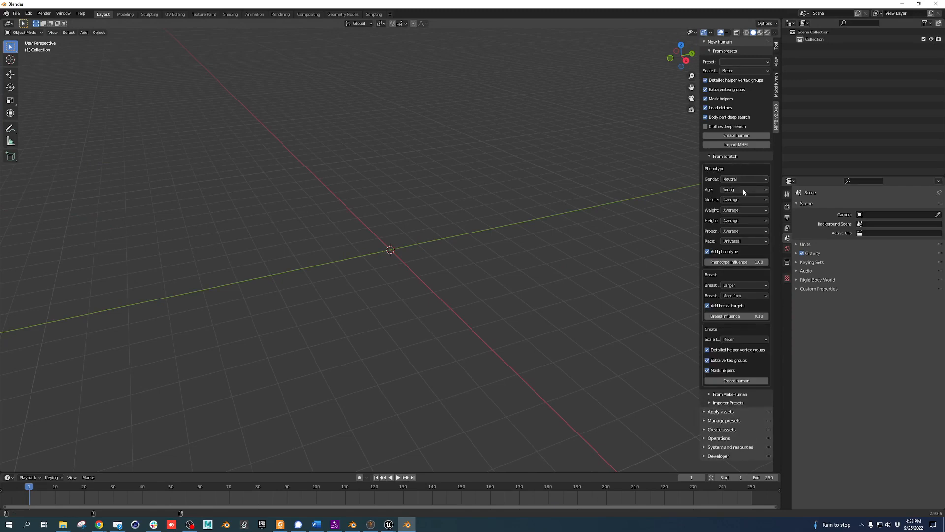
# Create a human from scratch and expand the Apply assets libraries
pyautogui.click(738, 380)
pyautogui.moveTo(426, 276); pyautogui.dragTo(403, 270, button='middle')
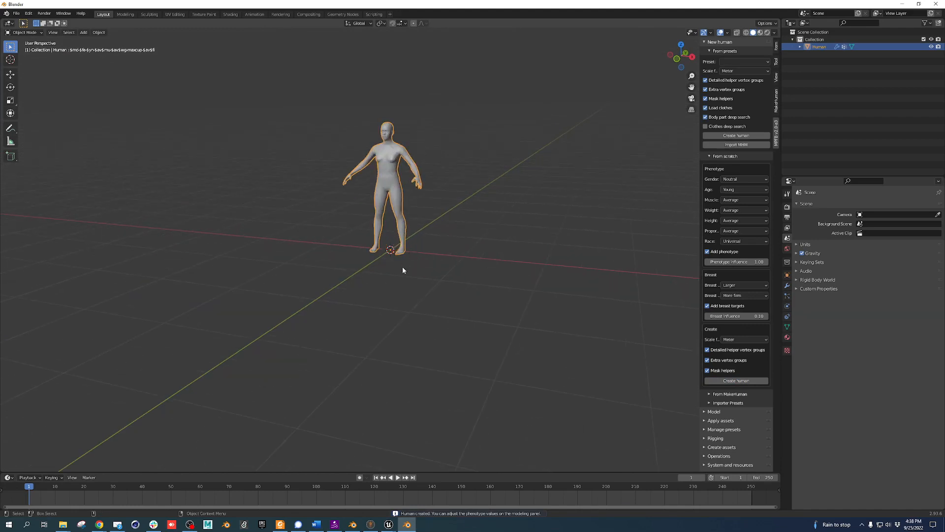
pyautogui.click(704, 421)
pyautogui.scroll(-7, 740, 381)
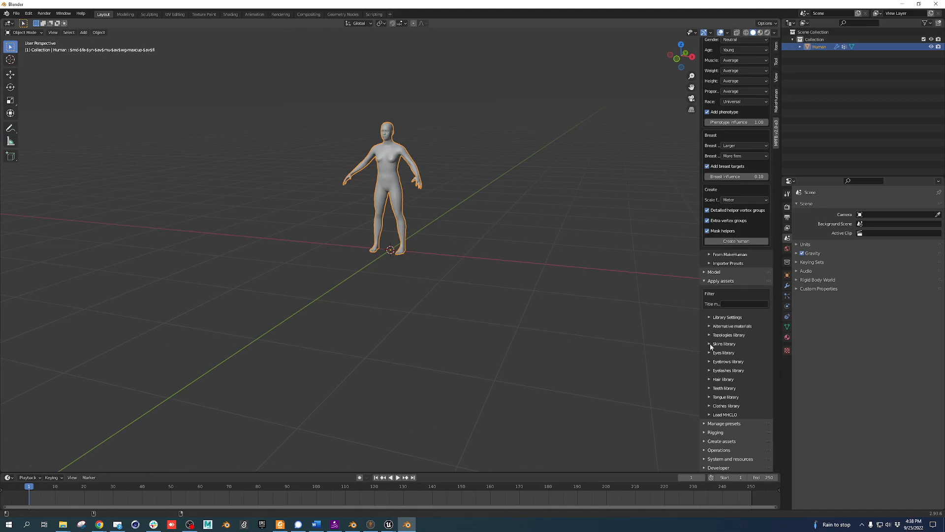
pyautogui.click(711, 344)
pyautogui.click(711, 344)
pyautogui.click(711, 353)
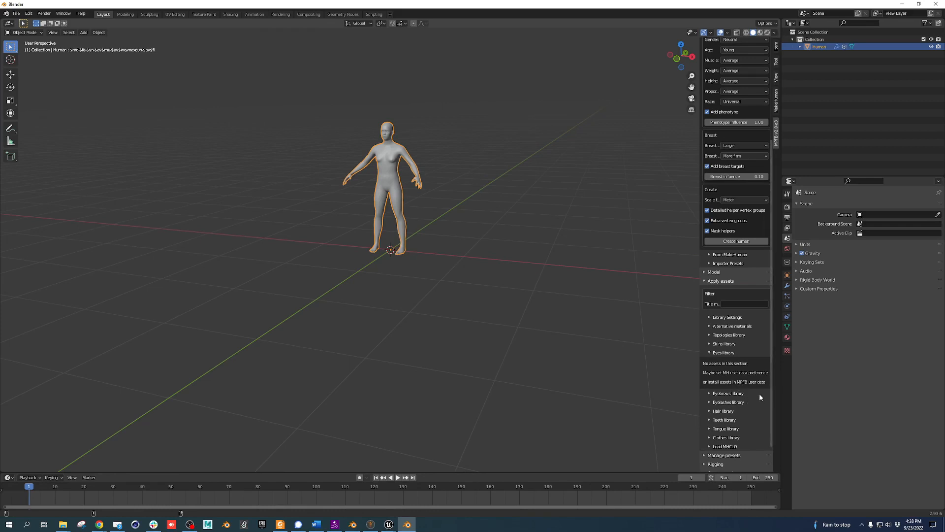
pyautogui.scroll(-2, 745, 373)
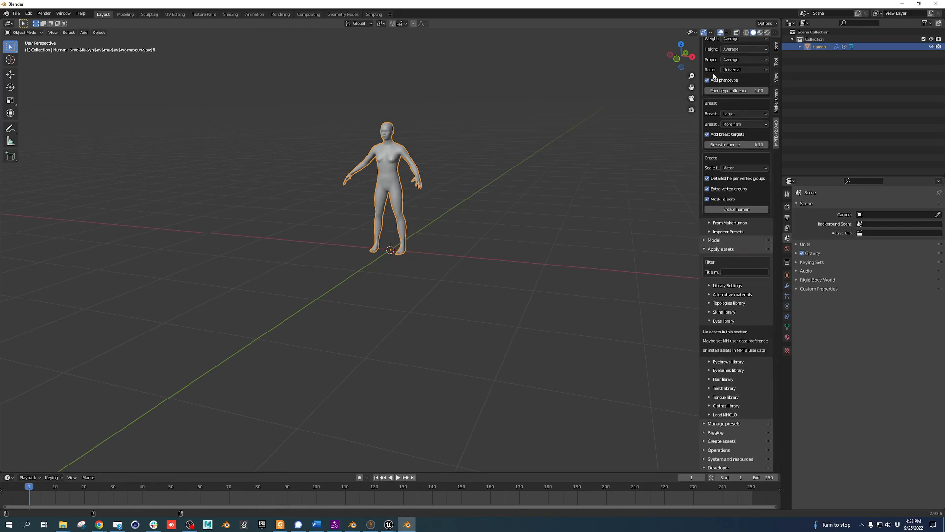
pyautogui.click(709, 250)
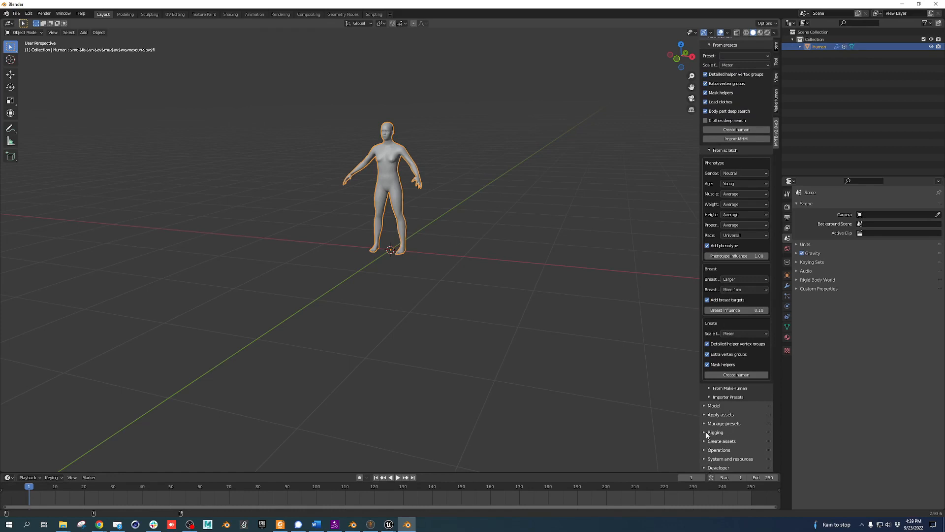
pyautogui.scroll(-10, 710, 448)
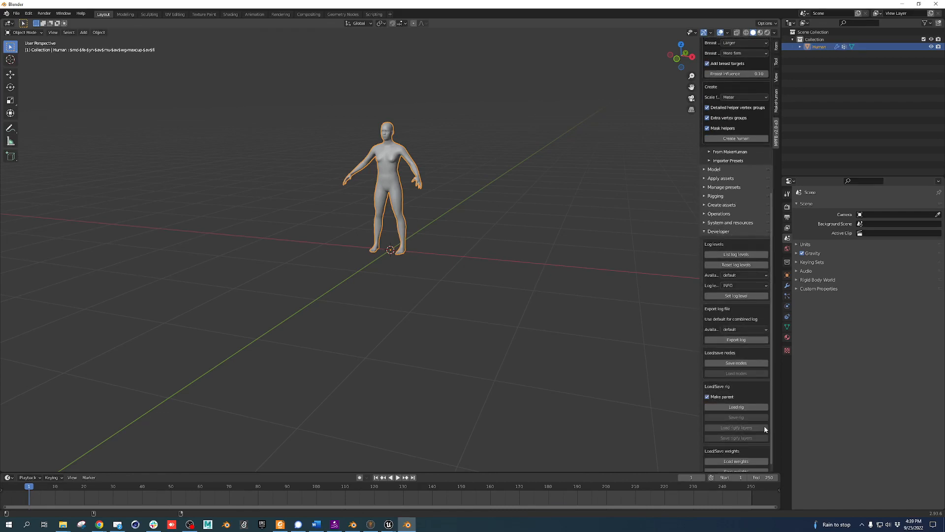
pyautogui.scroll(-1, 764, 429)
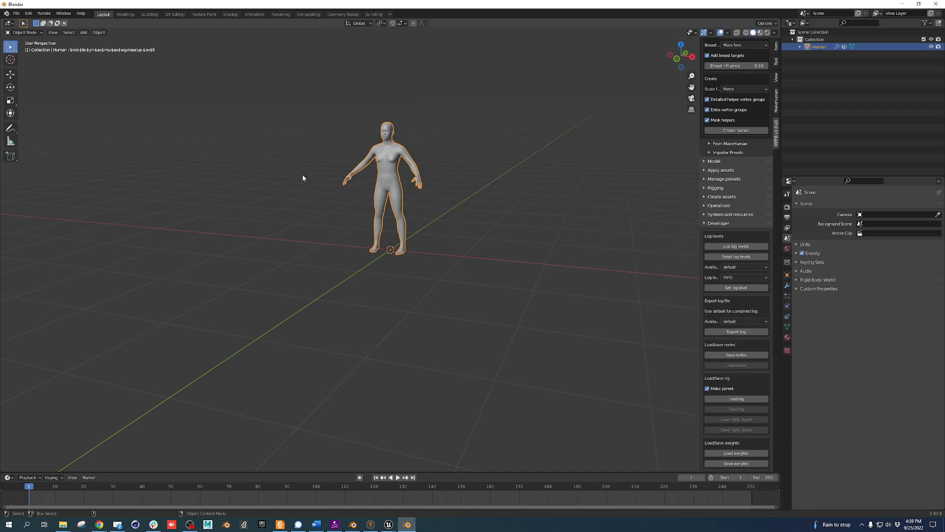
pyautogui.moveTo(303, 177); pyautogui.dragTo(143, 108, button='middle')
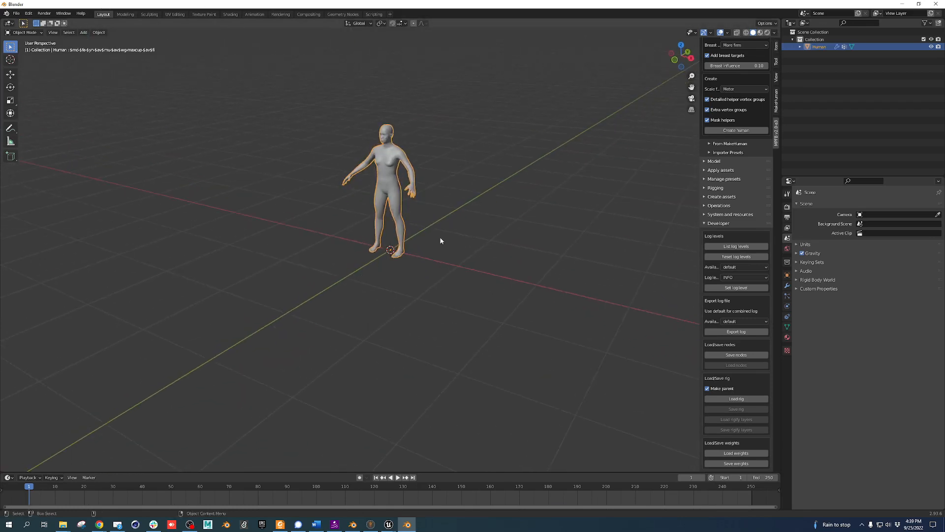
pyautogui.click(83, 32)
pyautogui.moveTo(106, 43)
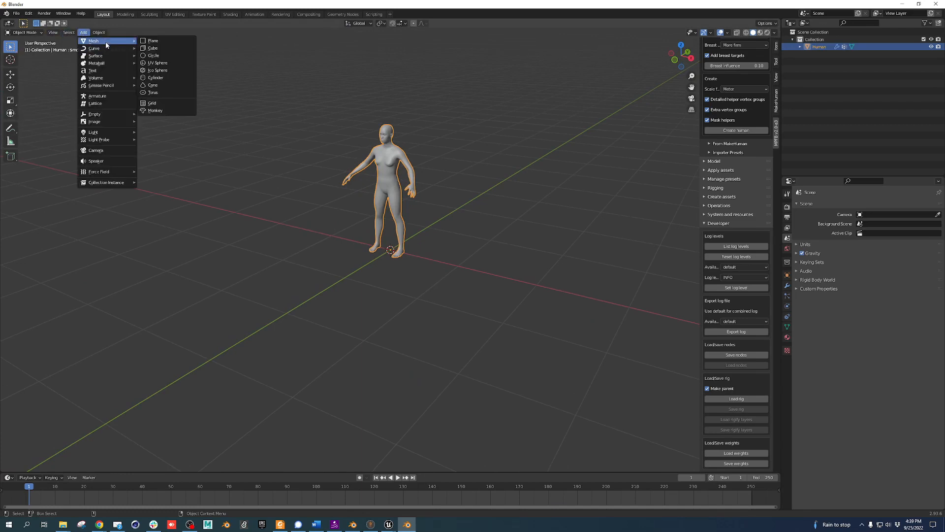
pyautogui.click(164, 48)
pyautogui.click(411, 243)
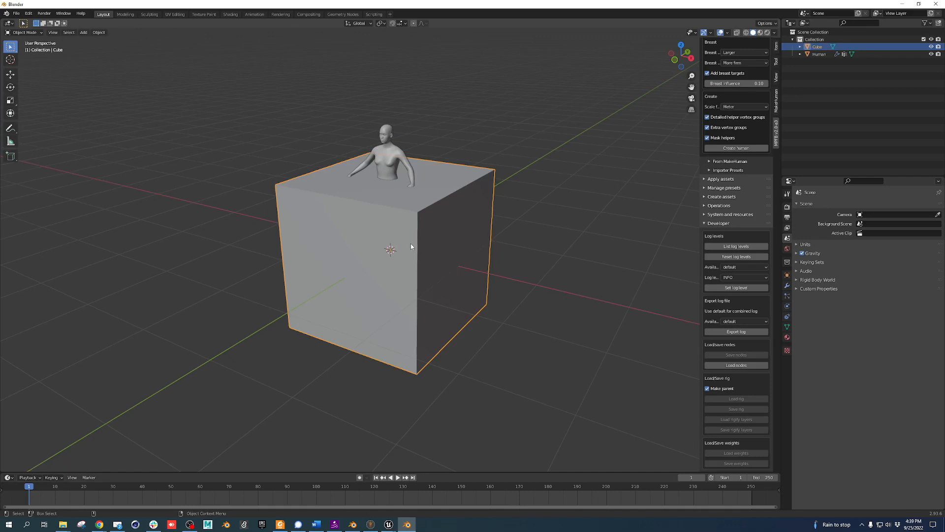
pyautogui.moveTo(497, 207); pyautogui.dragTo(486, 275, button='middle')
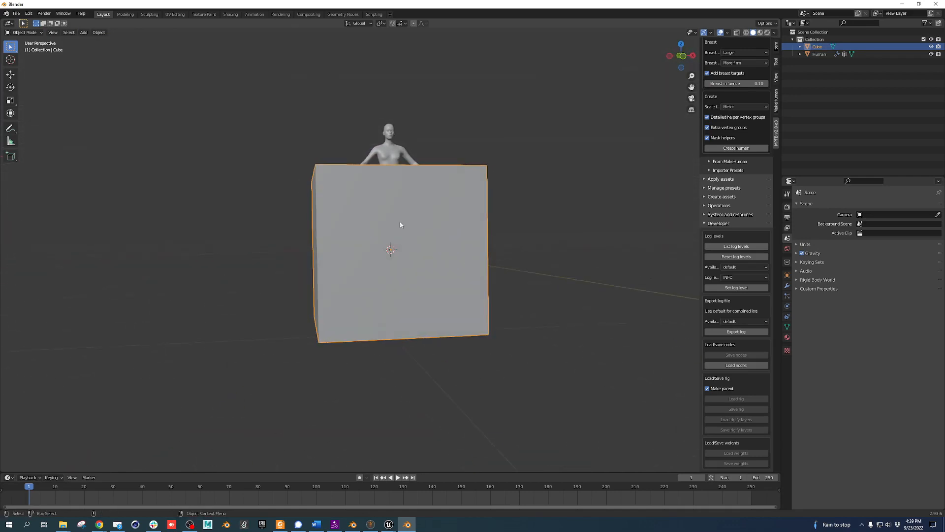
pyautogui.click(11, 74)
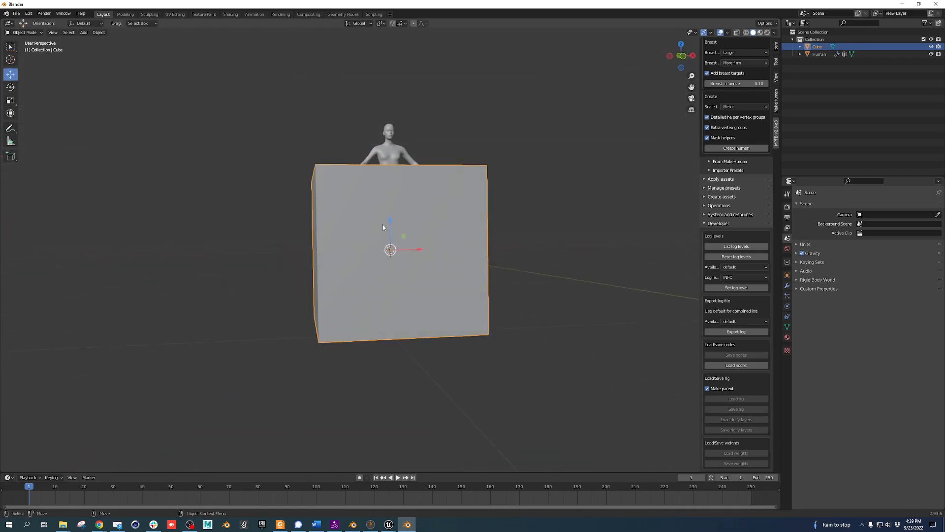
pyautogui.moveTo(389, 222); pyautogui.dragTo(389, 160)
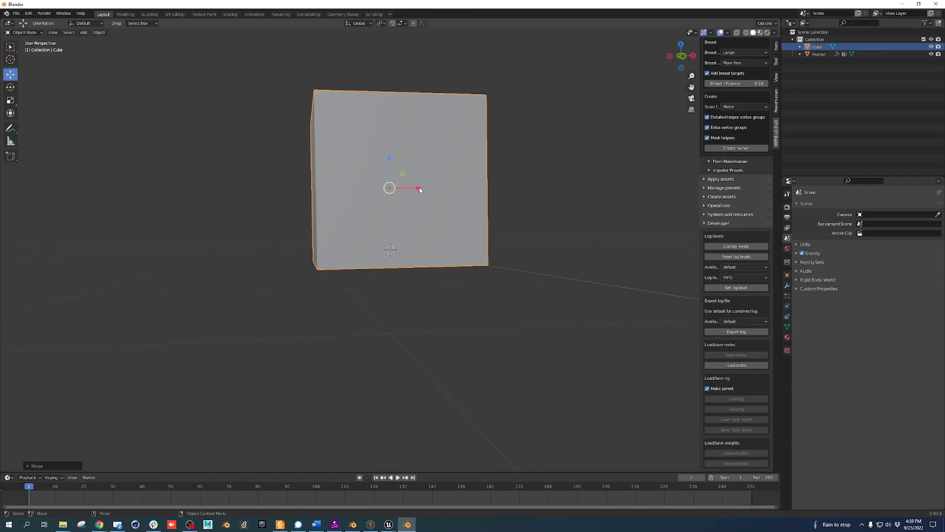
pyautogui.moveTo(419, 190); pyautogui.dragTo(294, 190)
pyautogui.moveTo(267, 160); pyautogui.dragTo(266, 142)
pyautogui.moveTo(394, 304)
pyautogui.mouseDown(button='middle')
pyautogui.moveTo(346, 325)
pyautogui.moveTo(406, 326)
pyautogui.moveTo(384, 312)
pyautogui.moveTo(395, 319)
pyautogui.mouseUp(button='middle')
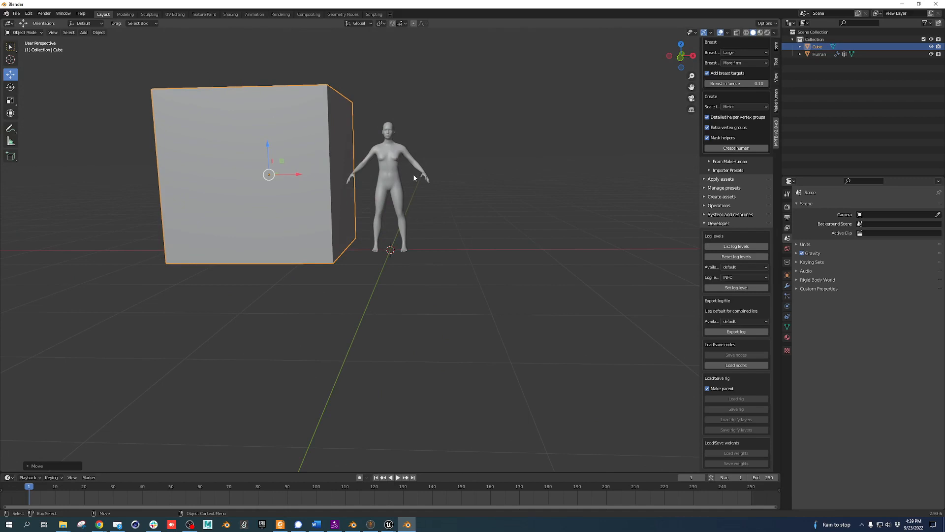
pyautogui.moveTo(430, 179); pyautogui.dragTo(384, 273, button='middle')
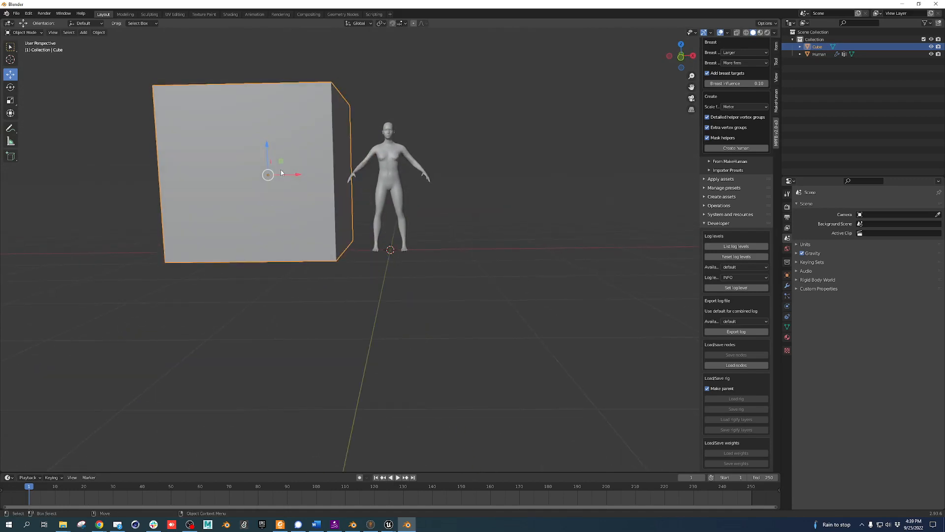
pyautogui.press('Delete')
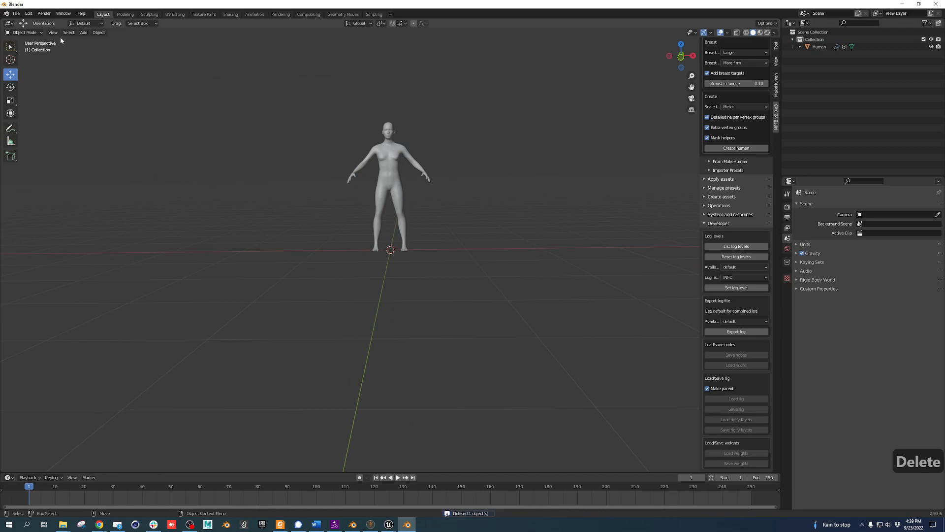
pyautogui.click(16, 13)
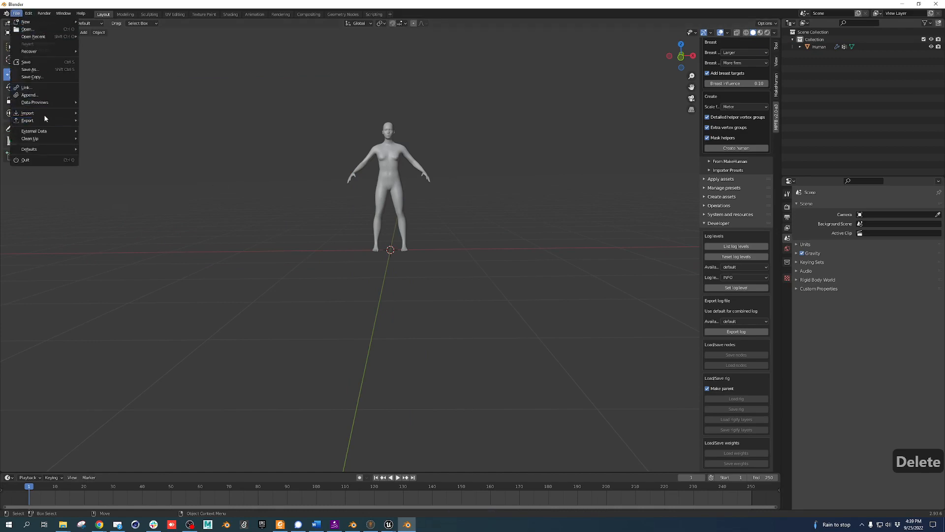
# Start an FBX export and name the file Doug
pyautogui.moveTo(44, 115)
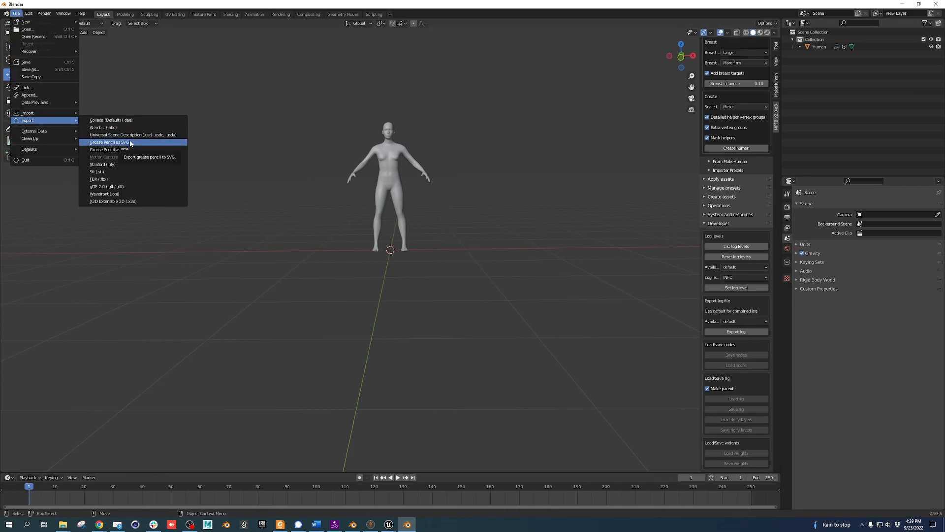
pyautogui.click(124, 179)
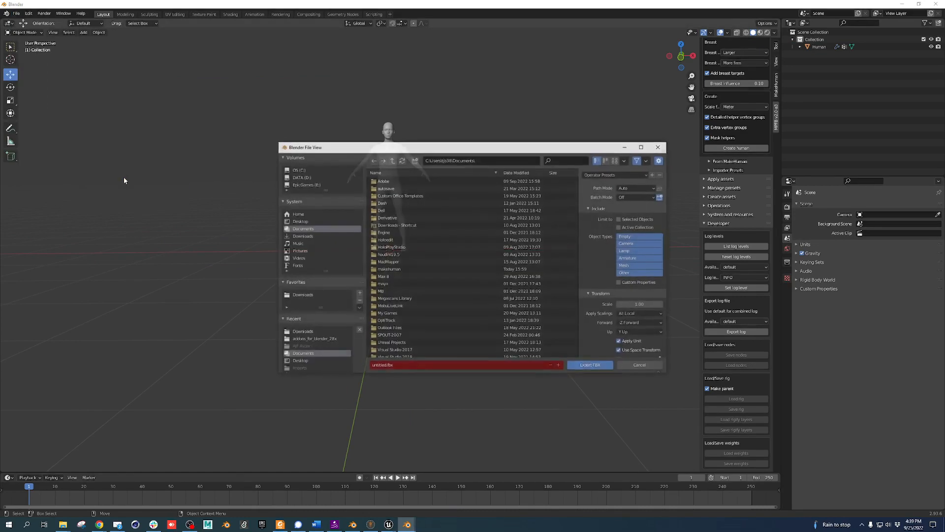
pyautogui.click(407, 366)
pyautogui.press('Home')
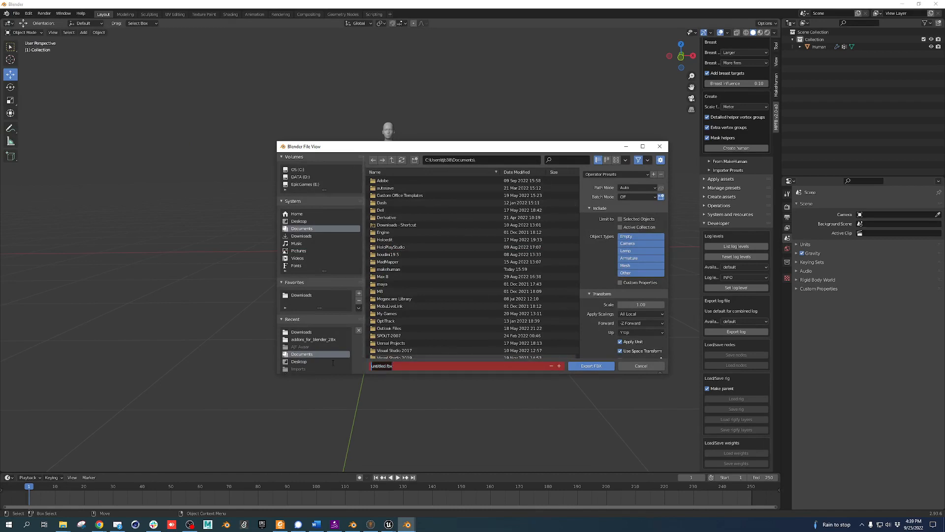
pyautogui.write('Doug')
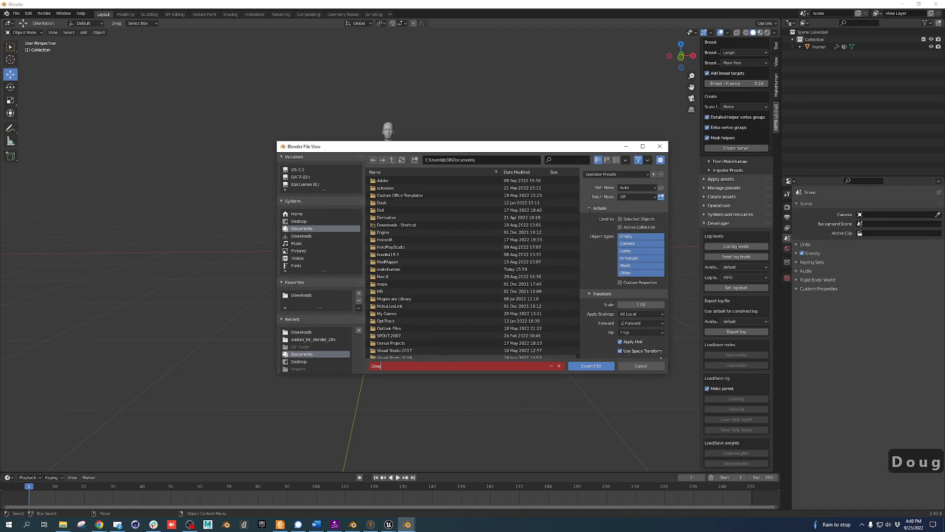
pyautogui.click(589, 209)
# Set smoothing to Face, disable Apply Modifiers, and export Doug.fbx to Downloads
pyautogui.click(590, 208)
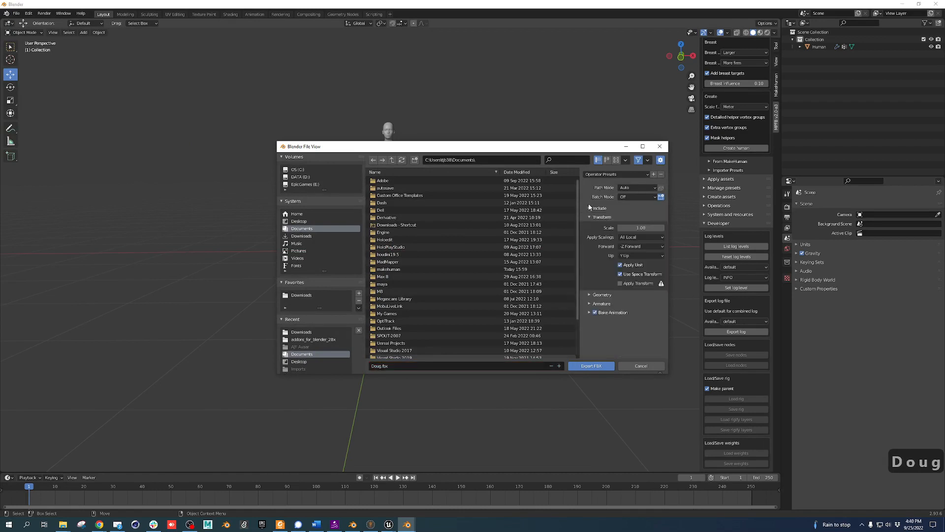
pyautogui.click(593, 294)
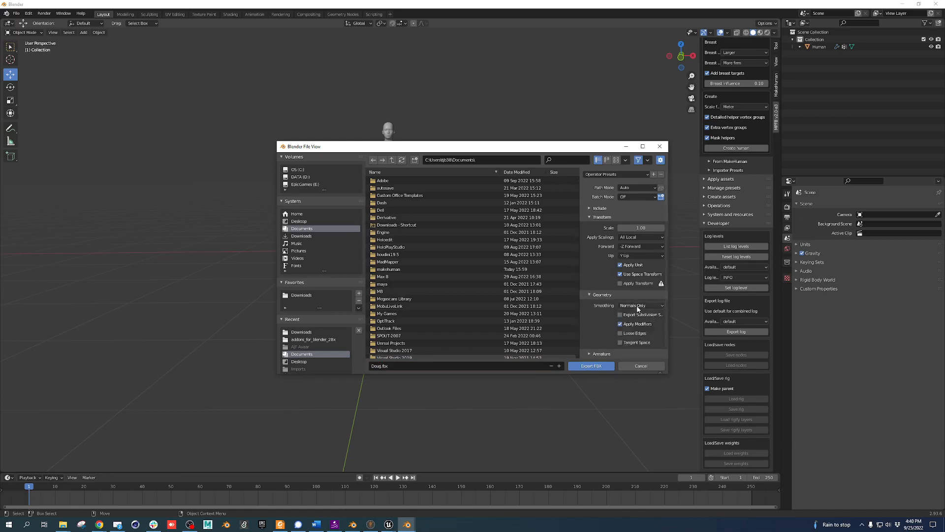
pyautogui.click(638, 306)
pyautogui.click(638, 315)
pyautogui.click(632, 325)
pyautogui.scroll(-4, 574, 322)
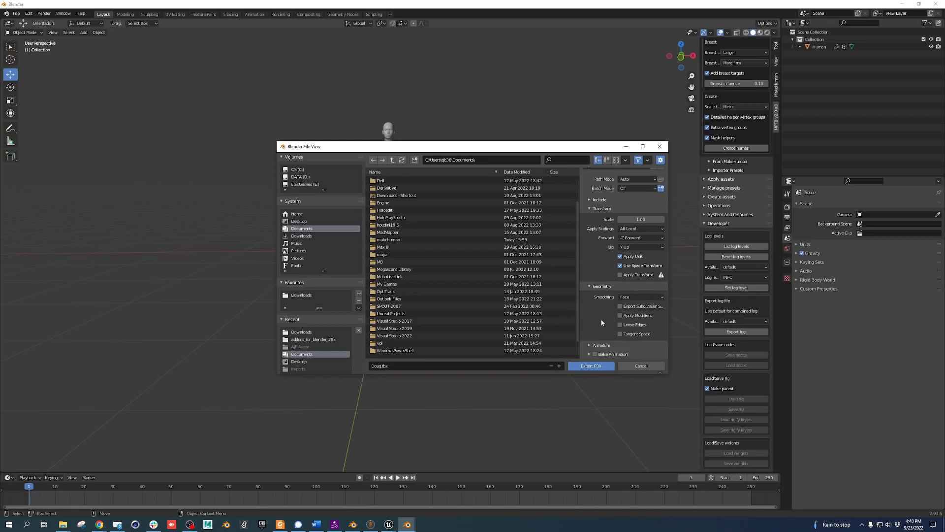
pyautogui.click(606, 345)
pyautogui.scroll(-2, 610, 340)
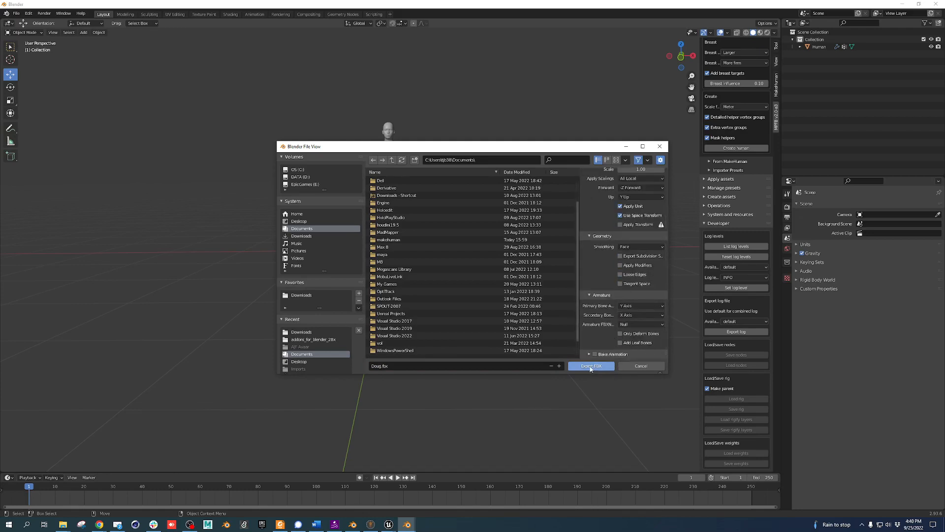
pyautogui.click(301, 295)
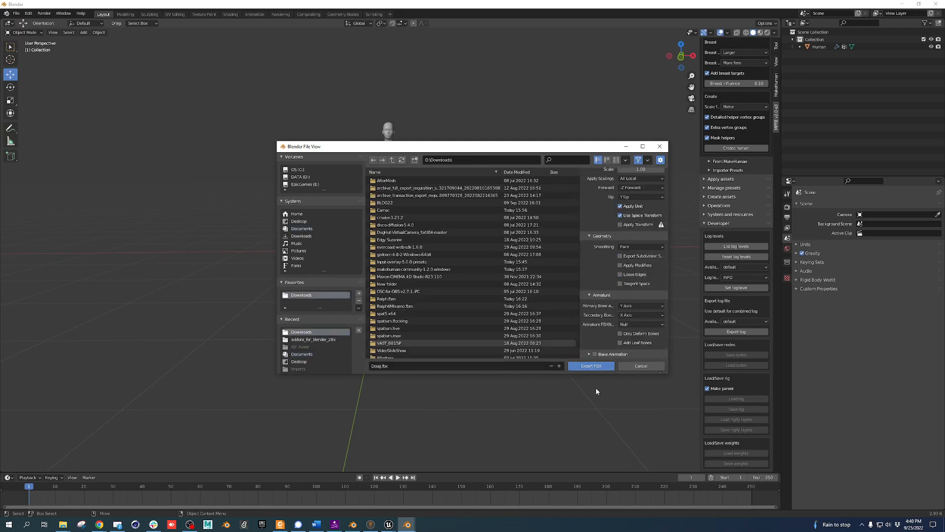
pyautogui.click(590, 369)
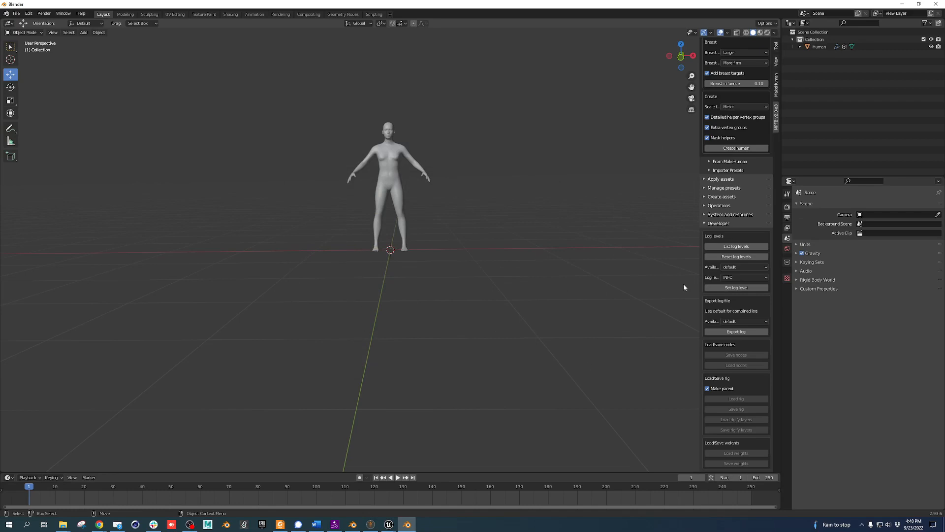
# Review MPFB's From MakeHuman and Library settings, then minimize Blender, MakeHuman, Chrome and Unreal
pyautogui.click(712, 163)
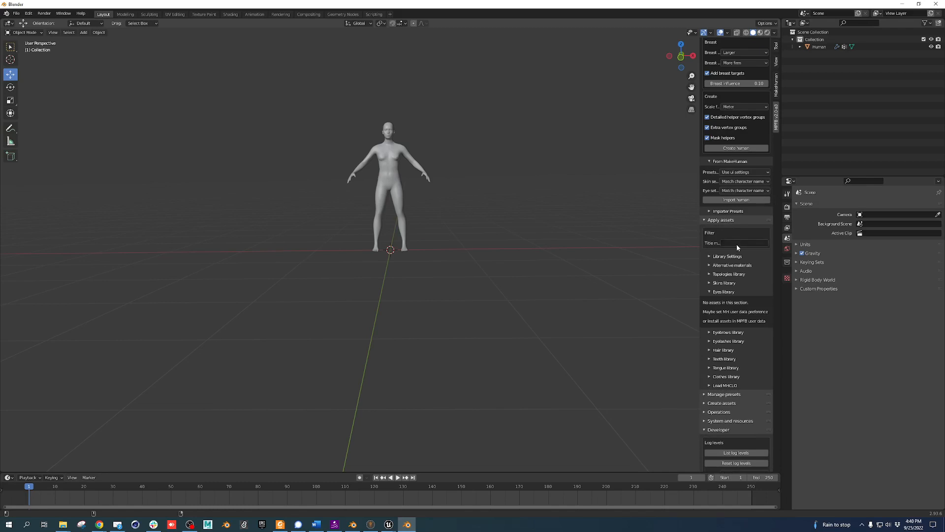
pyautogui.click(734, 257)
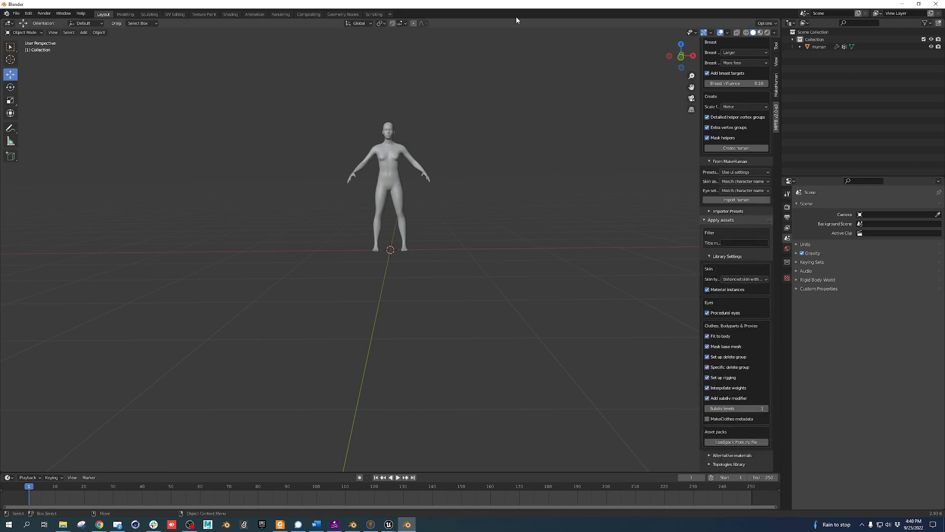
pyautogui.click(901, 4)
pyautogui.click(901, 4)
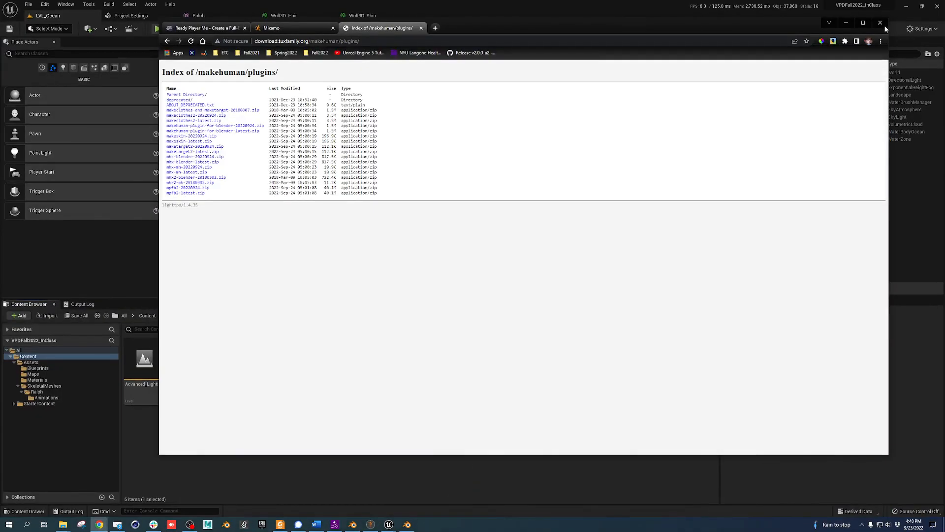
pyautogui.click(847, 22)
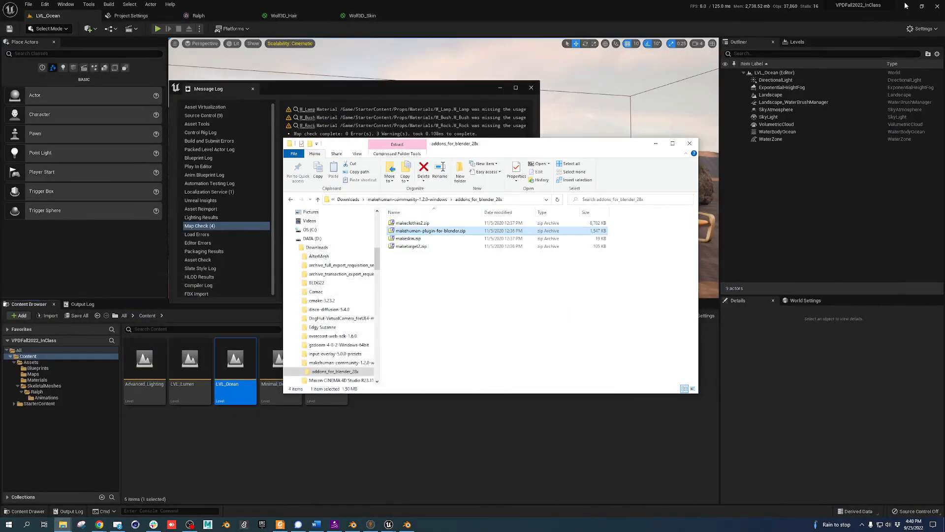
pyautogui.click(906, 6)
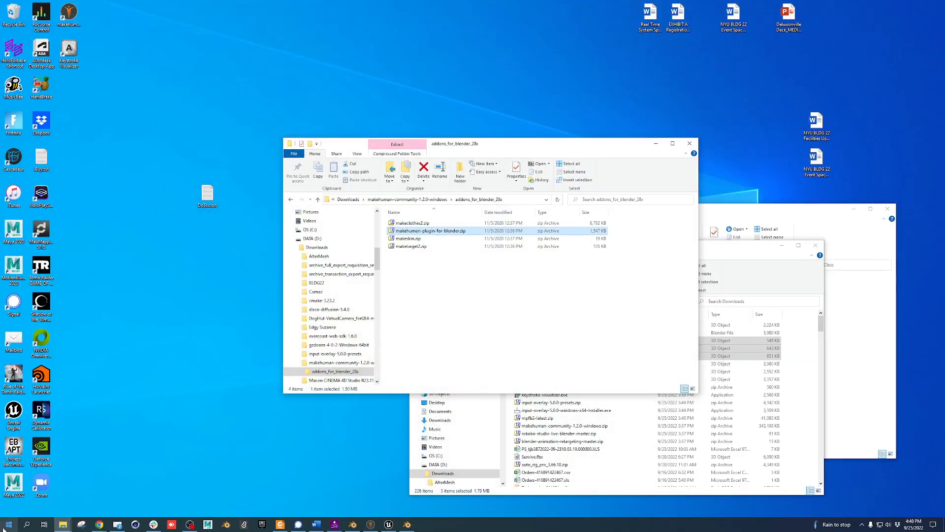
# Upload Doug.fbx from Downloads to Mixamo as a new character, then switch to MakeHuman
pyautogui.moveTo(100, 526)
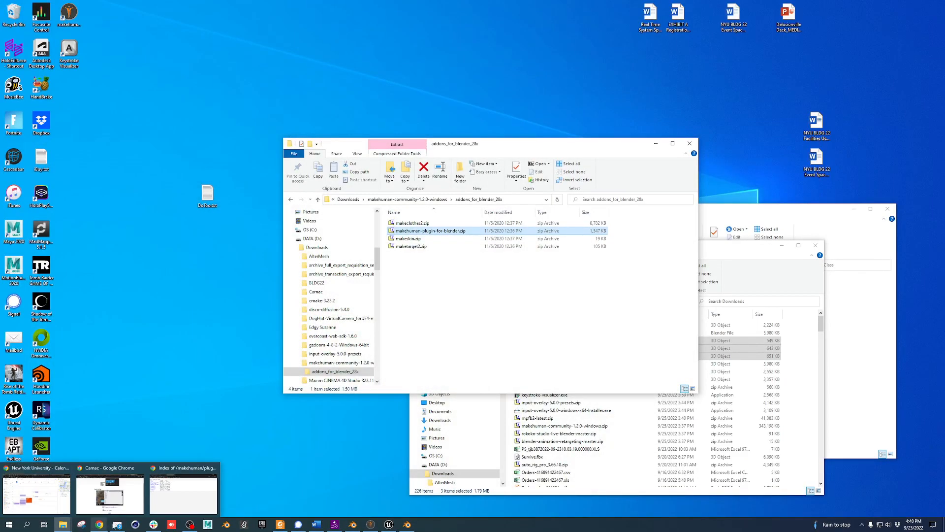
pyautogui.click(183, 490)
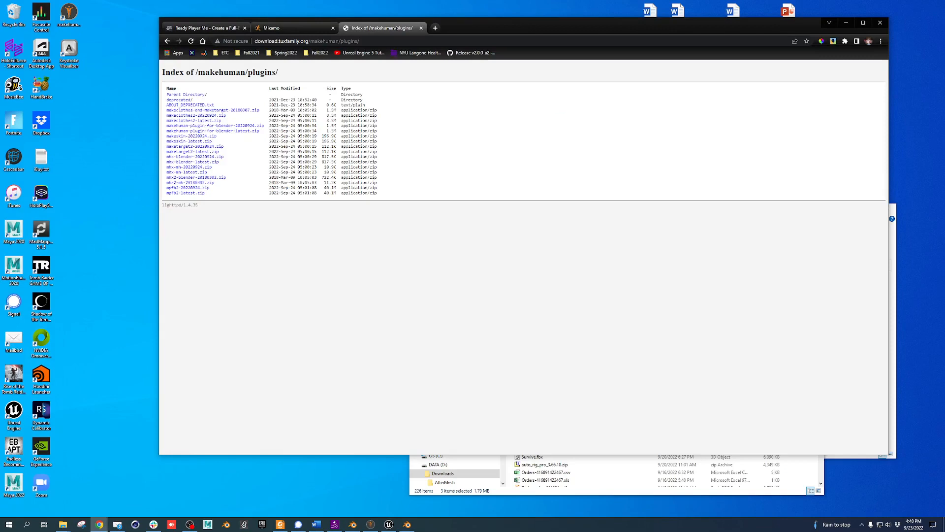
pyautogui.click(315, 28)
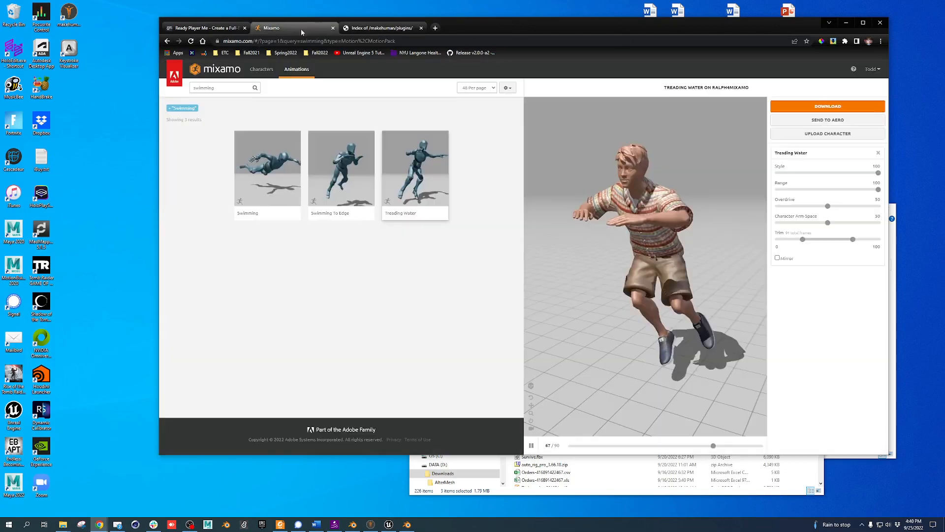
pyautogui.click(822, 134)
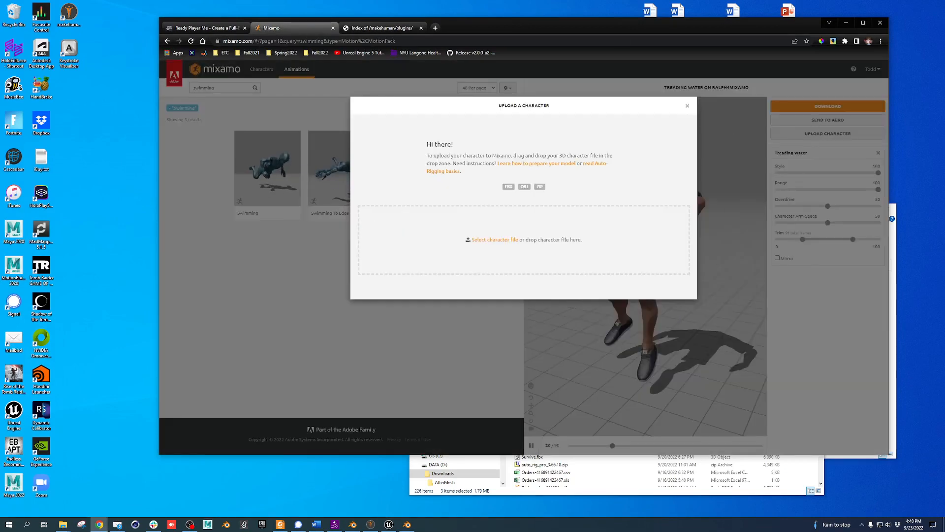
pyautogui.click(495, 240)
pyautogui.click(571, 491)
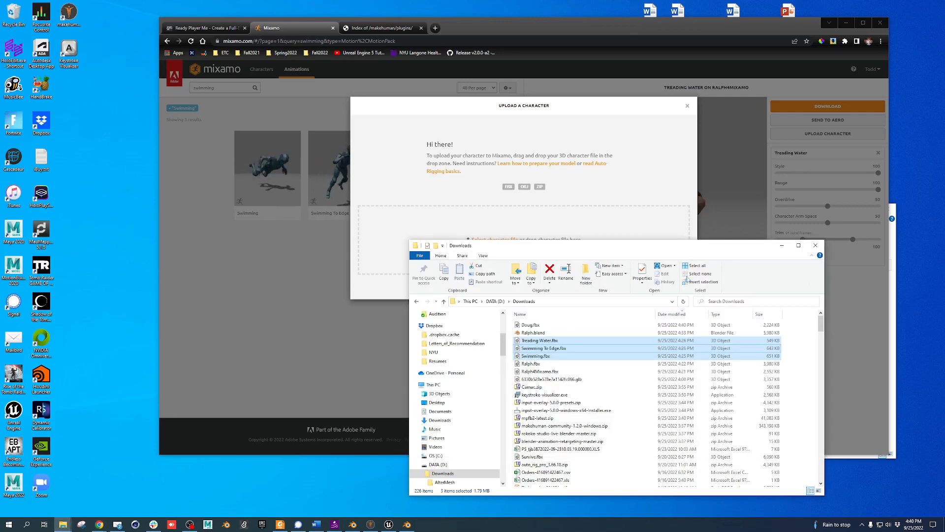
pyautogui.moveTo(530, 325); pyautogui.dragTo(437, 227)
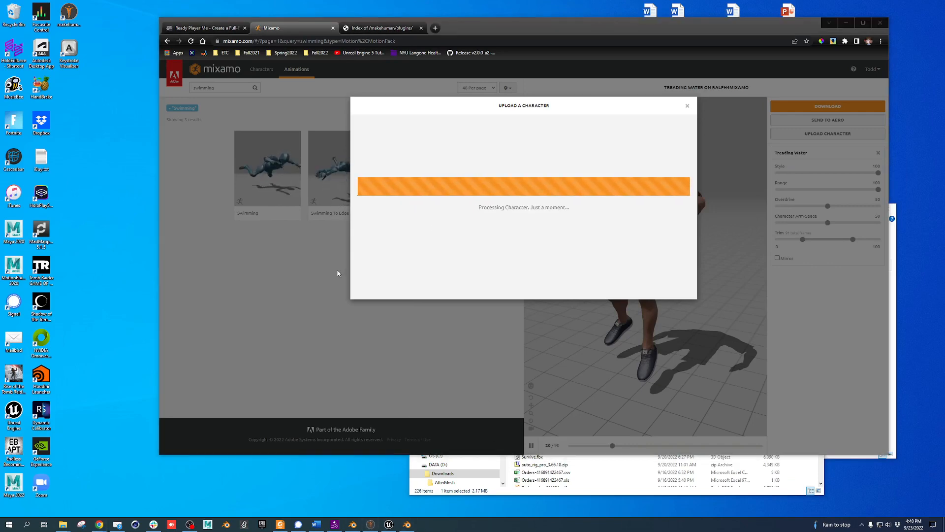
pyautogui.click(371, 524)
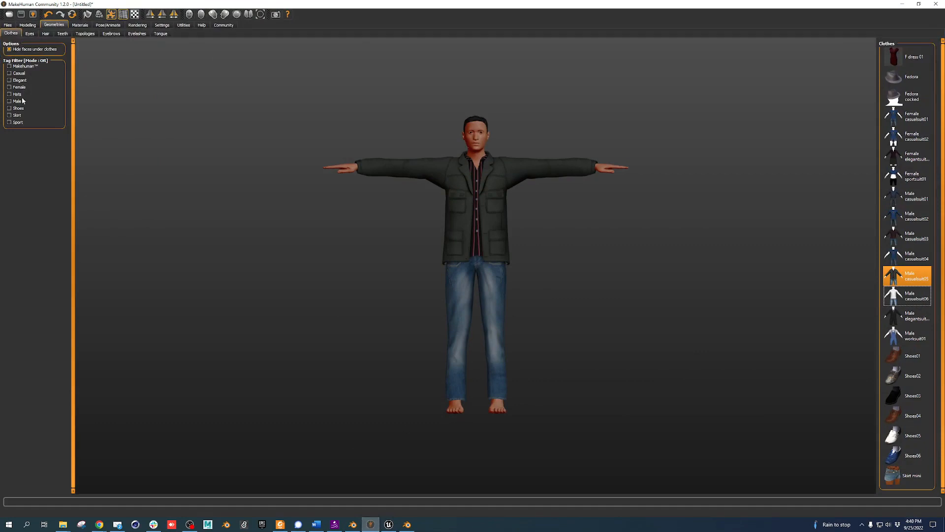
# Export the clothed character in Filmbox (fbx) format to Downloads, then minimize MakeHuman
pyautogui.click(8, 25)
pyautogui.click(25, 34)
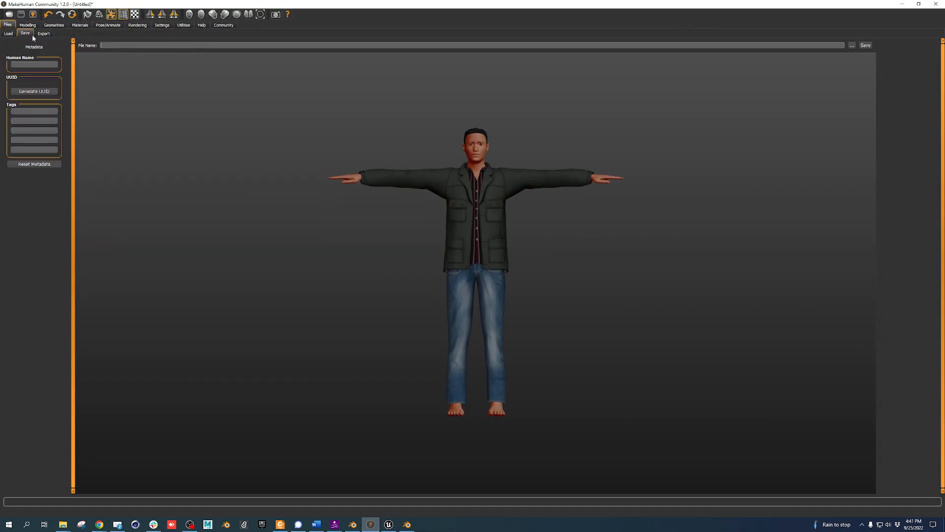
pyautogui.click(44, 33)
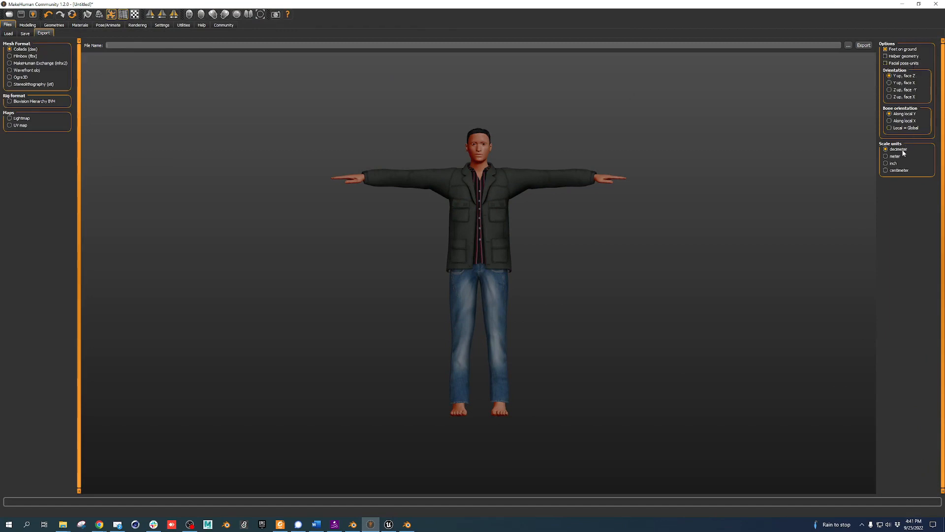
pyautogui.click(23, 57)
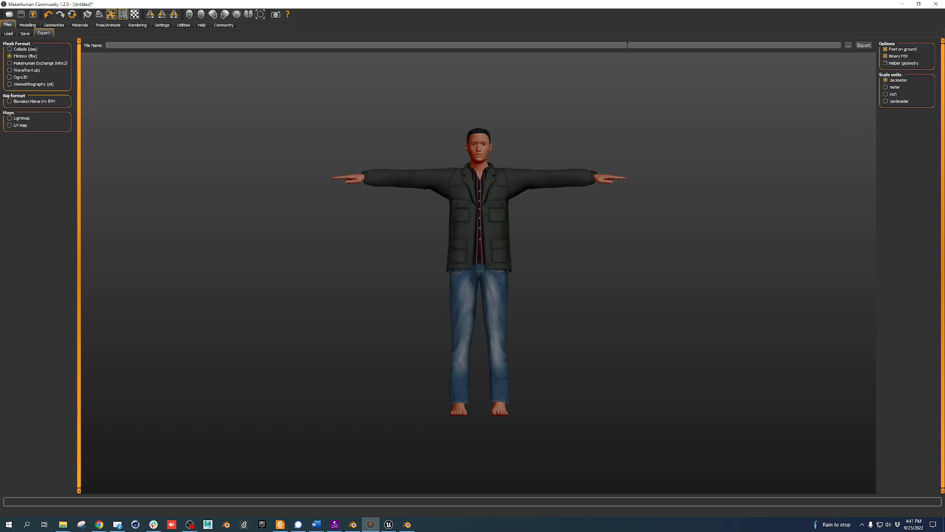
pyautogui.write('Bobby')
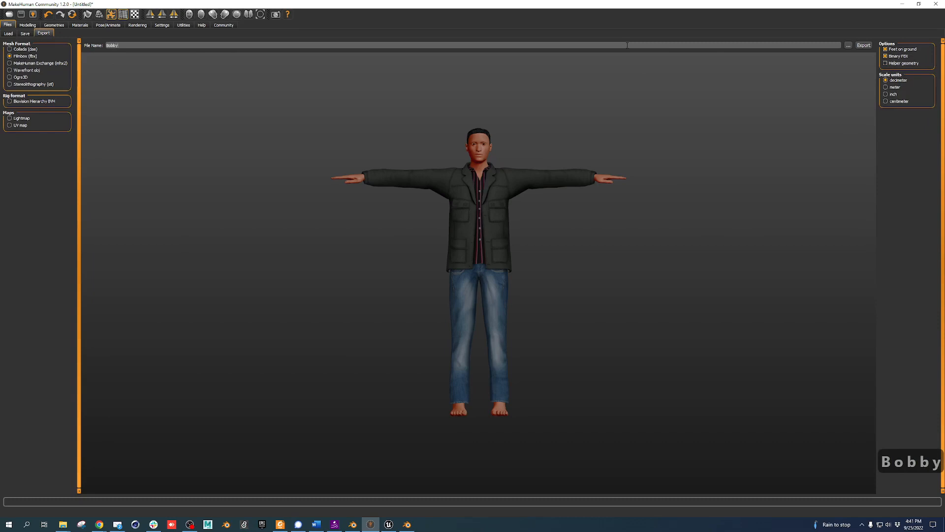
pyautogui.click(849, 46)
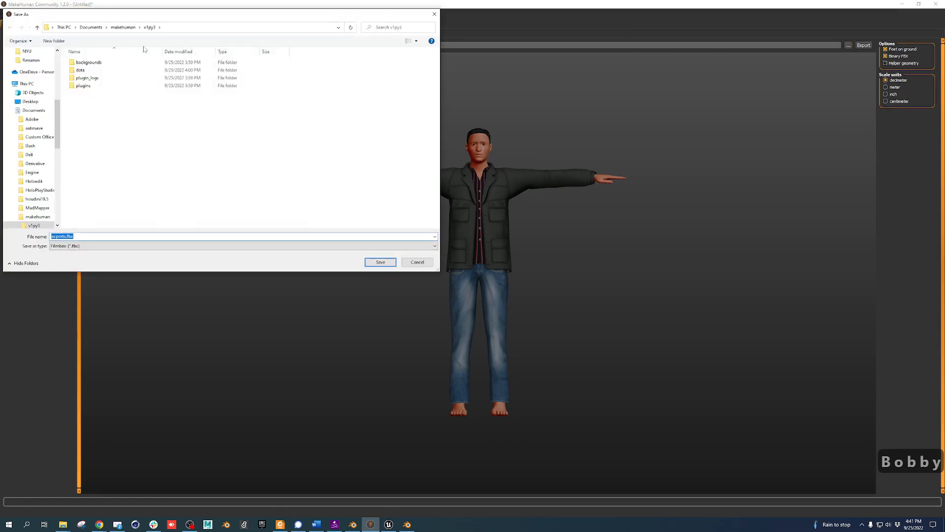
pyautogui.moveTo(56, 120); pyautogui.dragTo(56, 73)
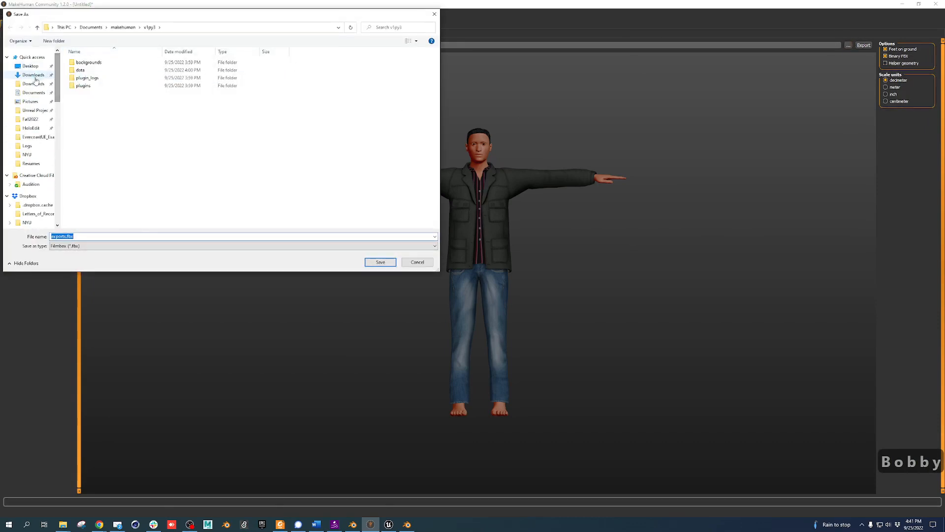
pyautogui.click(34, 78)
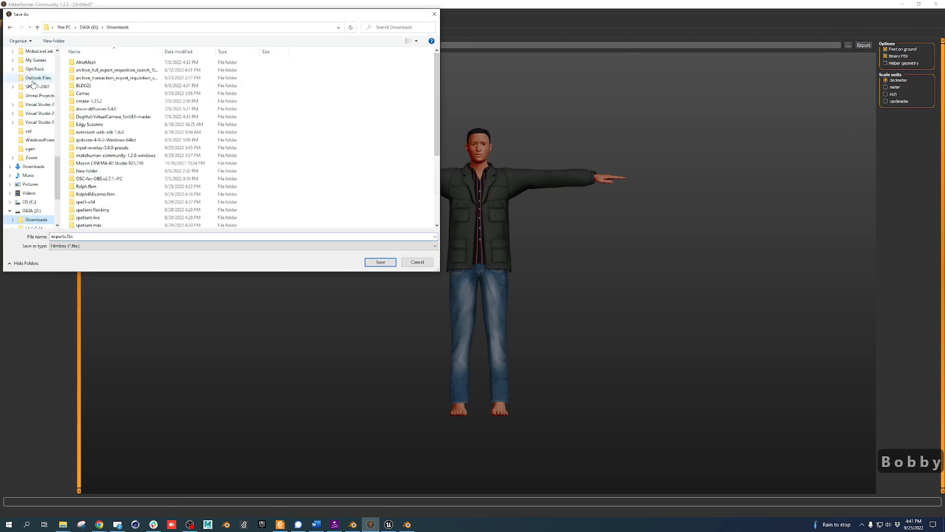
pyautogui.click(380, 263)
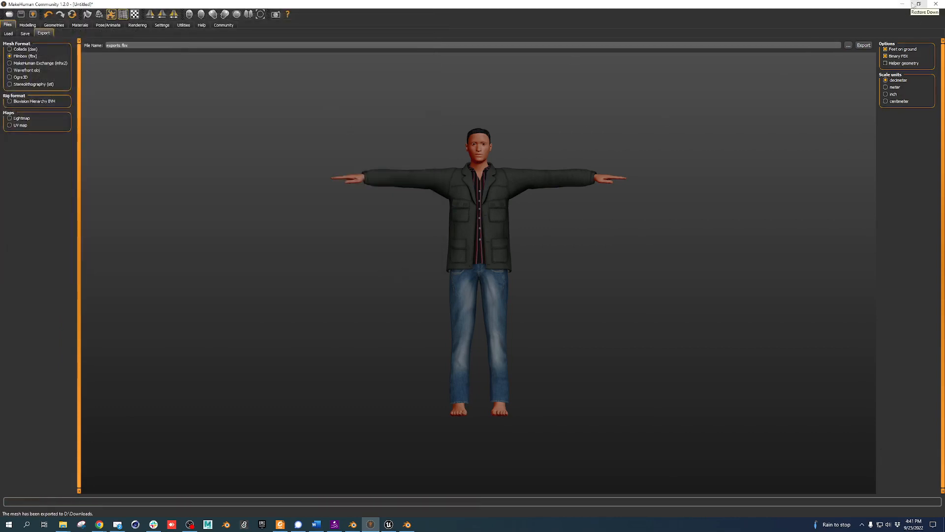
pyautogui.click(905, 5)
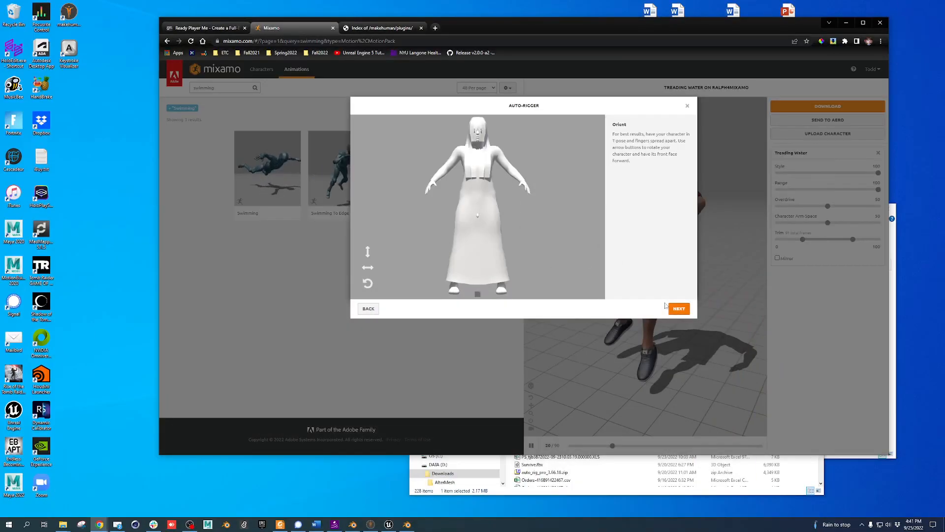
# Dismiss Mixamo's auto-rigger, start another character upload, and return to Downloads
pyautogui.click(687, 107)
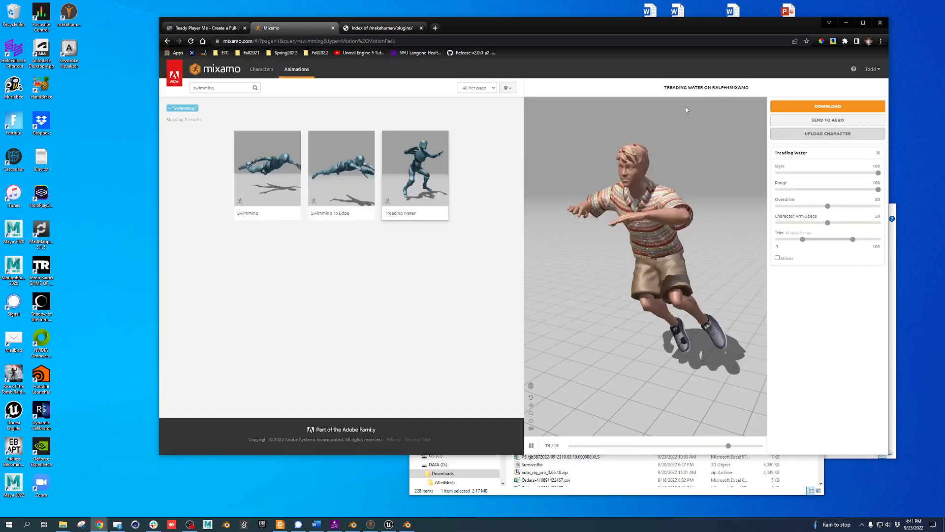
pyautogui.click(845, 134)
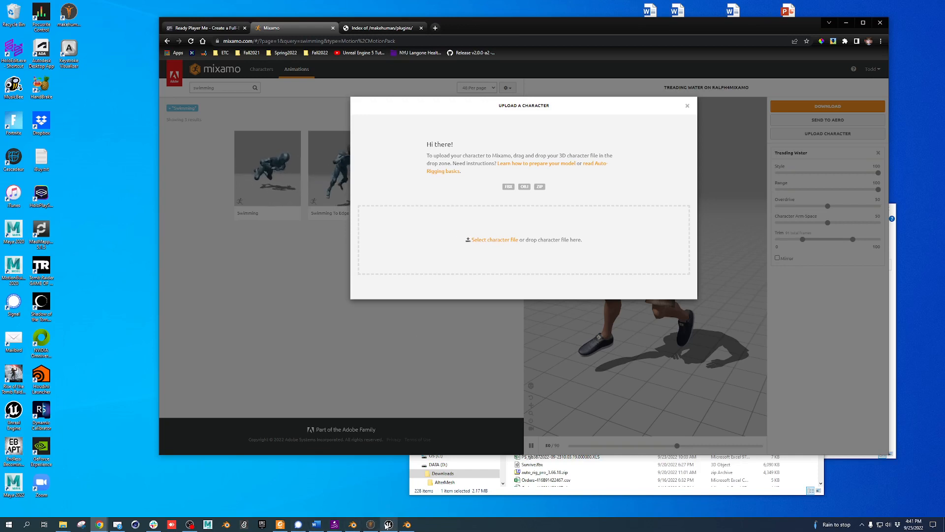
pyautogui.moveTo(78, 527)
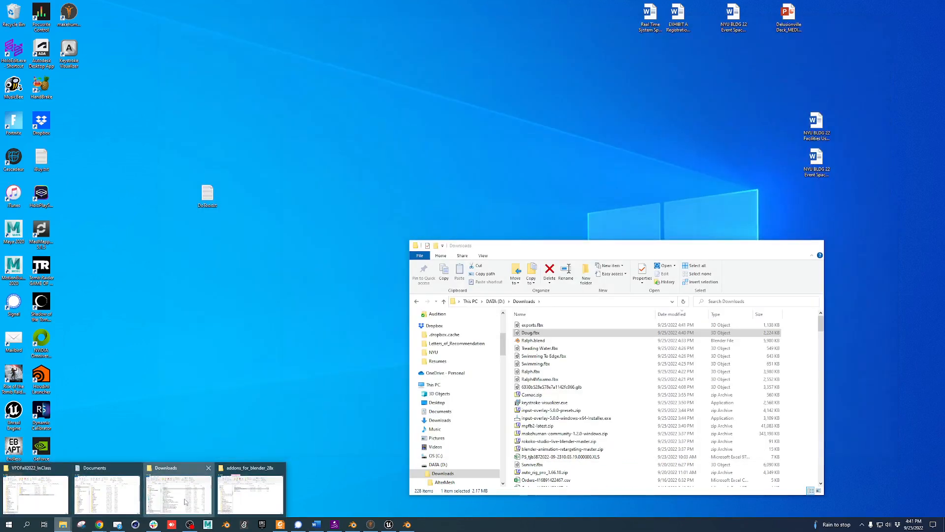
pyautogui.click(185, 502)
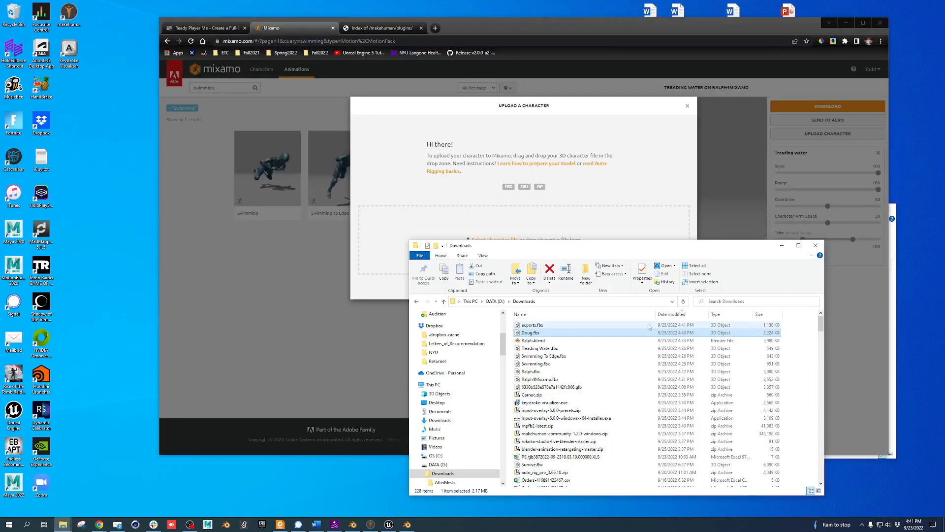
# Rename exports.fbx to Bobb4Mix.fbx, upload it to Mixamo, then close the auto-rigger
pyautogui.click(553, 334)
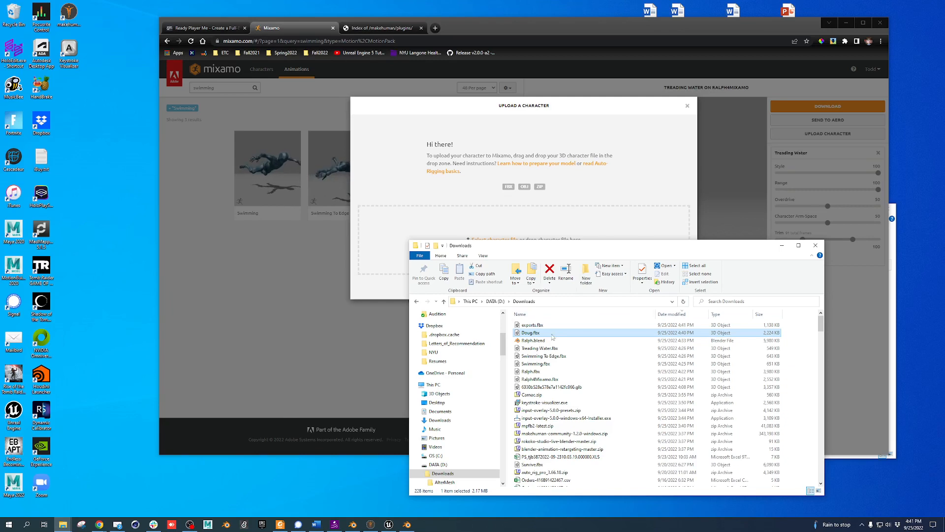
pyautogui.click(537, 326)
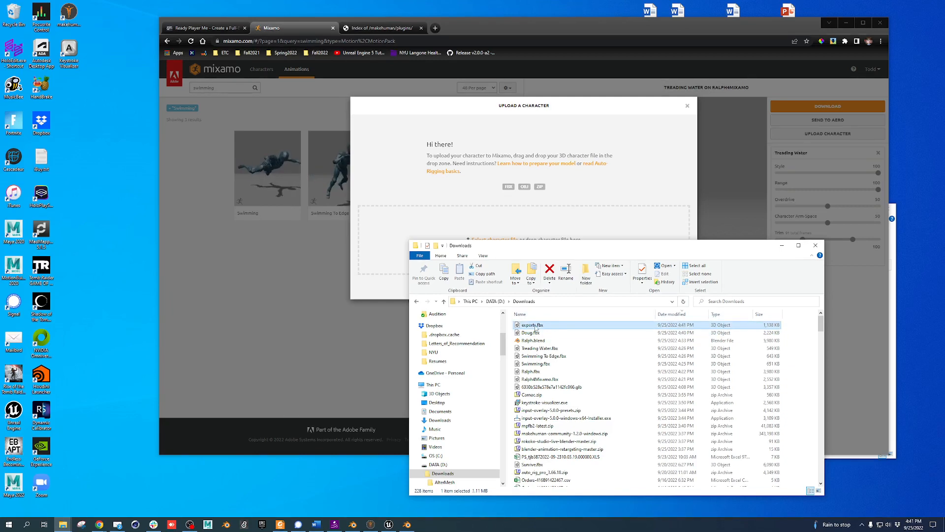
pyautogui.click(533, 326)
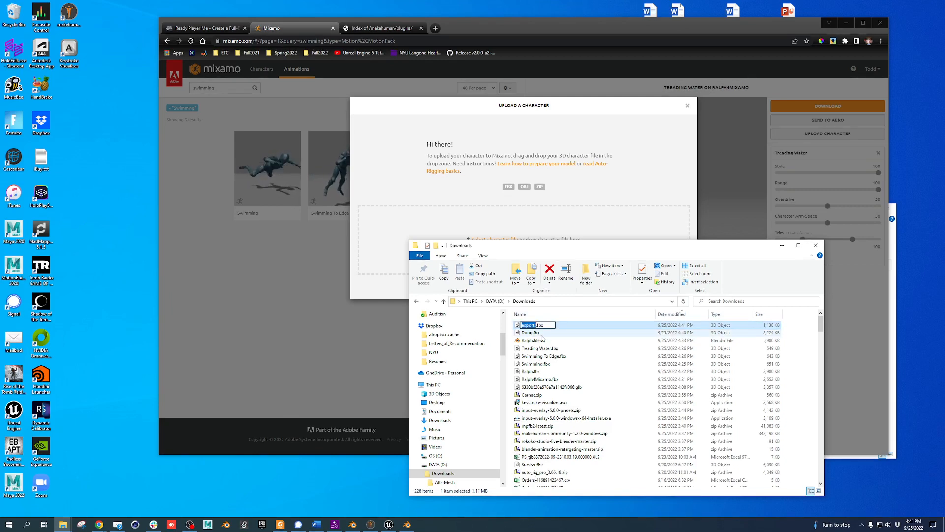
pyautogui.write('Bobb4Mix')
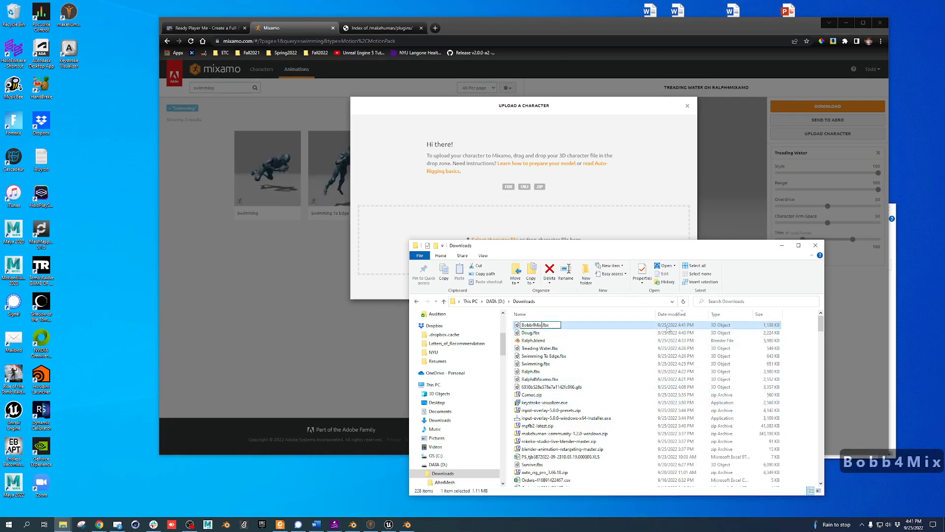
pyautogui.press('Return')
pyautogui.moveTo(540, 326); pyautogui.dragTo(433, 220)
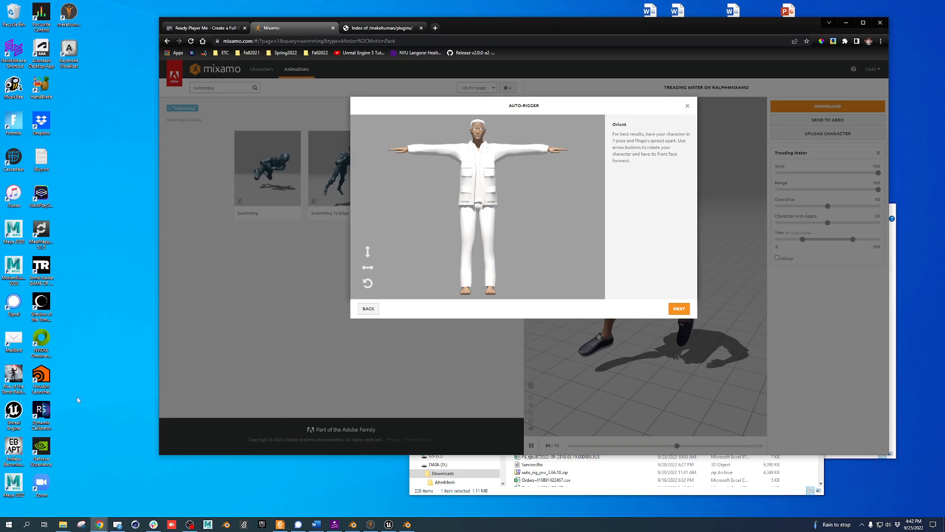
pyautogui.moveTo(372, 525)
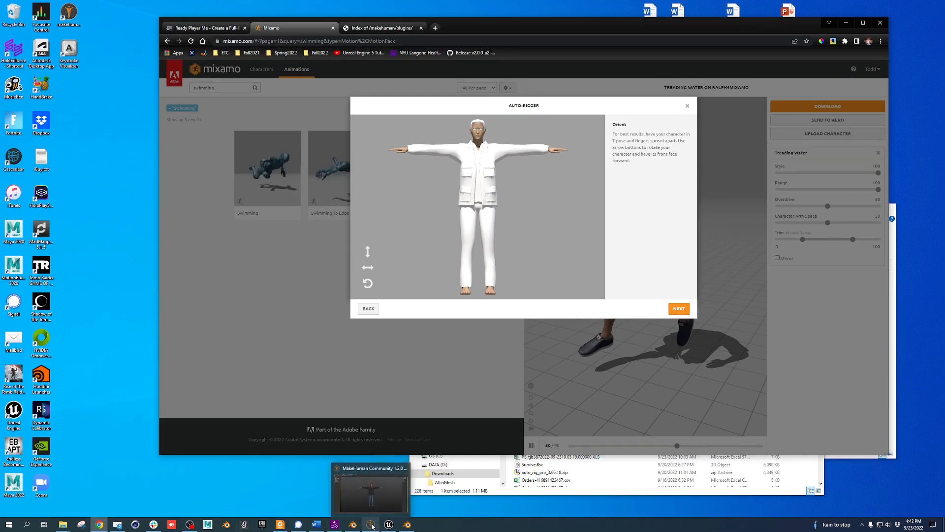
pyautogui.click(687, 107)
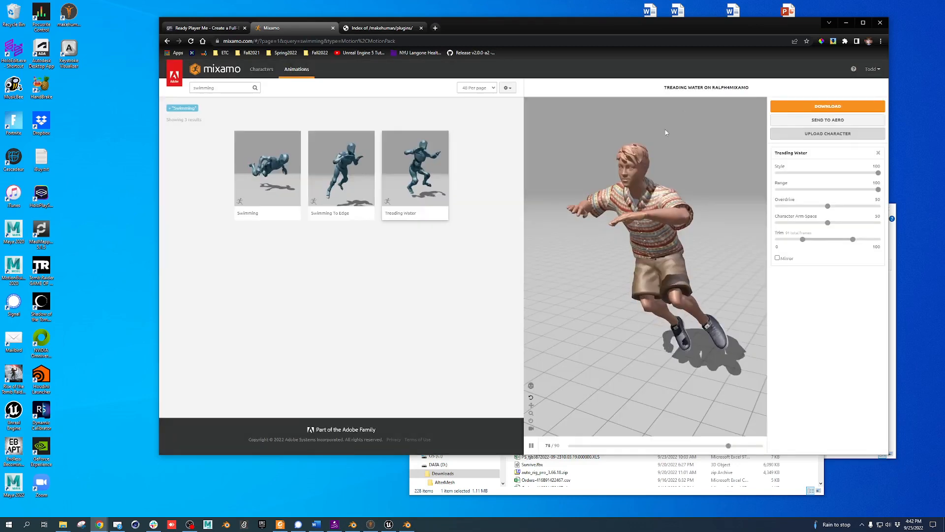
# Compress Bobb4Mix.fbx into a zipped folder, Bobb4Mix.zip
pyautogui.moveTo(95, 515)
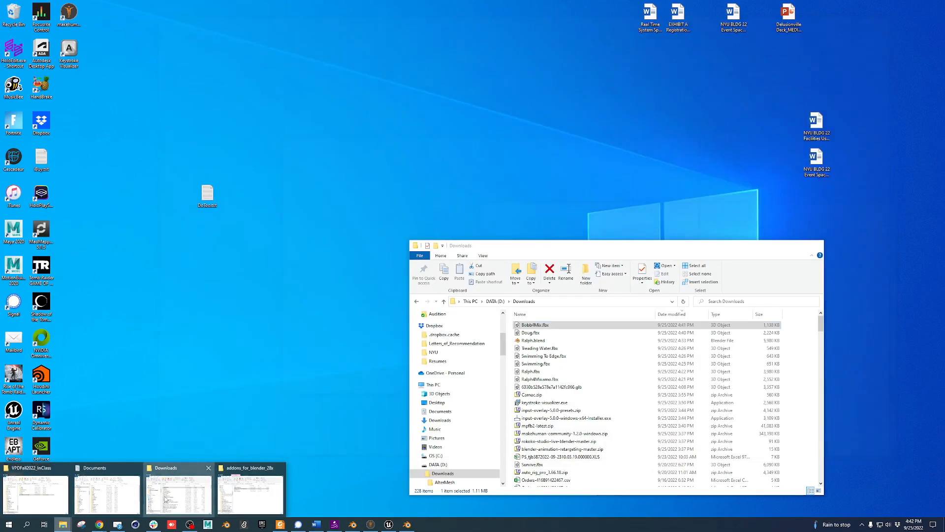
pyautogui.click(179, 495)
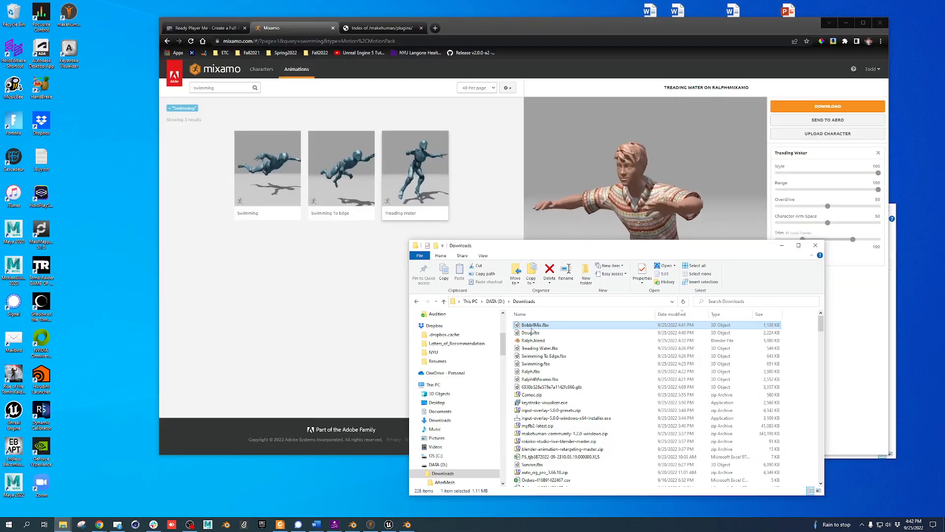
pyautogui.rightClick(533, 325)
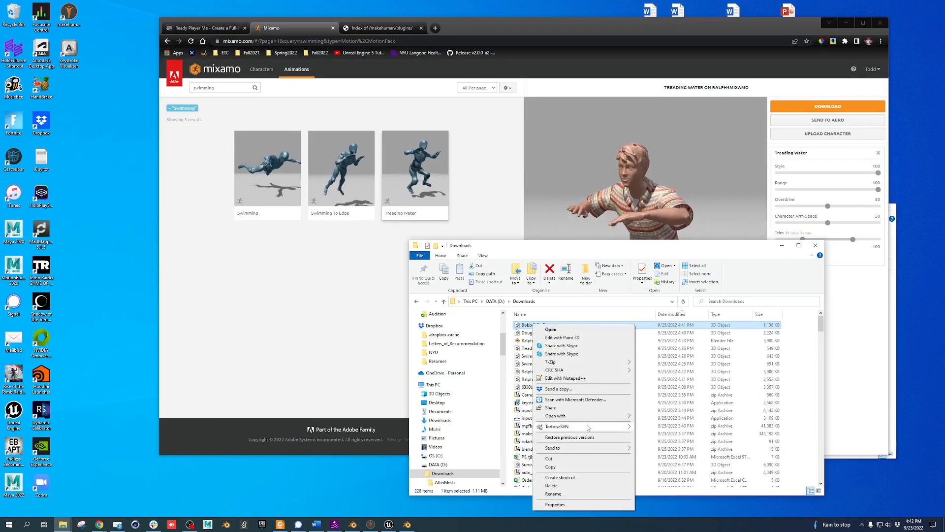
pyautogui.moveTo(590, 448)
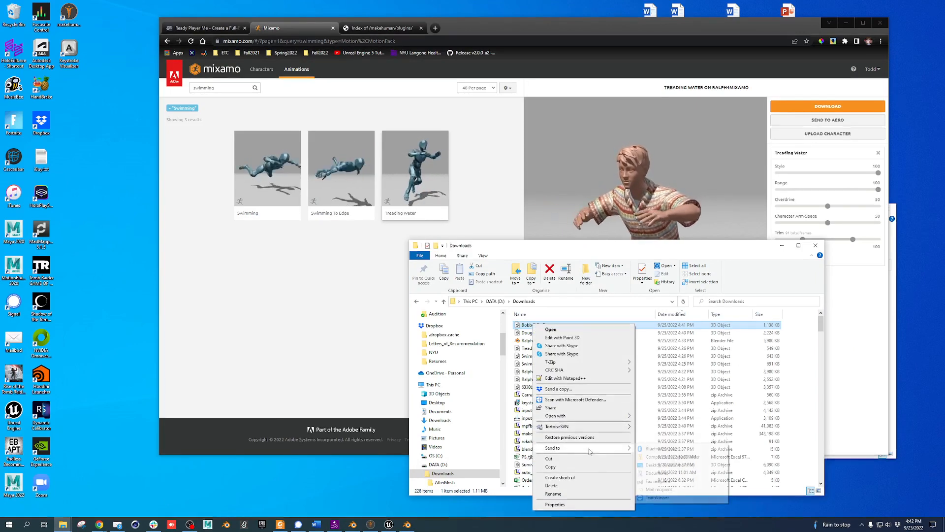
pyautogui.click(670, 456)
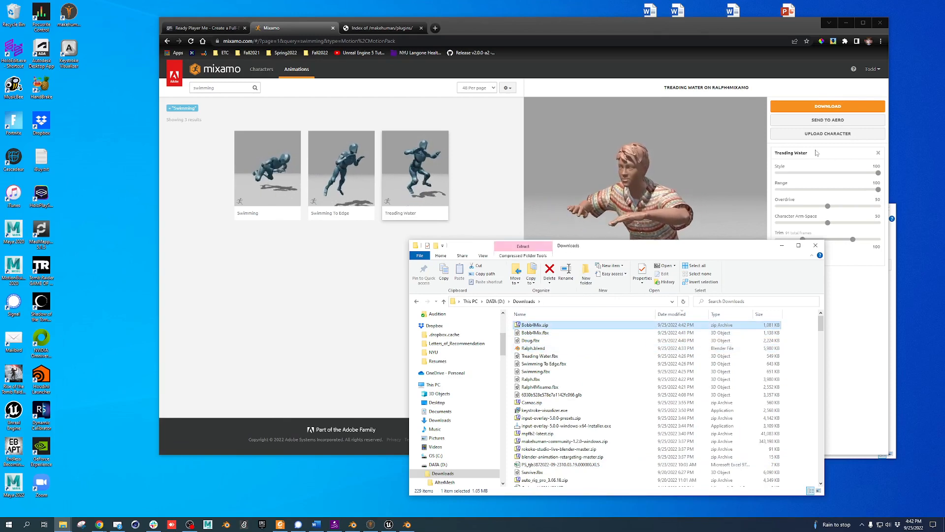
# Upload Bobb4Mix.zip to Mixamo, then bring MakeHuman forward
pyautogui.click(828, 134)
pyautogui.hotkey('alt', 'Tab')
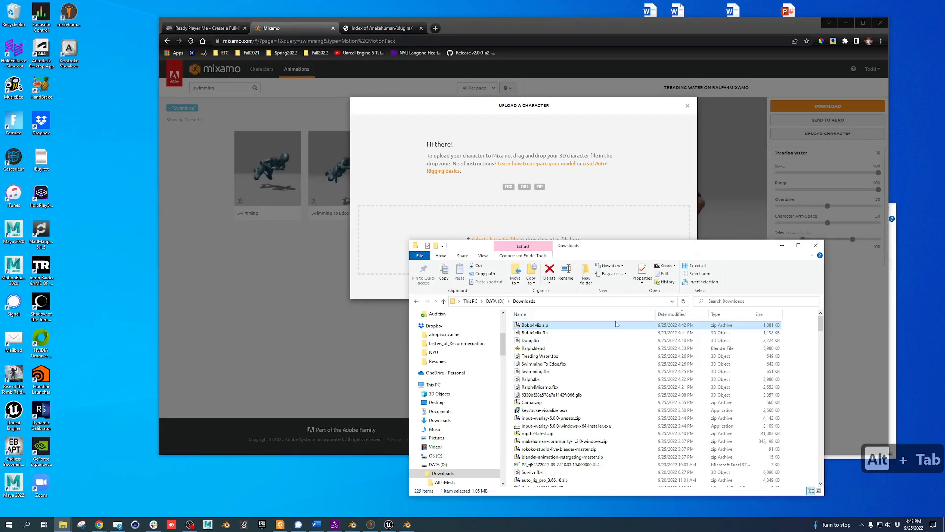
pyautogui.moveTo(534, 325); pyautogui.dragTo(413, 224)
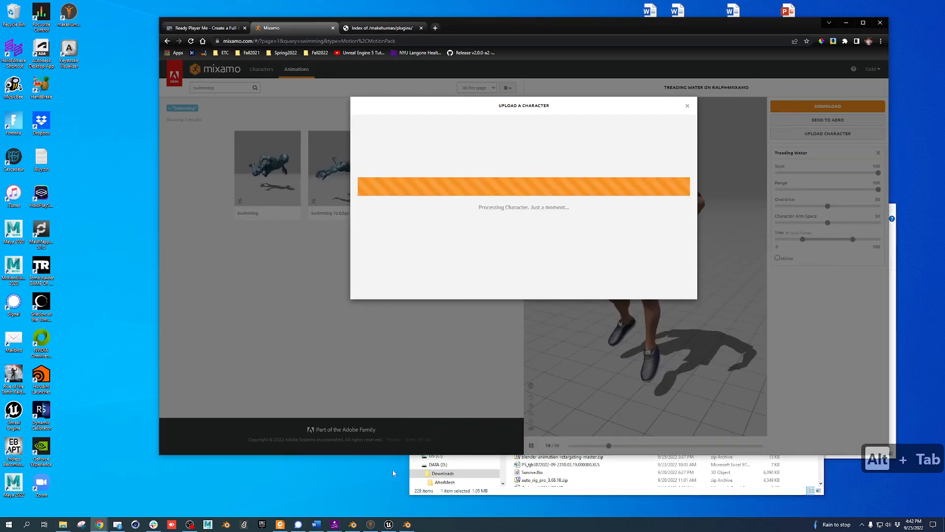
pyautogui.click(371, 525)
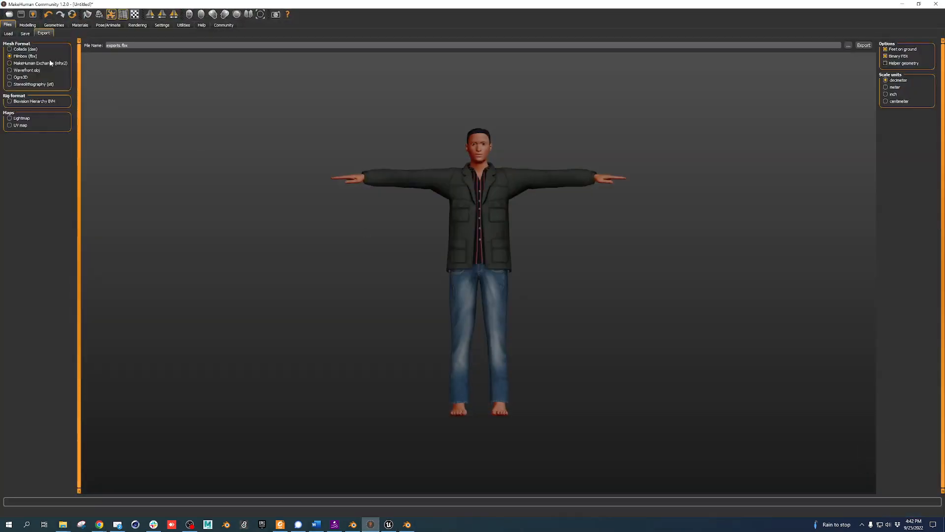
# Export the character in Wavefront obj format as Bobby
pyautogui.click(29, 71)
pyautogui.press('BackSpace')
pyautogui.press('BackSpace')
pyautogui.press('BackSpace')
pyautogui.press('BackSpace')
pyautogui.press('BackSpace')
pyautogui.press('BackSpace')
pyautogui.press('BackSpace')
pyautogui.press('BackSpace')
pyautogui.press('BackSpace')
pyautogui.press('BackSpace')
pyautogui.press('BackSpace')
pyautogui.press('BackSpace')
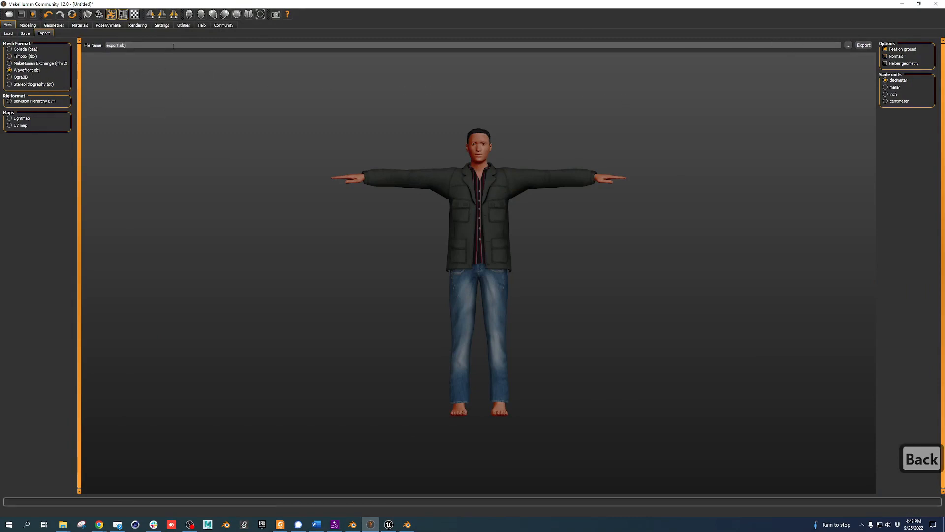
pyautogui.write('Bobby')
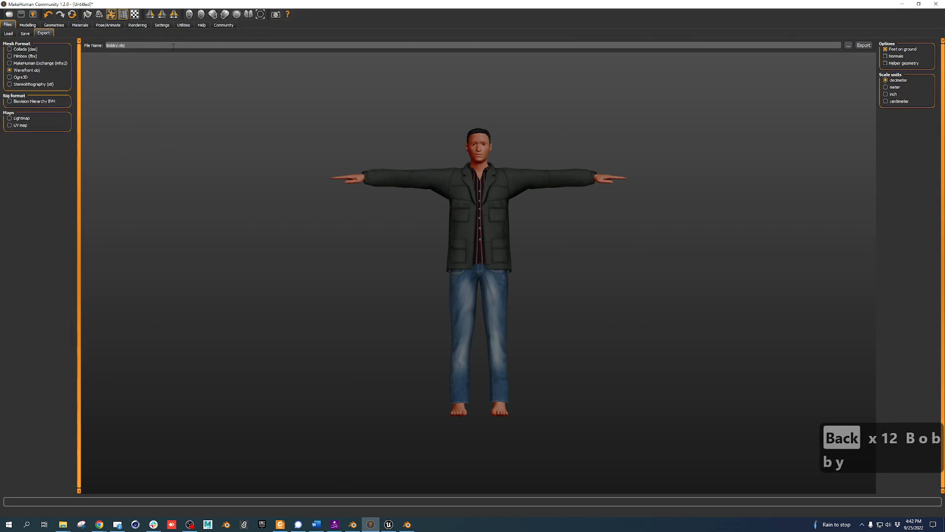
pyautogui.click(865, 45)
# Dismiss Mixamo's auto-rigger and zip Bobby.mtl and Bobby.obj together in Downloads
pyautogui.click(903, 4)
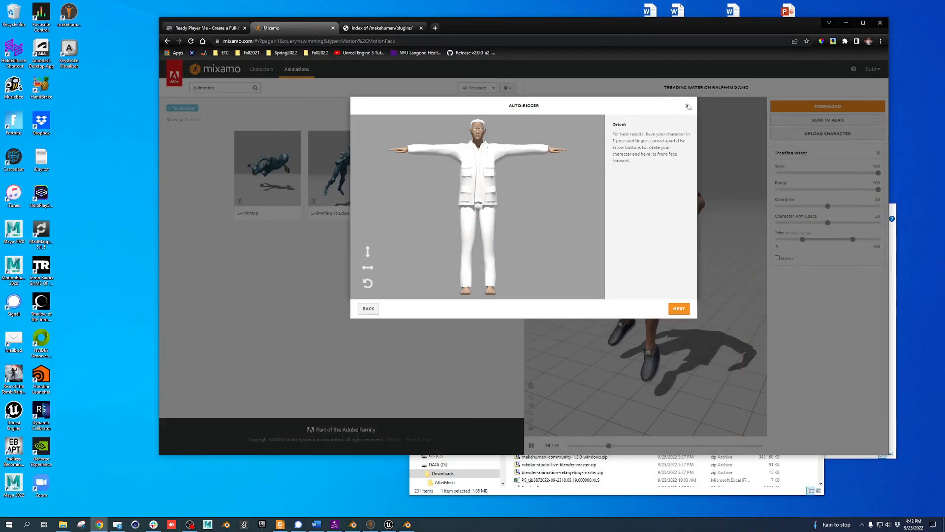
pyautogui.click(687, 106)
pyautogui.click(662, 492)
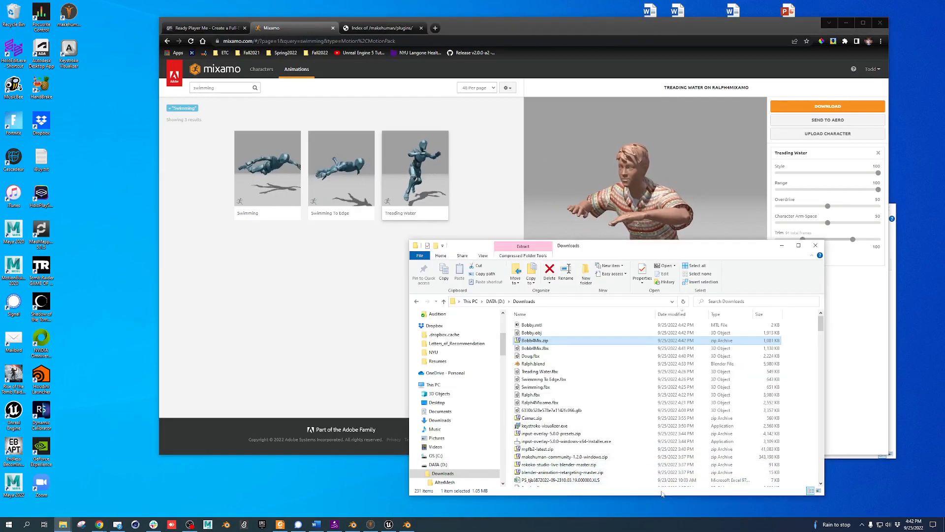
pyautogui.click(546, 325)
pyautogui.keyDown('shift'); pyautogui.click(547, 331); pyautogui.keyUp('shift')
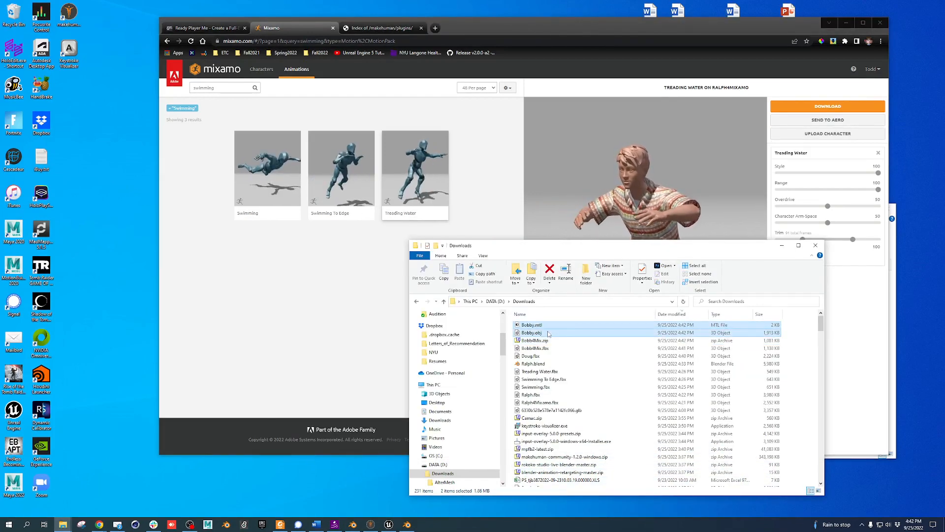
pyautogui.rightClick(548, 334)
pyautogui.moveTo(620, 428)
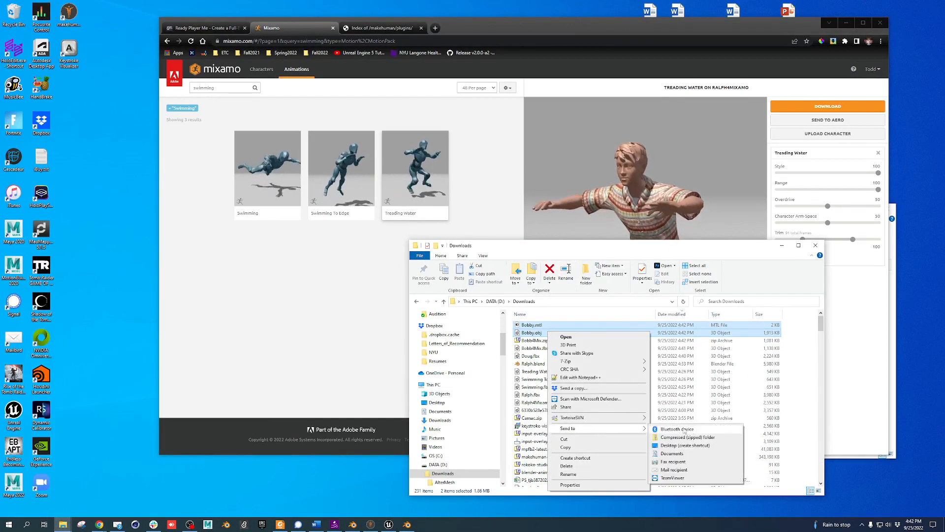
pyautogui.click(687, 437)
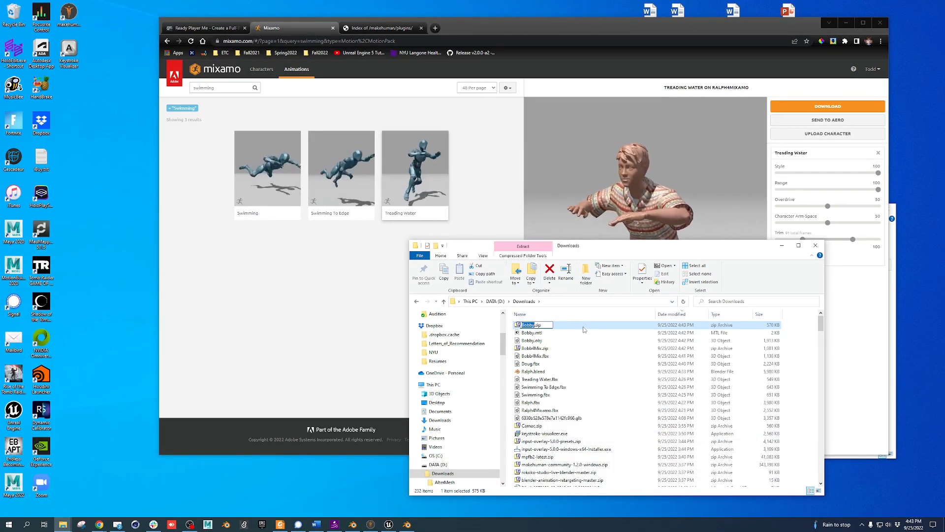
# Upload Bobby.zip to Mixamo through the Upload Character drop zone
pyautogui.click(828, 133)
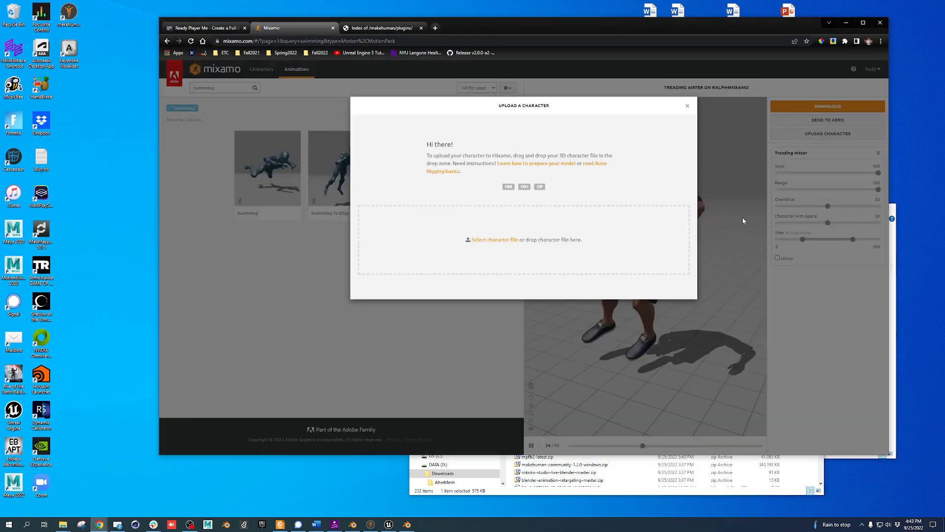
pyautogui.hotkey('alt', 'Tab')
pyautogui.moveTo(531, 325); pyautogui.dragTo(395, 232)
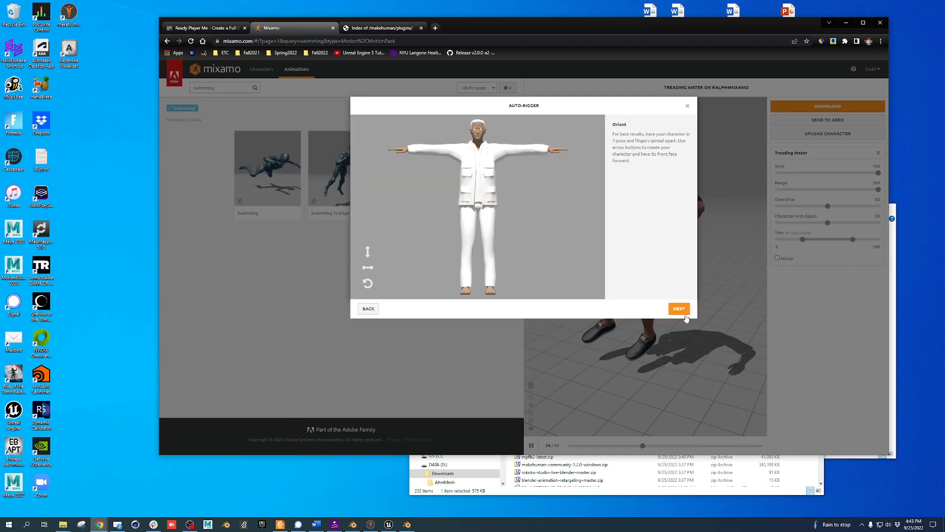
# Place the chin, wrist, elbow, knee and groin markers on Bobby's body
pyautogui.click(677, 309)
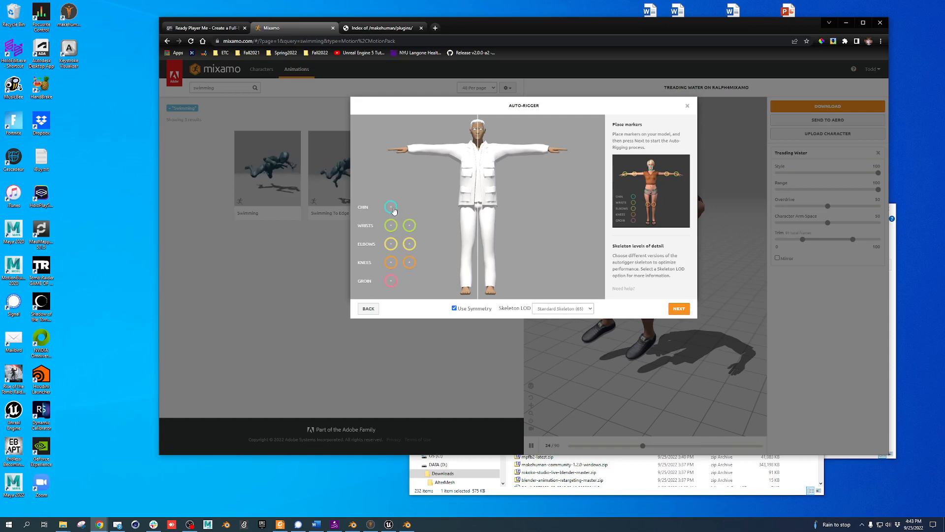
pyautogui.moveTo(394, 211)
pyautogui.mouseDown()
pyautogui.moveTo(467, 173)
pyautogui.moveTo(477, 144)
pyautogui.mouseUp()
pyautogui.moveTo(392, 227); pyautogui.dragTo(407, 149)
pyautogui.moveTo(390, 243)
pyautogui.mouseDown()
pyautogui.moveTo(416, 236)
pyautogui.moveTo(438, 152)
pyautogui.mouseUp()
pyautogui.moveTo(390, 262); pyautogui.dragTo(469, 248)
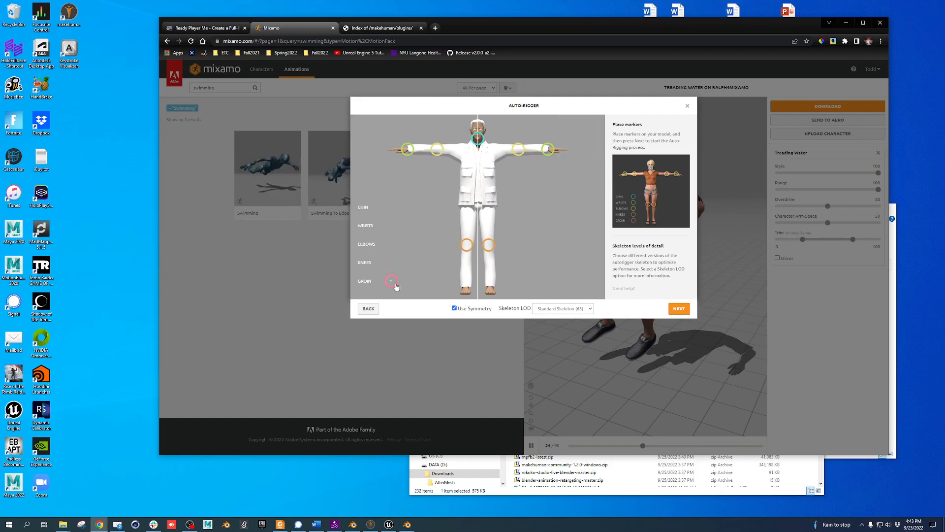
pyautogui.moveTo(392, 281)
pyautogui.mouseDown()
pyautogui.moveTo(423, 266)
pyautogui.moveTo(478, 203)
pyautogui.mouseUp()
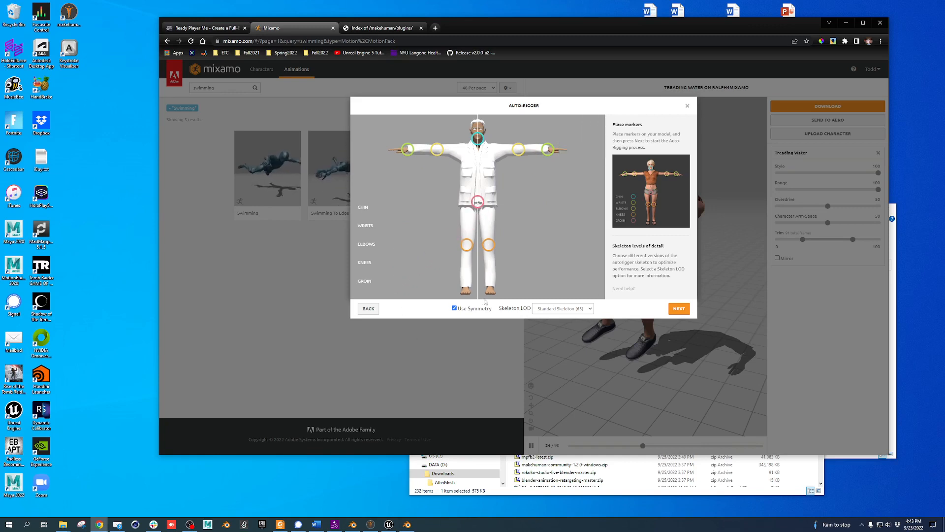
# Keep the Standard Skeleton (65) detail level and auto-rig the character
pyautogui.click(589, 309)
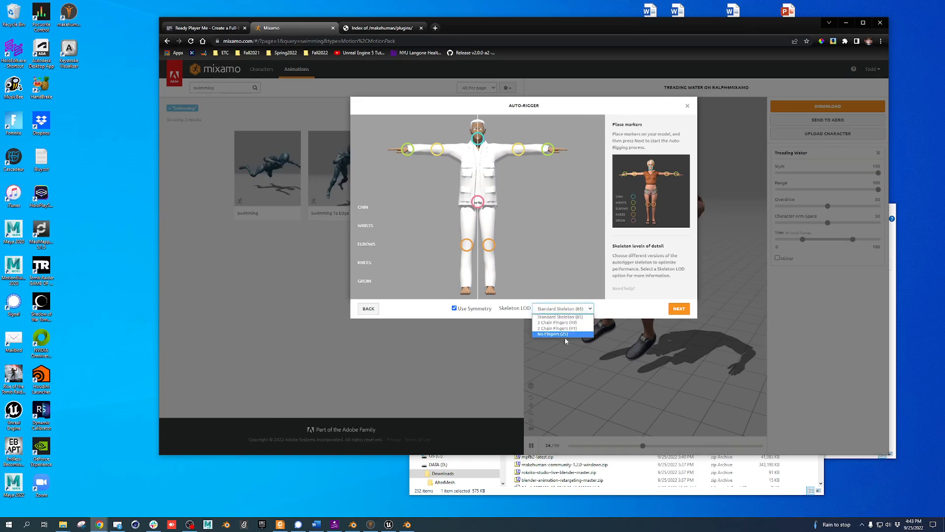
pyautogui.click(643, 309)
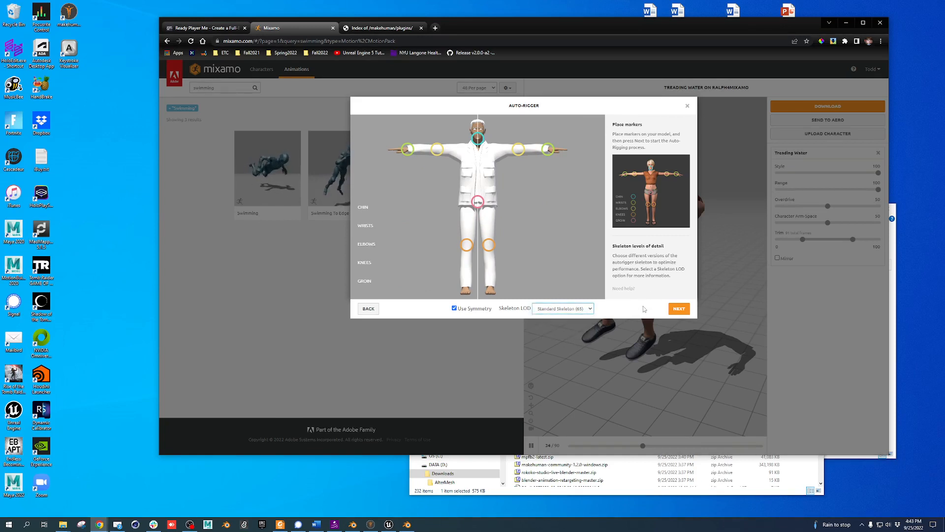
pyautogui.click(683, 309)
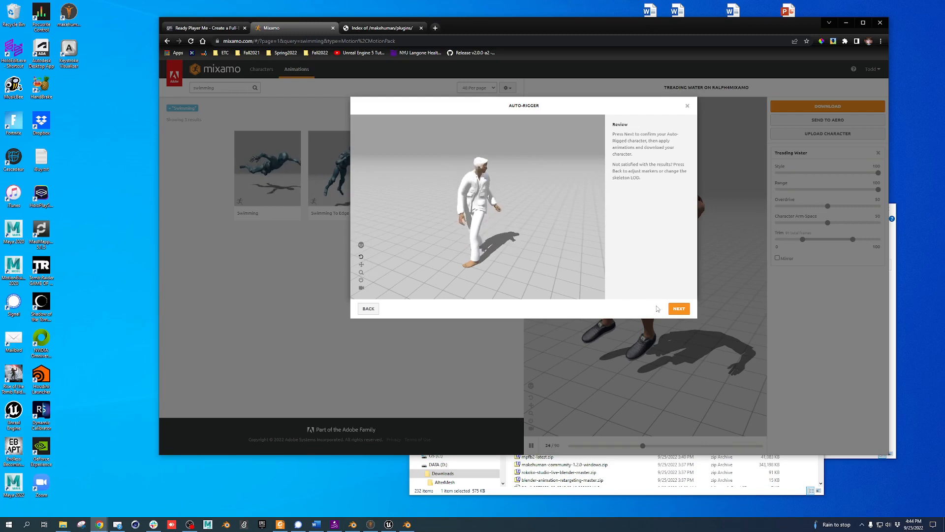
# Accept the rigged Bobby and apply the T-Pose animation found by searching 'tpose'
pyautogui.click(679, 309)
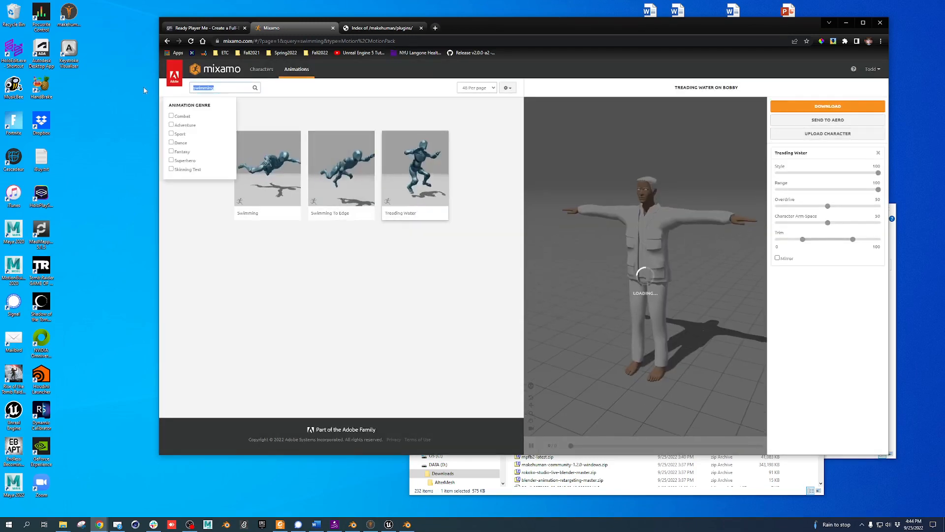
pyautogui.write('tpose')
pyautogui.press('Return')
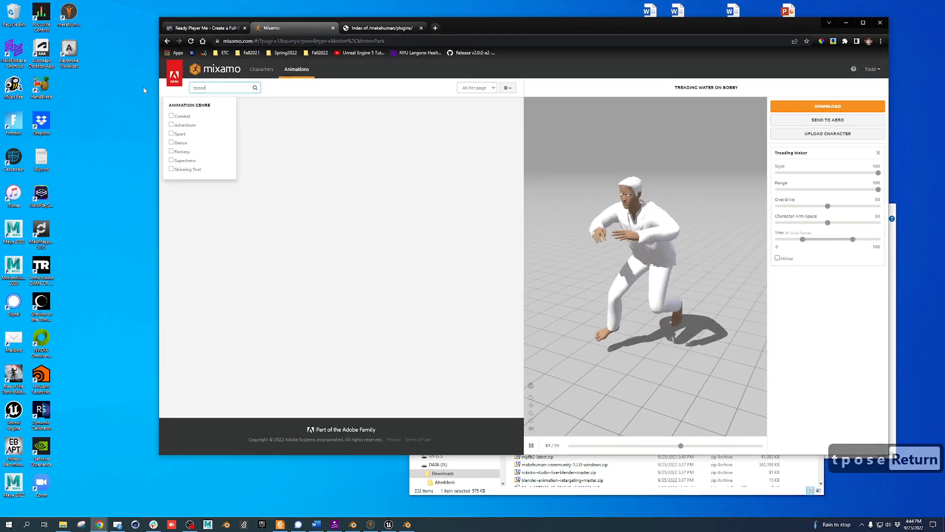
pyautogui.click(227, 167)
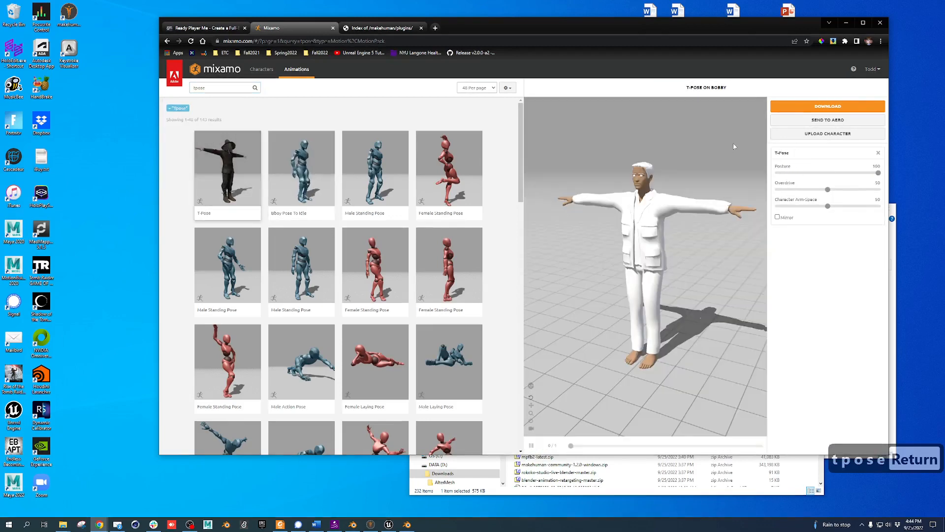
# Download the T-Pose animation as an FBX Binary file with skin included
pyautogui.click(828, 106)
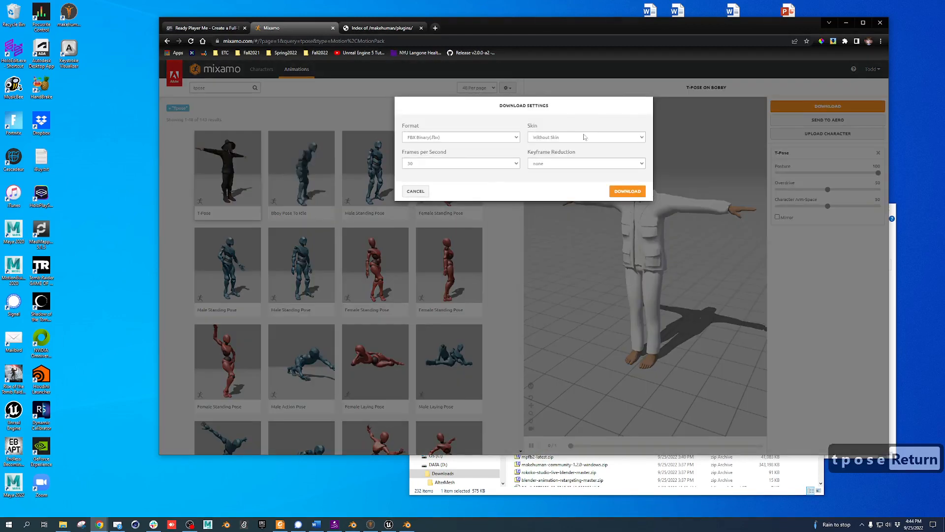
pyautogui.click(584, 137)
pyautogui.click(587, 149)
pyautogui.click(627, 192)
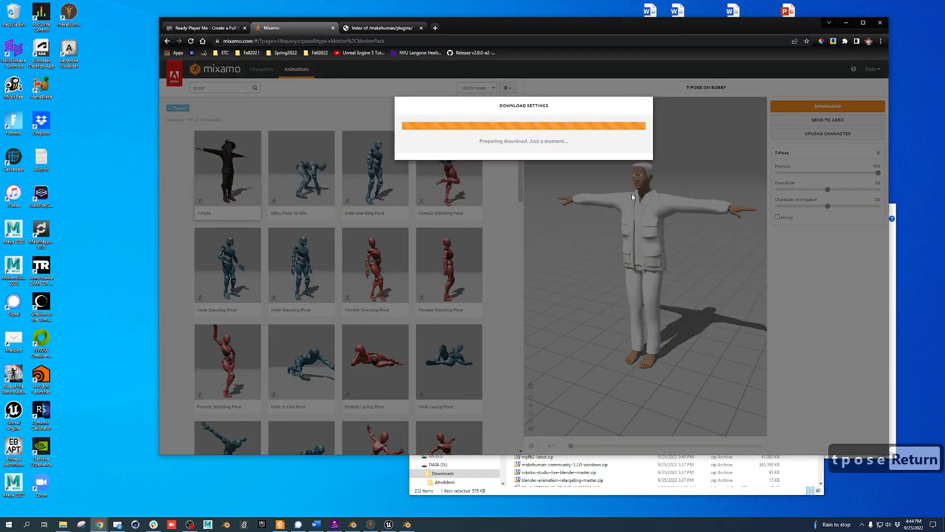
pyautogui.click(616, 494)
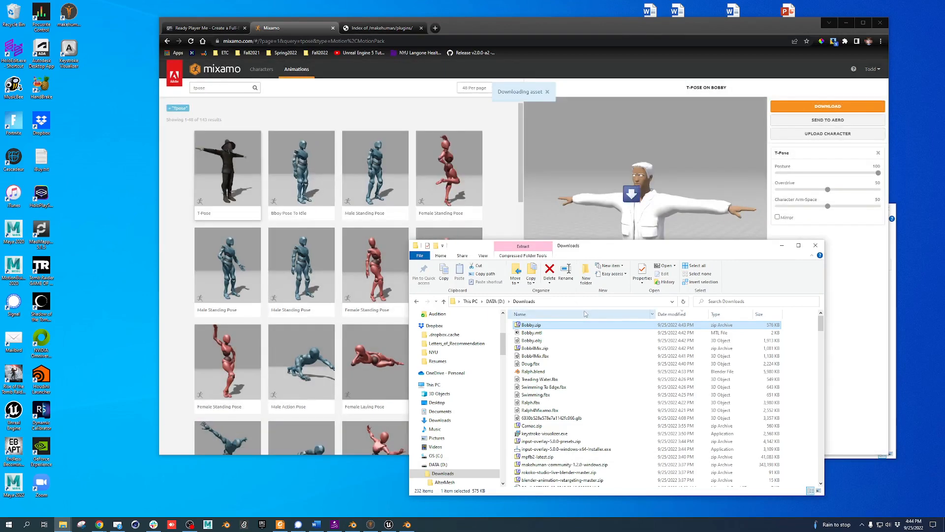
# Rename the newly downloaded T-Pose file in Downloads to Bobby.fbx
pyautogui.click(574, 325)
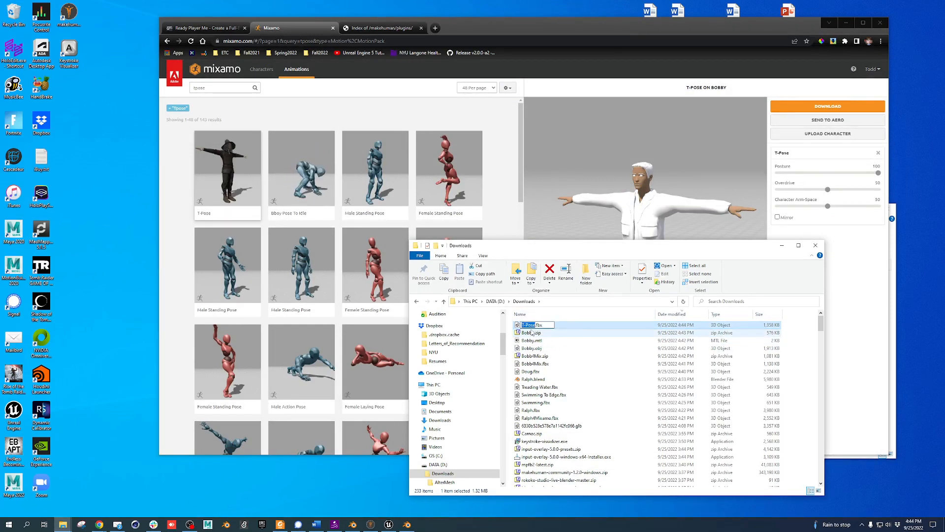
pyautogui.write('obby')
pyautogui.press('Return')
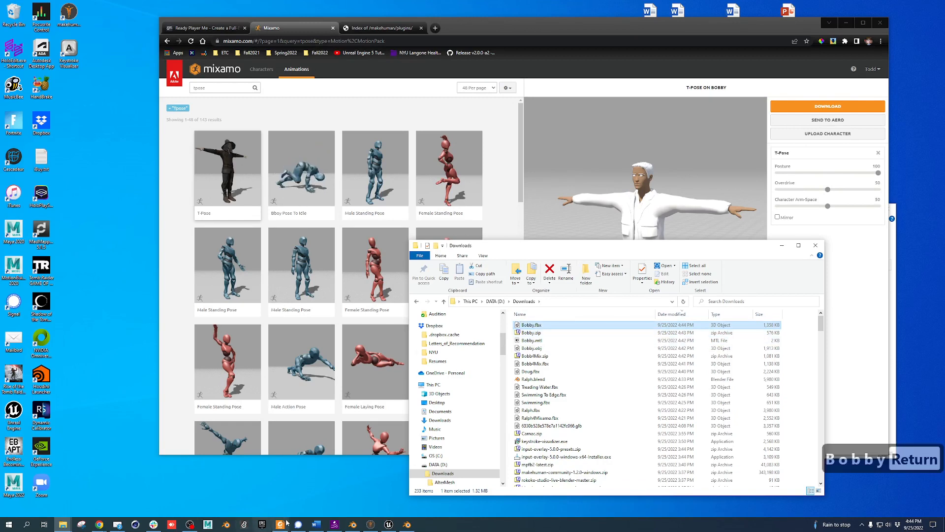
# Back in Unreal Editor, close the Message Log and fly the viewport toward the ocean
pyautogui.click(388, 523)
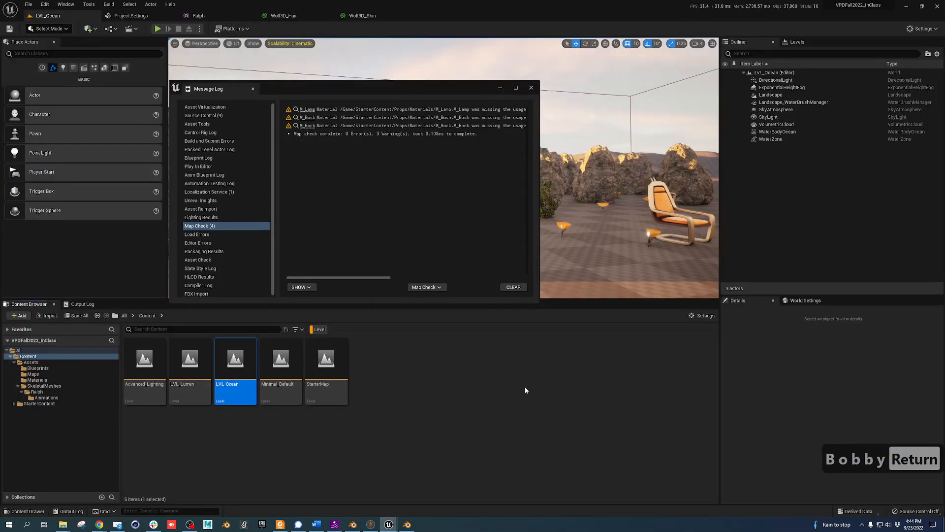
pyautogui.click(531, 87)
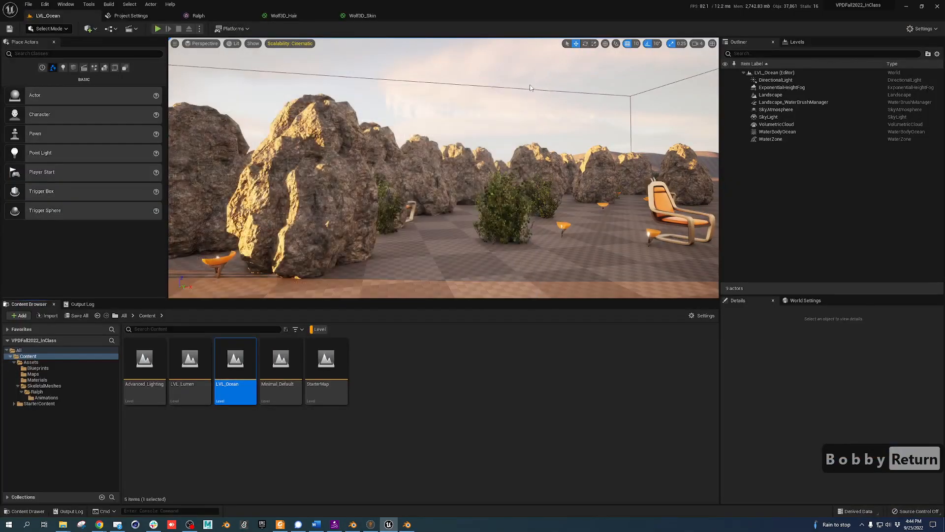
pyautogui.moveTo(425, 242); pyautogui.dragTo(396, 288, button='right')
pyautogui.press('e')
pyautogui.press('d')
pyautogui.press('w')
pyautogui.press('e')
pyautogui.press('e')
pyautogui.press('d')
pyautogui.press('a')
pyautogui.press('w')
pyautogui.press('a')
pyautogui.press('a')
pyautogui.press('a')
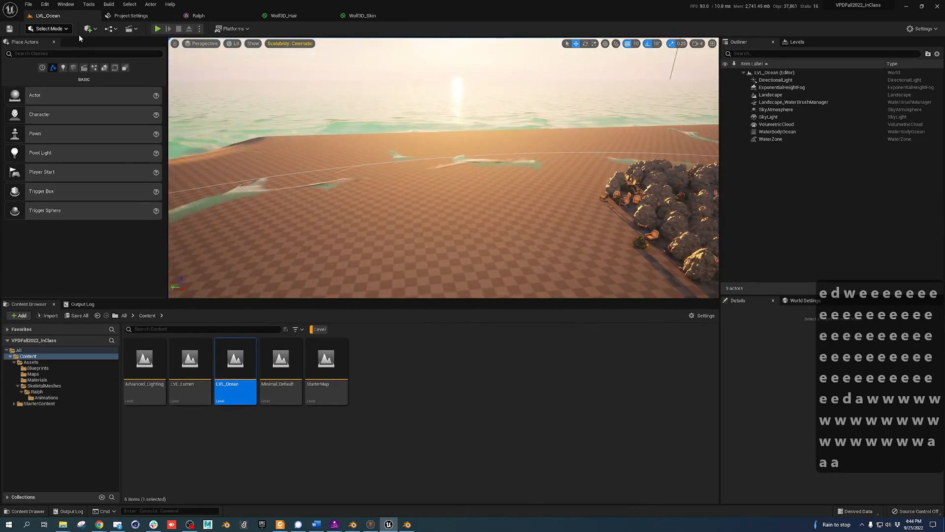
# In Landscape mode, create Landscape2 via Manage > New with Enable Edit Layers ticked
pyautogui.click(59, 29)
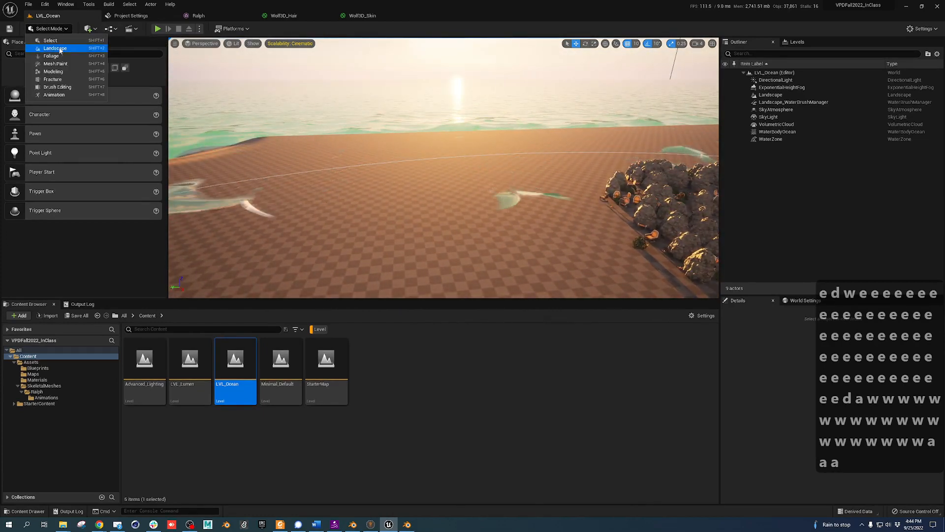
pyautogui.click(60, 48)
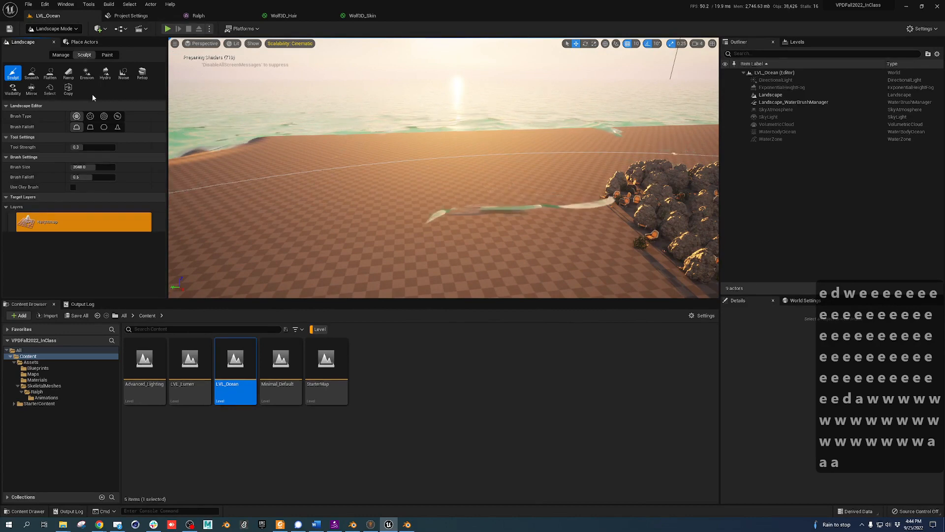
pyautogui.click(68, 56)
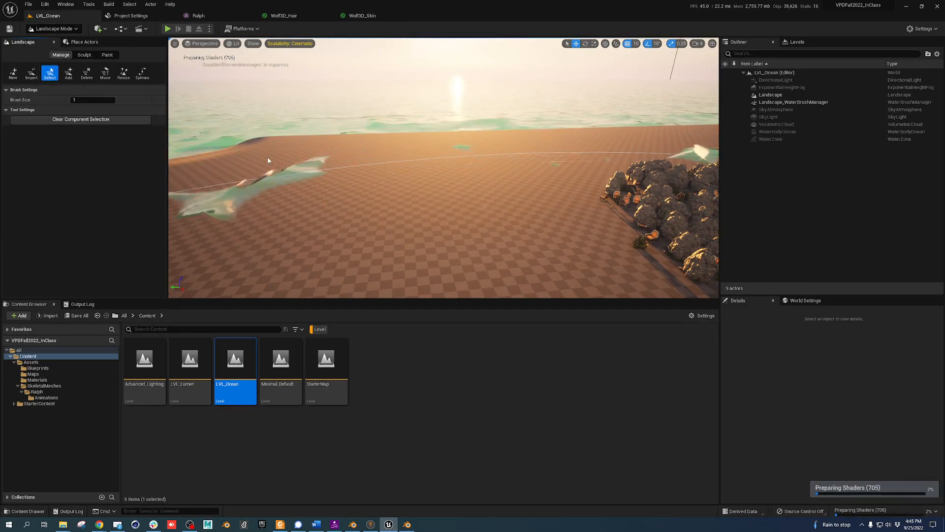
pyautogui.click(13, 72)
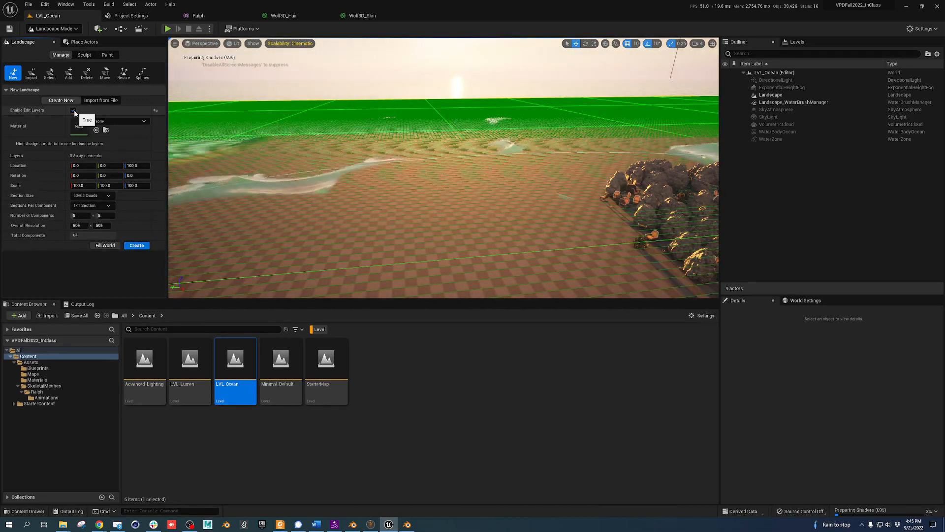
pyautogui.click(73, 111)
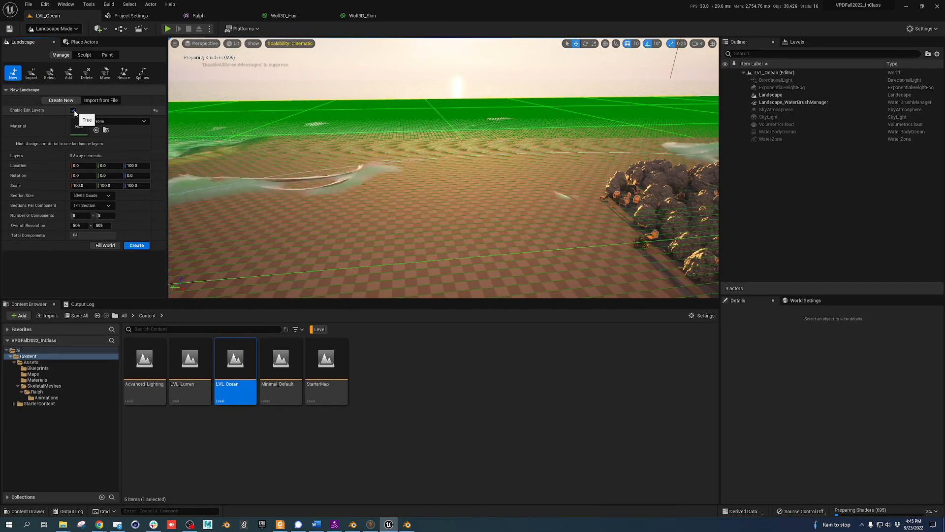
pyautogui.click(136, 246)
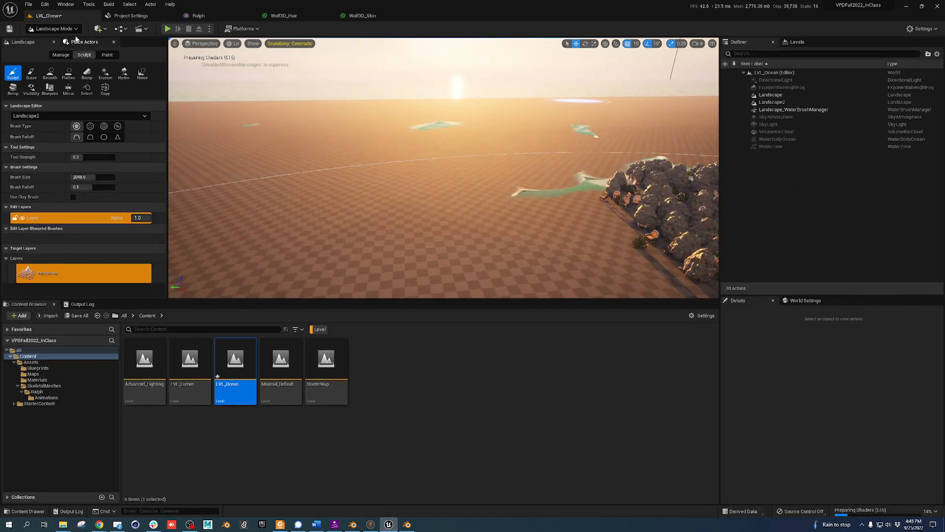
# Switch to Select Mode and delete the Landscape and Landscape2 actors
pyautogui.click(53, 28)
pyautogui.click(70, 43)
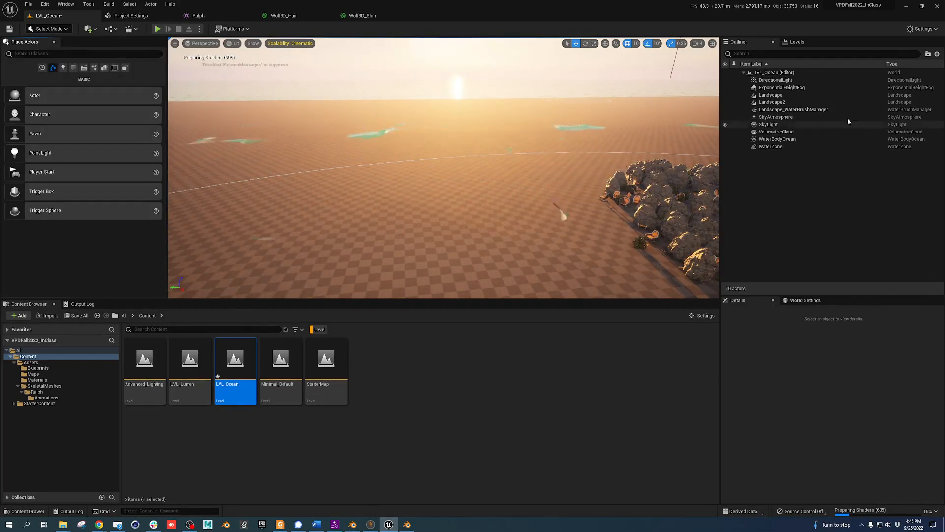
pyautogui.click(771, 95)
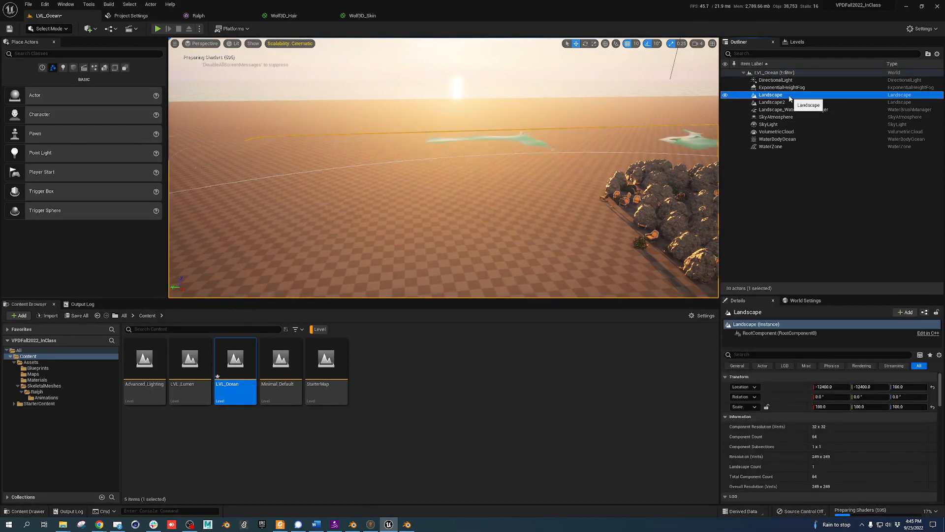
pyautogui.press('Delete')
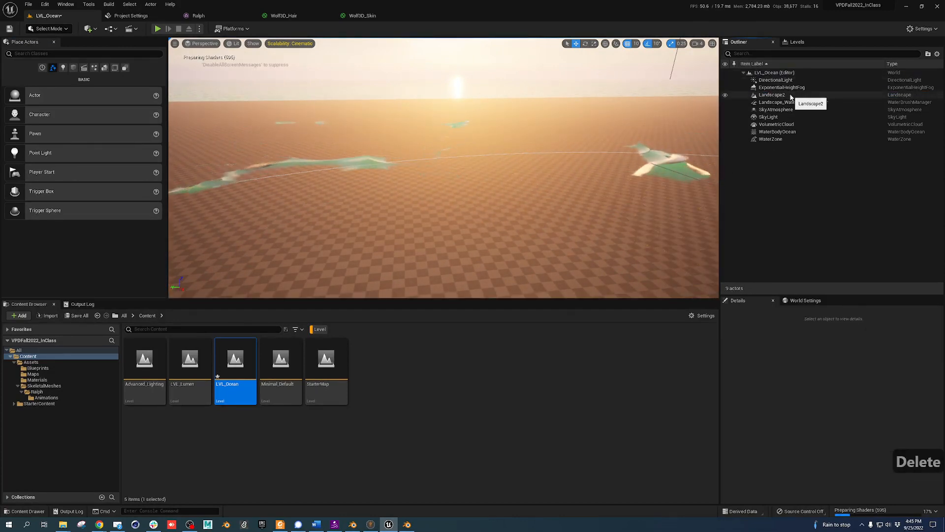
pyautogui.click(772, 95)
pyautogui.press('Delete')
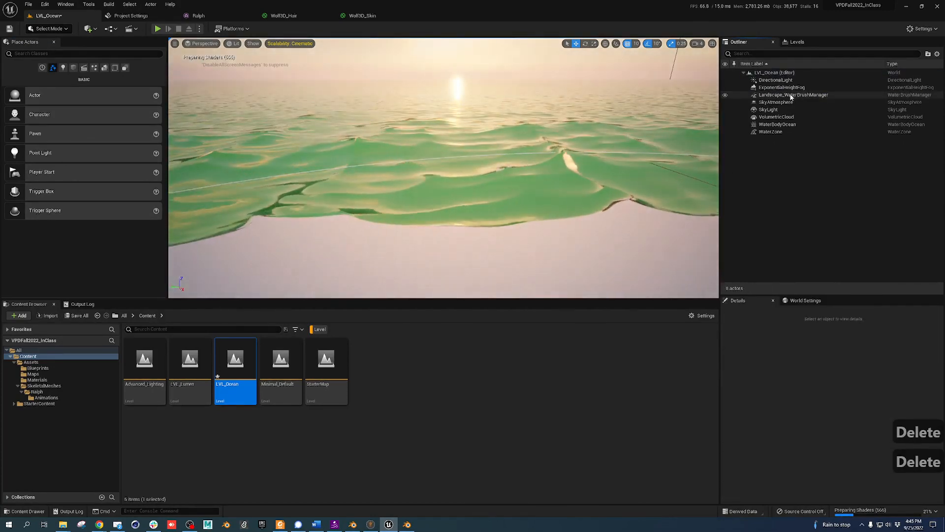
# Delete the Landscape_WaterBrushManager, leaving 7 actors, and fly the view toward the shore
pyautogui.click(791, 95)
pyautogui.press('Delete')
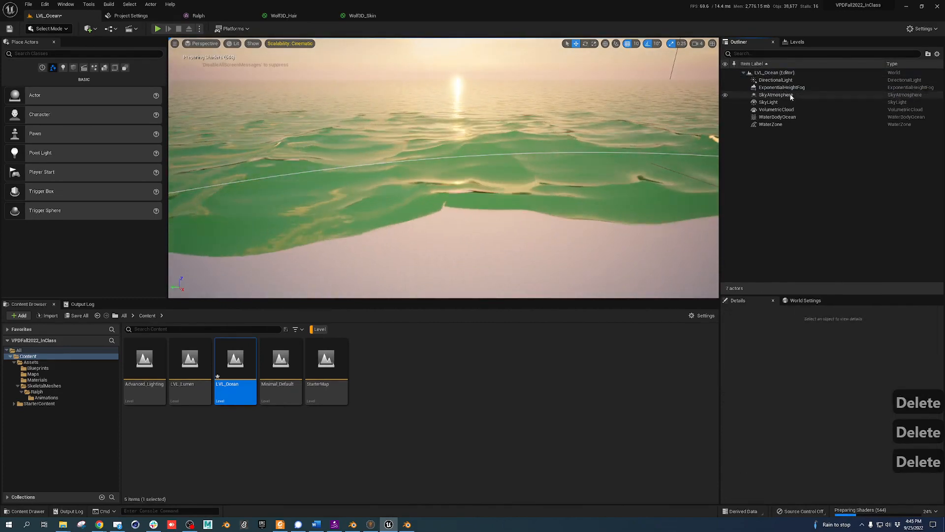
pyautogui.moveTo(468, 152); pyautogui.dragTo(482, 169, button='right')
pyautogui.press('e')
pyautogui.press('d')
pyautogui.press('d')
pyautogui.press('d')
pyautogui.press('d')
pyautogui.press('d')
pyautogui.press('d')
pyautogui.press('d')
pyautogui.press('d')
pyautogui.press('d')
pyautogui.press('w')
pyautogui.press('e')
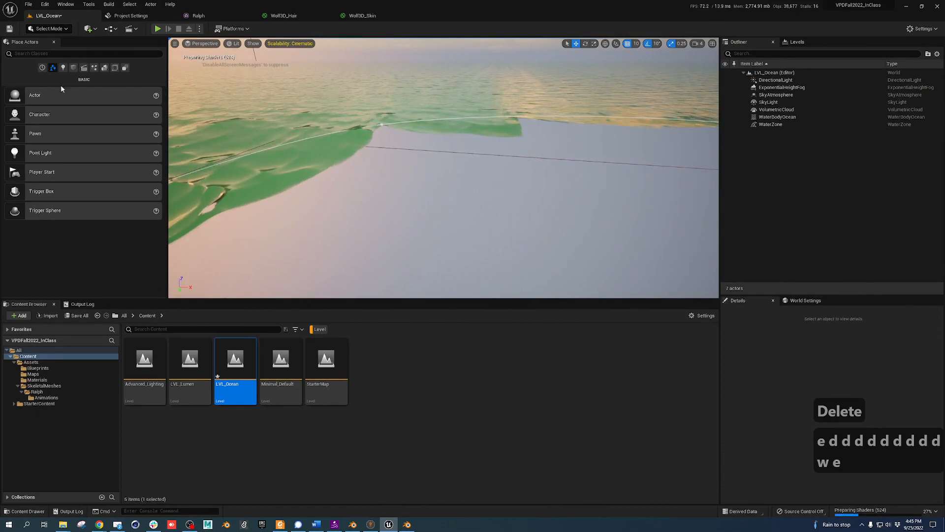
pyautogui.click(47, 29)
# Create a fresh landscape in Landscape mode and sculpt a raised plateau near the horizon
pyautogui.click(54, 49)
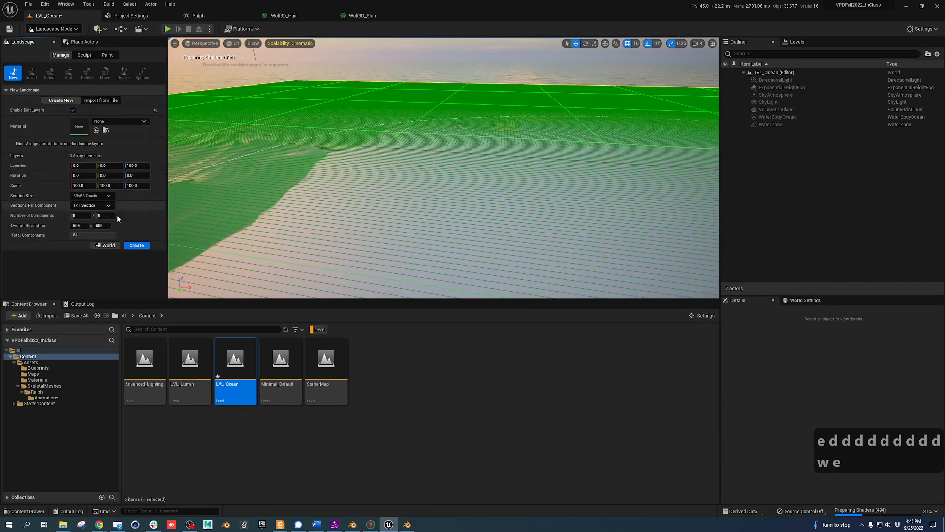
pyautogui.click(137, 245)
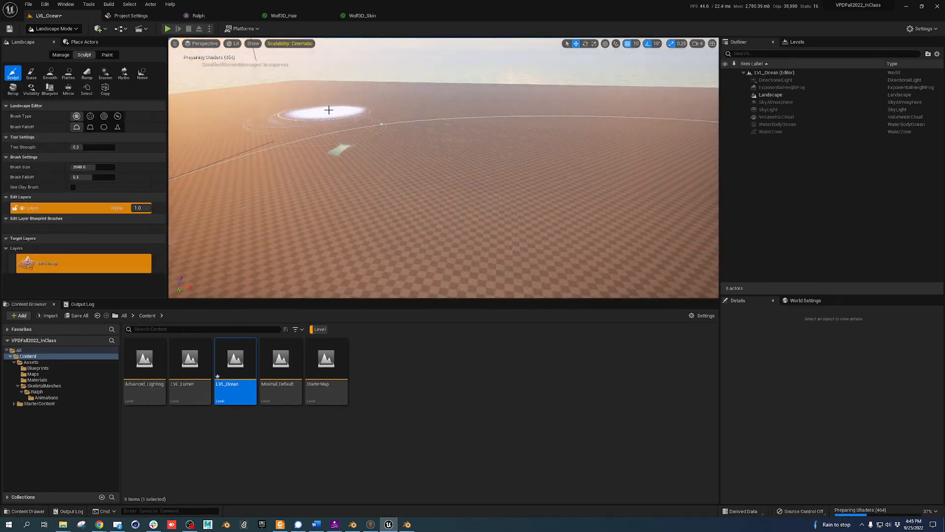
pyautogui.moveTo(324, 95); pyautogui.dragTo(265, 128)
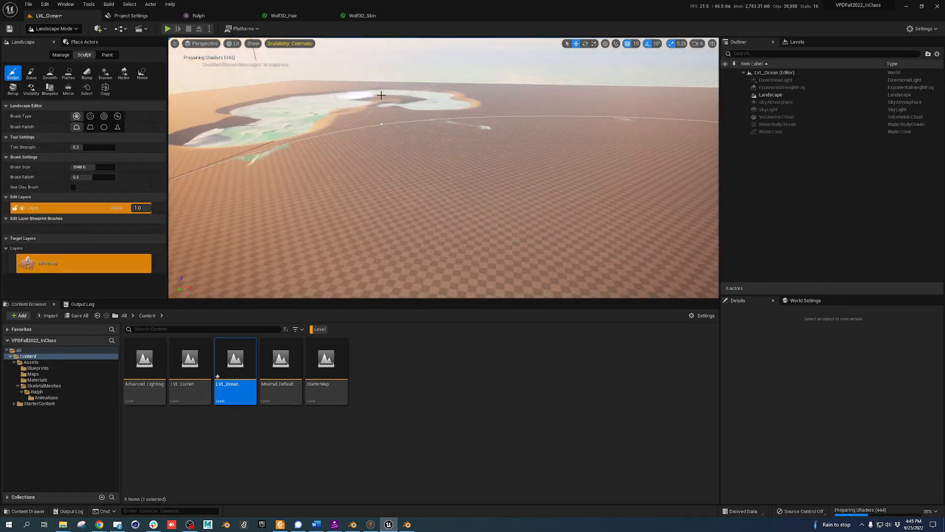
pyautogui.moveTo(381, 95)
pyautogui.mouseDown()
pyautogui.moveTo(586, 89)
pyautogui.moveTo(433, 89)
pyautogui.moveTo(505, 97)
pyautogui.moveTo(517, 84)
pyautogui.moveTo(330, 84)
pyautogui.mouseUp()
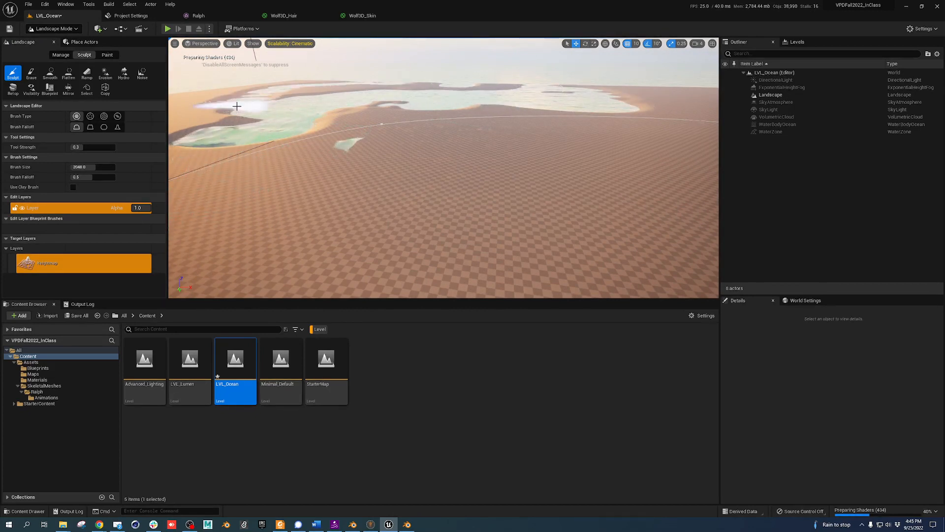
pyautogui.keyDown('shift'); pyautogui.moveTo(236, 106); pyautogui.dragTo(261, 115); pyautogui.keyUp('shift')
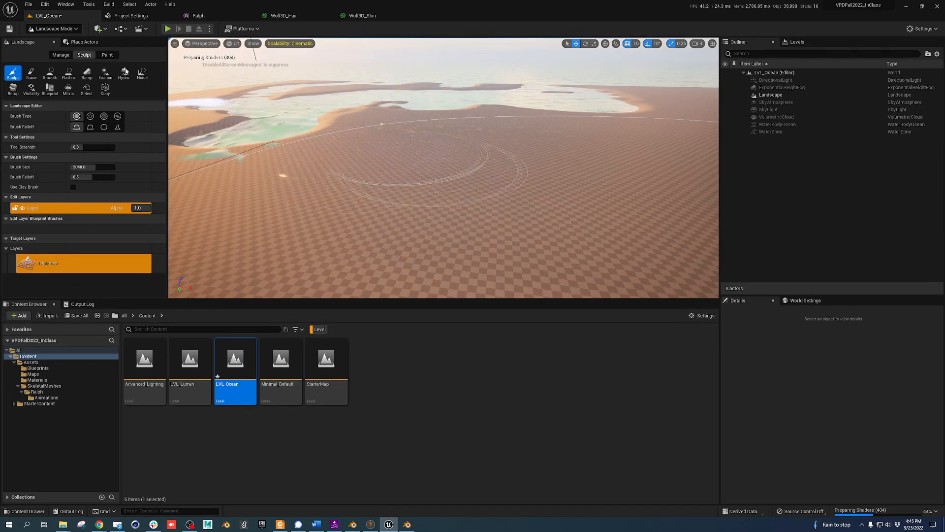
# Switch back to Select Mode and fly the view back over the landscape
pyautogui.click(71, 30)
pyautogui.click(49, 41)
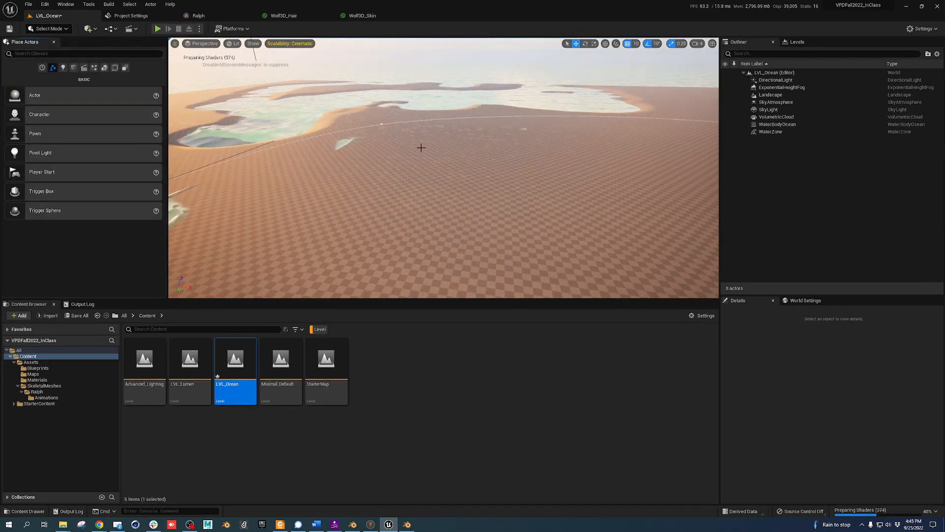
pyautogui.moveTo(421, 148); pyautogui.dragTo(406, 151, button='right')
pyautogui.press('d')
pyautogui.press('s')
pyautogui.press('s')
pyautogui.press('s')
pyautogui.press('s')
pyautogui.press('s')
pyautogui.press('q')
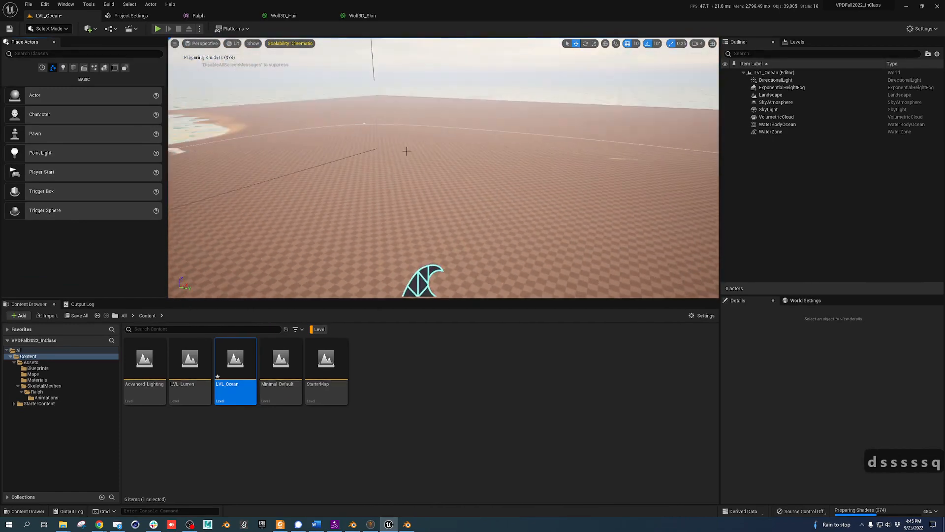
# Select the WaterZone and drag its Z arrow up, then down to -110
pyautogui.click(426, 272)
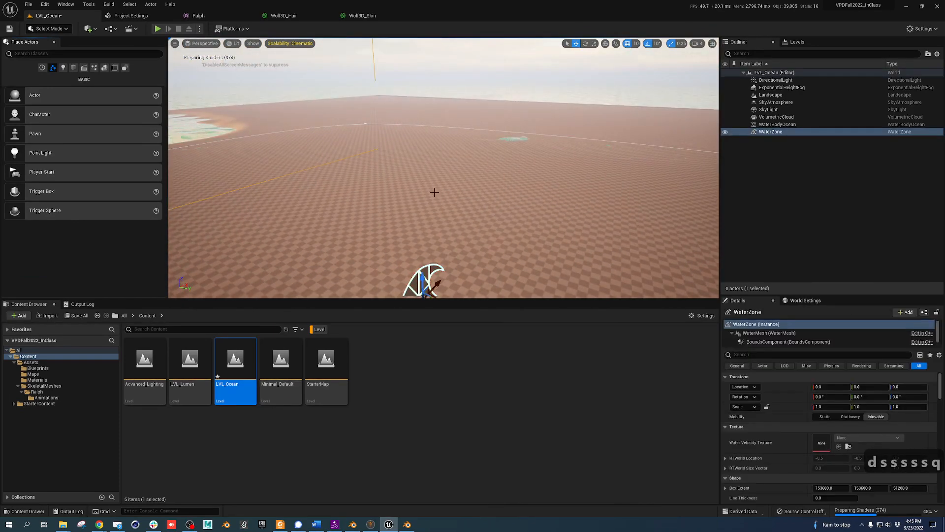
pyautogui.moveTo(423, 278); pyautogui.dragTo(430, 233)
pyautogui.press('s')
pyautogui.press('d')
pyautogui.press('d')
pyautogui.press('d')
pyautogui.press('d')
pyautogui.press('d')
pyautogui.press('d')
pyautogui.press('d')
pyautogui.moveTo(430, 233); pyautogui.dragTo(433, 231, button='right')
pyautogui.moveTo(424, 242); pyautogui.dragTo(430, 272)
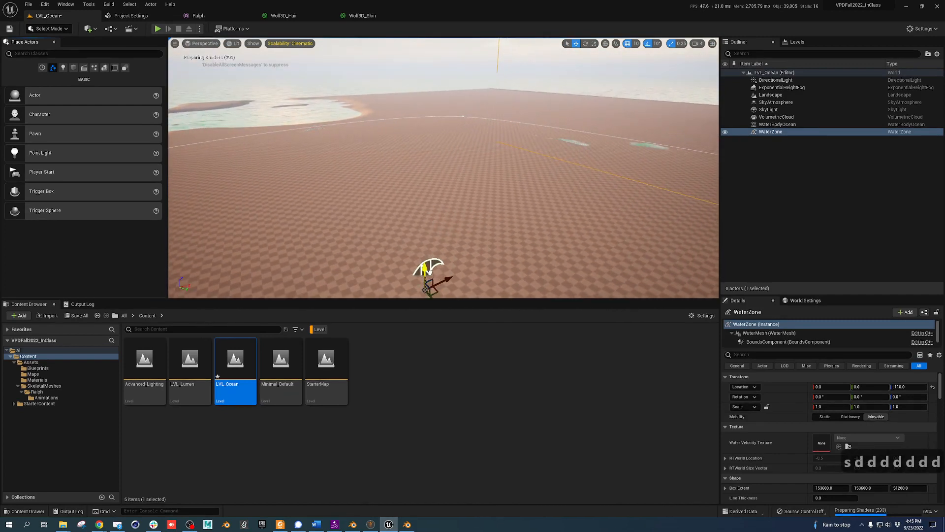
# Select a point on the ocean's shoreline spline and pull the coastline inward
pyautogui.click(462, 118)
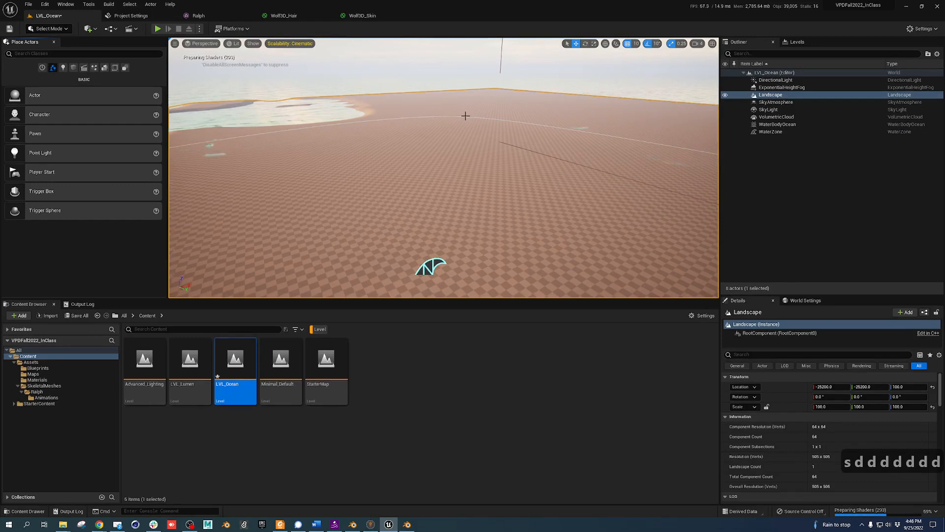
pyautogui.click(465, 116)
pyautogui.click(467, 117)
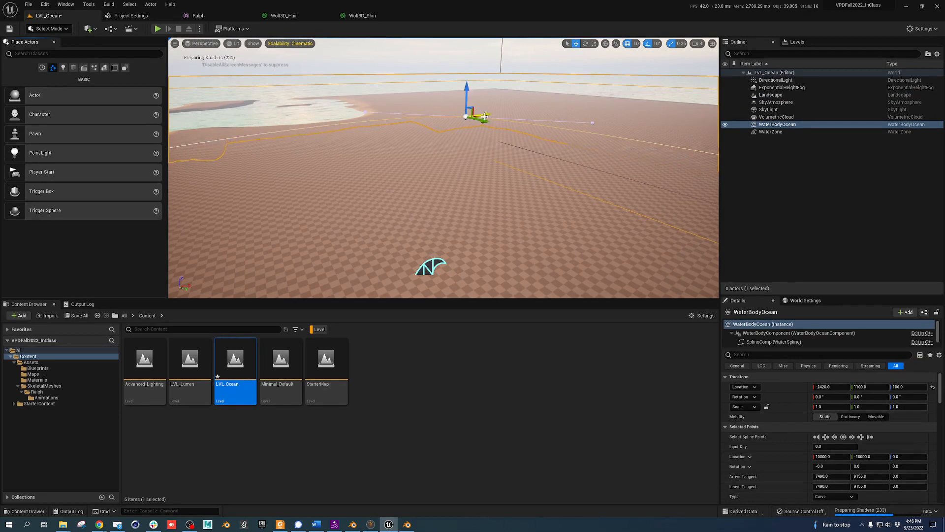
pyautogui.moveTo(487, 114); pyautogui.dragTo(446, 146)
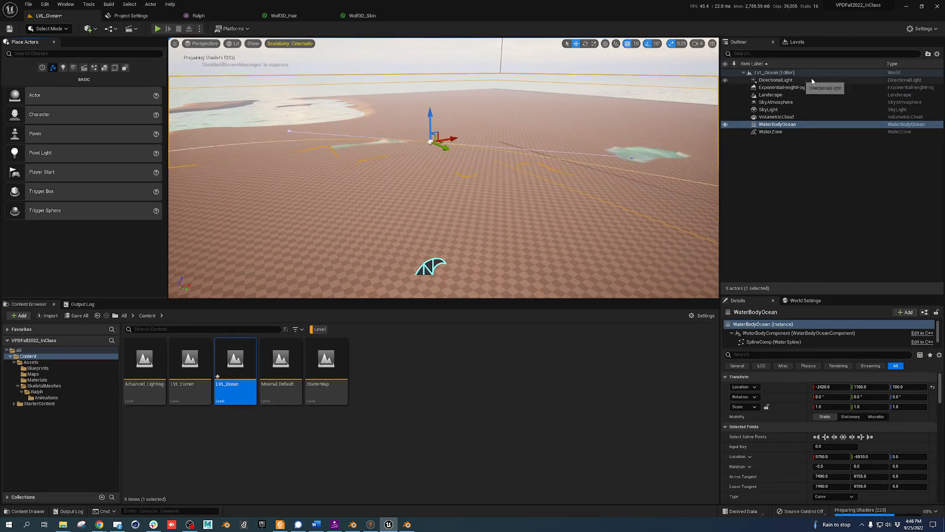
# Delete the WaterBodyOcean actor from the Outliner
pyautogui.click(782, 125)
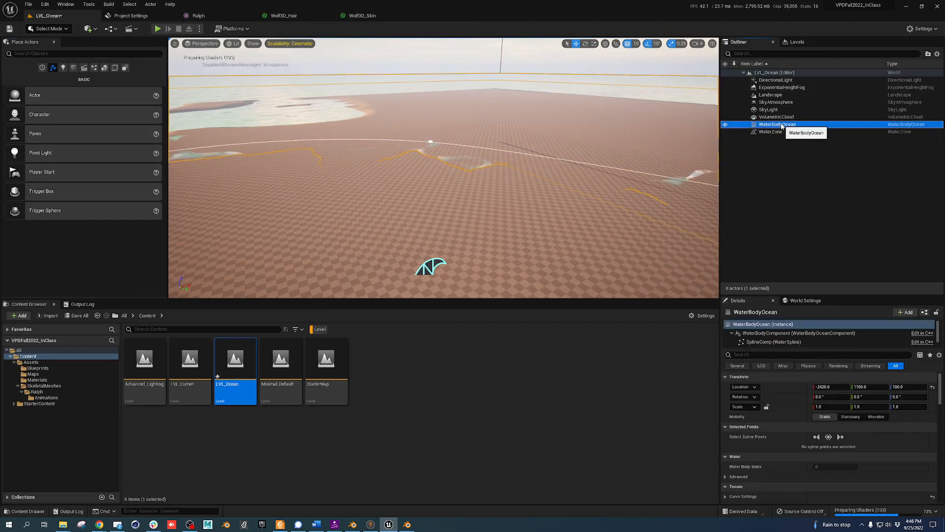
pyautogui.press('Delete')
pyautogui.moveTo(489, 82); pyautogui.dragTo(394, 83, button='right')
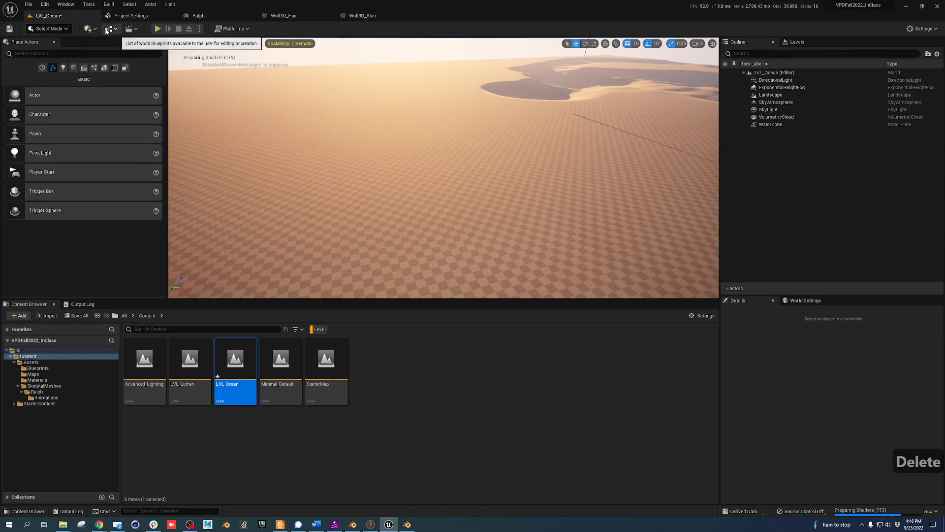
# Search 'water' in Place Actors and drop a Water Body Lake onto the sand
pyautogui.write('water')
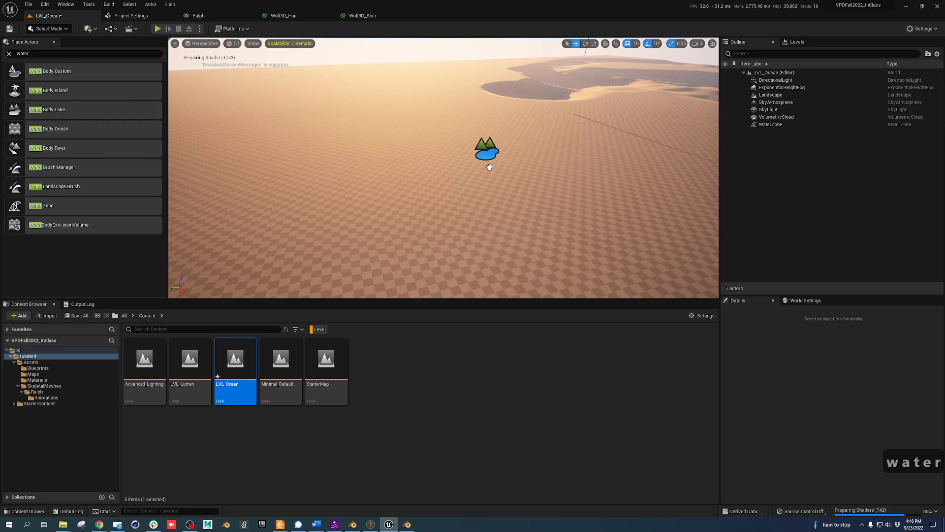
pyautogui.moveTo(489, 167); pyautogui.dragTo(365, 170)
pyautogui.moveTo(481, 156); pyautogui.dragTo(480, 156)
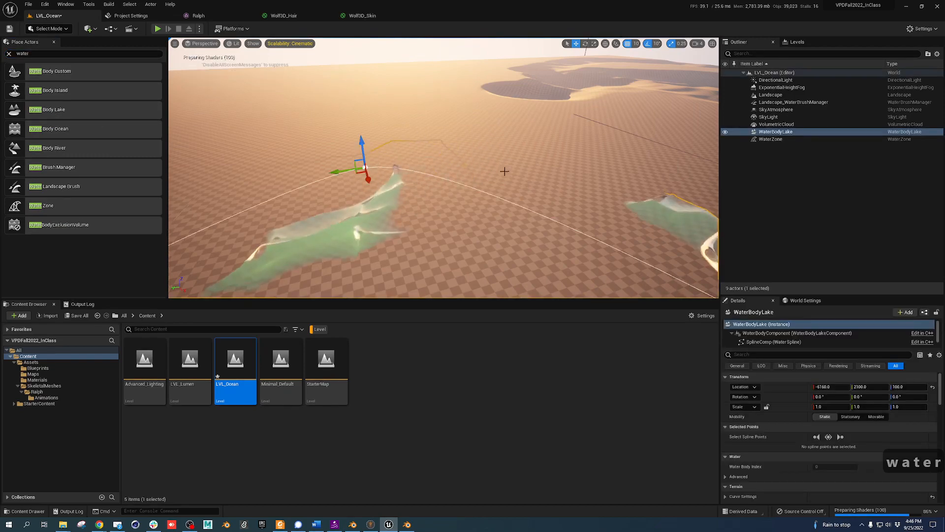
# Fly the camera around the new green lake, down to the water surface and back up
pyautogui.press('q')
pyautogui.press('d')
pyautogui.moveTo(504, 171); pyautogui.dragTo(504, 116, button='right')
pyautogui.press('s')
pyautogui.press('s')
pyautogui.press('s')
pyautogui.press('q')
pyautogui.press('w')
pyautogui.press('q')
pyautogui.press('q')
pyautogui.press('e')
pyautogui.press('e')
pyautogui.press('e')
pyautogui.press('e')
pyautogui.press('e')
pyautogui.press('e')
pyautogui.press('w')
pyautogui.press('d')
pyautogui.press('d')
pyautogui.press('d')
pyautogui.press('d')
pyautogui.press('d')
pyautogui.press('d')
pyautogui.press('d')
pyautogui.press('d')
pyautogui.press('d')
pyautogui.press('d')
pyautogui.press('d')
pyautogui.press('d')
pyautogui.press('d')
pyautogui.press('d')
pyautogui.press('d')
pyautogui.press('d')
pyautogui.press('d')
pyautogui.press('d')
pyautogui.press('d')
pyautogui.press('d')
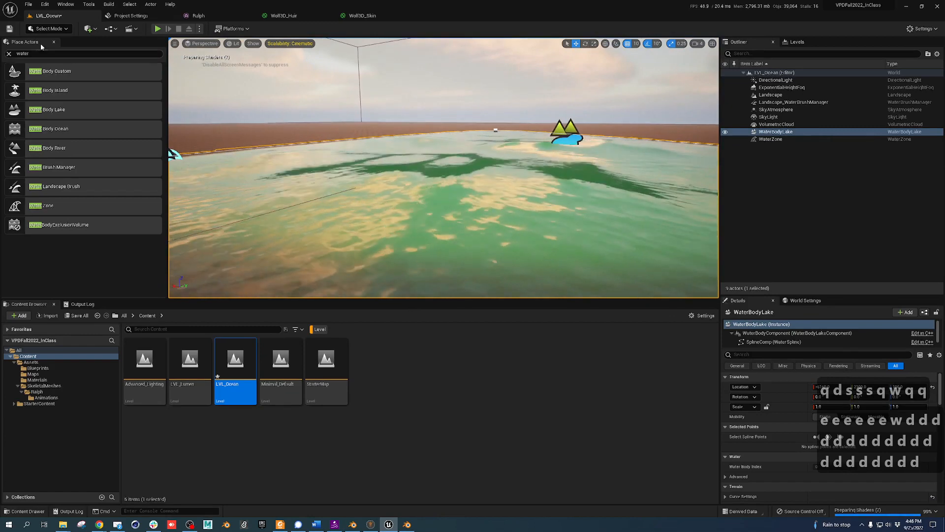
pyautogui.click(50, 29)
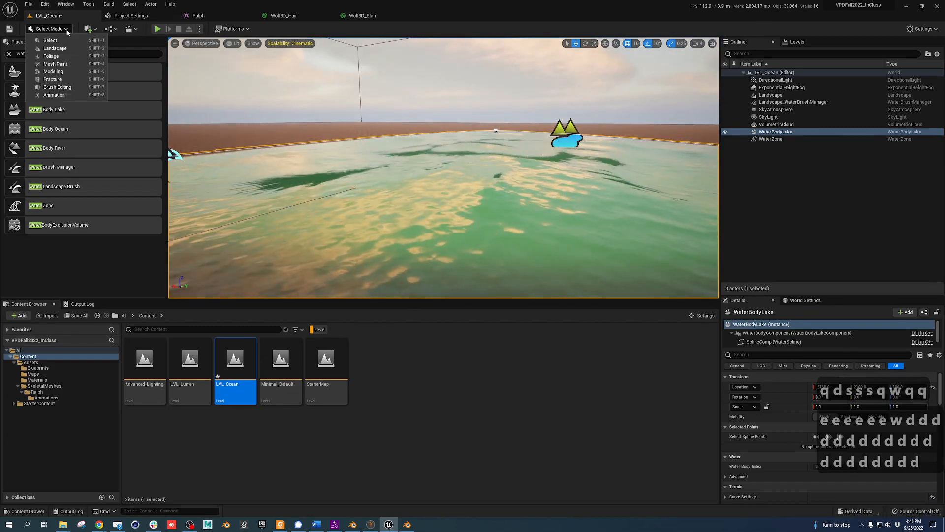
# Switch the level editor to Foliage mode and view the lake shore from above
pyautogui.click(59, 56)
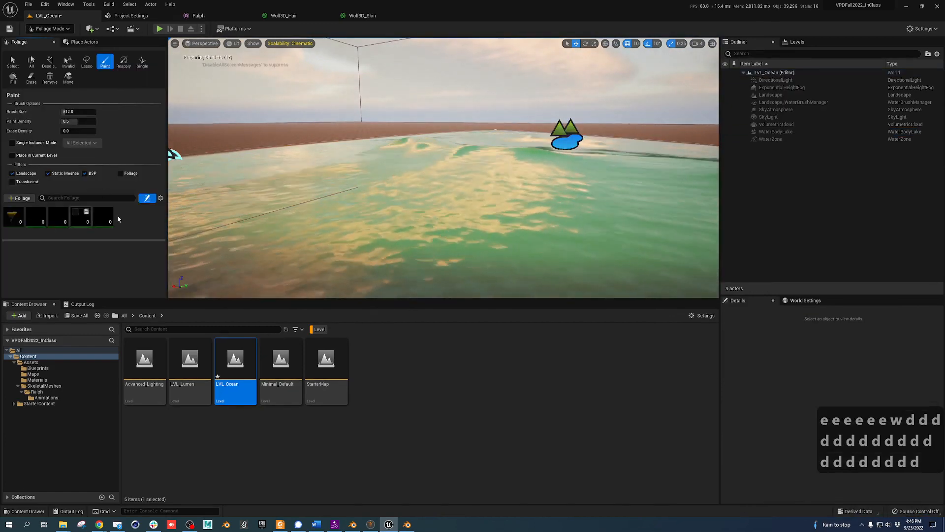
pyautogui.moveTo(438, 143); pyautogui.dragTo(317, 150, button='right')
pyautogui.press('e')
pyautogui.press('e')
pyautogui.press('e')
pyautogui.press('e')
pyautogui.press('e')
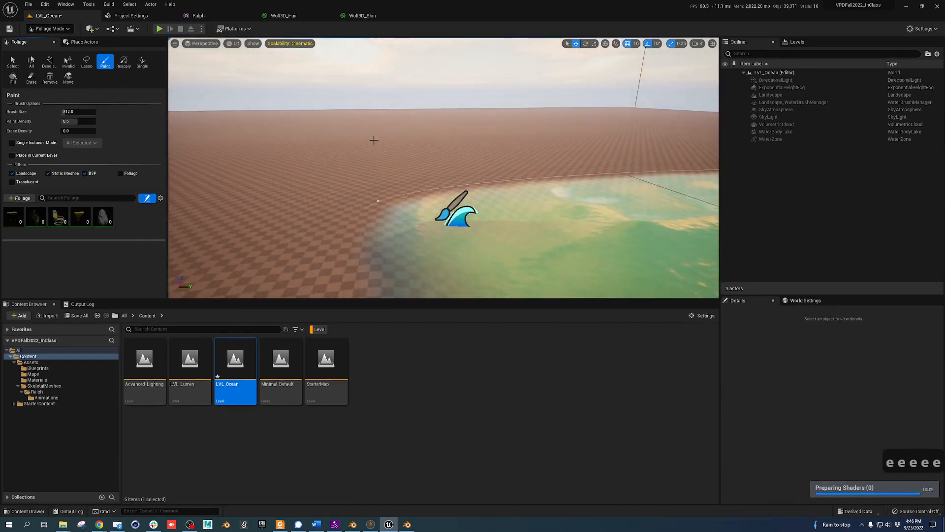
# Try the Select and Fill foliage tools, allowing fill over existing foliage, then return to Paint
pyautogui.click(12, 62)
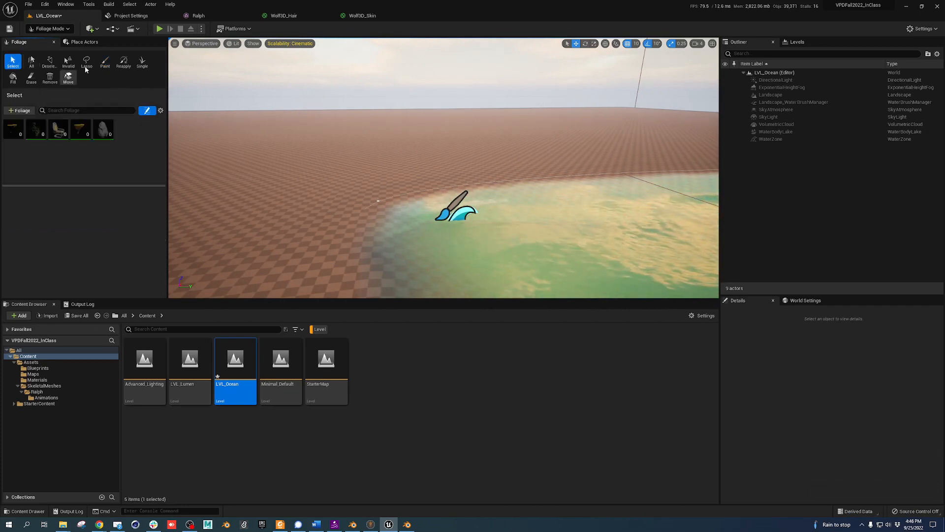
pyautogui.click(10, 123)
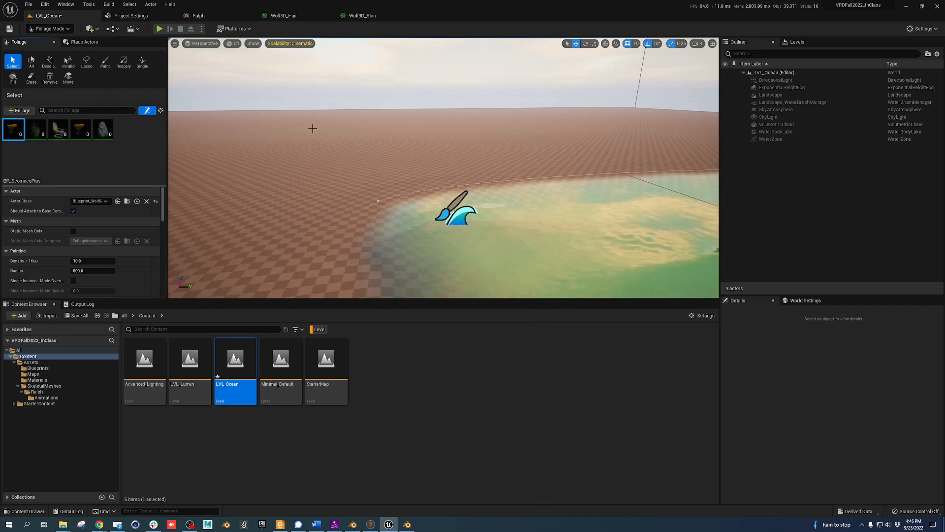
pyautogui.moveTo(225, 137); pyautogui.dragTo(170, 135, button='right')
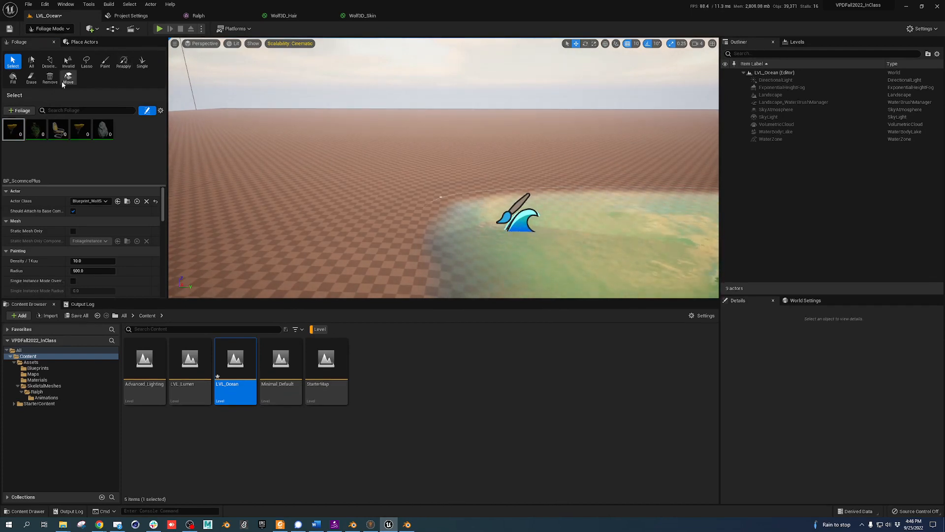
pyautogui.click(13, 78)
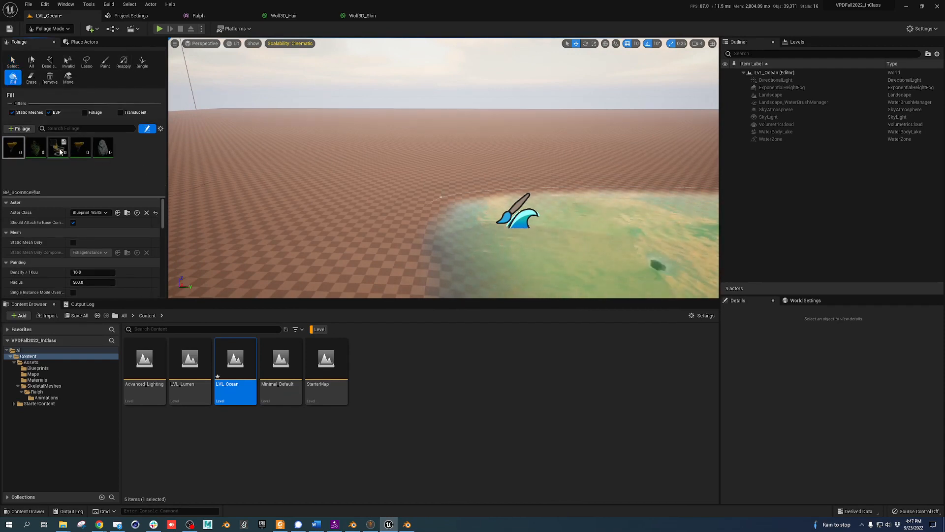
pyautogui.click(85, 113)
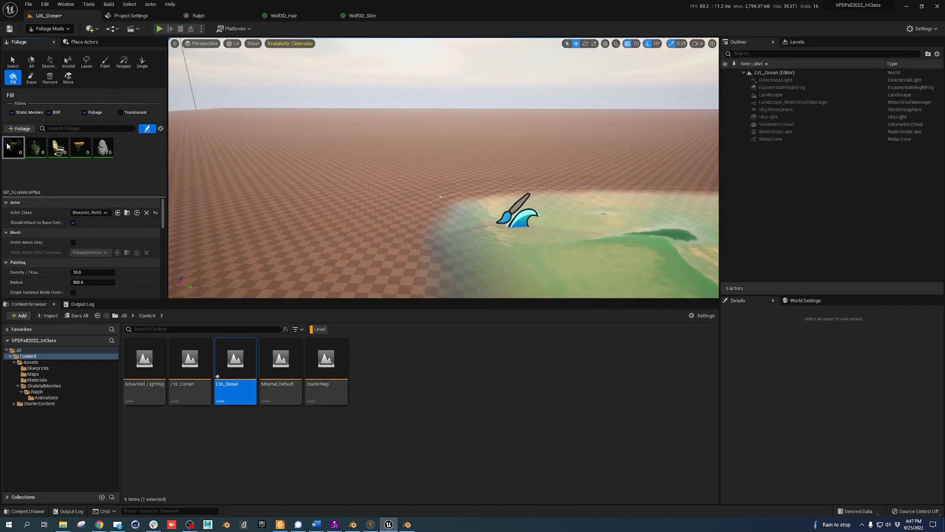
pyautogui.click(105, 64)
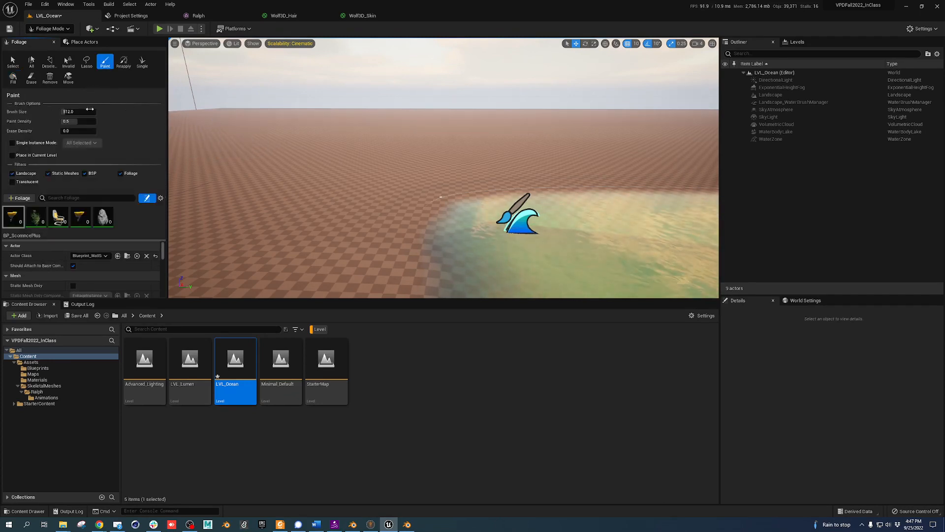
# Shrink the brush to about 5174, test-paint a ring of rocks, then undo it
pyautogui.moveTo(95, 111); pyautogui.dragTo(94, 112)
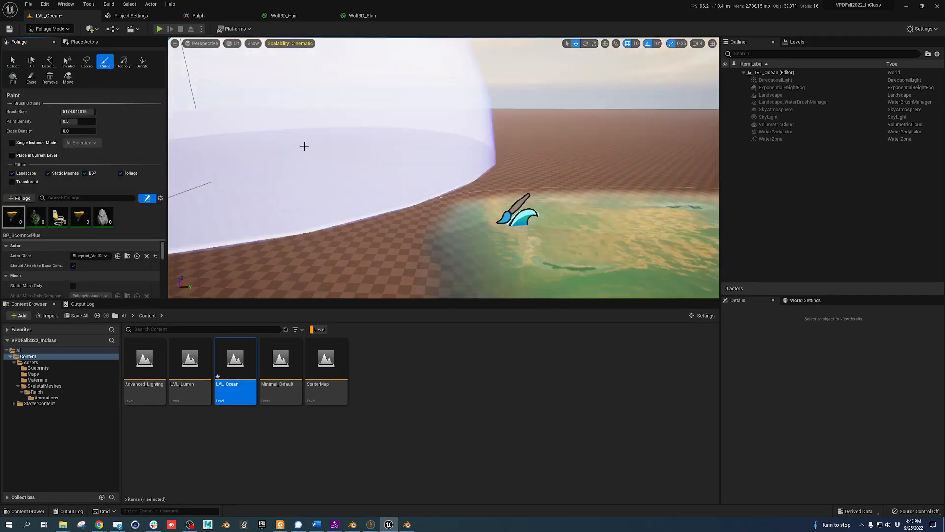
pyautogui.click(304, 140)
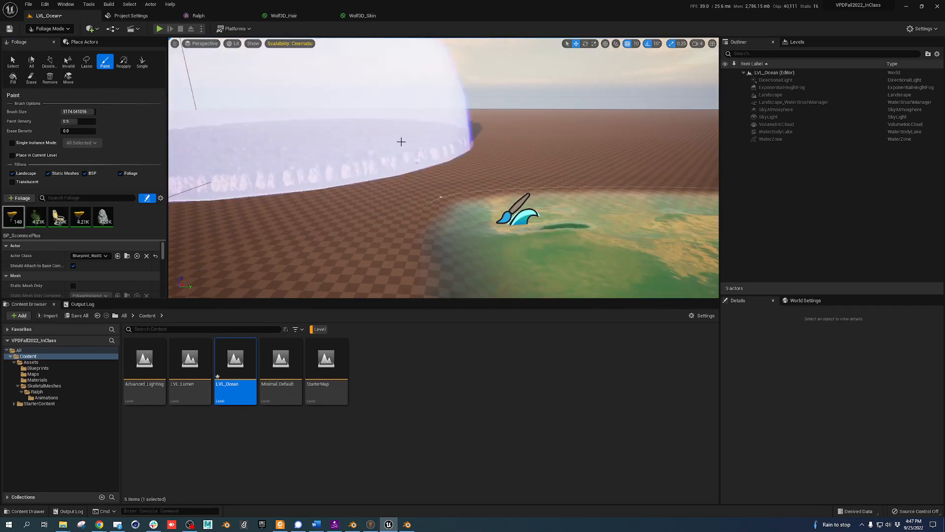
pyautogui.press('d')
pyautogui.press('d')
pyautogui.press('d')
pyautogui.press('d')
pyautogui.press('d')
pyautogui.moveTo(372, 149); pyautogui.dragTo(320, 151, button='right')
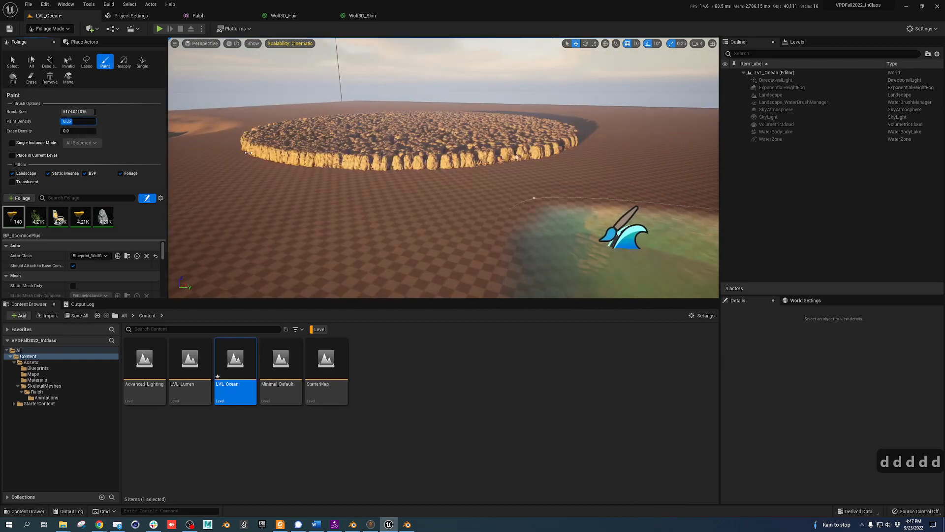
pyautogui.hotkey('ctrl', 'z')
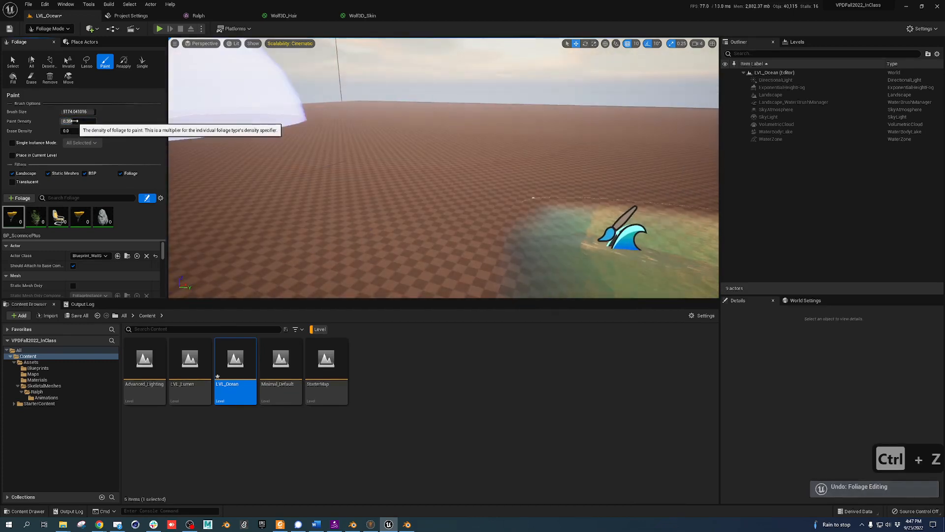
# Lower paint density to 0.15 and briefly try the Fill tool before going back to Paint
pyautogui.moveTo(73, 121); pyautogui.dragTo(65, 121)
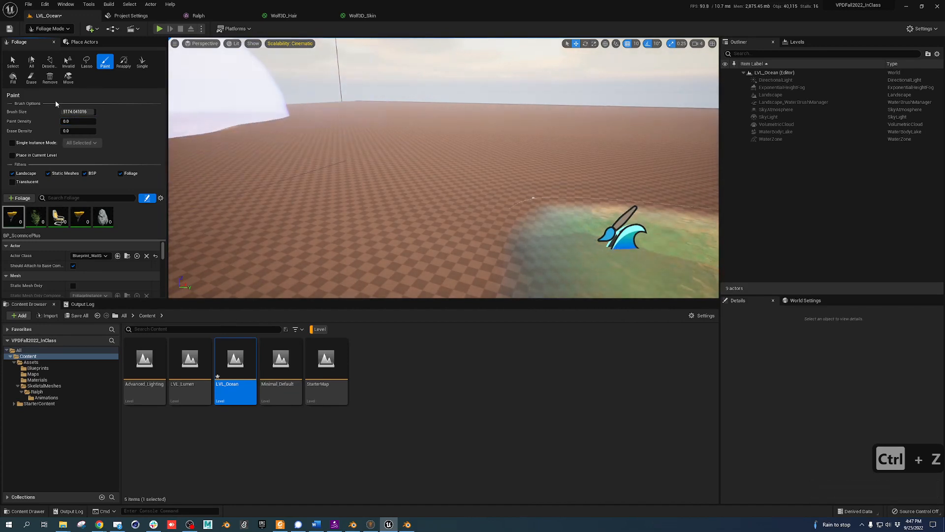
pyautogui.click(14, 78)
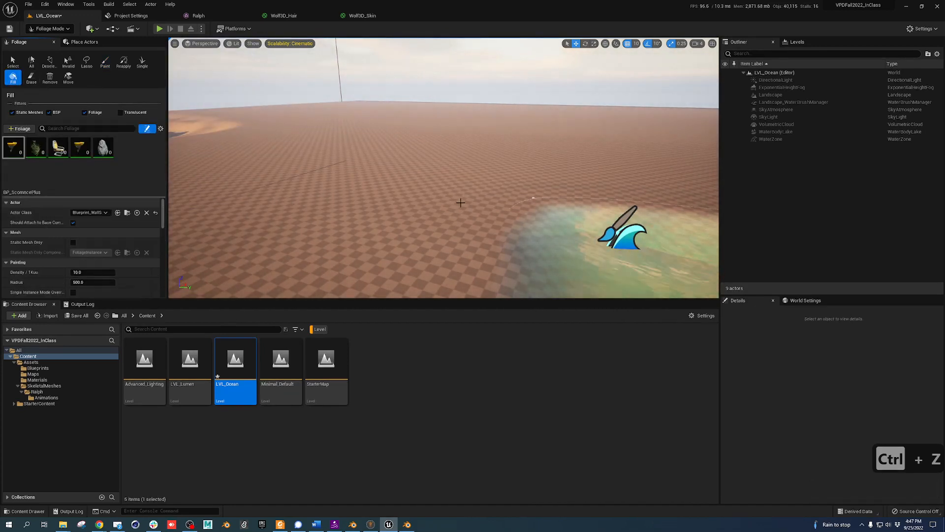
pyautogui.moveTo(462, 202); pyautogui.dragTo(493, 202, button='right')
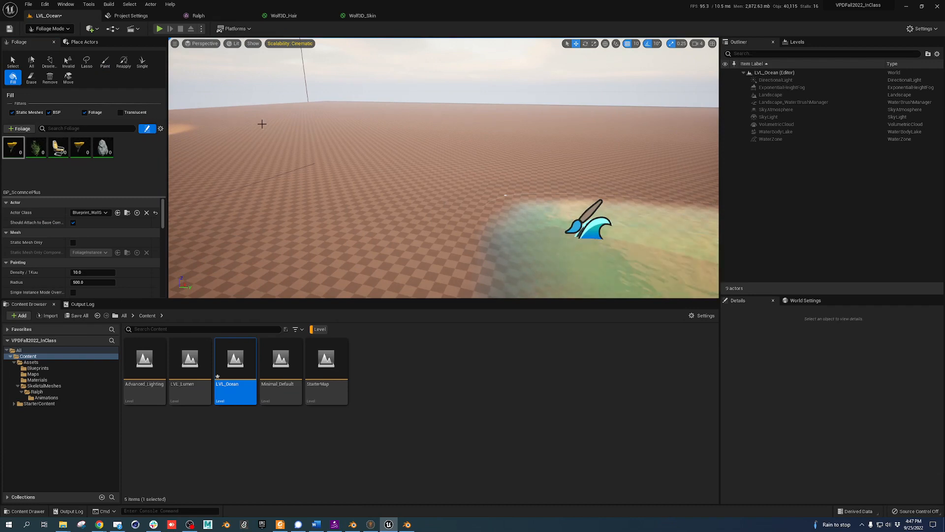
pyautogui.moveTo(262, 124); pyautogui.dragTo(277, 124, button='right')
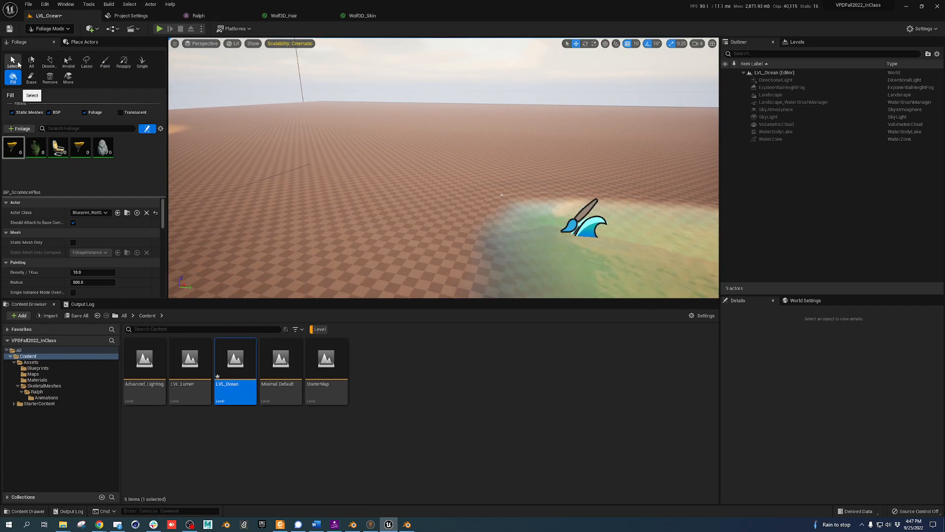
pyautogui.click(106, 62)
pyautogui.press('s')
pyautogui.moveTo(302, 137)
pyautogui.mouseDown(button='right')
pyautogui.moveTo(253, 126)
pyautogui.moveTo(376, 146)
pyautogui.mouseUp(button='right')
pyautogui.press('e')
pyautogui.press('e')
pyautogui.press('e')
pyautogui.press('e')
pyautogui.press('e')
pyautogui.press('e')
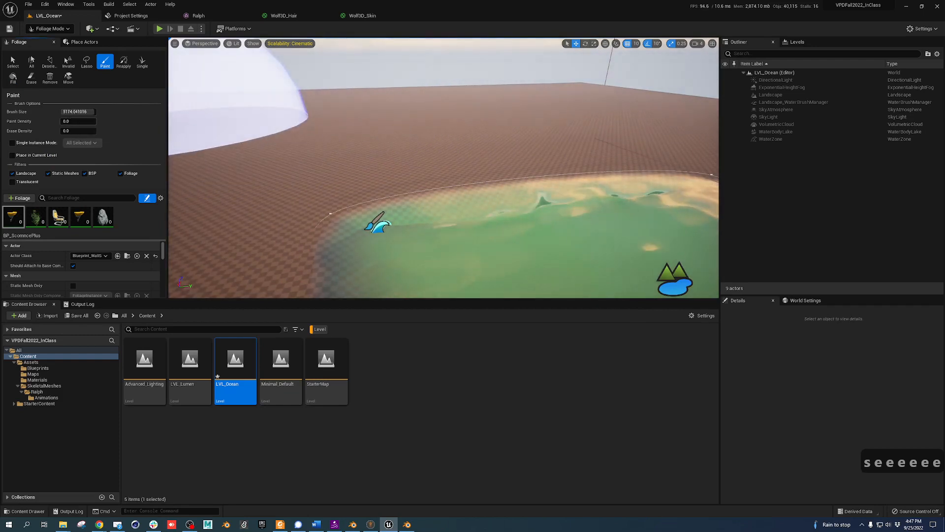
# Set paint density to 0.01 and paint sparse foliage across the dunes around the lake
pyautogui.write('.01')
pyautogui.press('Tab')
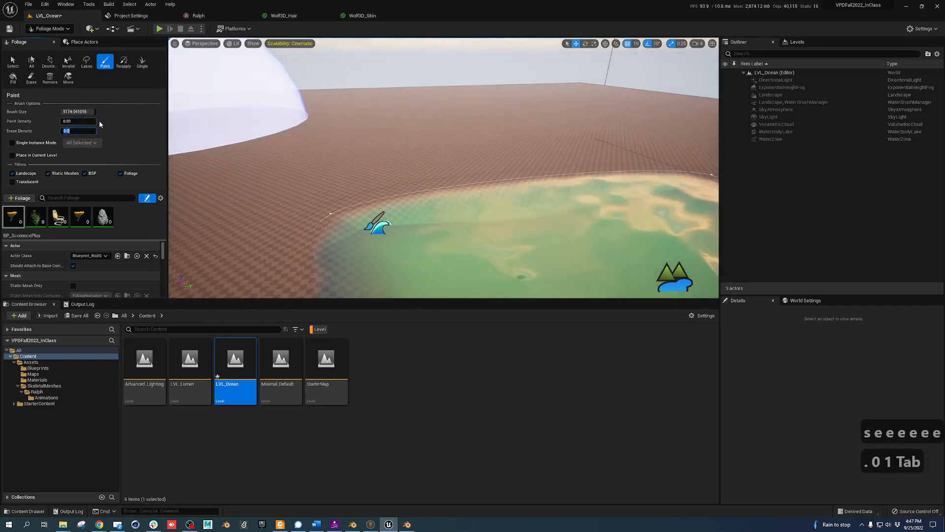
pyautogui.moveTo(212, 153)
pyautogui.mouseDown()
pyautogui.moveTo(251, 123)
pyautogui.moveTo(349, 99)
pyautogui.moveTo(517, 116)
pyautogui.moveTo(432, 125)
pyautogui.moveTo(418, 141)
pyautogui.mouseUp()
pyautogui.moveTo(417, 142); pyautogui.dragTo(522, 108, button='right')
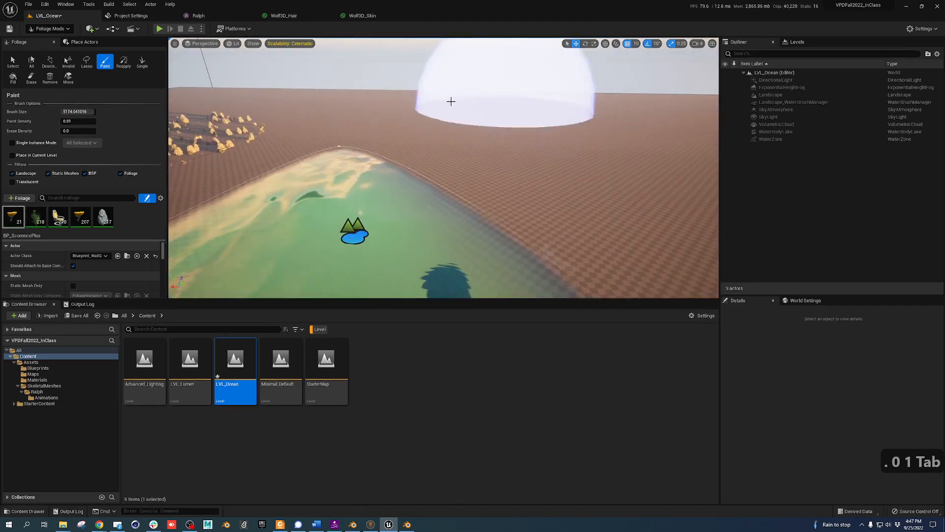
pyautogui.moveTo(324, 115)
pyautogui.mouseDown()
pyautogui.moveTo(692, 184)
pyautogui.moveTo(635, 165)
pyautogui.mouseUp()
pyautogui.moveTo(635, 165)
pyautogui.mouseDown(button='right')
pyautogui.moveTo(689, 160)
pyautogui.moveTo(478, 169)
pyautogui.mouseUp(button='right')
pyautogui.moveTo(479, 168)
pyautogui.mouseDown()
pyautogui.moveTo(699, 205)
pyautogui.moveTo(463, 170)
pyautogui.mouseUp()
pyautogui.moveTo(463, 170); pyautogui.dragTo(329, 168, button='right')
pyautogui.moveTo(329, 168)
pyautogui.mouseDown()
pyautogui.moveTo(490, 125)
pyautogui.moveTo(521, 138)
pyautogui.moveTo(289, 74)
pyautogui.moveTo(454, 173)
pyautogui.mouseUp()
pyautogui.press('Escape')
pyautogui.moveTo(454, 173); pyautogui.dragTo(436, 170, button='right')
pyautogui.press('q')
pyautogui.press('q')
pyautogui.press('q')
pyautogui.press('q')
pyautogui.press('q')
pyautogui.press('q')
pyautogui.press('q')
pyautogui.press('q')
pyautogui.press('q')
pyautogui.press('q')
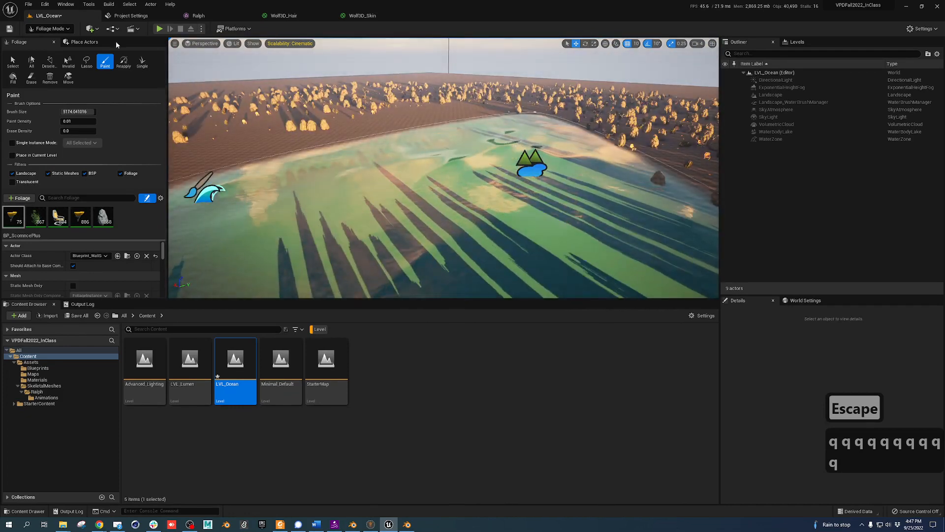
pyautogui.click(13, 62)
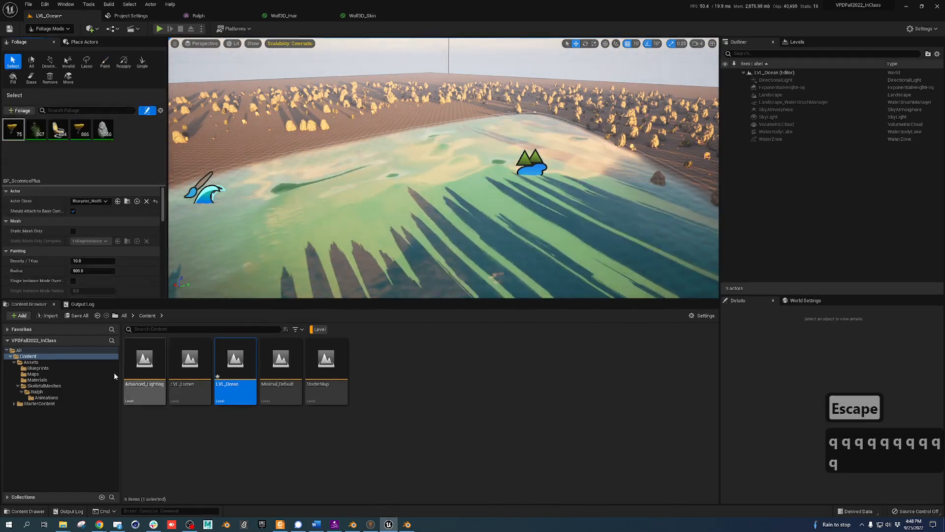
# Create and open a folder named Bobby inside SkeletalMeshes, then switch to the Downloads window
pyautogui.click(44, 385)
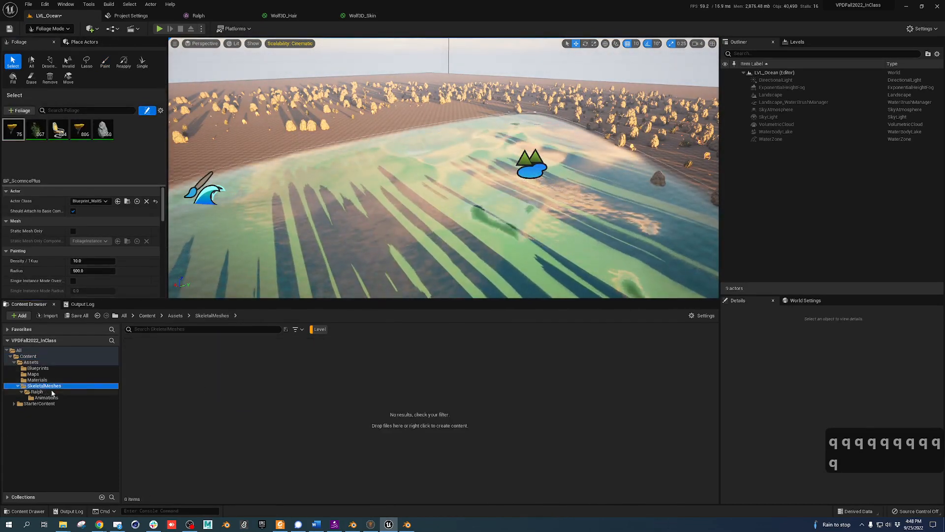
pyautogui.click(320, 328)
pyautogui.rightClick(225, 358)
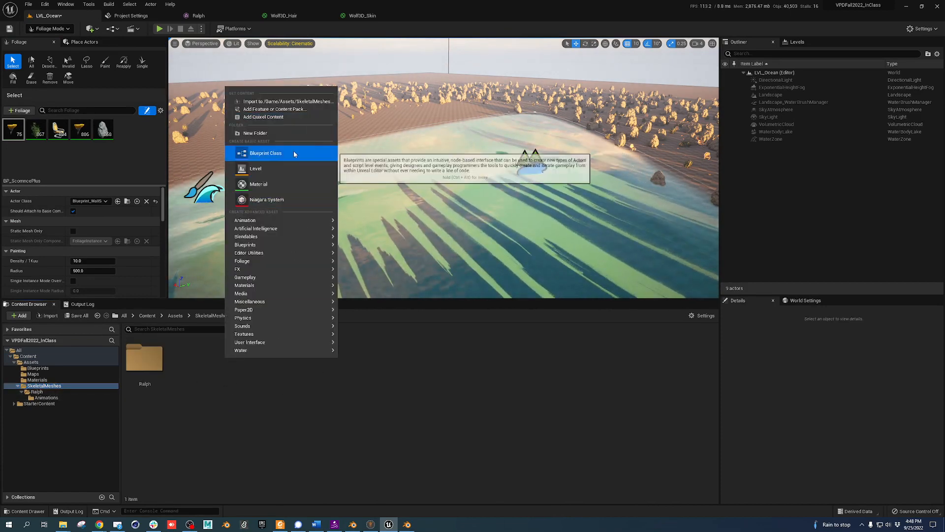
pyautogui.click(275, 133)
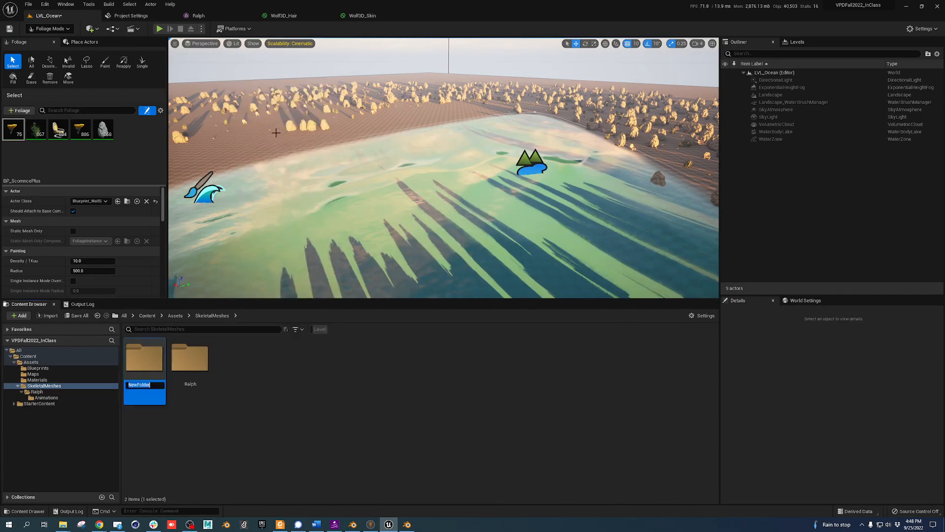
pyautogui.write('Bobby')
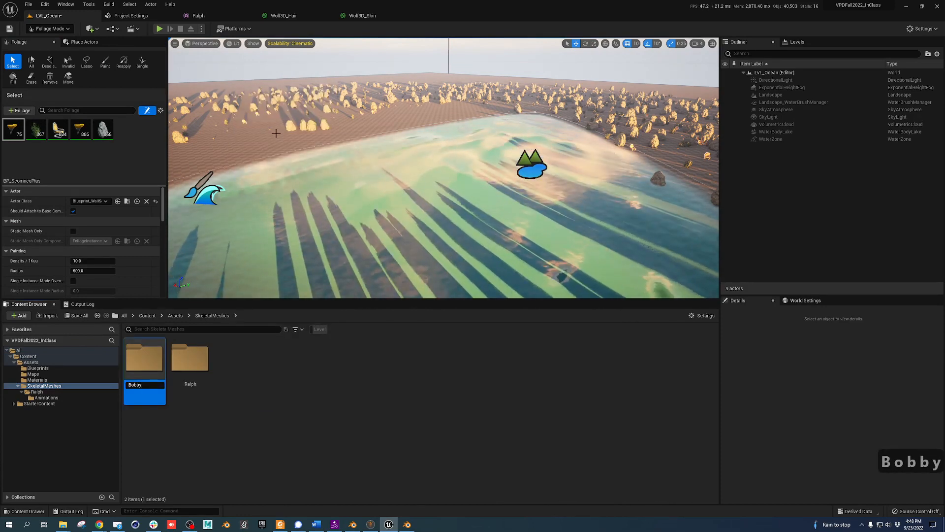
pyautogui.press('Return')
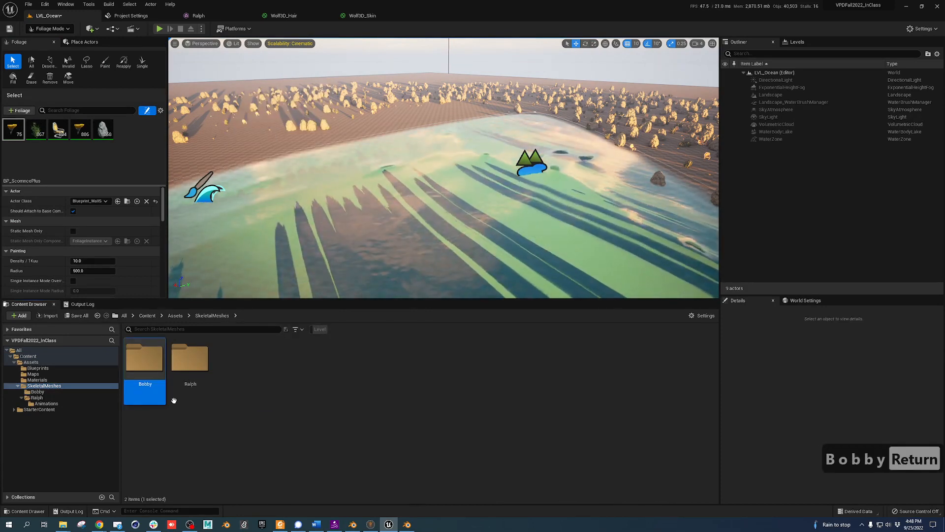
pyautogui.doubleClick(148, 354)
pyautogui.hotkey('alt', 'Tab')
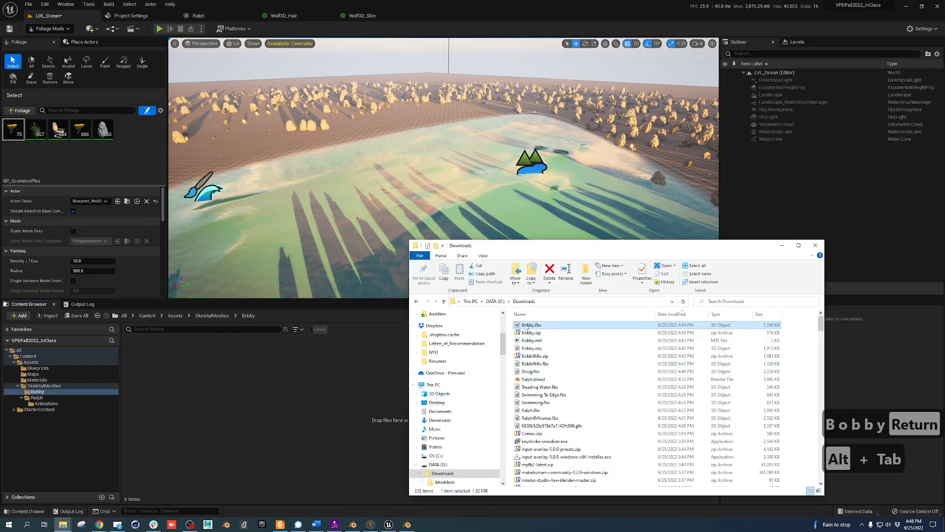
# Import Bobby.fbx into the Bobby folder with Import All and open the Bobby mesh to check it
pyautogui.moveTo(244, 379); pyautogui.dragTo(238, 390)
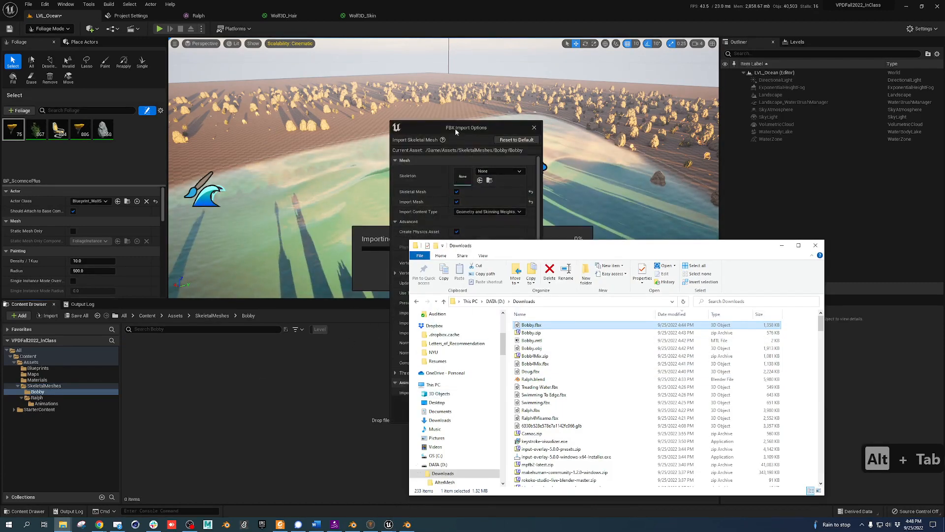
pyautogui.hotkey('alt', 'Tab')
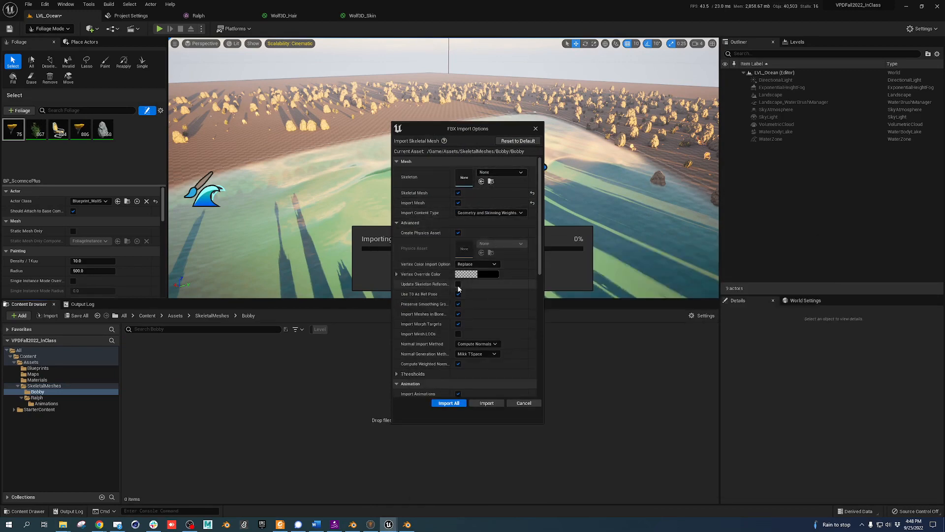
pyautogui.click(449, 403)
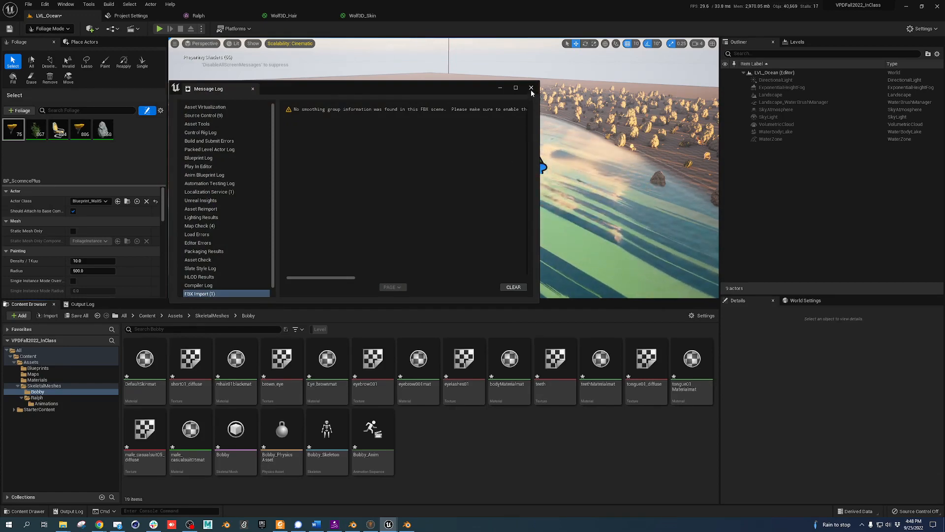
pyautogui.click(531, 87)
pyautogui.doubleClick(231, 441)
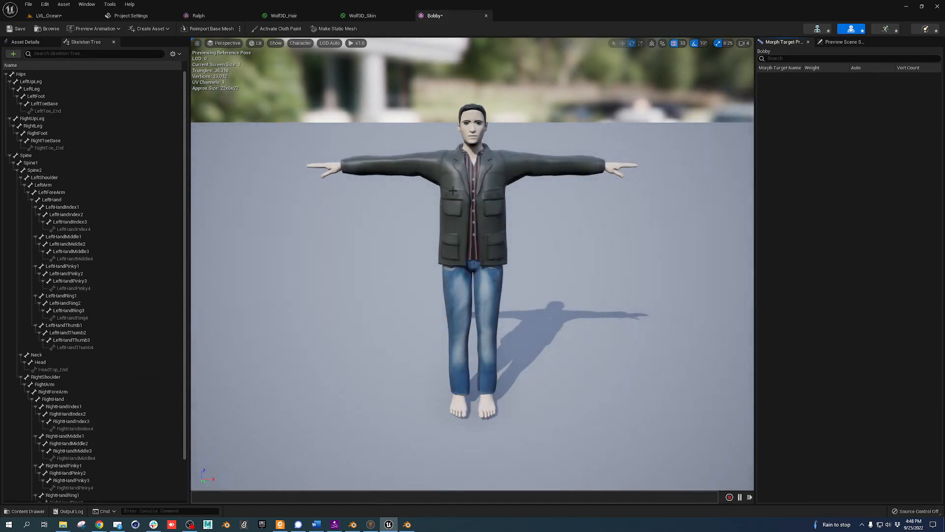
pyautogui.click(28, 16)
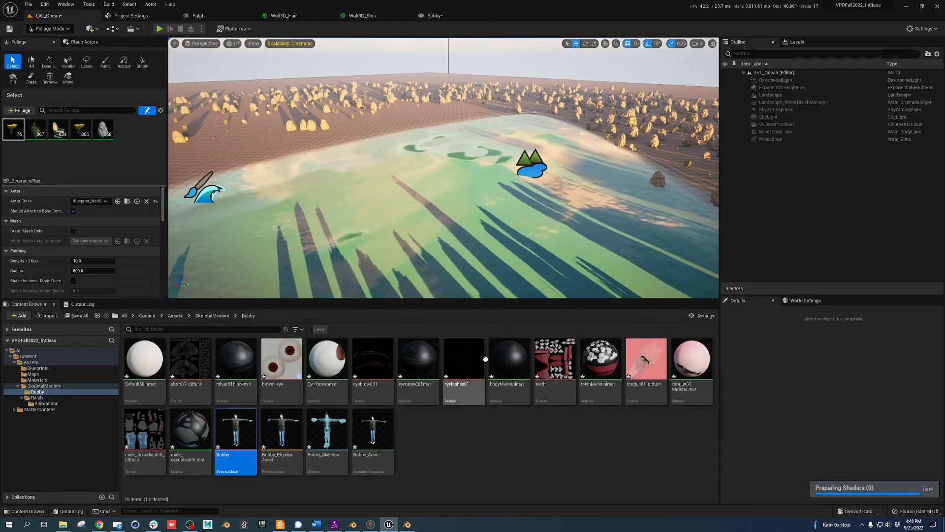
# Fly the Bobby preview camera in to a close-up of the character's head
pyautogui.click(433, 15)
pyautogui.press('w')
pyautogui.press('s')
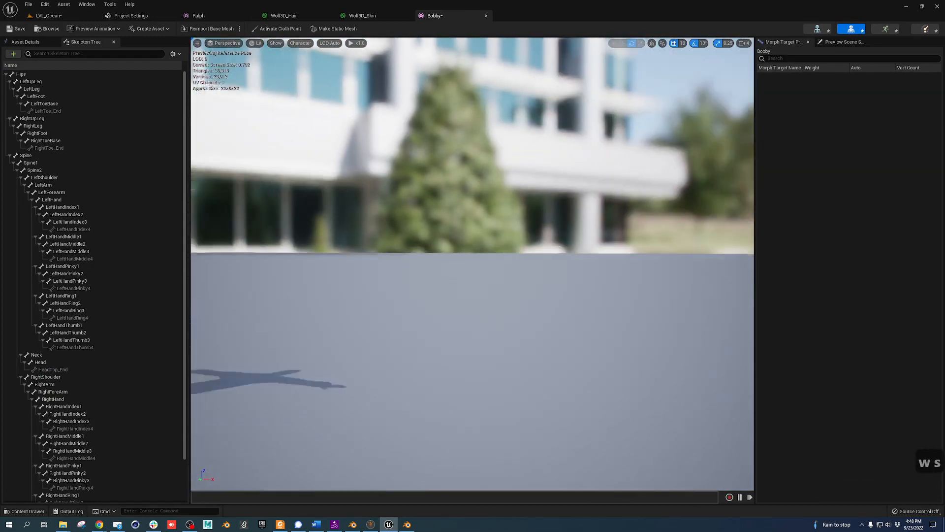
pyautogui.press('a')
pyautogui.press('w')
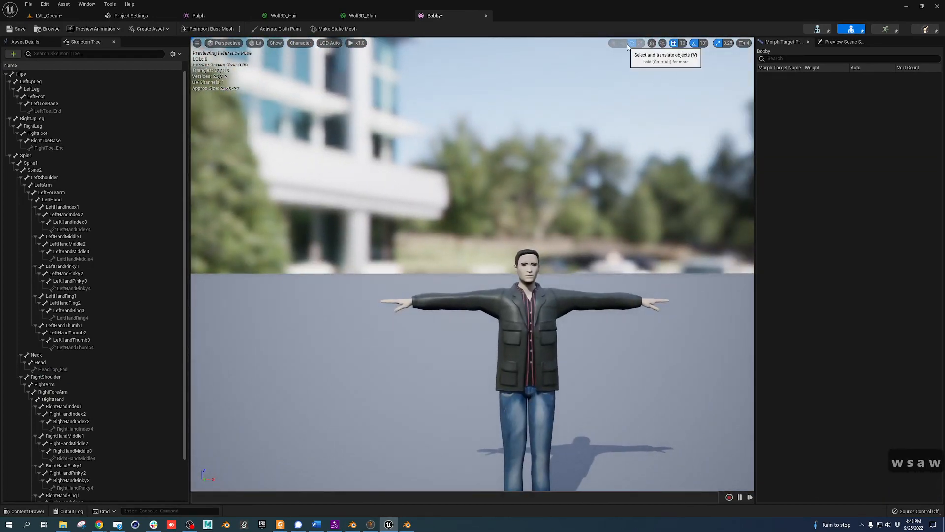
pyautogui.click(744, 43)
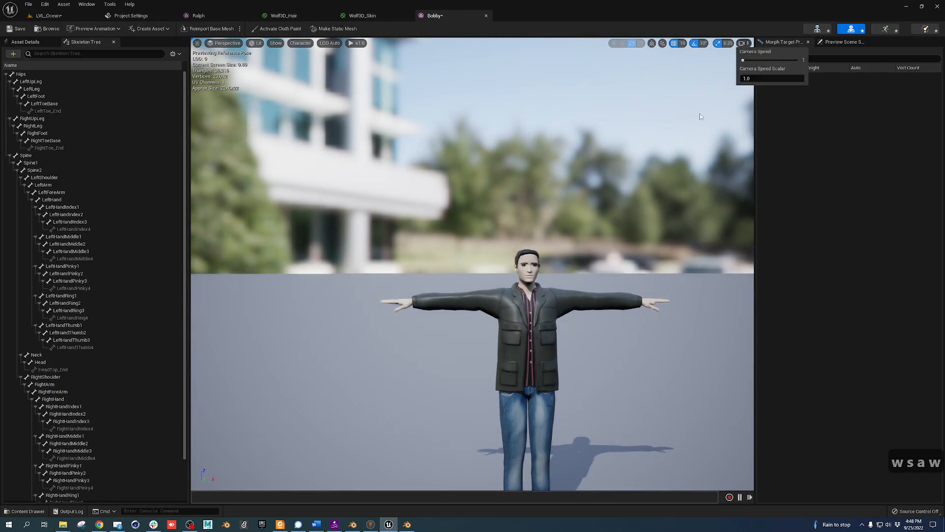
pyautogui.press('w')
pyautogui.press('w')
pyautogui.press('w')
pyautogui.press('w')
pyautogui.moveTo(701, 116)
pyautogui.mouseDown(button='right')
pyautogui.moveTo(739, 121)
pyautogui.moveTo(717, 125)
pyautogui.moveTo(717, 135)
pyautogui.moveTo(718, 123)
pyautogui.mouseUp(button='right')
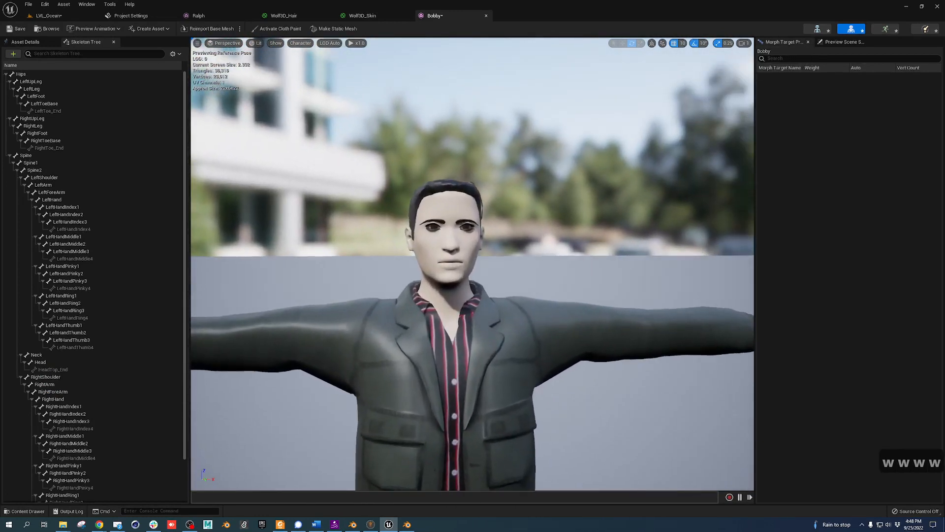
pyautogui.moveTo(635, 289); pyautogui.dragTo(624, 285, button='right')
pyautogui.press('s')
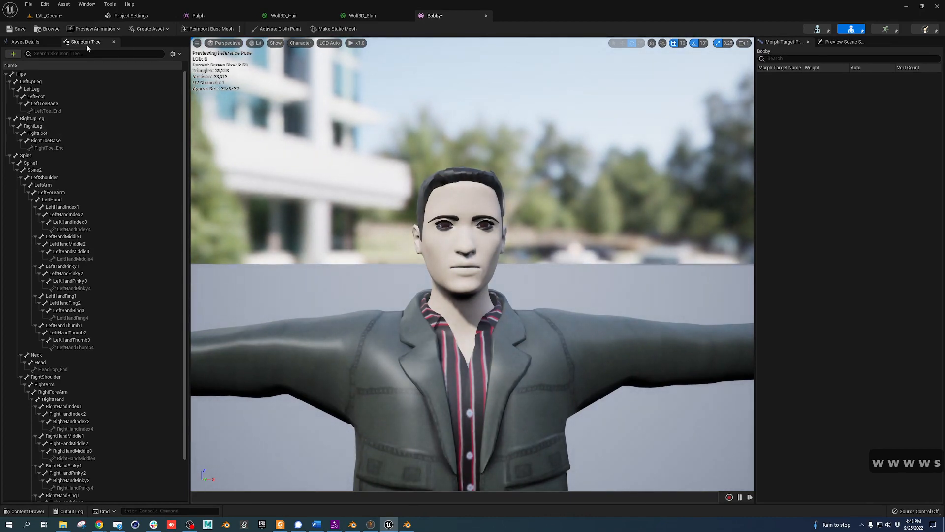
# List the eight material slots in Asset Details and toggle isolating the eyebrow slot
pyautogui.click(38, 44)
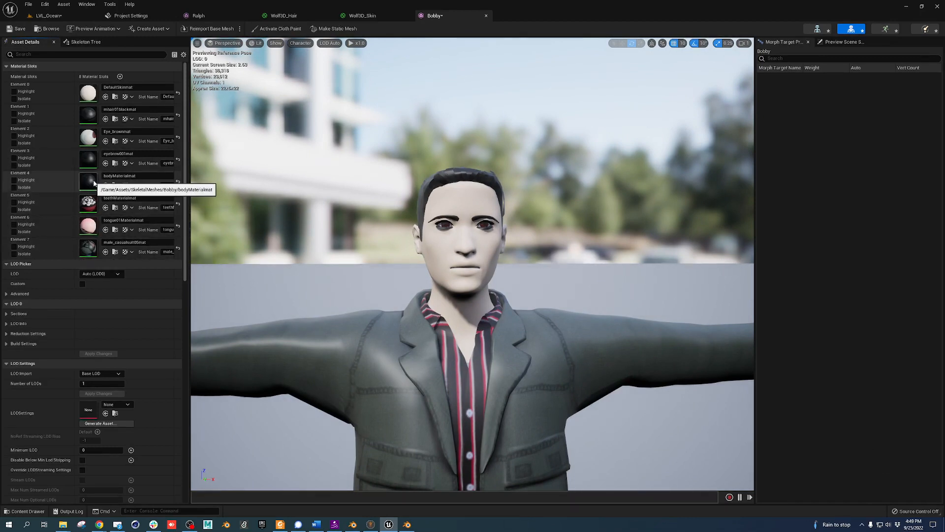
pyautogui.click(14, 165)
pyautogui.click(13, 166)
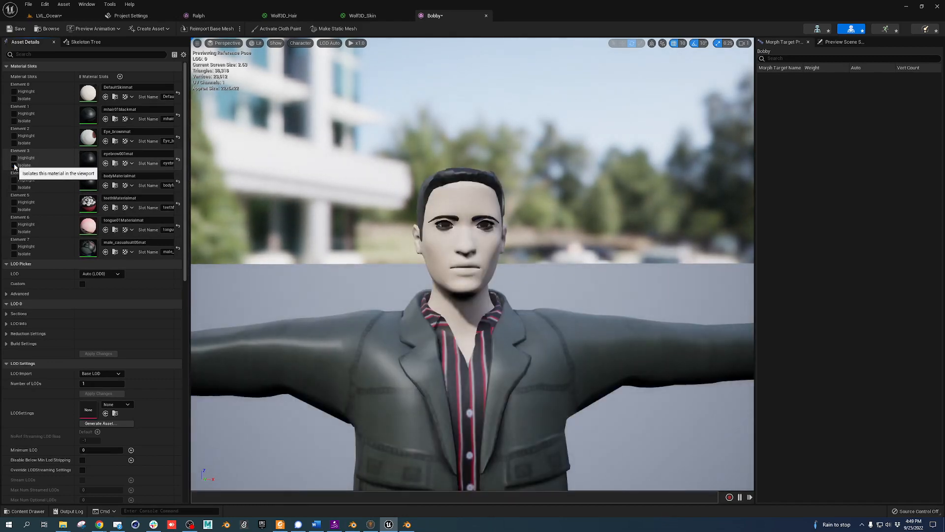
# Open the eyebrow001mat material and inspect its eyebrow001 texture
pyautogui.doubleClick(88, 159)
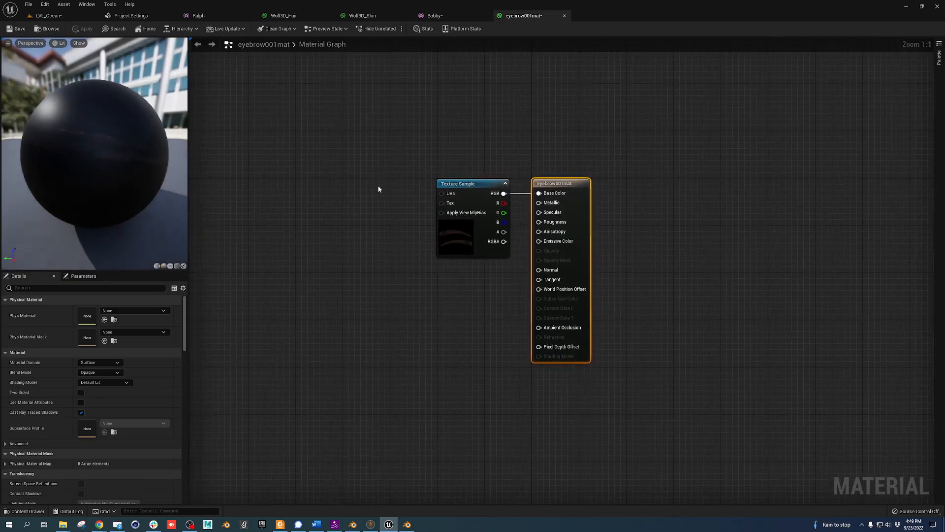
pyautogui.click(462, 233)
pyautogui.doubleClick(88, 368)
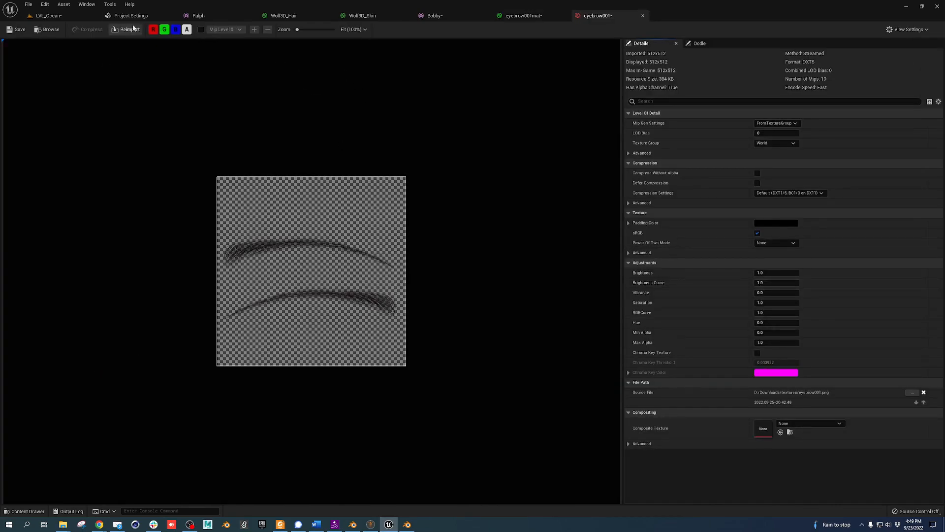
pyautogui.click(523, 16)
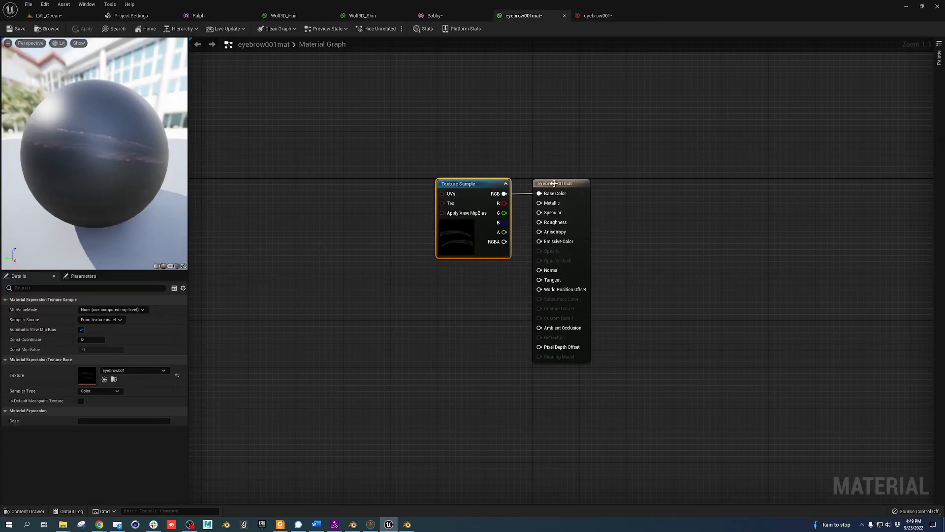
# Make eyebrow001mat Translucent, drive Opacity from the texture alpha, and save it
pyautogui.click(555, 183)
pyautogui.click(100, 372)
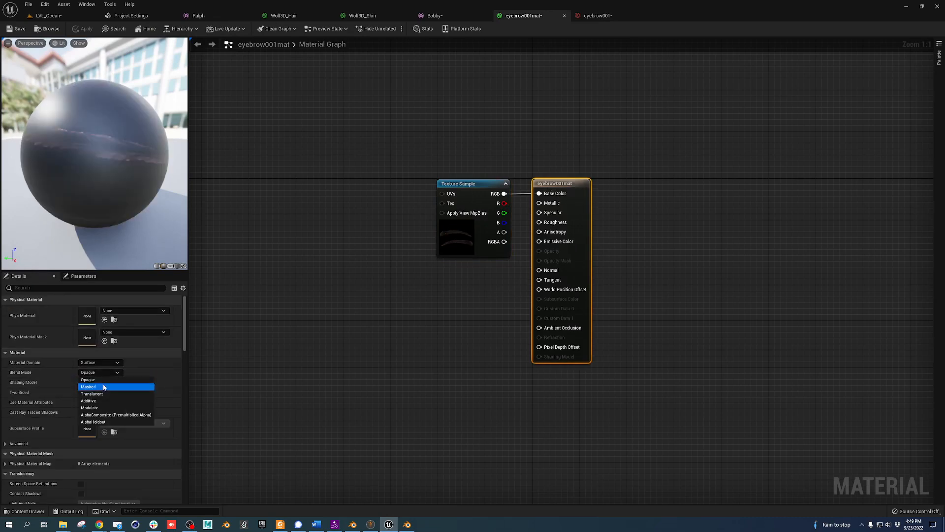
pyautogui.click(104, 393)
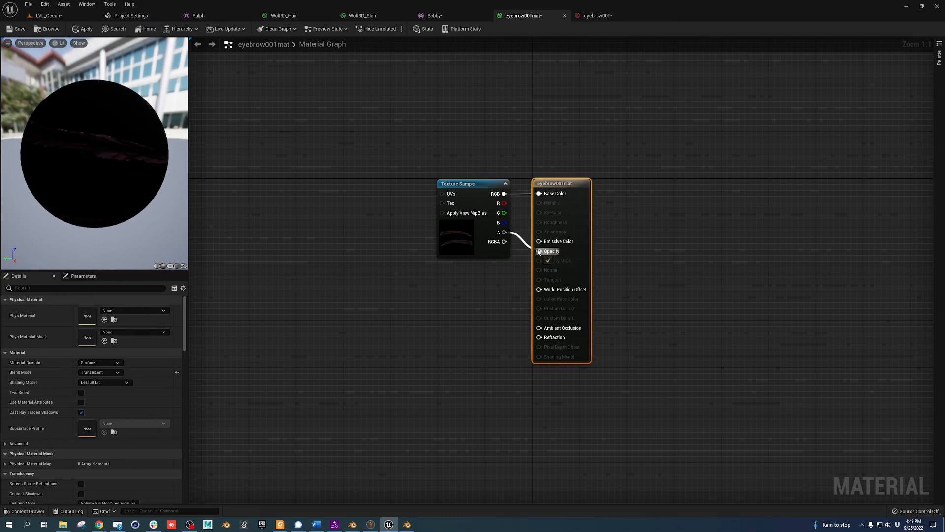
pyautogui.moveTo(539, 252); pyautogui.dragTo(540, 251)
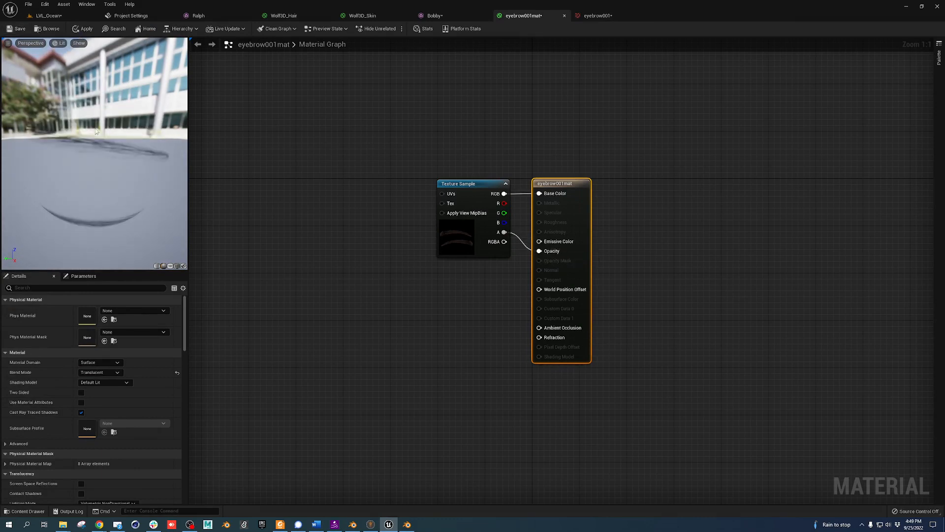
pyautogui.moveTo(96, 132); pyautogui.dragTo(111, 132)
pyautogui.click(18, 33)
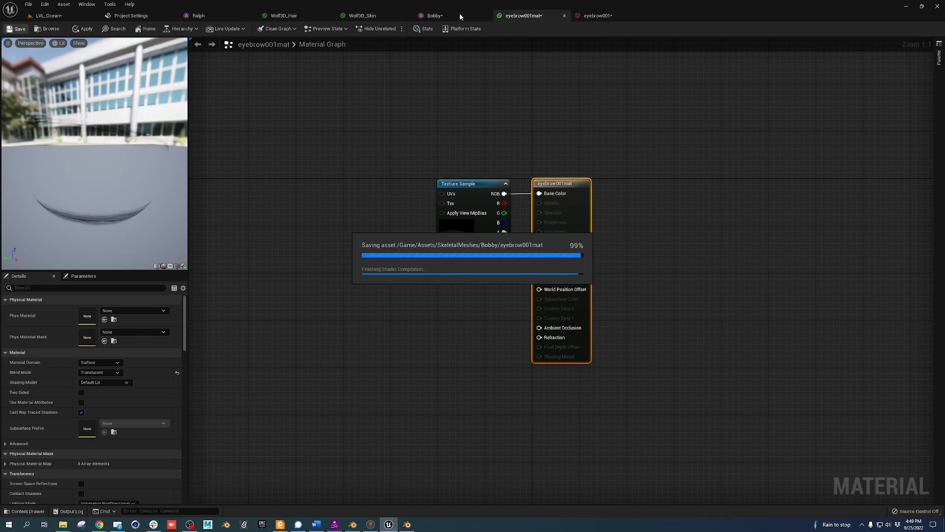
pyautogui.click(460, 12)
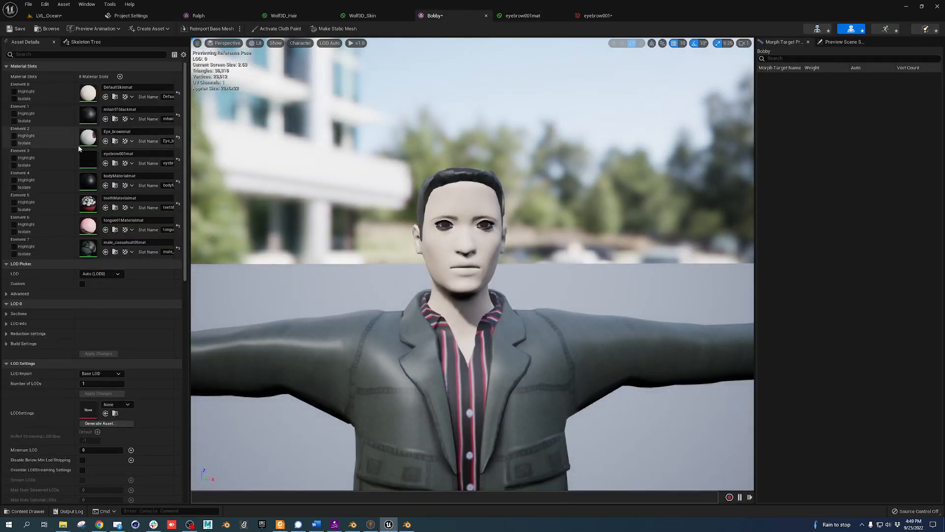
# Set the Element 1 hair material mhair01blackmat to Translucent, wire alpha to Opacity, and save
pyautogui.click(24, 121)
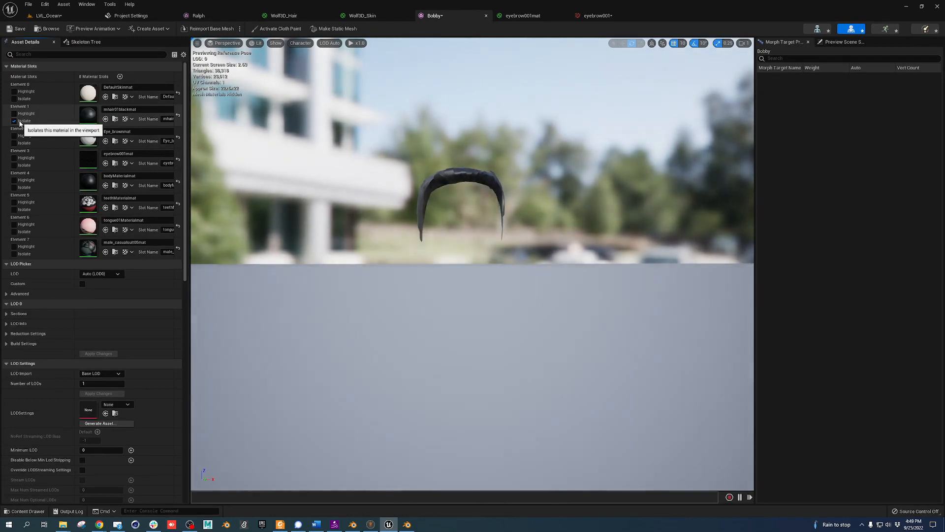
pyautogui.click(24, 121)
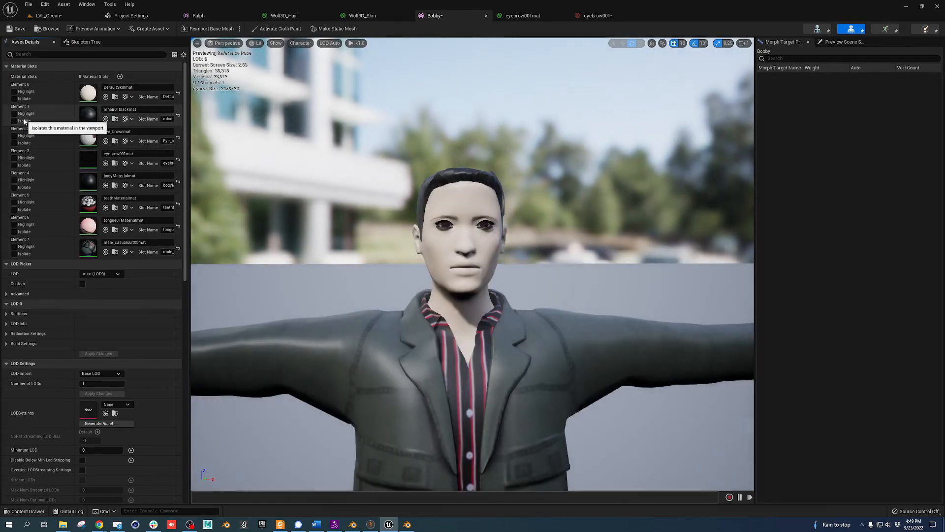
pyautogui.doubleClick(88, 115)
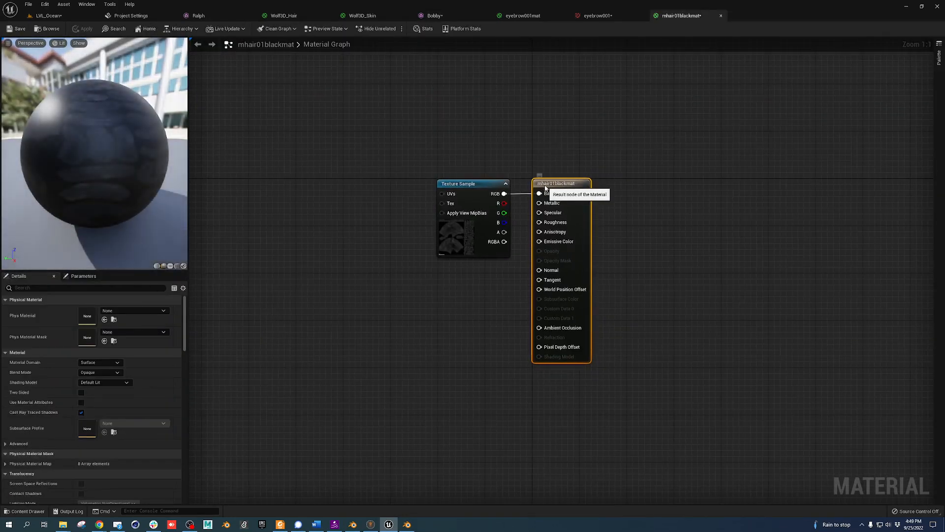
pyautogui.click(104, 375)
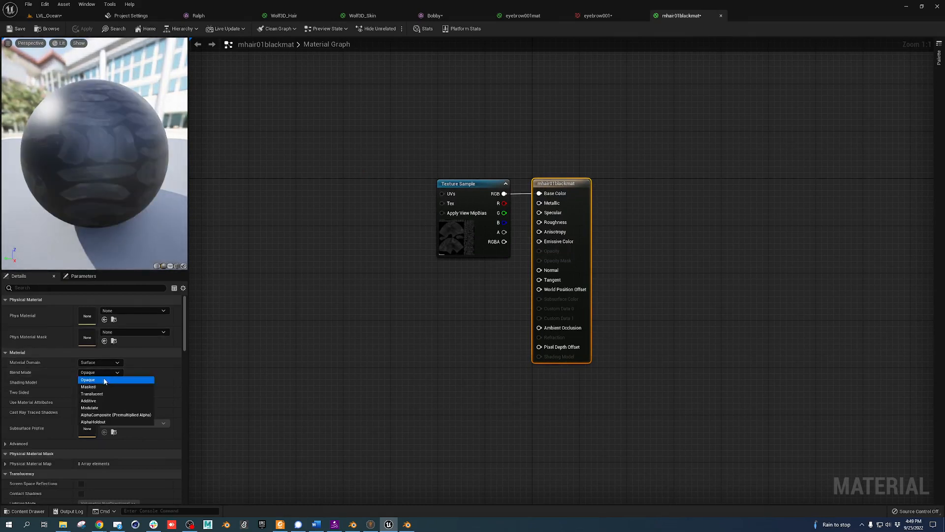
pyautogui.click(101, 393)
pyautogui.moveTo(502, 234); pyautogui.dragTo(539, 251)
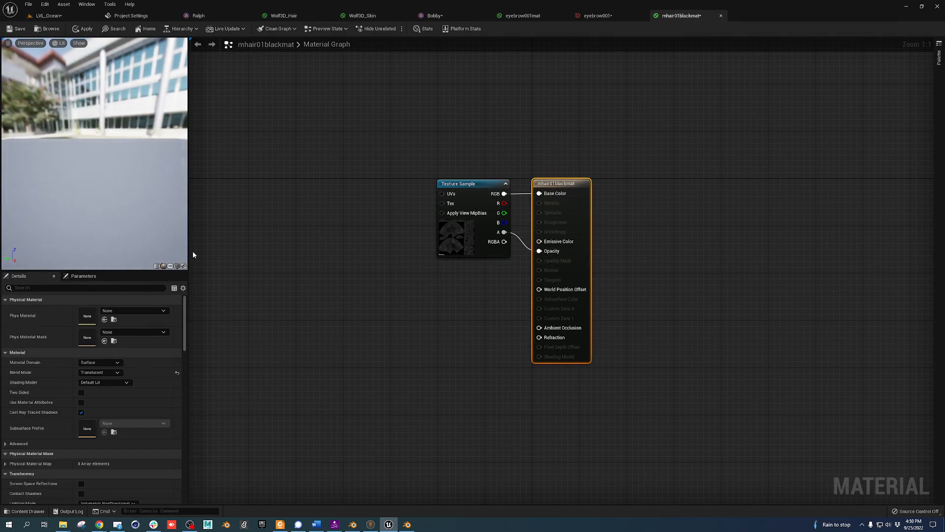
pyautogui.click(17, 30)
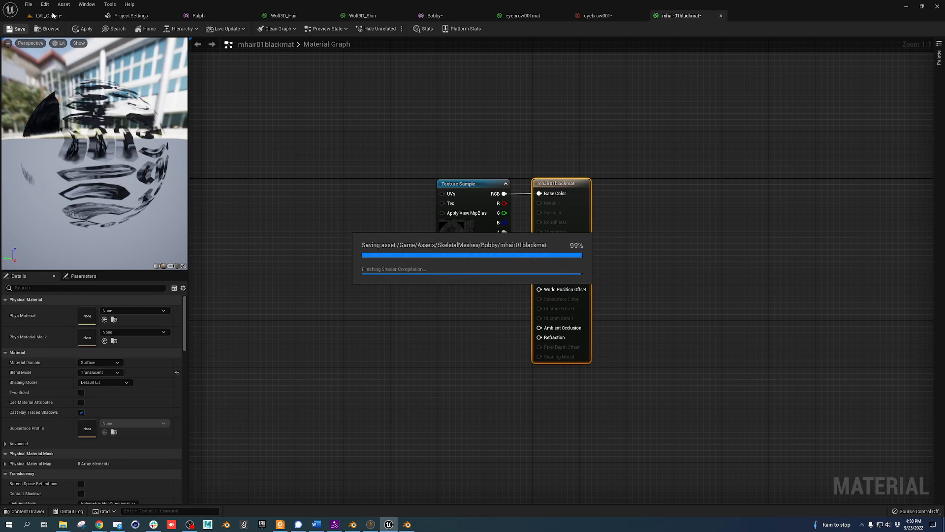
pyautogui.click(49, 15)
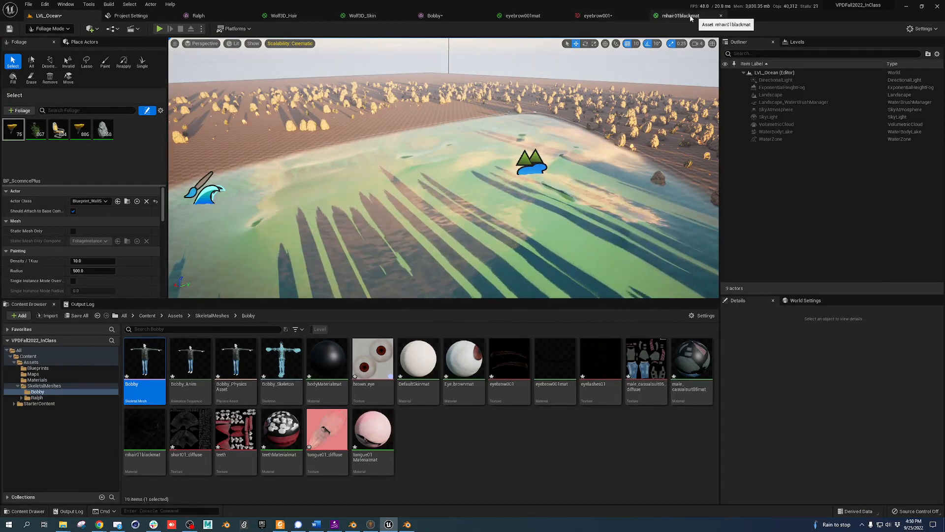
pyautogui.click(456, 18)
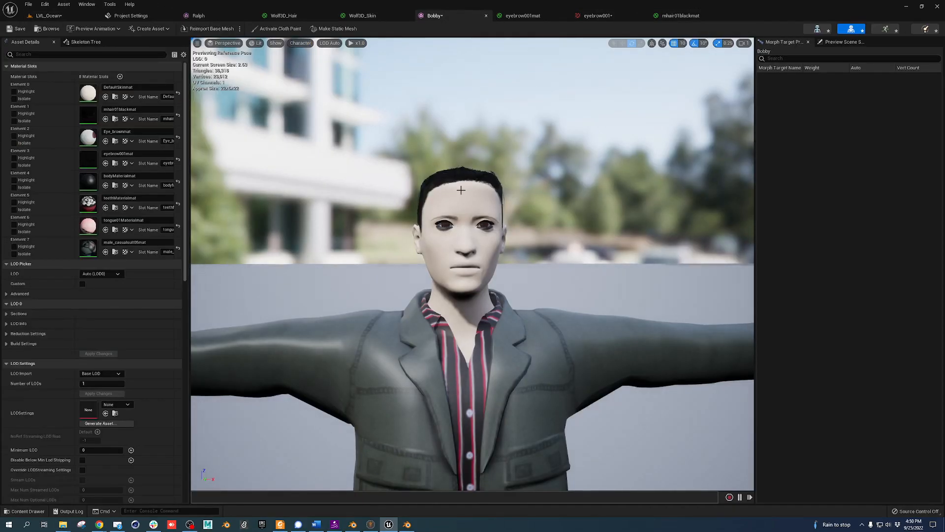
# Orbit around Bobby and toggle isolating the Element 4 body material
pyautogui.moveTo(461, 190); pyautogui.dragTo(444, 206, button='right')
pyautogui.press('a')
pyautogui.press('s')
pyautogui.press('a')
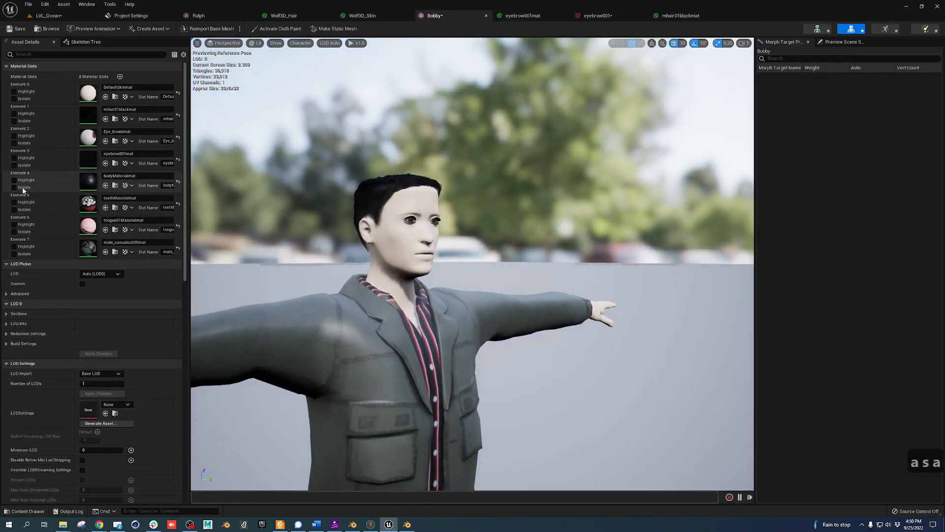
pyautogui.click(14, 188)
pyautogui.click(15, 187)
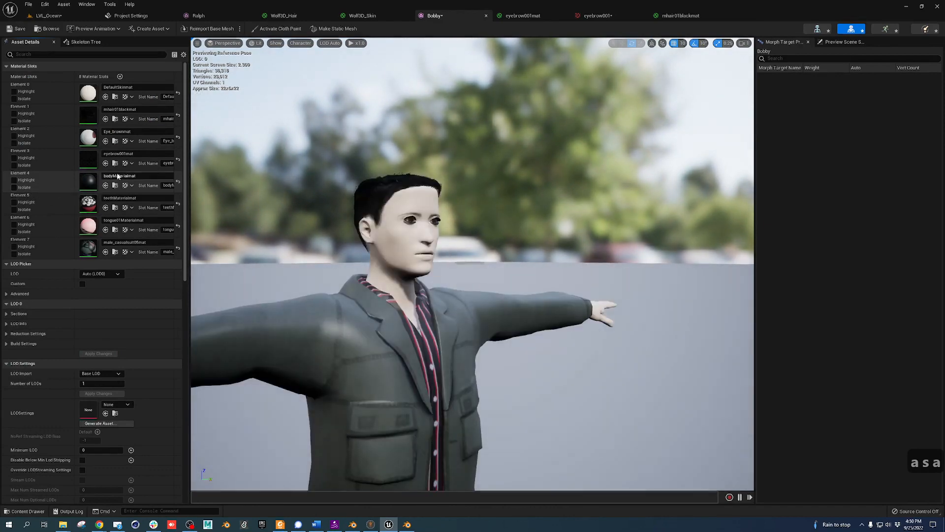
# Make bodyMaterialmat Translucent with texture alpha driving Opacity, and save it
pyautogui.doubleClick(91, 180)
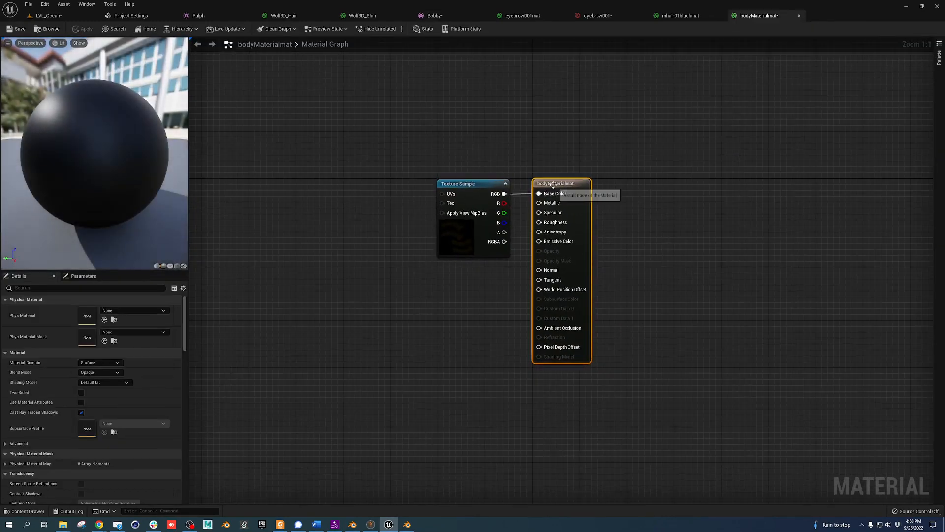
pyautogui.click(101, 373)
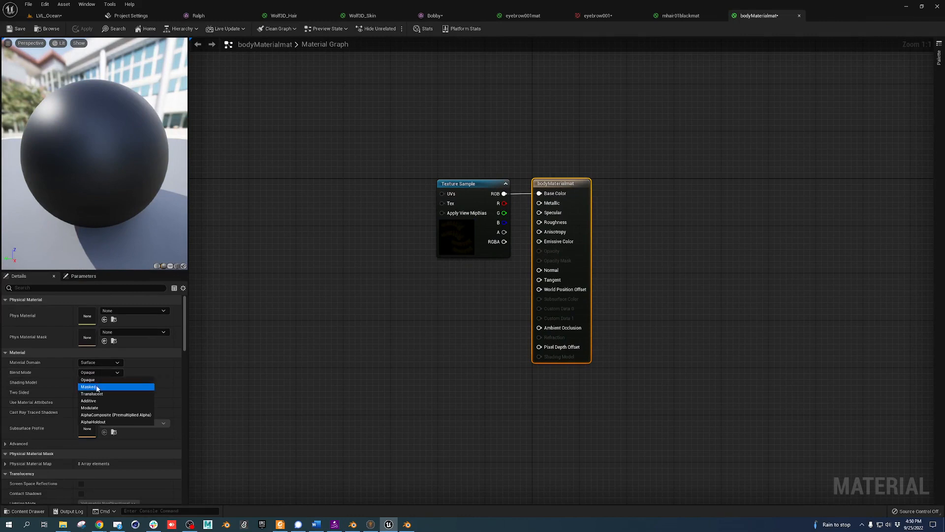
pyautogui.click(92, 393)
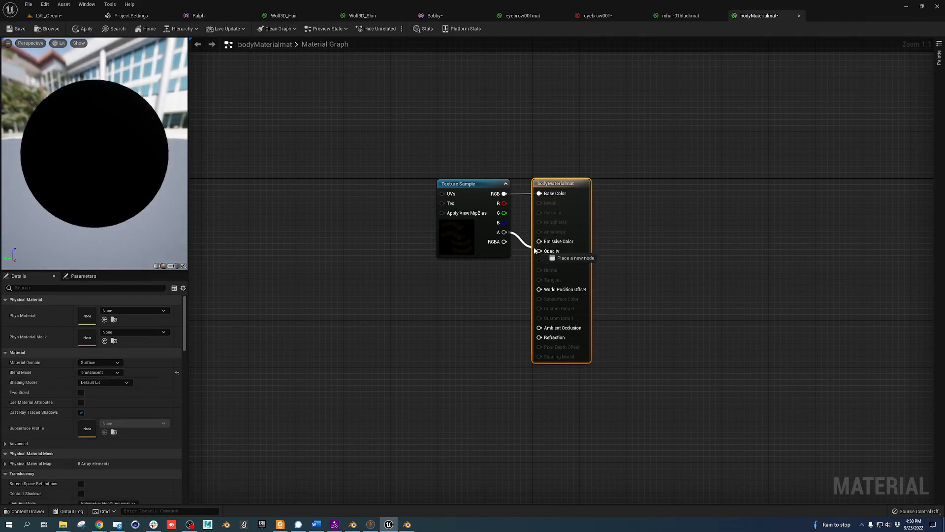
pyautogui.moveTo(538, 252); pyautogui.dragTo(539, 251)
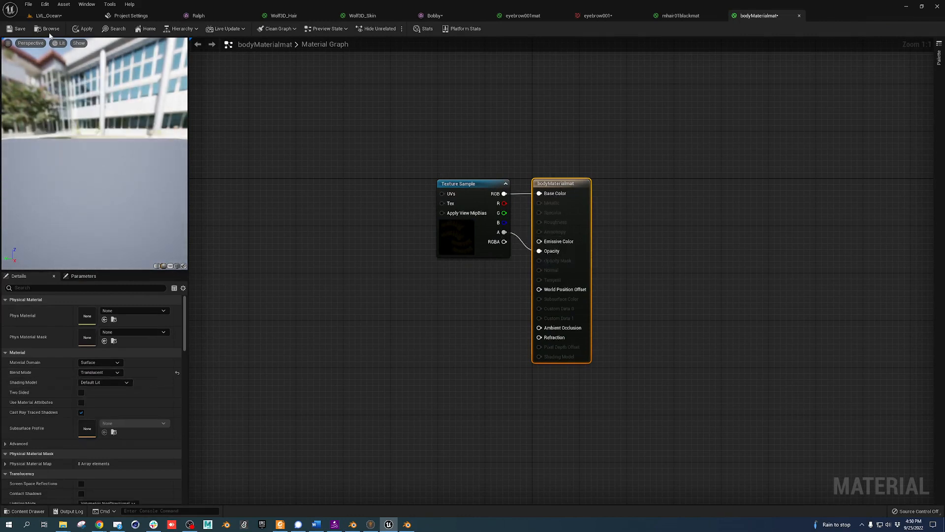
pyautogui.click(16, 31)
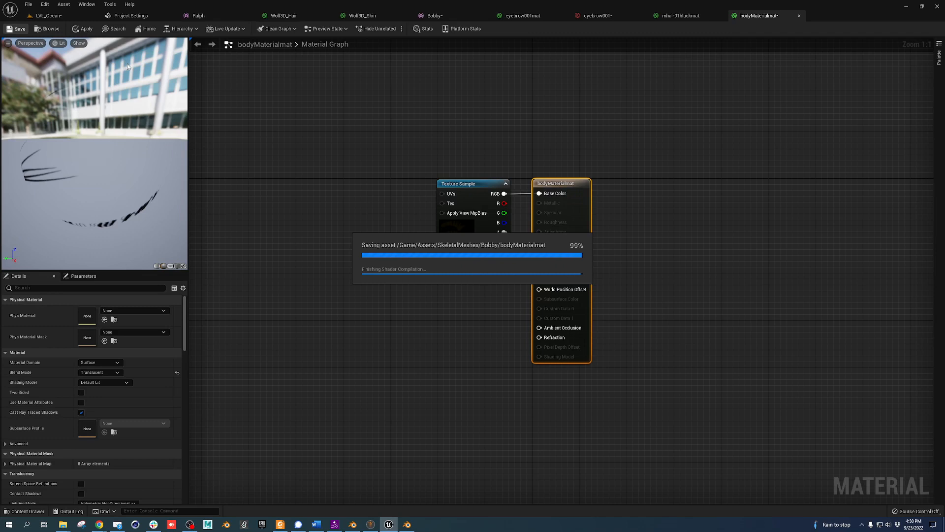
pyautogui.click(52, 15)
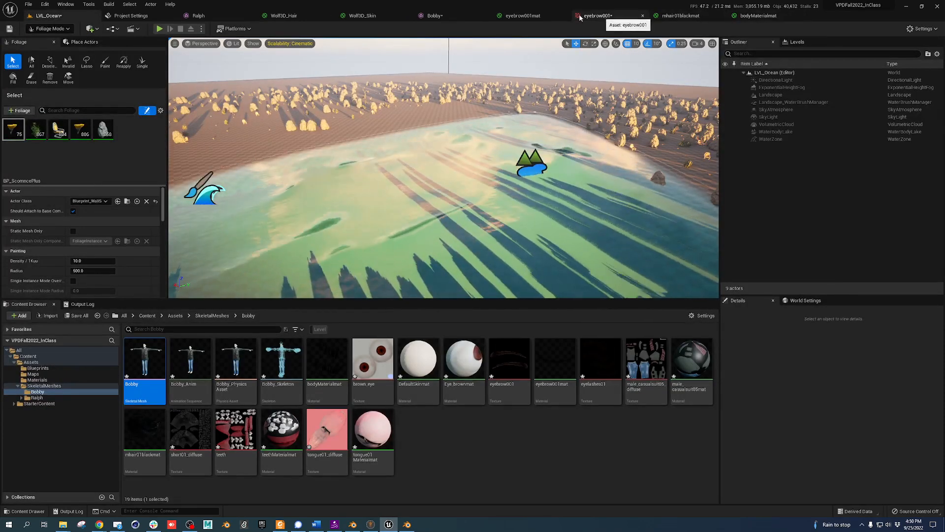
pyautogui.click(440, 16)
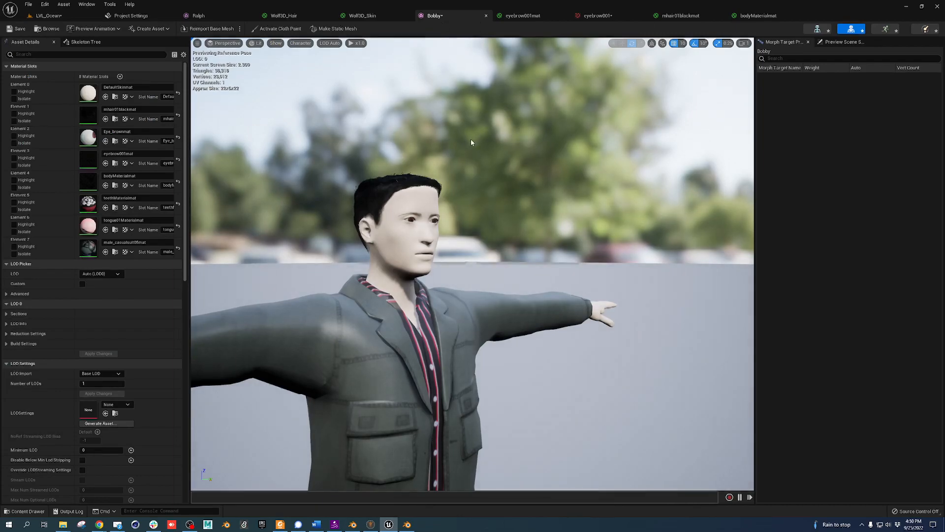
# Change DefaultSkinmat's skin colour parameter to a peach tone
pyautogui.keyDown('alt'); pyautogui.moveTo(454, 175); pyautogui.dragTo(455, 226); pyautogui.keyUp('alt')
pyautogui.press('w')
pyautogui.moveTo(455, 227); pyautogui.dragTo(441, 203, button='right')
pyautogui.press('s')
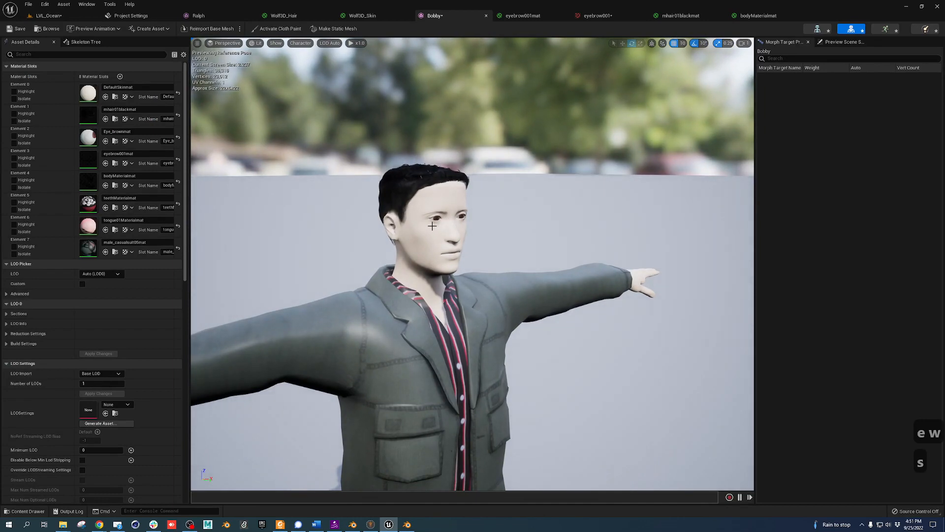
pyautogui.doubleClick(89, 93)
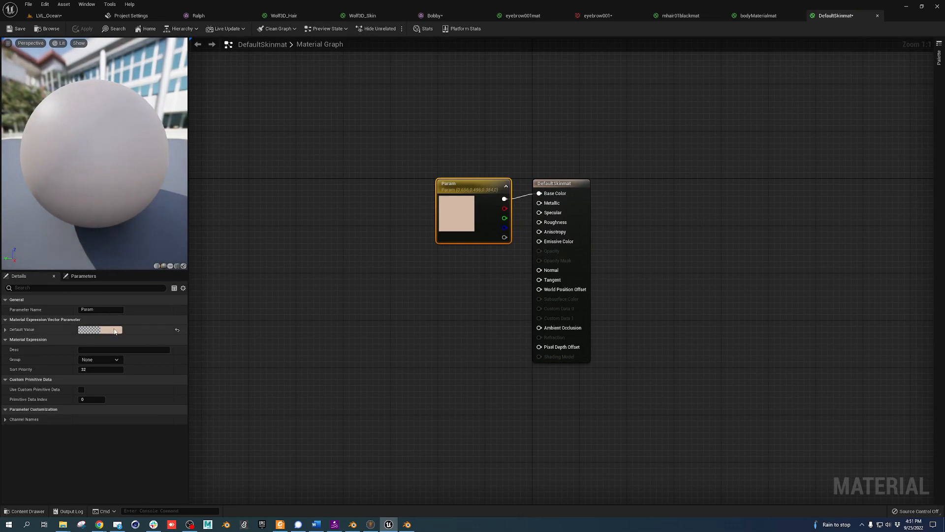
pyautogui.click(115, 330)
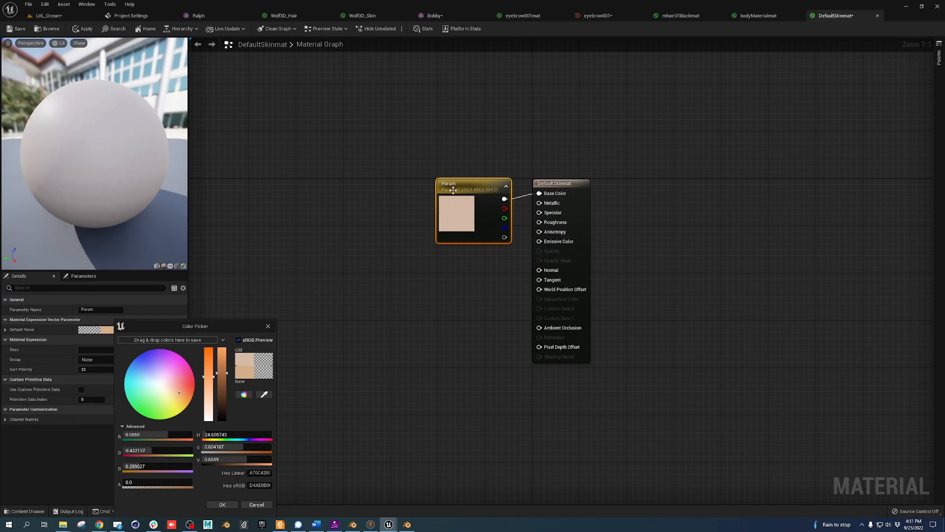
pyautogui.click(223, 504)
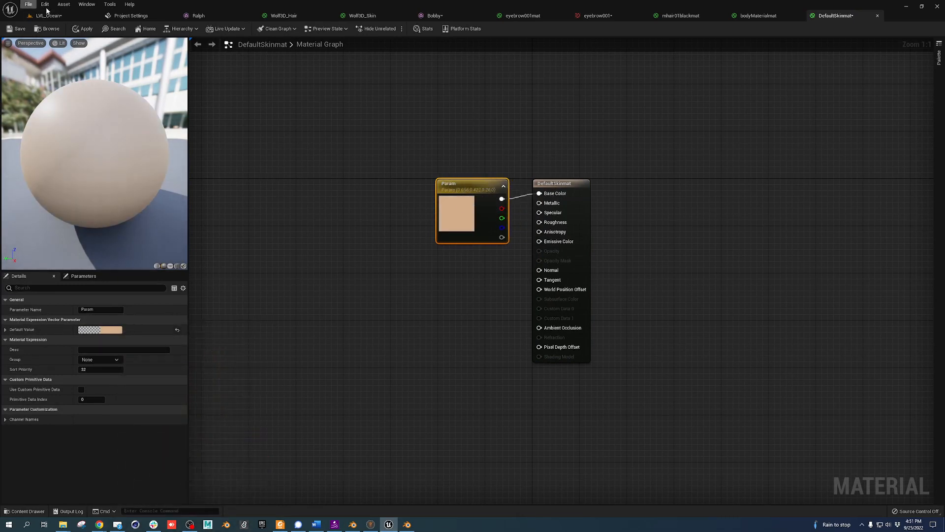
# Create a DefaultSkinmat_Inst material instance and assign it to Element 0
pyautogui.click(435, 16)
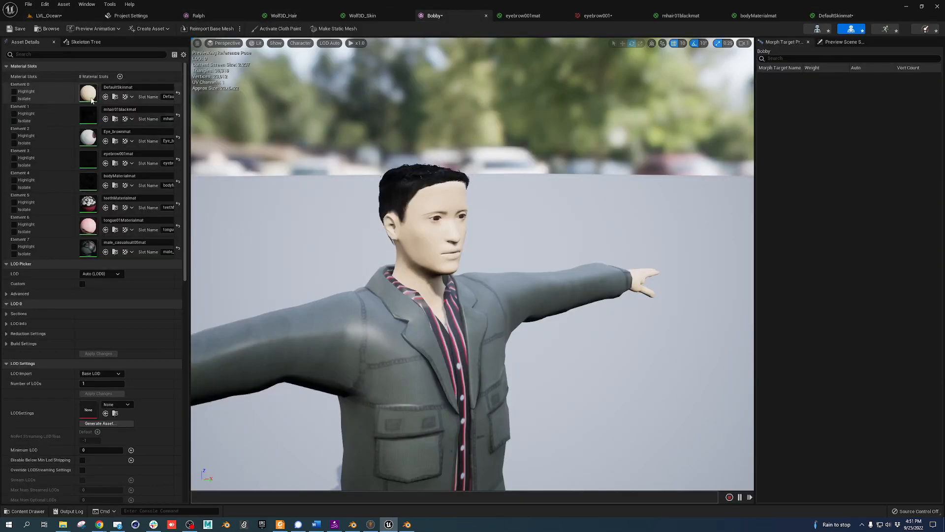
pyautogui.click(116, 97)
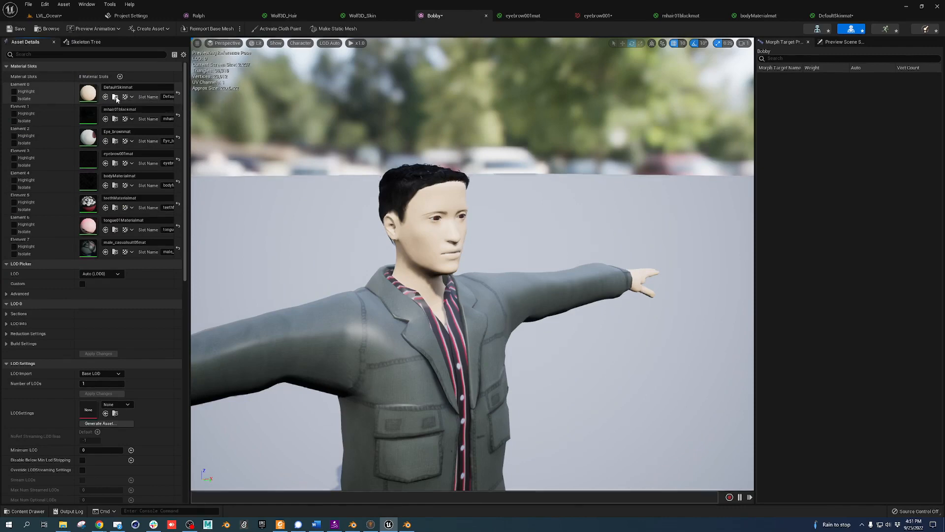
pyautogui.rightClick(418, 365)
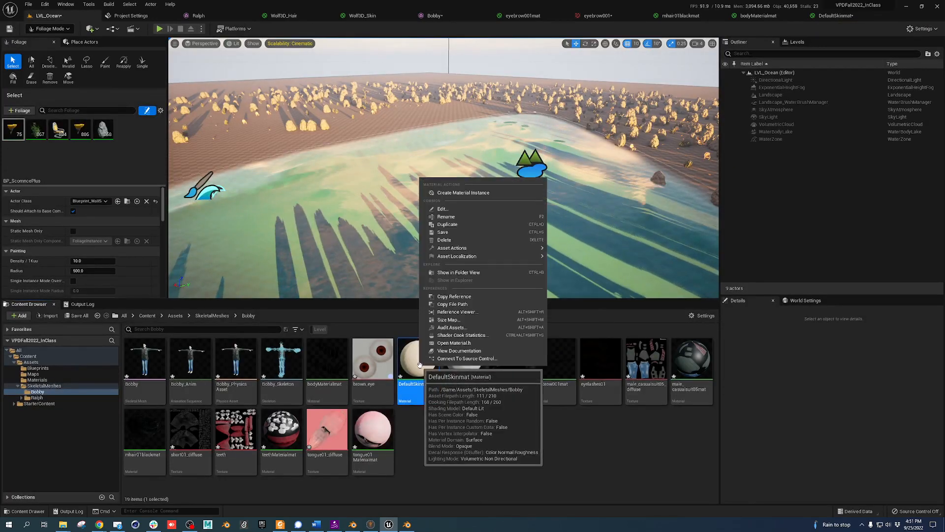
pyautogui.click(492, 191)
pyautogui.press('Return')
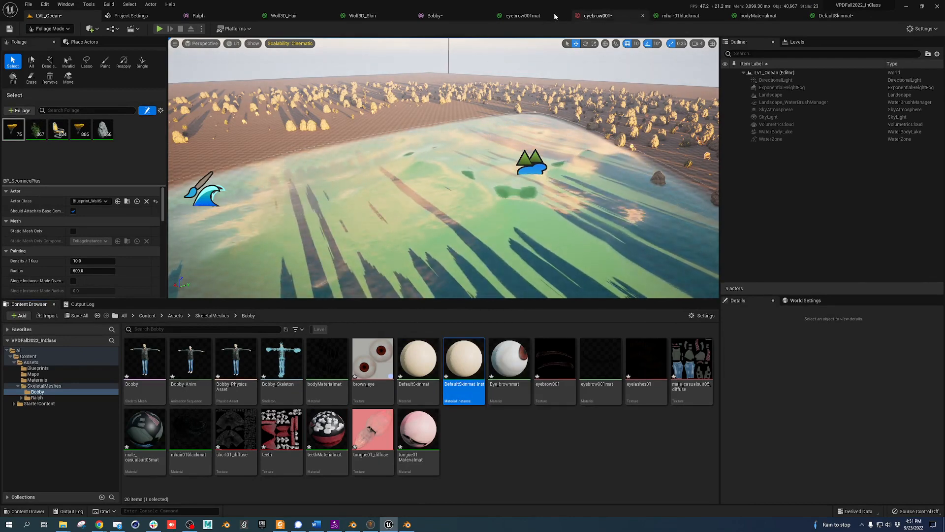
pyautogui.click(457, 18)
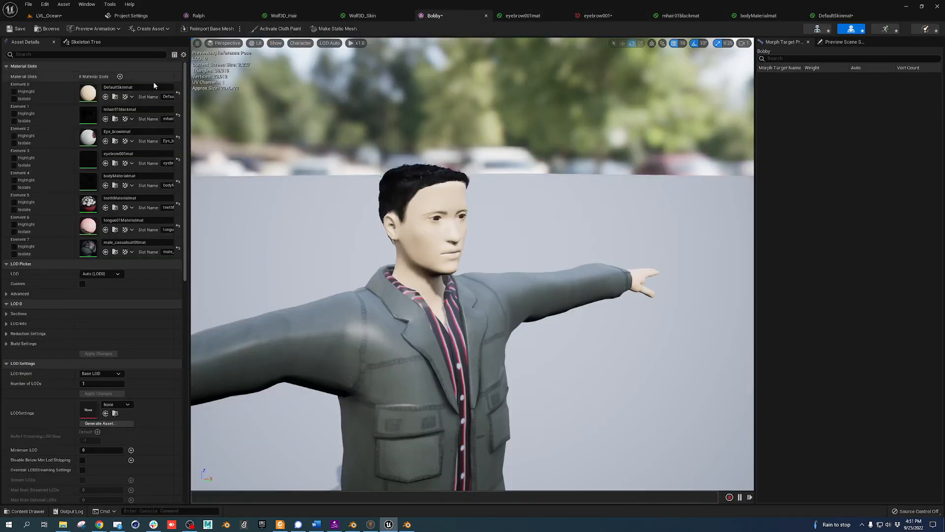
pyautogui.click(105, 97)
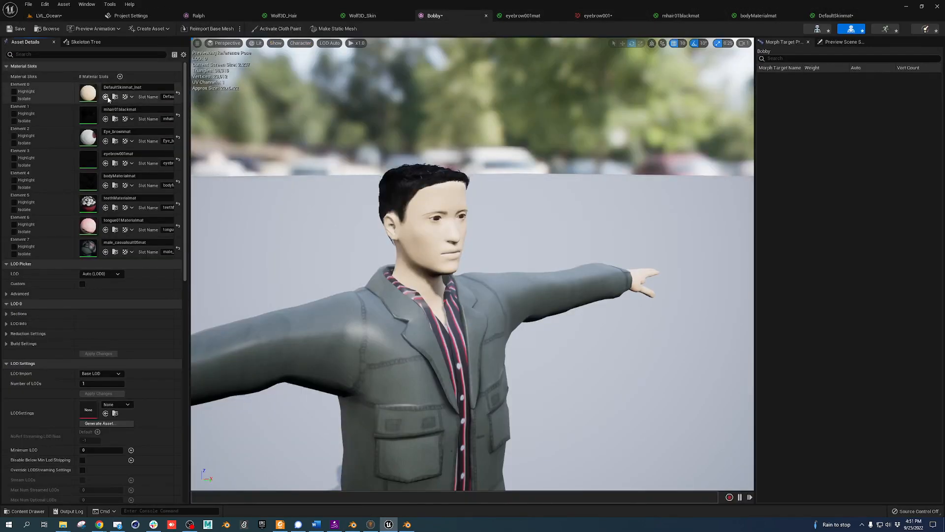
# Override the instance's skin colour with higher saturation for a warmer tan
pyautogui.doubleClick(88, 93)
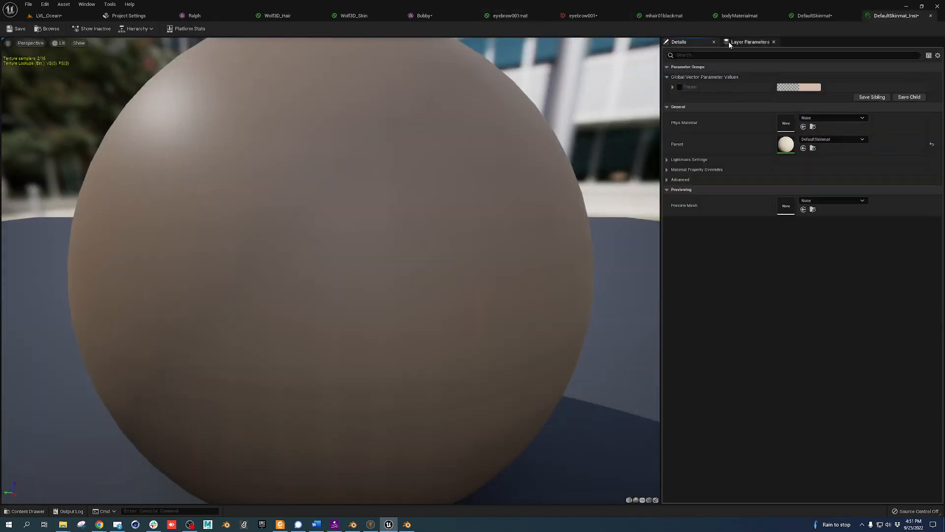
pyautogui.moveTo(893, 15); pyautogui.dragTo(653, 138)
pyautogui.click(443, 17)
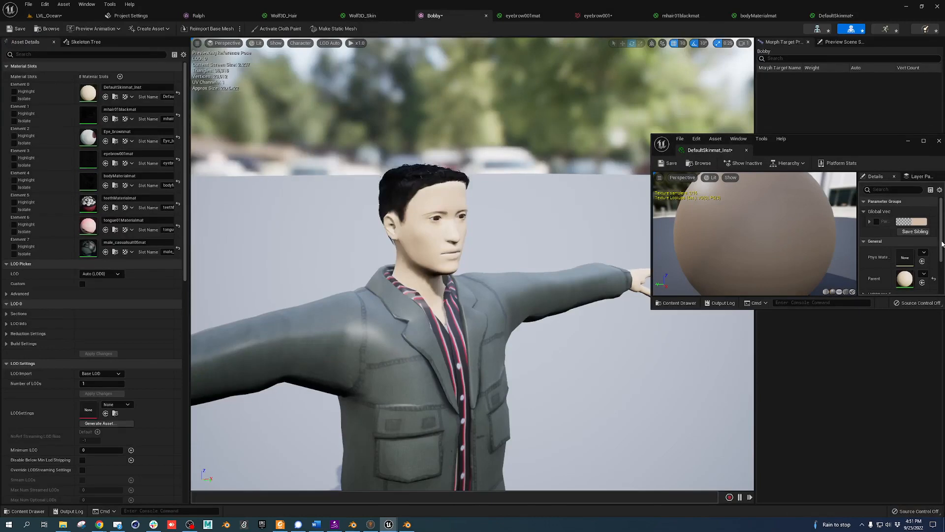
pyautogui.click(876, 222)
pyautogui.click(910, 222)
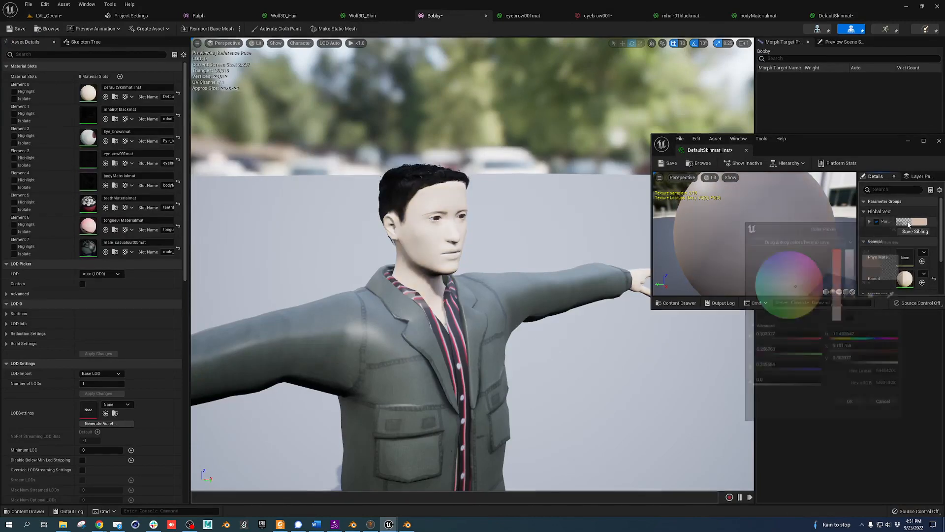
pyautogui.moveTo(843, 291)
pyautogui.mouseDown()
pyautogui.moveTo(841, 254)
pyautogui.moveTo(842, 278)
pyautogui.mouseUp()
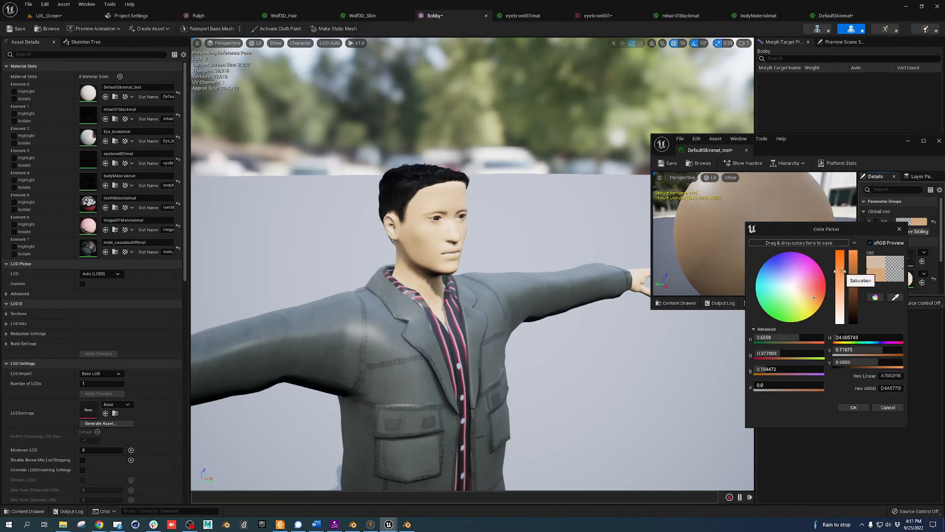
pyautogui.click(852, 407)
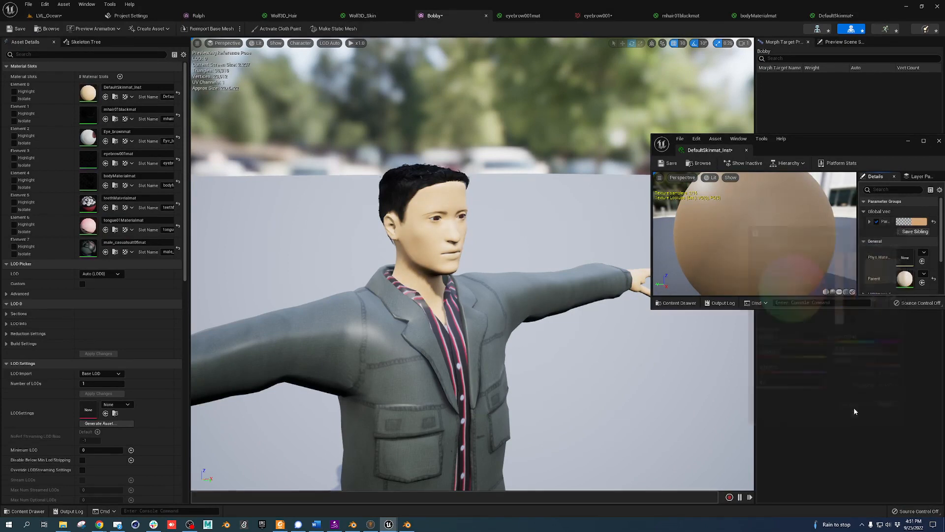
pyautogui.click(939, 140)
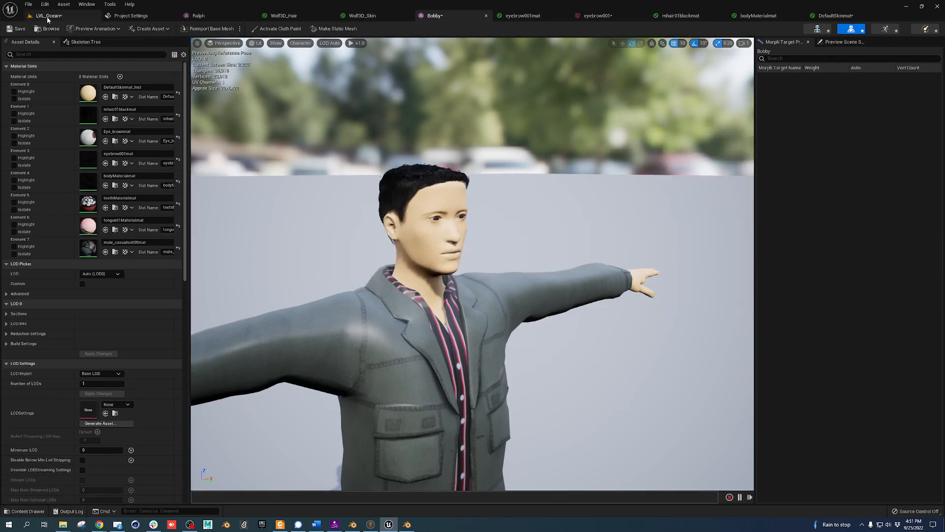
# Save all the unsaved Bobby assets
pyautogui.click(47, 16)
pyautogui.click(77, 316)
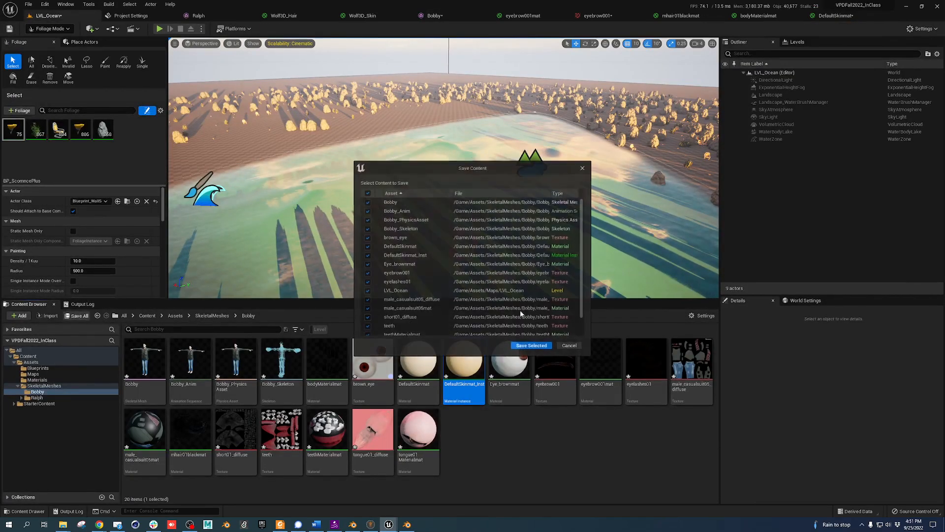
pyautogui.click(531, 346)
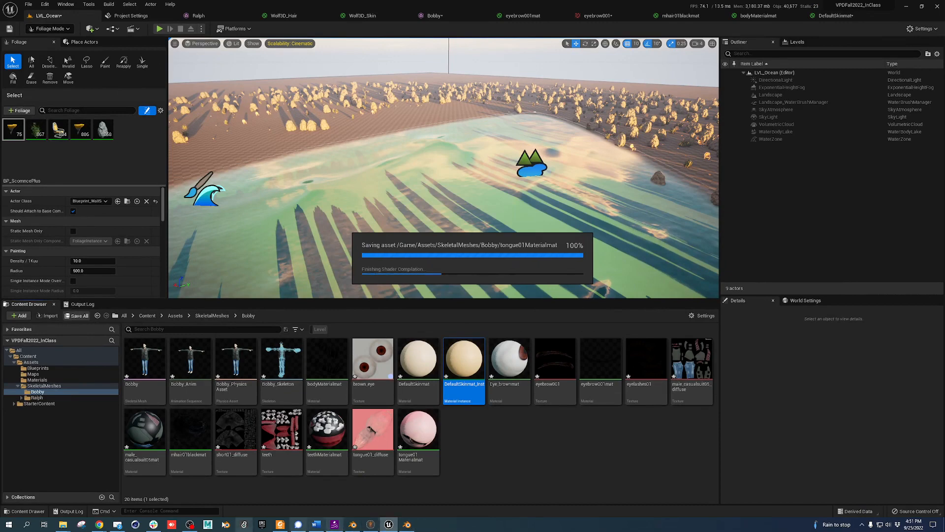
# Search Mixamo for 'football' and download Football Catch as FBX Binary with skin
pyautogui.moveTo(101, 526)
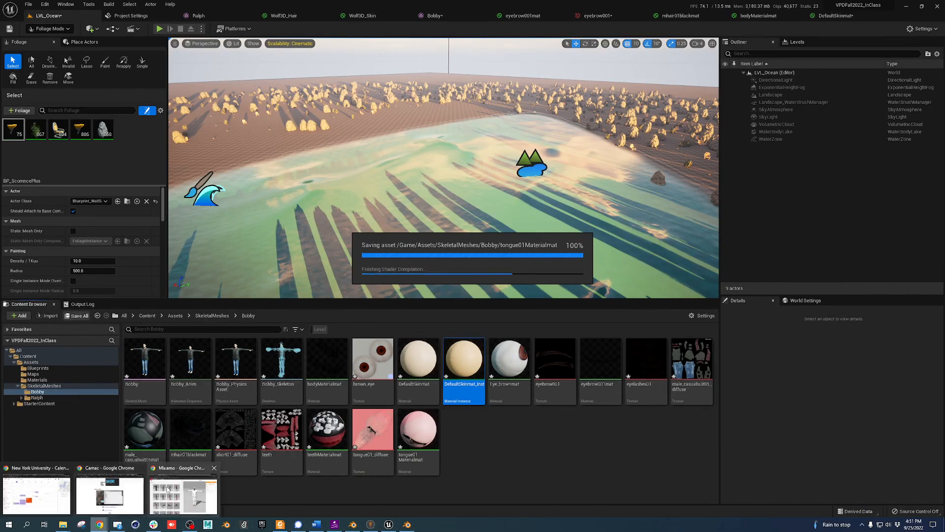
pyautogui.click(182, 492)
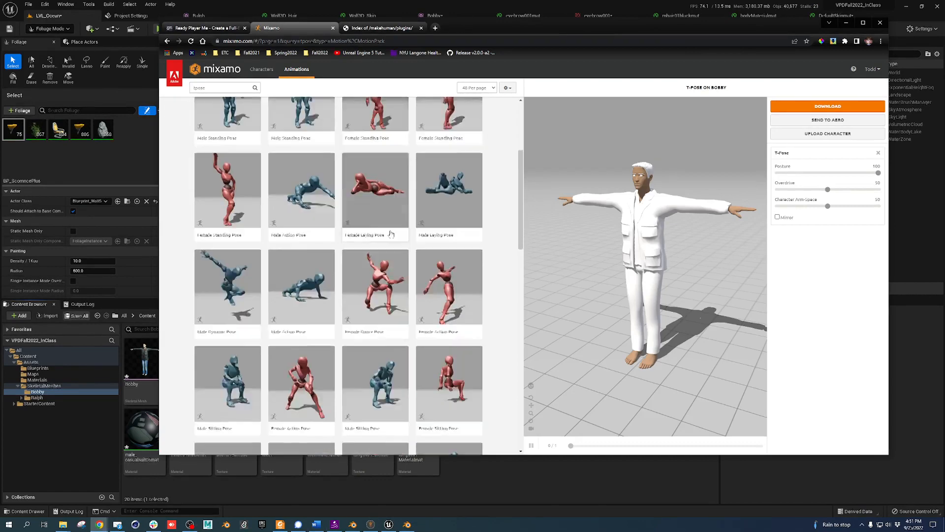
pyautogui.moveTo(223, 89); pyautogui.dragTo(164, 90)
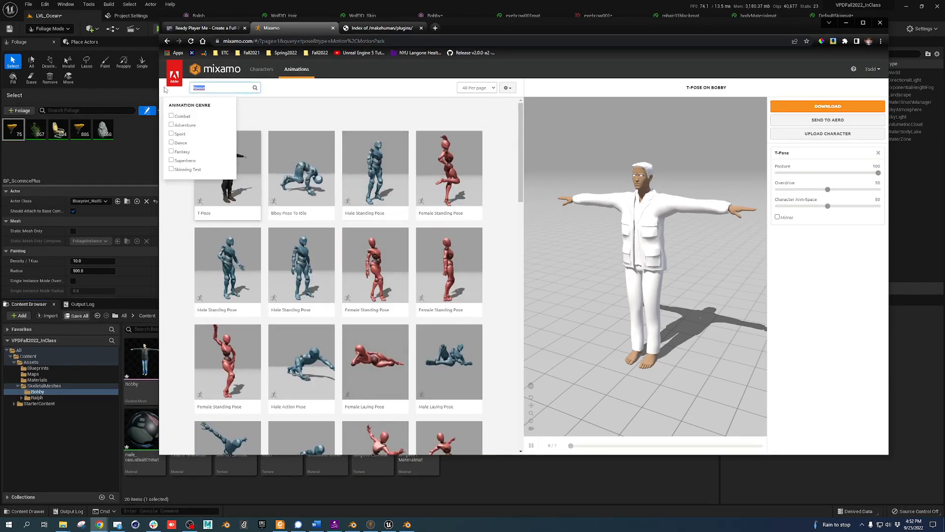
pyautogui.write('footba')
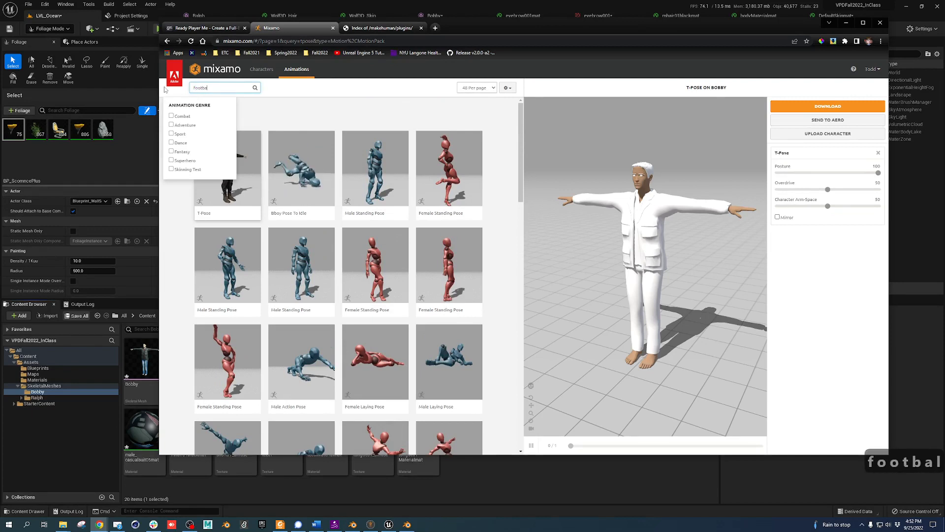
pyautogui.write('ll')
pyautogui.press('Return')
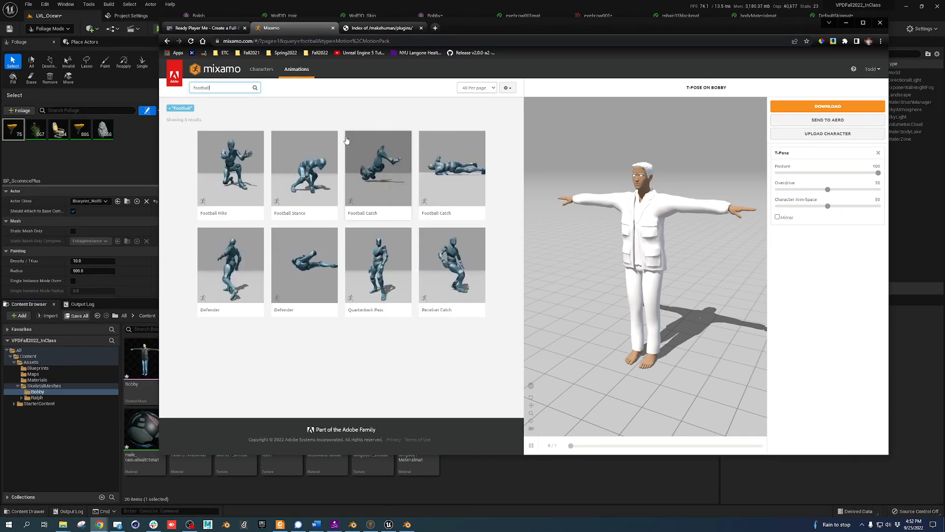
pyautogui.click(385, 156)
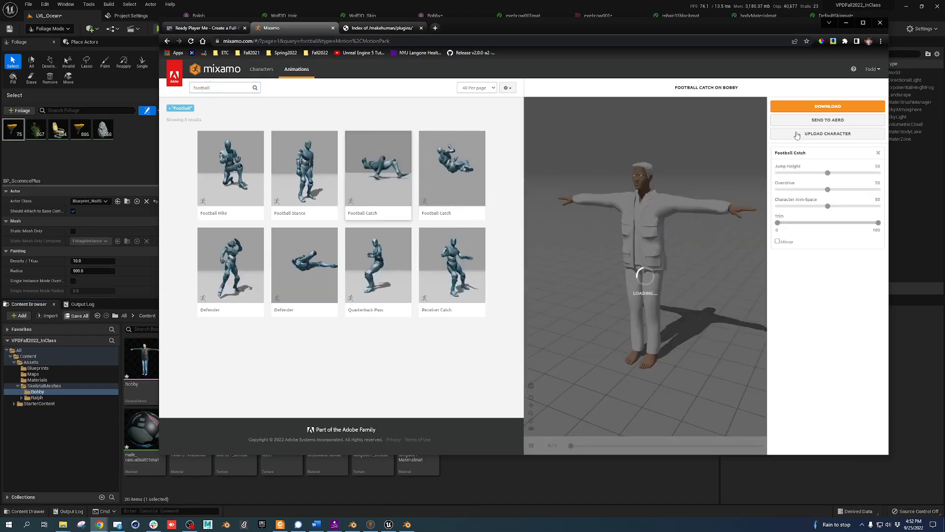
pyautogui.click(828, 105)
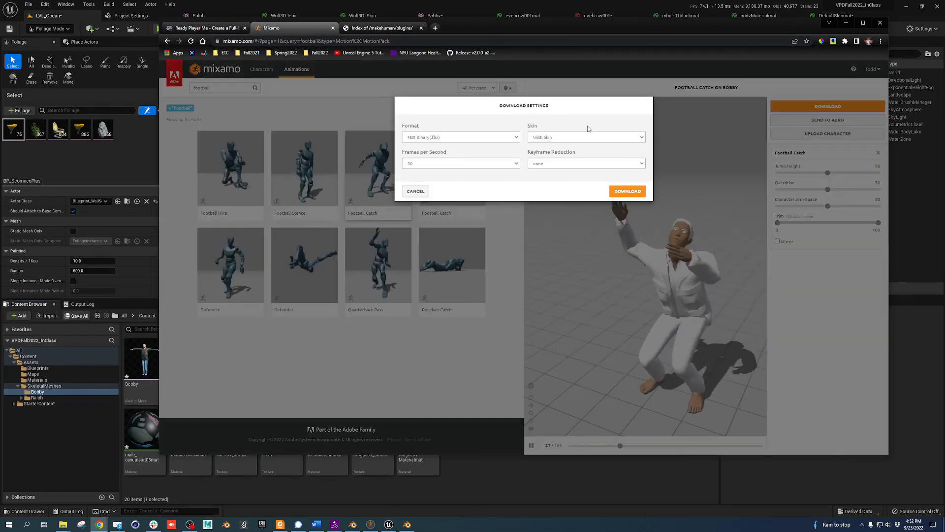
pyautogui.click(588, 138)
pyautogui.click(582, 151)
pyautogui.click(629, 191)
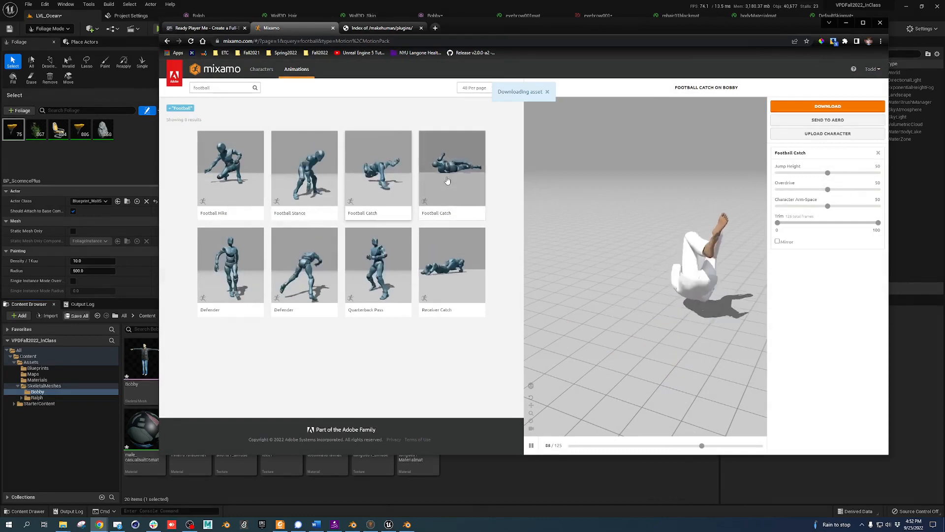
# Search for 'fight' animations, browse the results, then minimize the browser
pyautogui.doubleClick(235, 87)
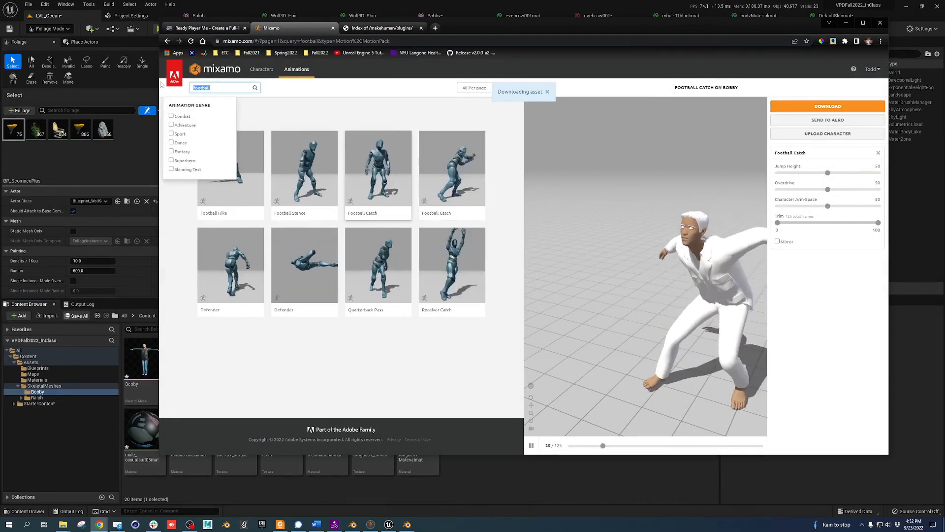
pyautogui.write('fight')
pyautogui.press('Return')
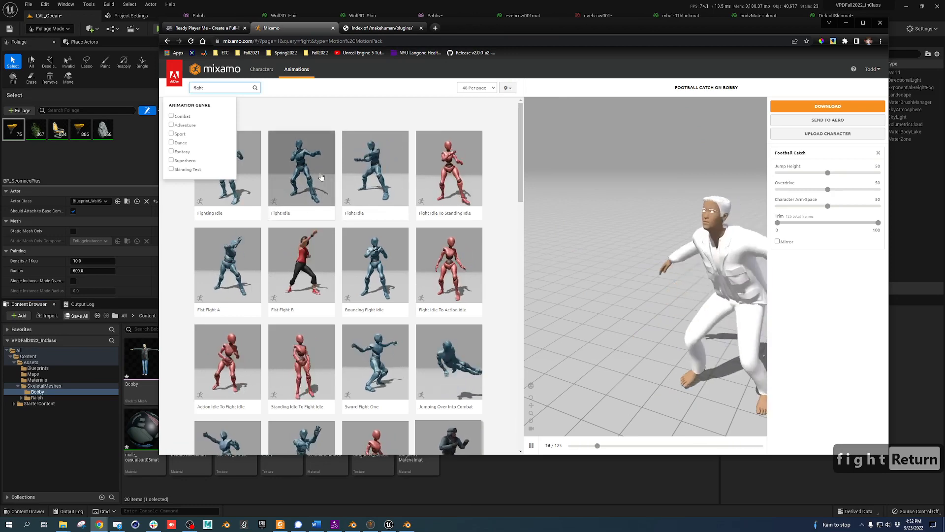
pyautogui.scroll(-3, 338, 178)
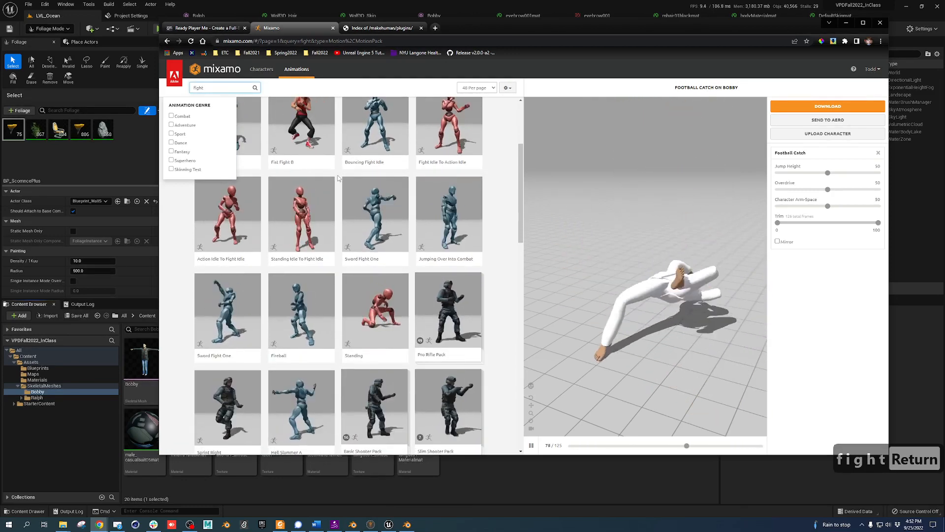
pyautogui.scroll(-1, 347, 182)
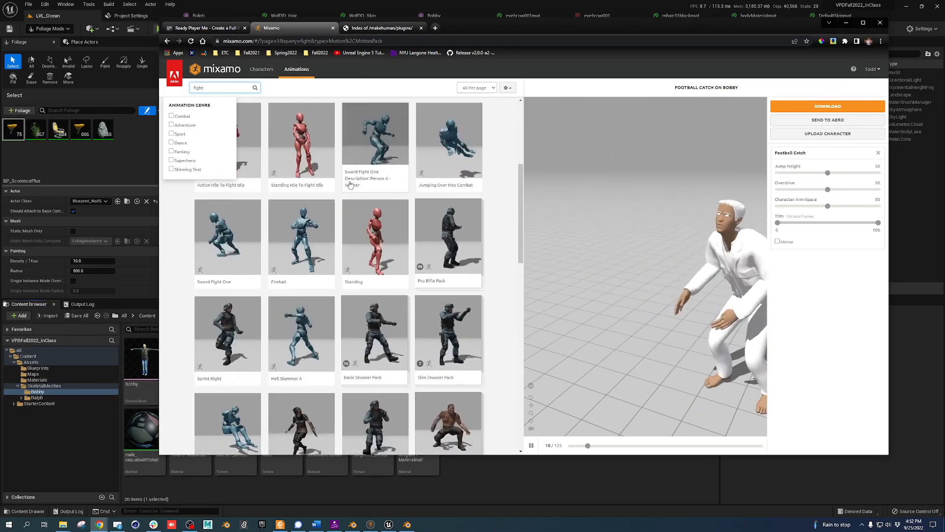
pyautogui.scroll(-3, 290, 237)
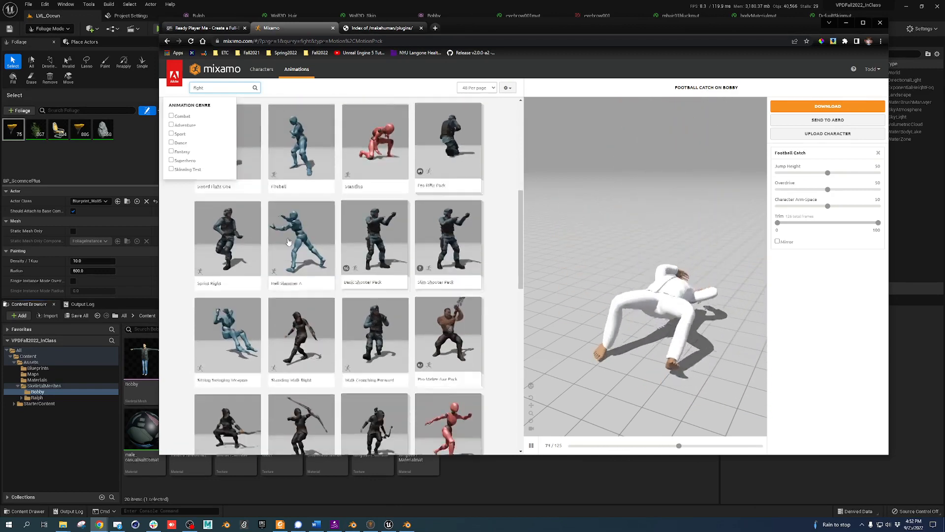
pyautogui.scroll(-3, 289, 236)
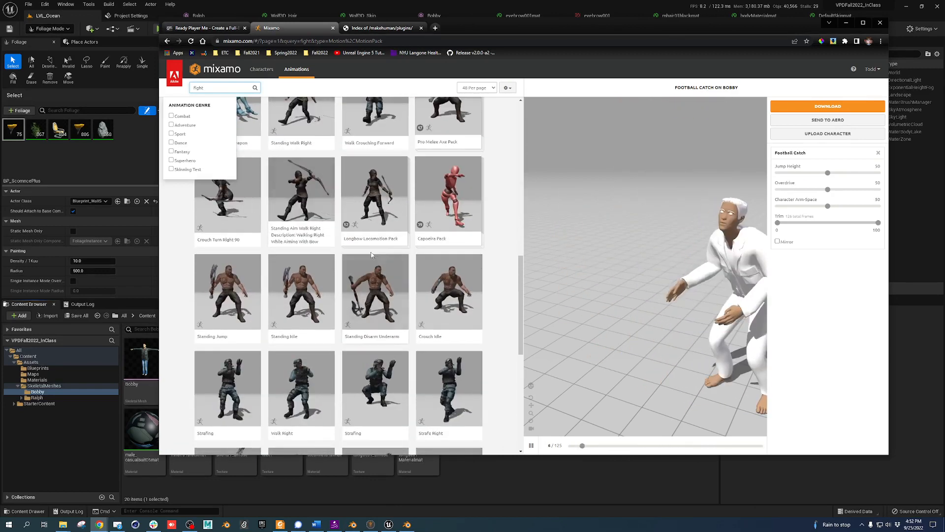
pyautogui.scroll(-3, 400, 252)
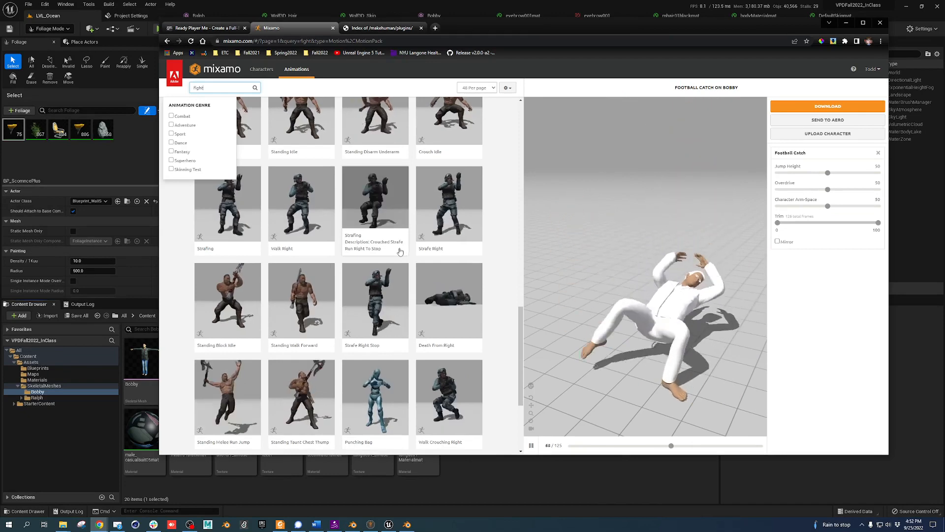
pyautogui.scroll(4, 457, 238)
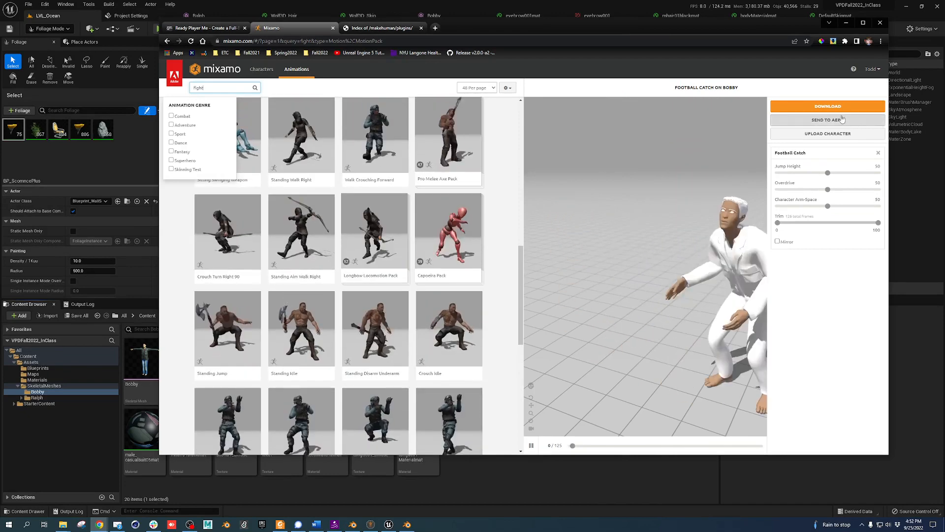
pyautogui.click(845, 23)
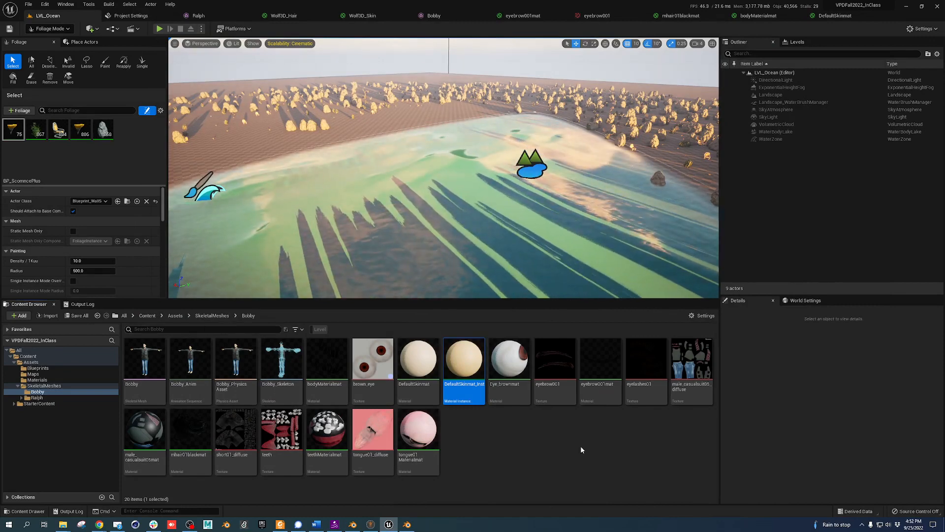
# Create a new folder named Animations inside Bobby and open it
pyautogui.rightClick(527, 453)
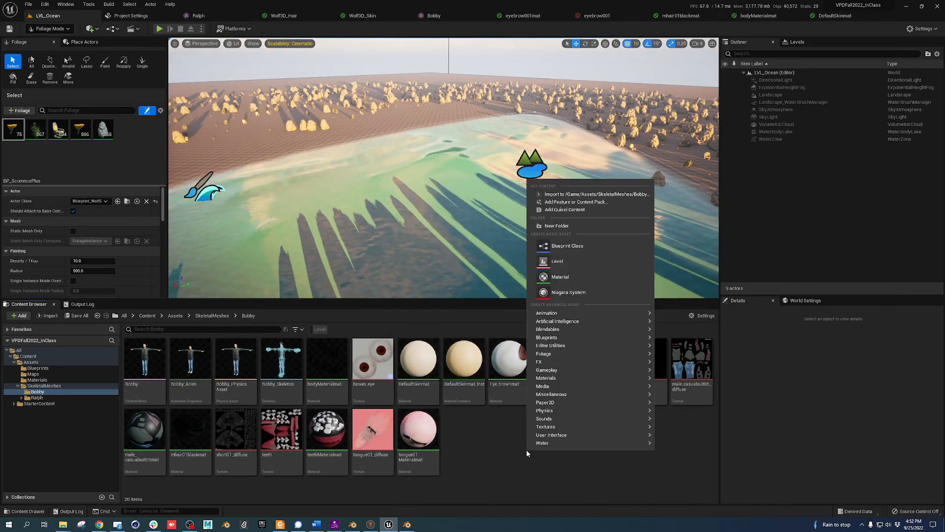
pyautogui.click(570, 225)
pyautogui.write('Ani')
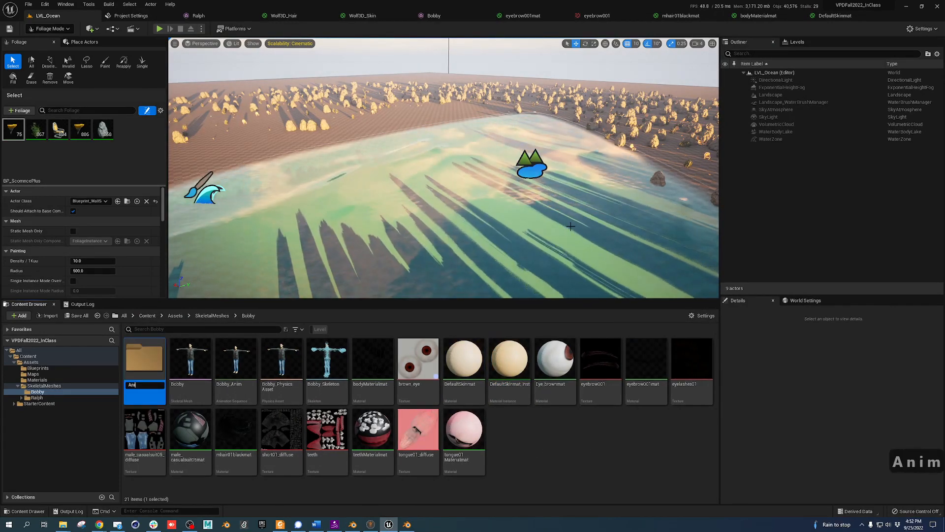
pyautogui.write('mations')
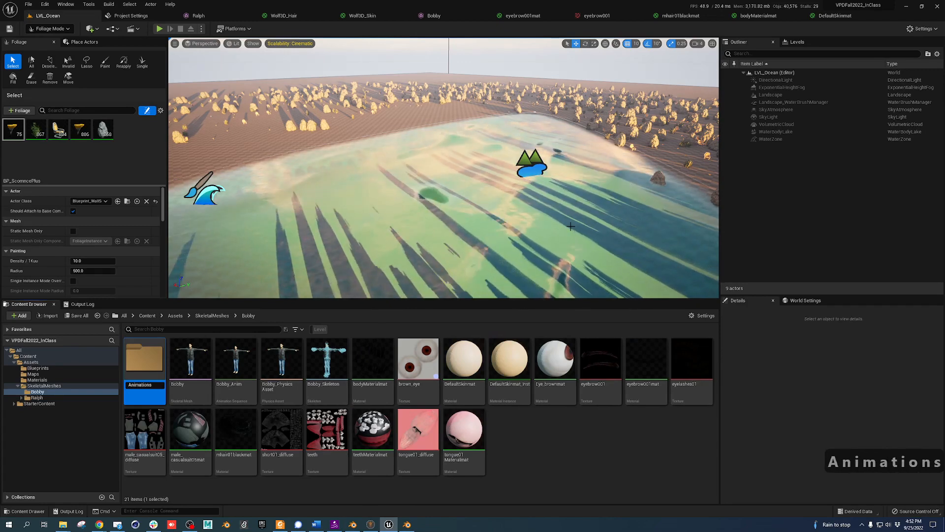
pyautogui.doubleClick(148, 364)
# Drag Football Catch.fbx from the Downloads folder into the Animations folder
pyautogui.hotkey('alt', 'Tab')
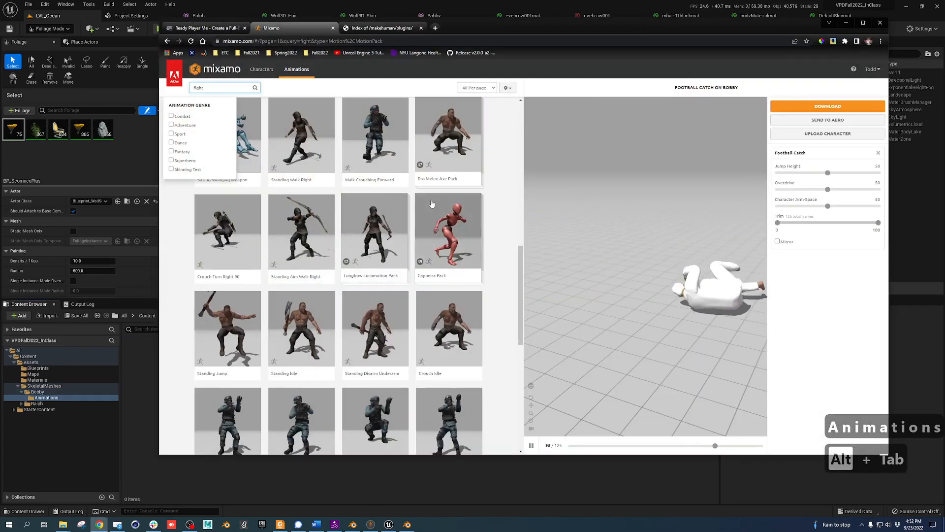
pyautogui.hotkey('alt', 'Tab')
pyautogui.click(63, 525)
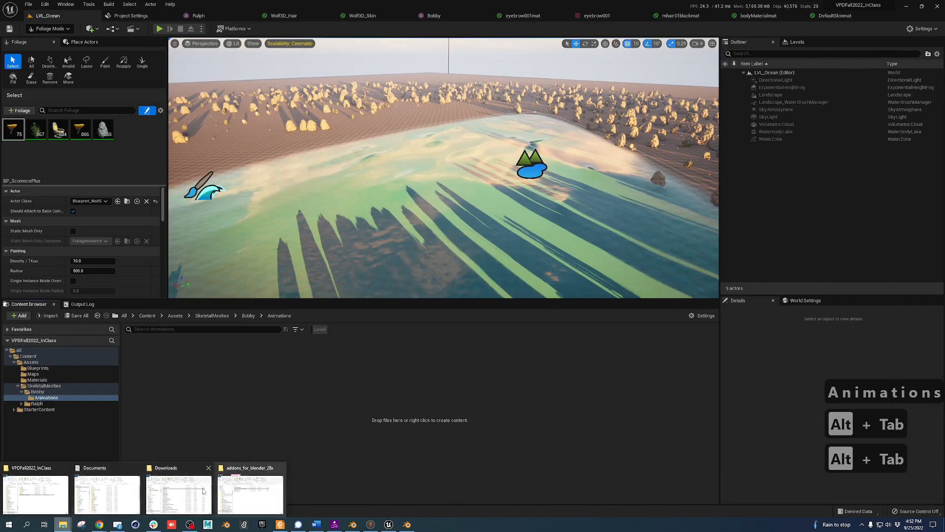
pyautogui.click(184, 490)
pyautogui.click(539, 326)
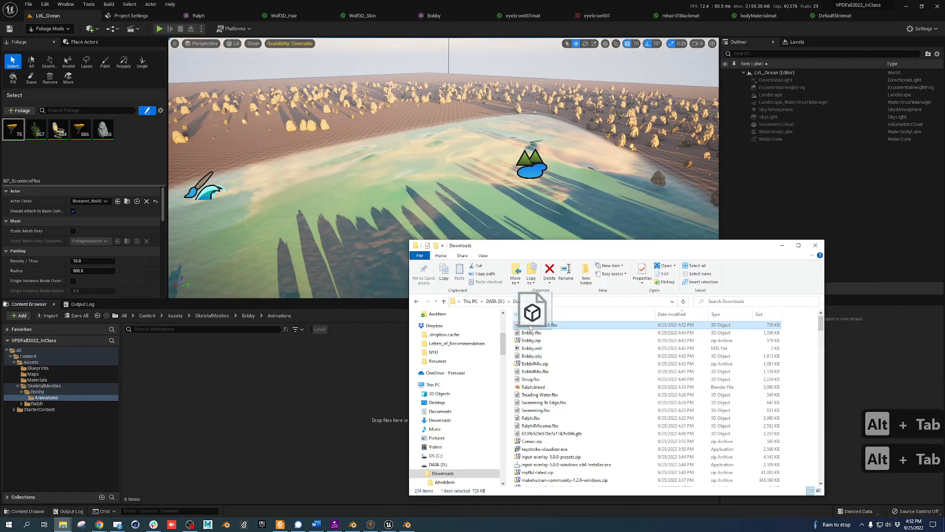
pyautogui.moveTo(530, 327); pyautogui.dragTo(232, 394)
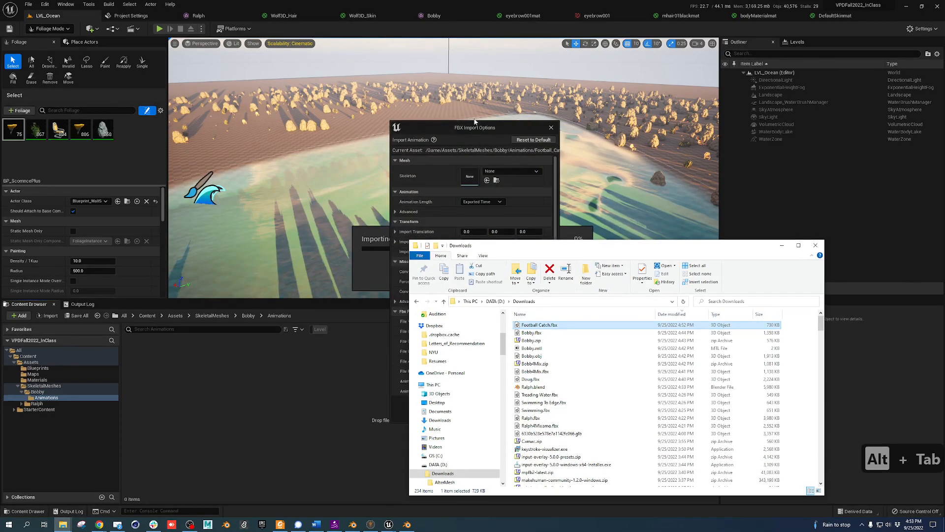
# Import the Football Catch animation with Bobby_Skeleton as its skeleton
pyautogui.click(475, 123)
pyautogui.click(511, 171)
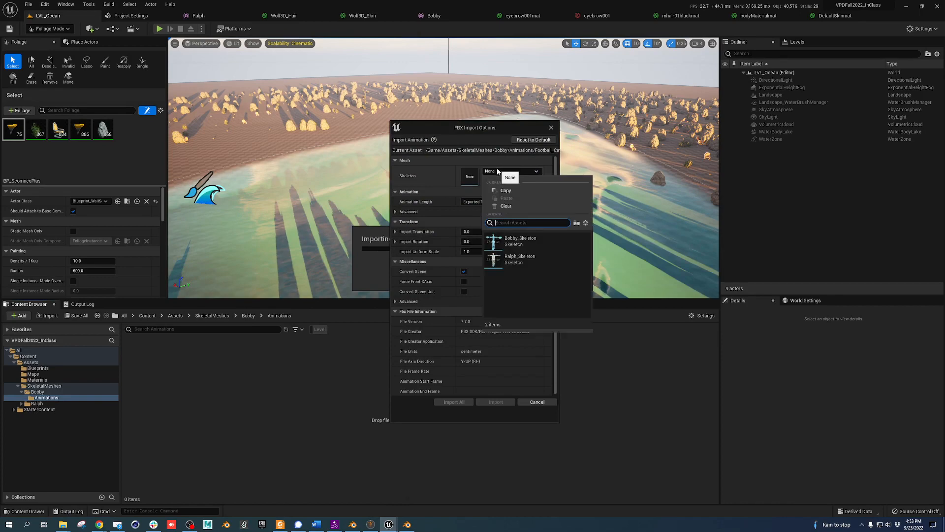
pyautogui.click(522, 240)
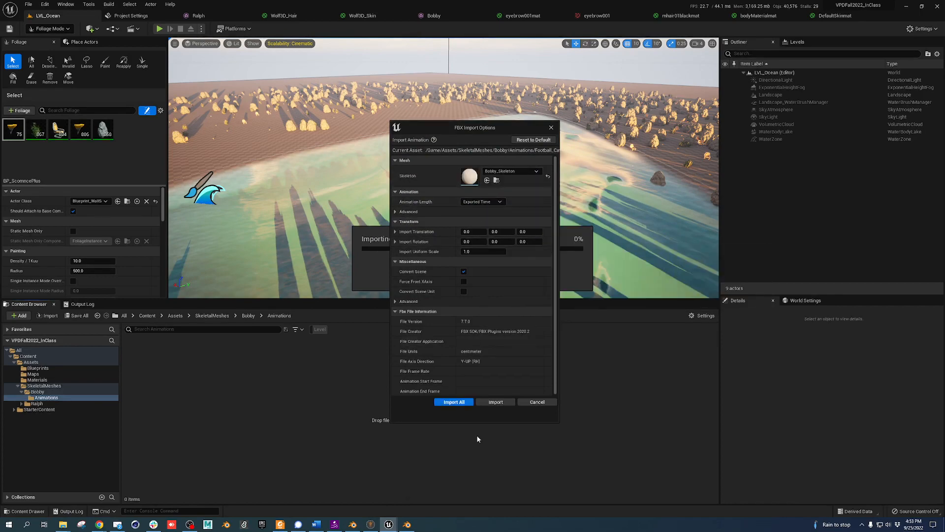
pyautogui.click(462, 405)
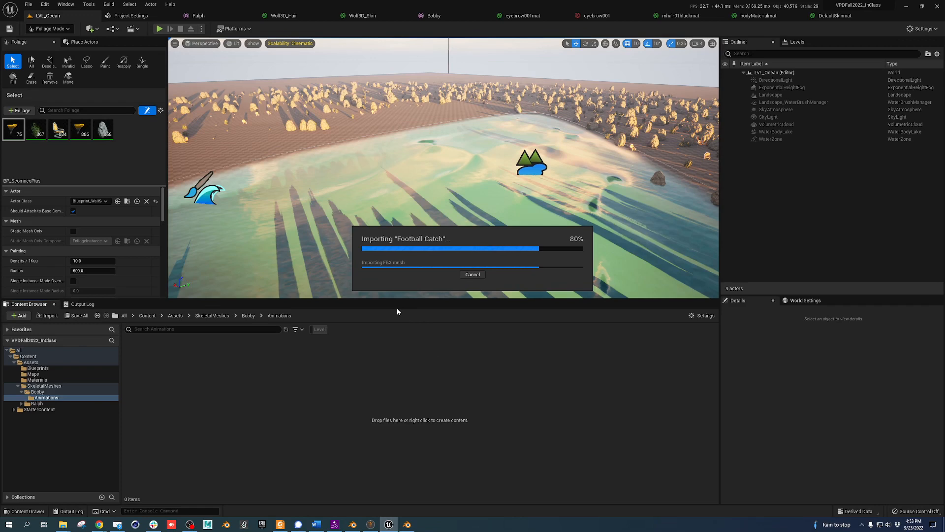
# Place two Football_Catch actors on the checkered terrain and switch the editor to Select mode
pyautogui.press('w')
pyautogui.press('w')
pyautogui.press('w')
pyautogui.press('w')
pyautogui.press('w')
pyautogui.press('w')
pyautogui.press('w')
pyautogui.press('w')
pyautogui.press('w')
pyautogui.press('w')
pyautogui.press('w')
pyautogui.press('w')
pyautogui.moveTo(443, 168); pyautogui.dragTo(296, 168, button='right')
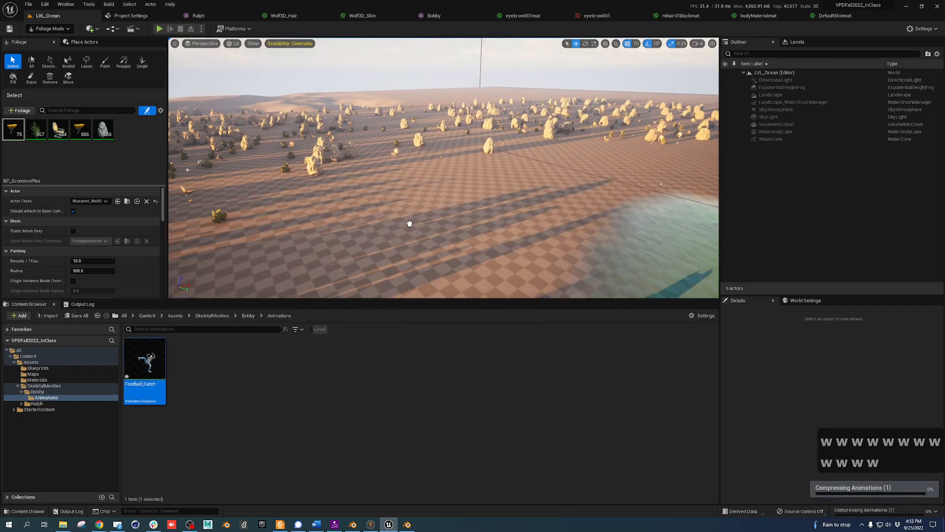
pyautogui.moveTo(412, 220); pyautogui.dragTo(421, 220)
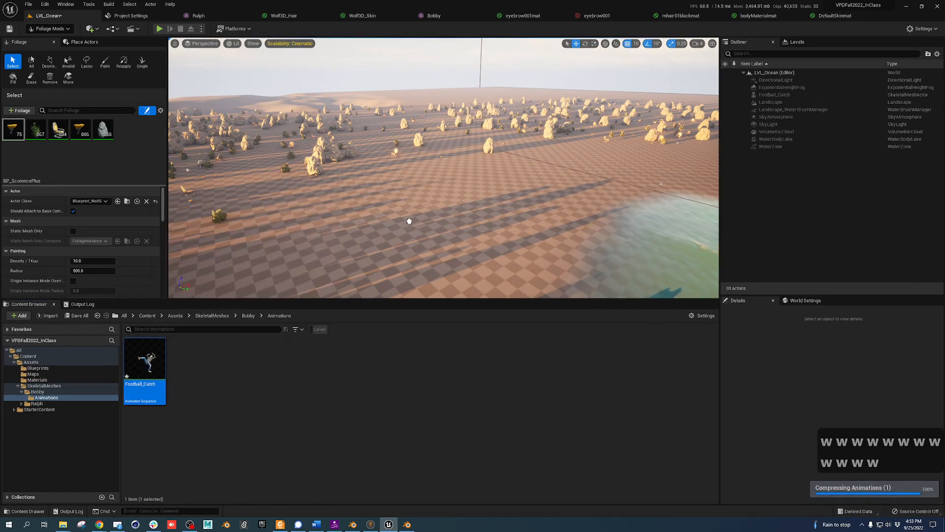
pyautogui.moveTo(409, 221); pyautogui.dragTo(410, 230)
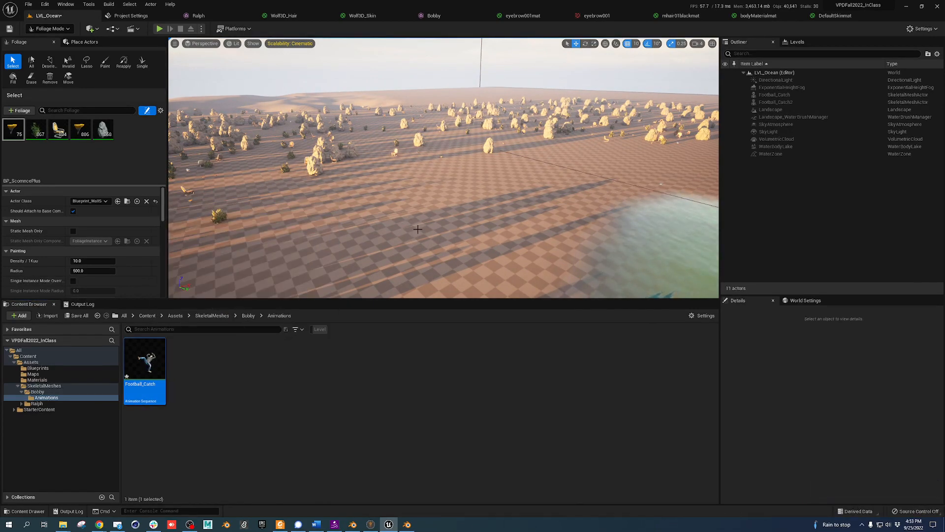
pyautogui.click(54, 29)
pyautogui.click(55, 42)
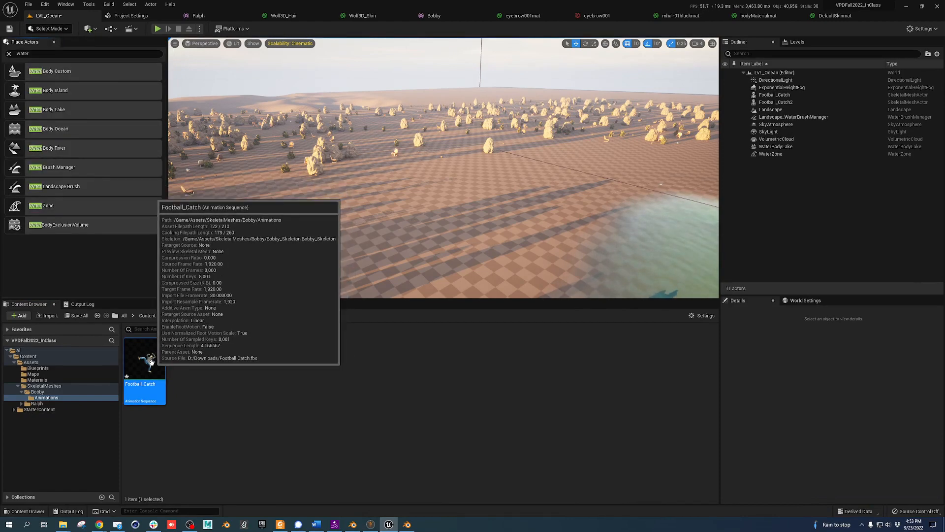
# Place a third Football_Catch actor on the checkered ground
pyautogui.moveTo(432, 209); pyautogui.dragTo(432, 210)
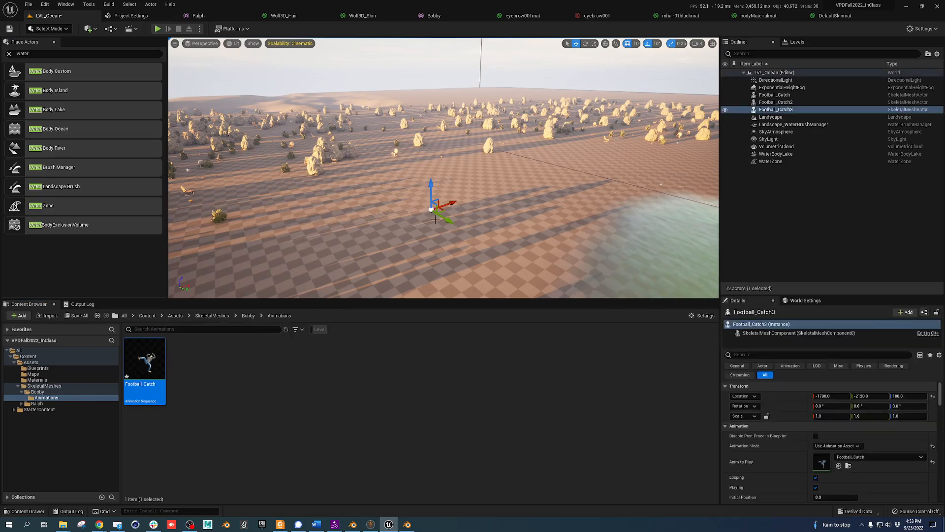
pyautogui.press('w')
pyautogui.press('w')
pyautogui.press('w')
pyautogui.press('w')
pyautogui.press('w')
pyautogui.press('w')
pyautogui.press('w')
pyautogui.press('w')
pyautogui.press('w')
pyautogui.press('w')
pyautogui.press('w')
pyautogui.moveTo(467, 243); pyautogui.dragTo(466, 249, button='right')
pyautogui.press('q')
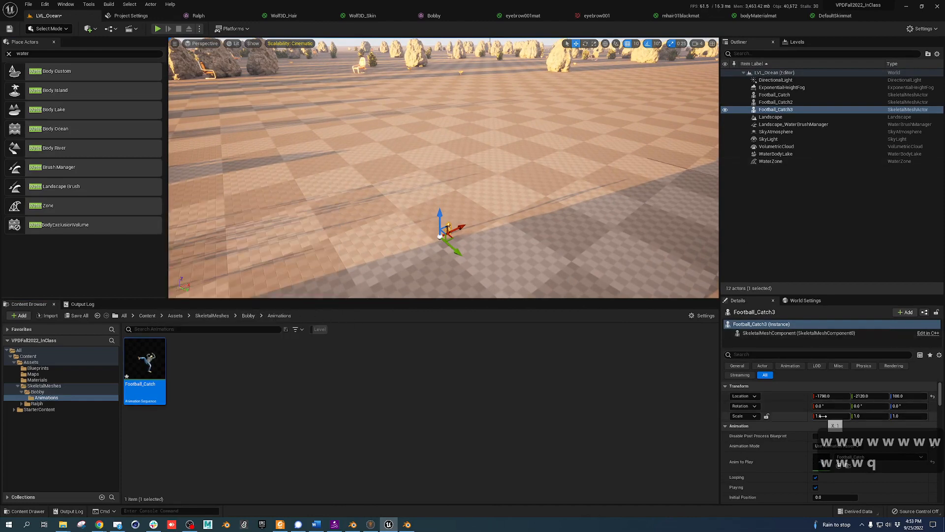
# Scale Football_Catch3 to 10 on X, Y and Z
pyautogui.write('10')
pyautogui.press('Tab')
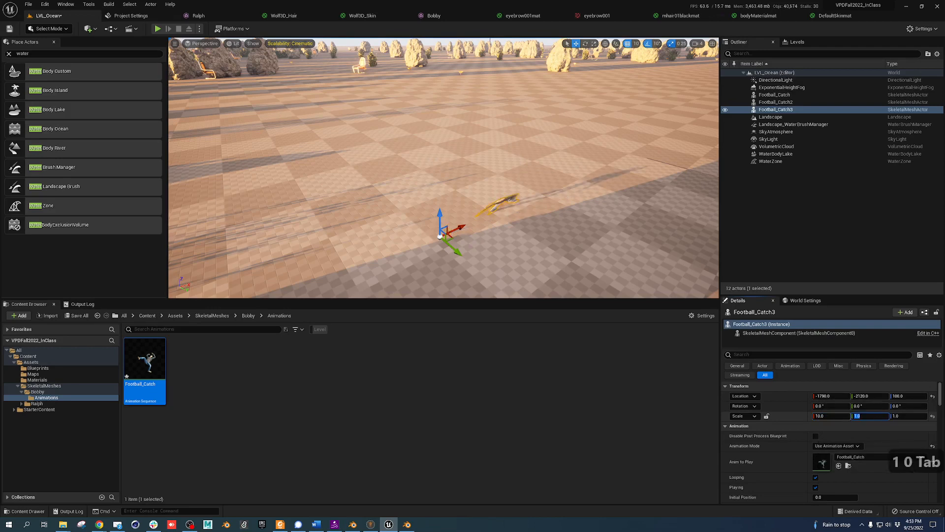
pyautogui.write('10')
pyautogui.press('Tab')
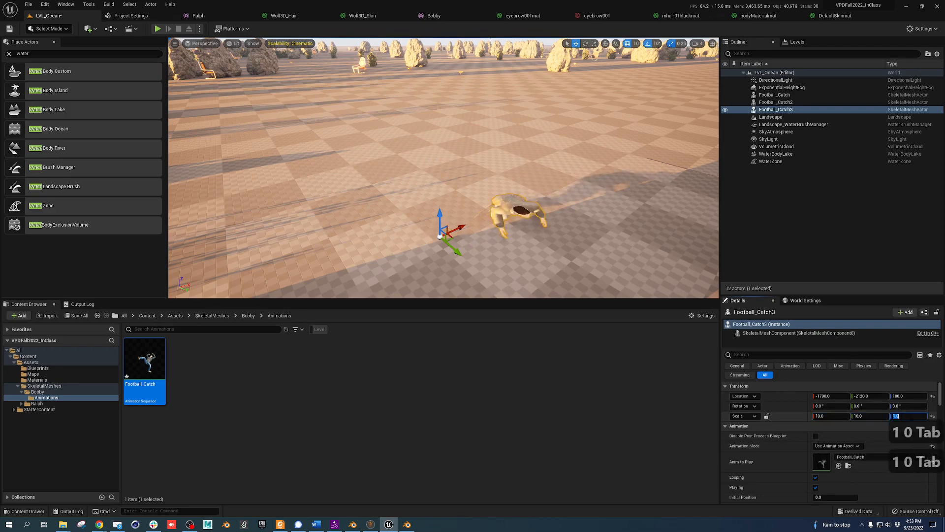
pyautogui.write('10')
pyautogui.press('Tab')
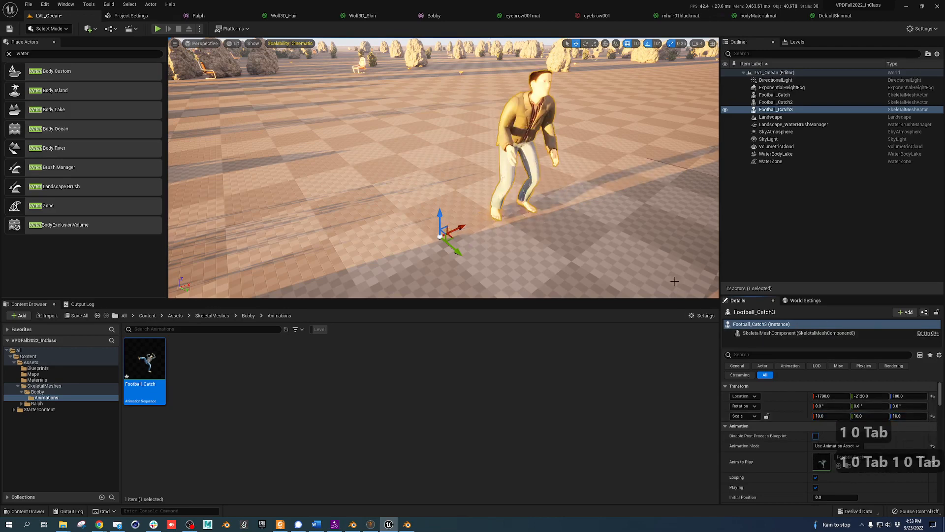
pyautogui.moveTo(634, 223); pyautogui.dragTo(689, 224, button='right')
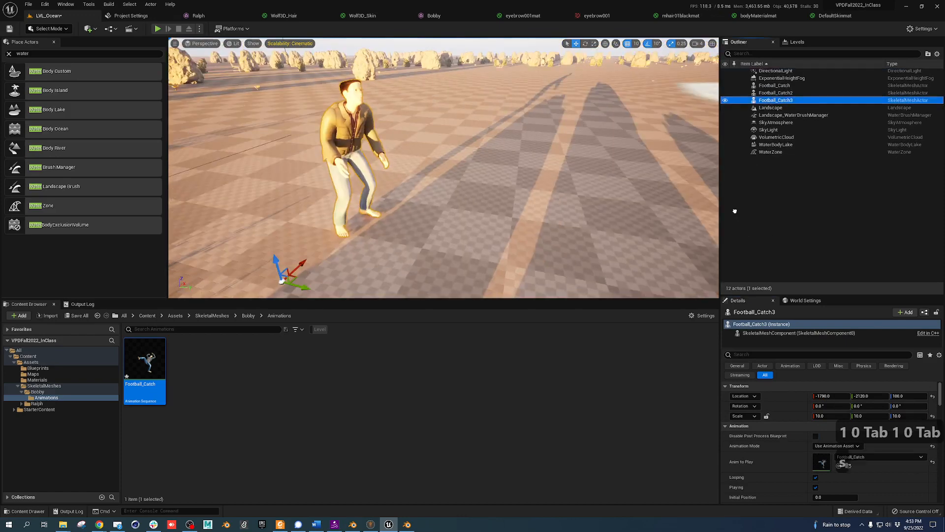
pyautogui.press('s')
pyautogui.press('s')
pyautogui.moveTo(571, 190); pyautogui.dragTo(546, 172, button='right')
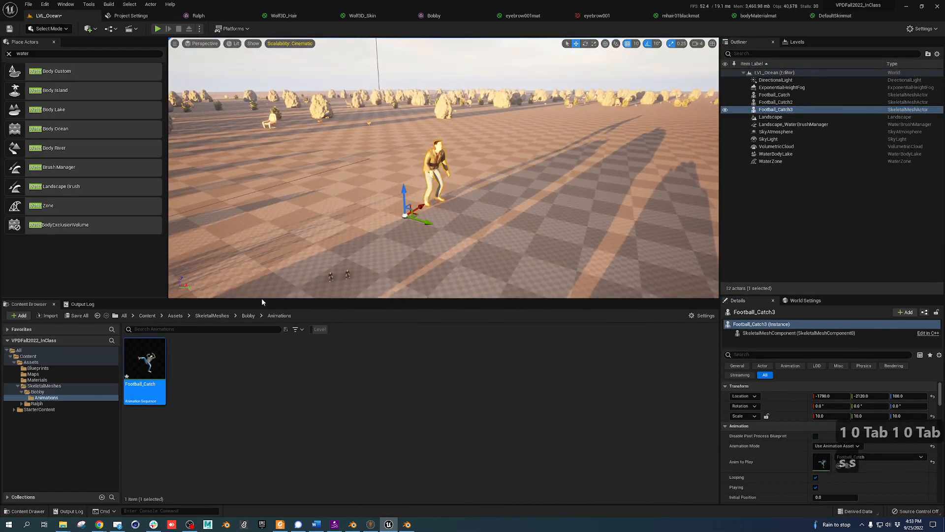
# Place the Treading_Water animation from Ralph's Animations folder beside the catching character
pyautogui.click(248, 316)
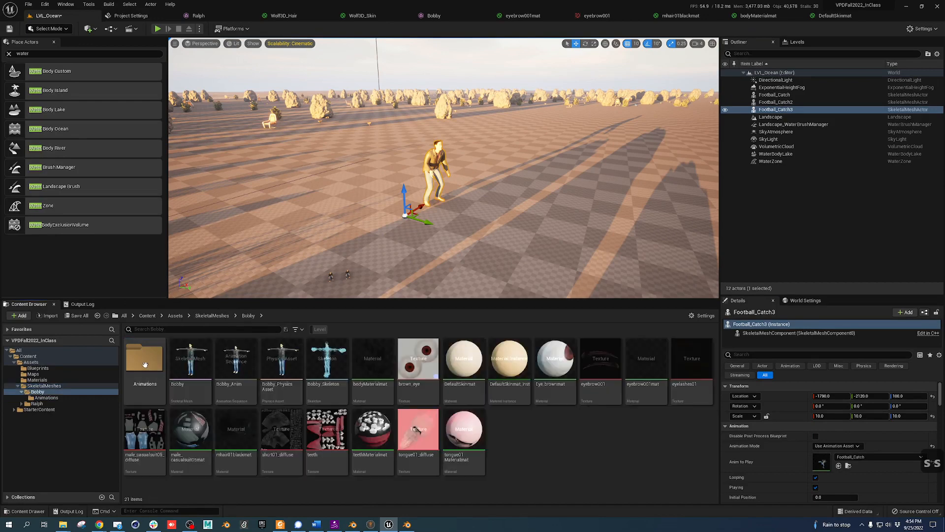
pyautogui.click(212, 316)
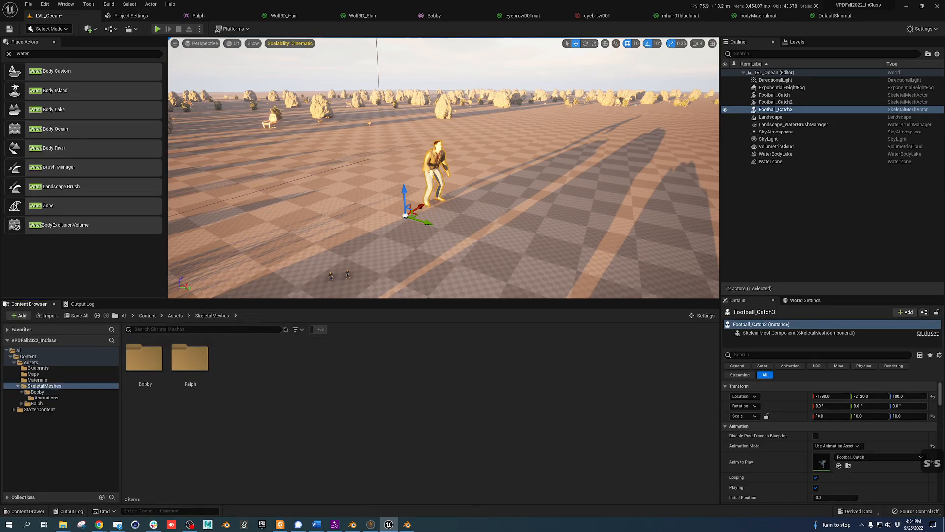
pyautogui.doubleClick(190, 359)
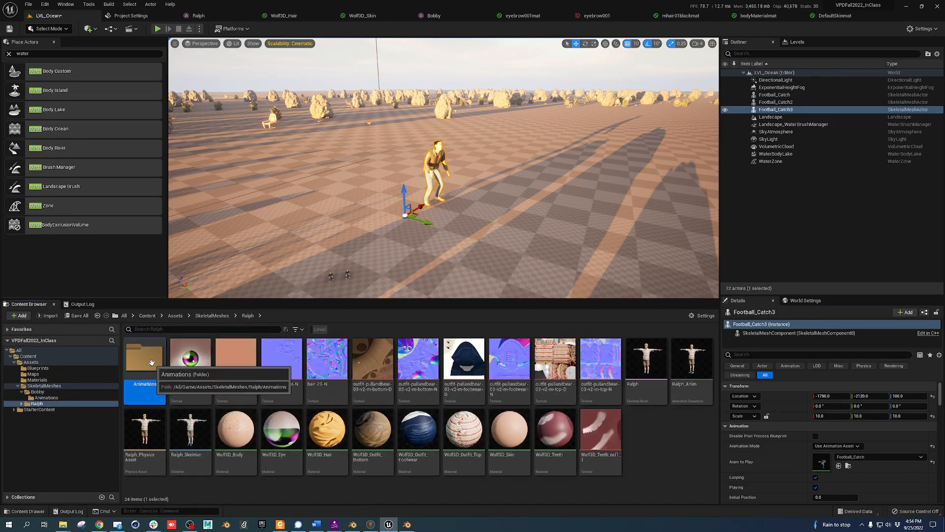
pyautogui.doubleClick(151, 363)
pyautogui.click(235, 360)
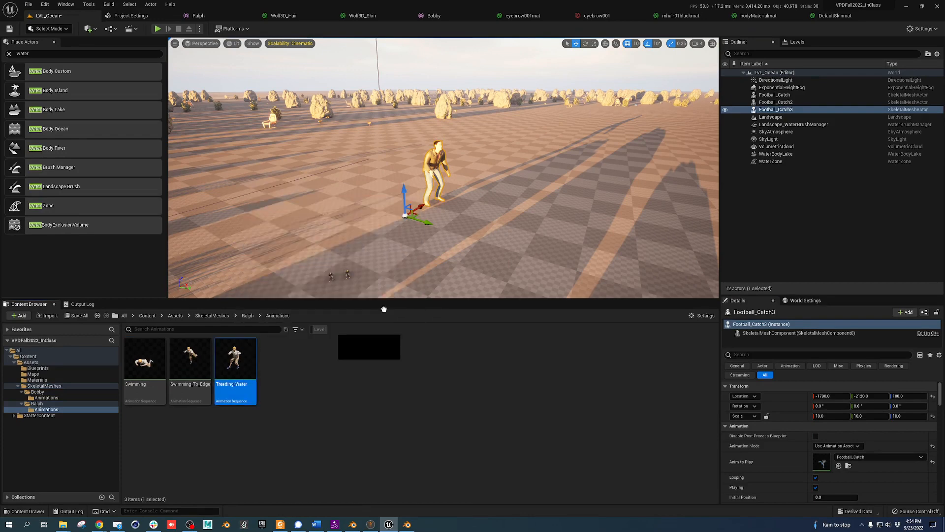
pyautogui.moveTo(384, 308); pyautogui.dragTo(499, 196)
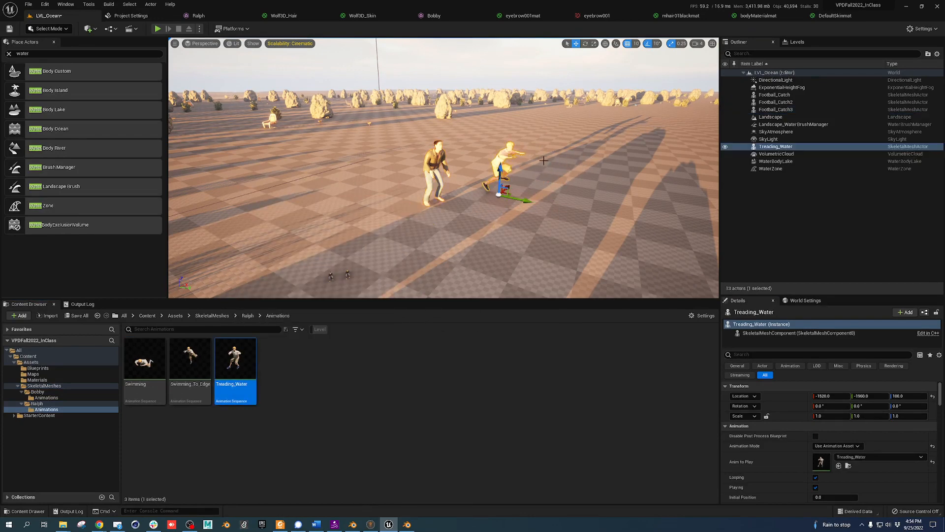
# Rotate Treading_Water 90 degrees around its Z axis
pyautogui.press('e')
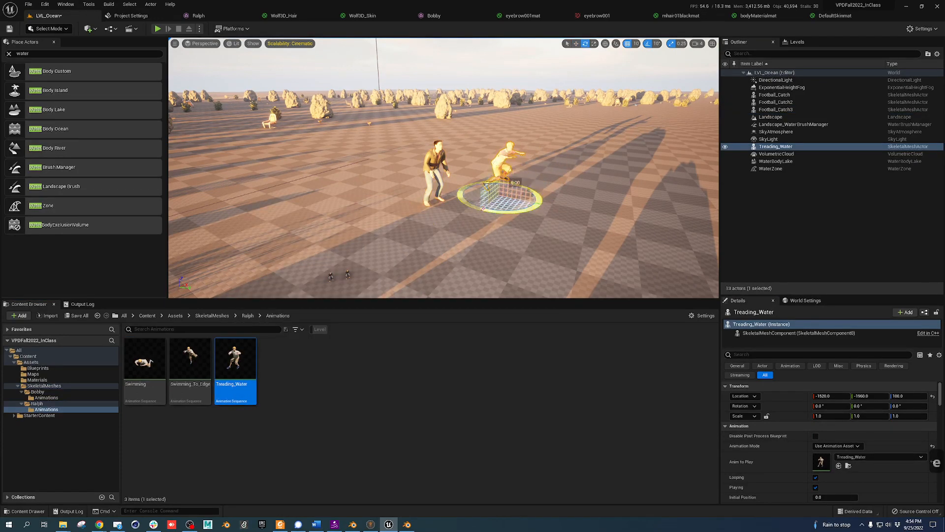
pyautogui.moveTo(480, 209); pyautogui.dragTo(541, 207)
pyautogui.press('w')
pyautogui.press('w')
pyautogui.moveTo(588, 210); pyautogui.dragTo(615, 224, button='right')
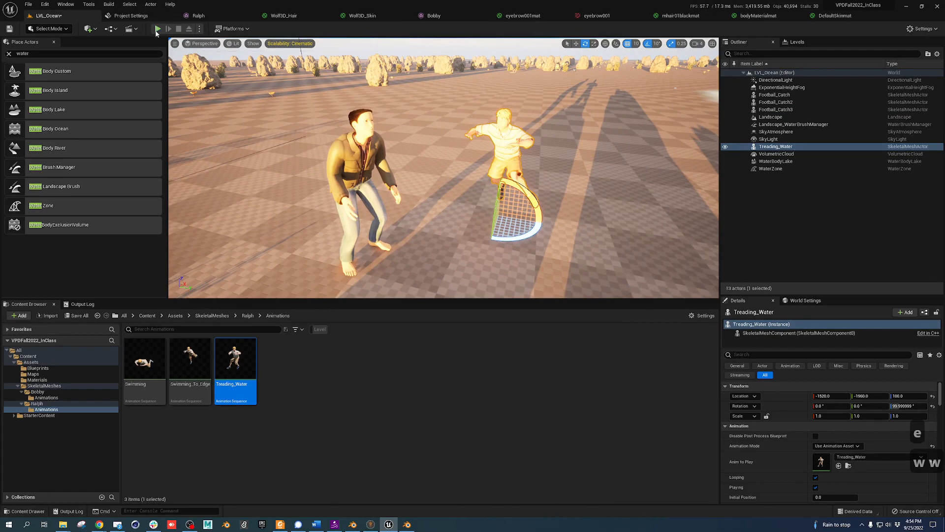
pyautogui.click(157, 29)
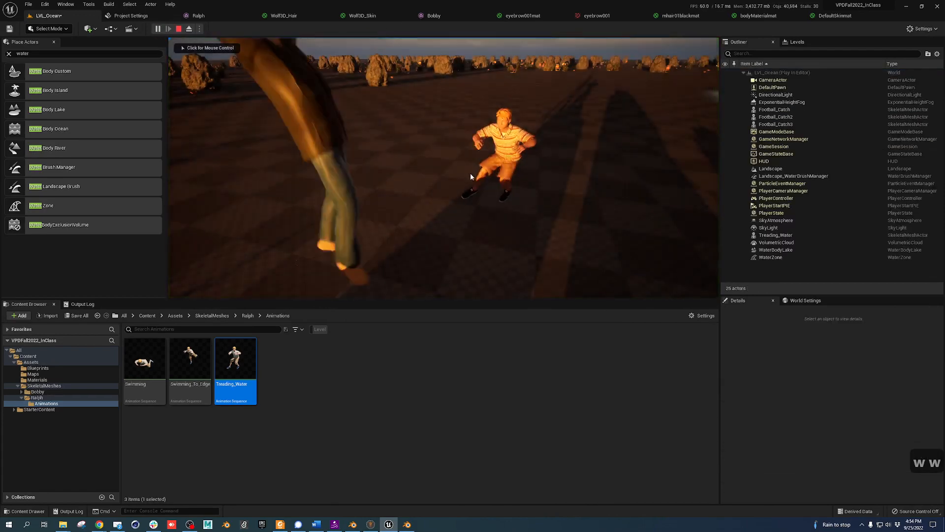
pyautogui.click(470, 173)
pyautogui.press('s')
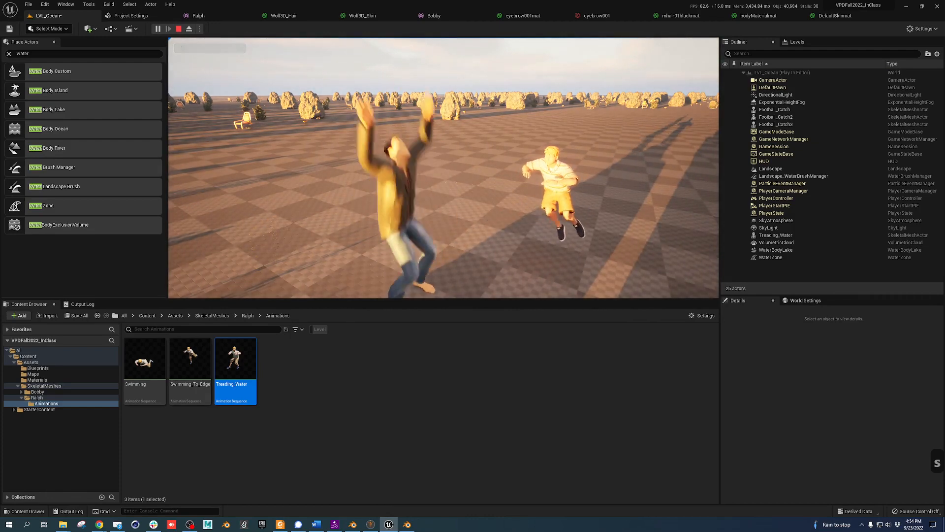
pyautogui.press('Escape')
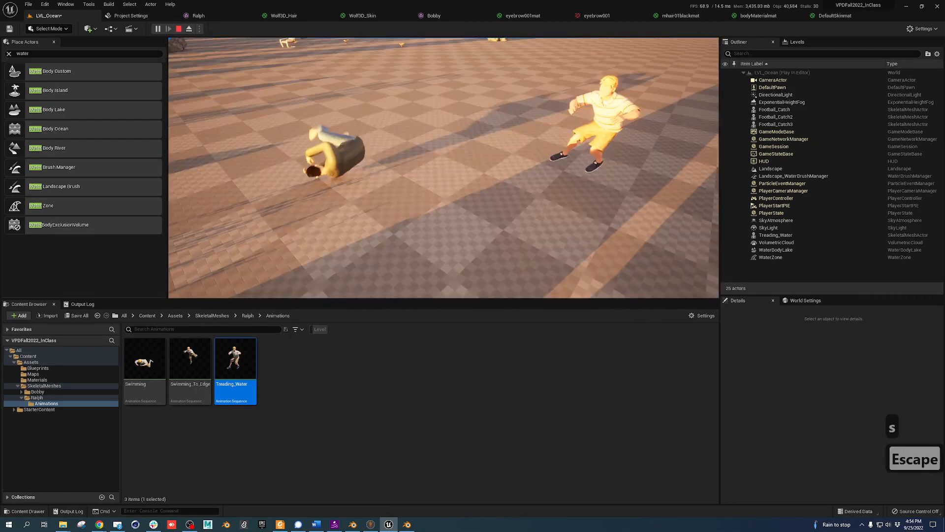
pyautogui.press('Escape')
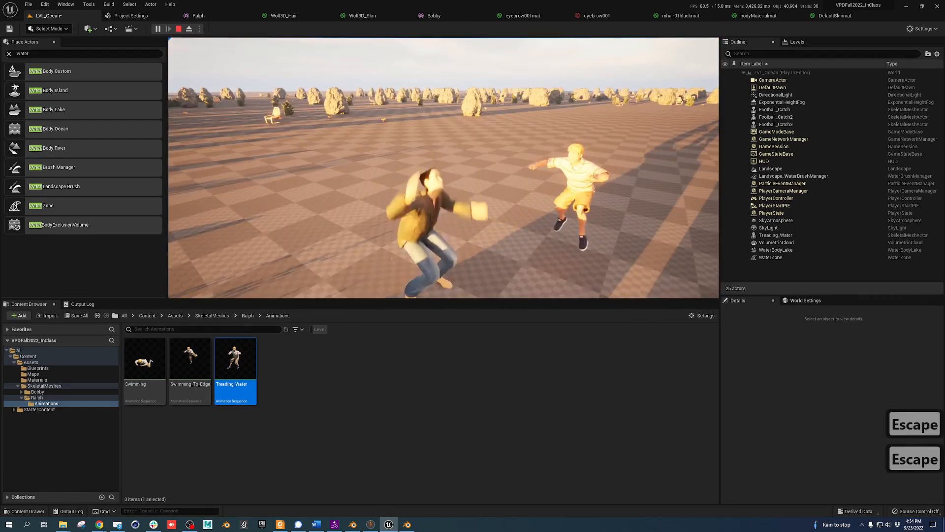
pyautogui.hotkey('shift', 'Escape')
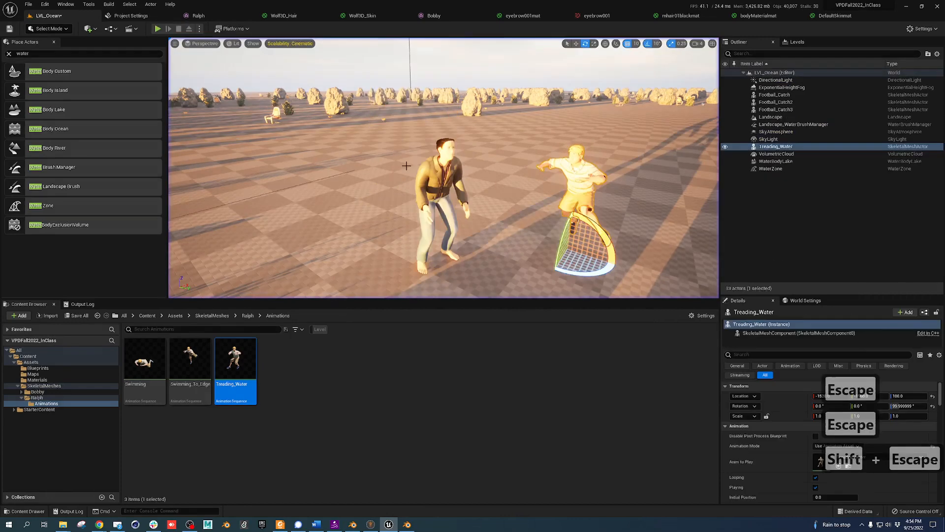
# Search Place Actors for 'post' and add a Post Process Volume to the level
pyautogui.click(790, 88)
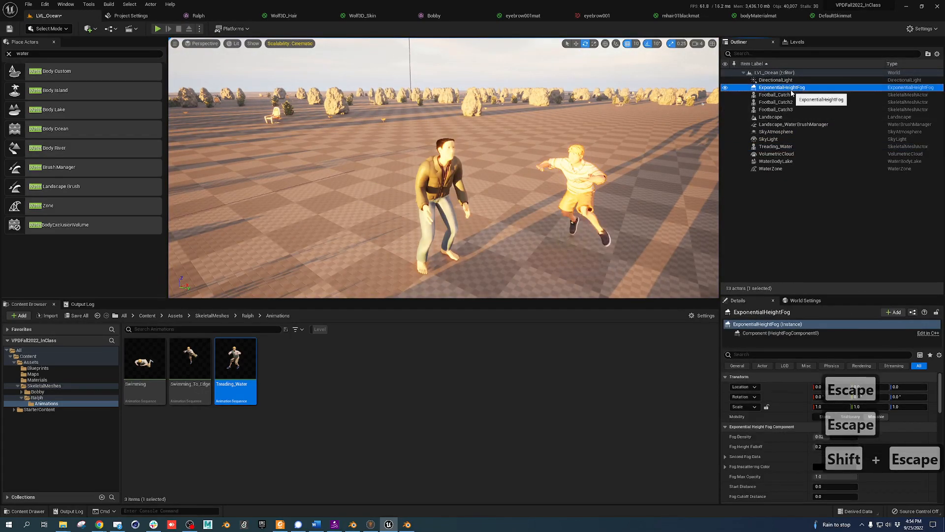
pyautogui.click(771, 168)
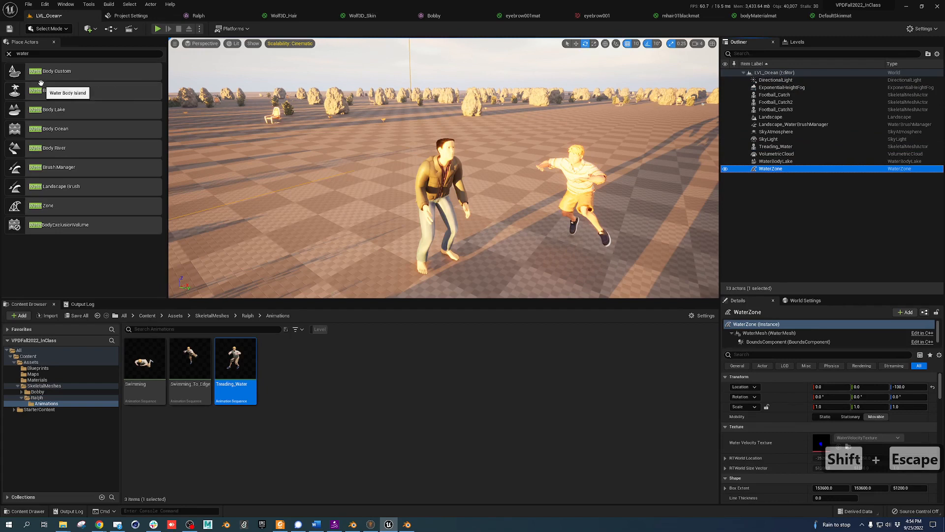
pyautogui.moveTo(41, 54); pyautogui.dragTo(0, 52)
pyautogui.write('pos')
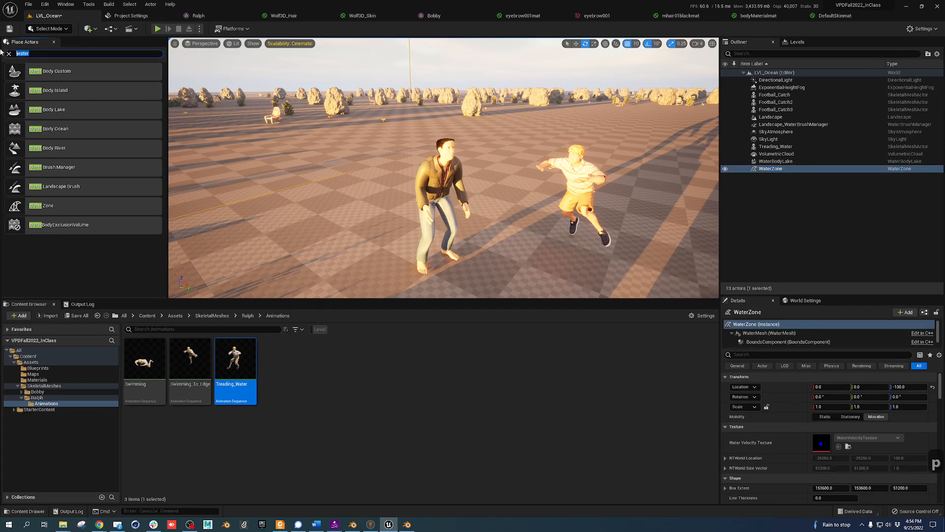
pyautogui.write('t')
pyautogui.moveTo(49, 72); pyautogui.dragTo(348, 195)
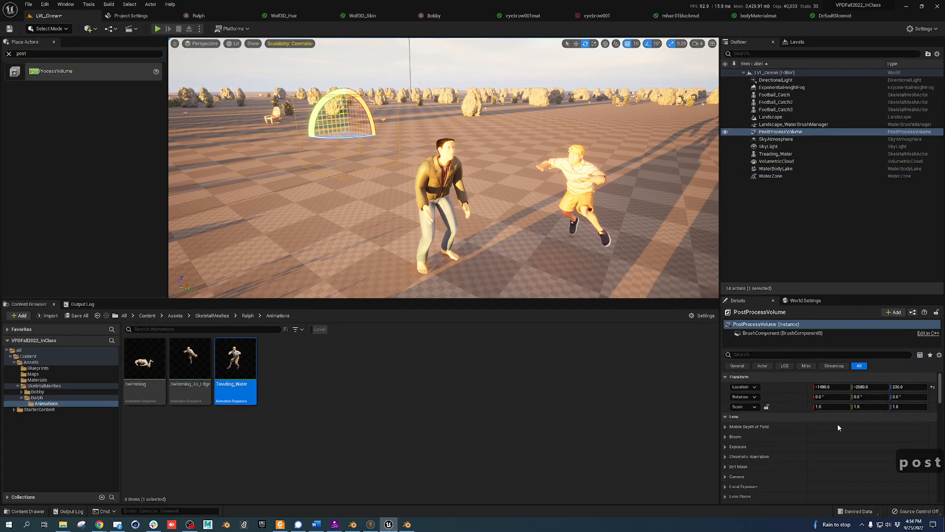
# Enable Infinite Extent (Unbound) on the PostProcessVolume
pyautogui.scroll(-10, 802, 459)
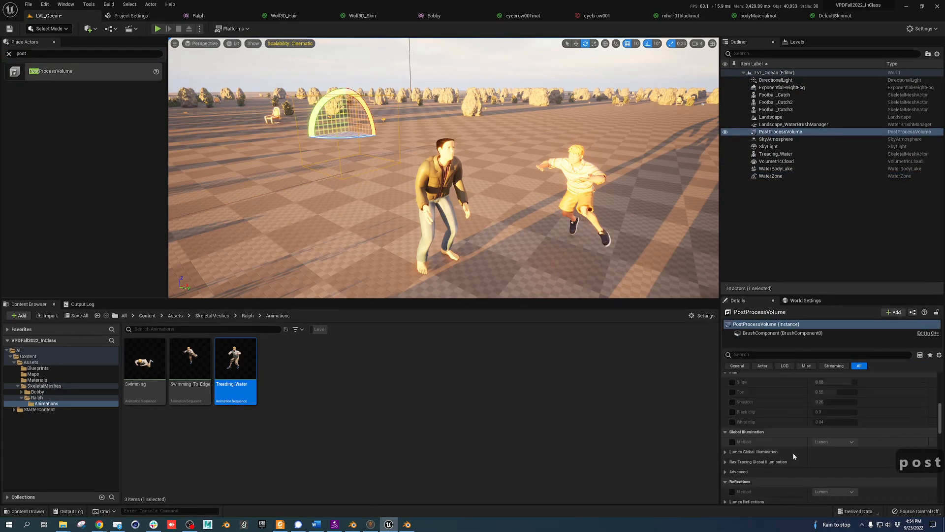
pyautogui.scroll(-6, 793, 457)
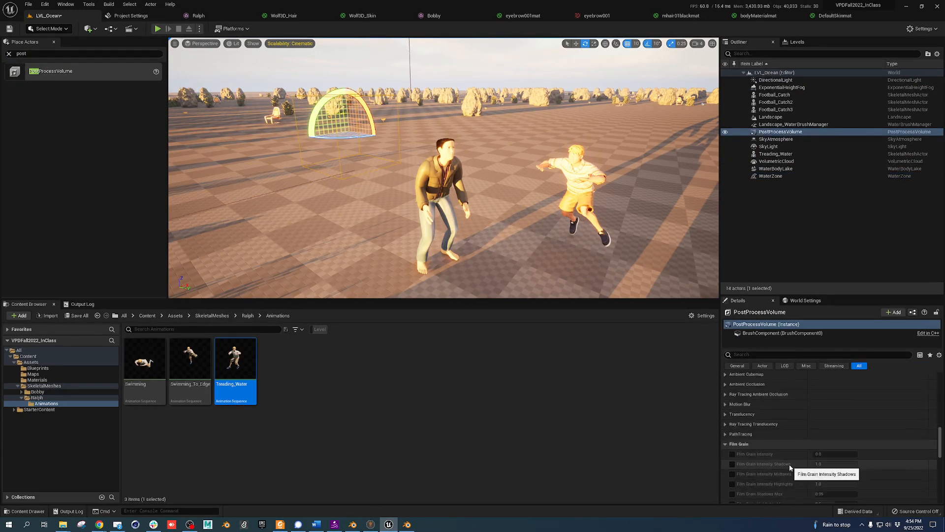
pyautogui.scroll(-5, 790, 460)
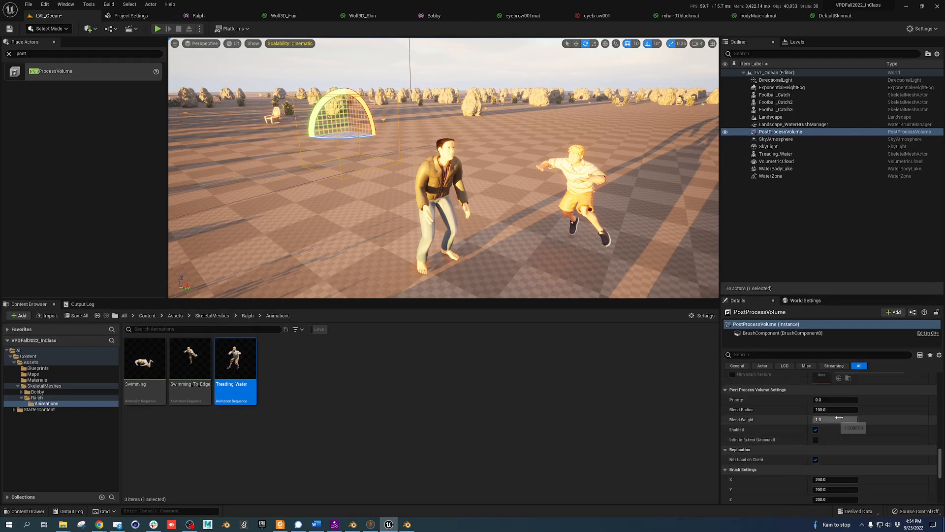
pyautogui.click(816, 440)
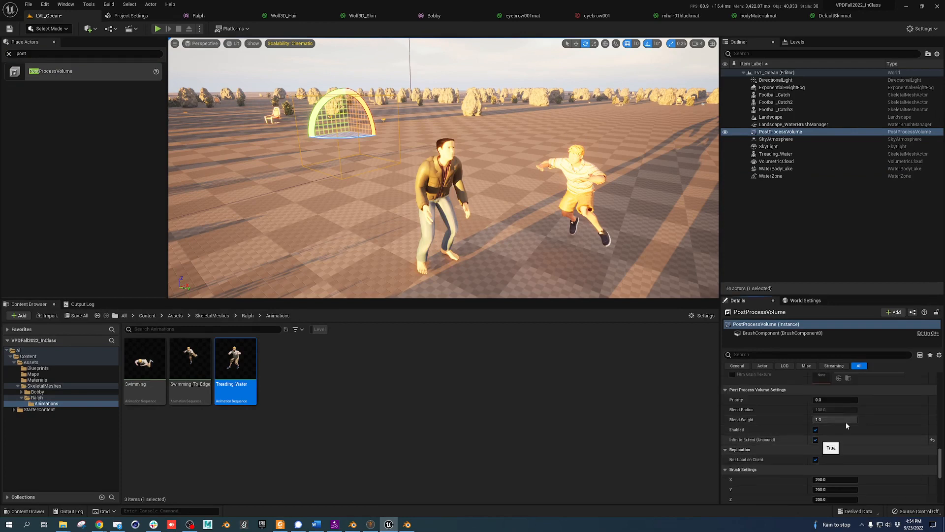
pyautogui.scroll(5, 847, 421)
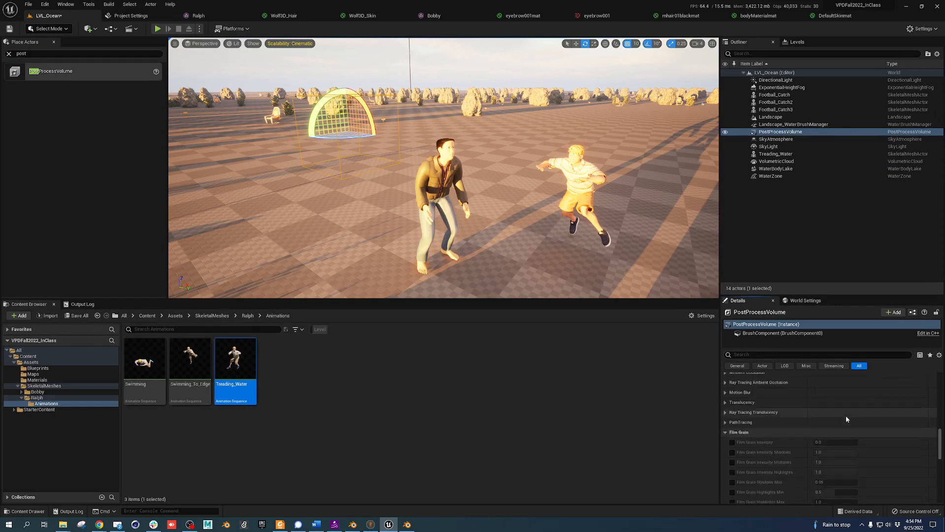
pyautogui.scroll(4, 751, 426)
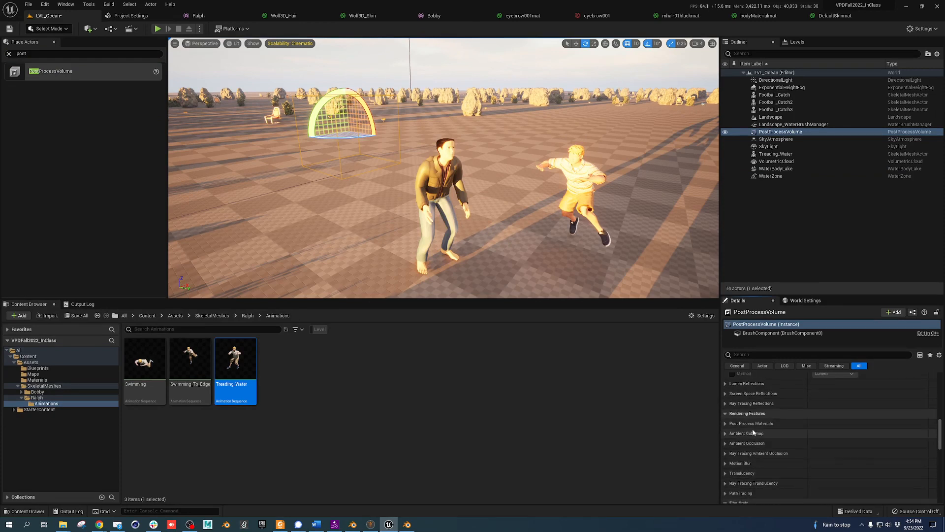
pyautogui.scroll(6, 753, 433)
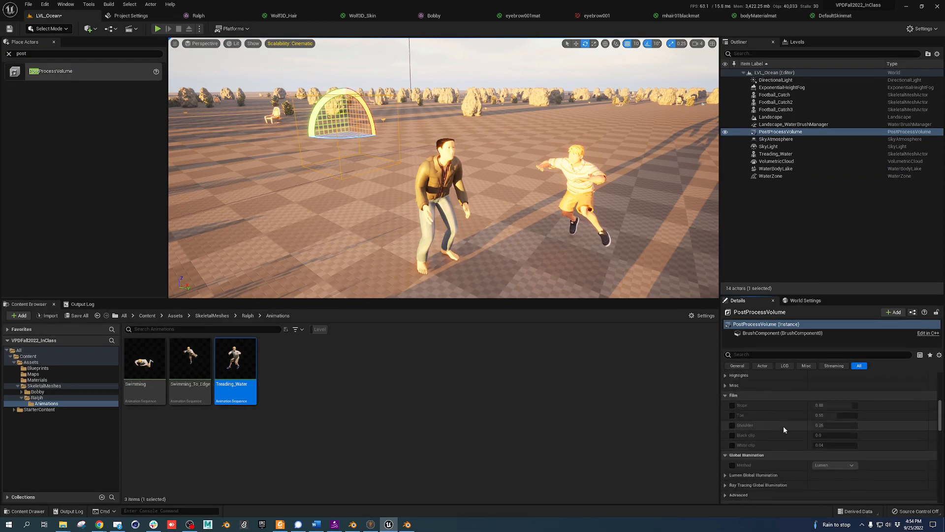
pyautogui.scroll(5, 784, 426)
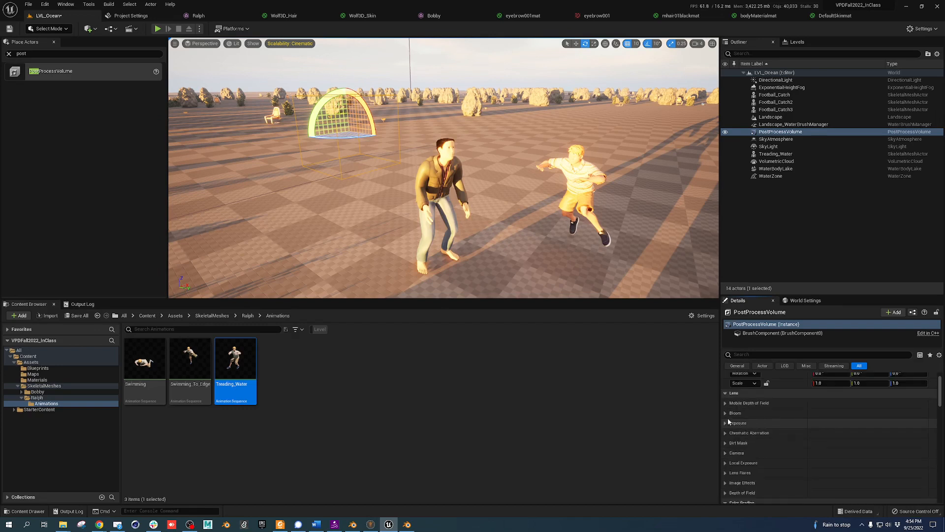
# Set Min and Max Brightness to 1 and raise Exposure Compensation to about 3.16
pyautogui.click(729, 422)
pyautogui.scroll(-3, 751, 413)
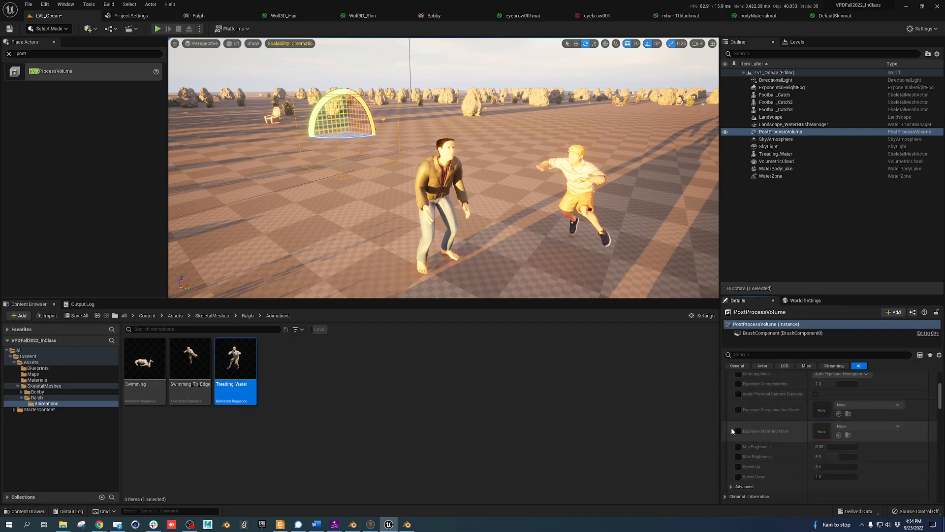
pyautogui.click(738, 384)
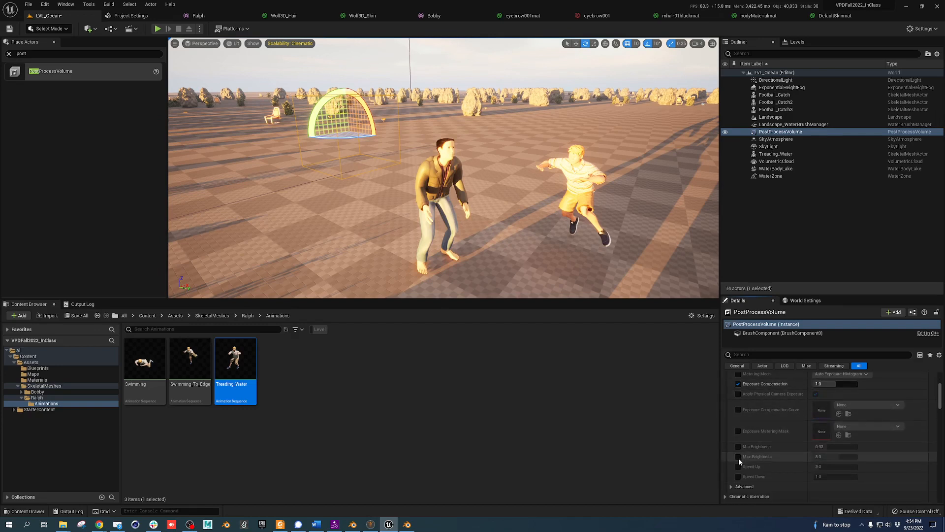
pyautogui.click(738, 457)
pyautogui.click(739, 447)
pyautogui.click(831, 447)
pyautogui.write('1')
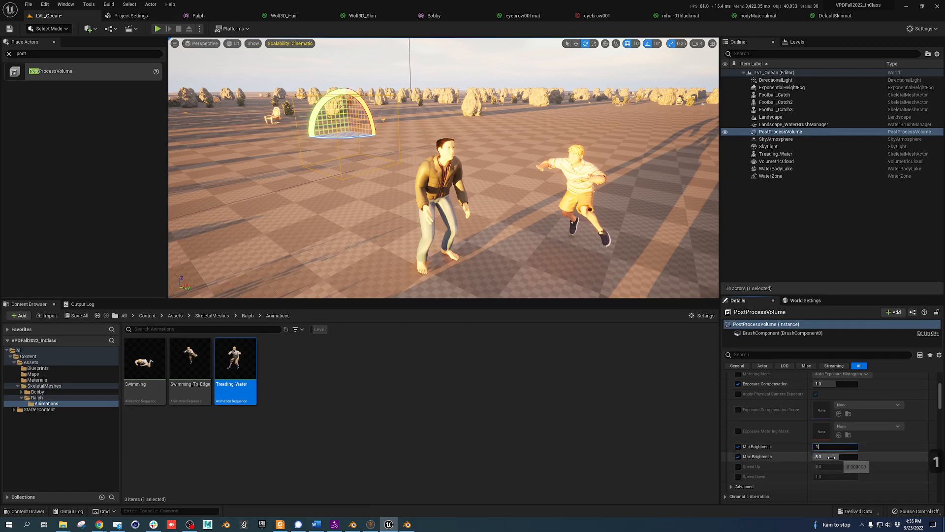
pyautogui.click(831, 457)
pyautogui.write('1')
pyautogui.press('Tab')
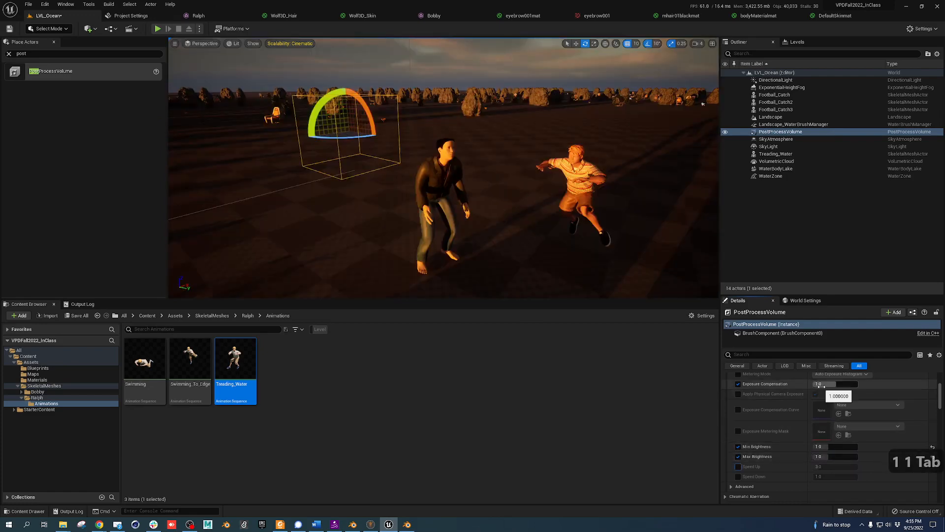
pyautogui.moveTo(826, 385); pyautogui.dragTo(832, 385)
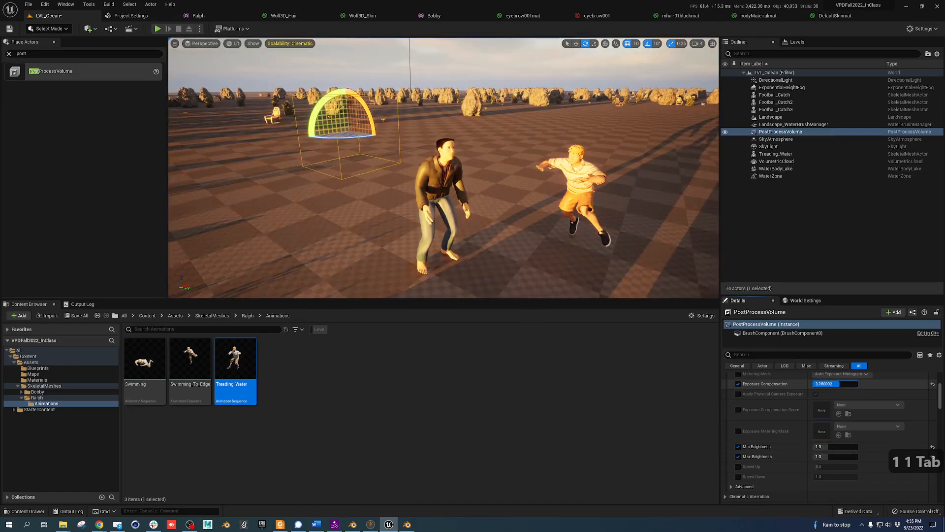
# Preview the brighter exposure in a play session, then select Football_Catch3
pyautogui.press('d')
pyautogui.moveTo(525, 273); pyautogui.dragTo(499, 182, button='right')
pyautogui.press('s')
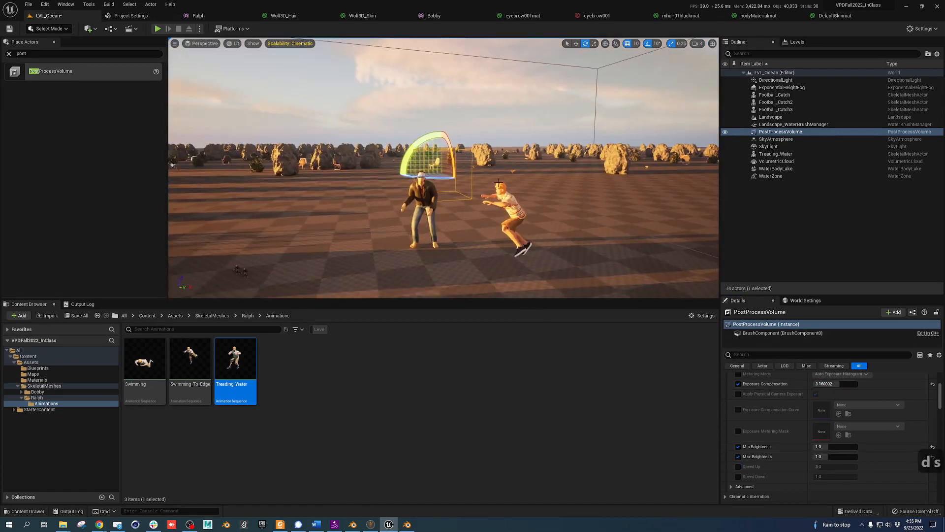
pyautogui.click(158, 29)
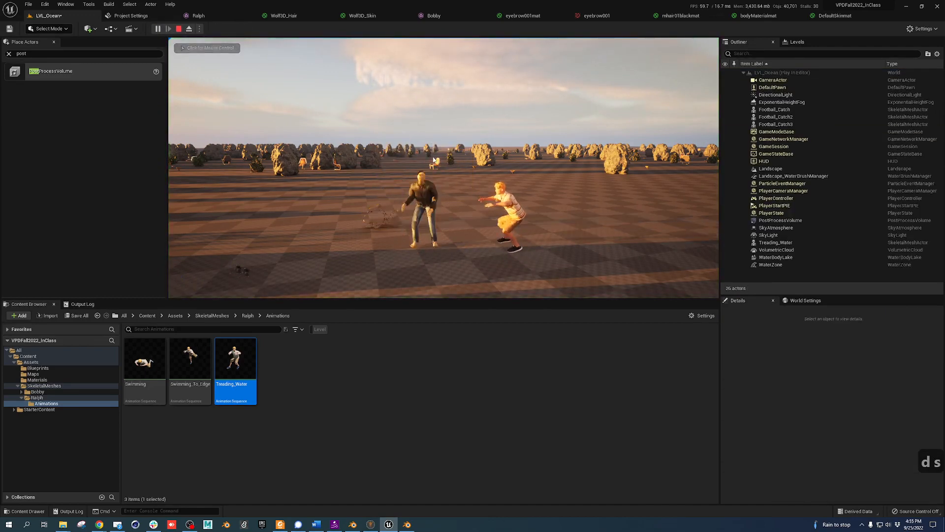
pyautogui.hotkey('shift', 'Escape')
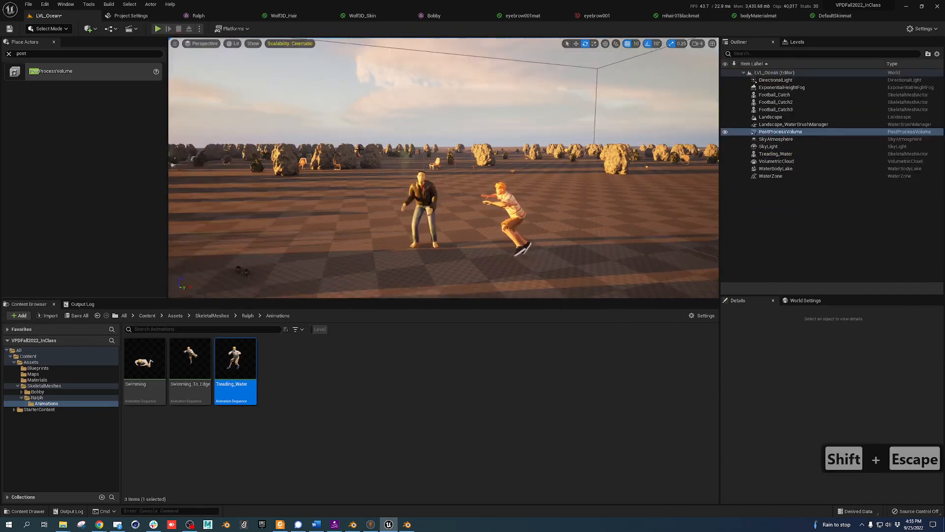
pyautogui.moveTo(415, 202); pyautogui.dragTo(413, 203, button='right')
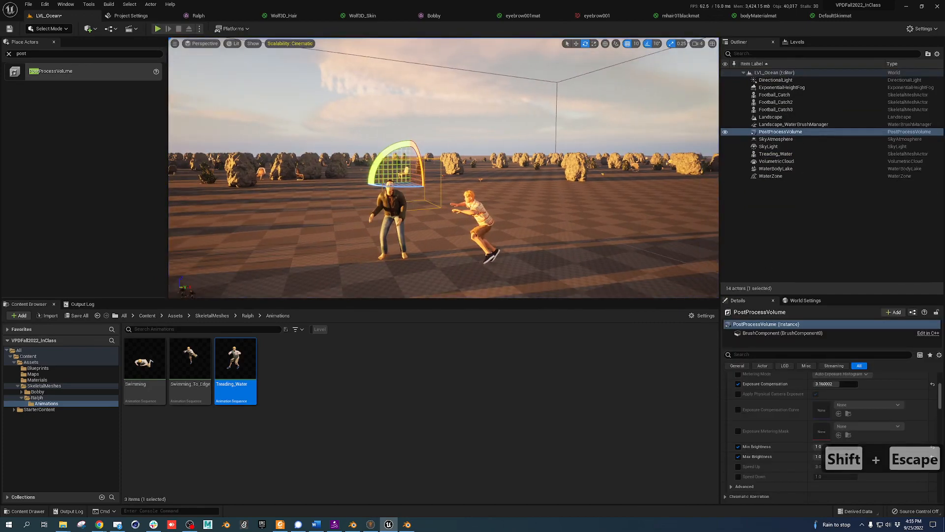
pyautogui.click(391, 212)
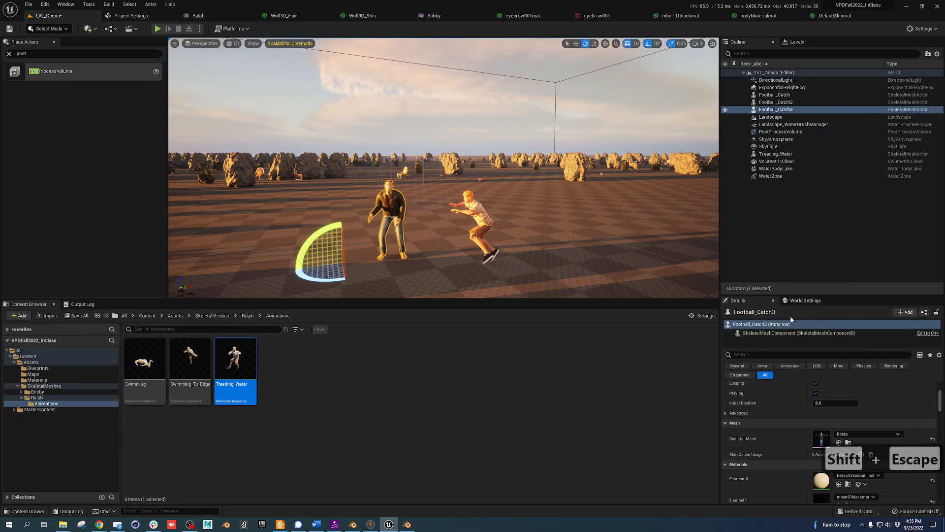
# Search the Add Component list for 'live' and 'ske', then close it without adding anything
pyautogui.click(908, 312)
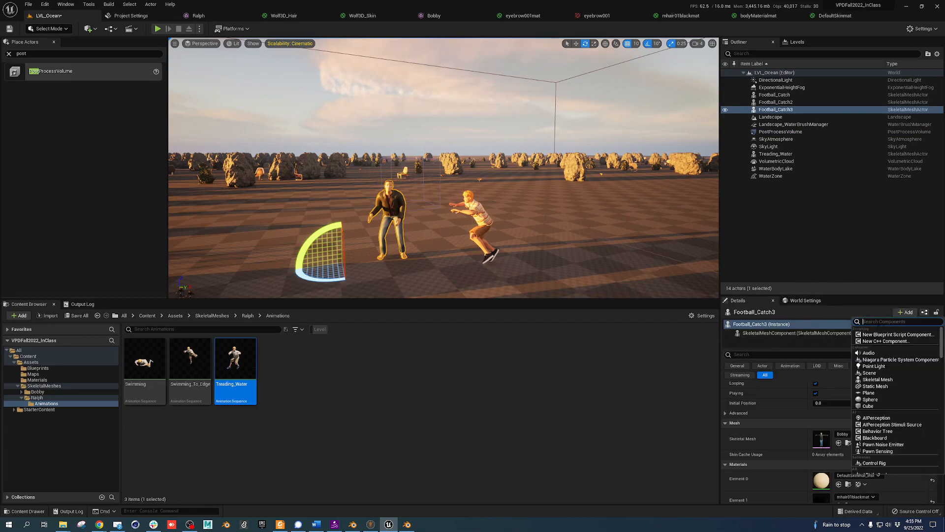
pyautogui.write('liv')
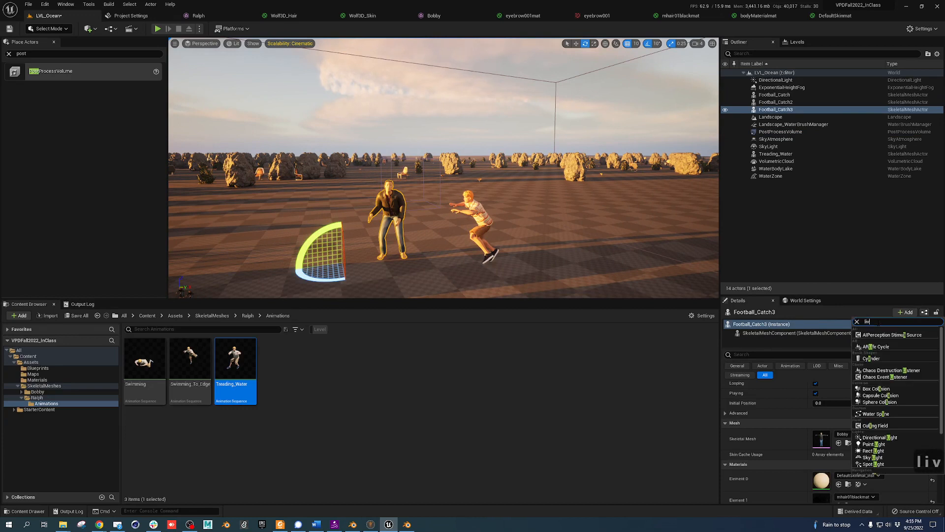
pyautogui.write('e')
pyautogui.hotkey('ctrl', 'a')
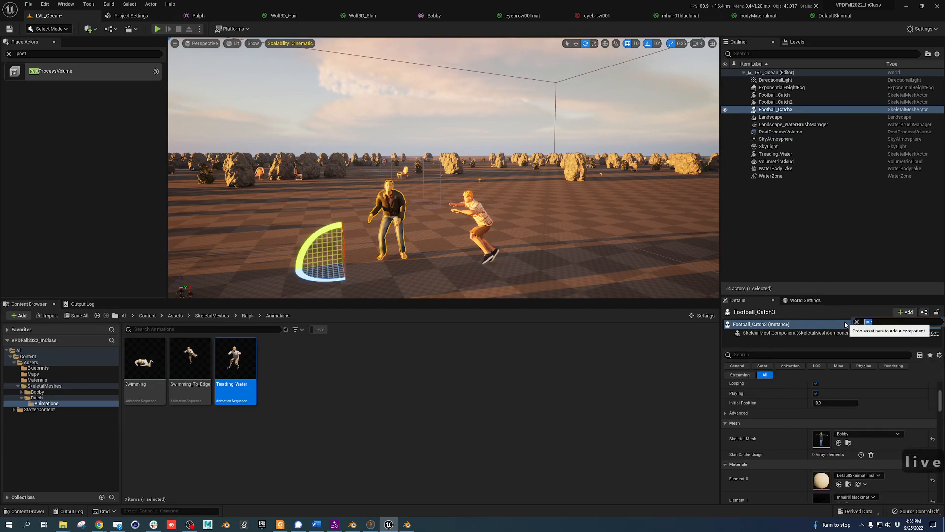
pyautogui.write('ske')
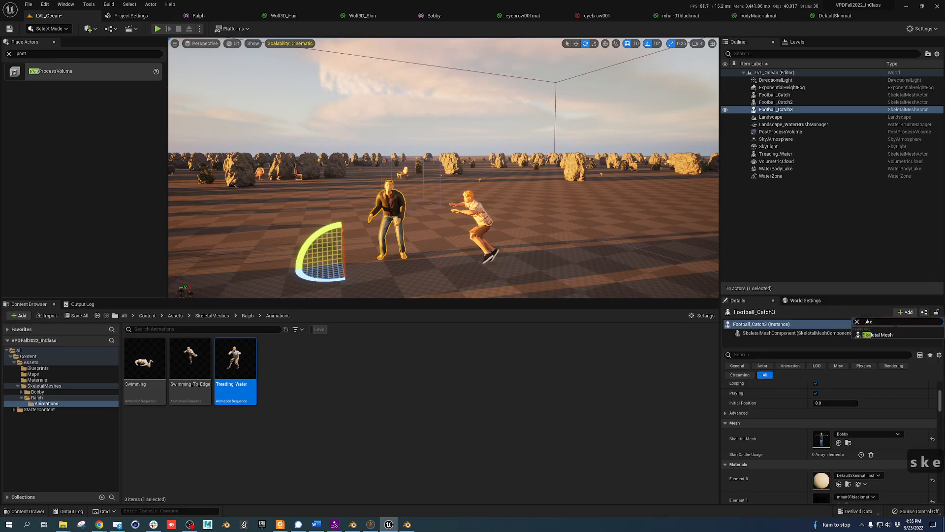
pyautogui.click(856, 322)
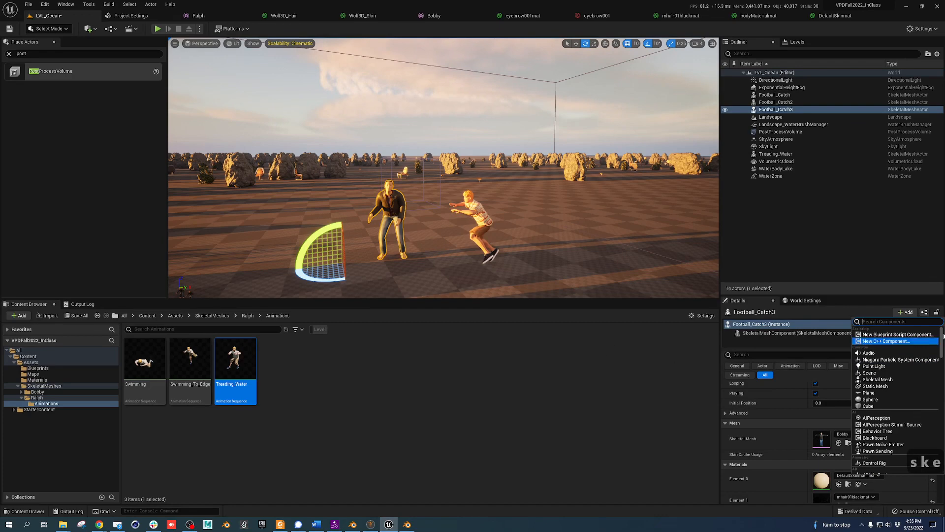
pyautogui.click(562, 364)
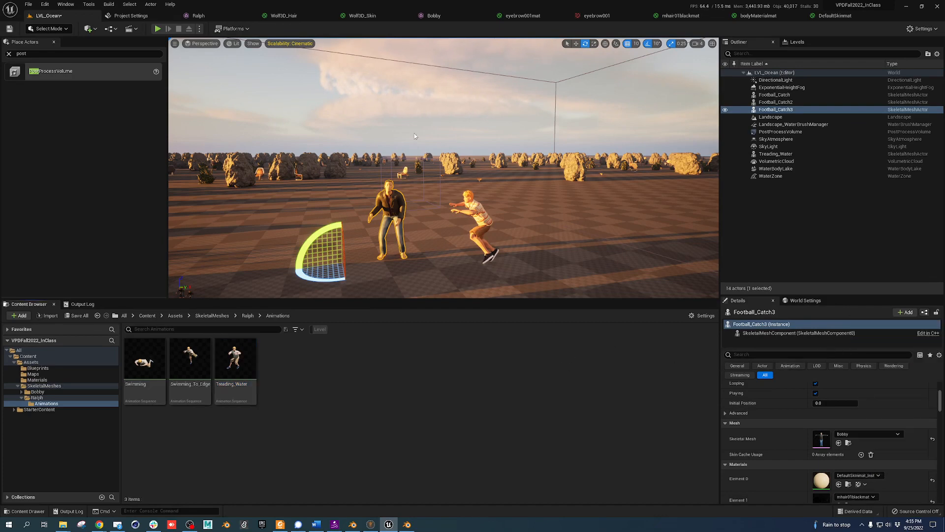
# Test the level with Play, then start a Simulate session
pyautogui.click(158, 28)
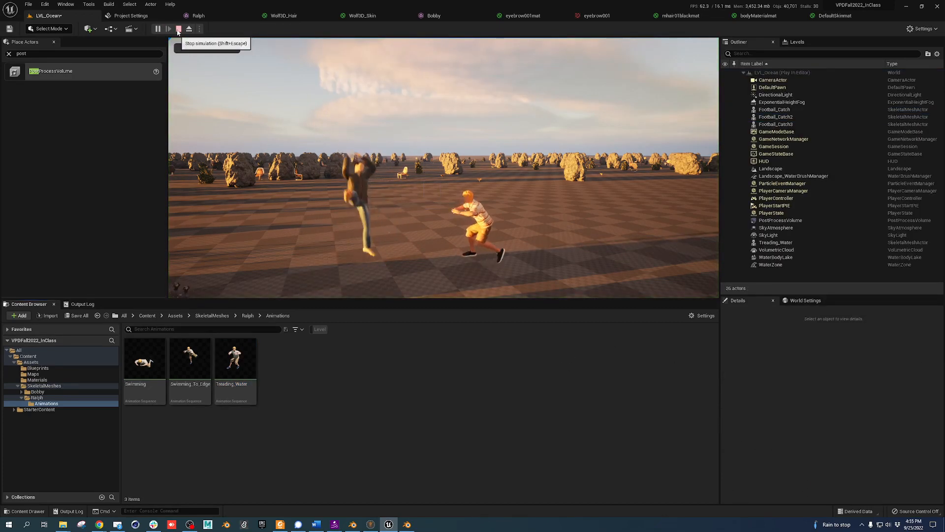
pyautogui.click(179, 28)
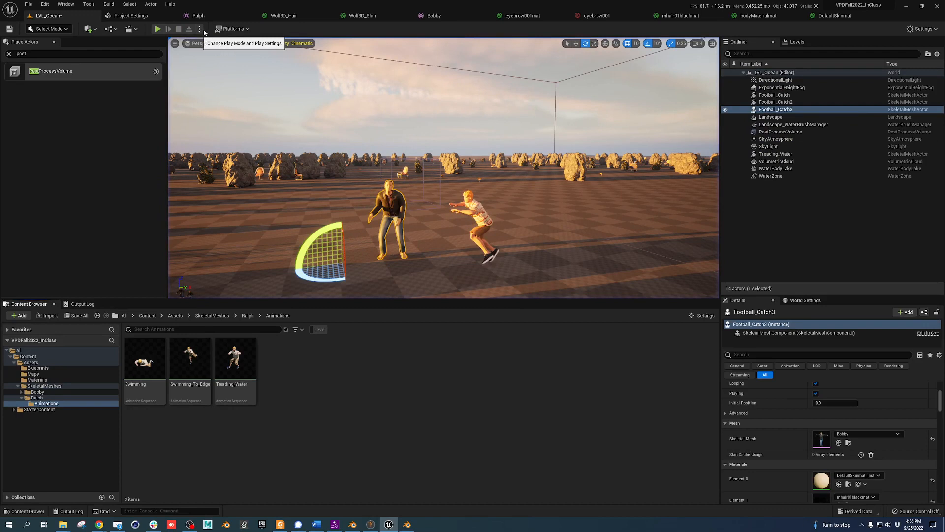
pyautogui.click(200, 29)
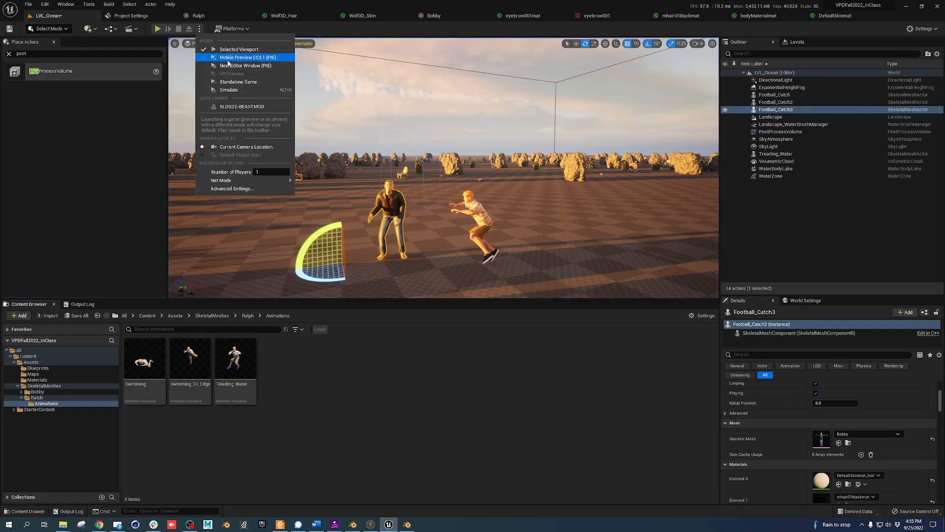
pyautogui.click(228, 90)
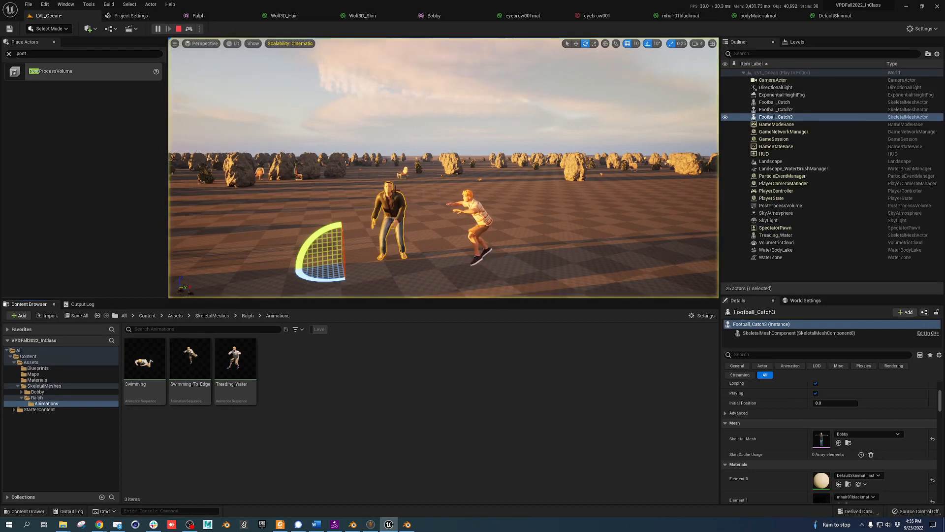
# Move Ralph next to Bobby and play the level to check his spot
pyautogui.click(487, 217)
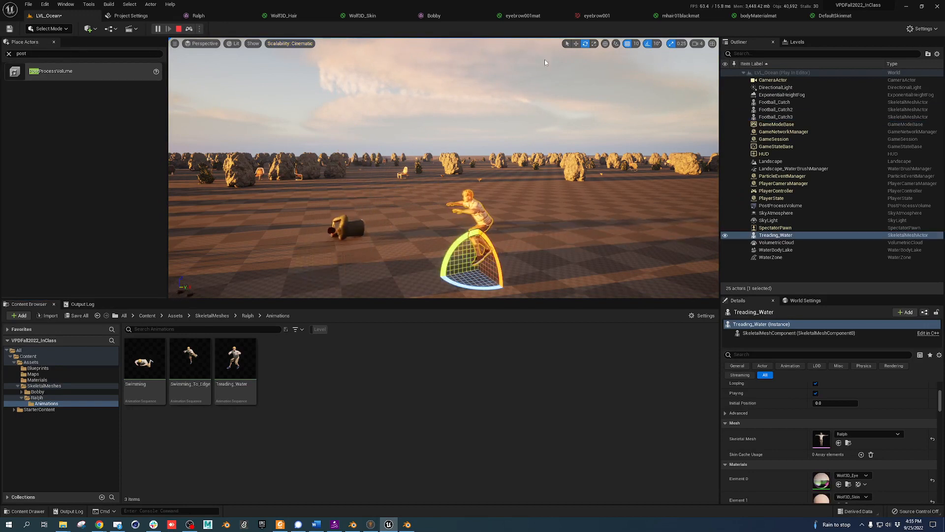
pyautogui.click(576, 44)
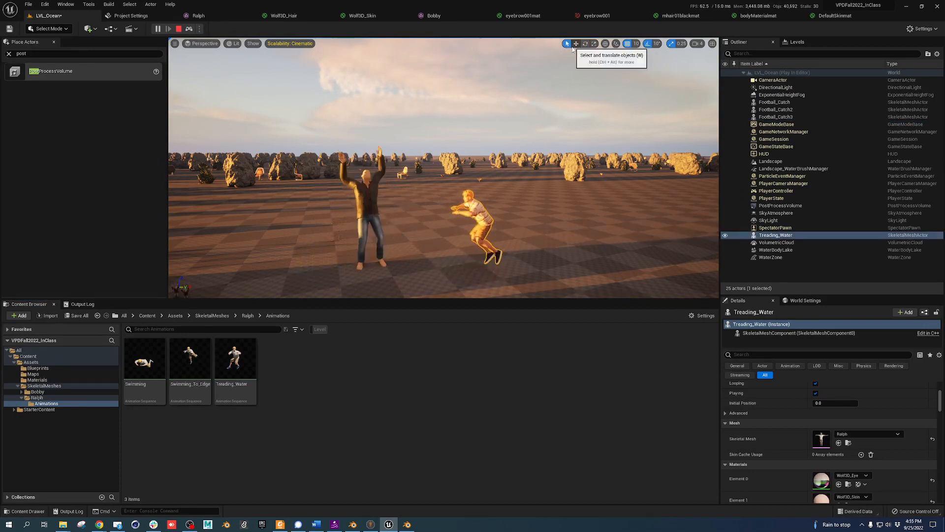
pyautogui.moveTo(487, 274); pyautogui.dragTo(467, 265)
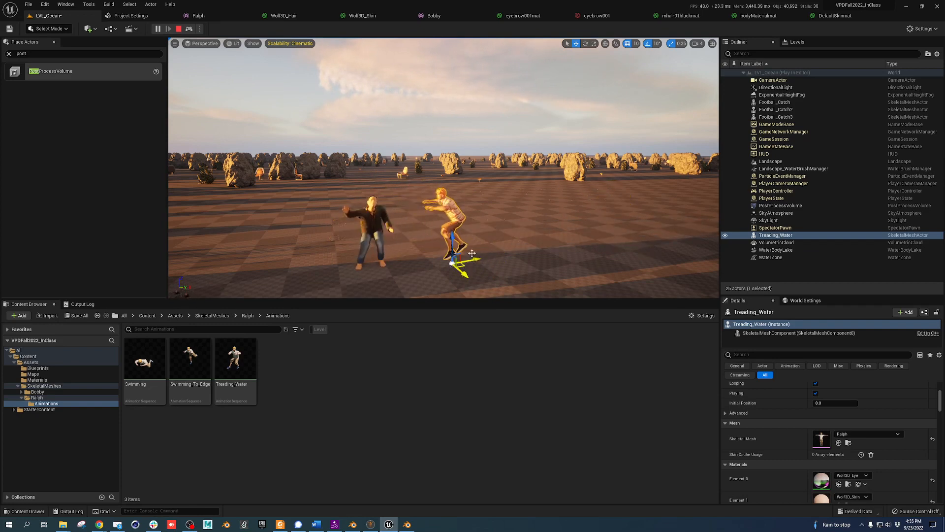
pyautogui.click(178, 28)
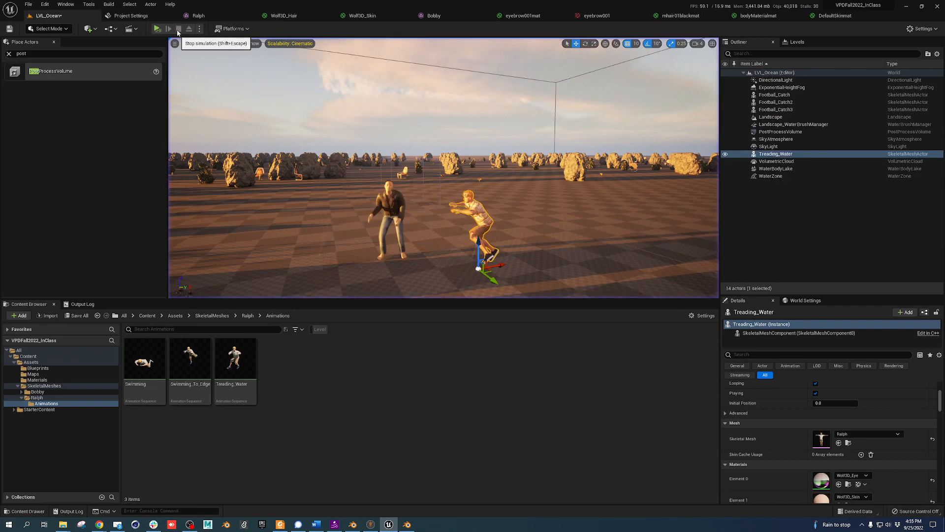
pyautogui.moveTo(487, 271); pyautogui.dragTo(446, 261)
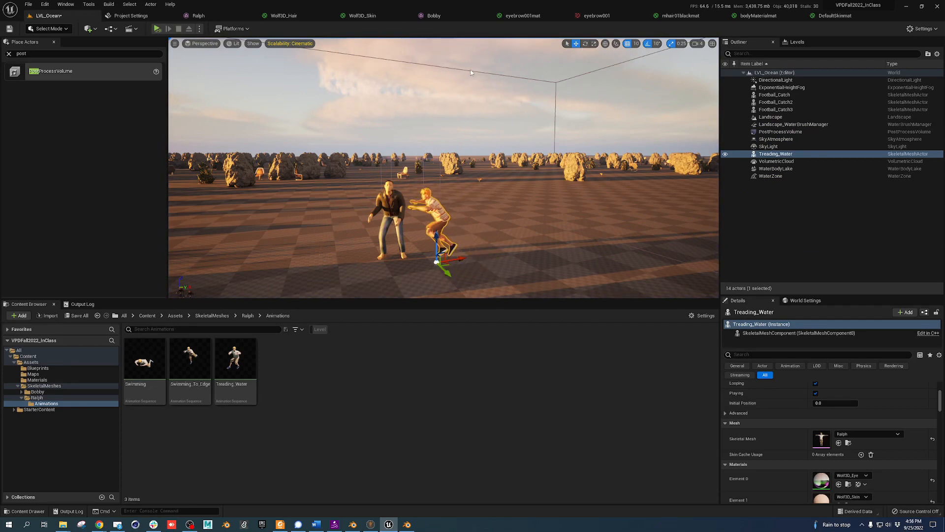
pyautogui.click(158, 29)
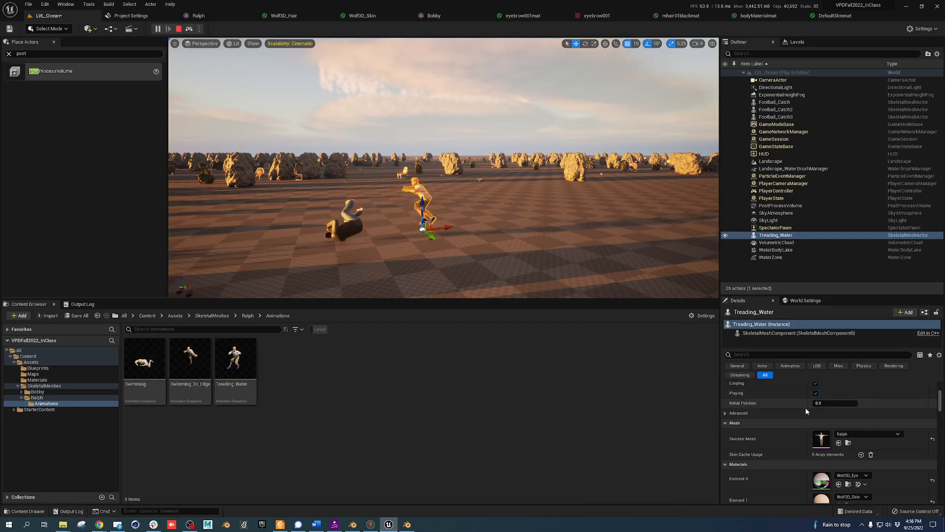
# Copy Ralph's play-test location and paste it in the editor (X -1530, Y -2300, Z 100)
pyautogui.scroll(4, 768, 405)
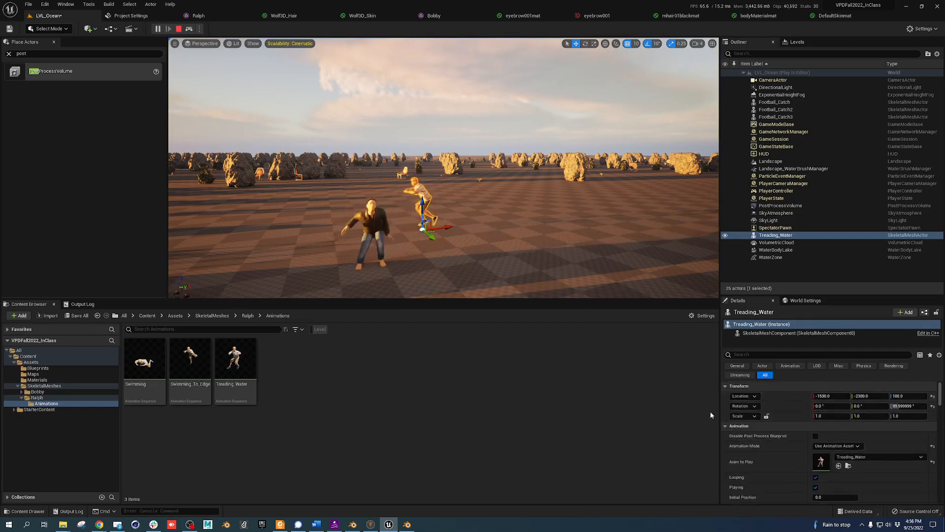
pyautogui.rightClick(784, 394)
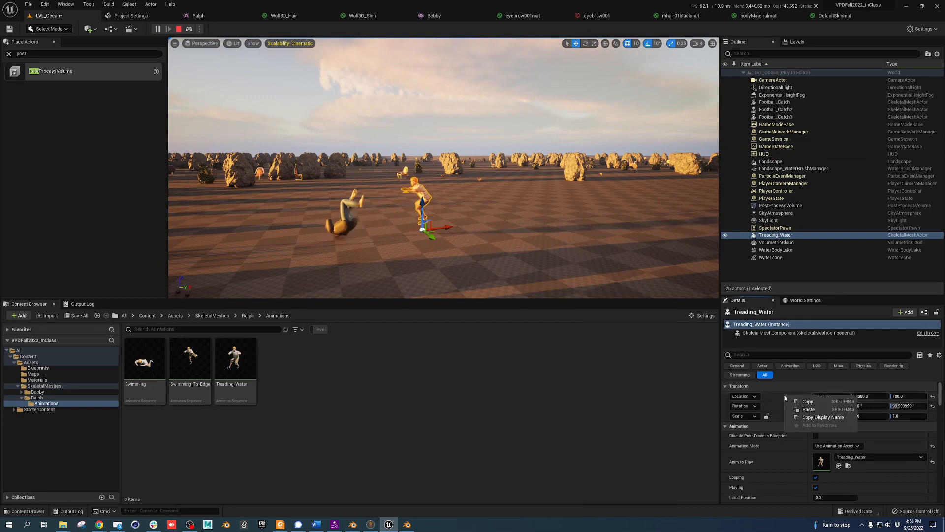
pyautogui.click(816, 403)
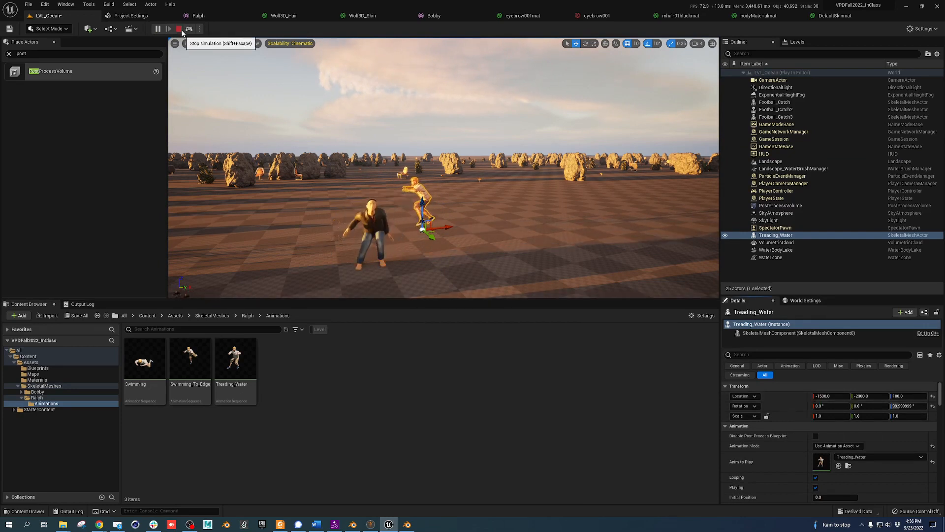
pyautogui.press('Escape')
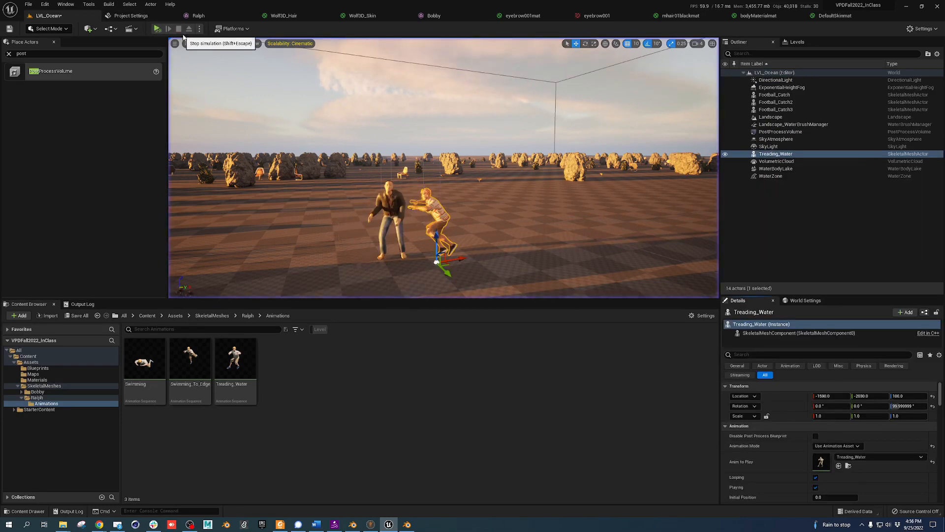
pyautogui.rightClick(775, 394)
pyautogui.click(801, 408)
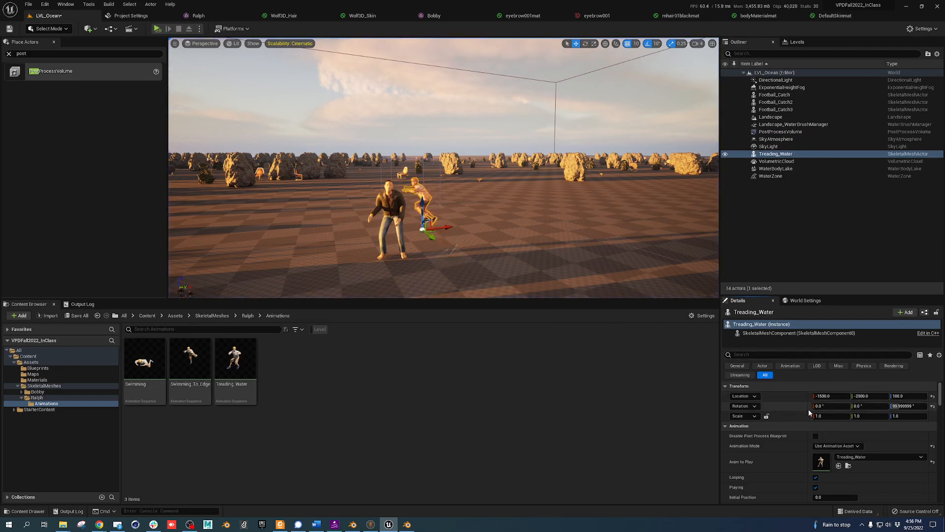
pyautogui.press('d')
pyautogui.press('d')
pyautogui.moveTo(491, 245); pyautogui.dragTo(480, 247, button='right')
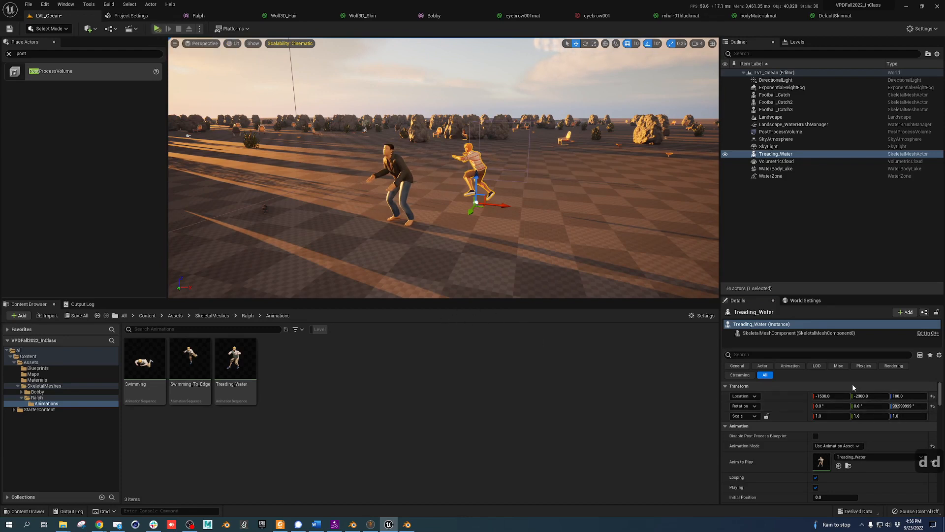
pyautogui.moveTo(194, 527)
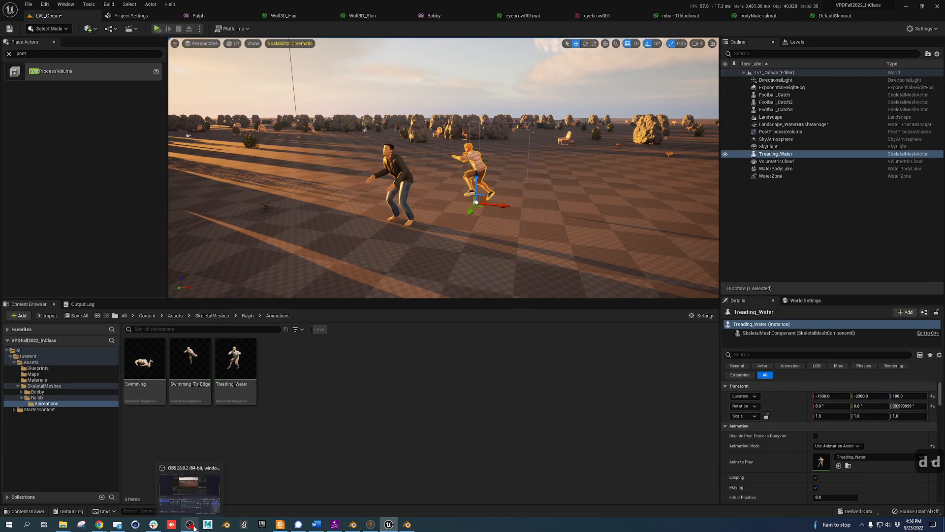